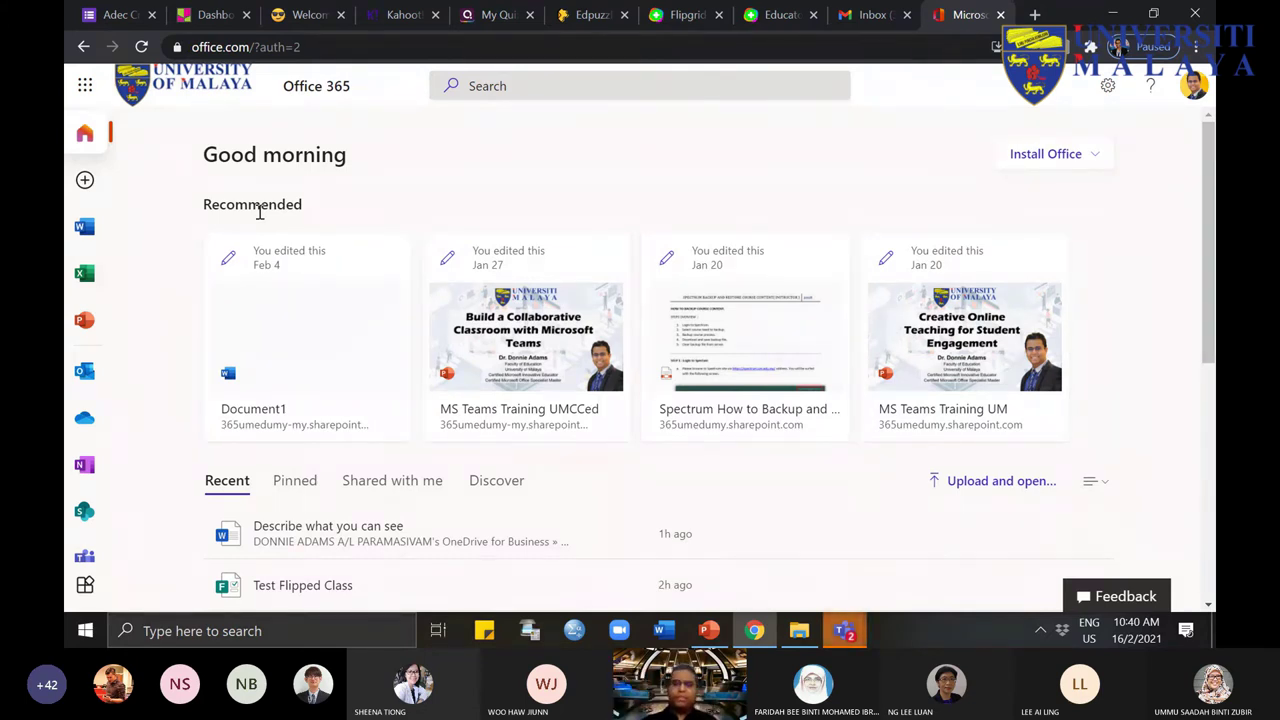
Step: View the "How to Access Office365" slide in PowerPoint and return to the Office 365 home page in Chrome
click(1094, 164)
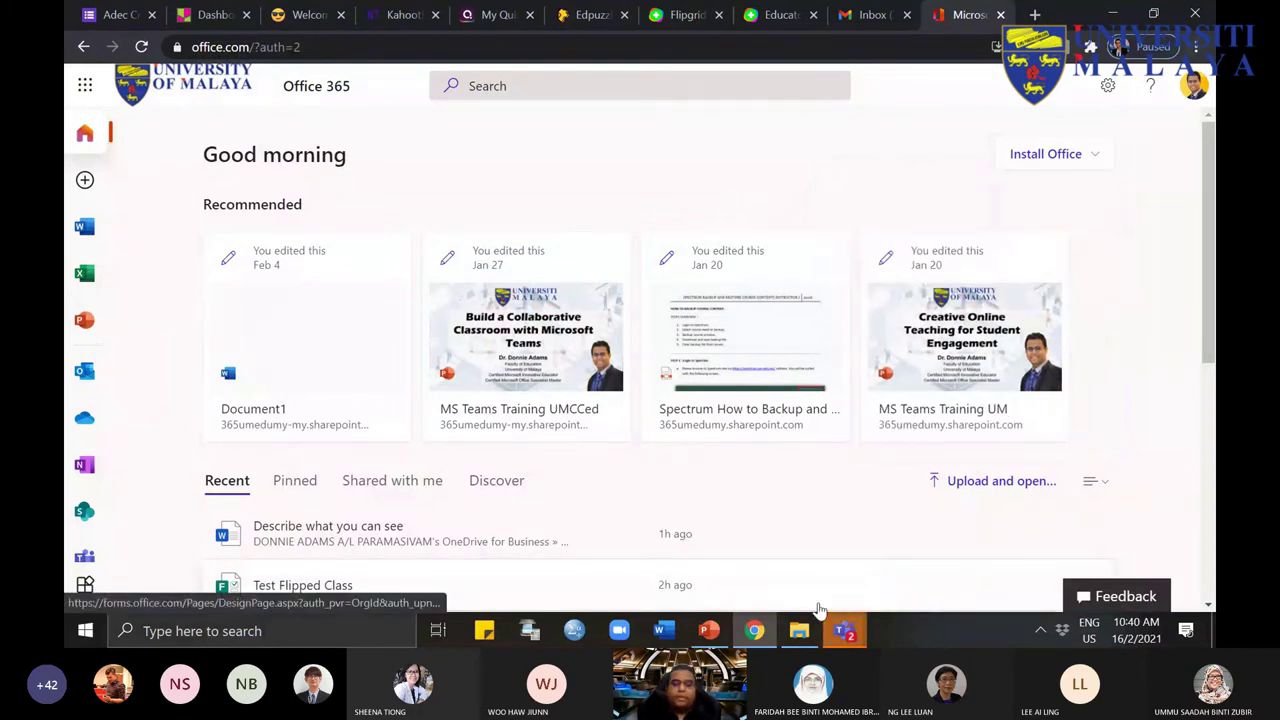
click(709, 631)
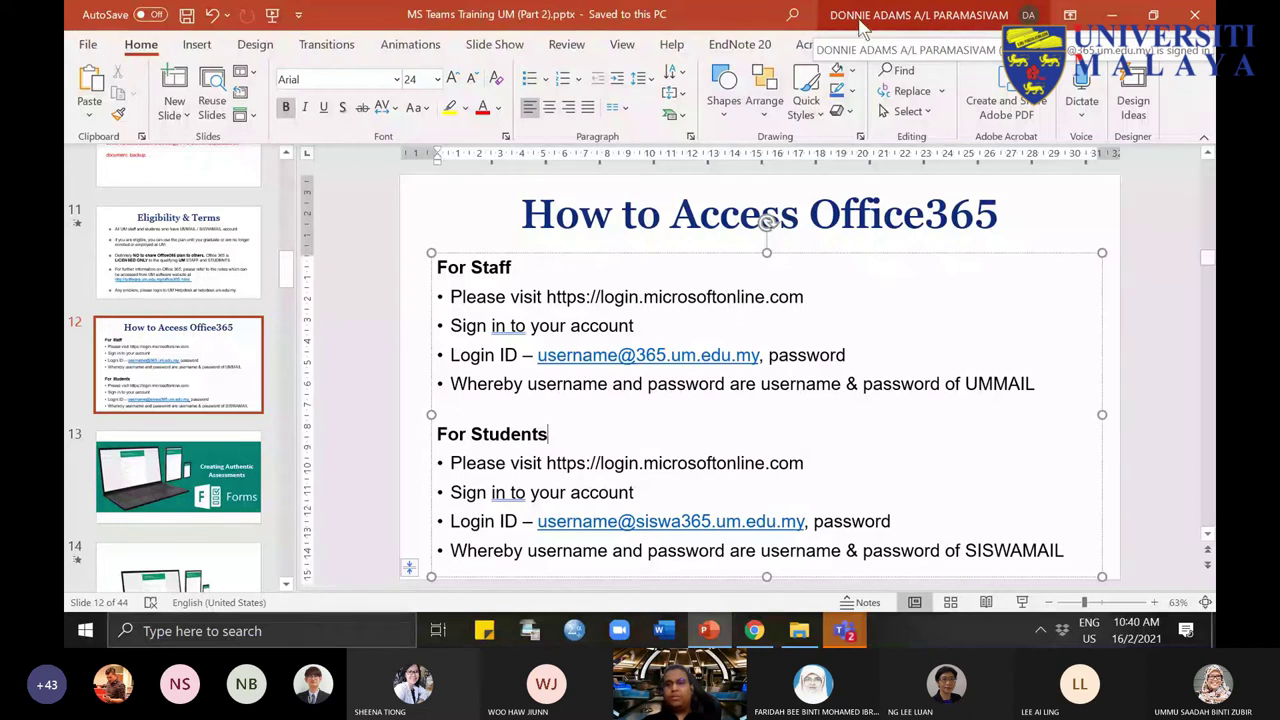
click(754, 630)
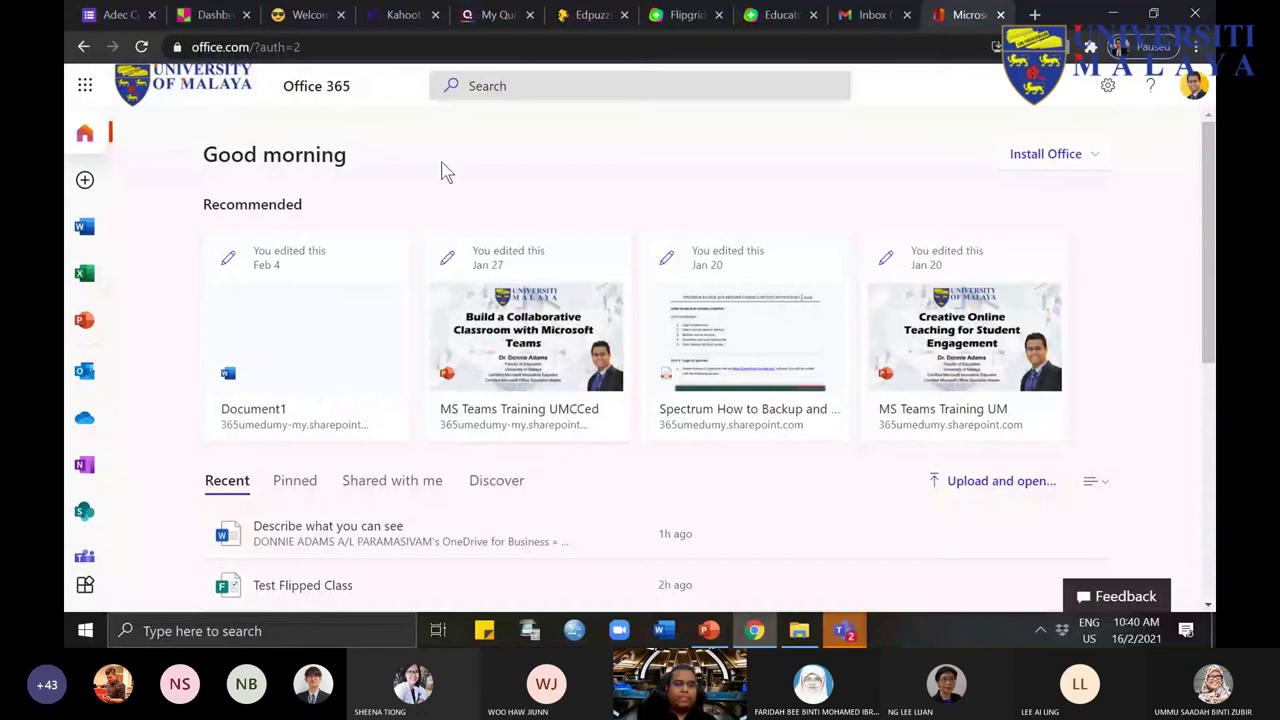
Step: Browse the full list of Office 365 apps and open Forms
click(86, 88)
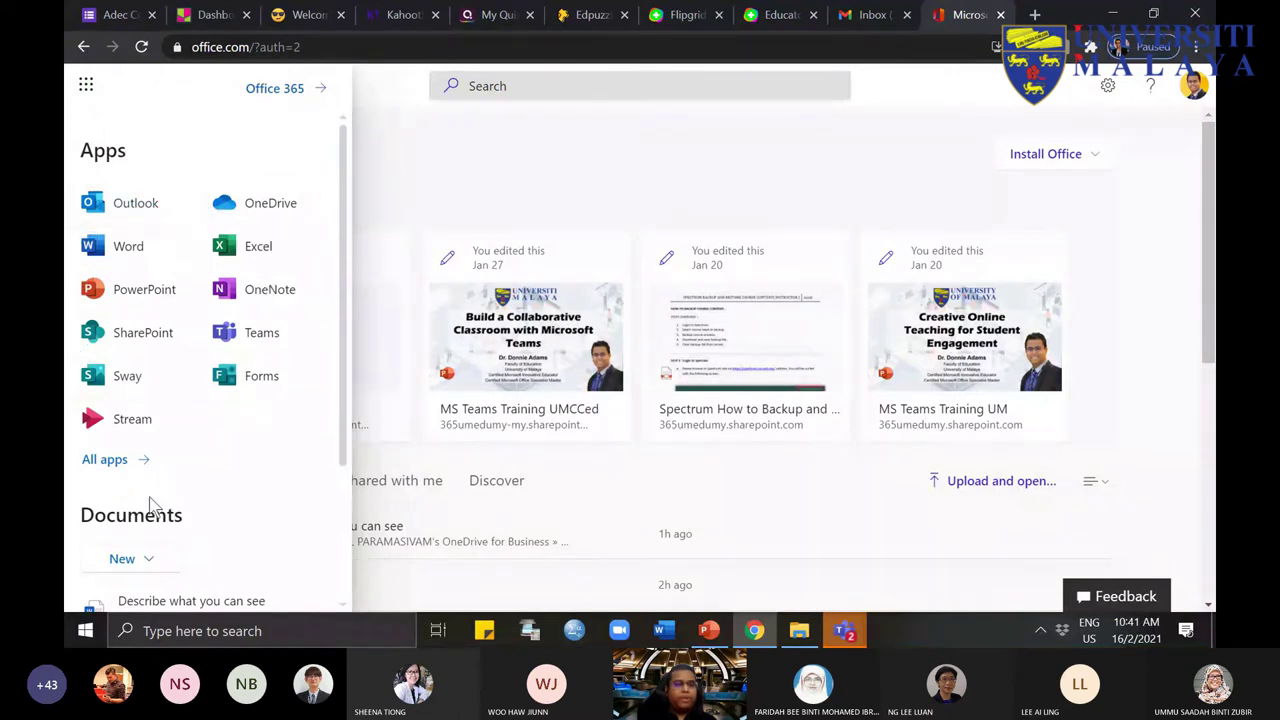
click(104, 459)
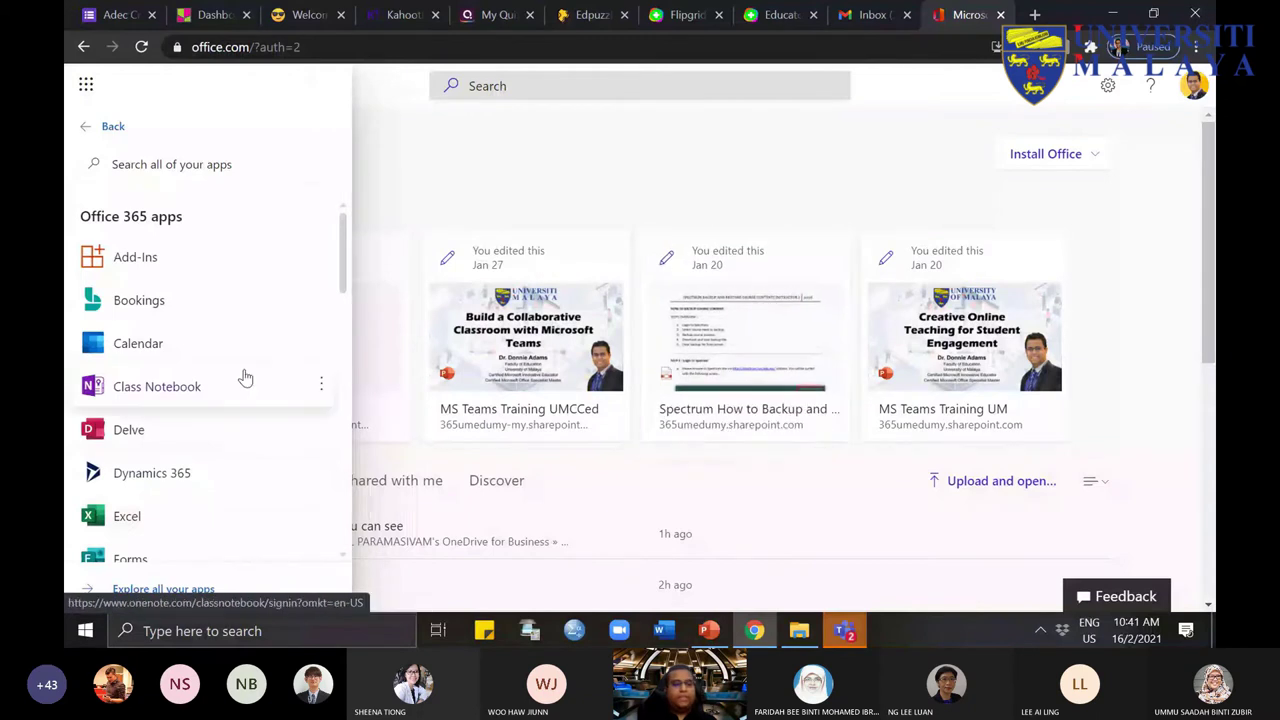
scroll(254, 380, down, 2)
scroll(283, 408, down, 8)
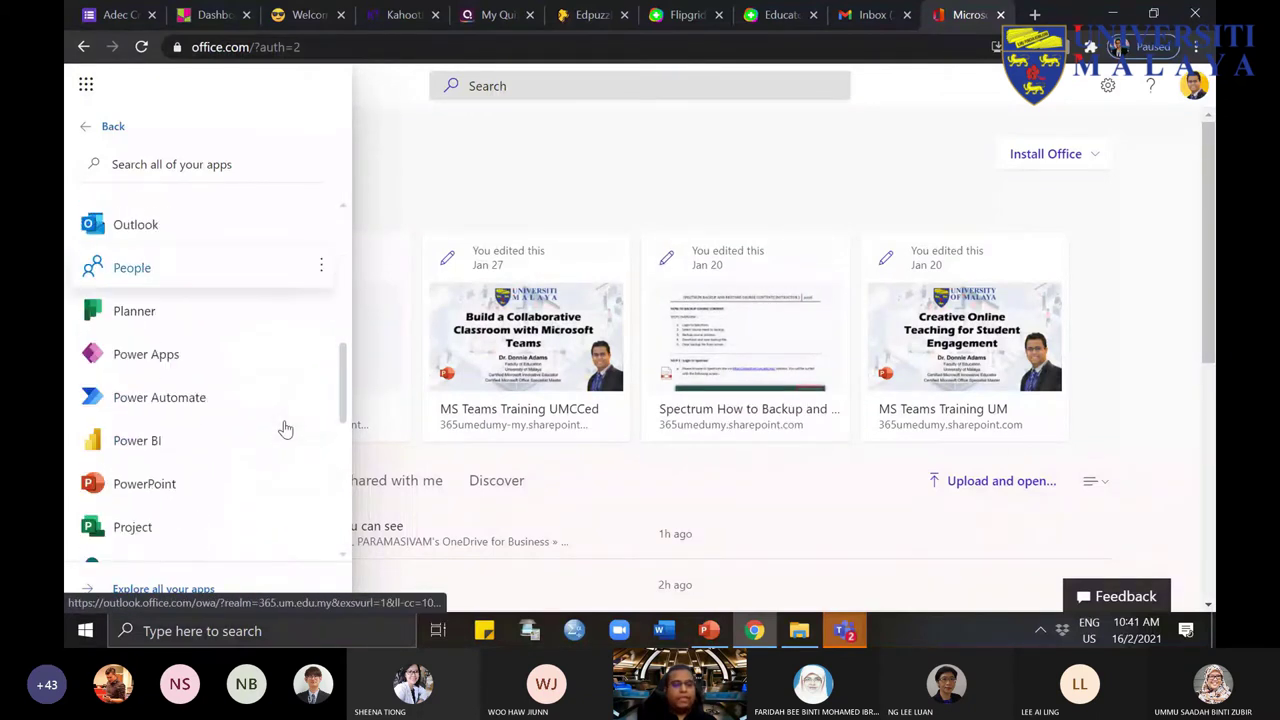
scroll(282, 447, up, 7)
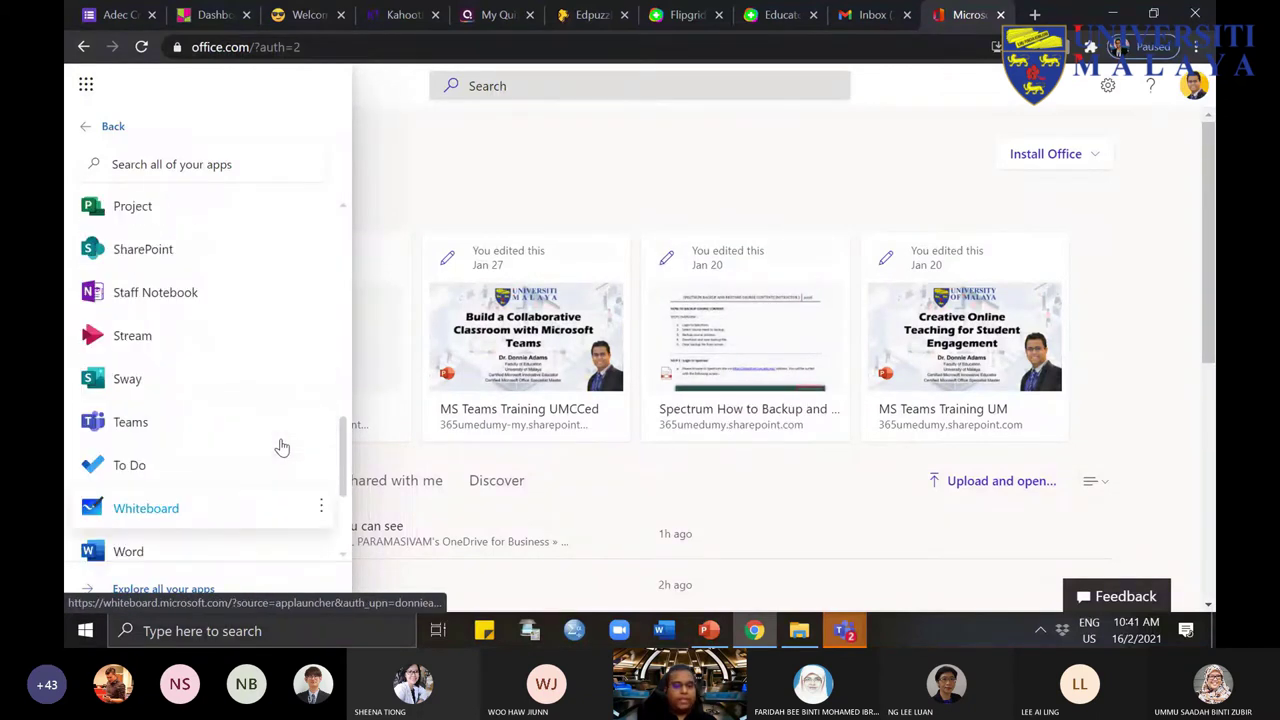
scroll(281, 445, up, 4)
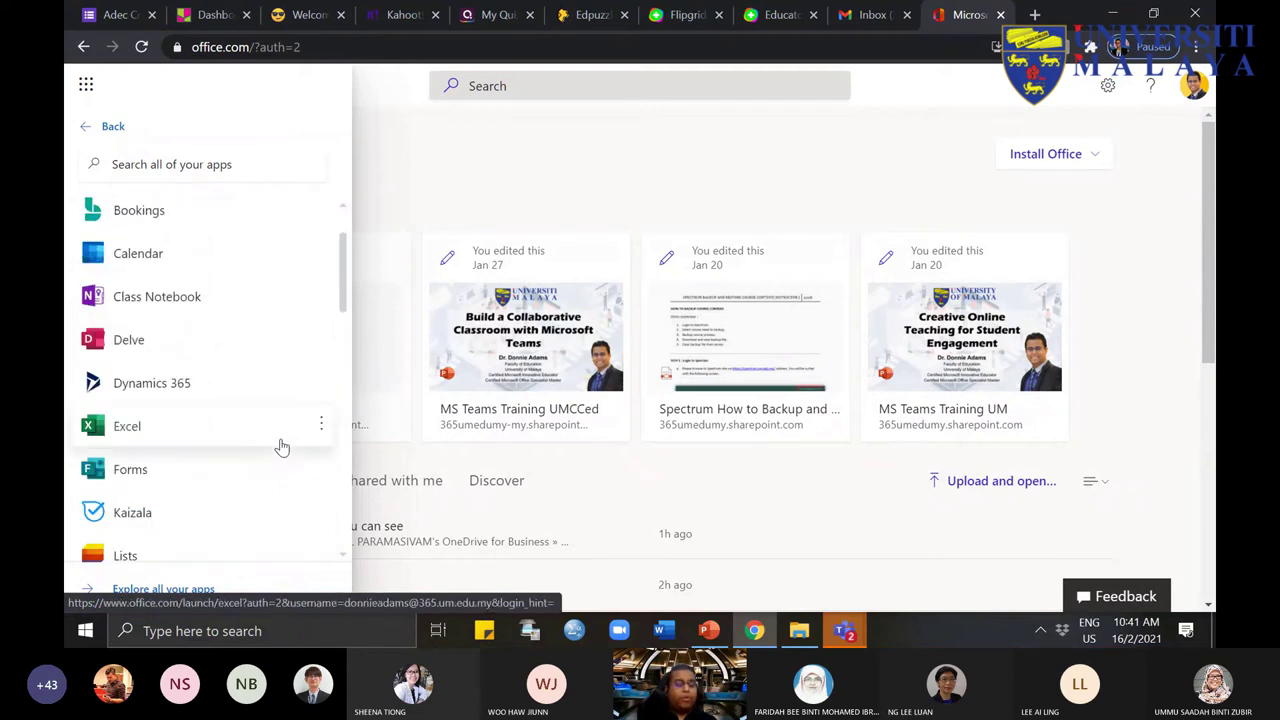
scroll(271, 449, down, 2)
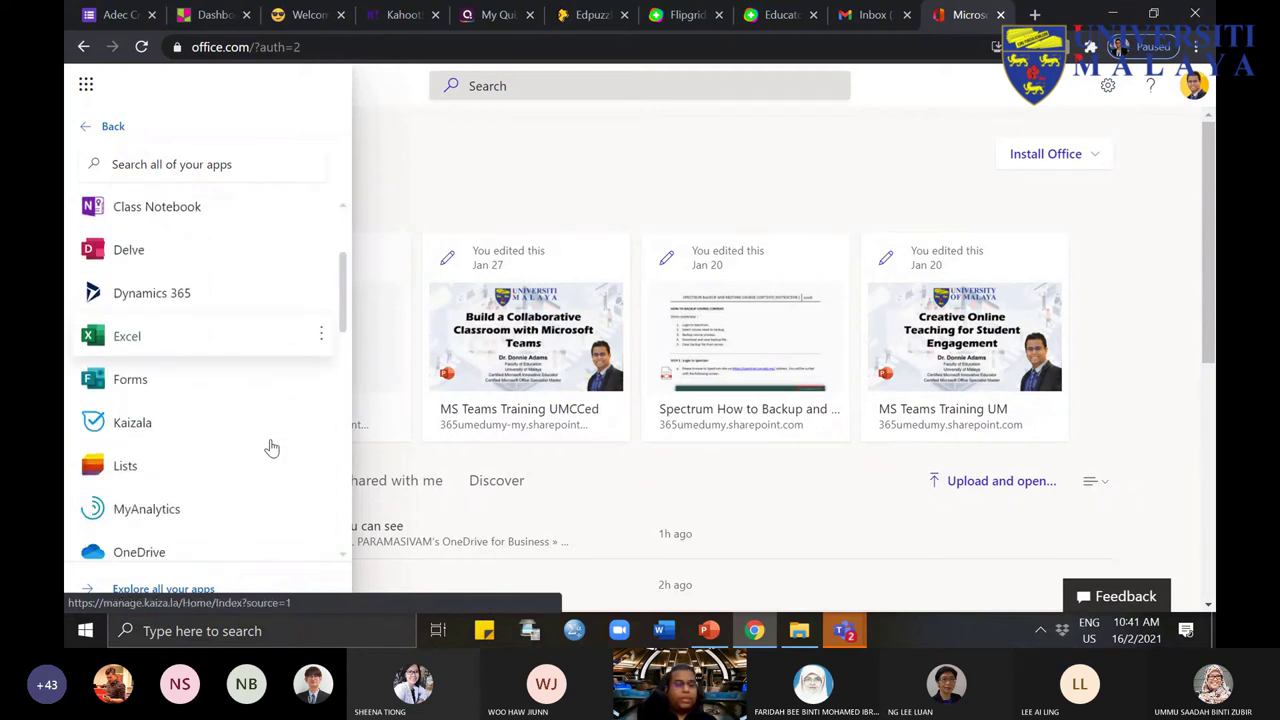
click(140, 382)
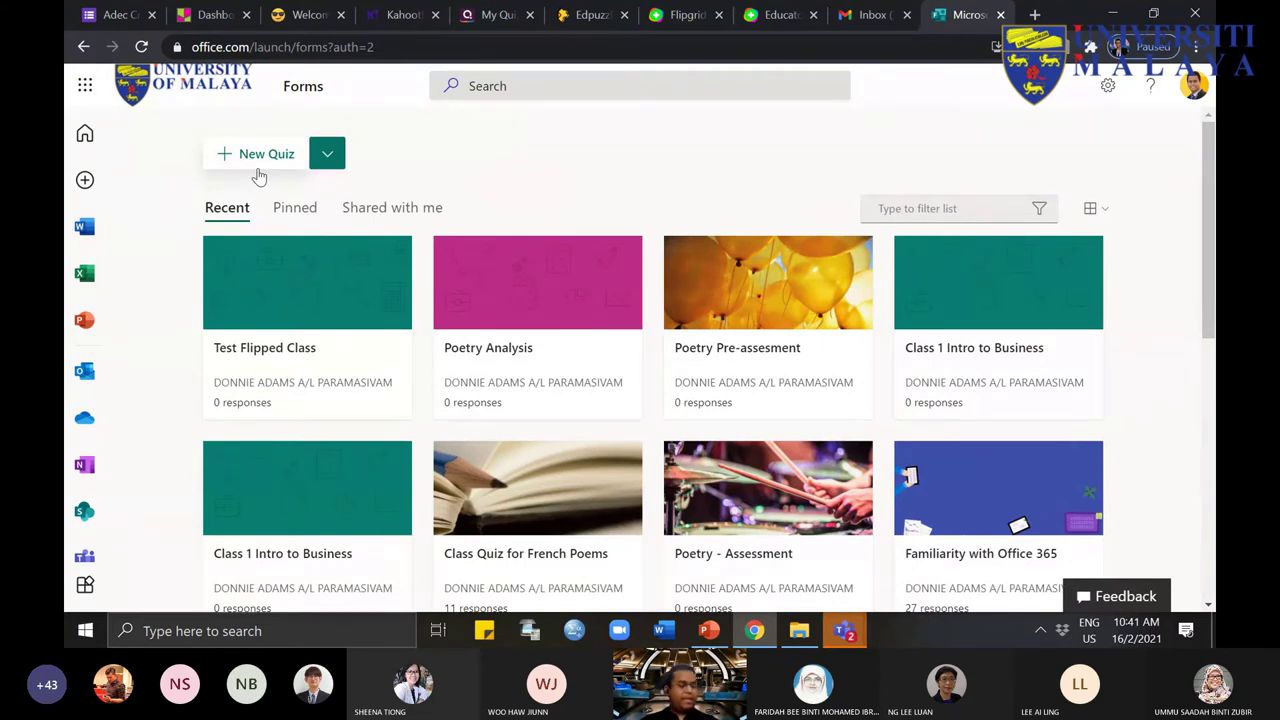
Step: Create a new blank form rather than a quiz
click(330, 156)
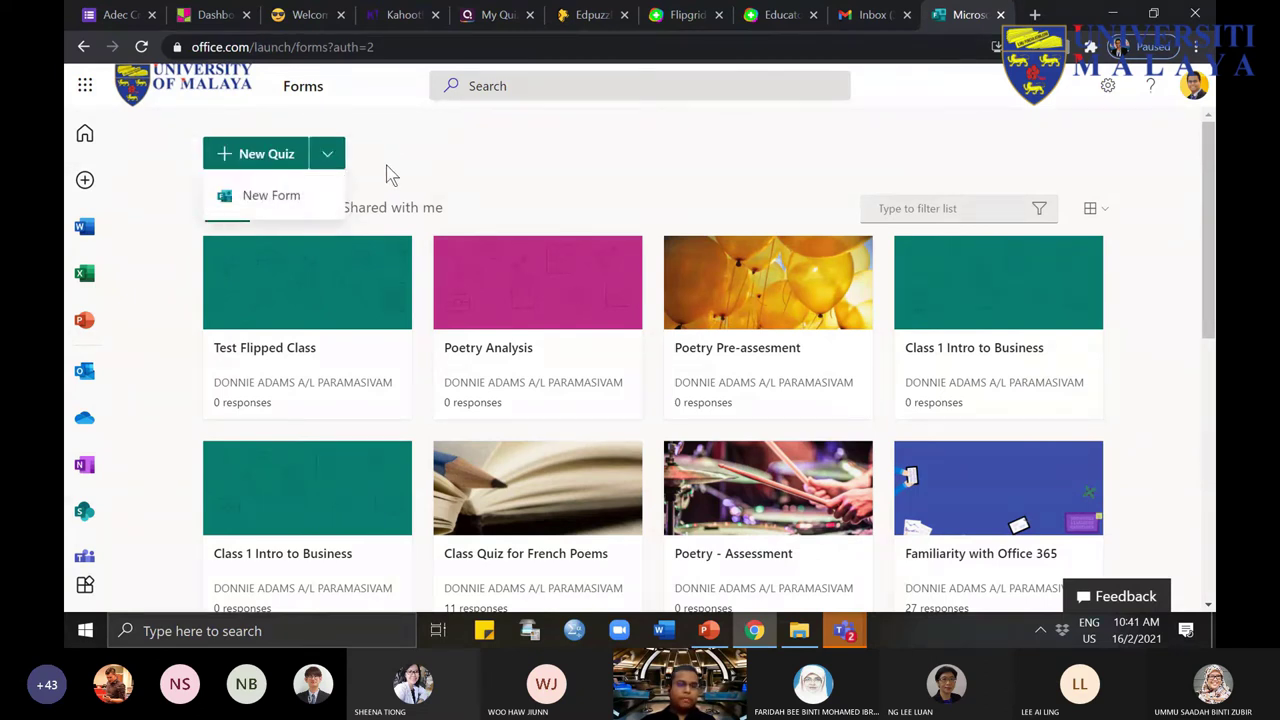
click(329, 160)
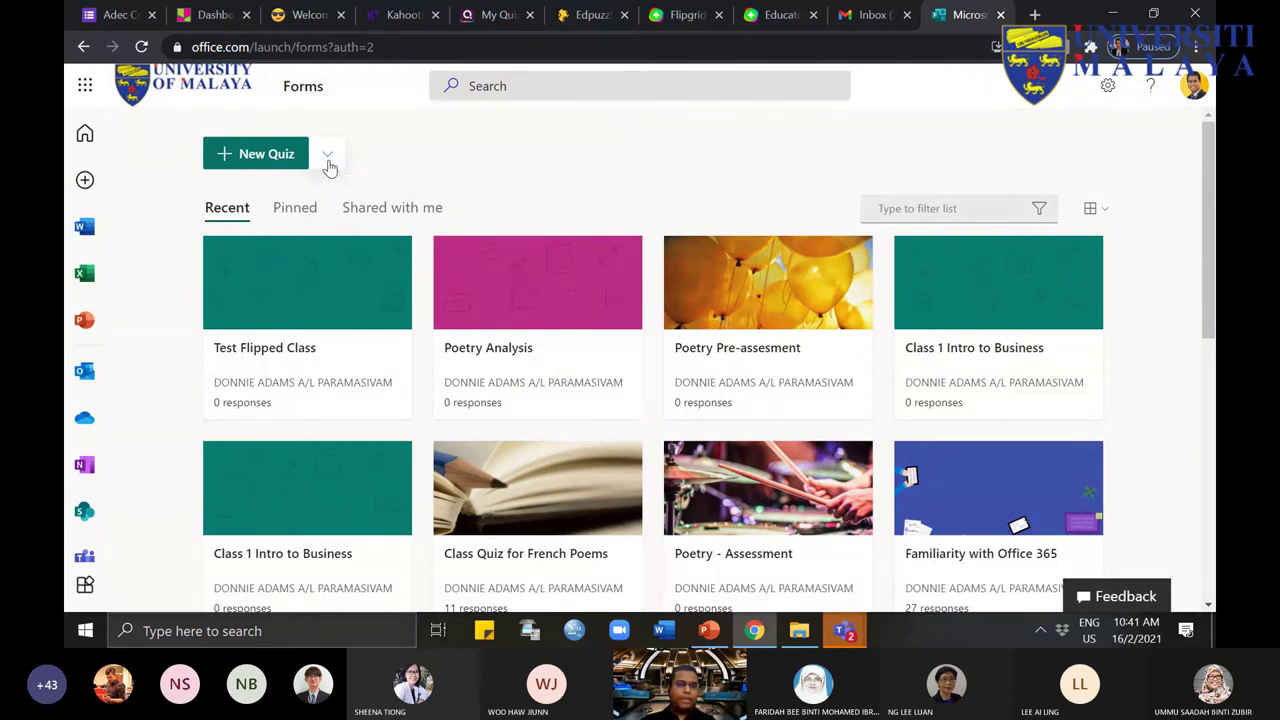
click(329, 162)
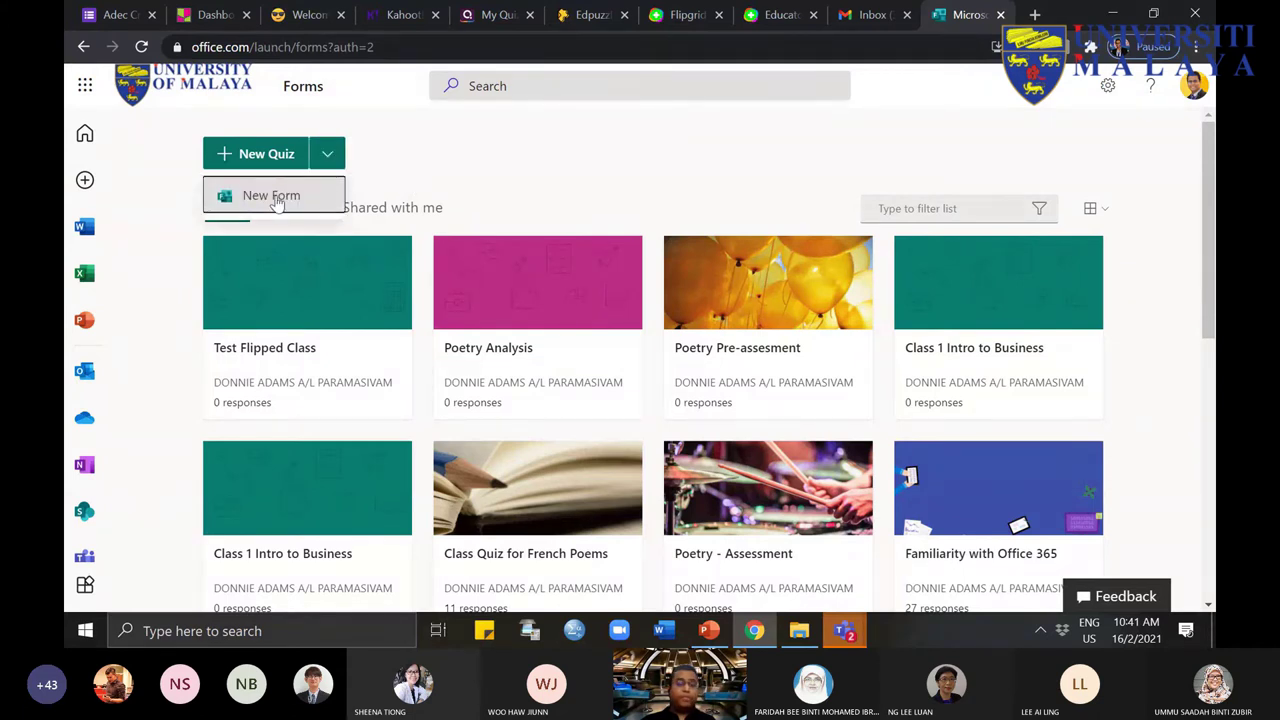
click(272, 197)
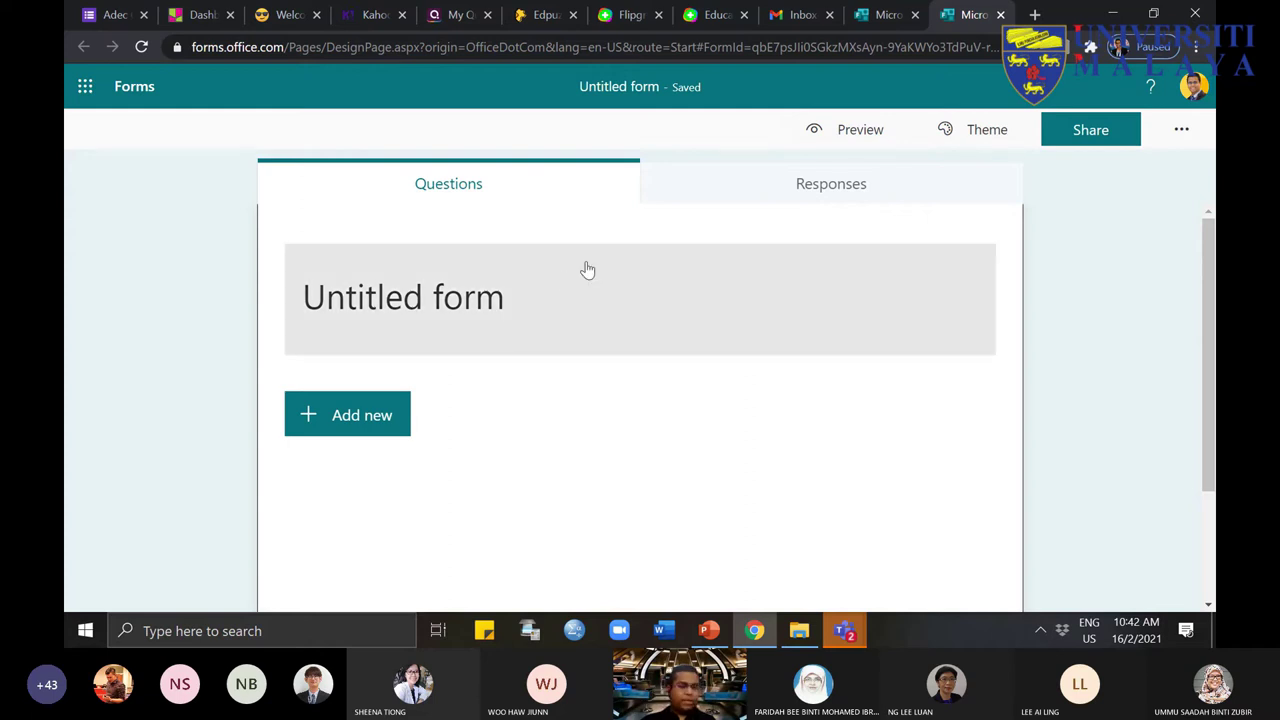
Step: Title the untitled form "Poetry Assessment"
click(542, 283)
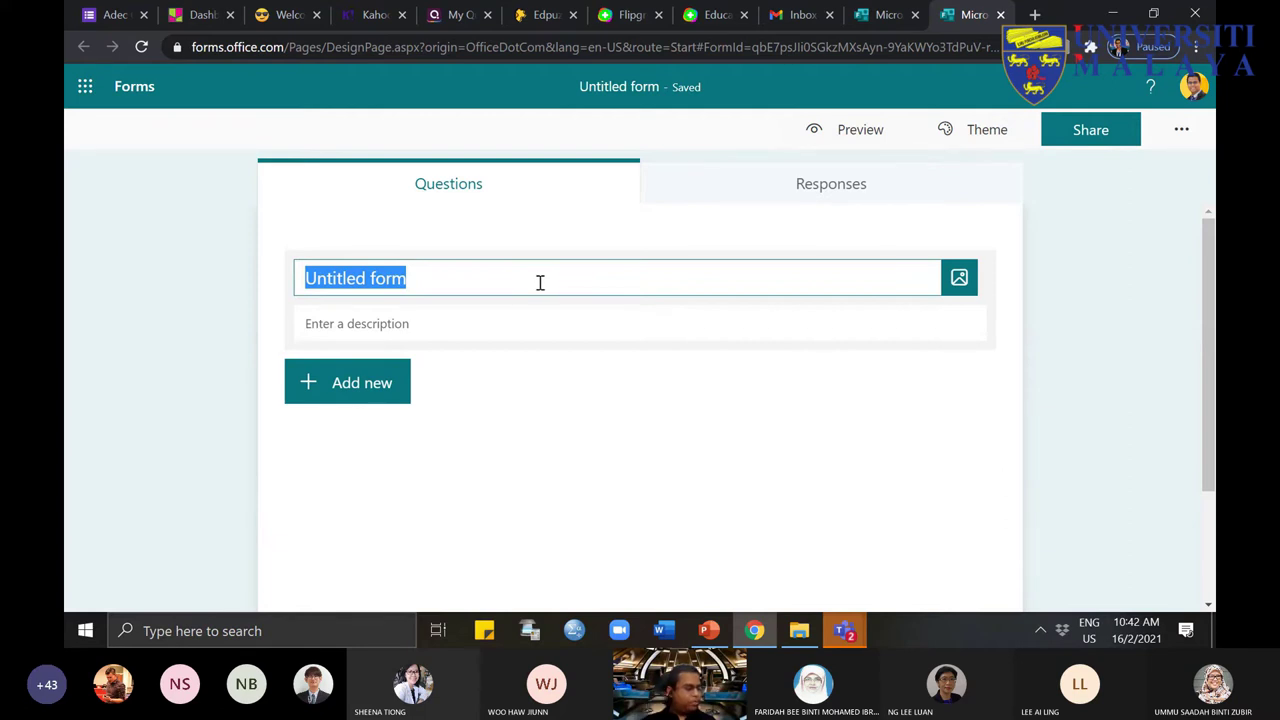
text(Poetr)
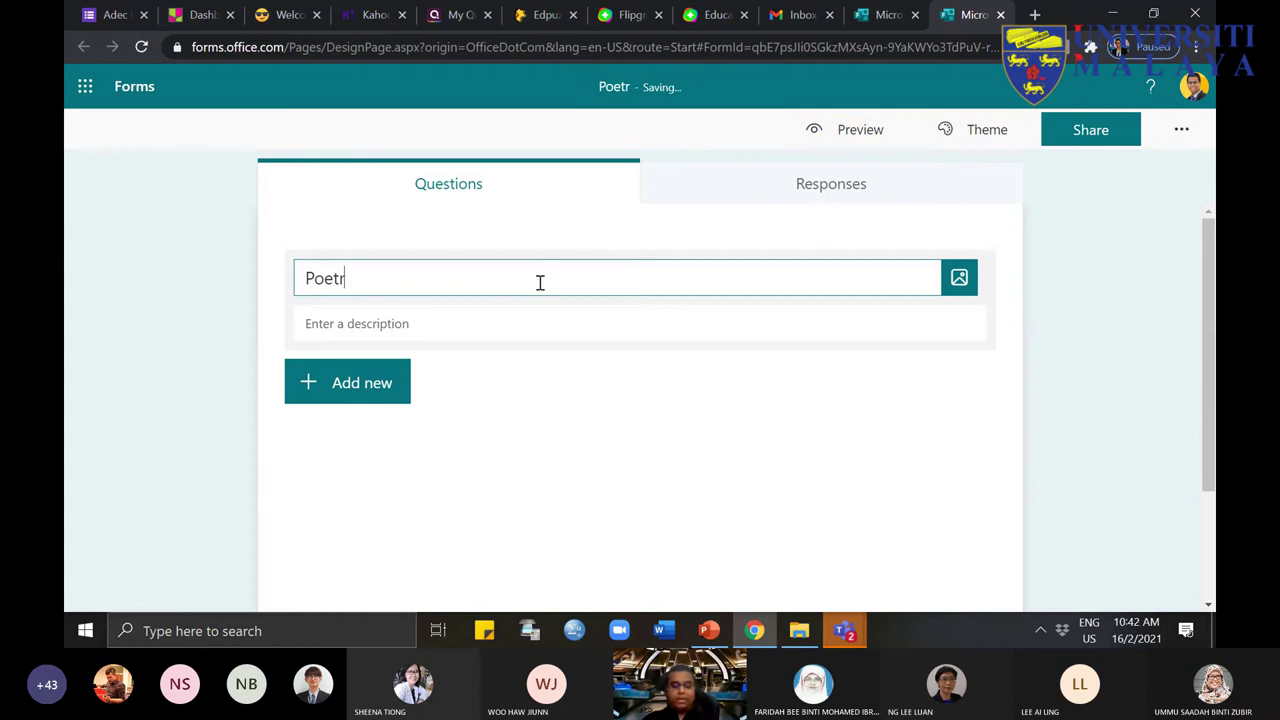
text(y Ass)
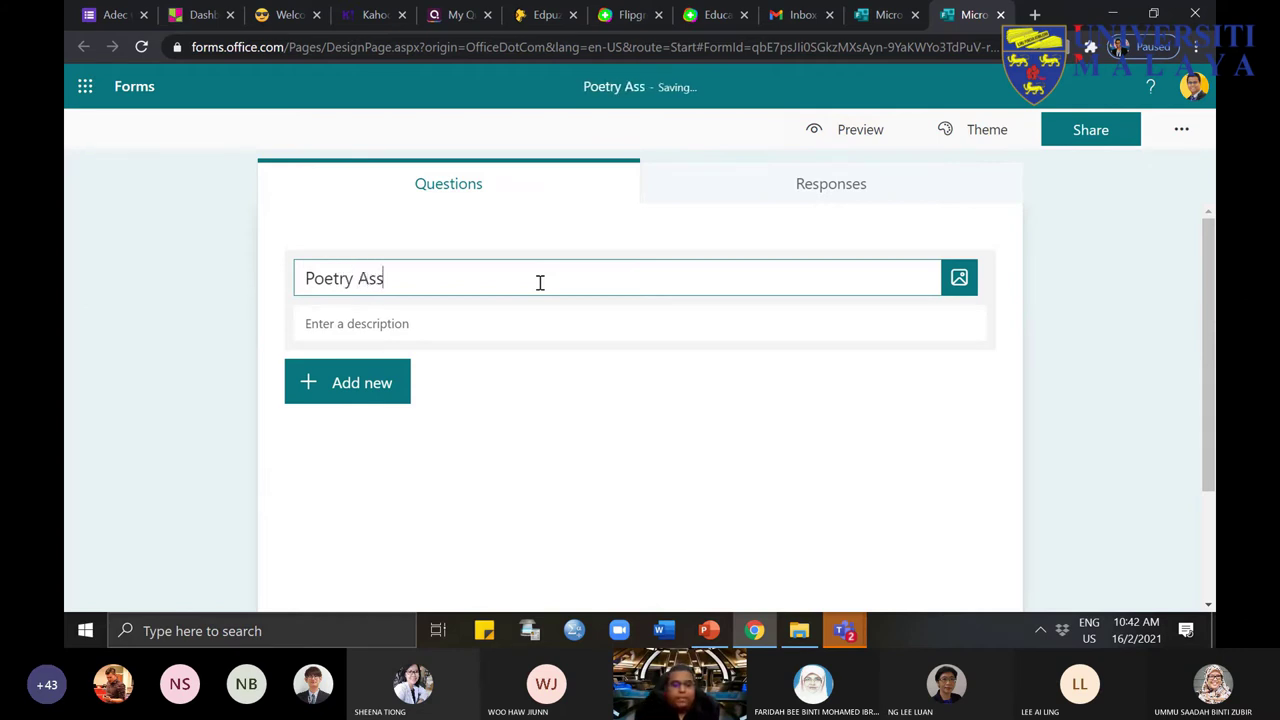
text(essment)
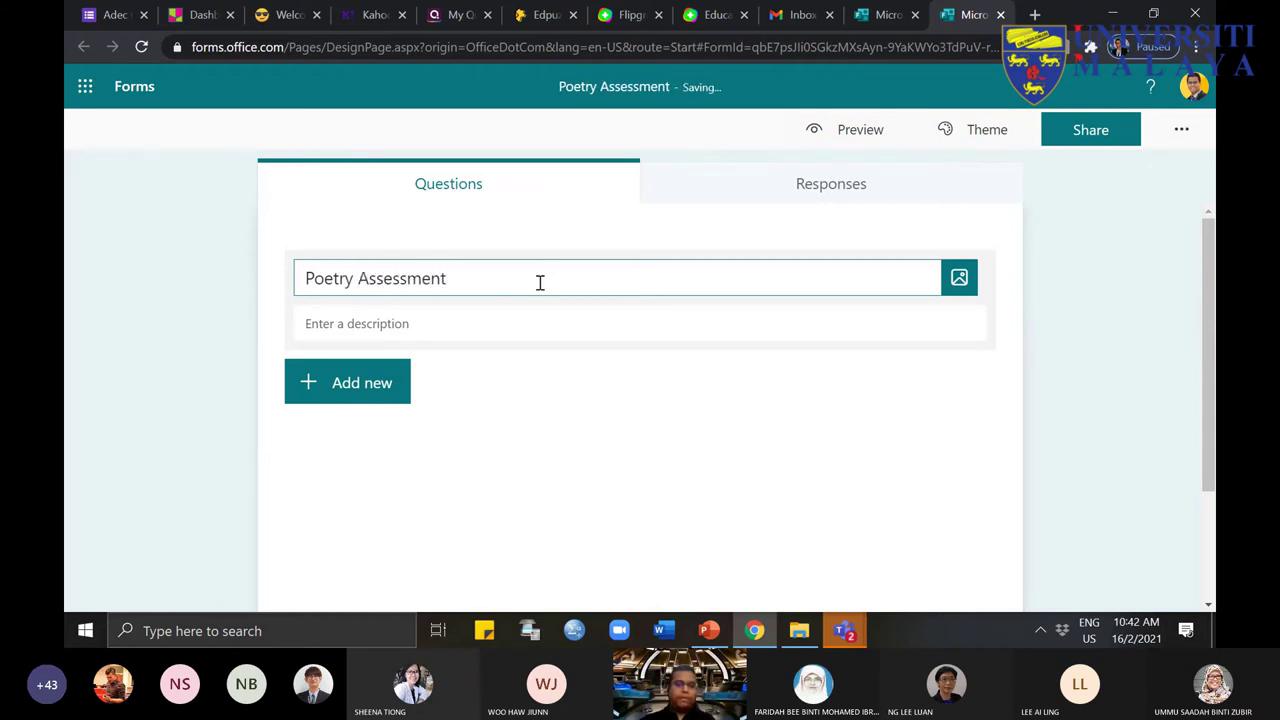
click(1048, 325)
Step: Set the description to "This poll is to see how much you remember about poetry from the last class and to learn about your attitude towards poetry"
click(552, 326)
click(444, 328)
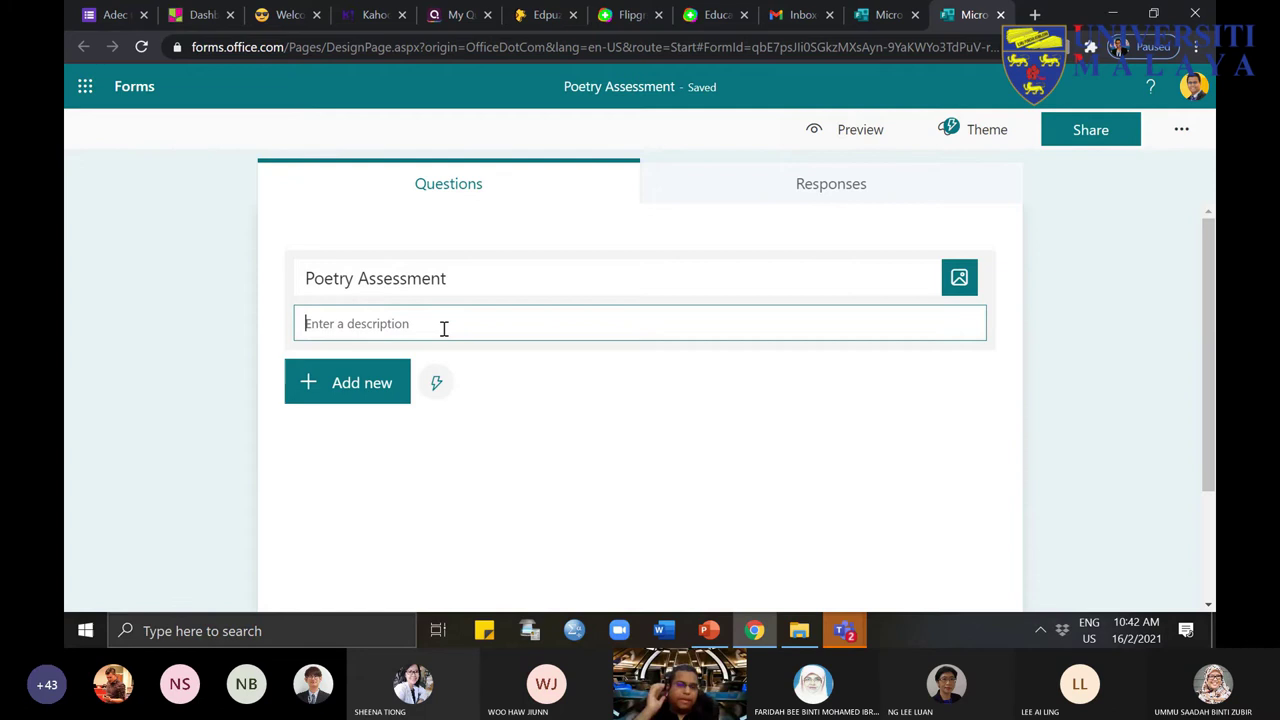
text(This)
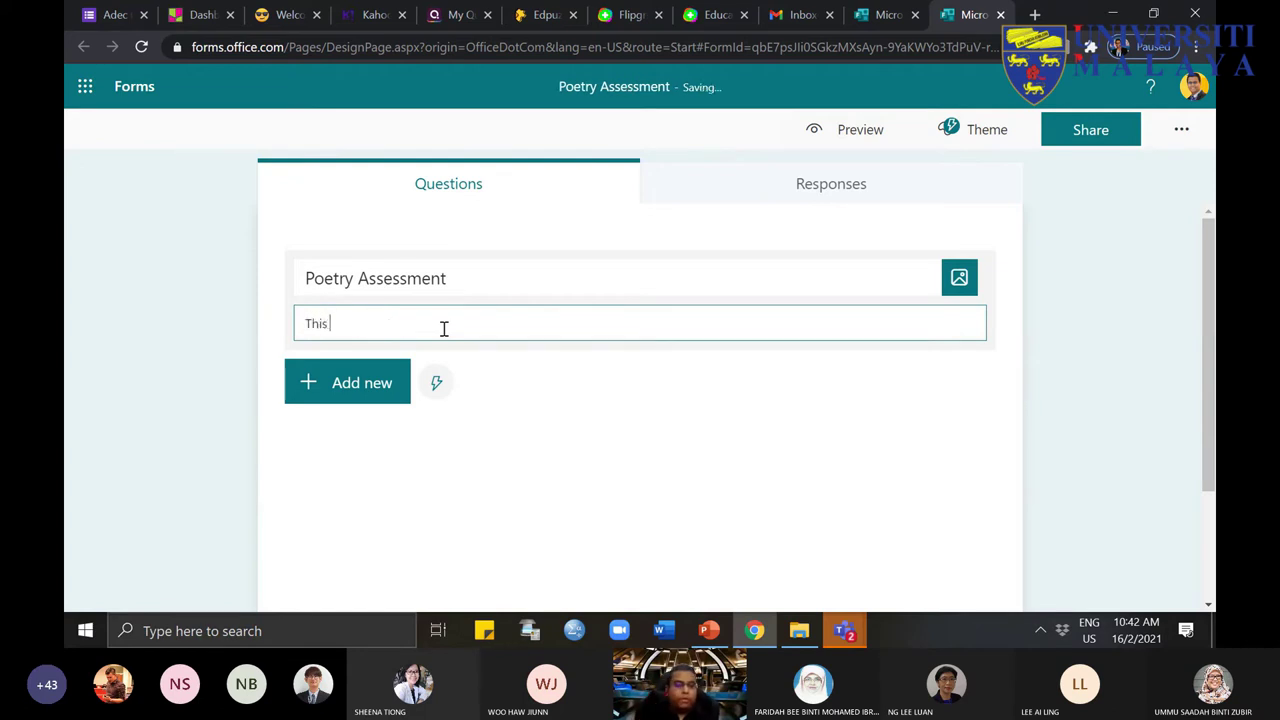
text( po)
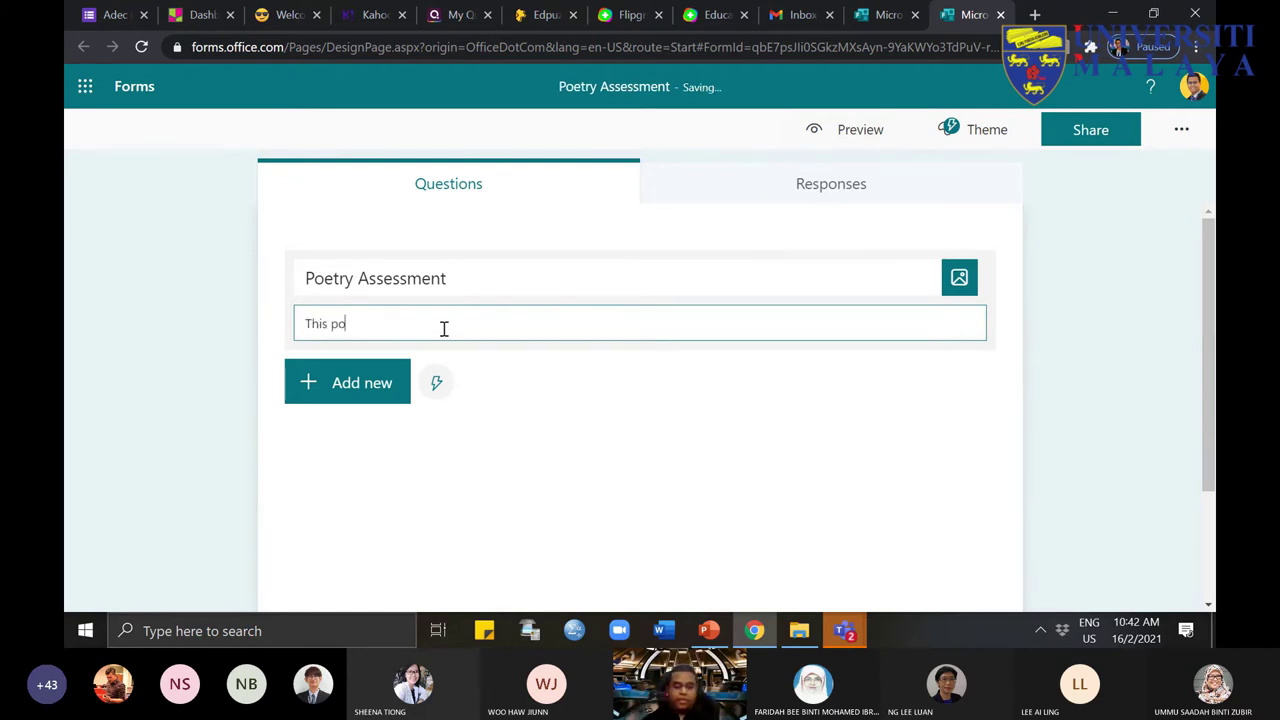
text(ll is to s)
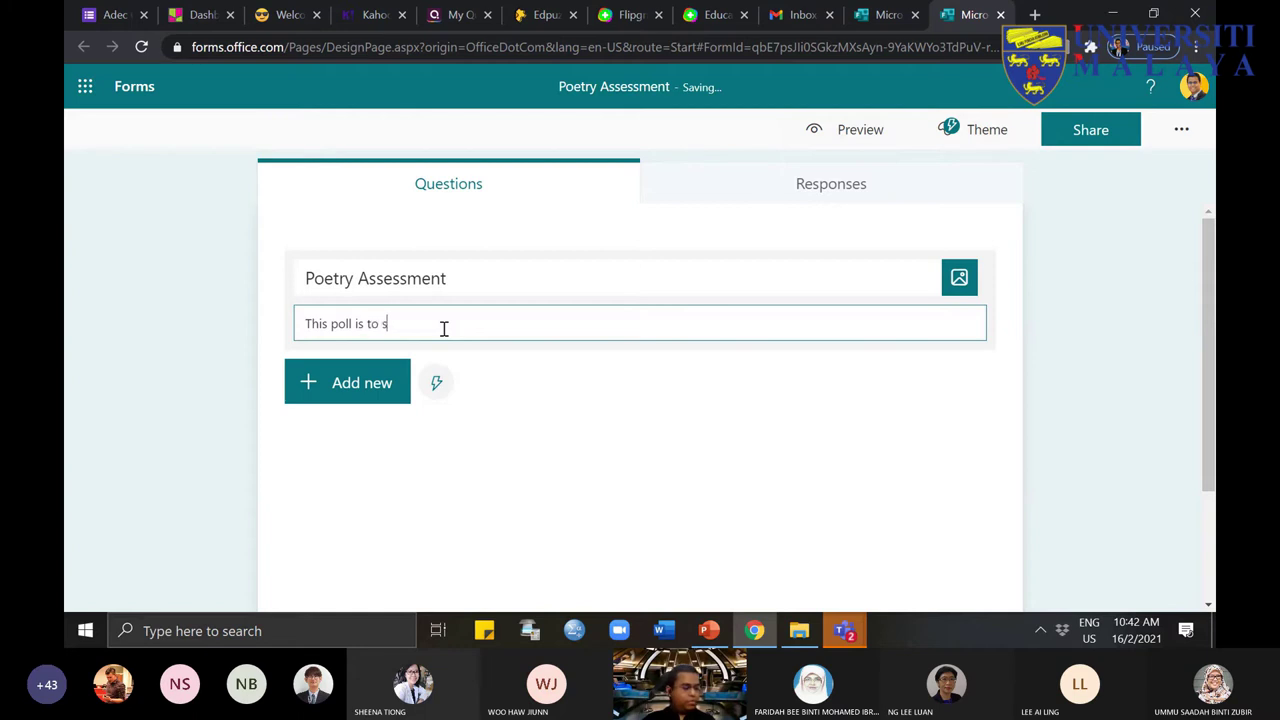
text(ee )
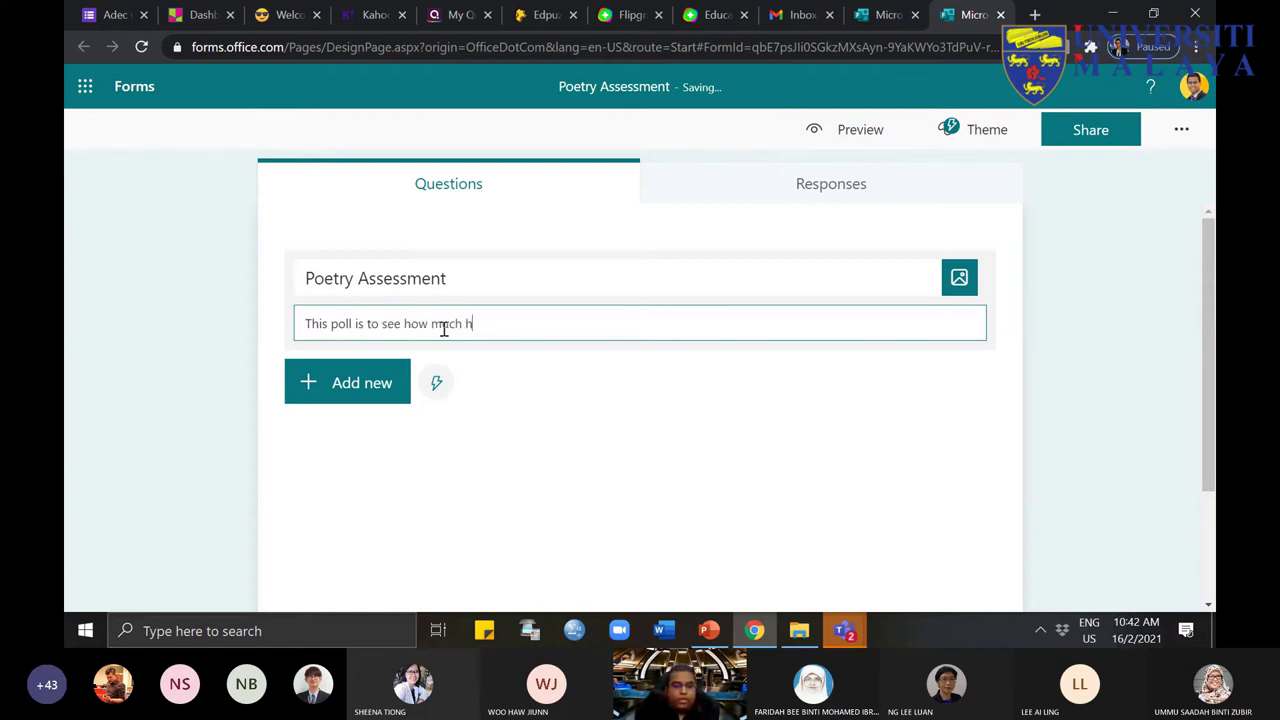
text(how much you hav)
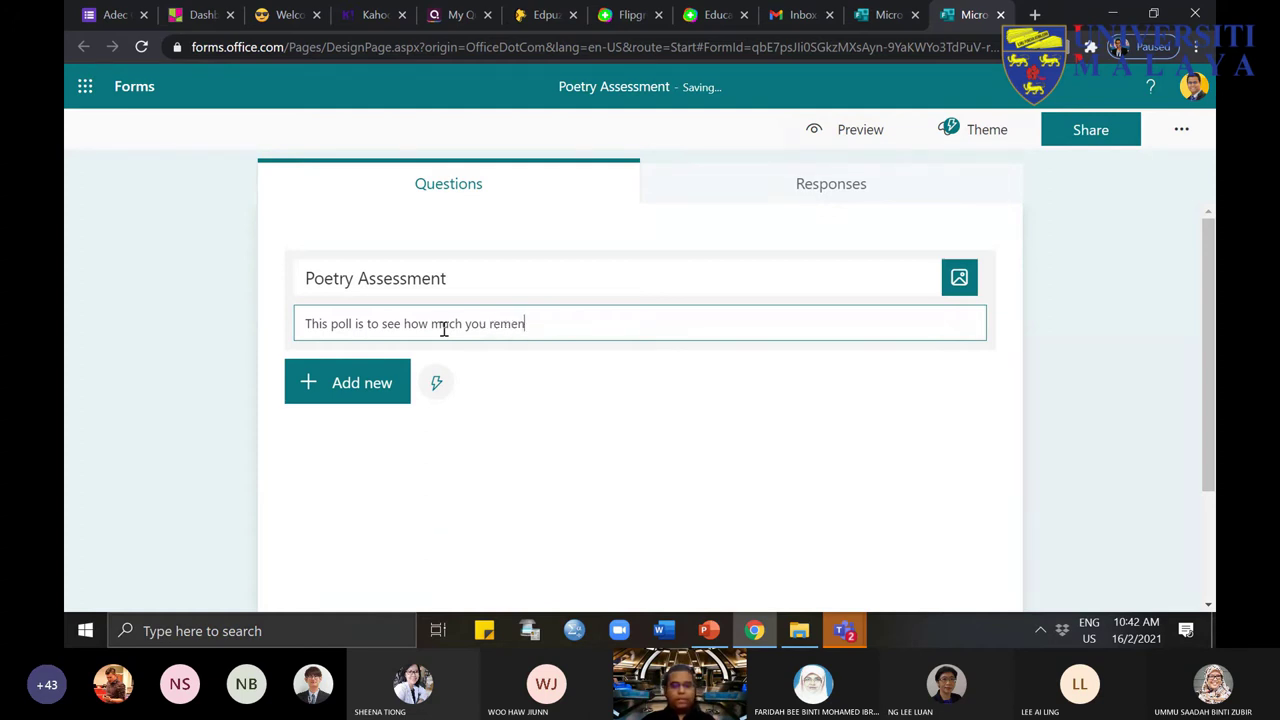
text(abo)
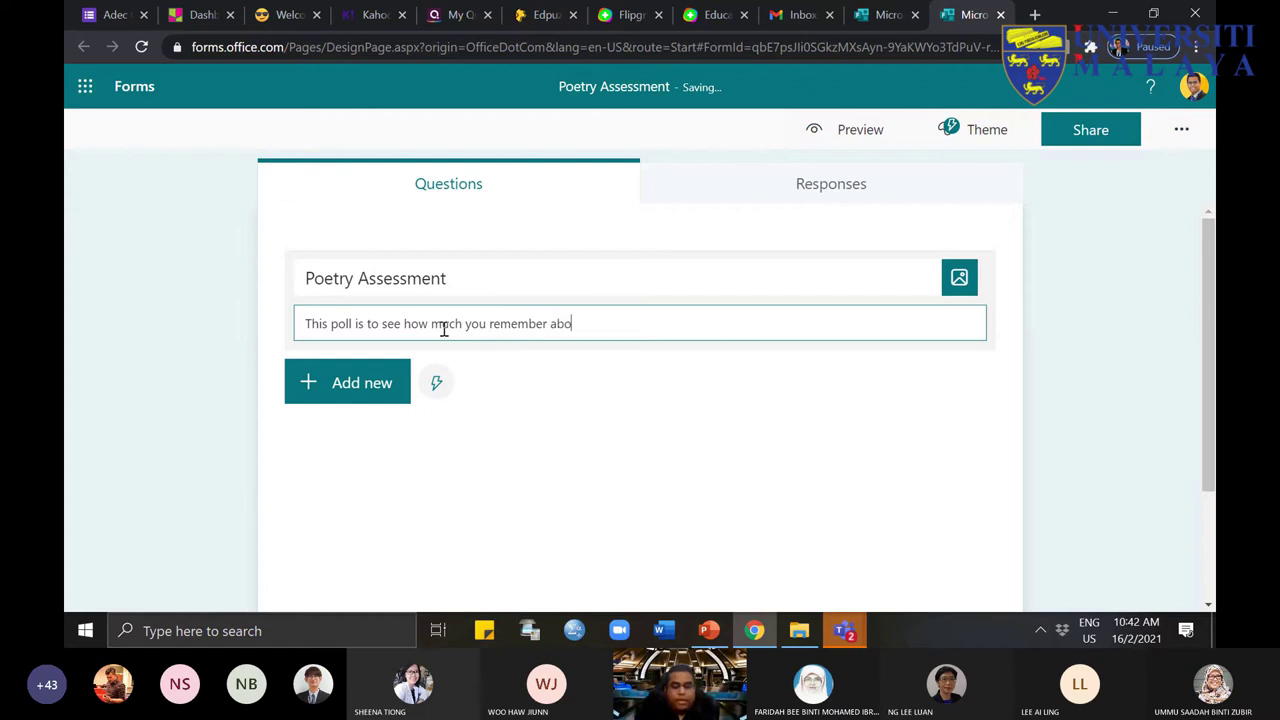
text(ut poetry )
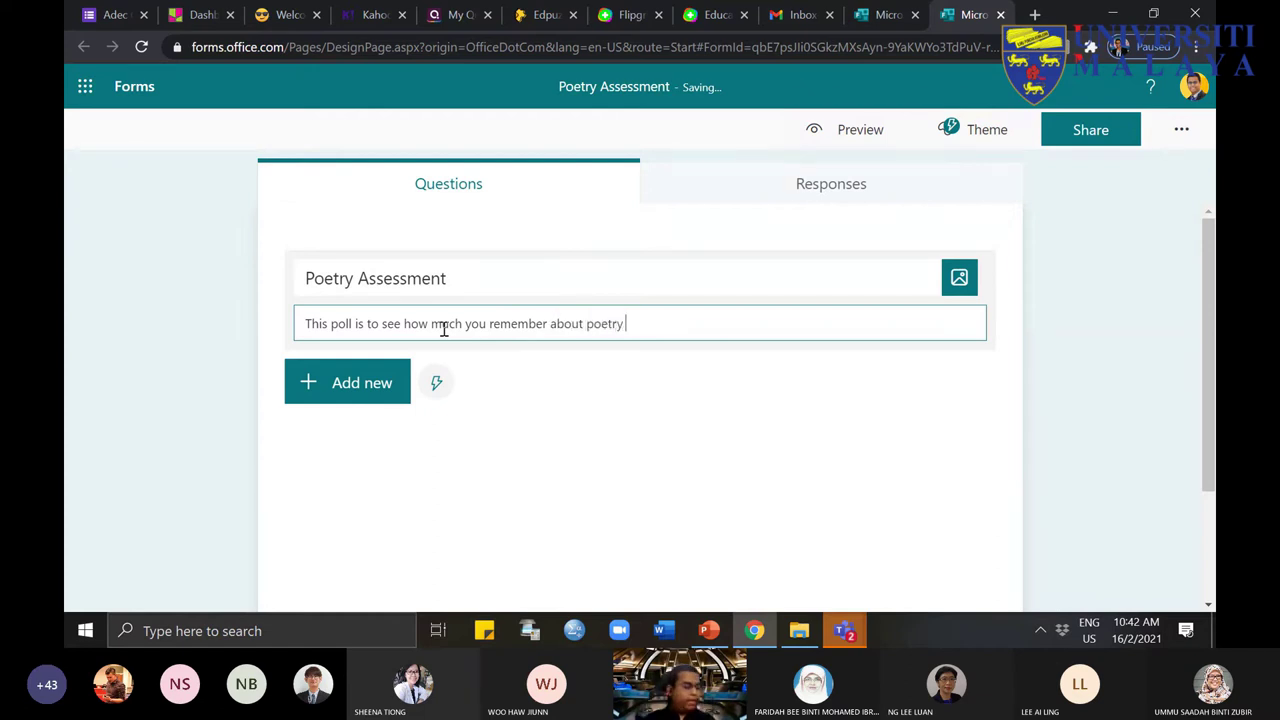
text(f)
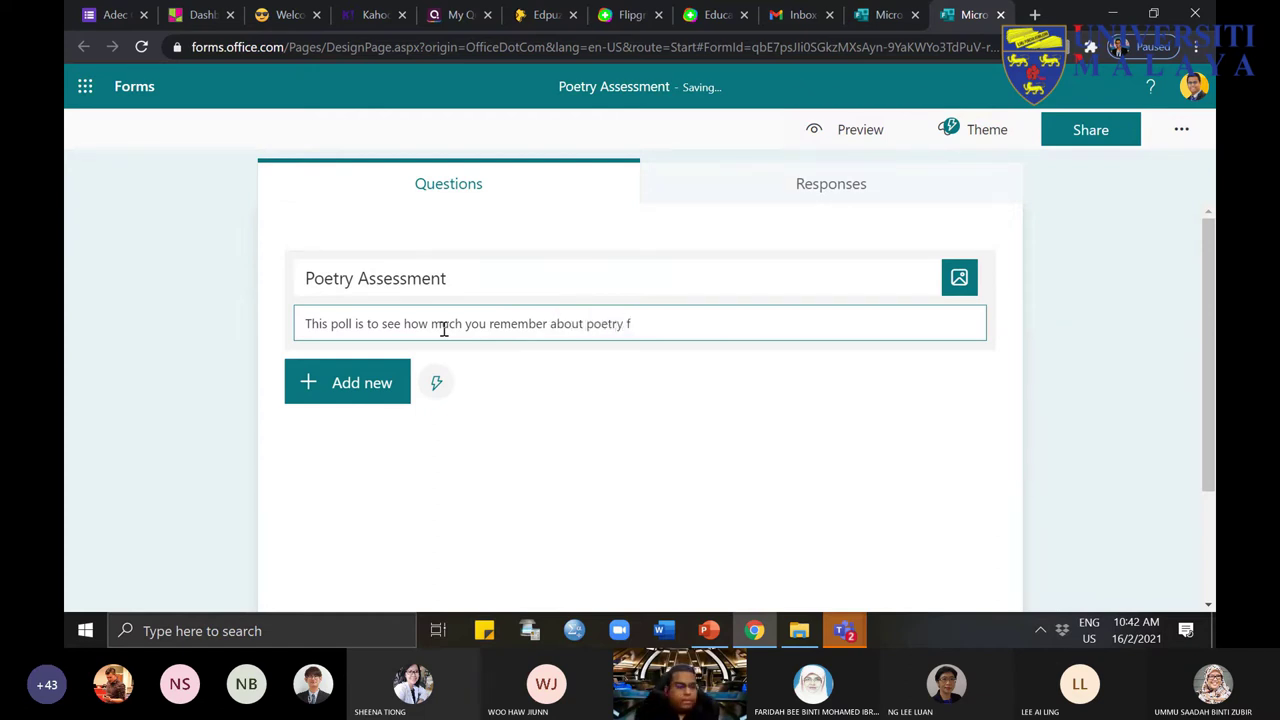
text(rom the las)
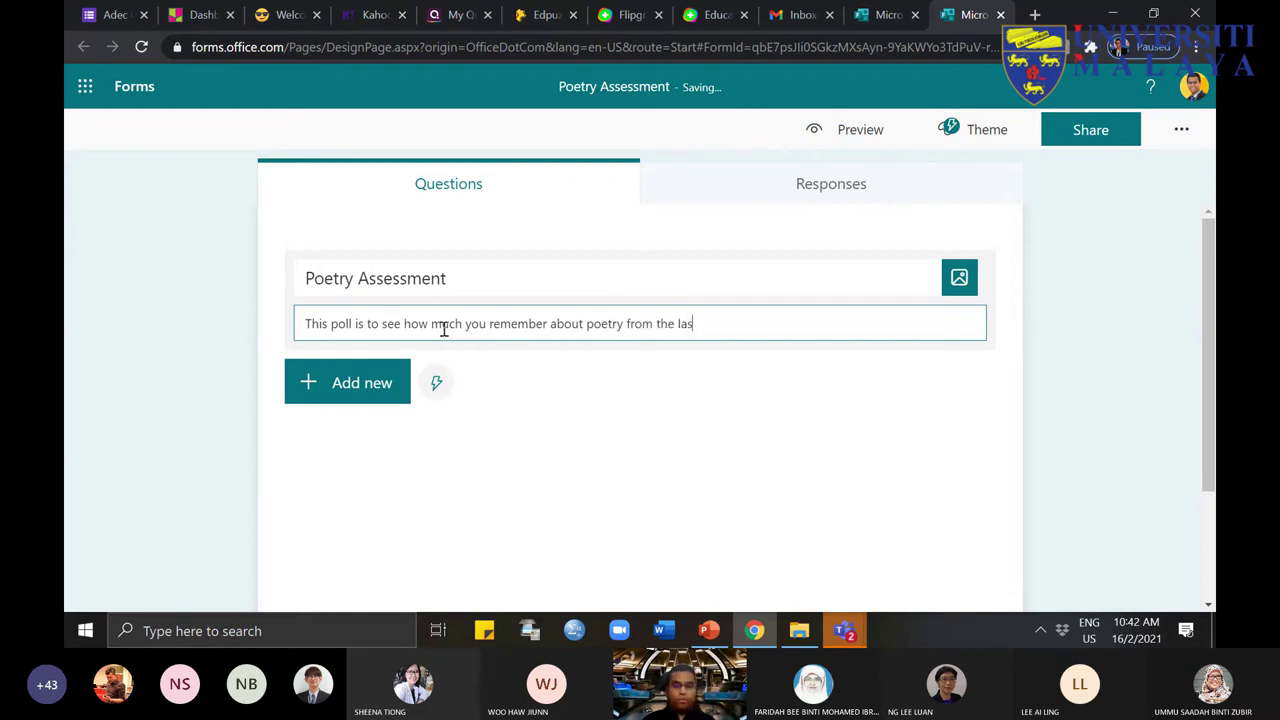
text(t class )
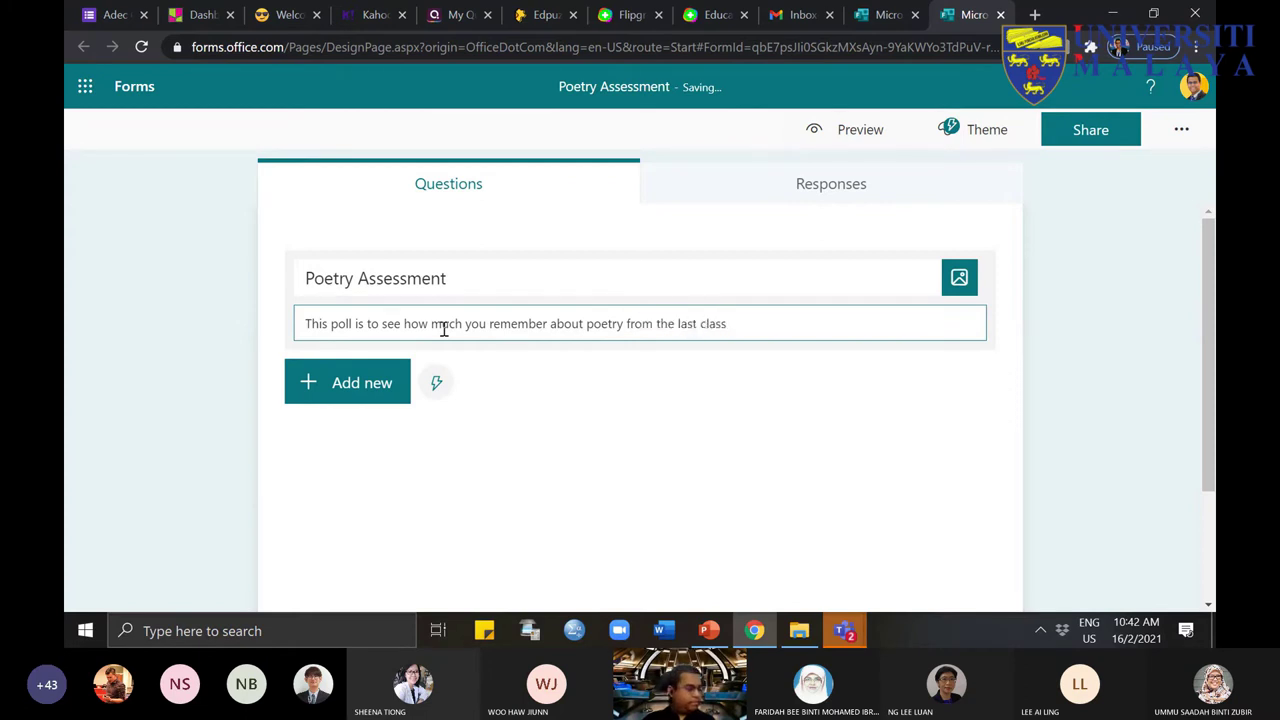
text(and to )
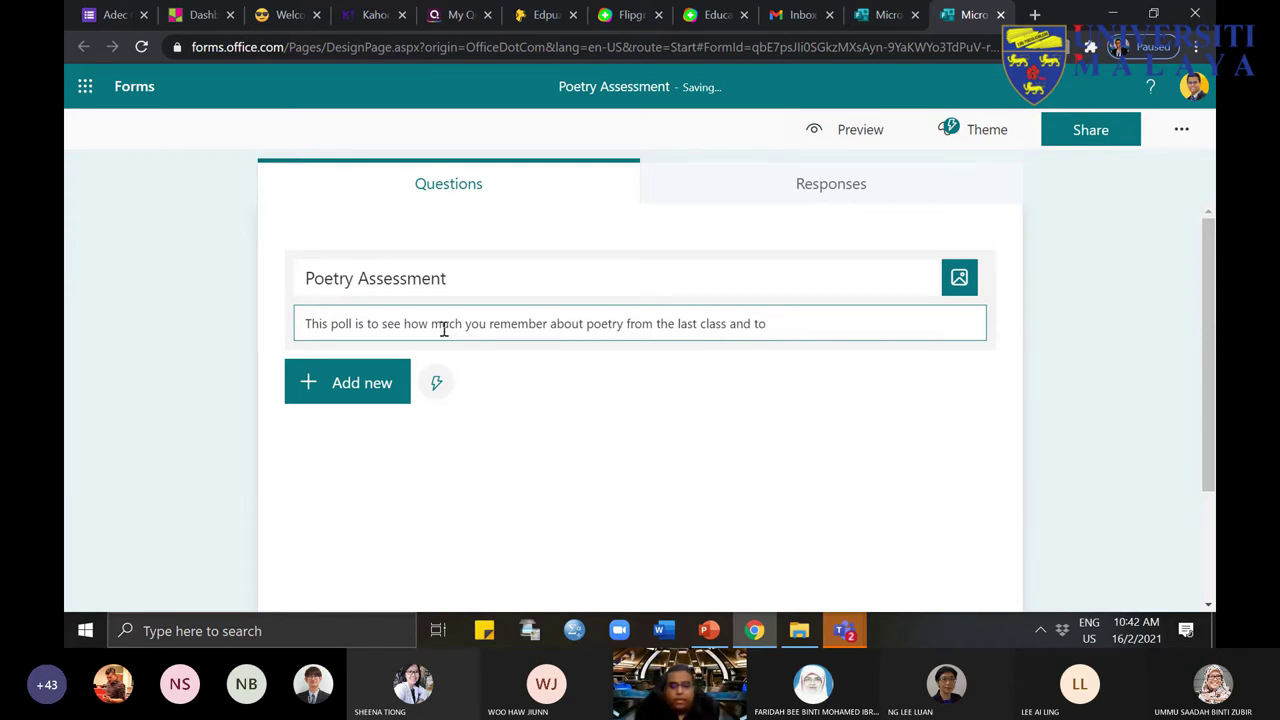
text(learn about your attitude)
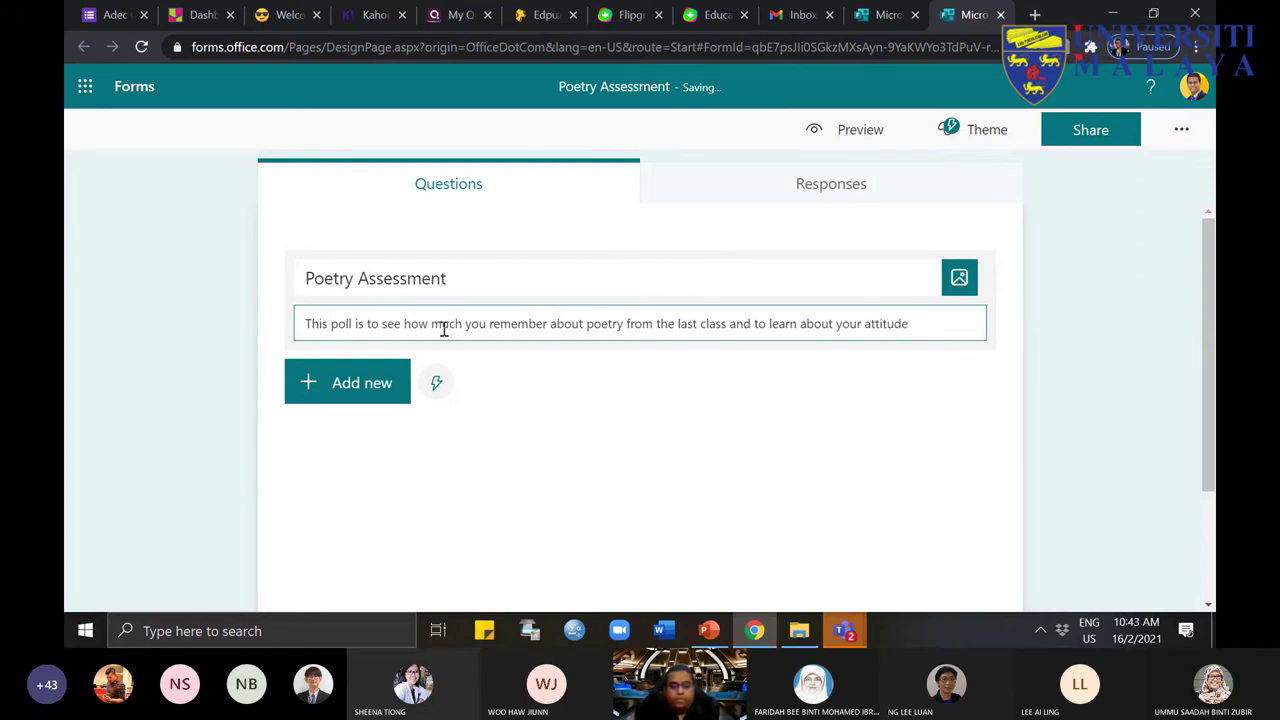
text(towards poetry)
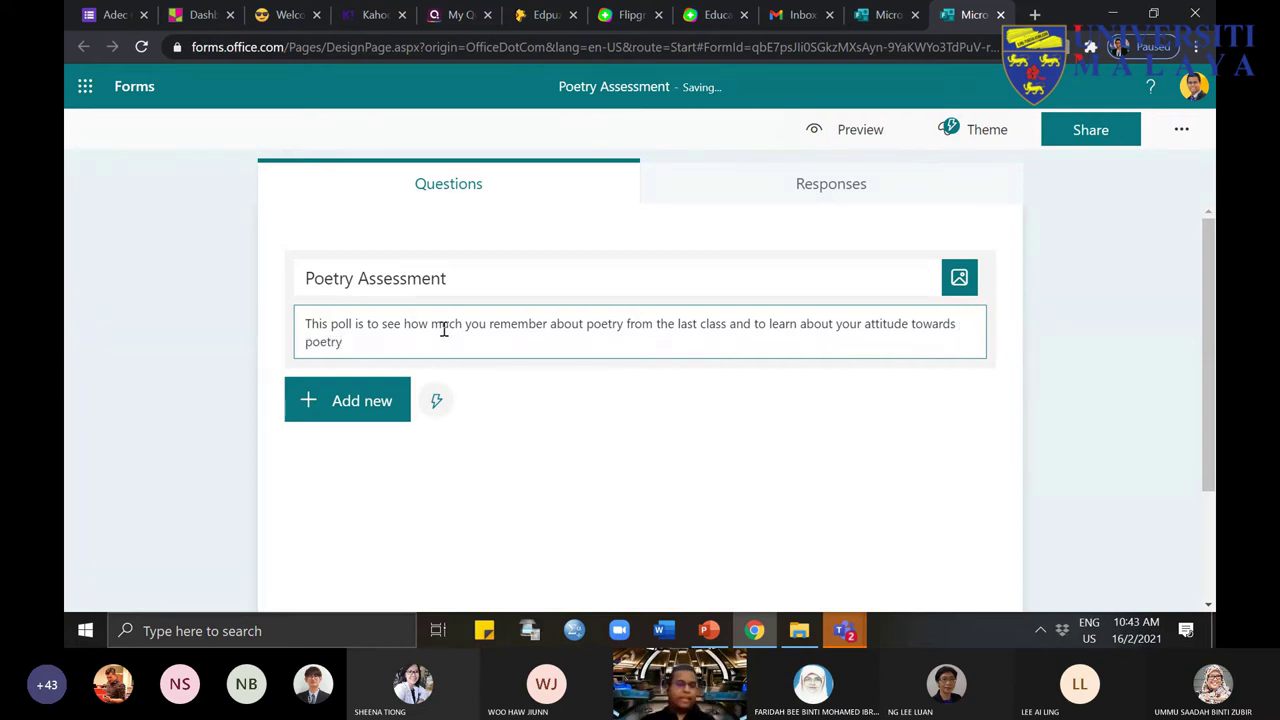
click(532, 440)
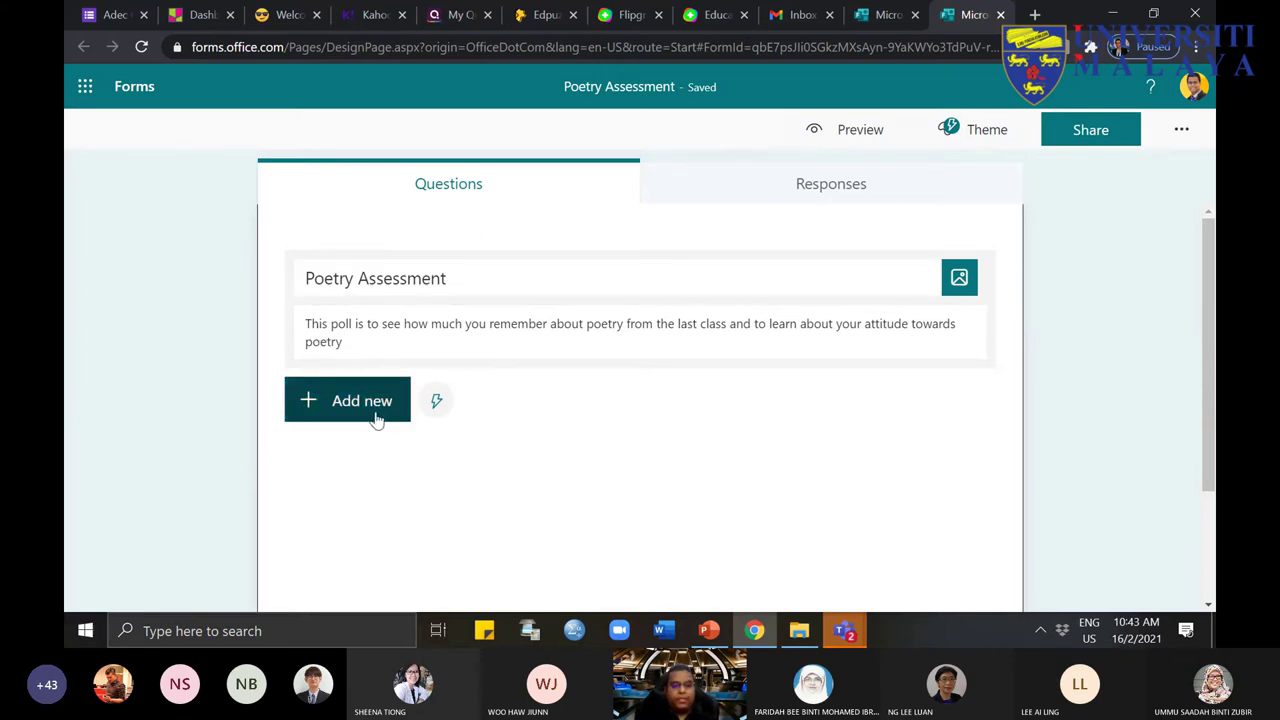
Step: Add a text question titled "Full name" as the first question of the form
click(333, 406)
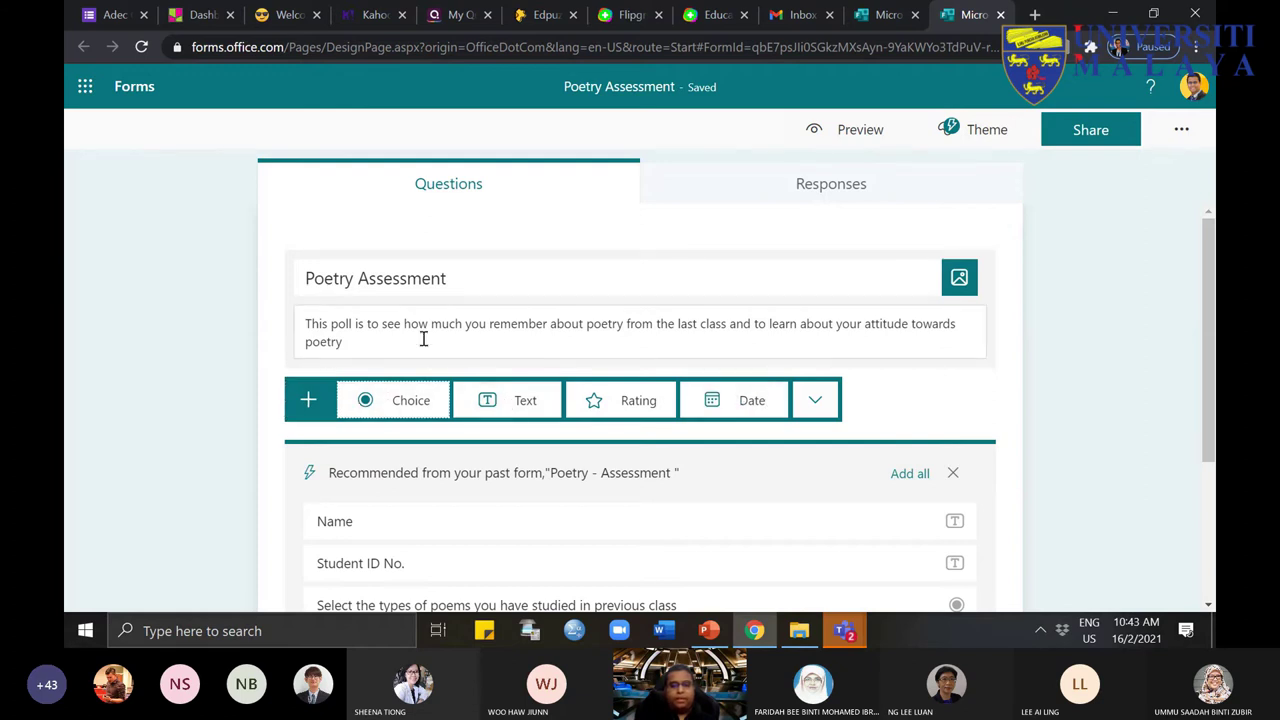
click(506, 410)
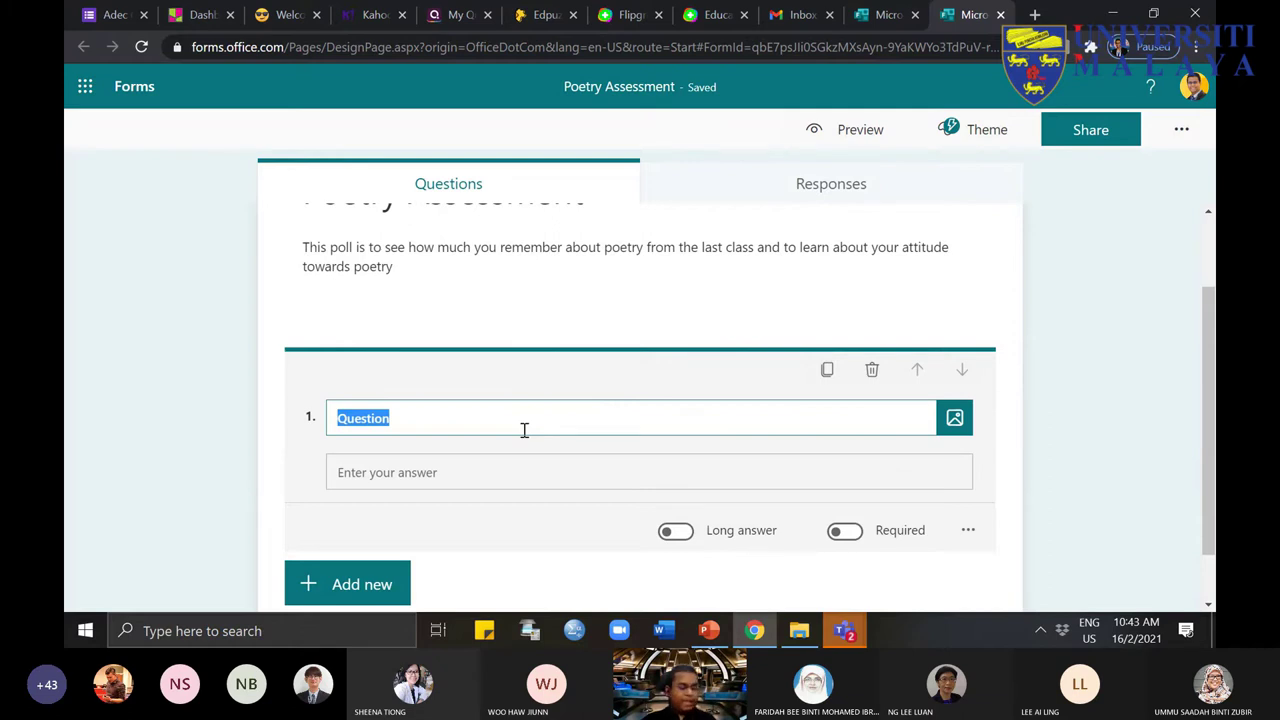
text(Full name)
click(1070, 370)
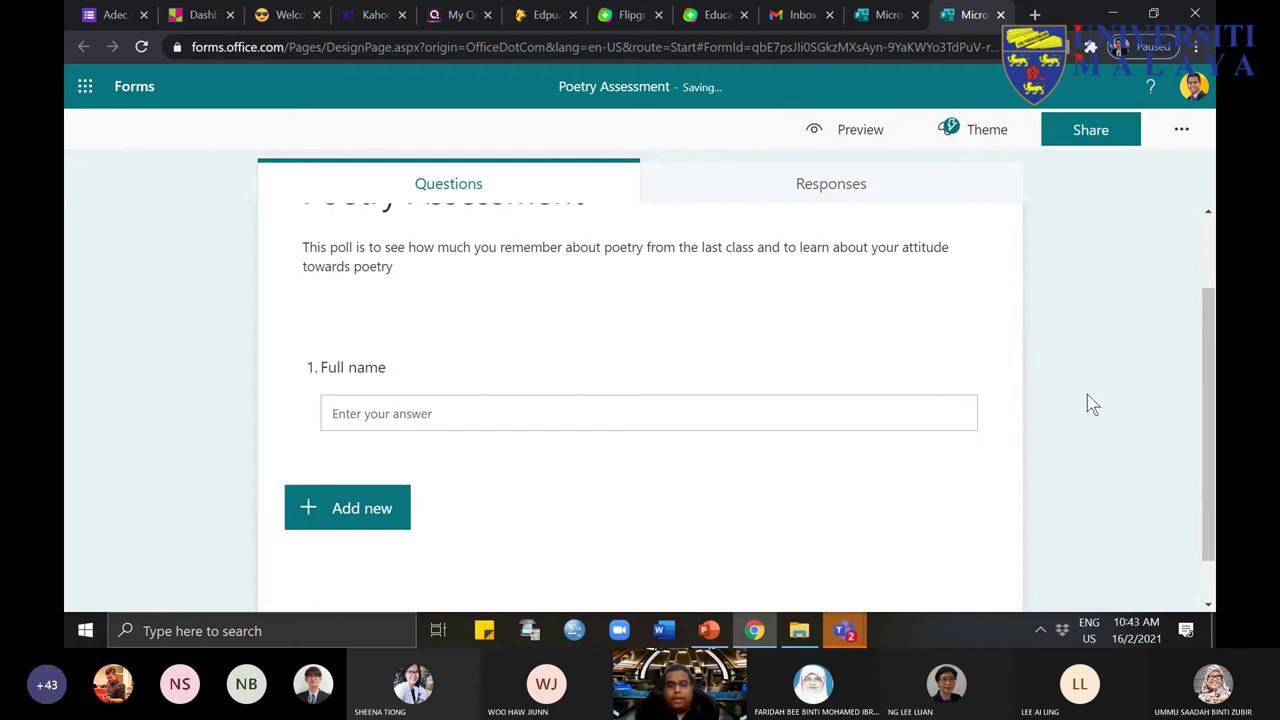
Step: Add a second text question titled "Matric No." below the first one
scroll(1088, 395, down, 1)
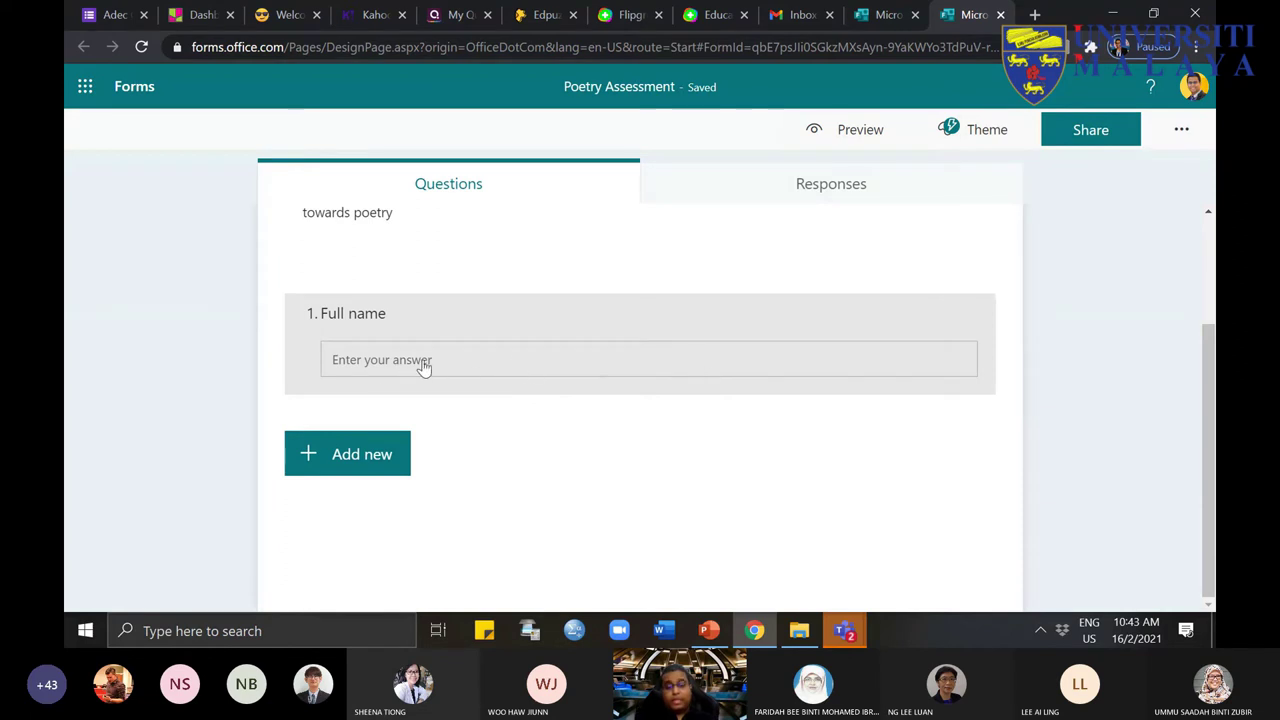
click(357, 466)
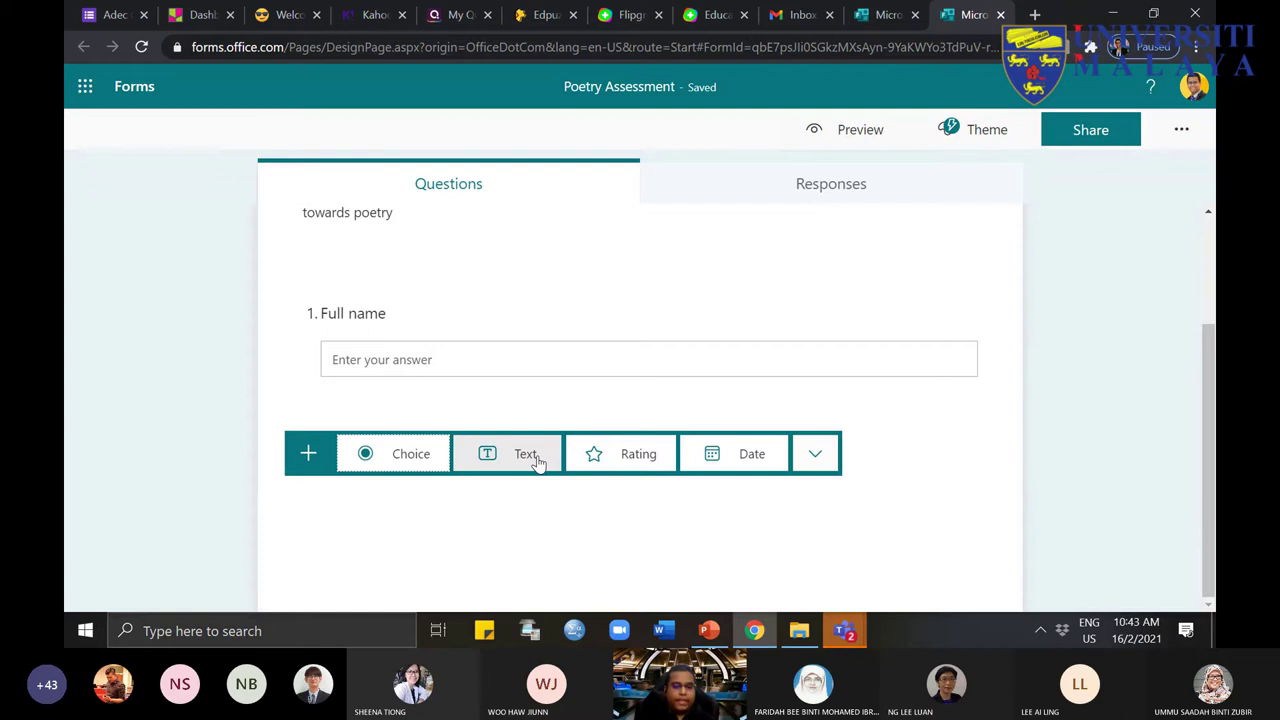
click(533, 456)
text(Ma)
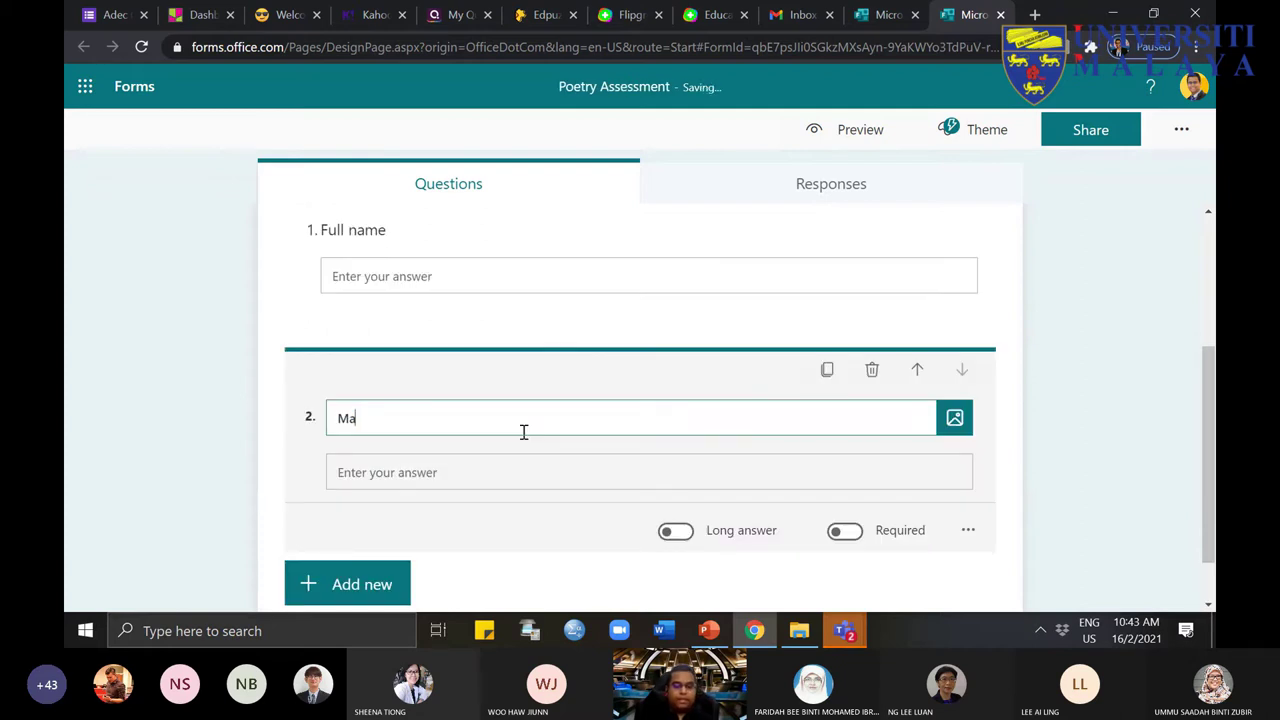
text(tric No.)
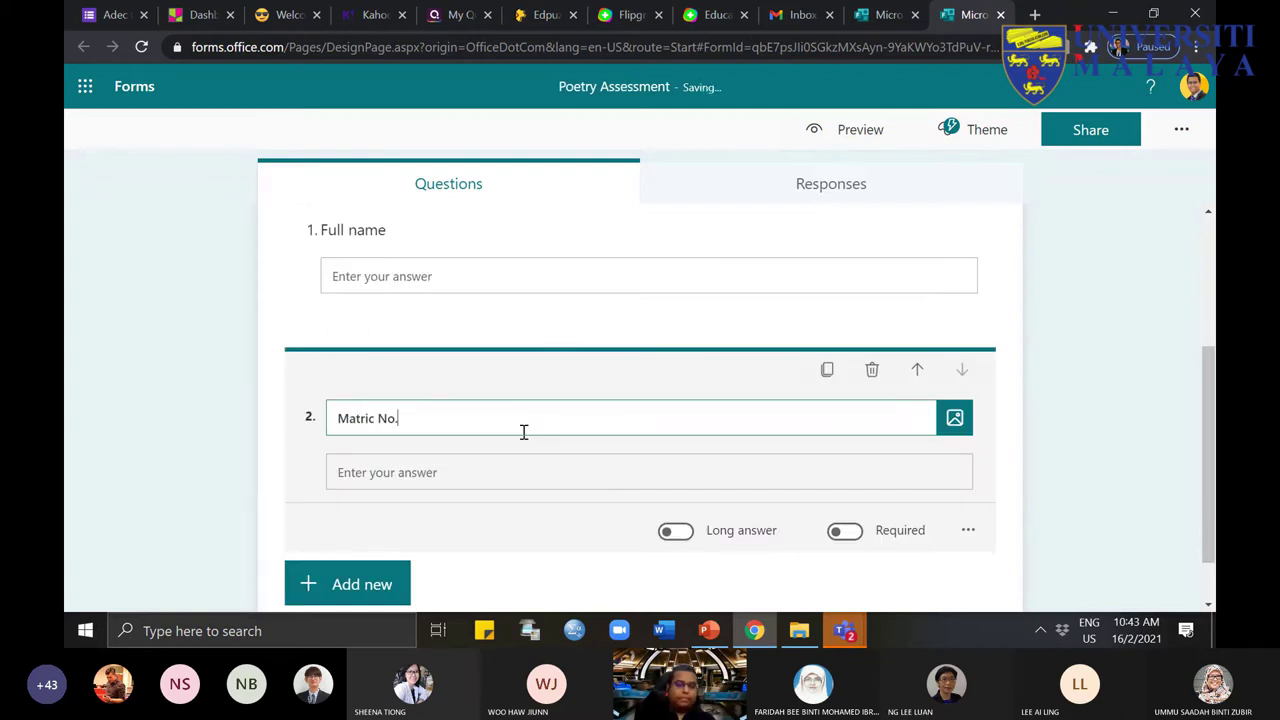
scroll(770, 450, down, 1)
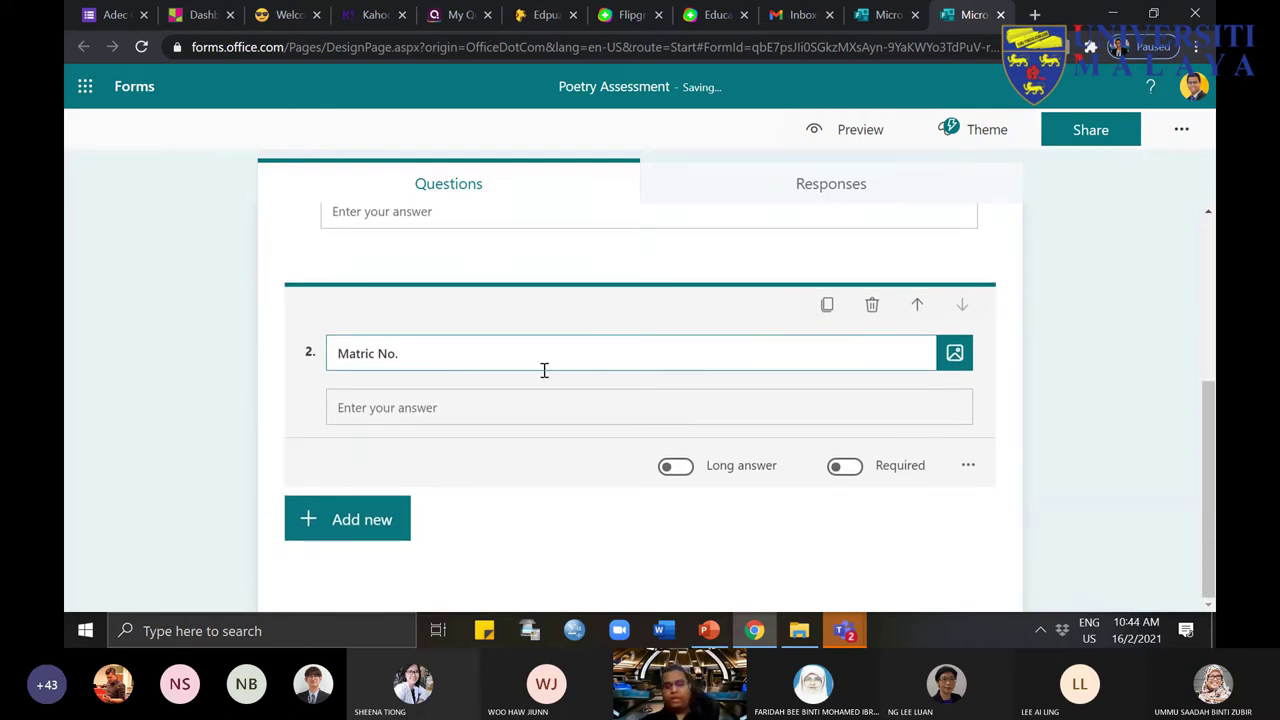
click(1078, 394)
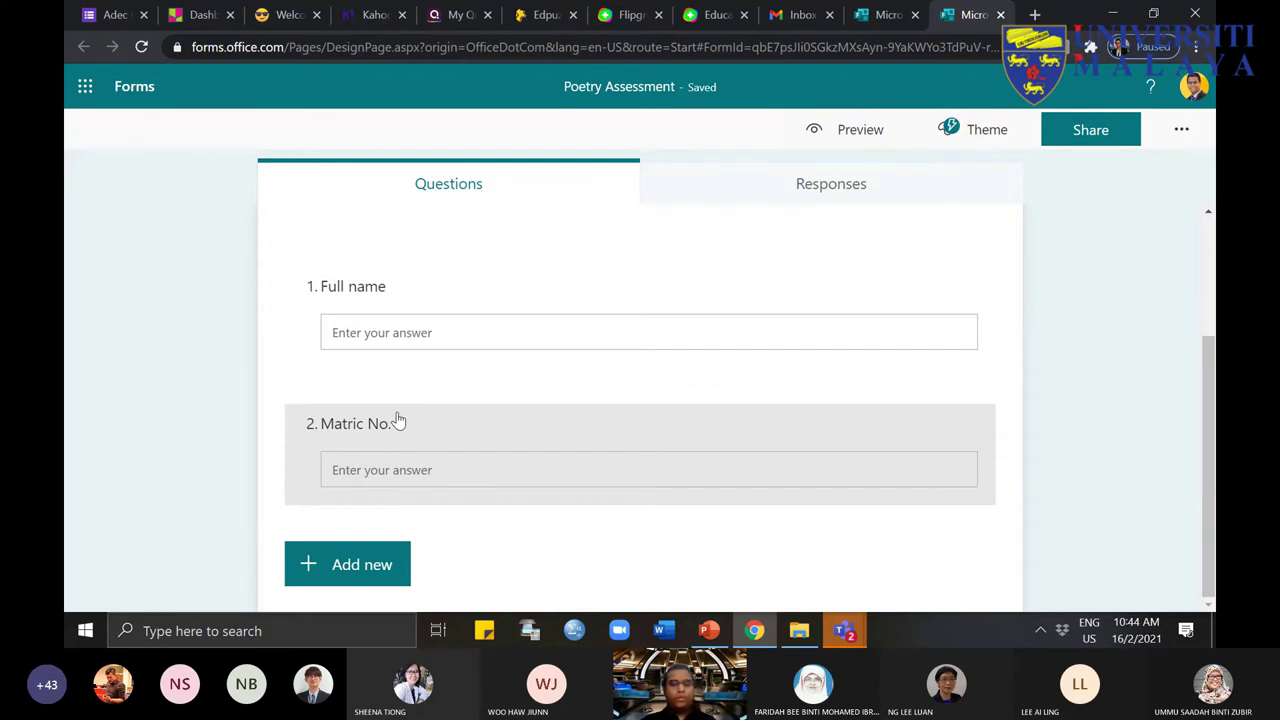
Step: Make the "Full name" question required, and switch its long answer option on and off again
click(397, 300)
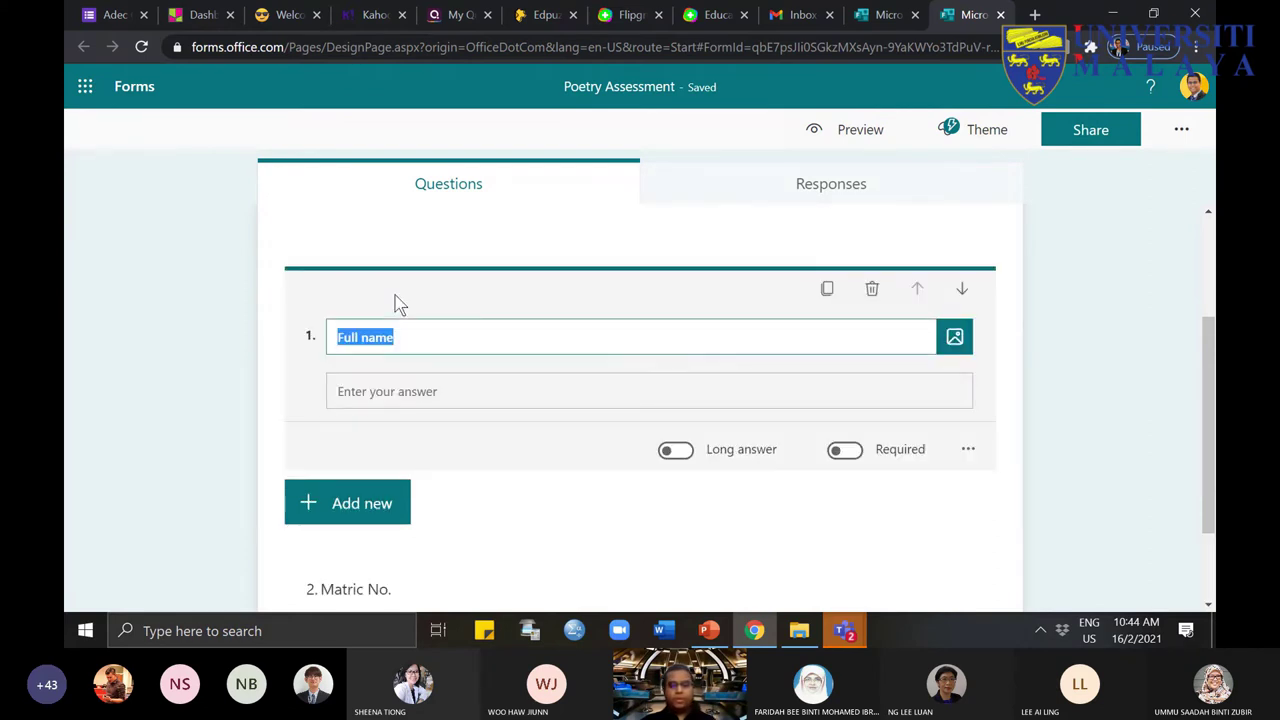
click(845, 452)
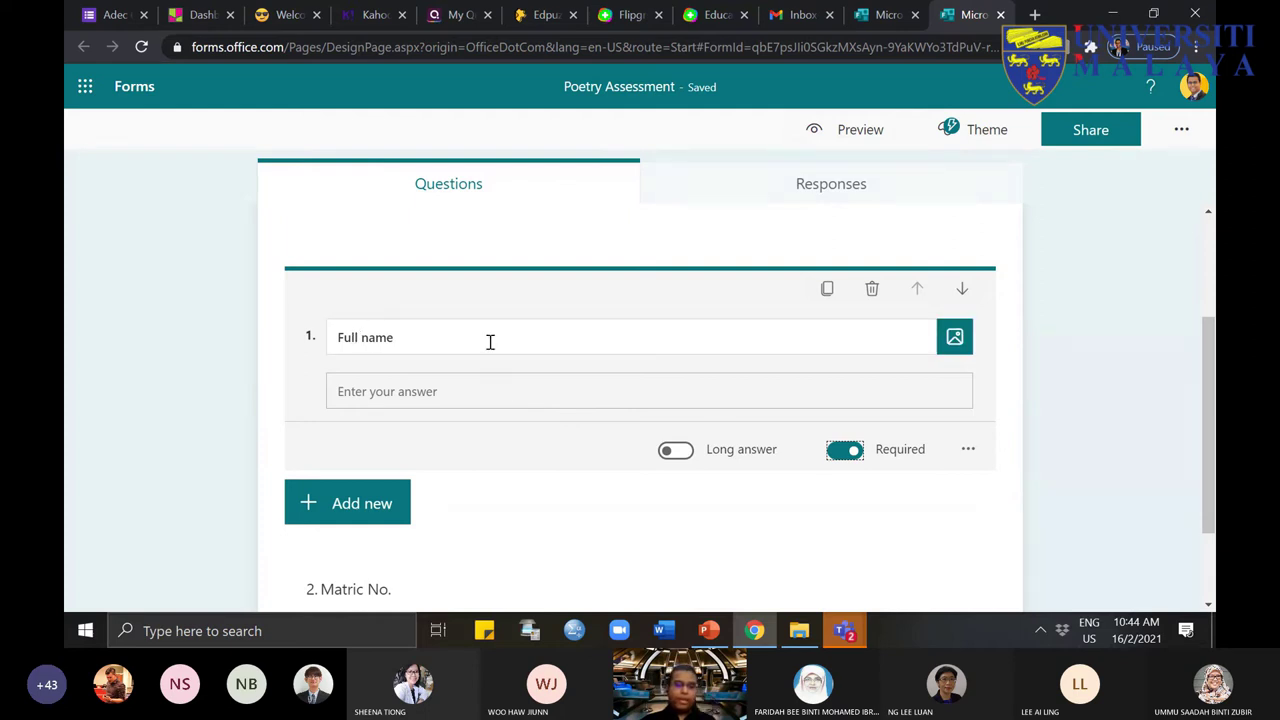
click(677, 451)
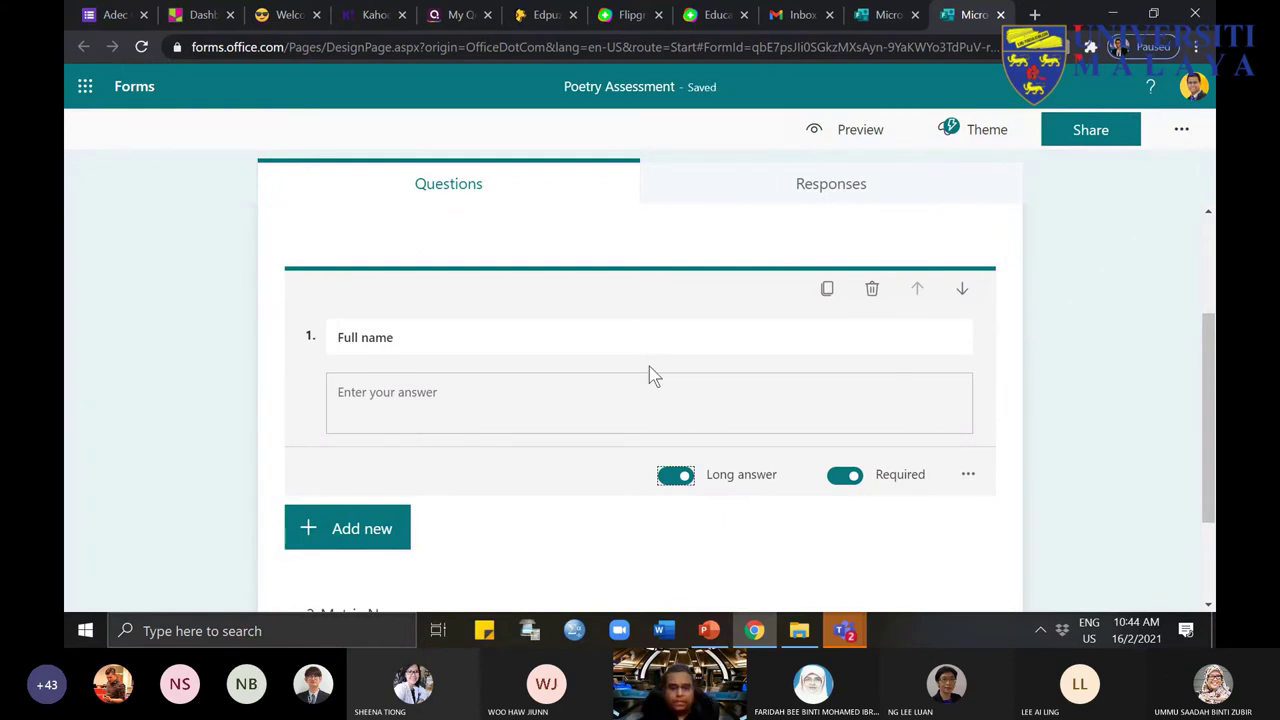
click(678, 476)
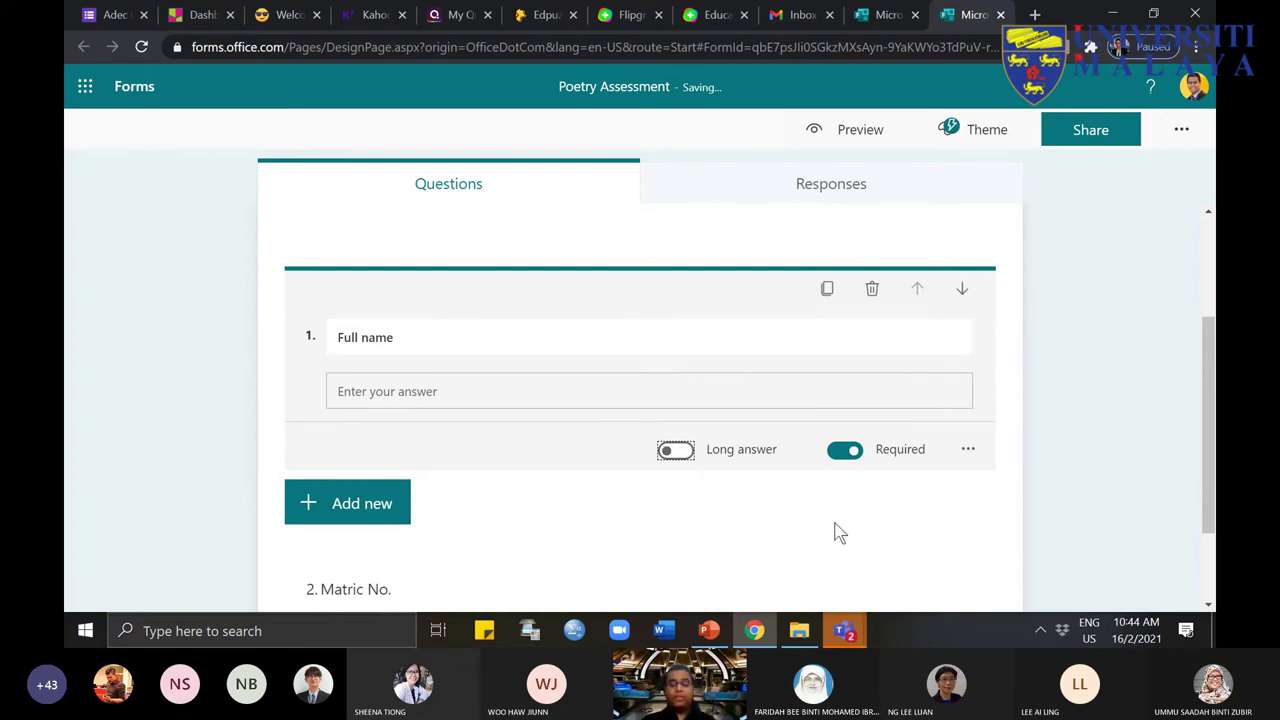
Step: Make the "Matric No." question required
click(528, 486)
click(540, 487)
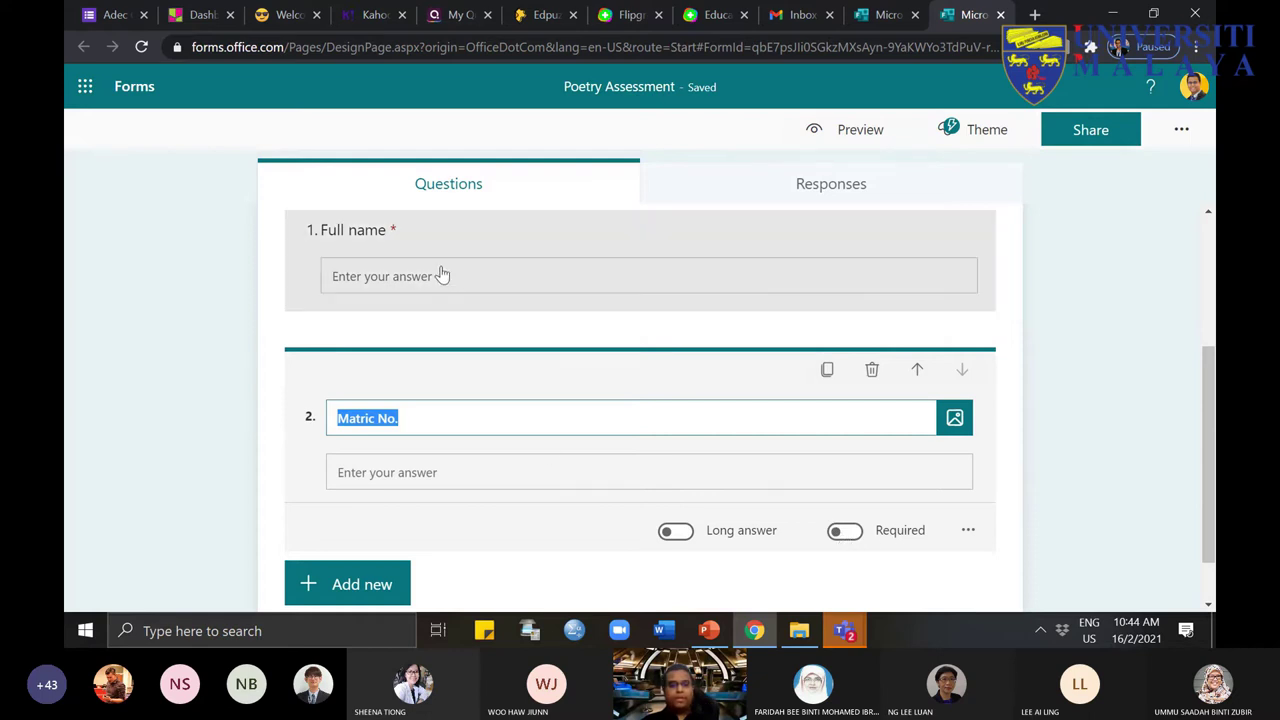
click(208, 363)
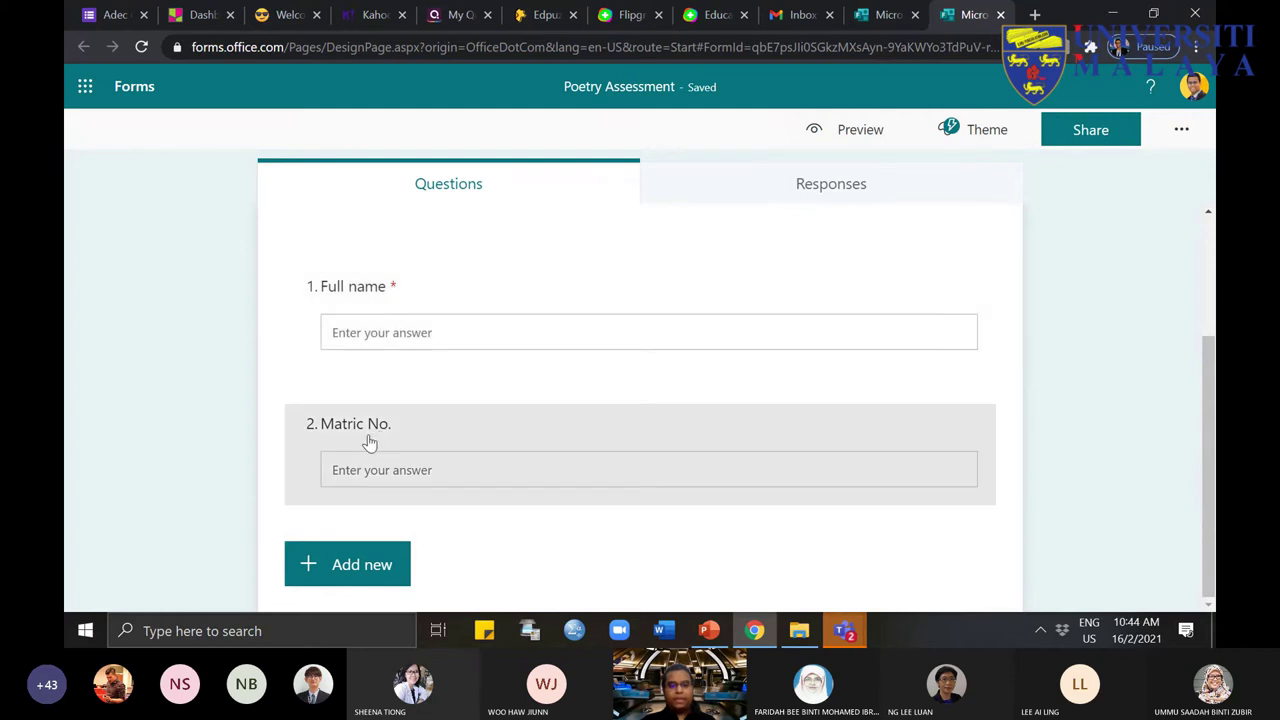
click(781, 448)
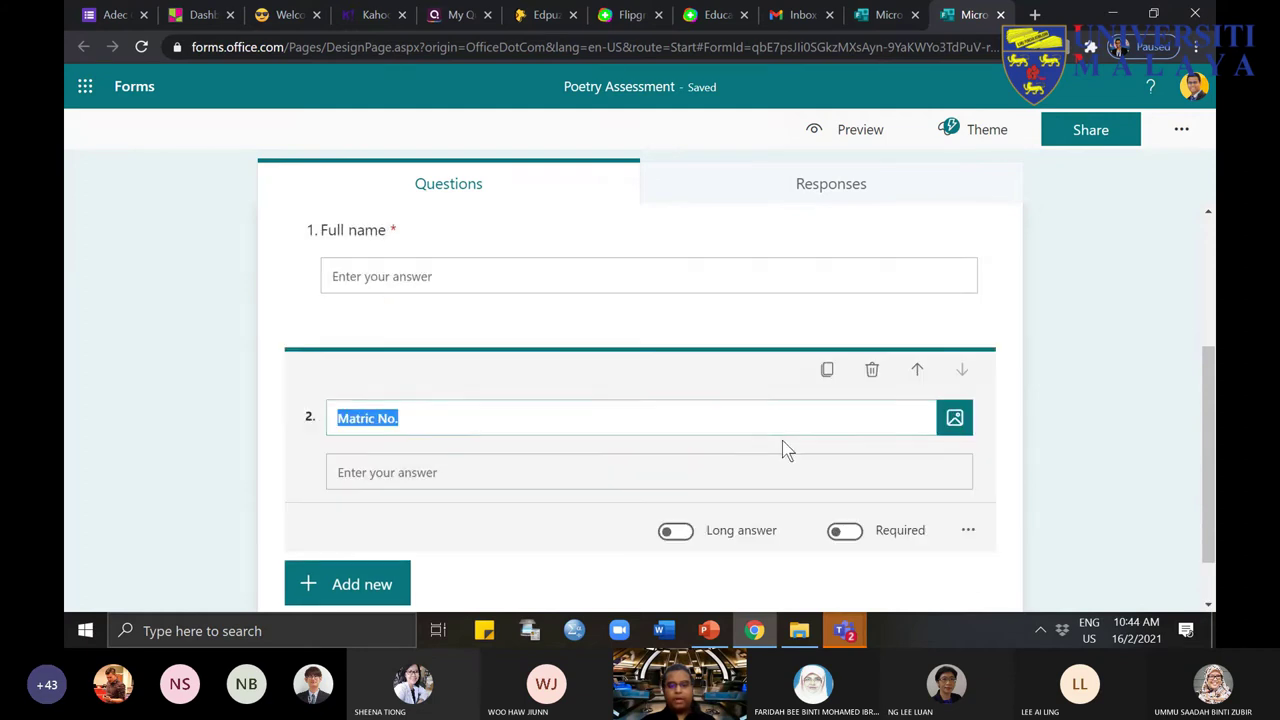
click(845, 532)
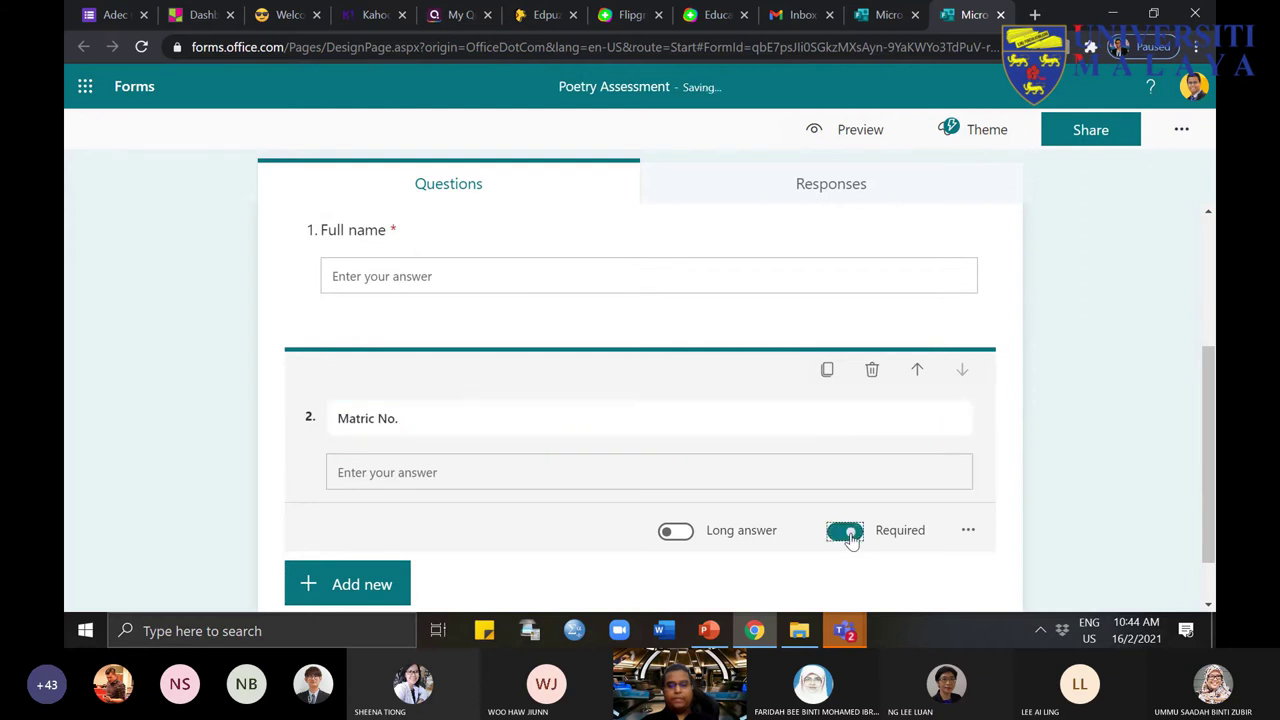
click(1099, 412)
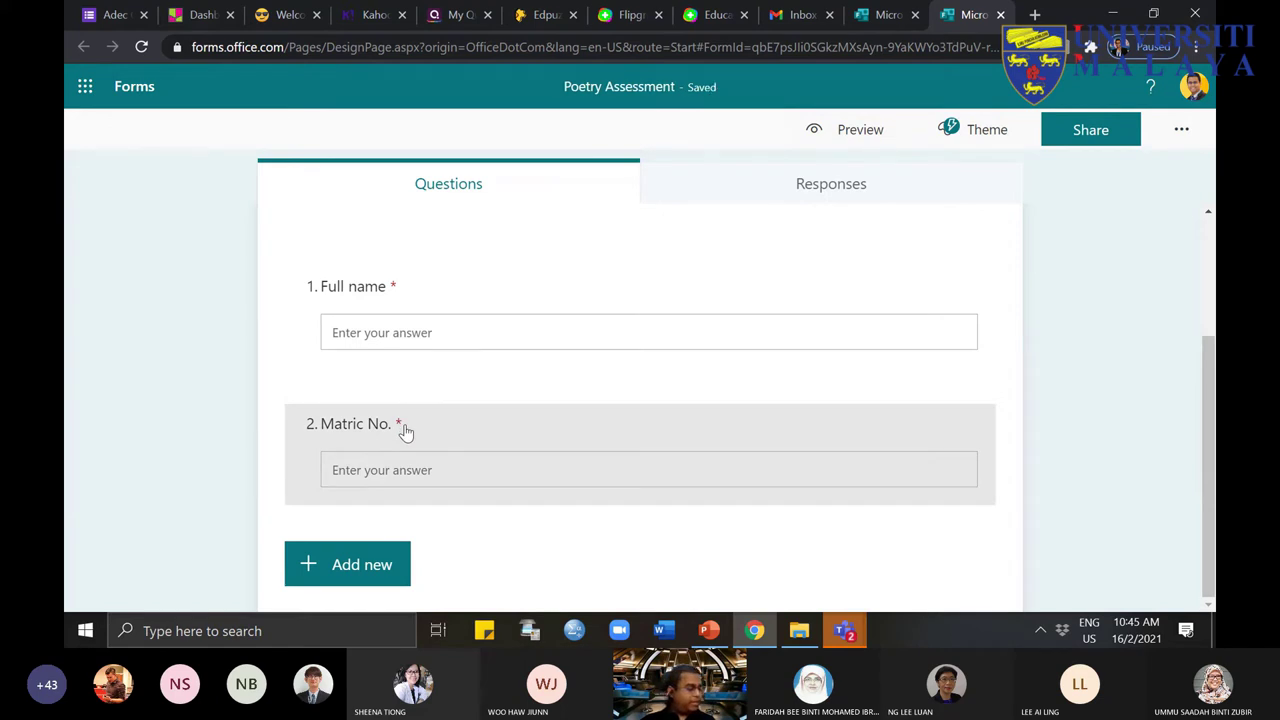
Step: Add a choice question reading "Select the types of Poems you have studied in the last class"
click(396, 564)
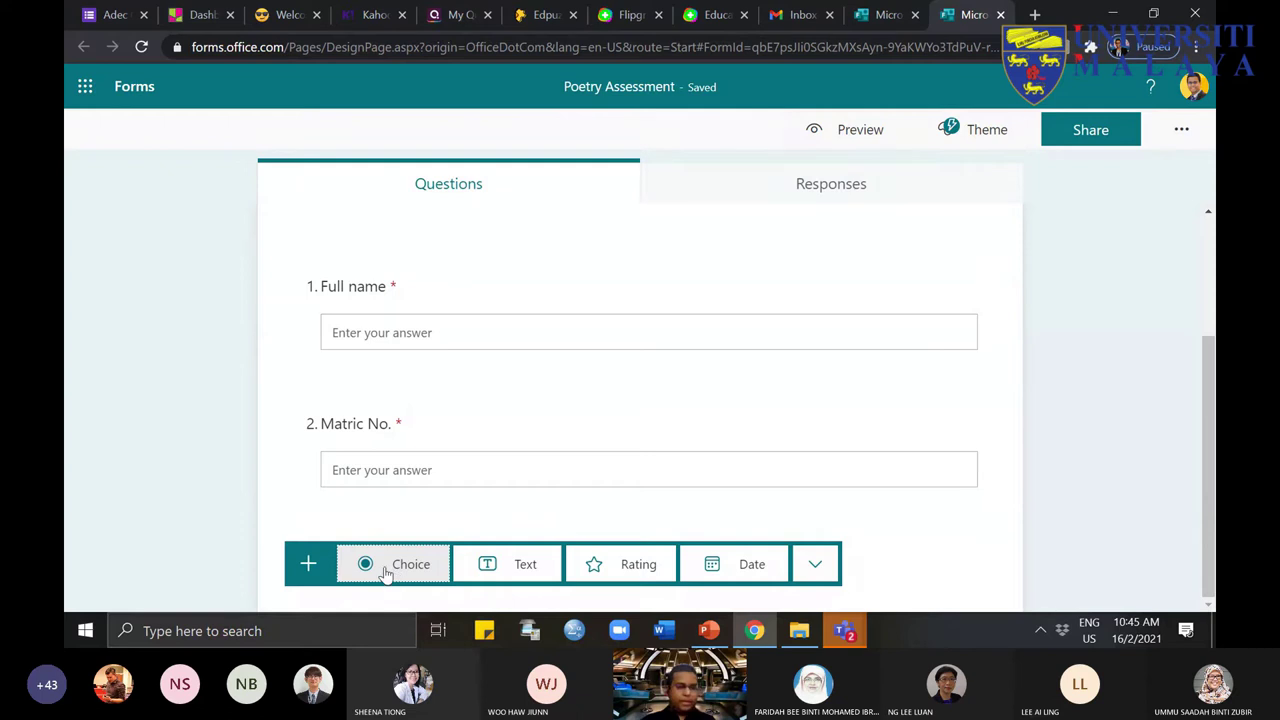
click(395, 568)
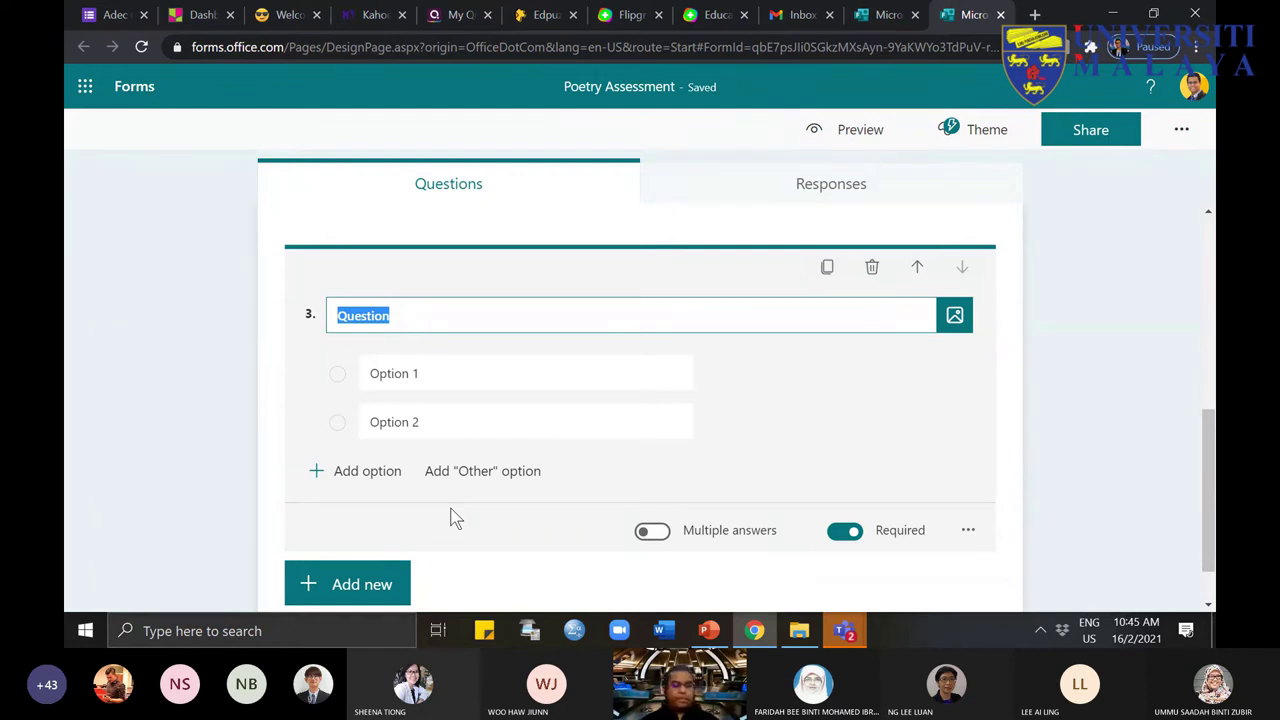
text(Sel)
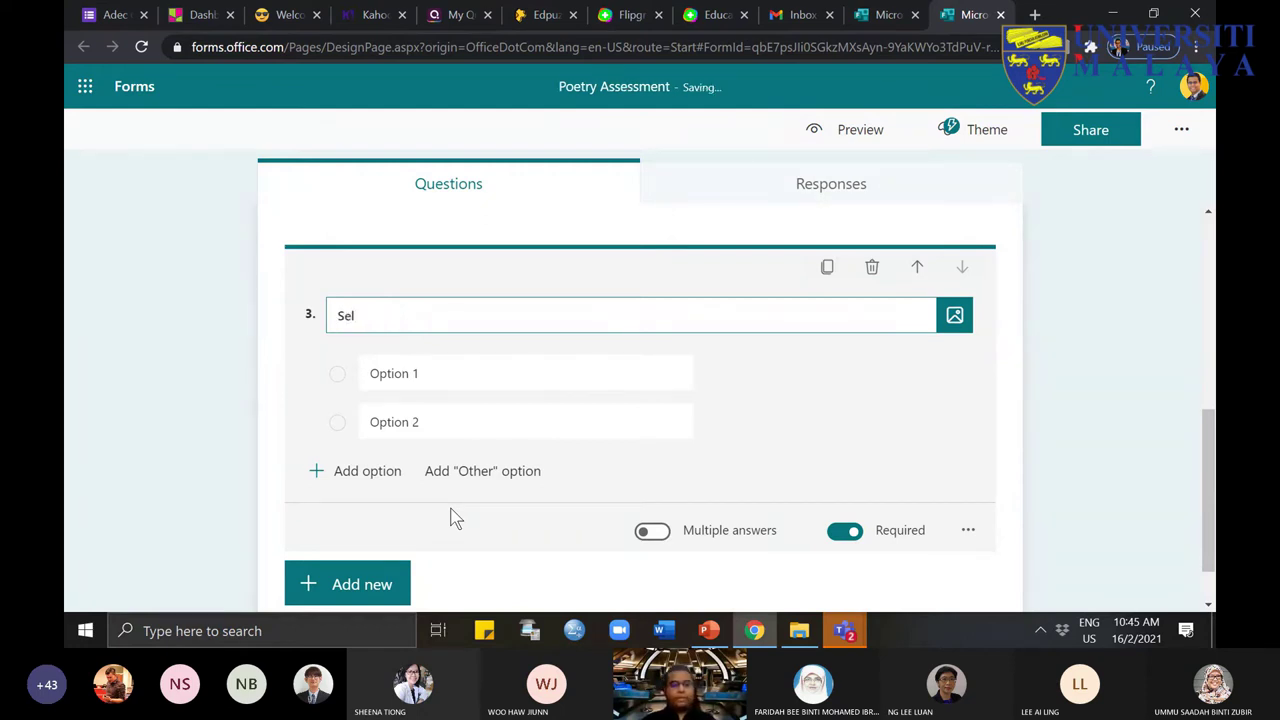
text(ect the types of)
text( Peoms)
key(BackSpace)
key(BackSpace)
key(BackSpace)
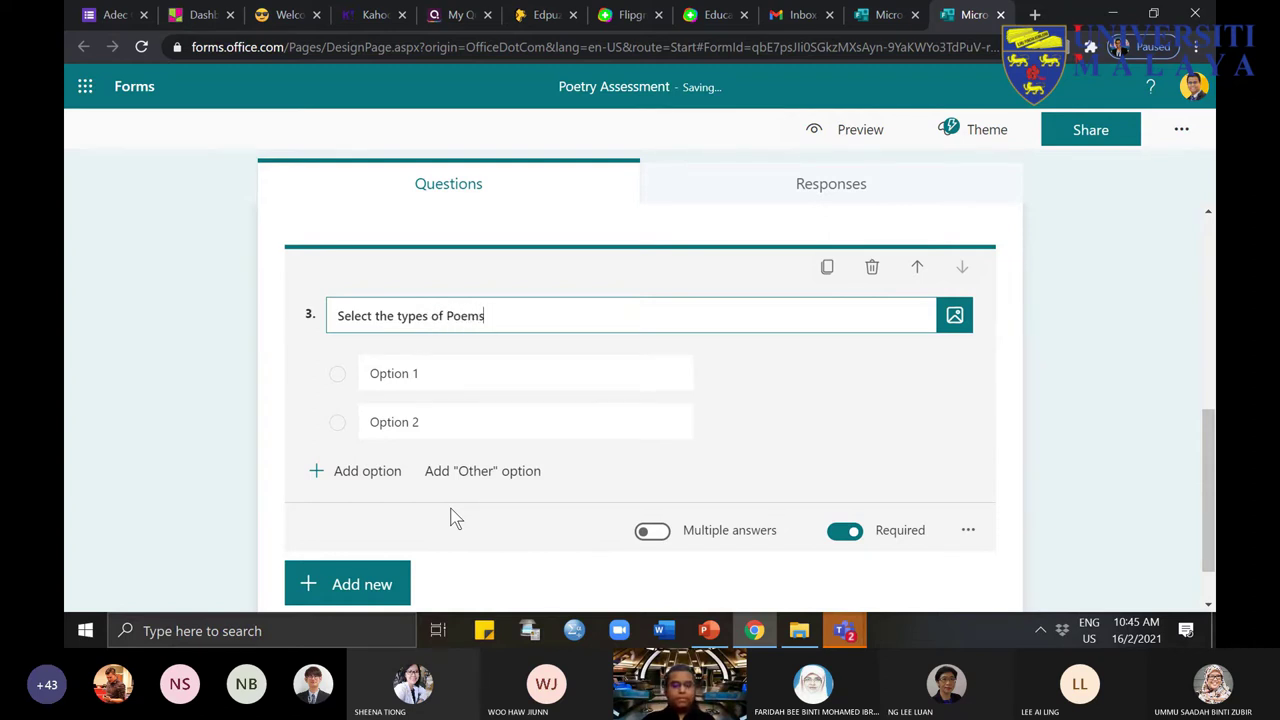
text(you have studi)
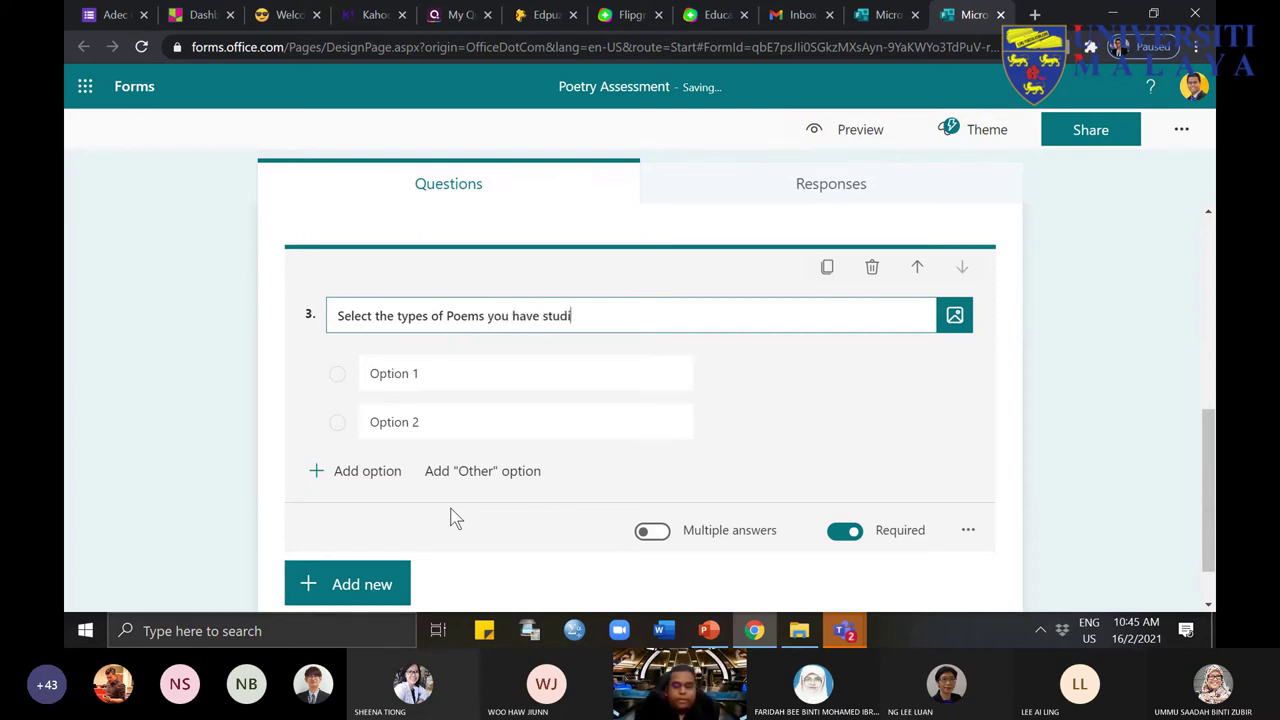
text(ed in the last clas)
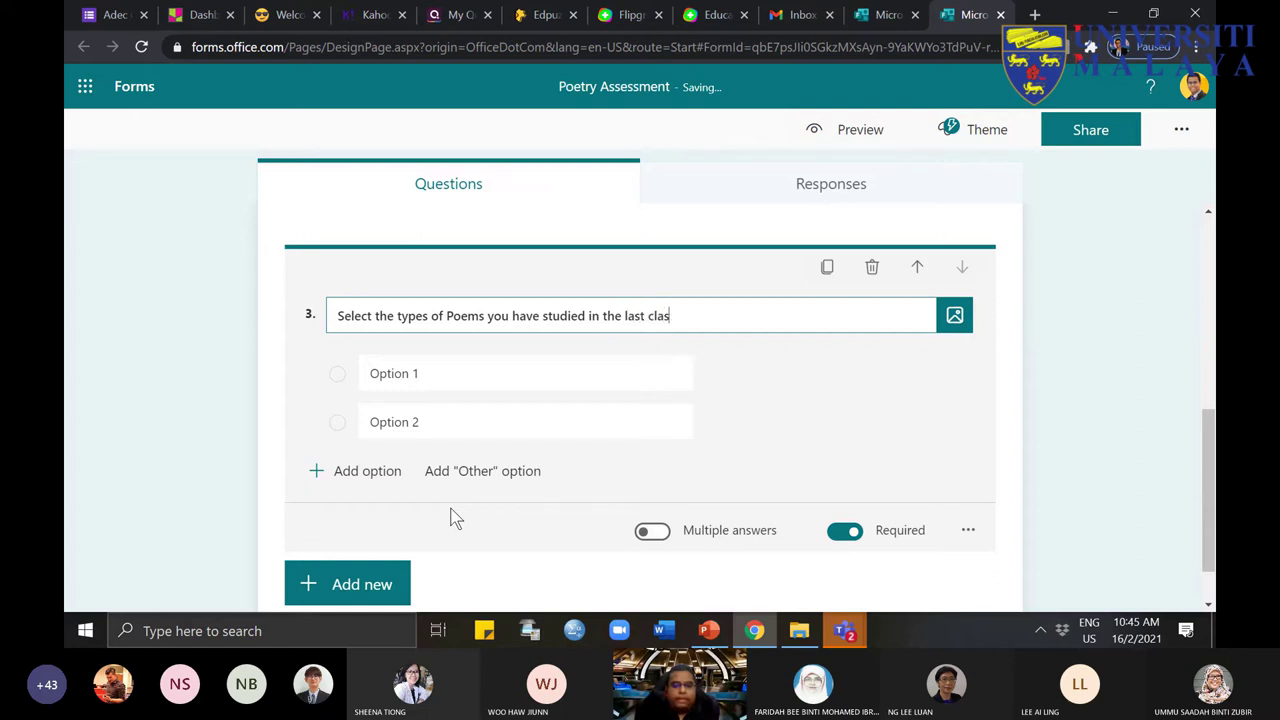
text(s)
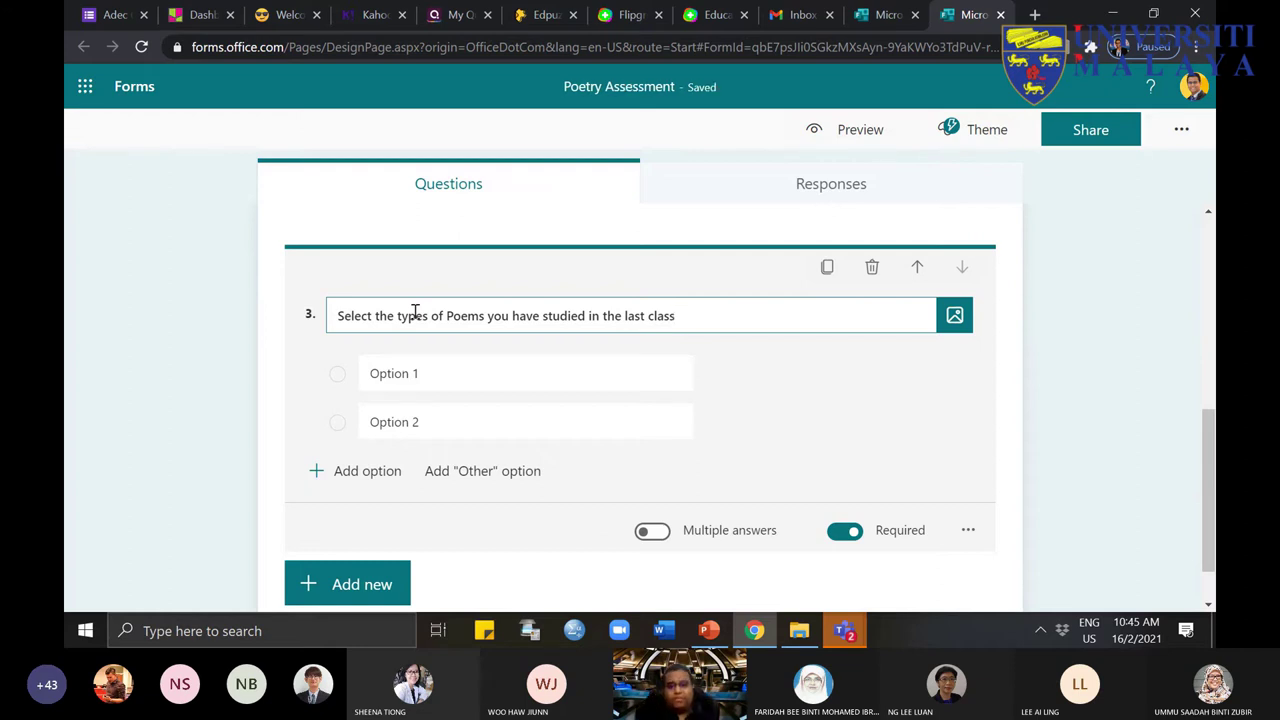
Step: Set the first two options of the poem types question to "Lyrics" and "Narrative"
click(431, 380)
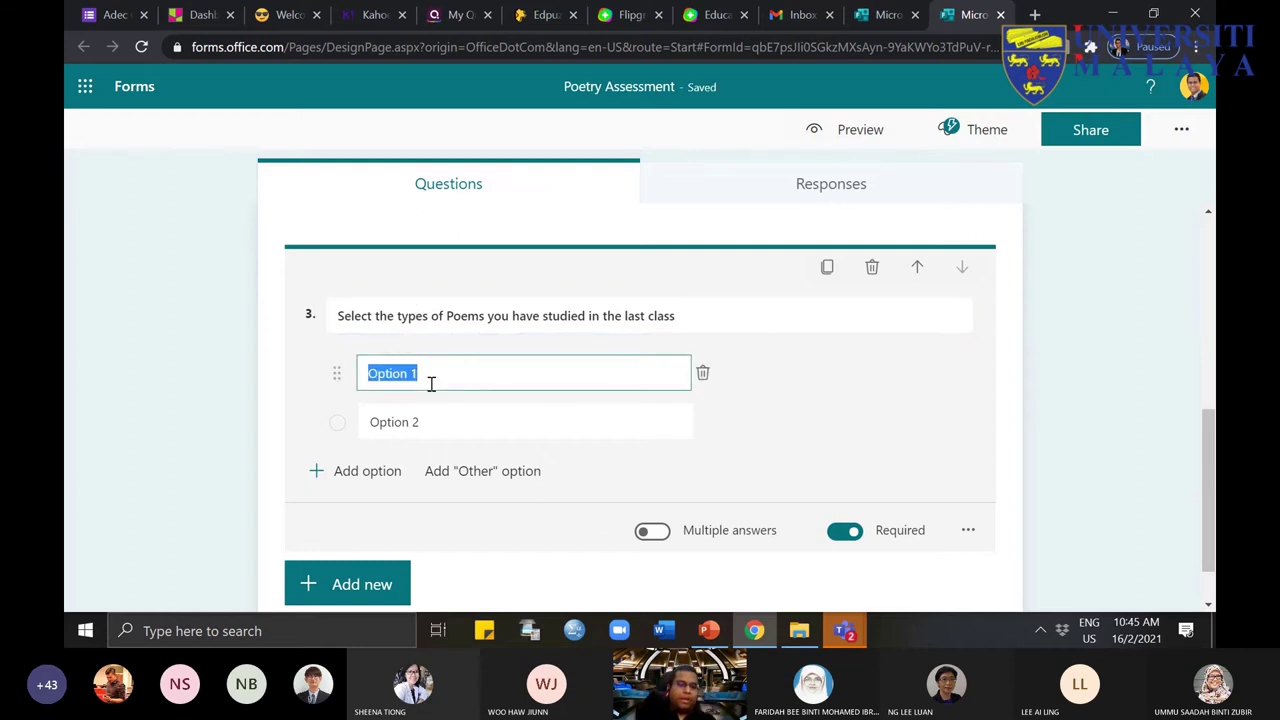
text(L)
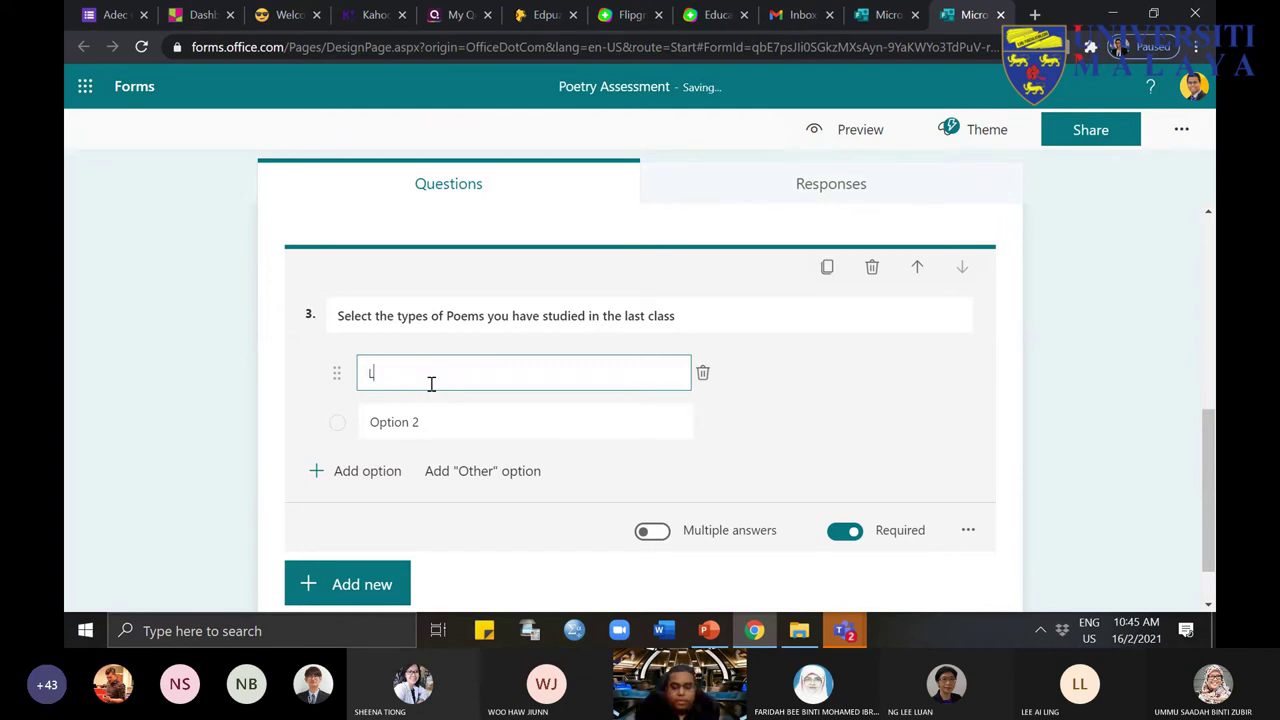
text(yrics)
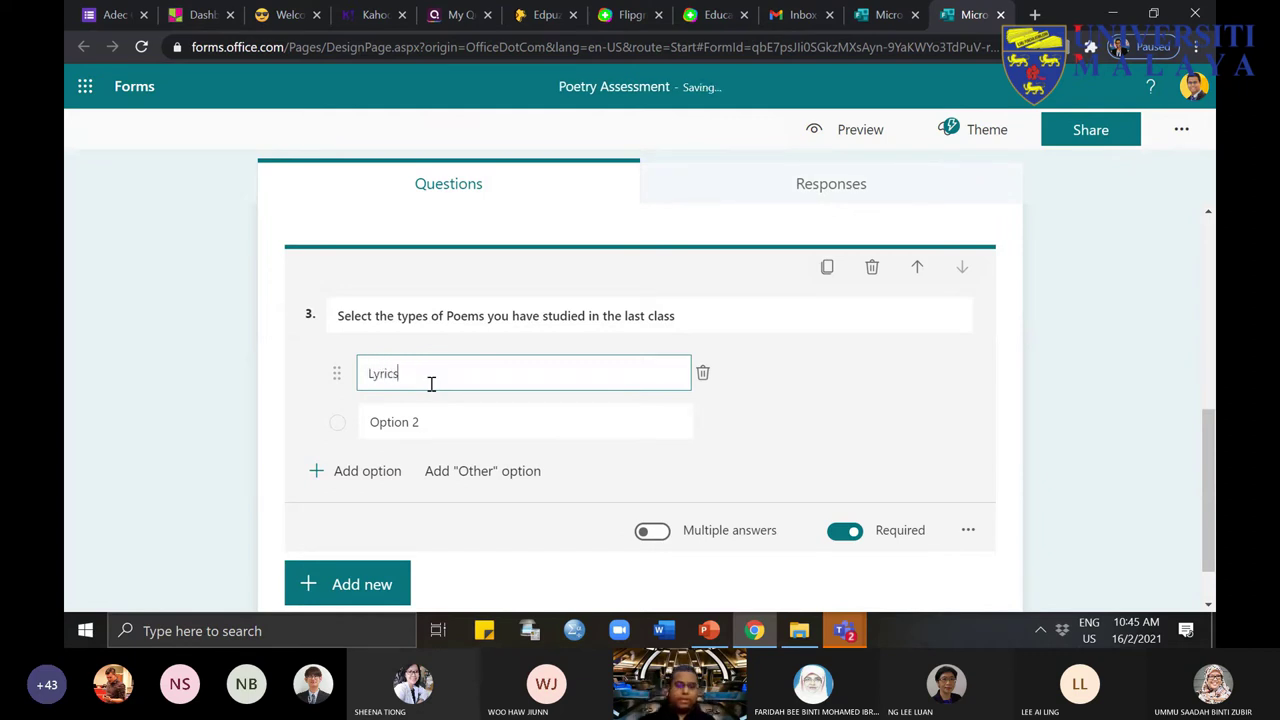
click(476, 425)
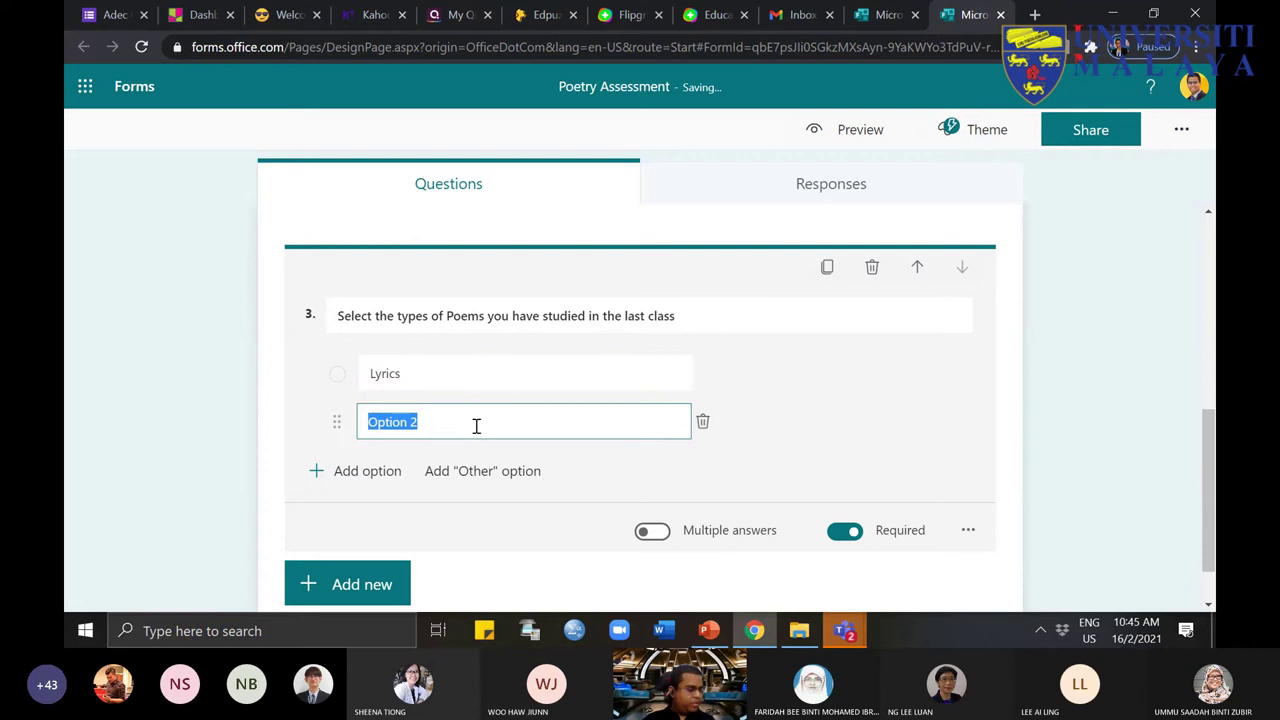
text(Narrative)
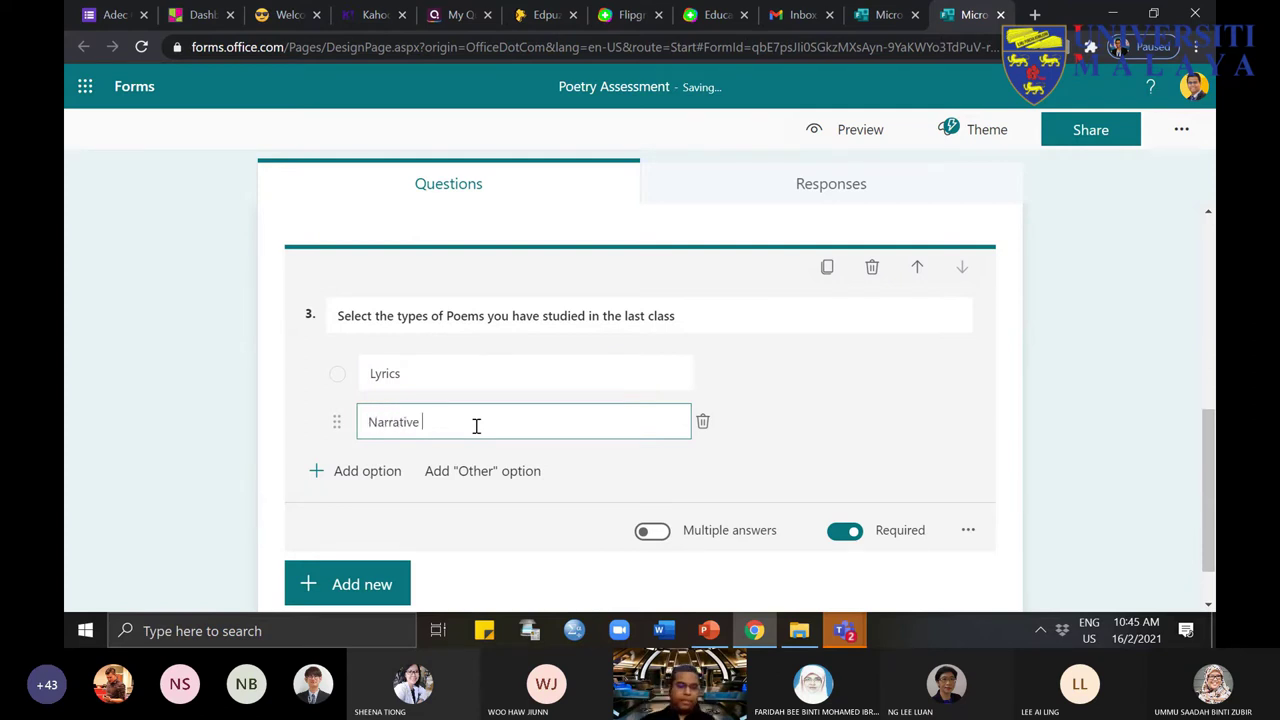
Step: Add "Sonnet" and "Haiku" as the third and fourth options of the poem types question
scroll(476, 425, down, 2)
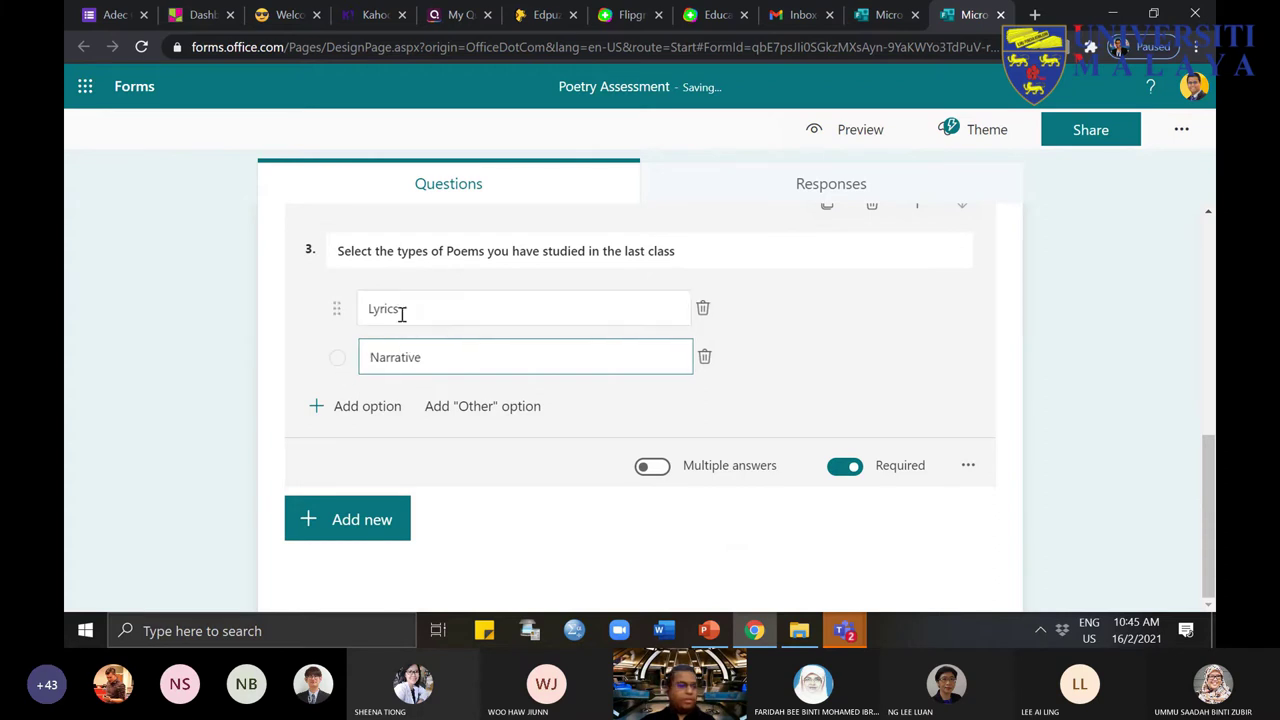
click(356, 412)
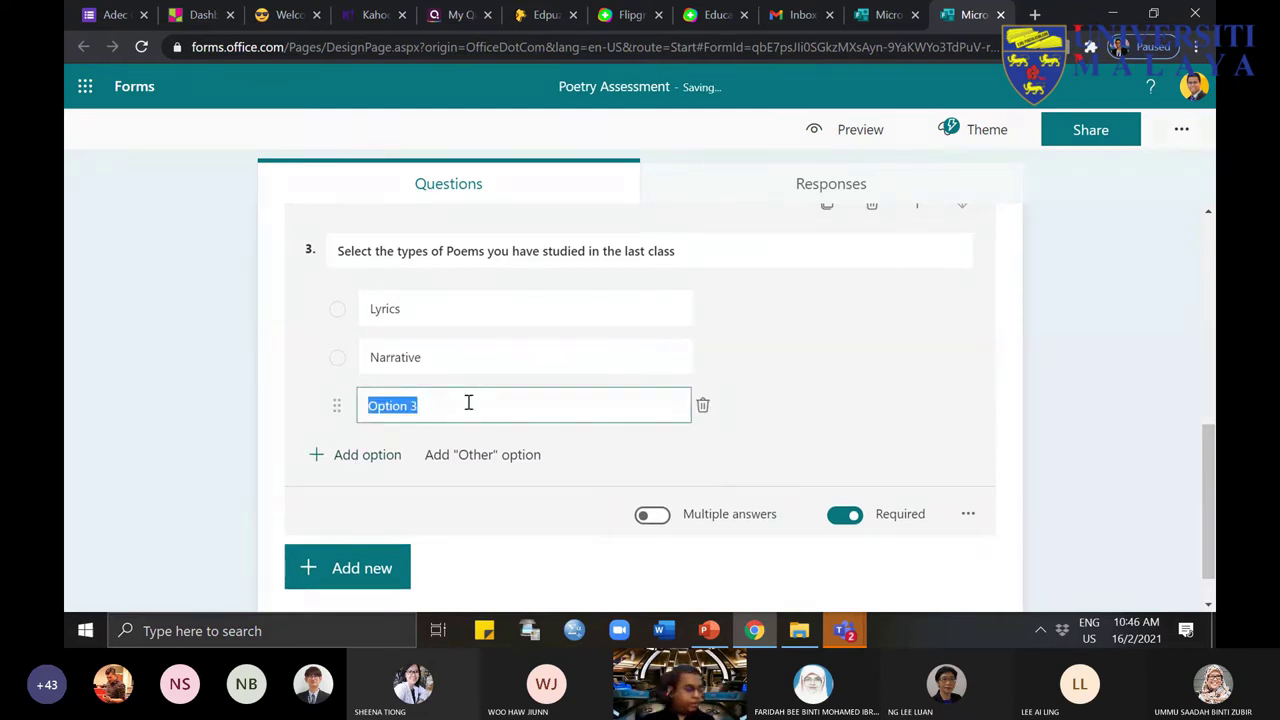
text(Sonnet)
scroll(468, 402, down, 1)
double_click(380, 360)
click(400, 360)
click(367, 408)
text(Haiku)
click(843, 414)
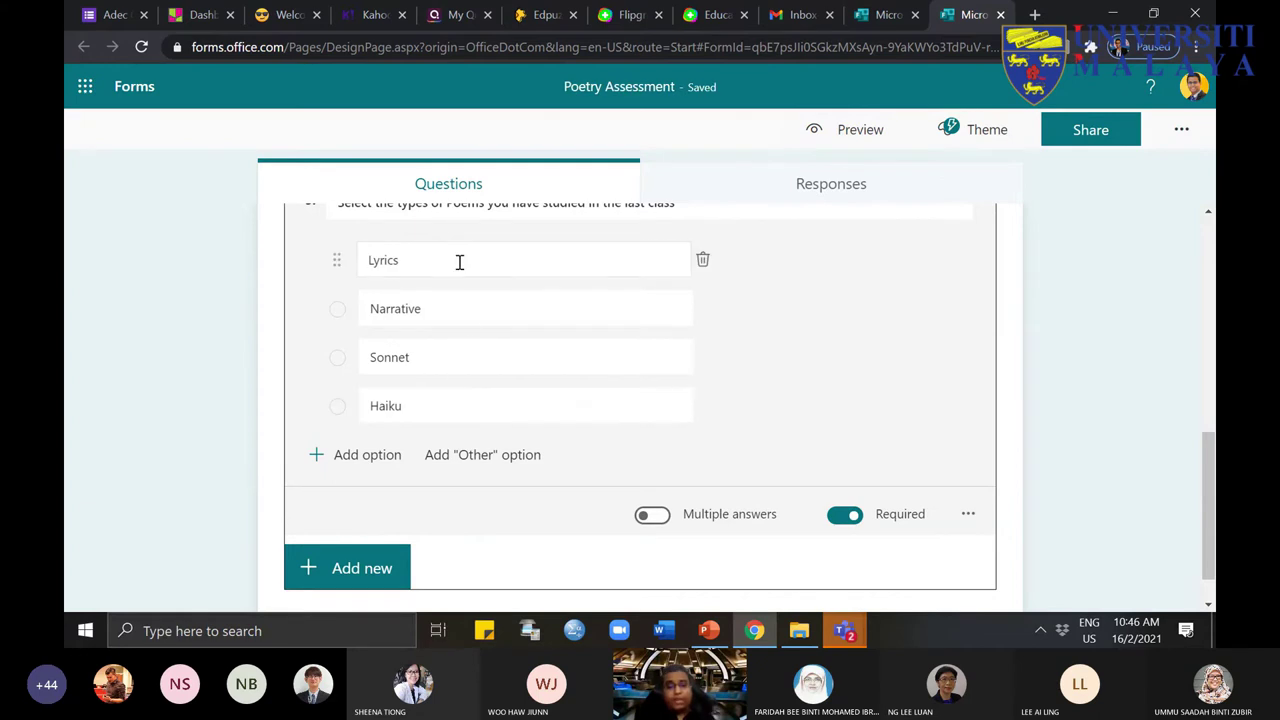
Step: Add an "Other" option to the poem types question and delete it again
click(487, 457)
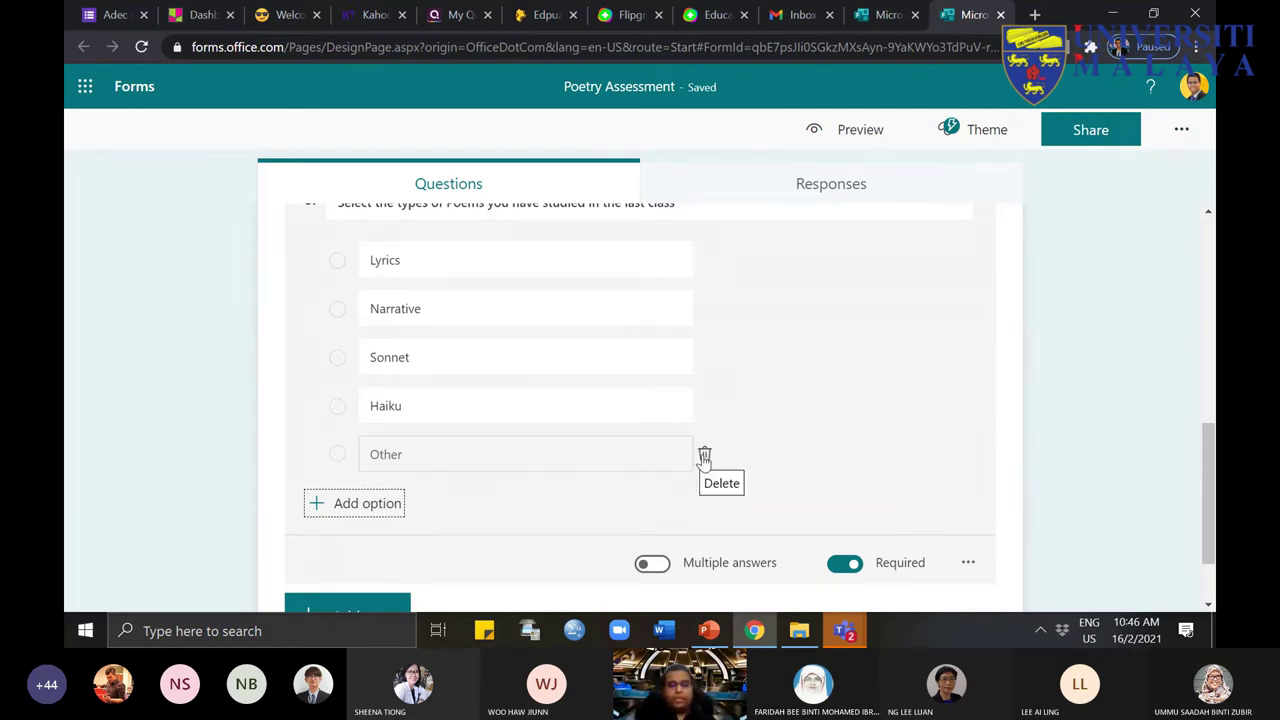
click(704, 456)
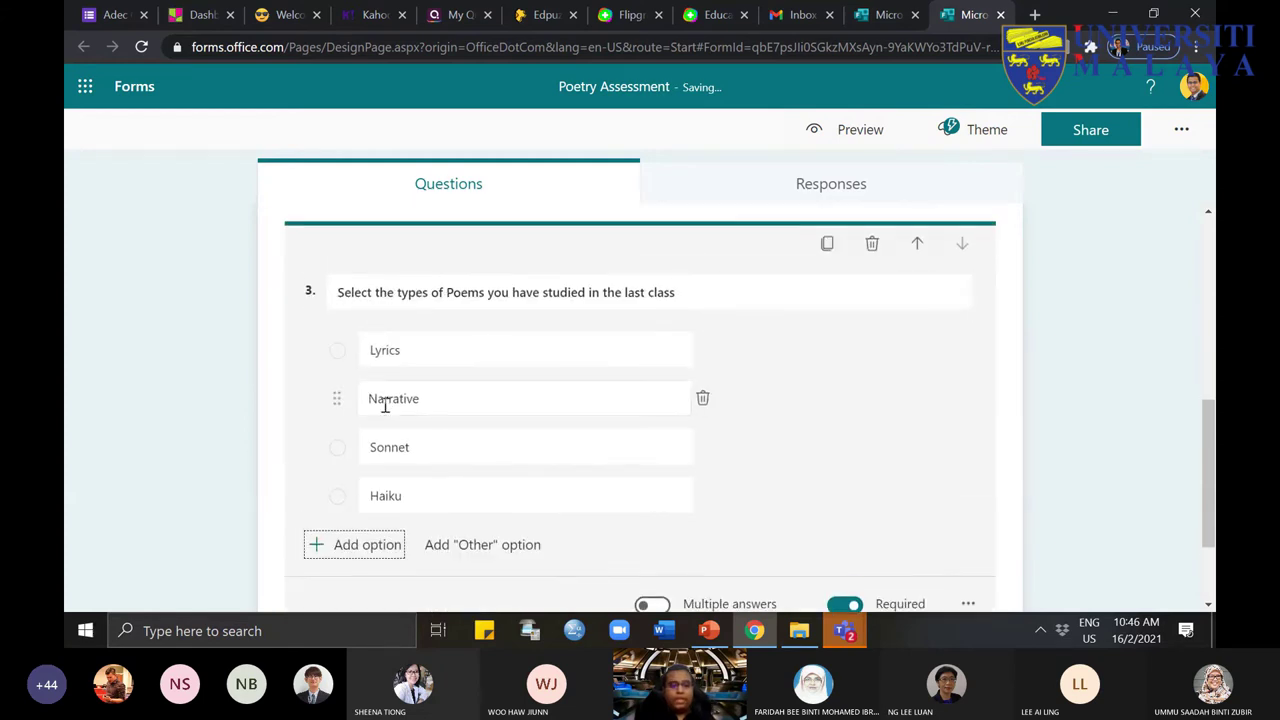
Step: Add a rating question below the poem types question
click(440, 451)
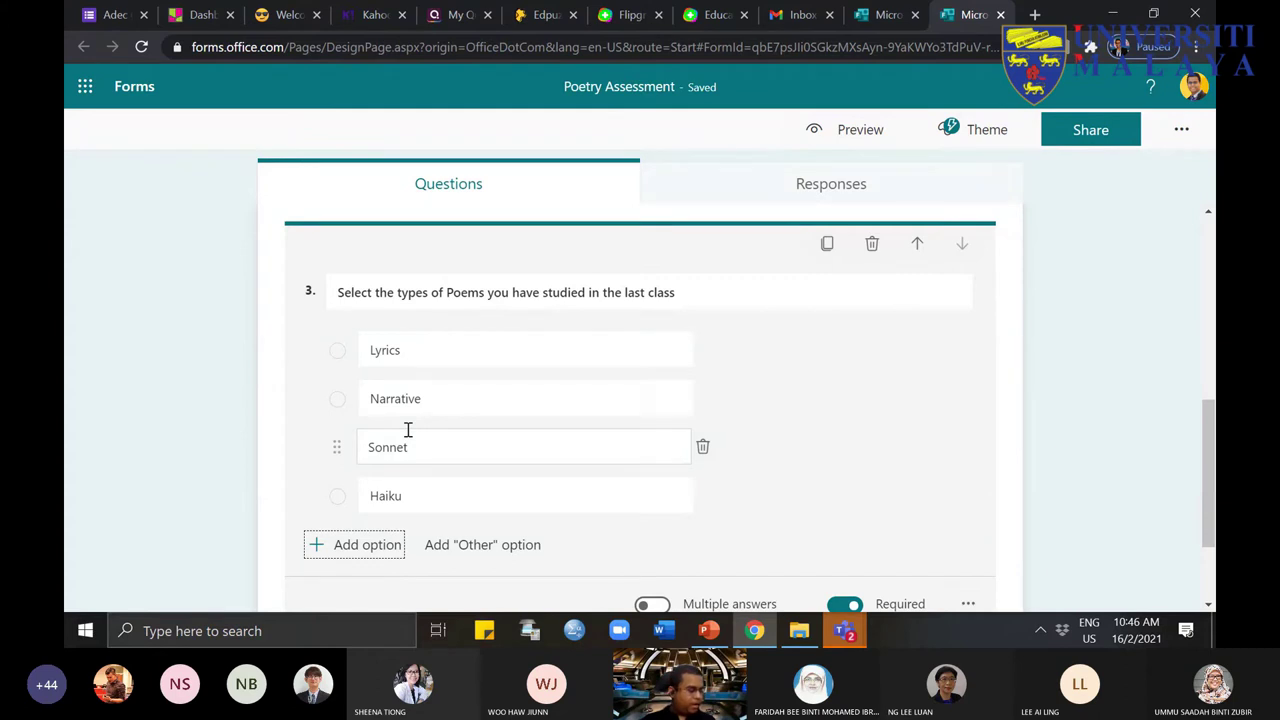
scroll(408, 434, down, 2)
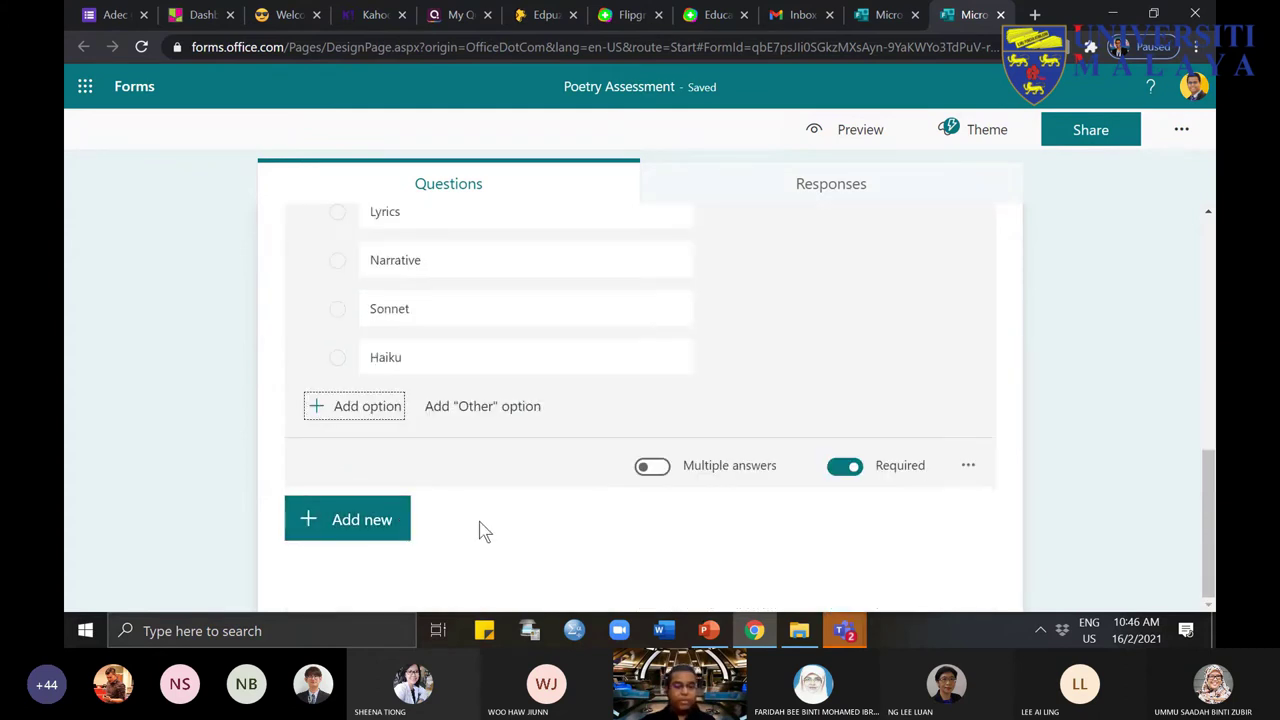
click(392, 522)
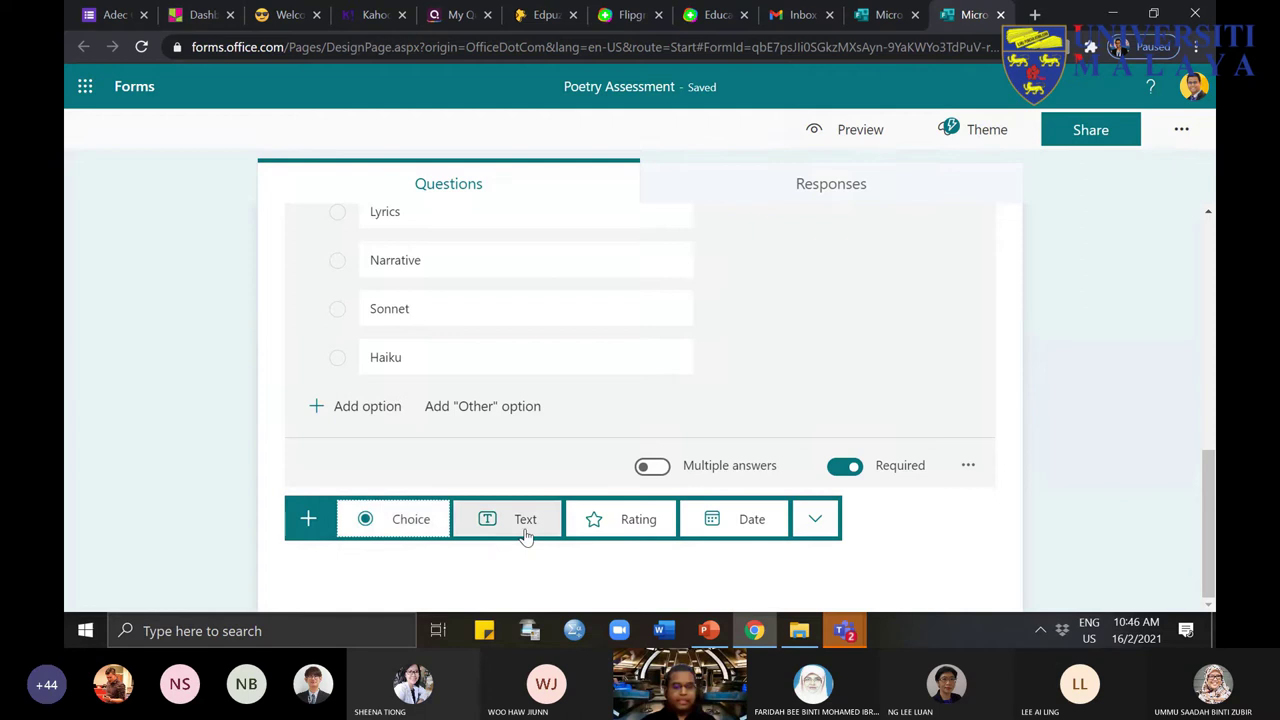
scroll(543, 531, up, 4)
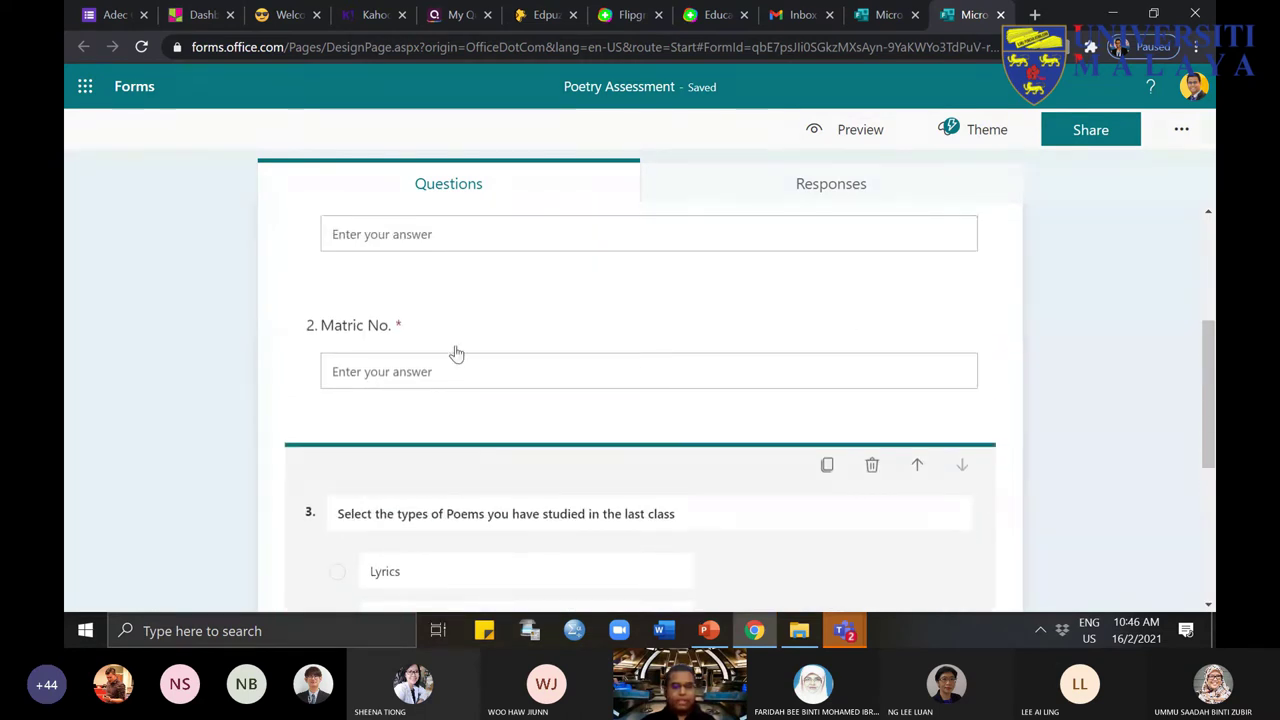
scroll(465, 420, down, 2)
click(472, 445)
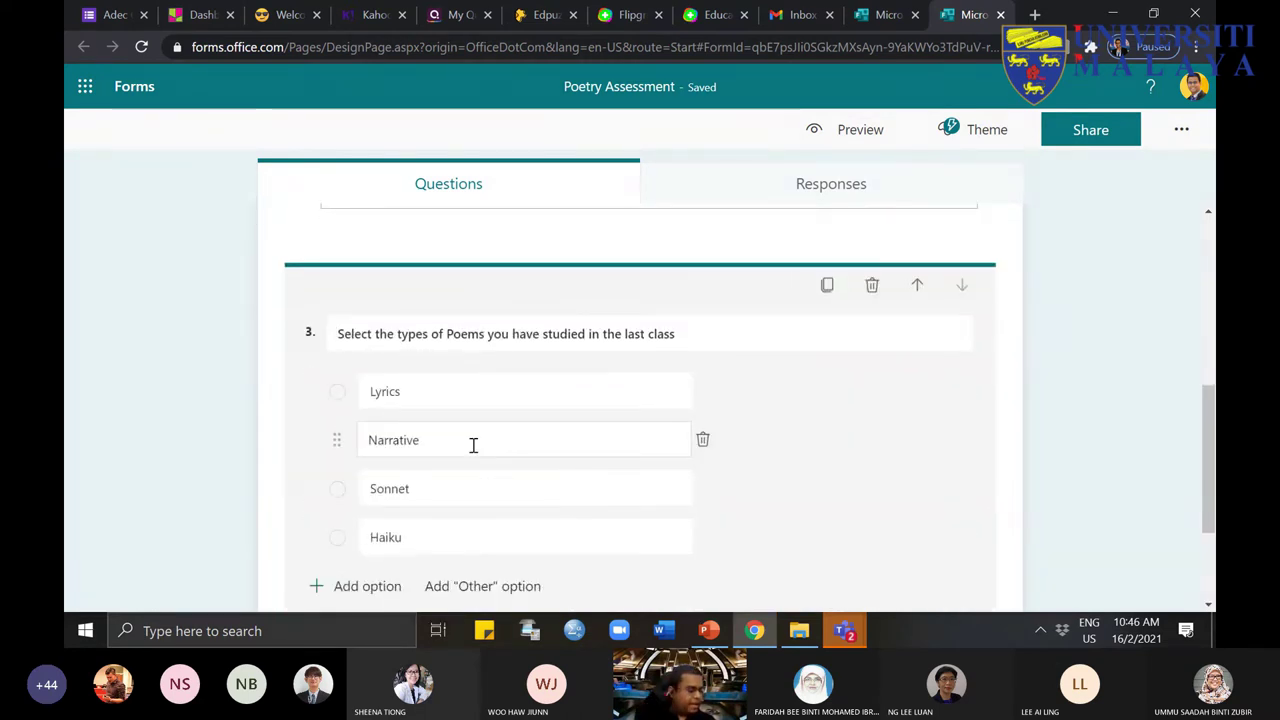
scroll(480, 460, down, 2)
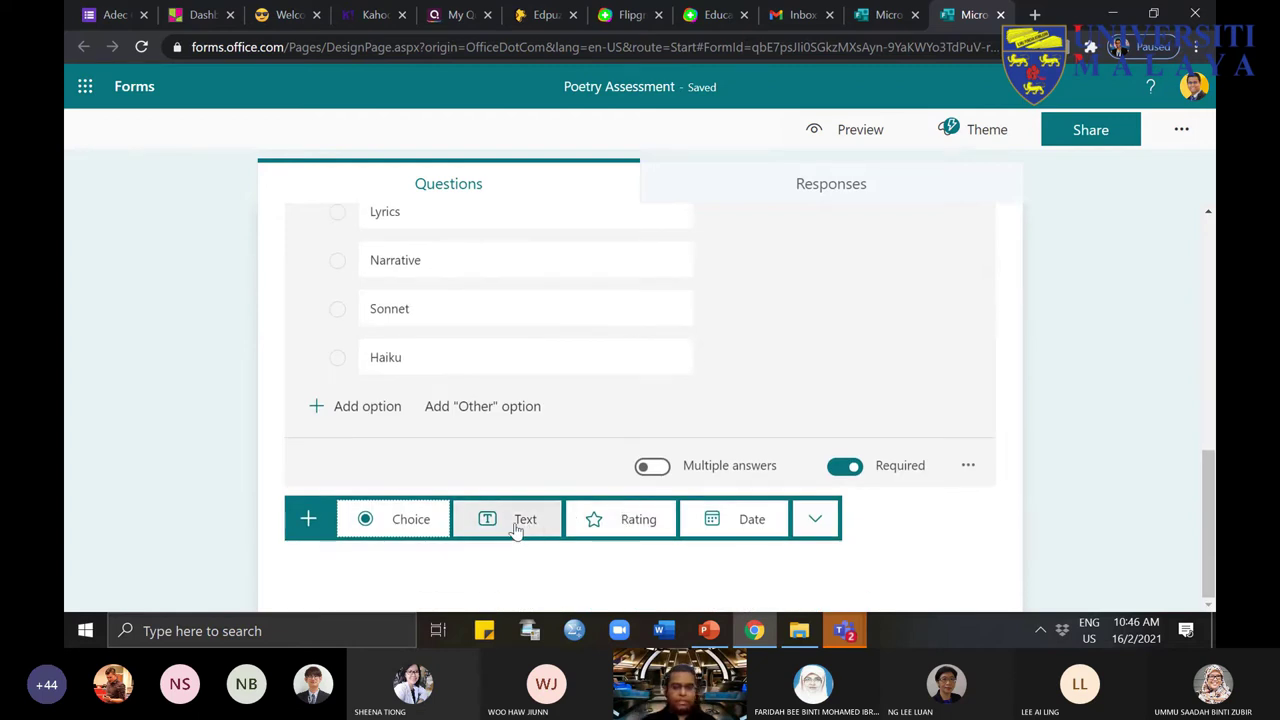
scroll(517, 528, up, 5)
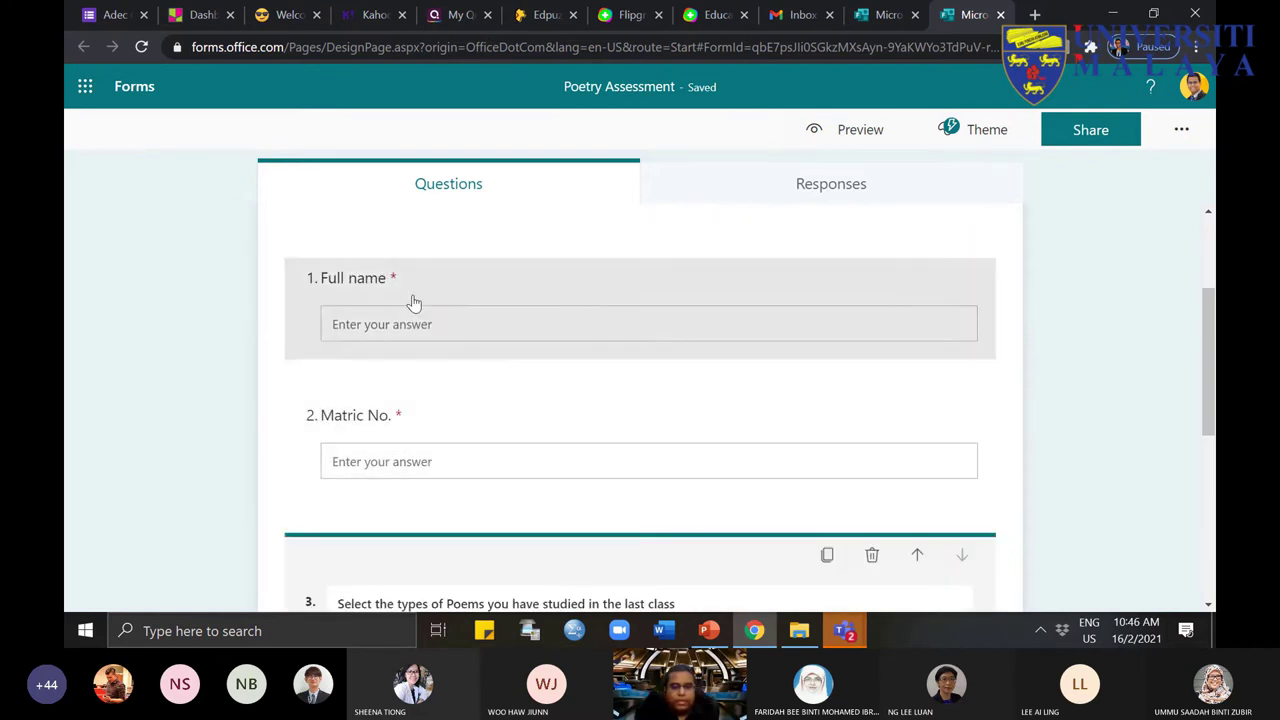
scroll(414, 302, down, 3)
scroll(349, 420, down, 2)
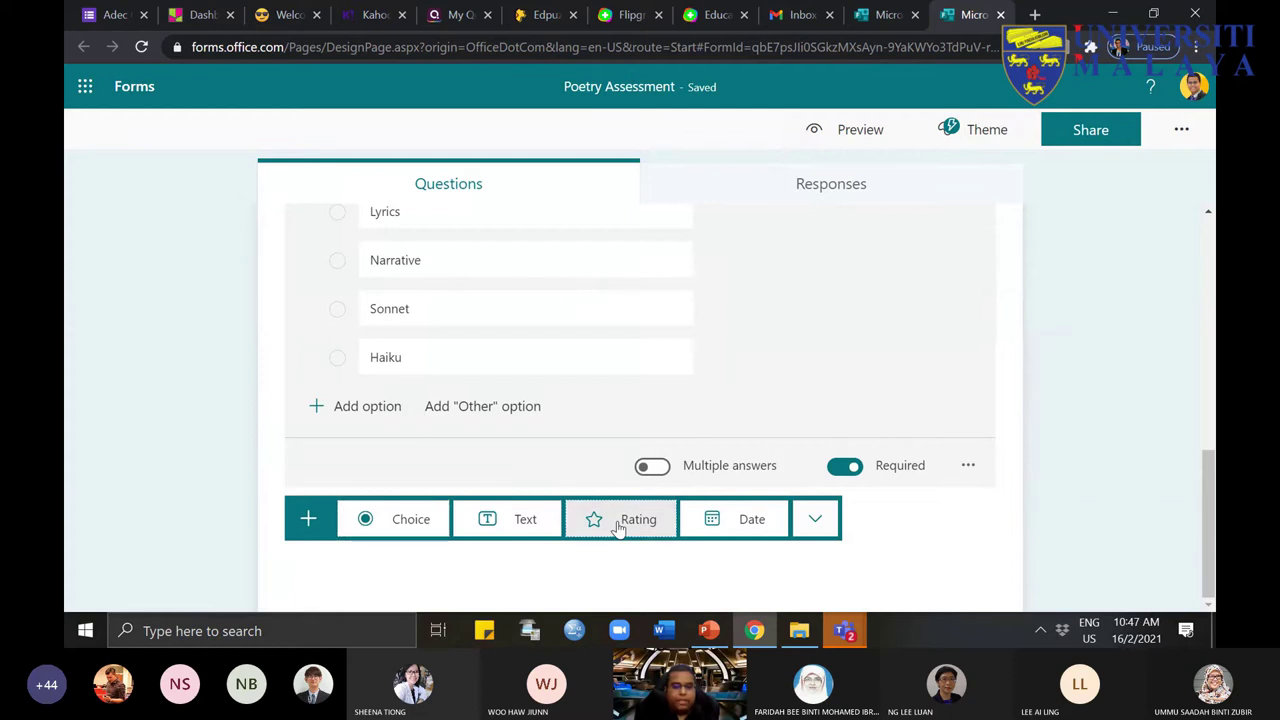
click(618, 528)
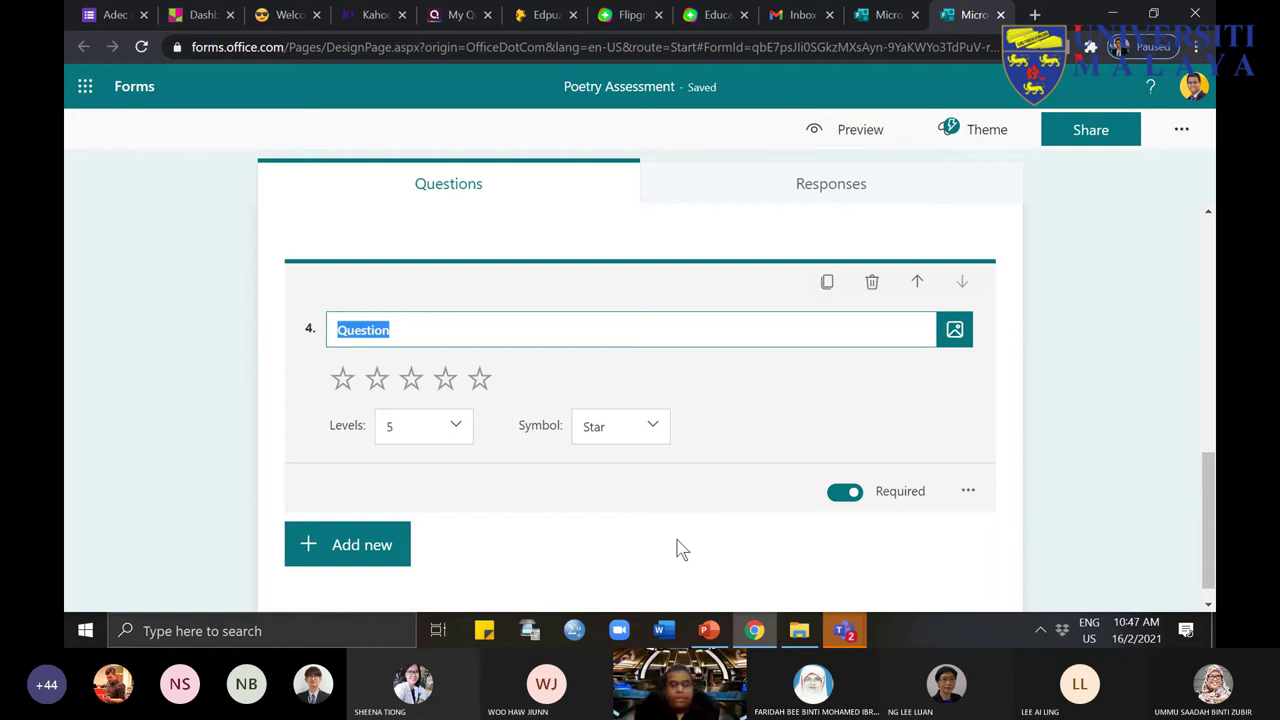
Step: Set the rating question's text to "I feel comfortable writing poetry", correcting the misspelled last word
text(I fe)
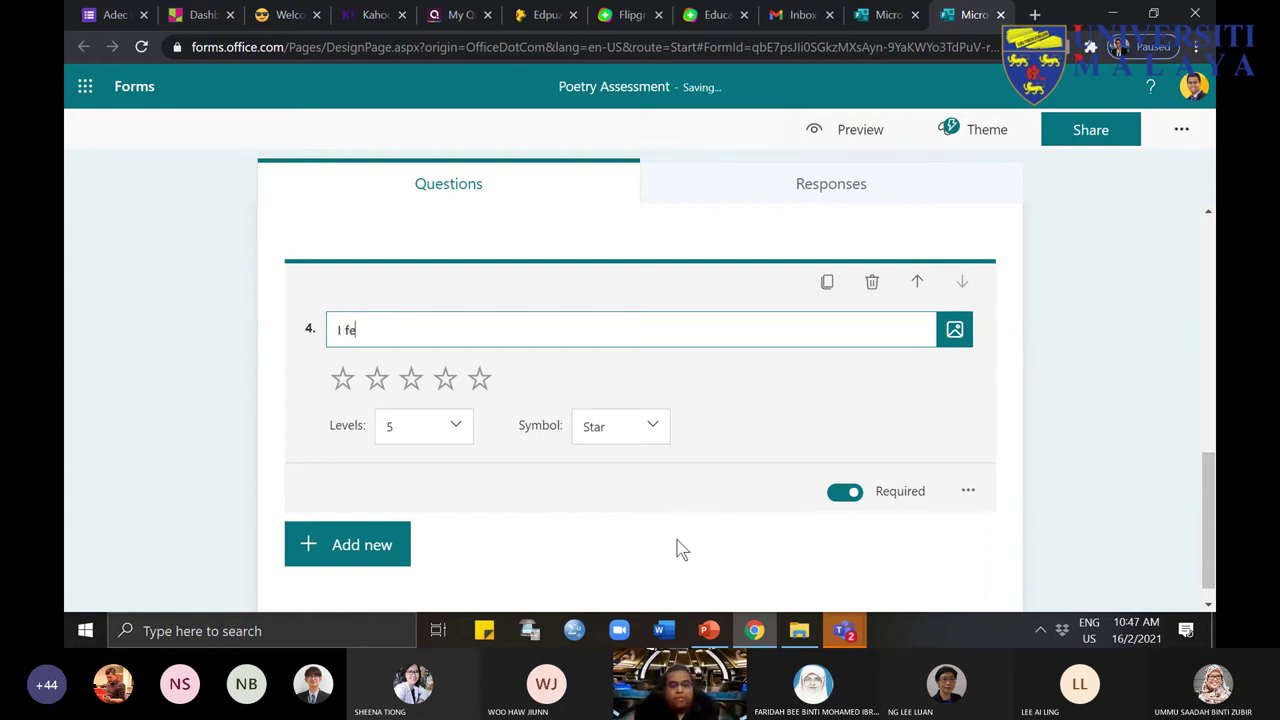
text(el comfortable )
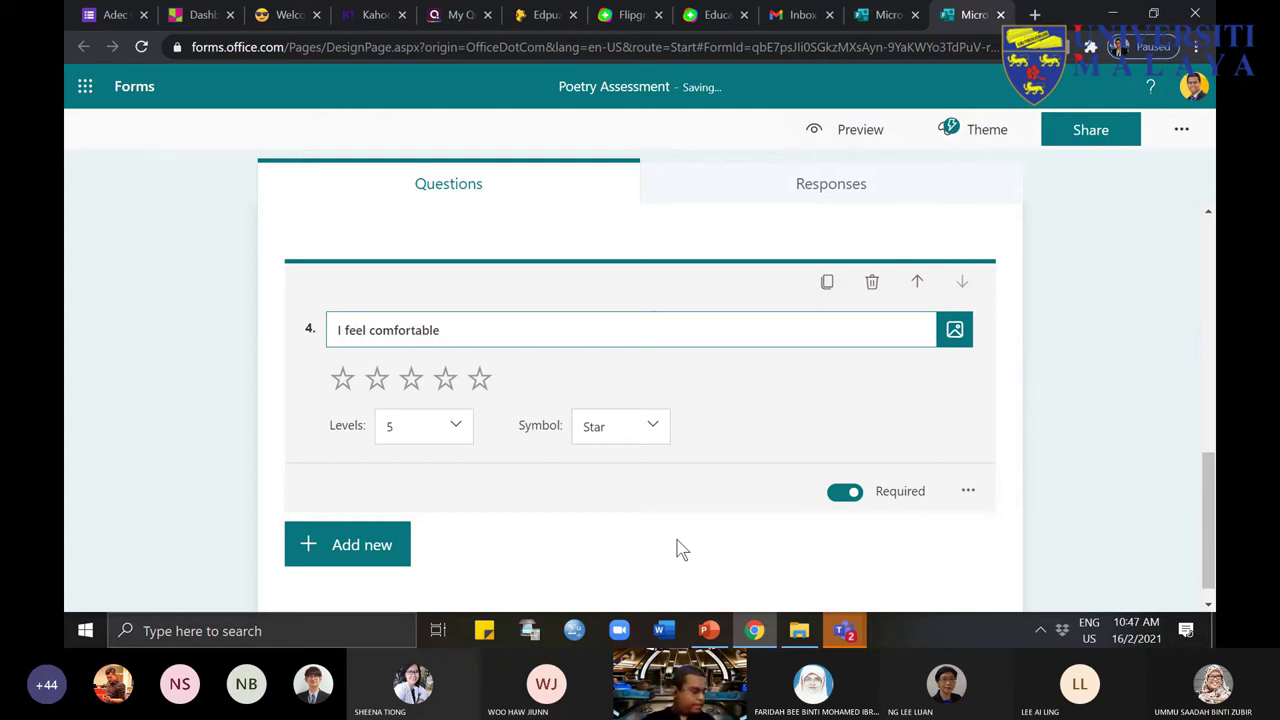
text(wri)
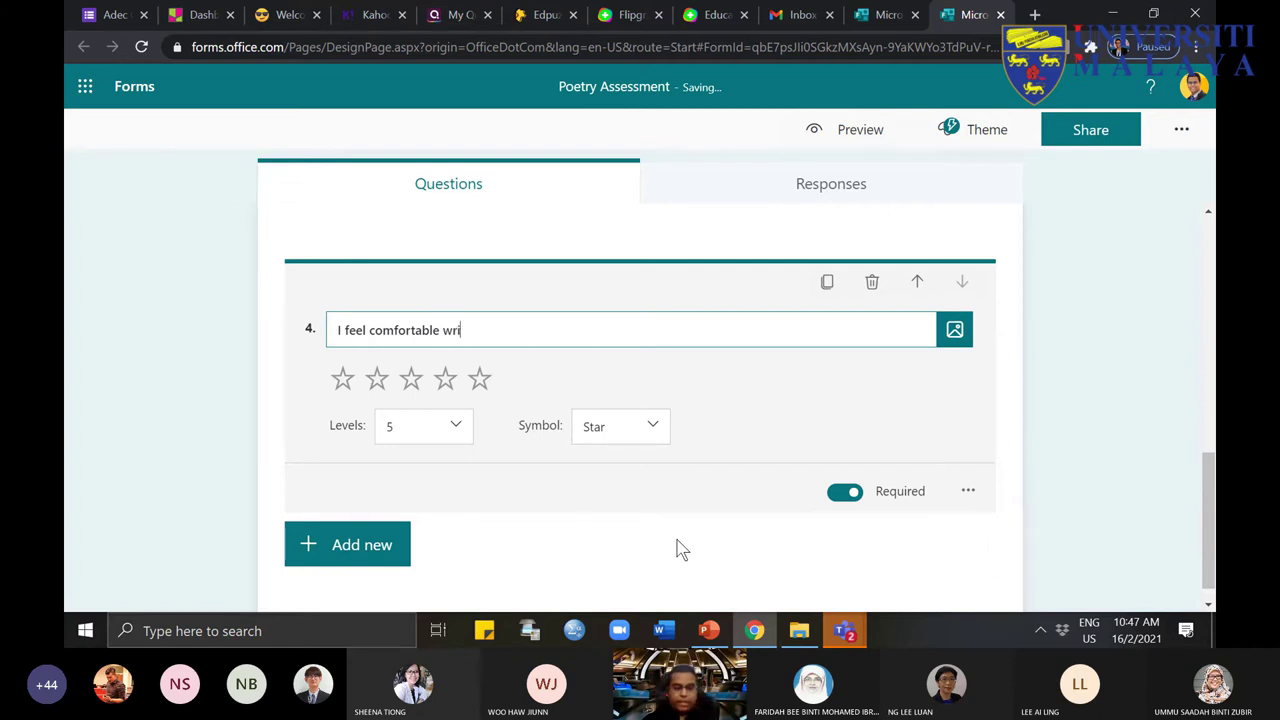
text(ting proetry)
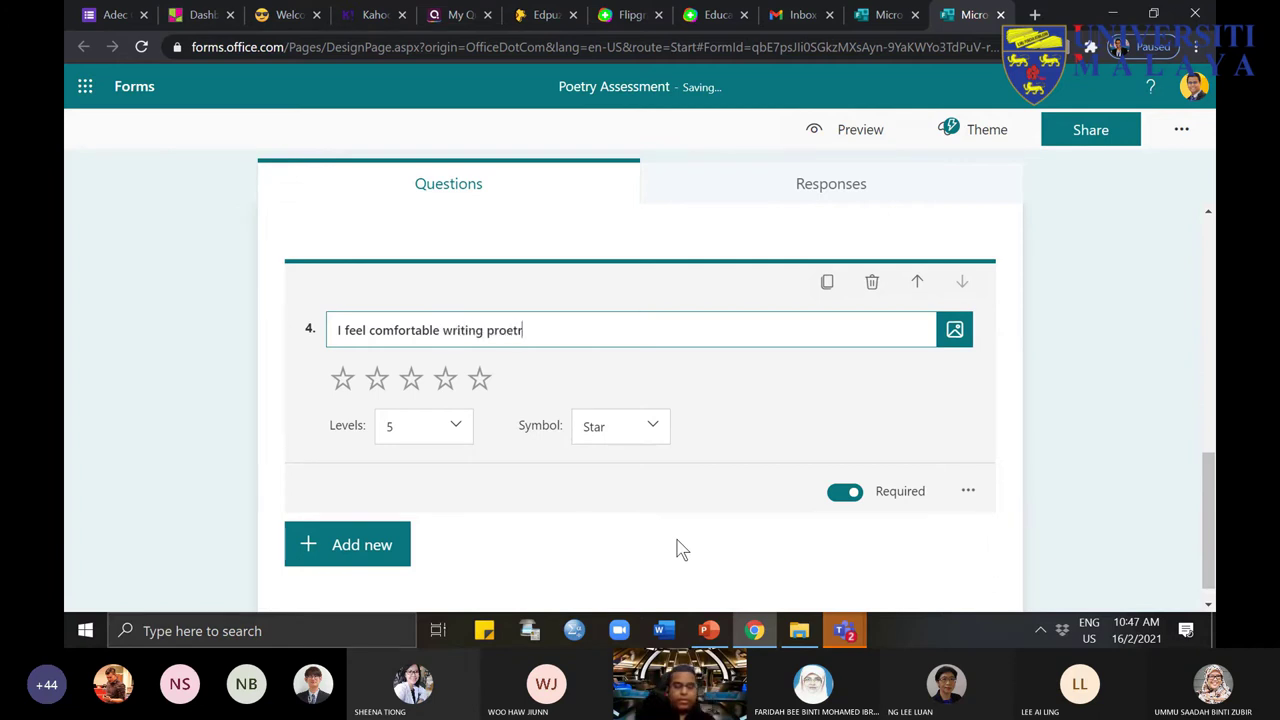
right_click(509, 330)
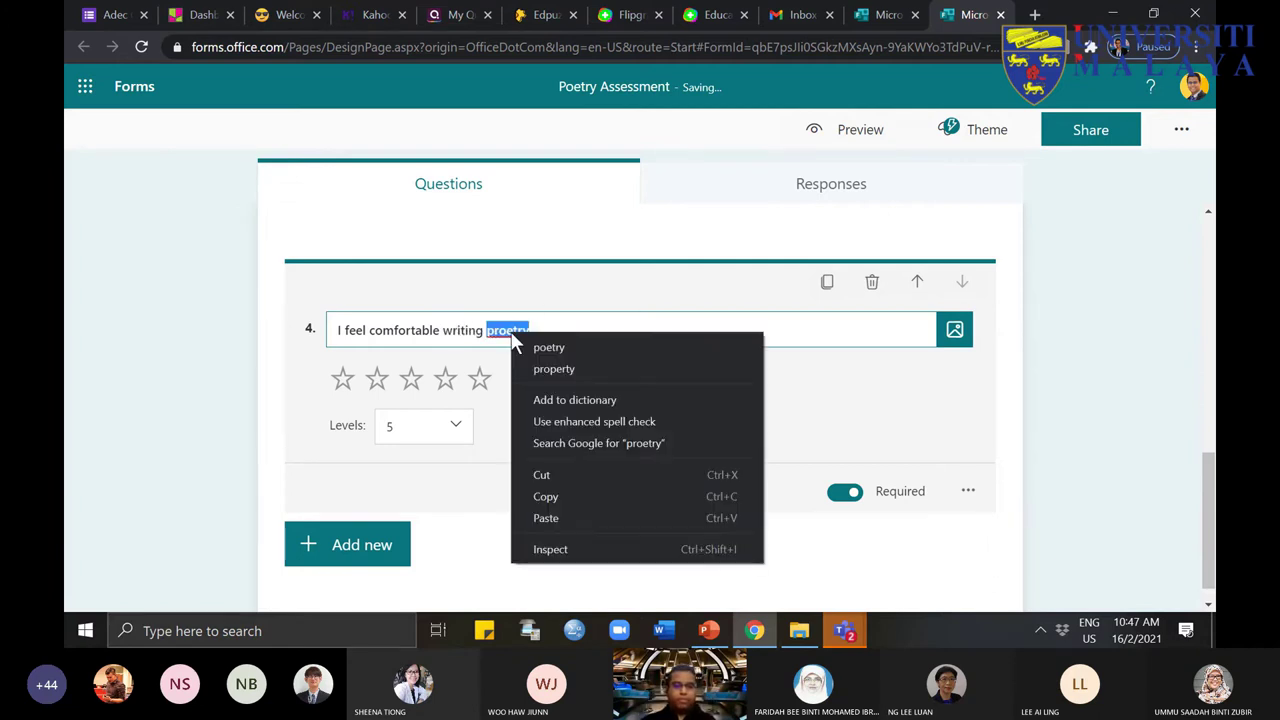
click(523, 345)
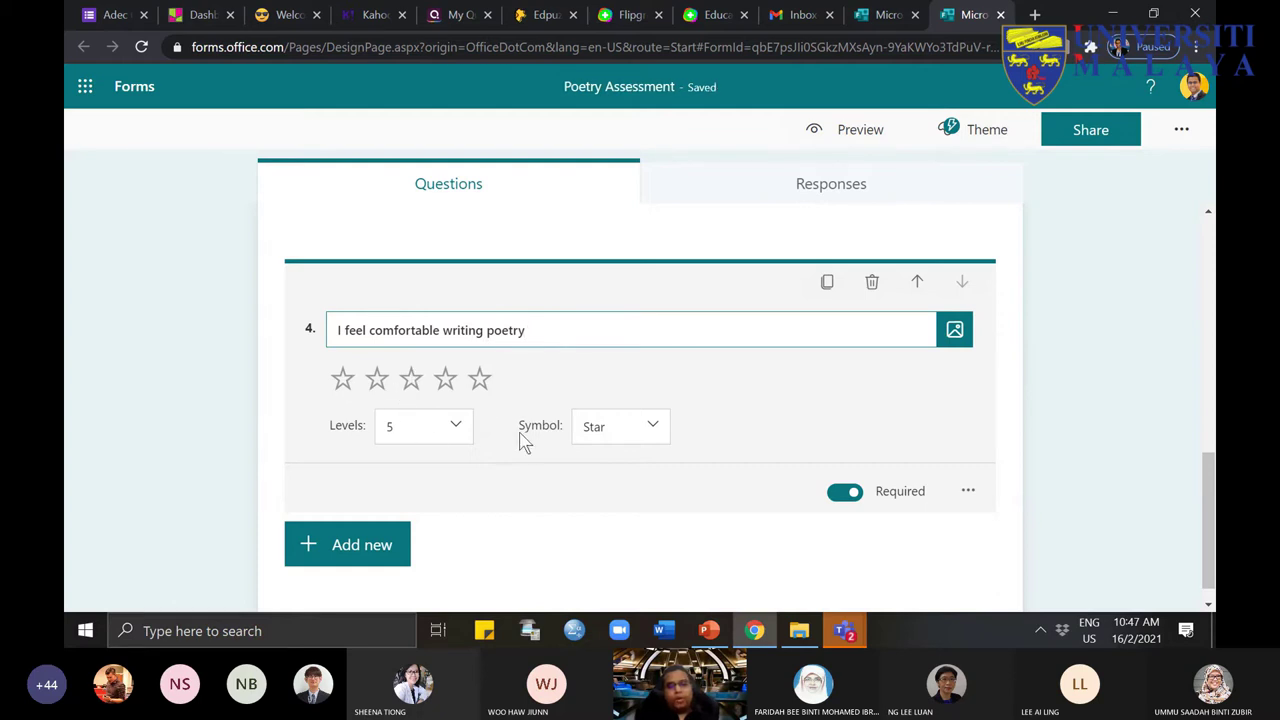
Step: Try 10 levels on the rating question and return it to 5 levels
click(467, 438)
scroll(466, 535, down, 3)
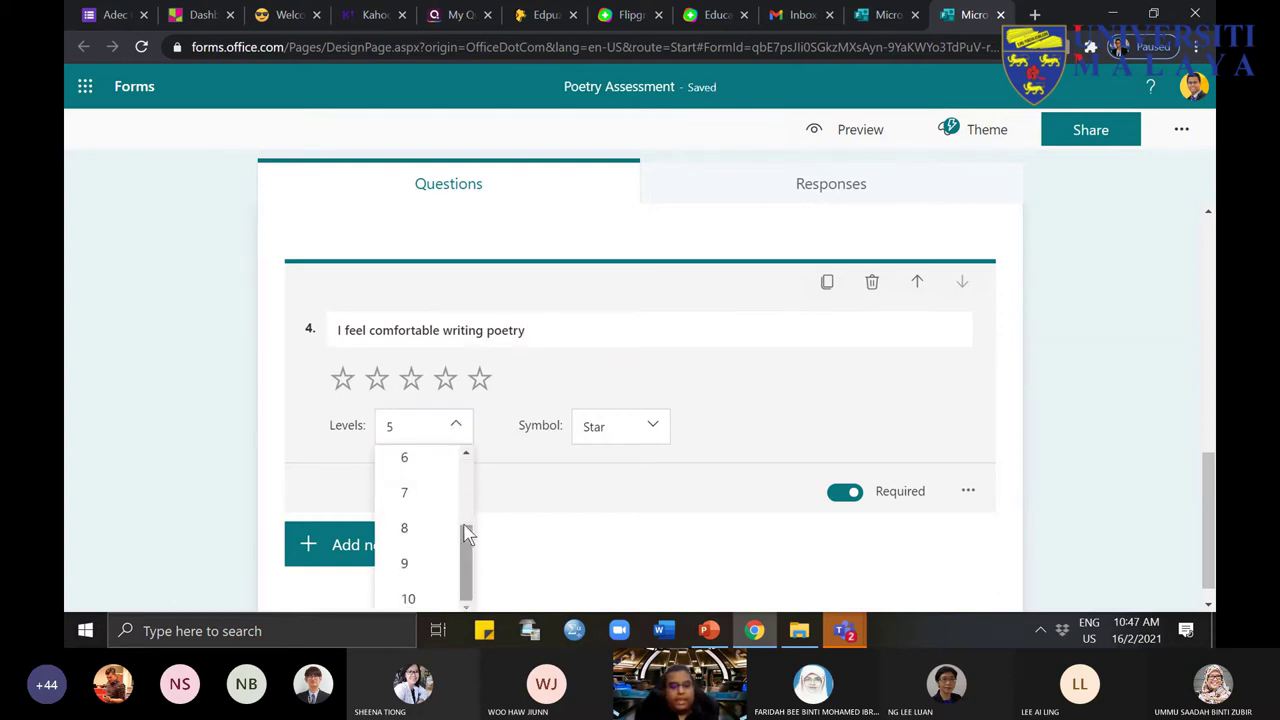
scroll(466, 535, up, 2)
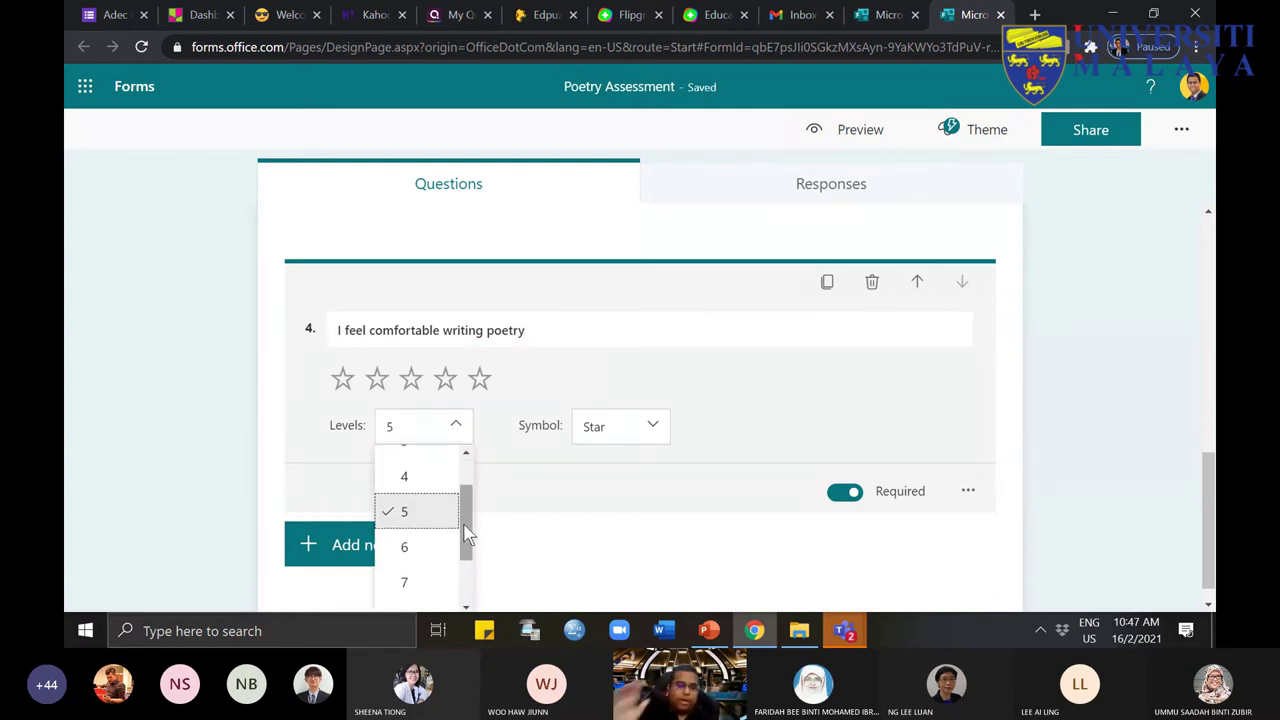
scroll(420, 550, down, 2)
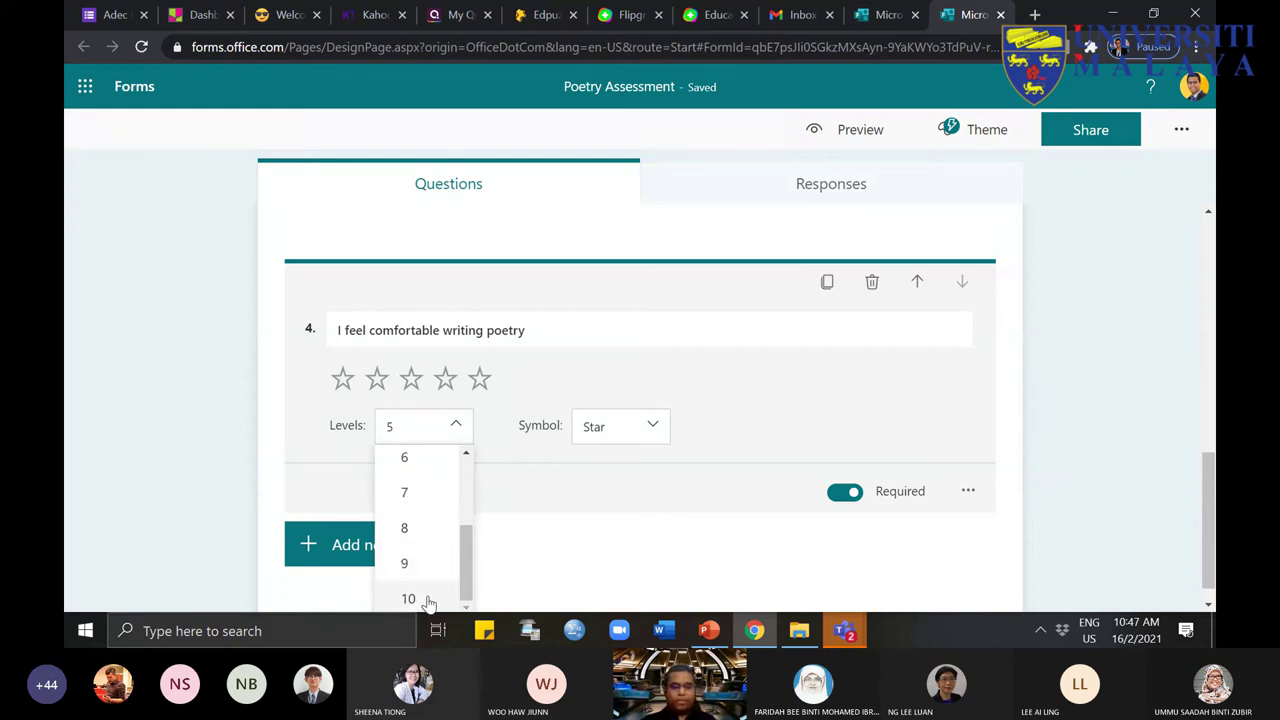
click(430, 597)
click(437, 425)
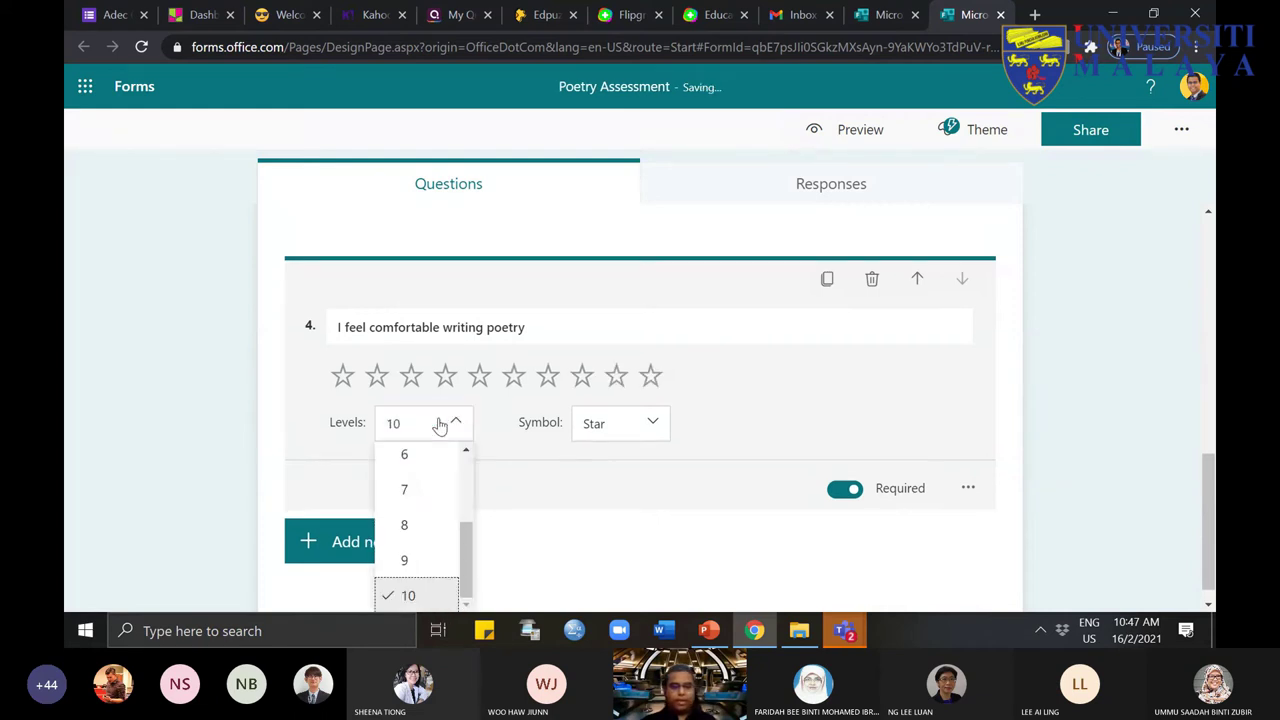
scroll(425, 530, up, 2)
click(415, 522)
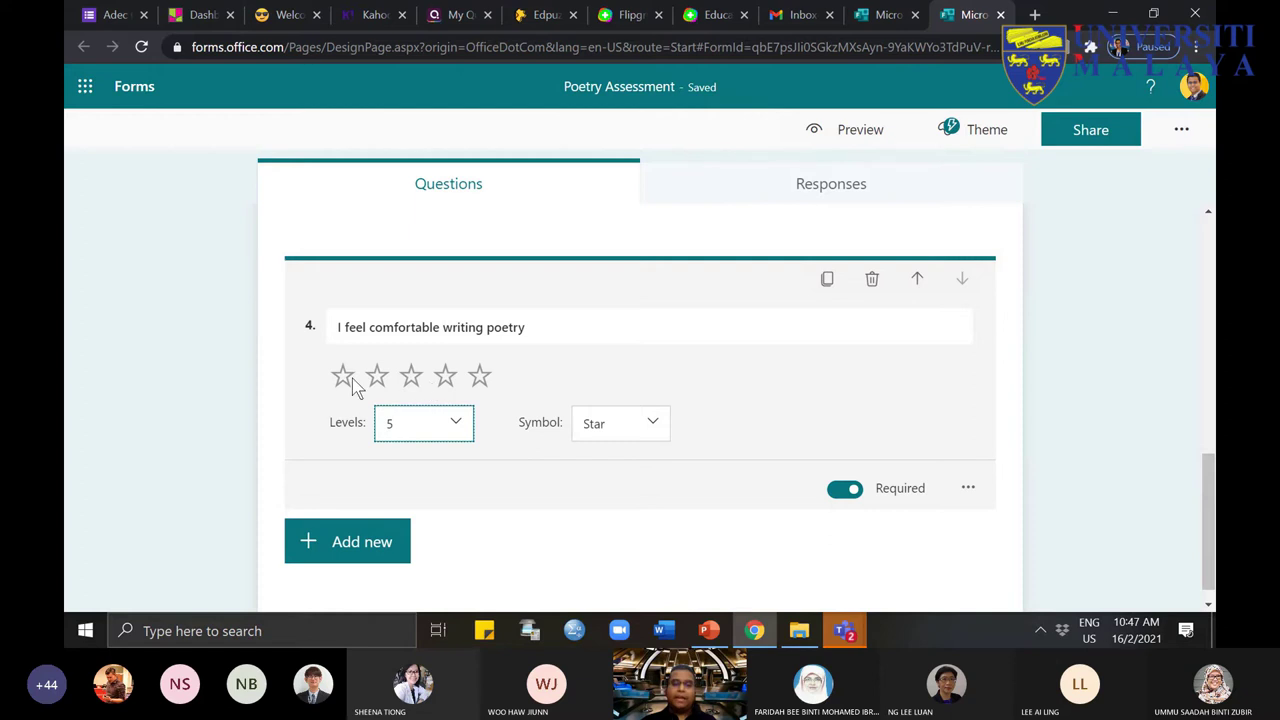
Step: Set the rating symbol to Number and add the line "1 - strongly Disagree; 5 - Strongly Agree" below the question text
click(622, 427)
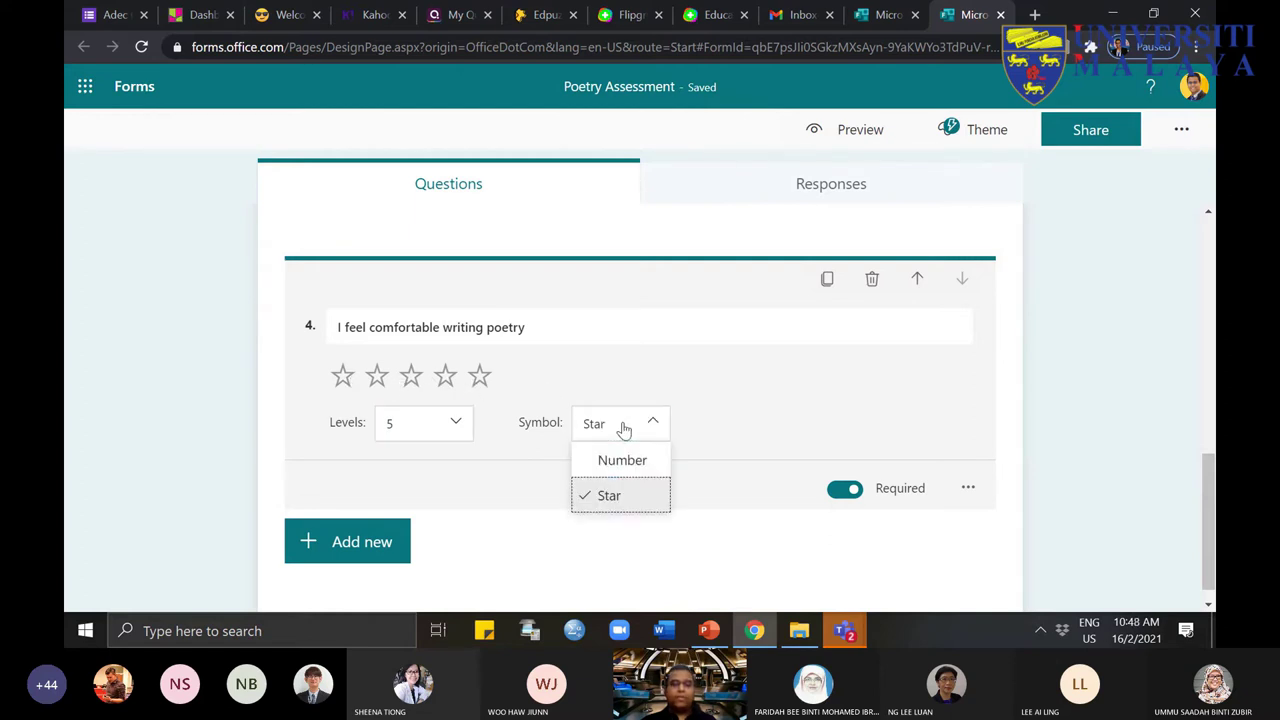
click(634, 459)
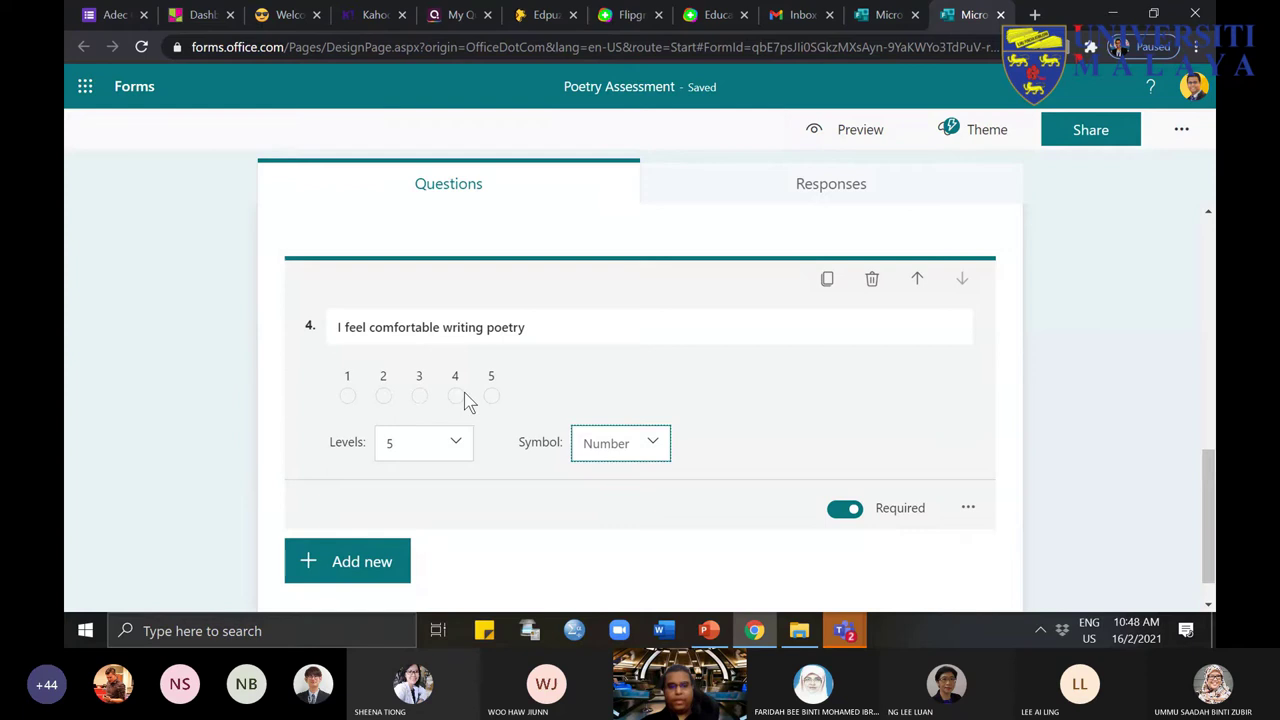
triple_click(532, 327)
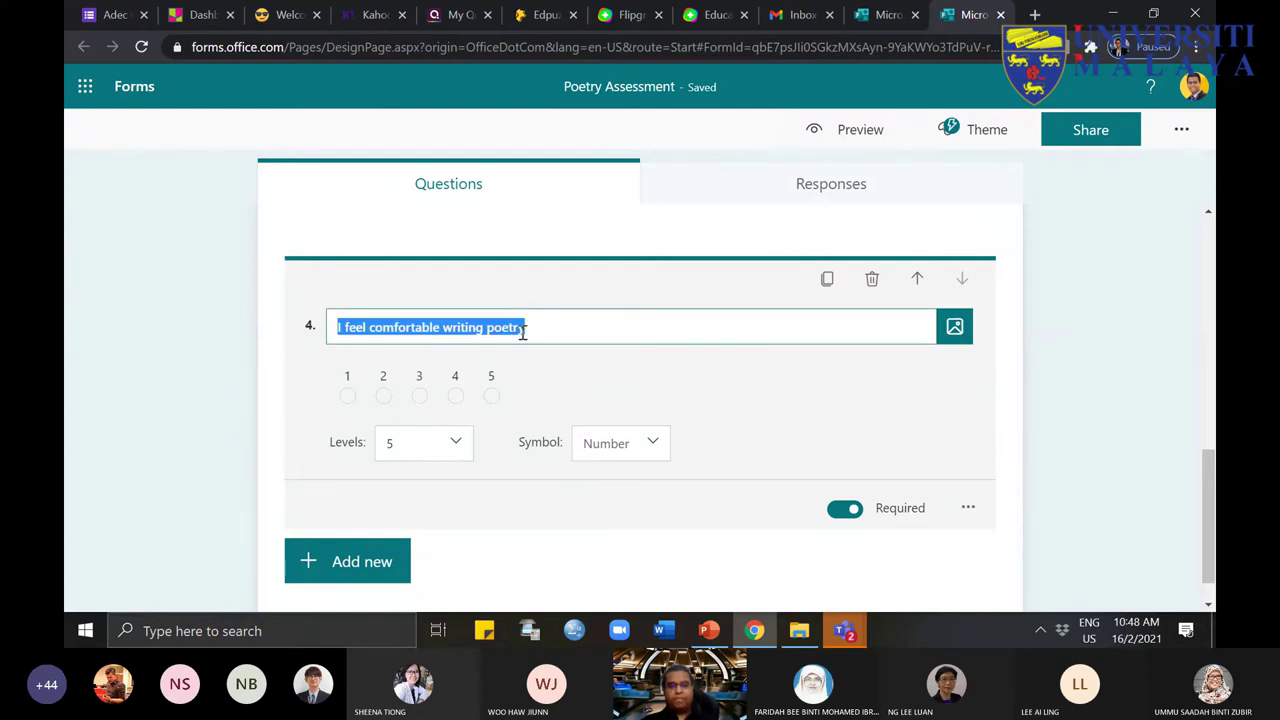
click(674, 334)
key(Return)
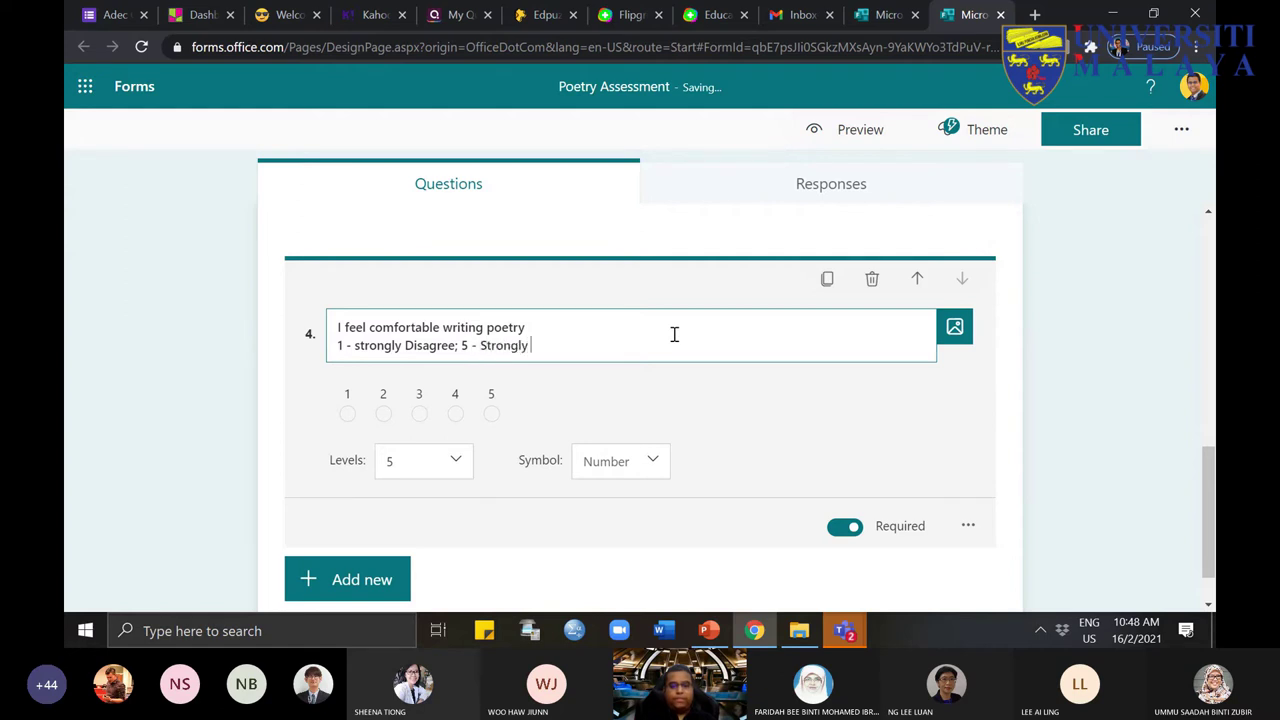
Step: Capitalize the first "Strongly" in the rating question's scale line and finish editing the question
key(Left)
key(Left)
key(Left)
key(Left)
key(Left)
key(Left)
key(Left)
key(Left)
key(Left)
key(Left)
key(Left)
key(Left)
key(BackSpace)
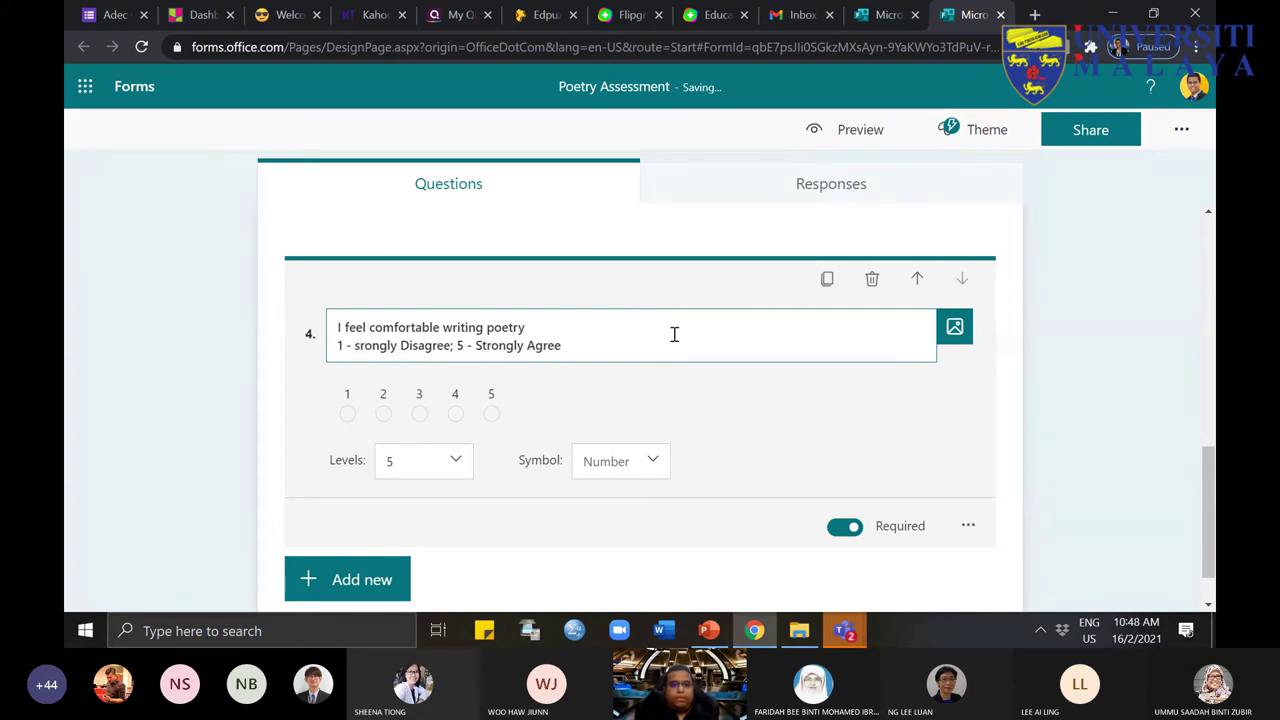
text(St)
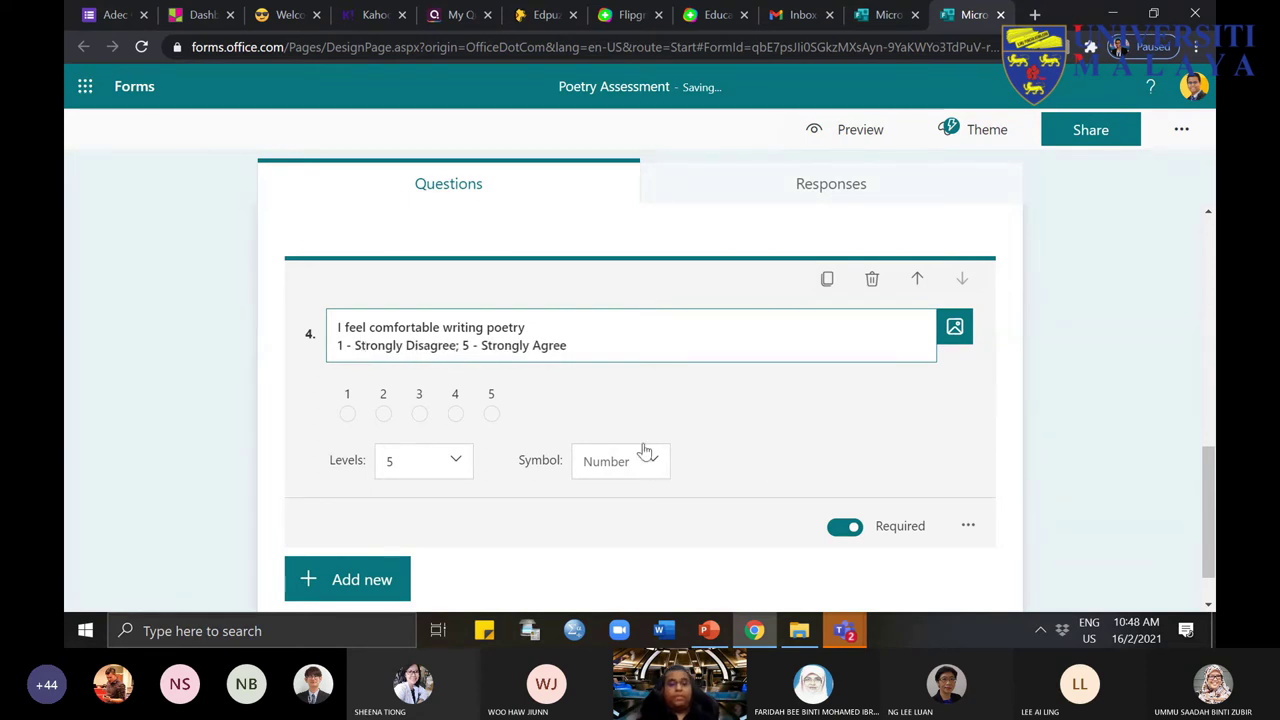
click(185, 418)
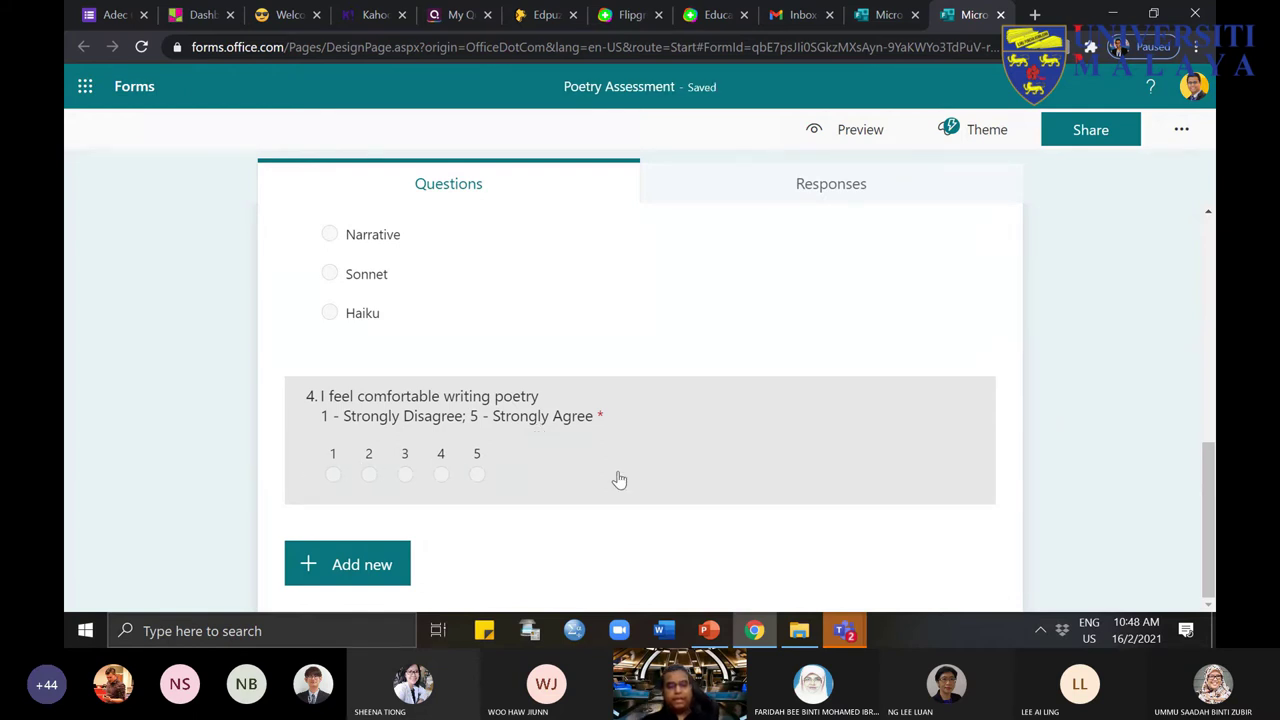
Step: Try the Star symbol on the rating question and switch it back to Number
click(409, 468)
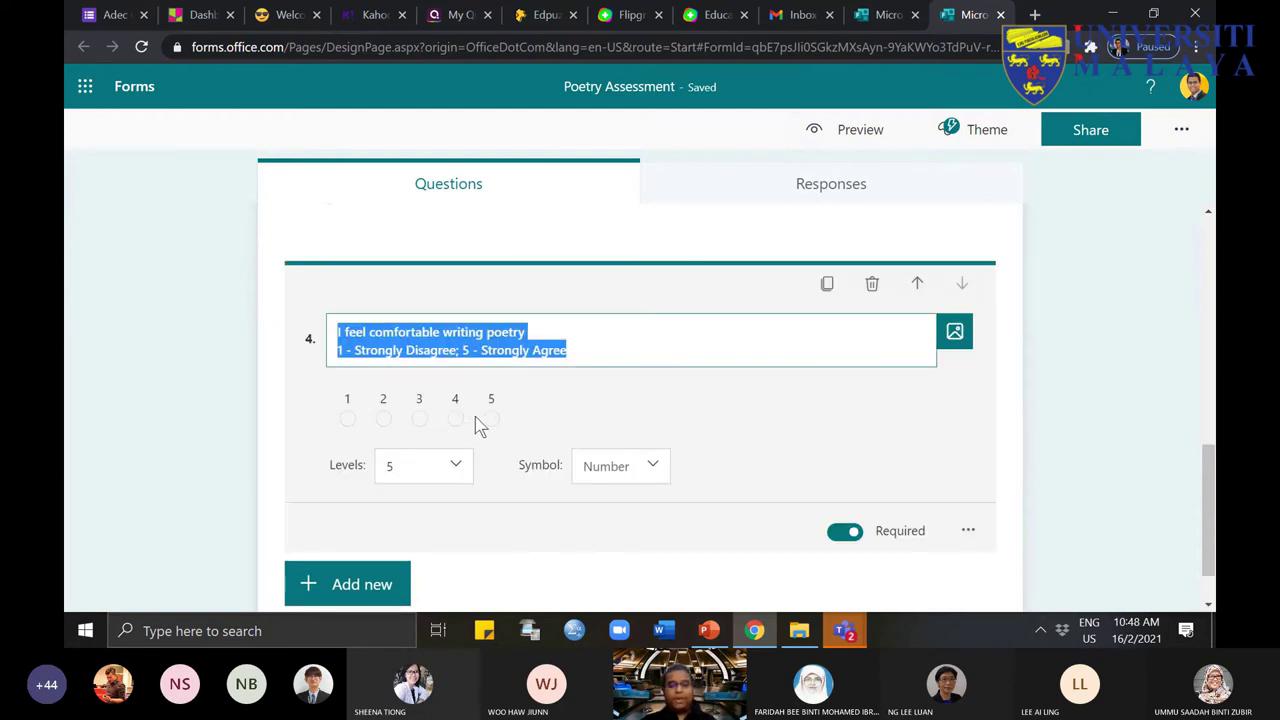
click(650, 470)
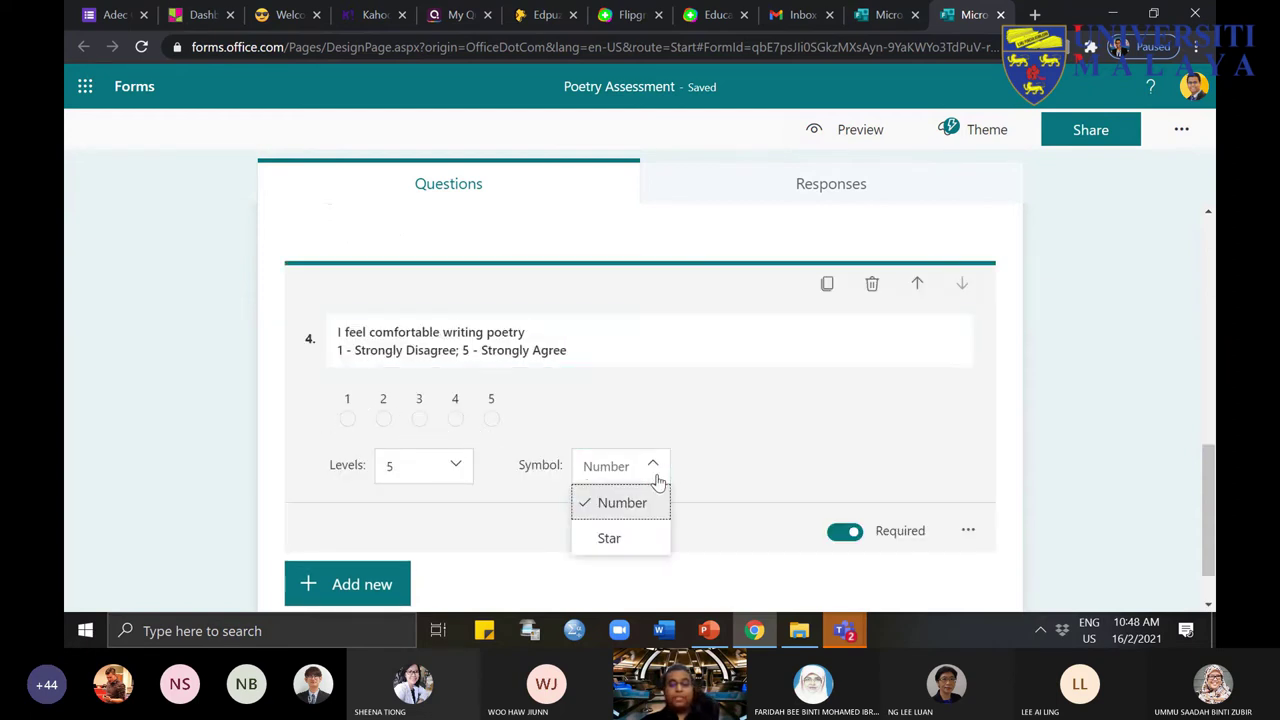
click(660, 554)
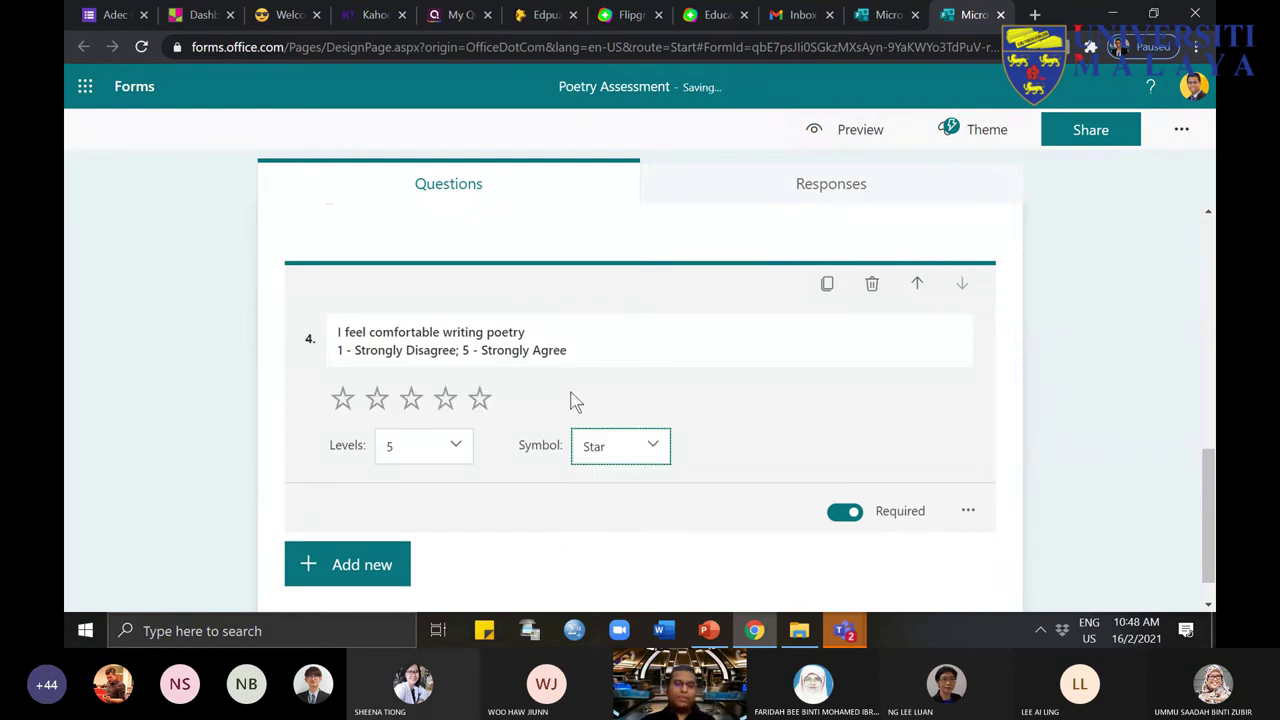
click(555, 350)
drag(567, 350, 336, 352)
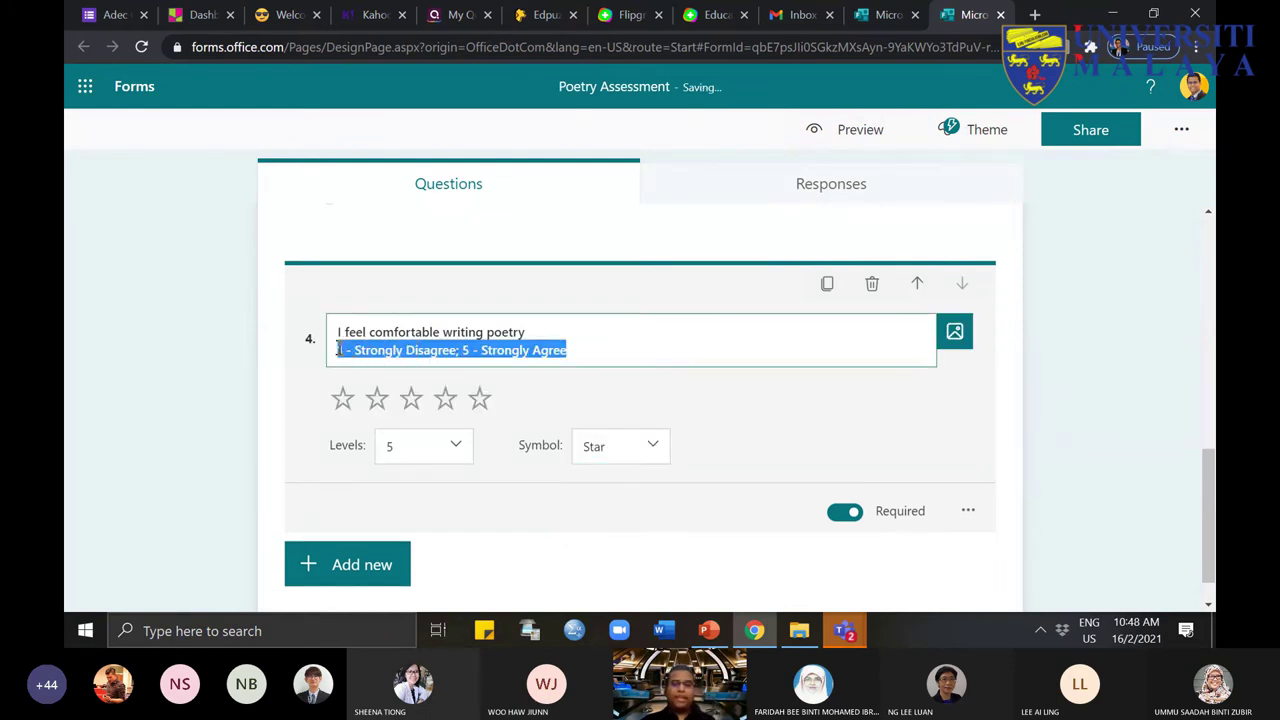
click(632, 446)
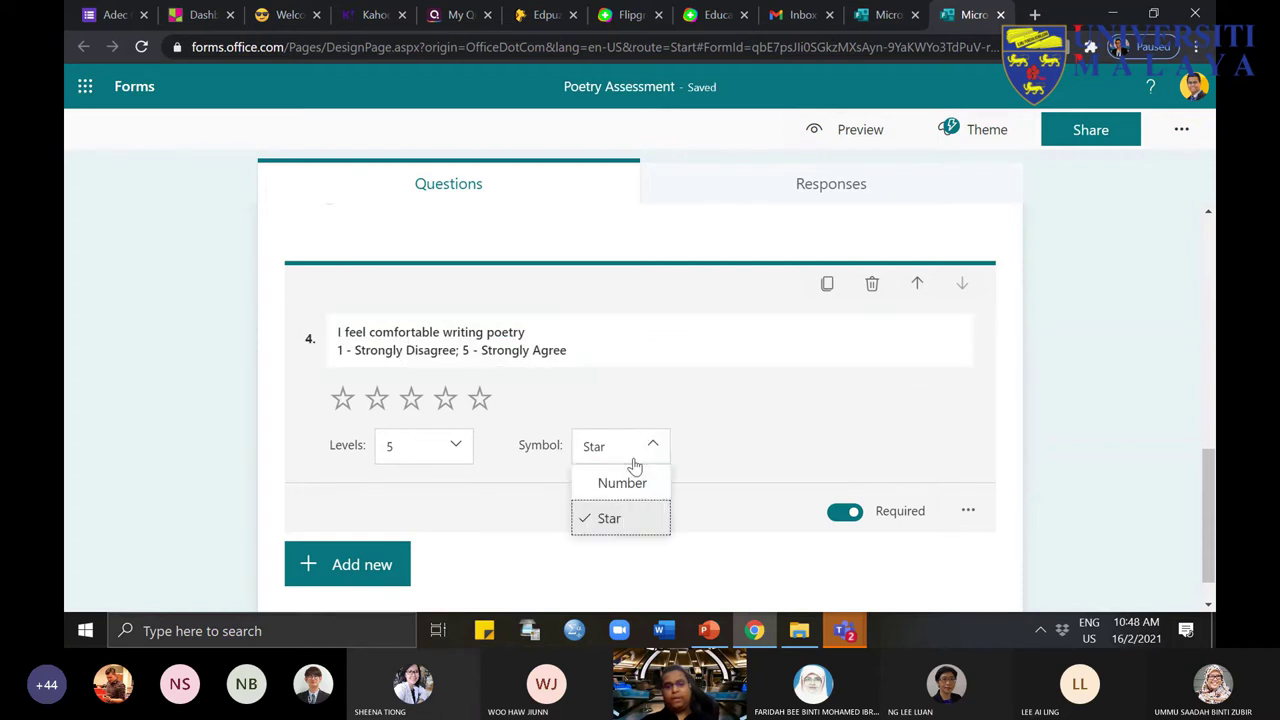
click(632, 484)
scroll(662, 484, down, 1)
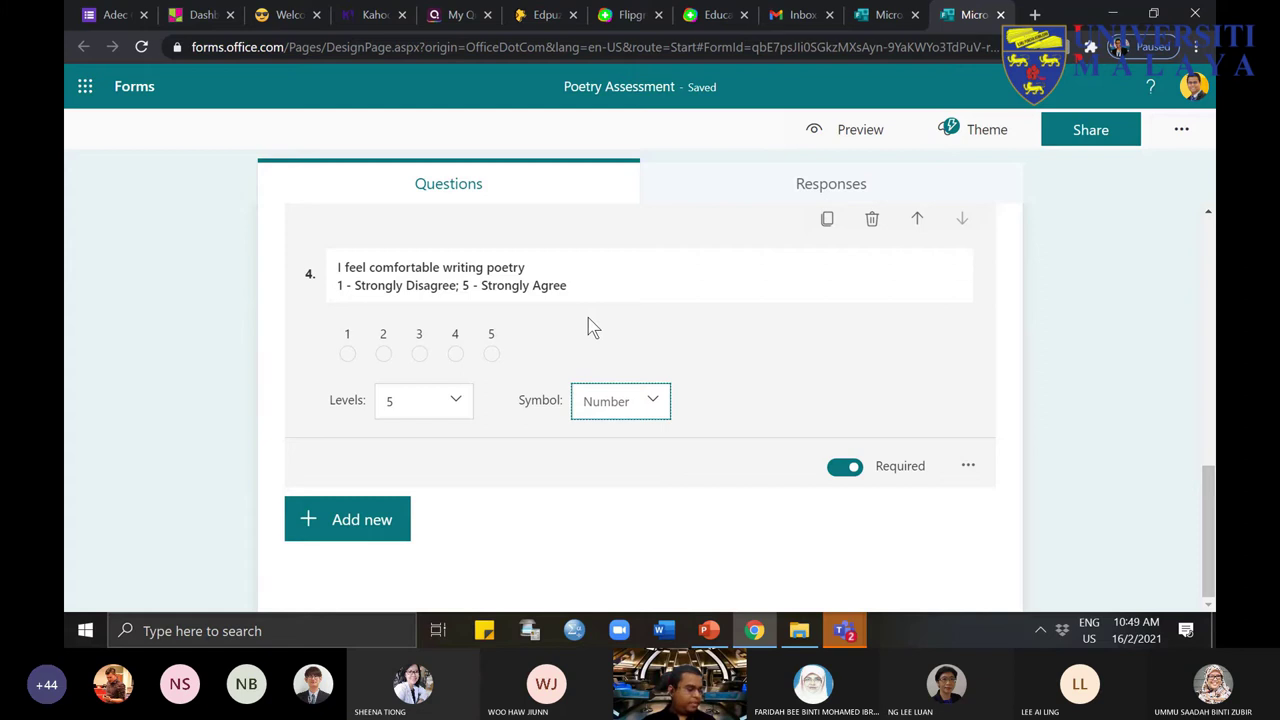
scroll(557, 505, up, 5)
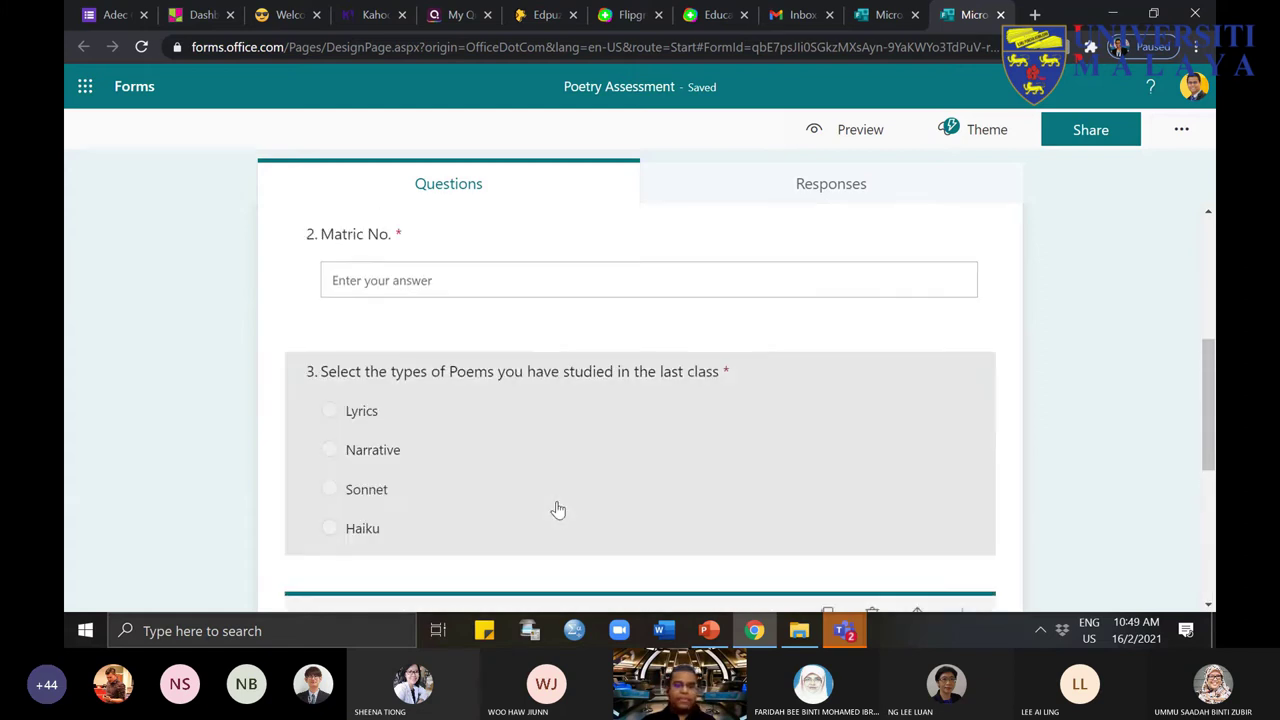
scroll(557, 508, down, 5)
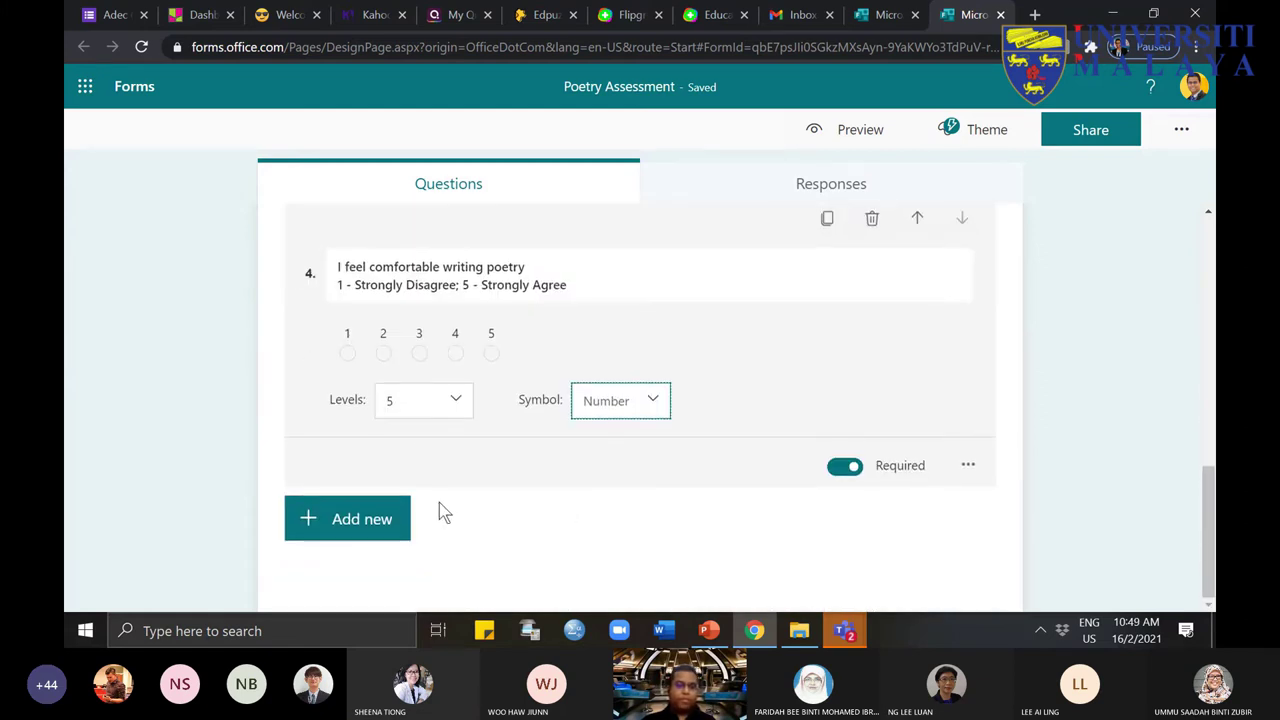
click(388, 515)
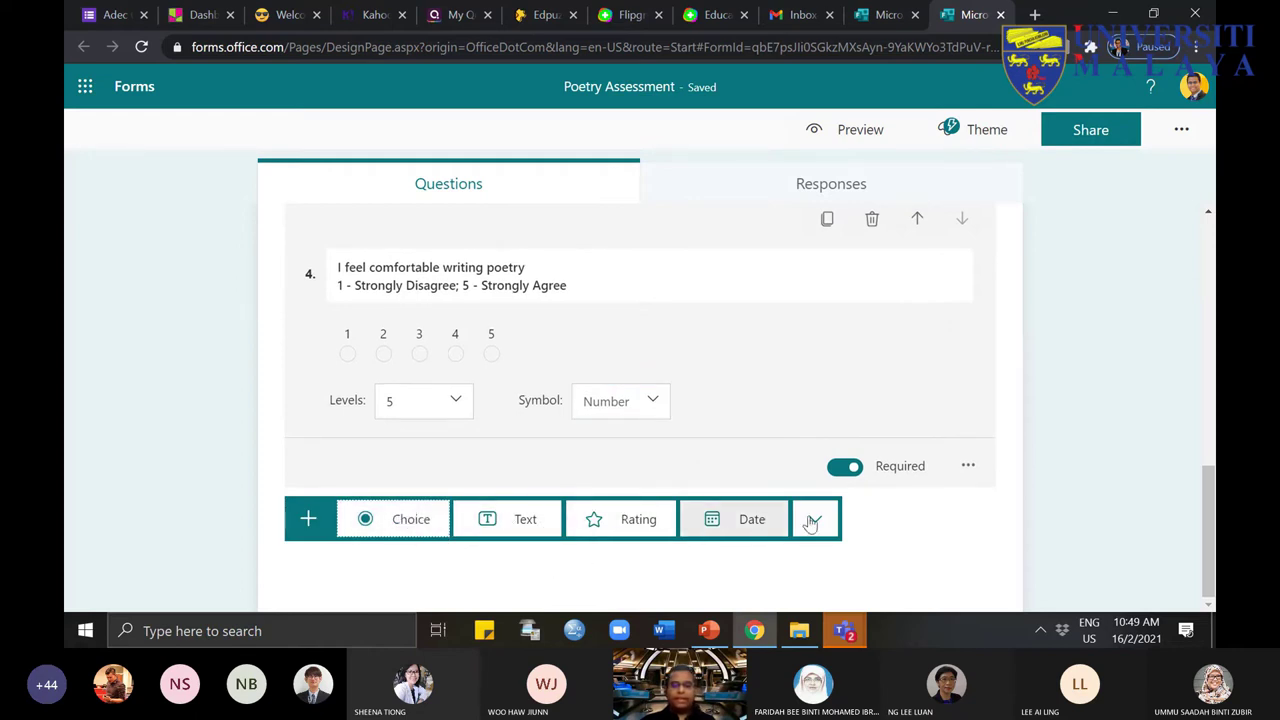
click(969, 467)
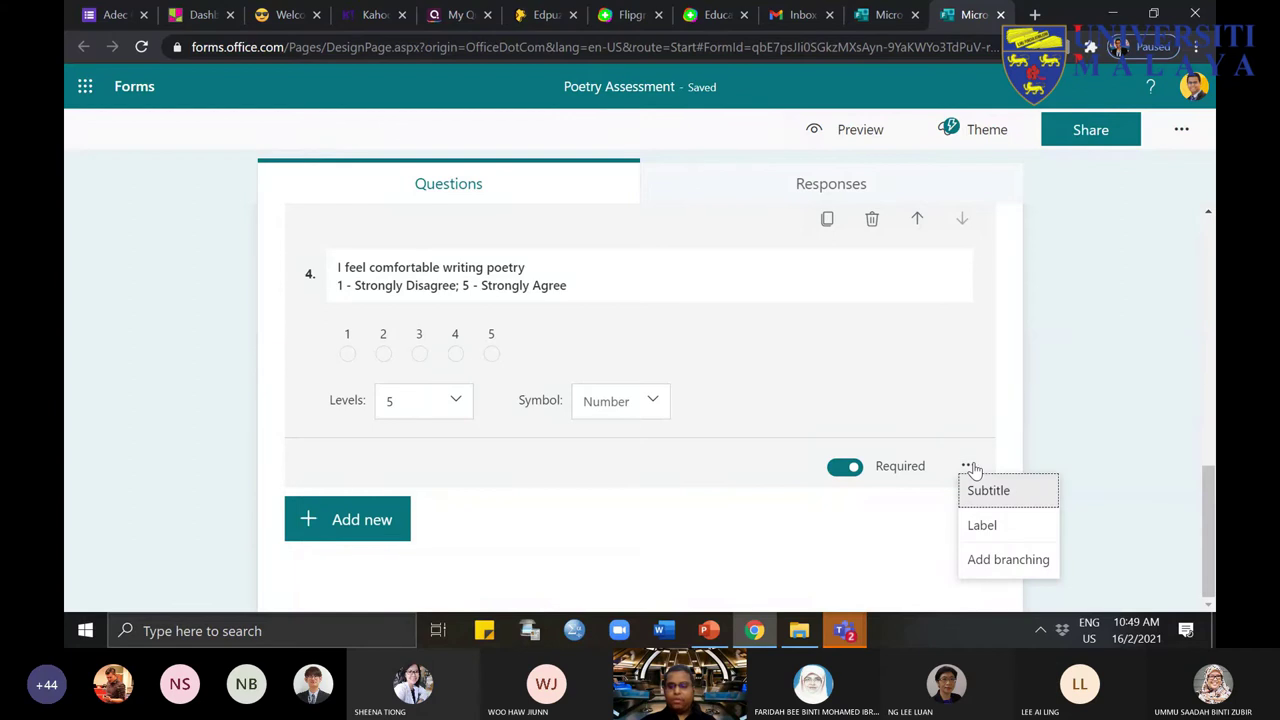
click(1158, 388)
Step: Preview the Poetry Assessment form and examine its header and student detail questions in the computer layout
scroll(1108, 396, up, 10)
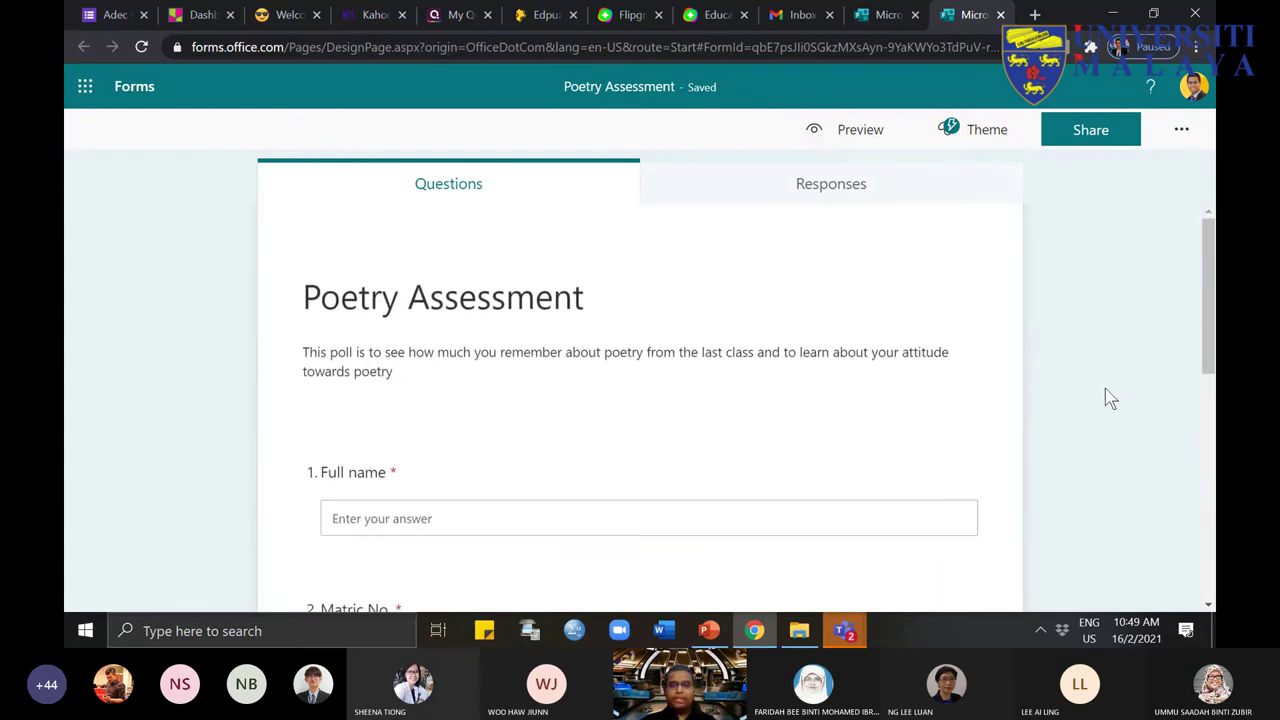
click(843, 135)
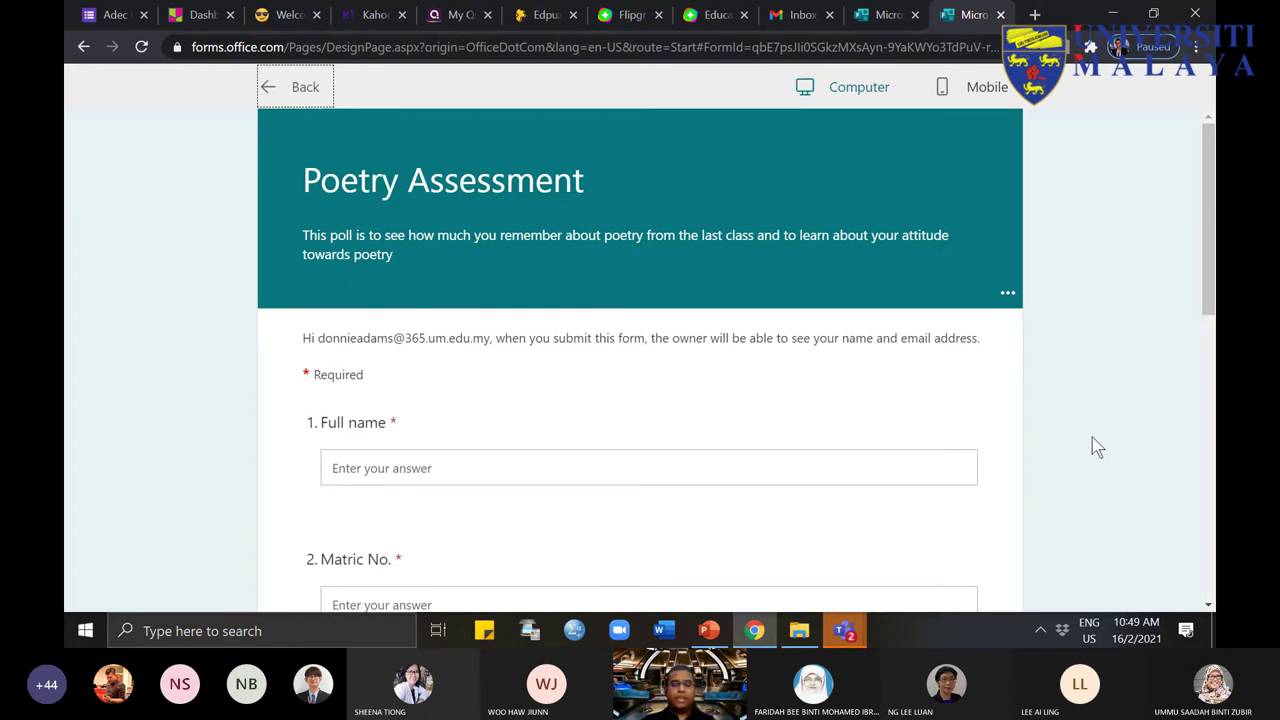
scroll(1092, 438, down, 1)
scroll(1092, 447, down, 2)
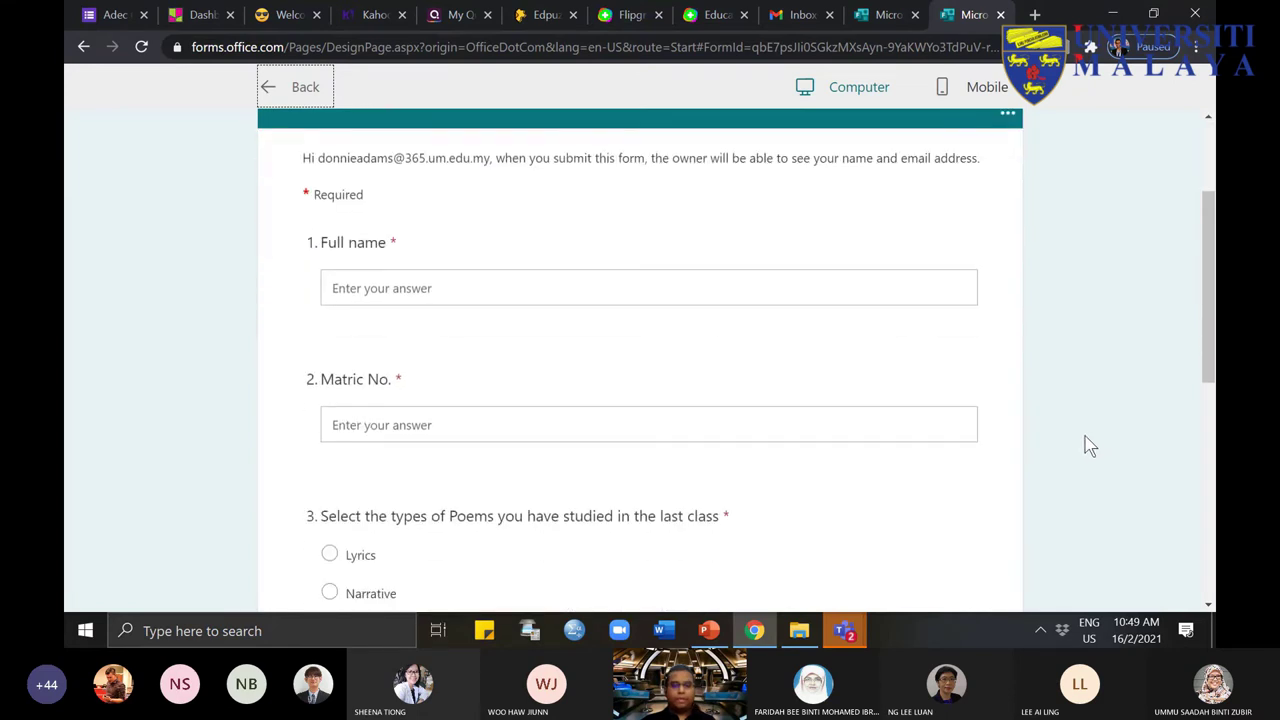
scroll(1088, 445, up, 3)
scroll(1088, 445, down, 2)
scroll(1086, 443, up, 2)
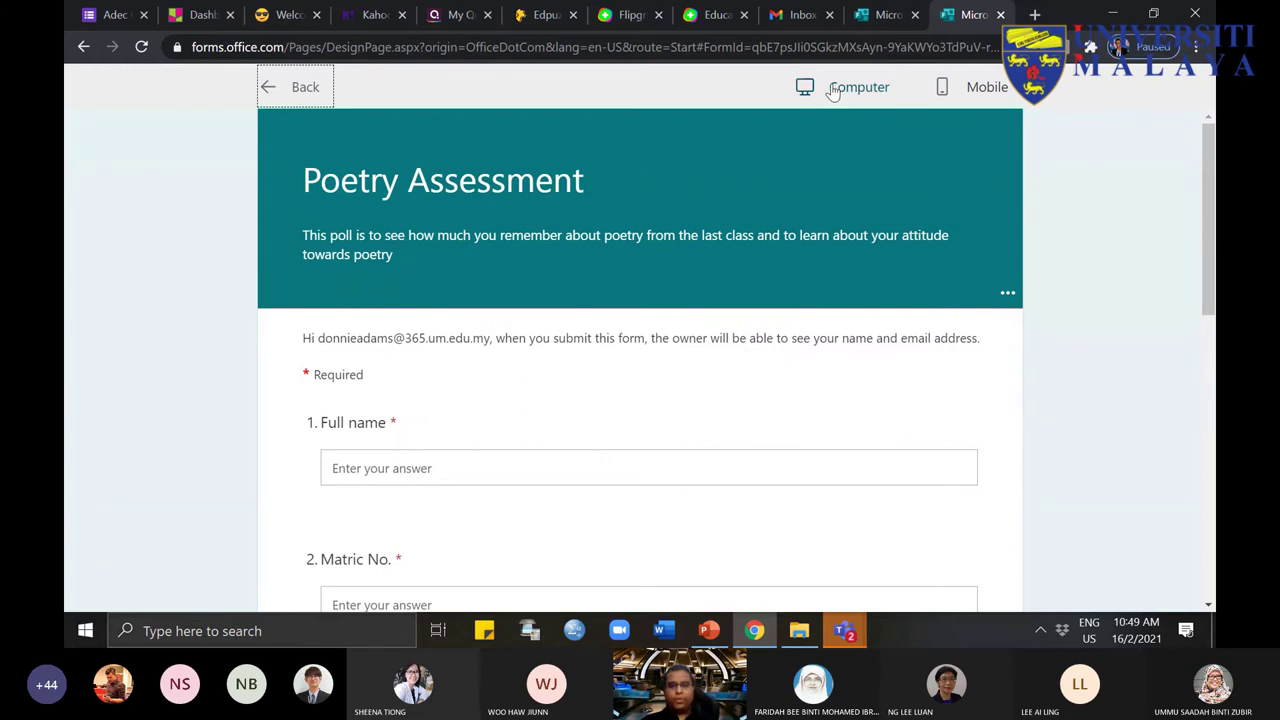
Step: Fill in a sample name for the Full name question and choose Narrative as the poem type in the preview
scroll(649, 274, down, 4)
scroll(420, 290, up, 2)
click(413, 284)
text(Donnie)
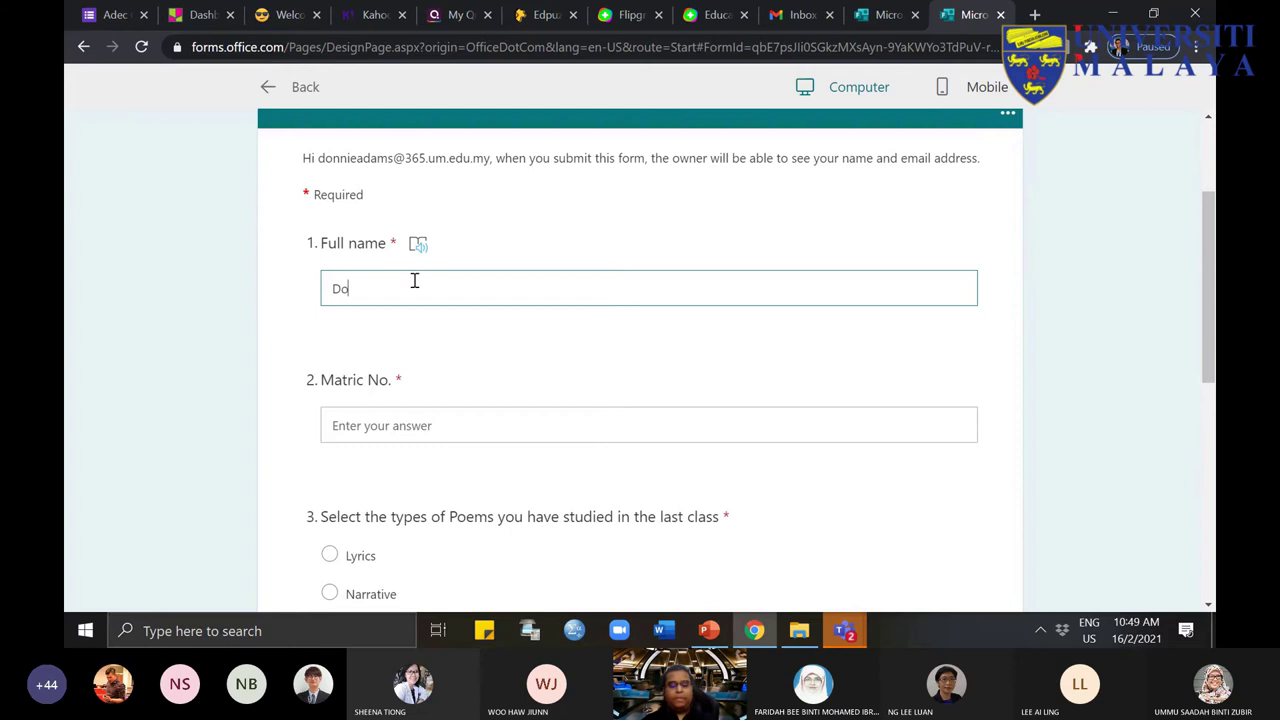
scroll(315, 262, down, 2)
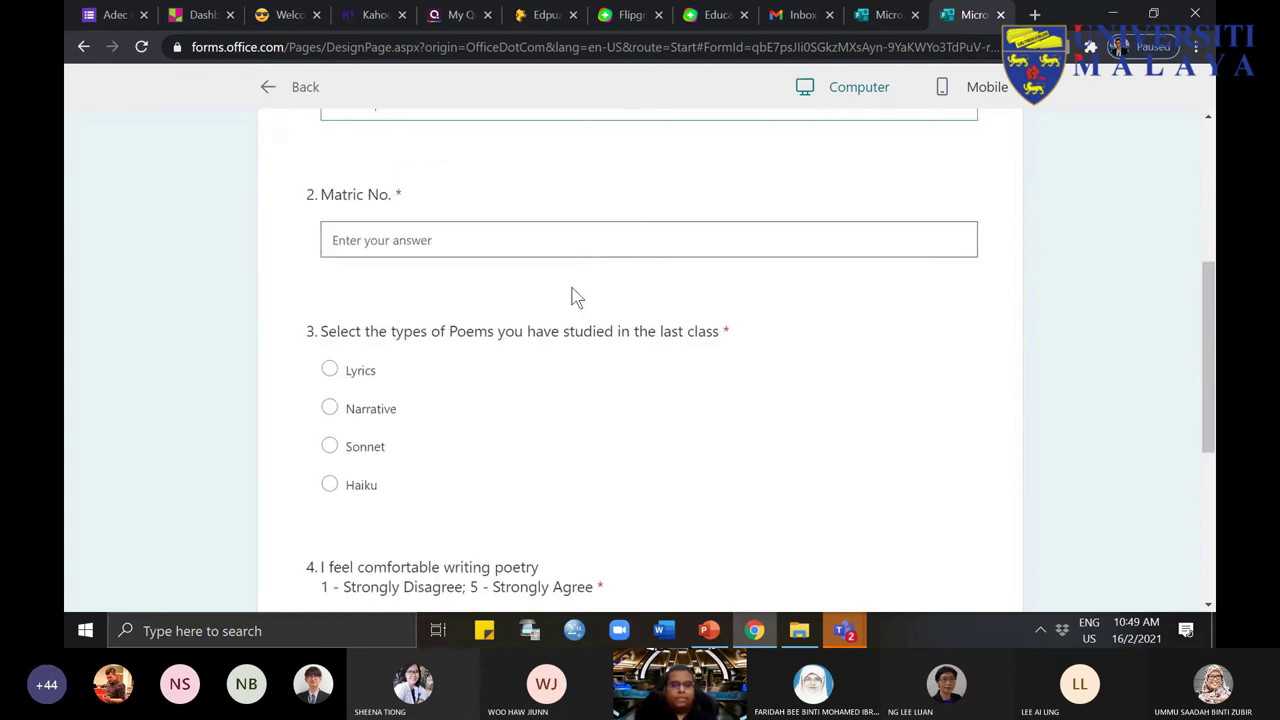
scroll(360, 163, down, 2)
click(336, 197)
click(334, 236)
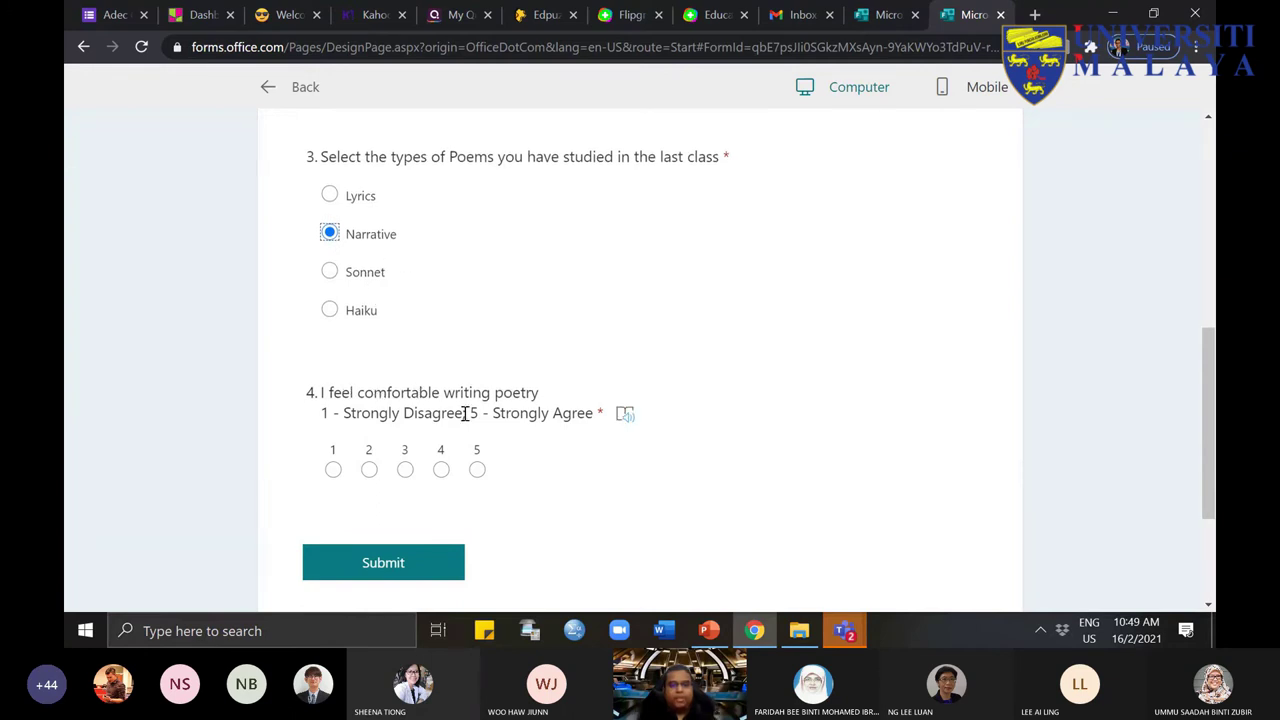
Step: Try several ratings on the "I feel comfortable writing poetry" question and settle on 5
click(369, 470)
click(441, 470)
click(333, 470)
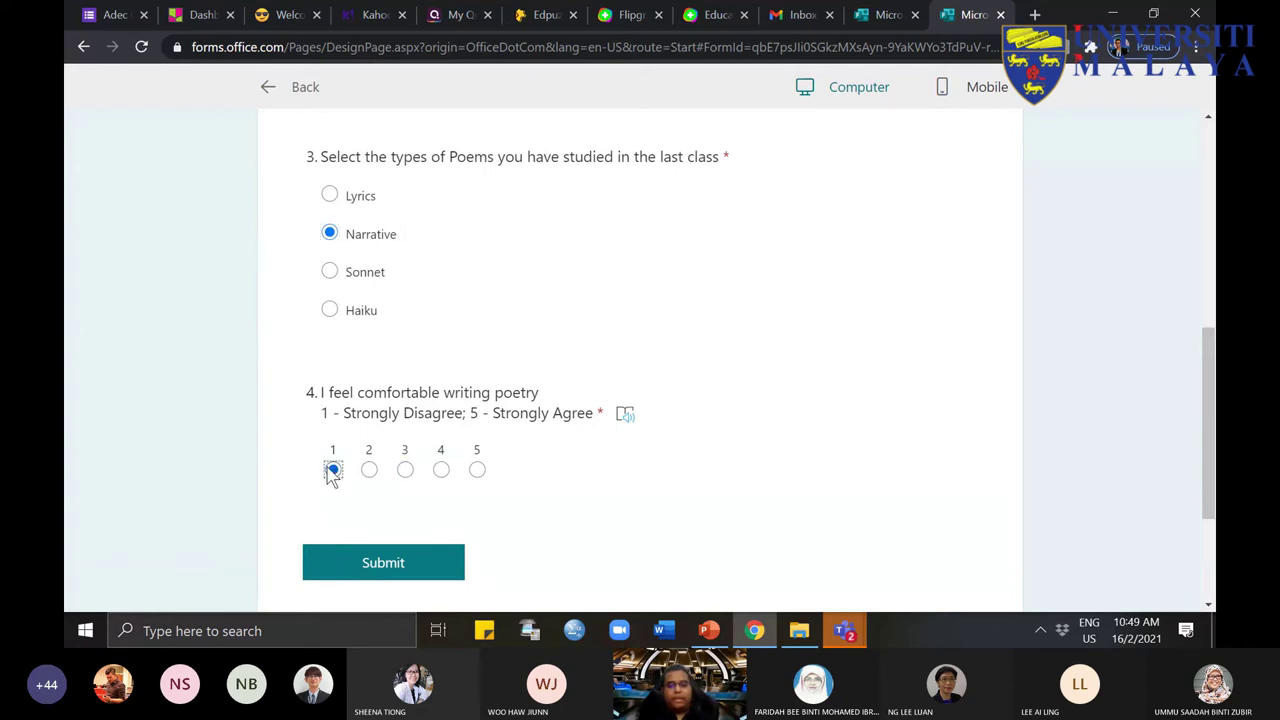
click(477, 470)
Step: Switch the preview to the mobile layout and examine the form down to the Submit button
scroll(838, 447, up, 4)
click(846, 98)
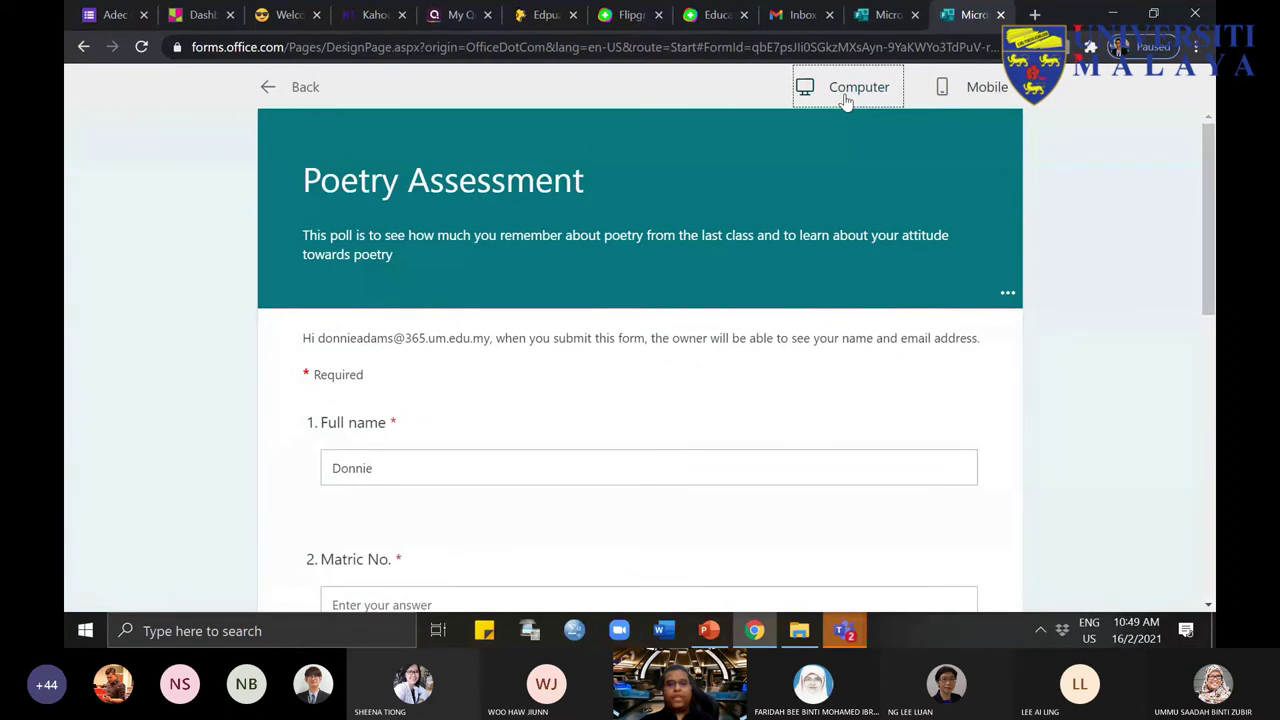
click(960, 92)
scroll(784, 340, down, 2)
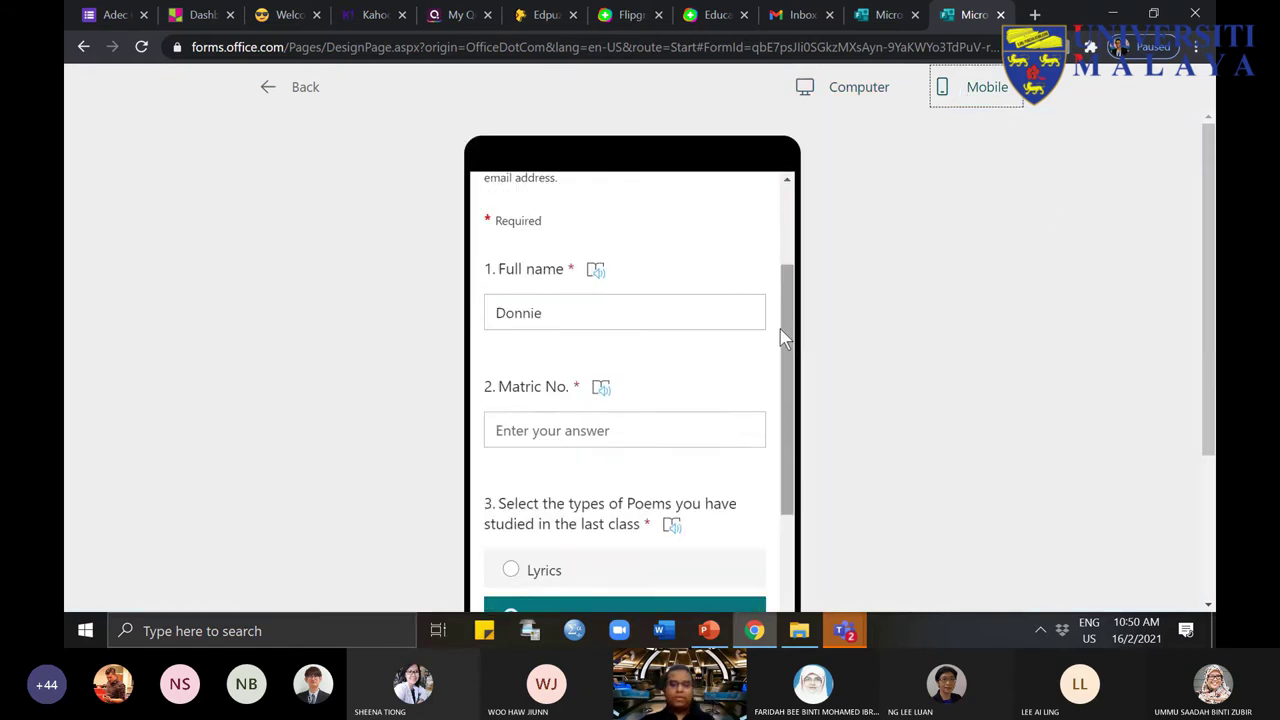
scroll(780, 337, down, 5)
scroll(772, 378, down, 2)
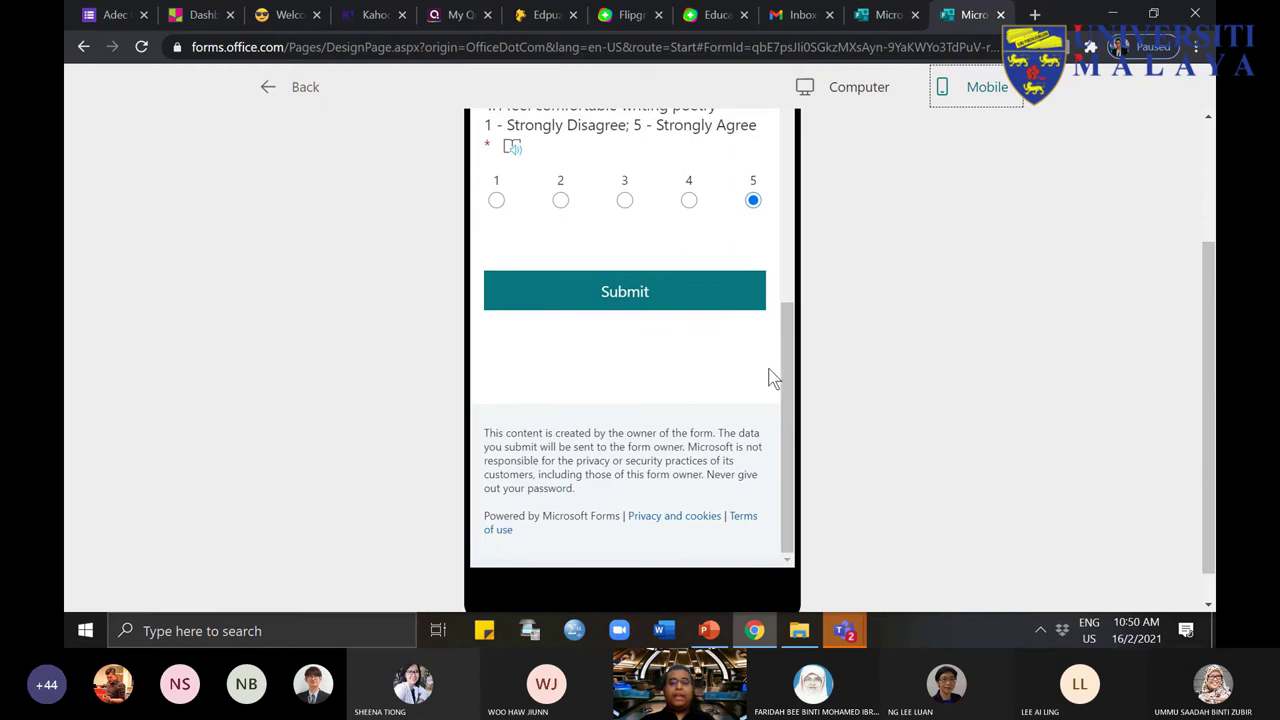
scroll(773, 378, up, 10)
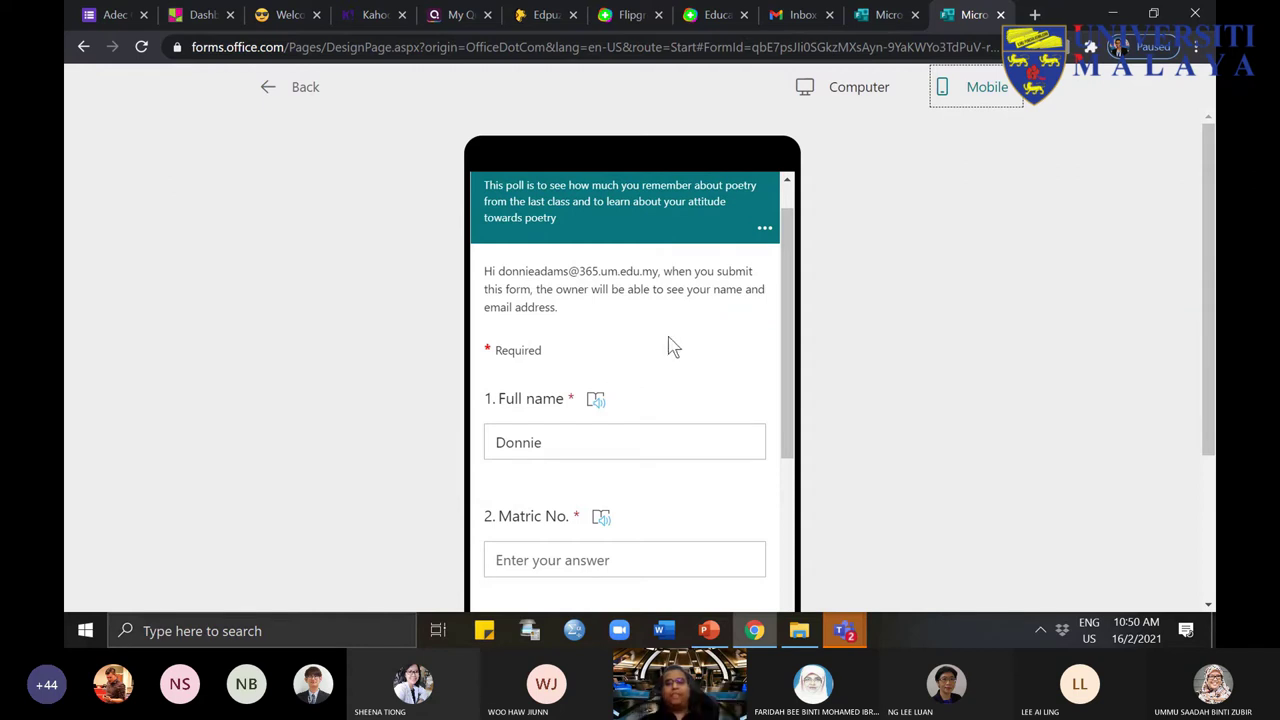
Step: Review the header, student details and poem types question in the mobile preview, and return to the form editor
scroll(700, 352, down, 1)
scroll(700, 357, down, 3)
scroll(749, 206, up, 3)
scroll(749, 206, down, 3)
scroll(853, 315, up, 3)
scroll(837, 240, down, 1)
scroll(734, 314, up, 3)
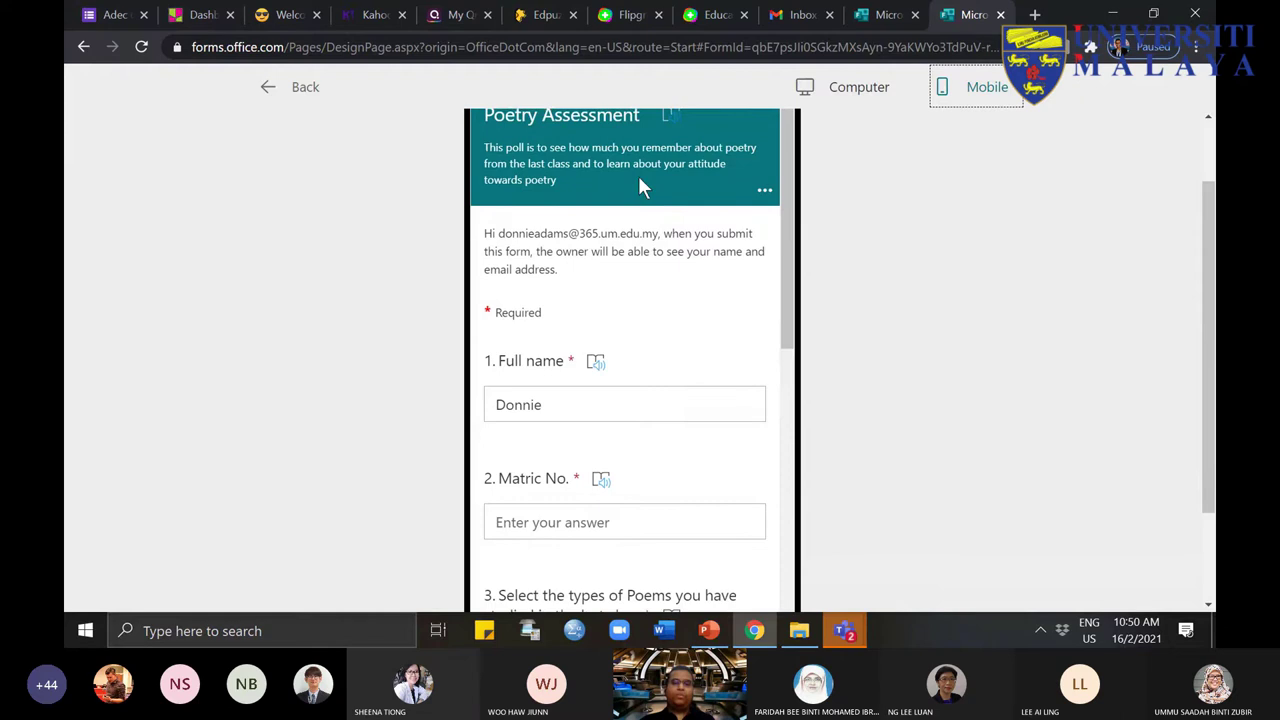
scroll(645, 288, down, 5)
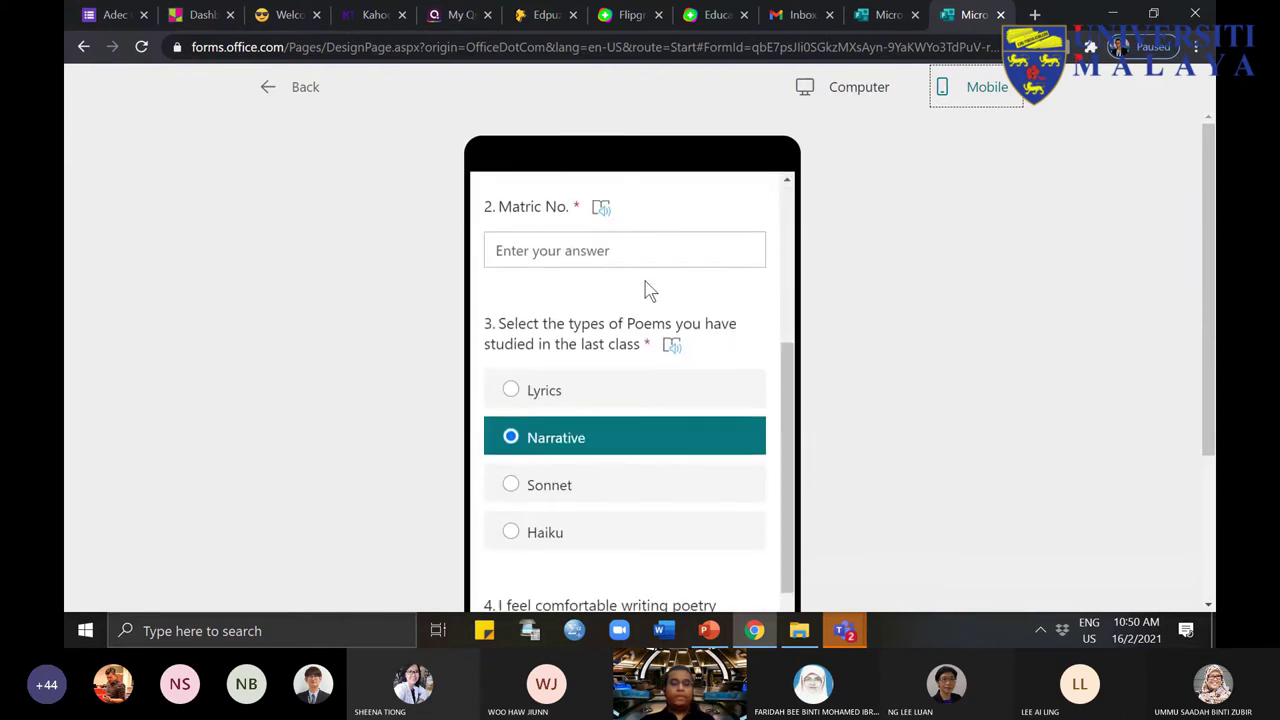
scroll(646, 289, up, 4)
scroll(645, 290, up, 3)
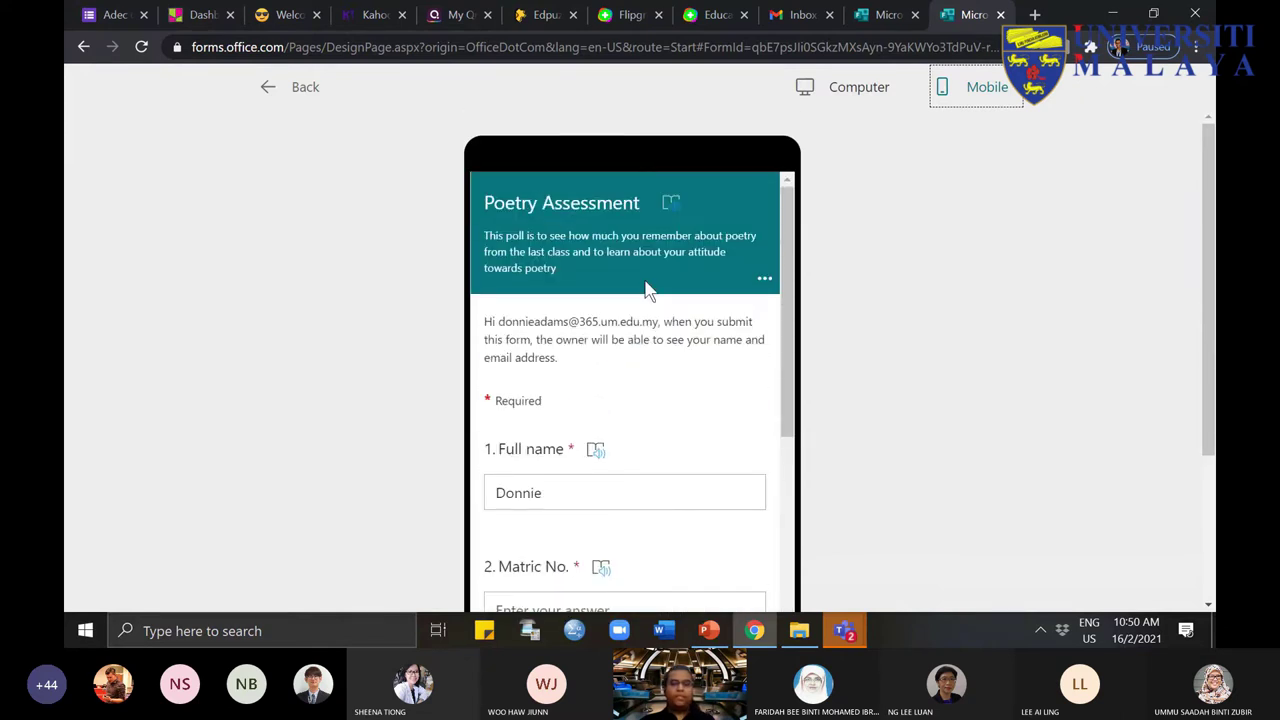
scroll(645, 288, down, 1)
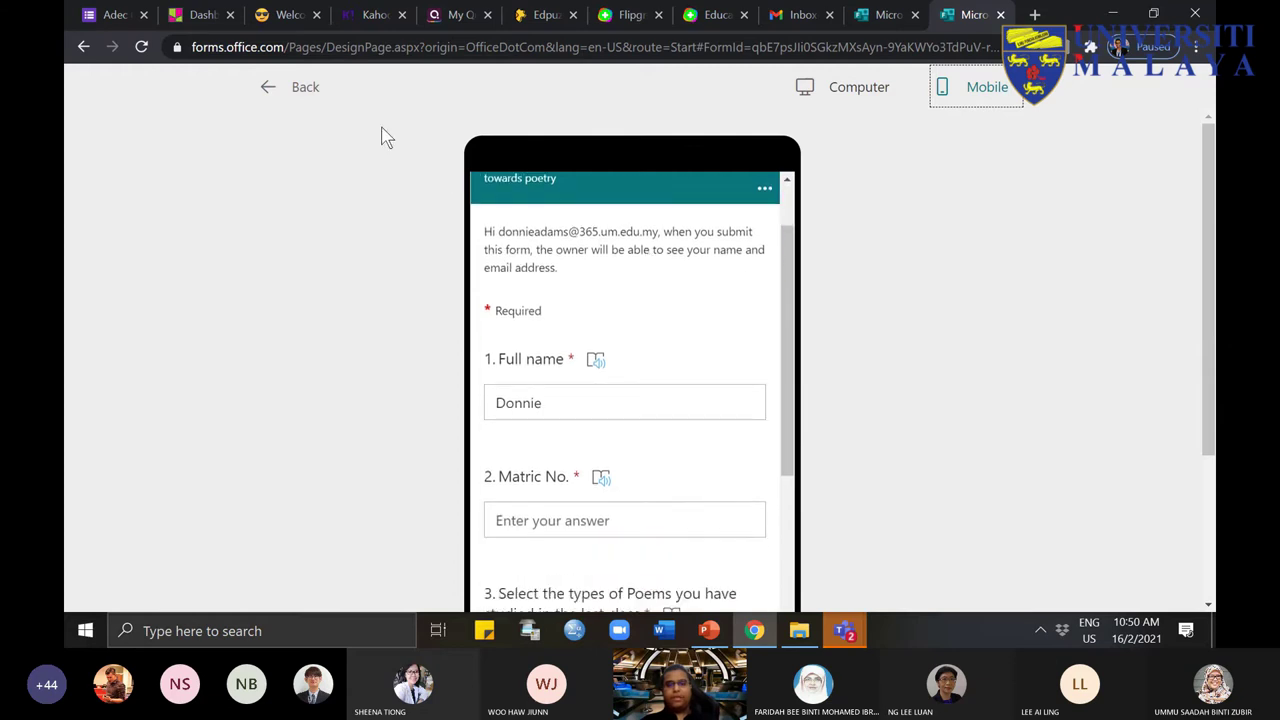
click(308, 95)
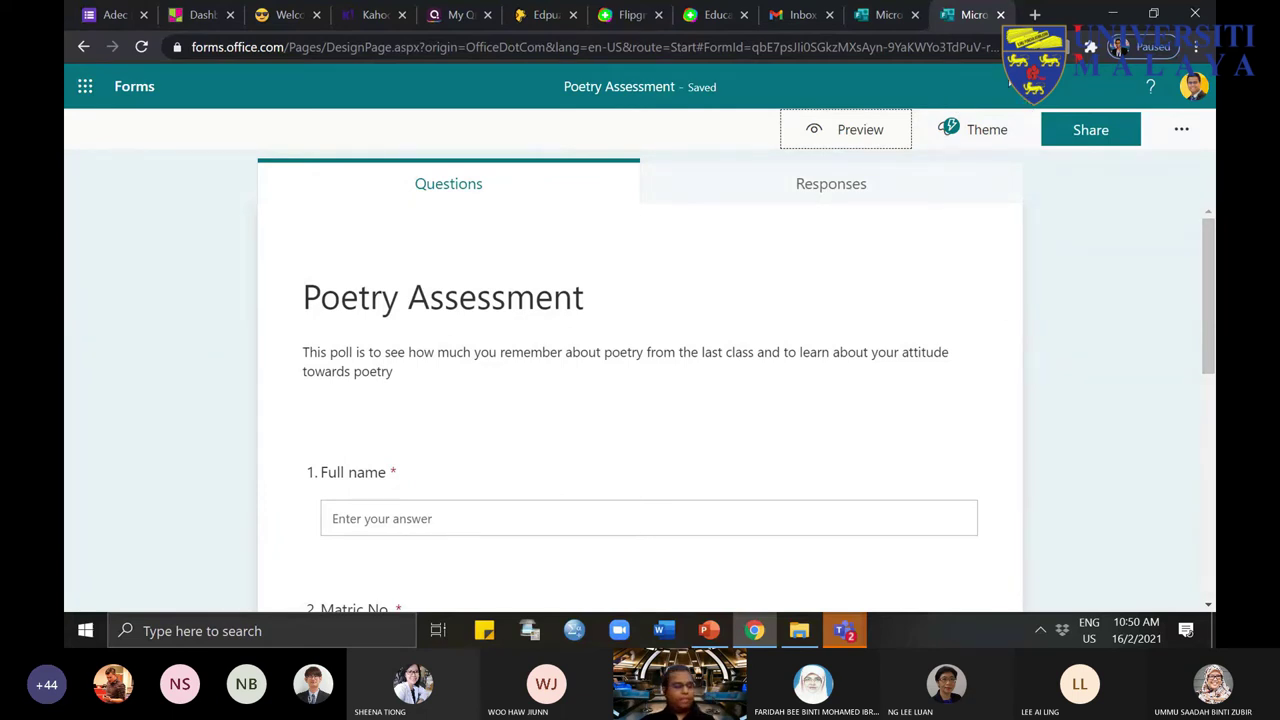
Step: Browse the form themes and apply the blue chalkboard theme with the paint pots
click(1003, 133)
scroll(1162, 318, down, 1)
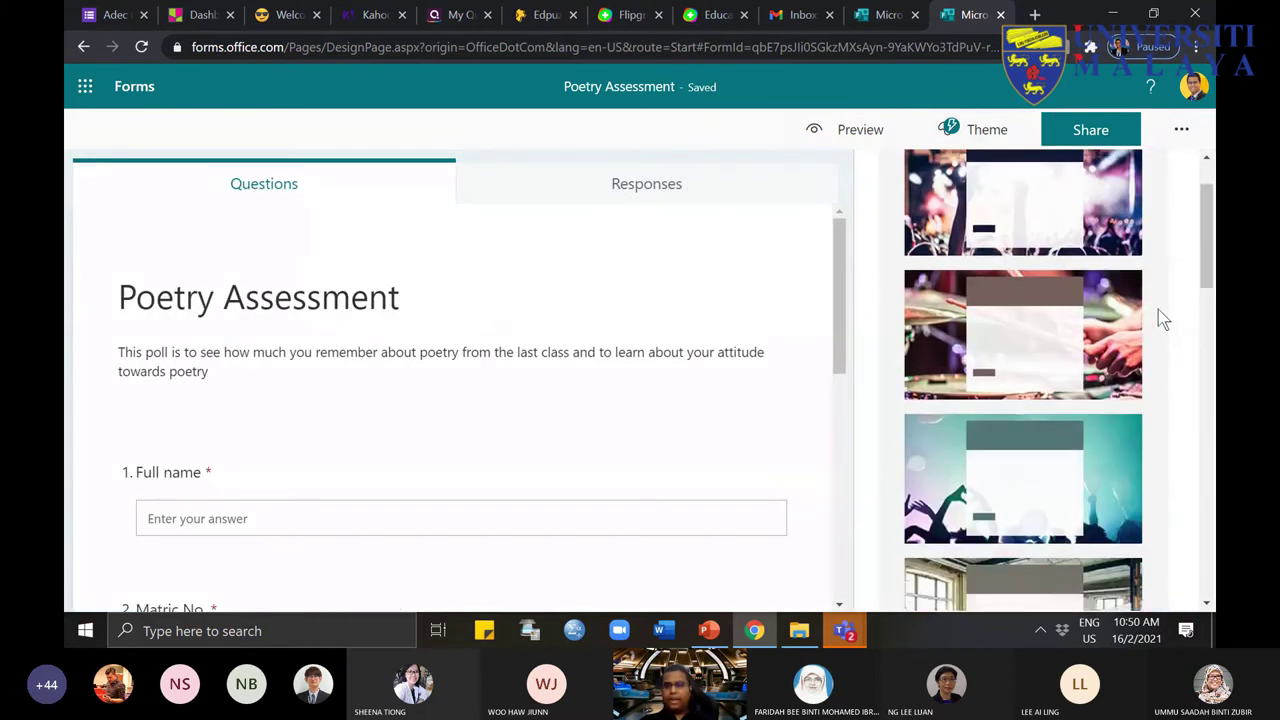
scroll(1138, 300, down, 2)
scroll(1110, 270, up, 2)
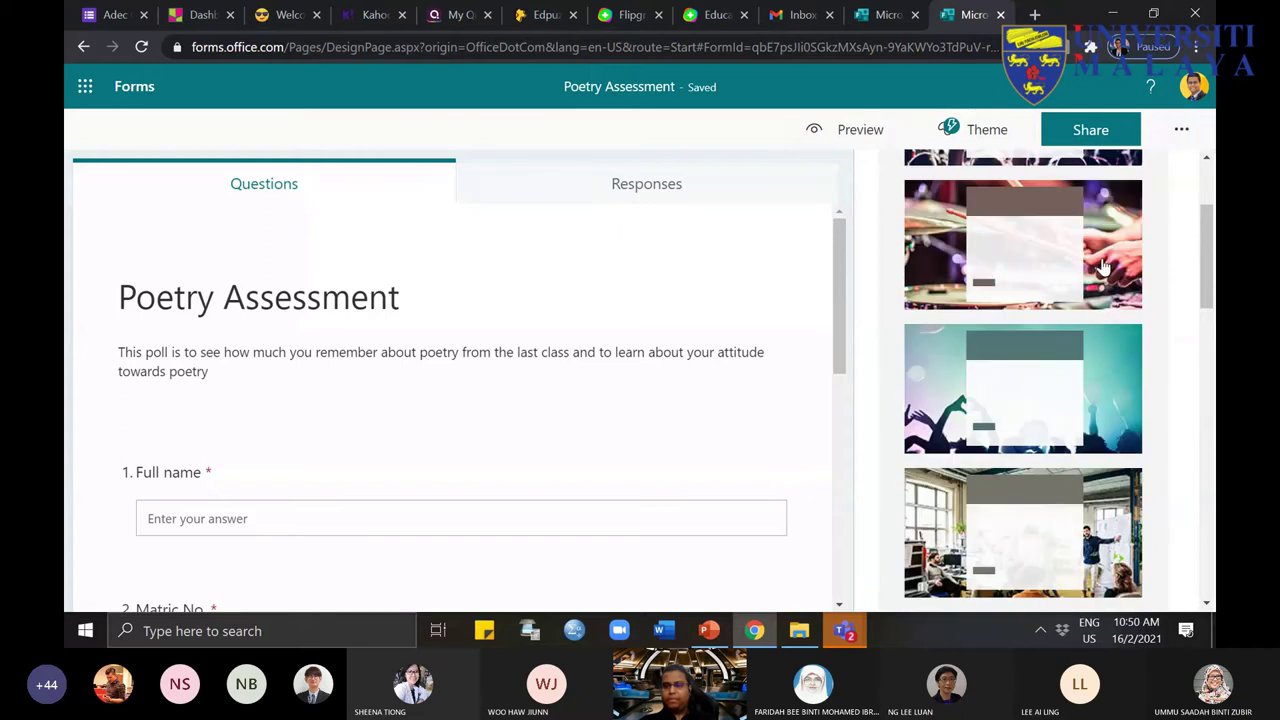
scroll(1105, 265, down, 5)
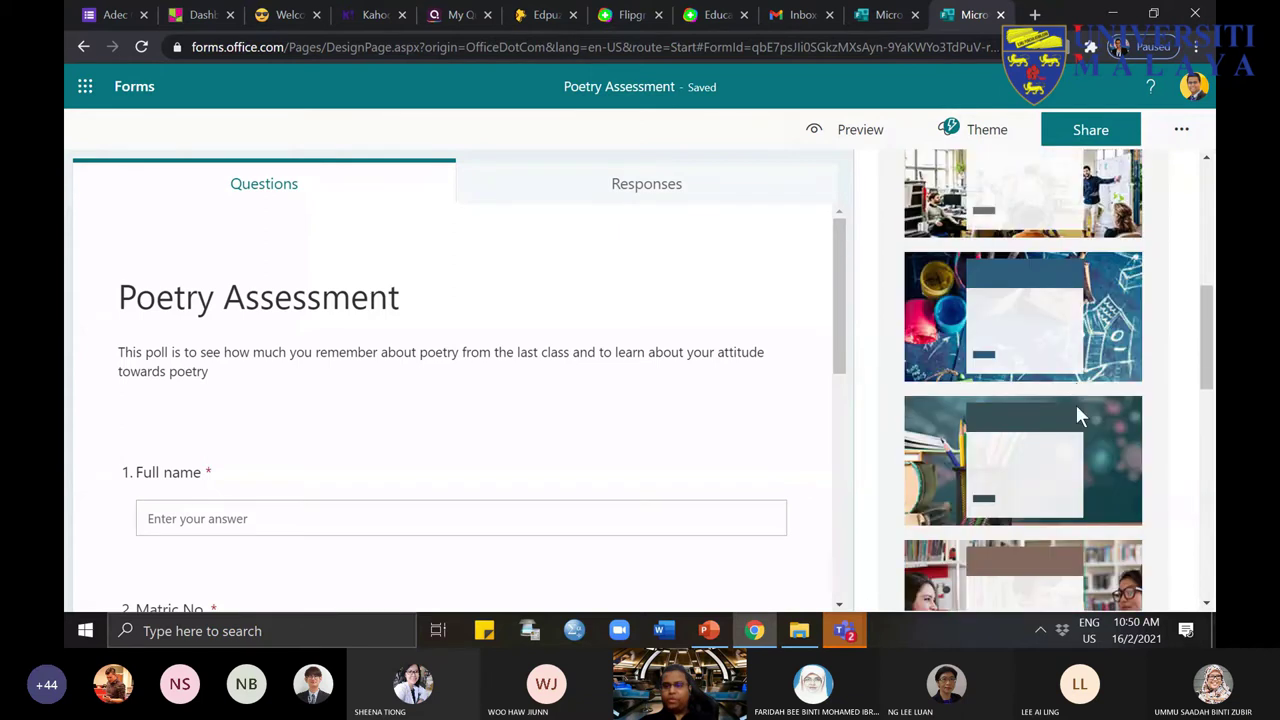
scroll(1120, 430, down, 3)
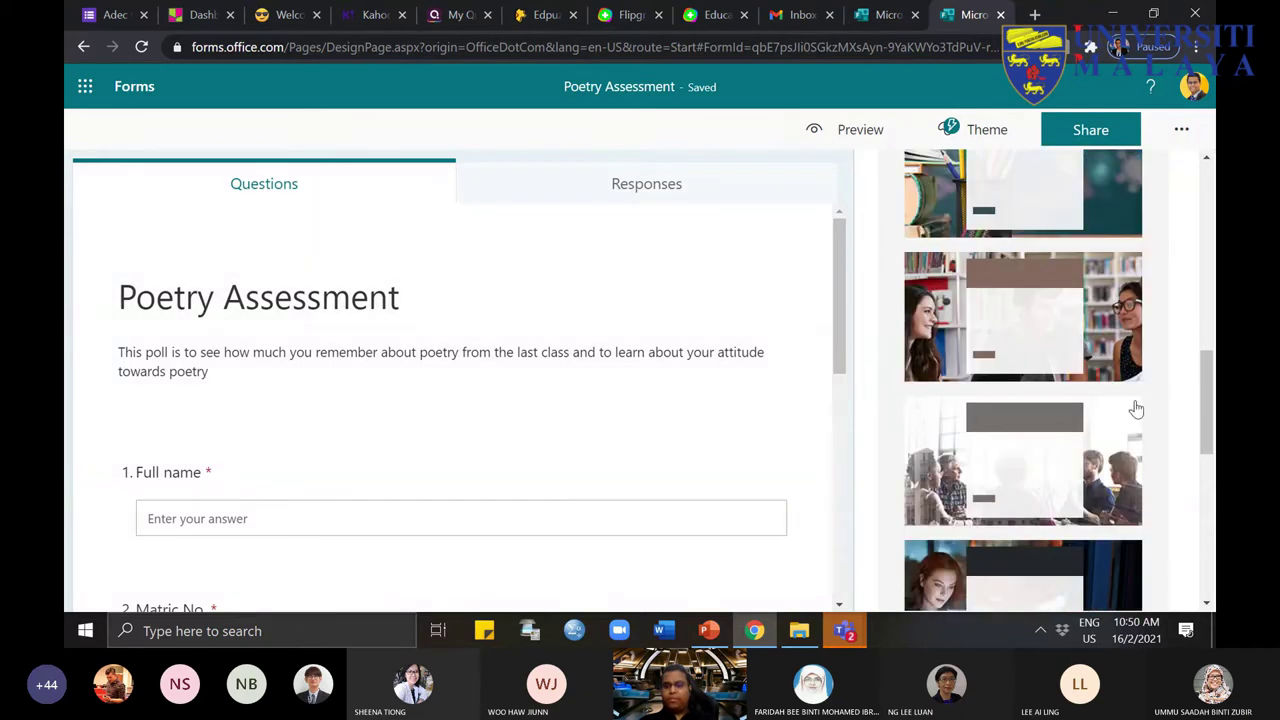
scroll(1113, 483, down, 2)
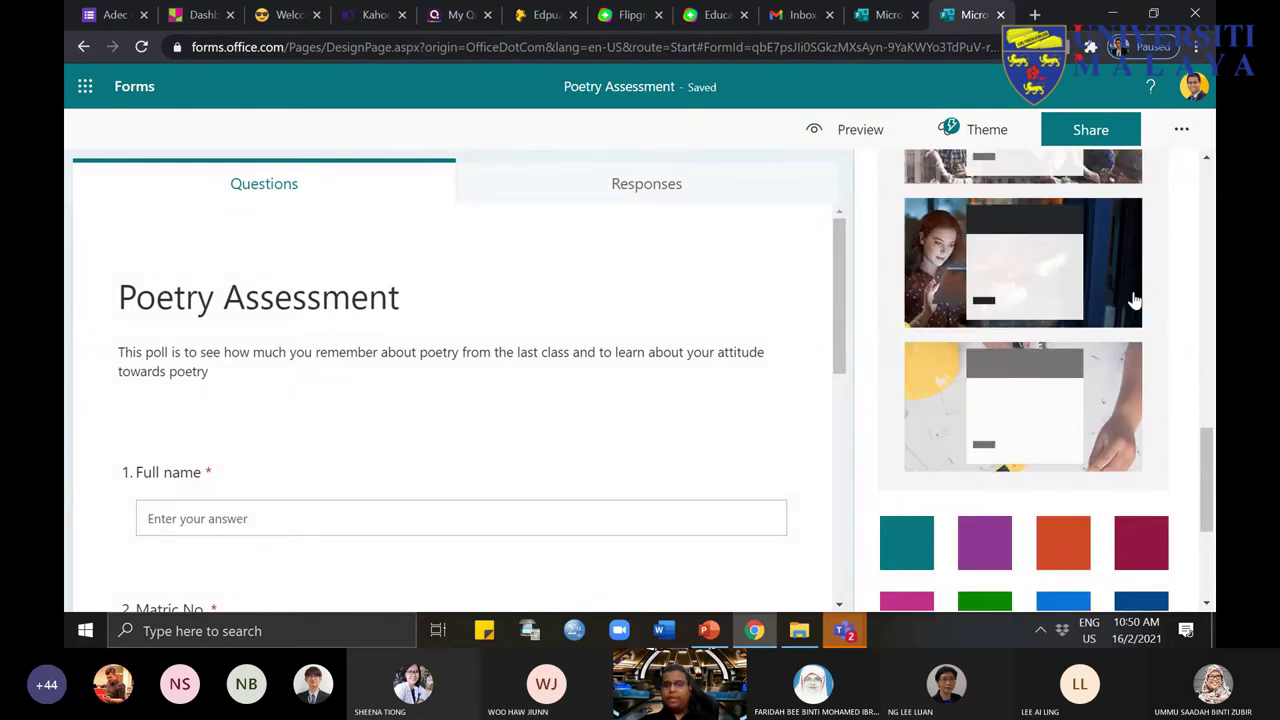
scroll(1100, 376, up, 2)
scroll(1100, 376, up, 3)
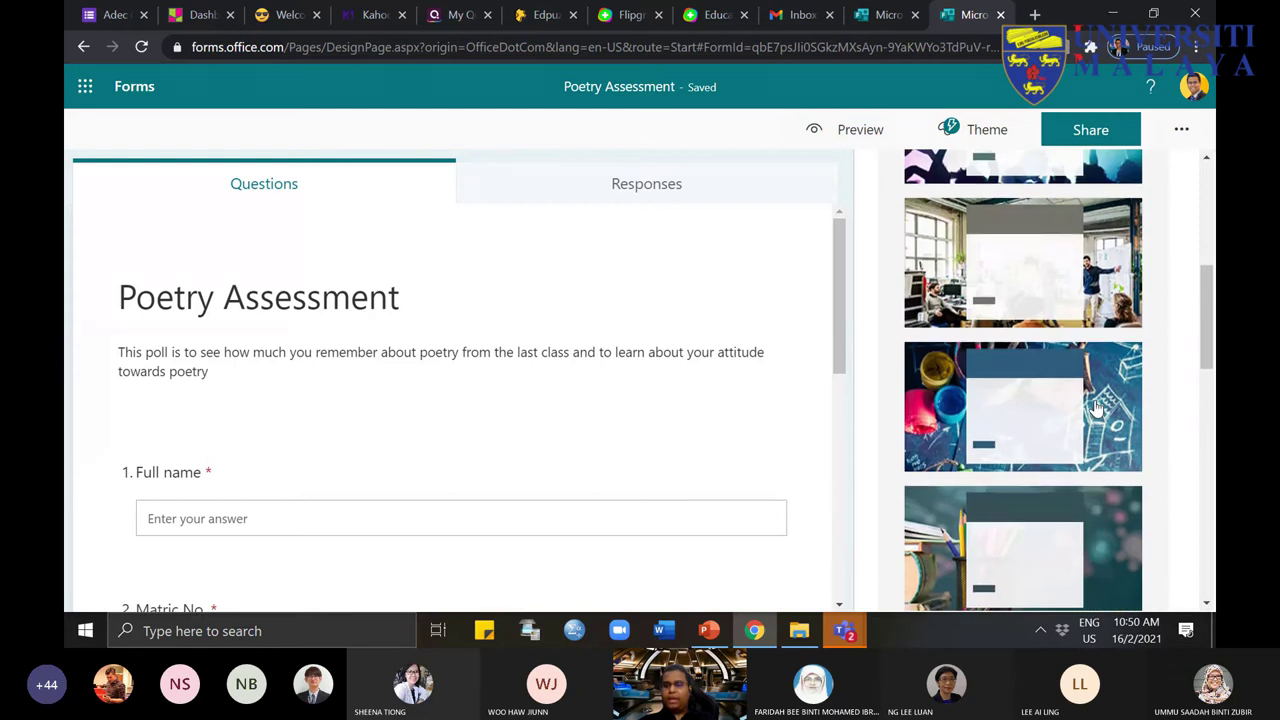
click(1103, 420)
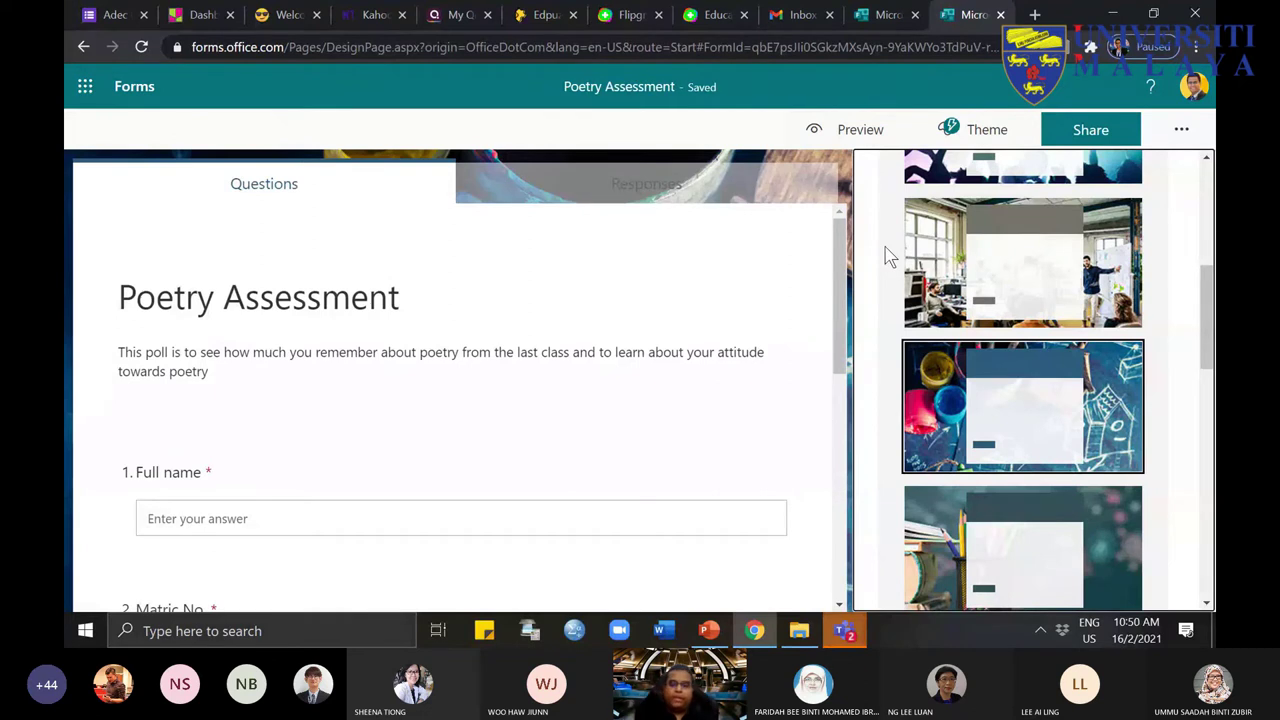
Step: Preview the themed form in the computer layout and examine it from the header to the Submit button
click(845, 138)
scroll(1164, 440, down, 3)
scroll(660, 313, up, 2)
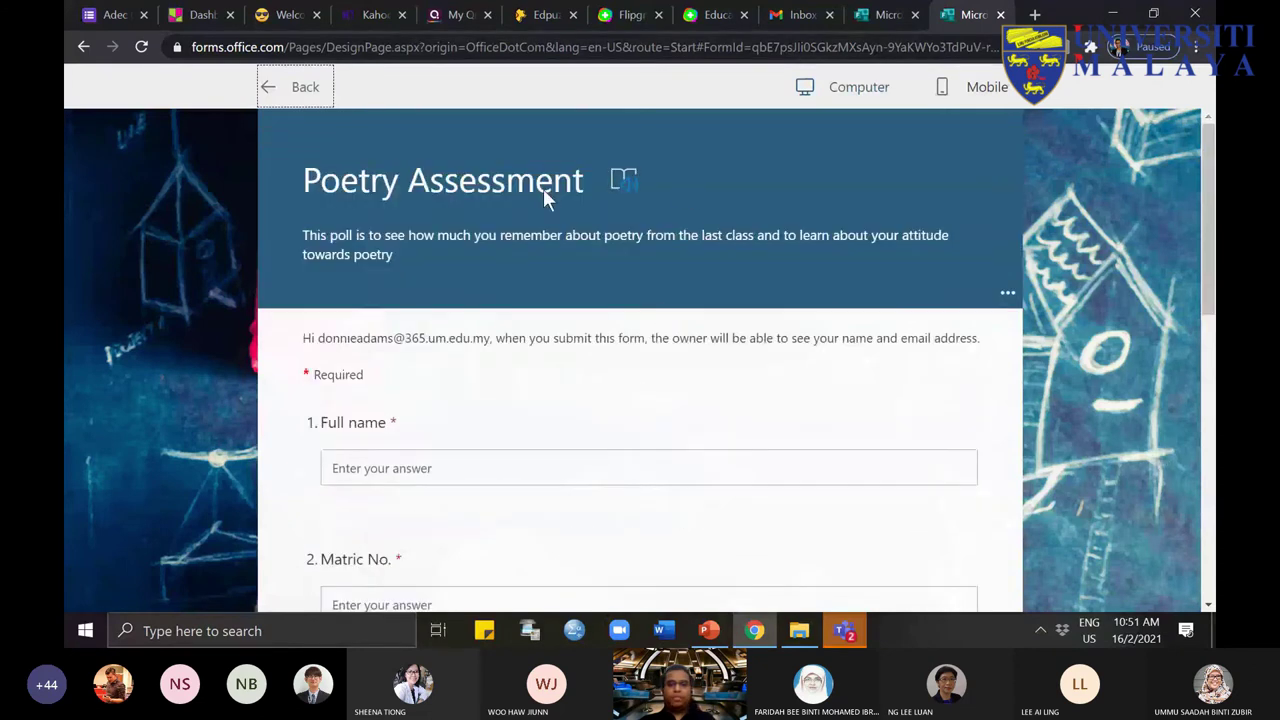
scroll(807, 390, down, 6)
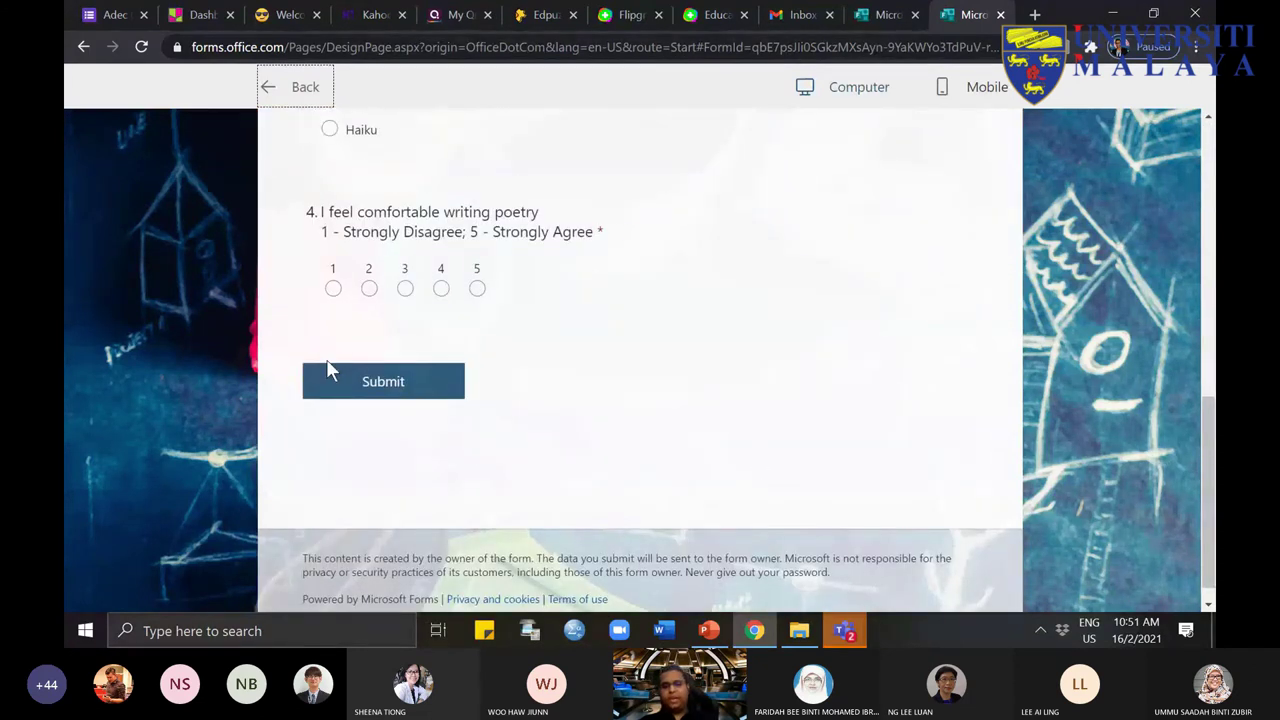
scroll(150, 345, up, 4)
Step: Switch the themed form's preview to the mobile layout and look through its questions
click(1010, 102)
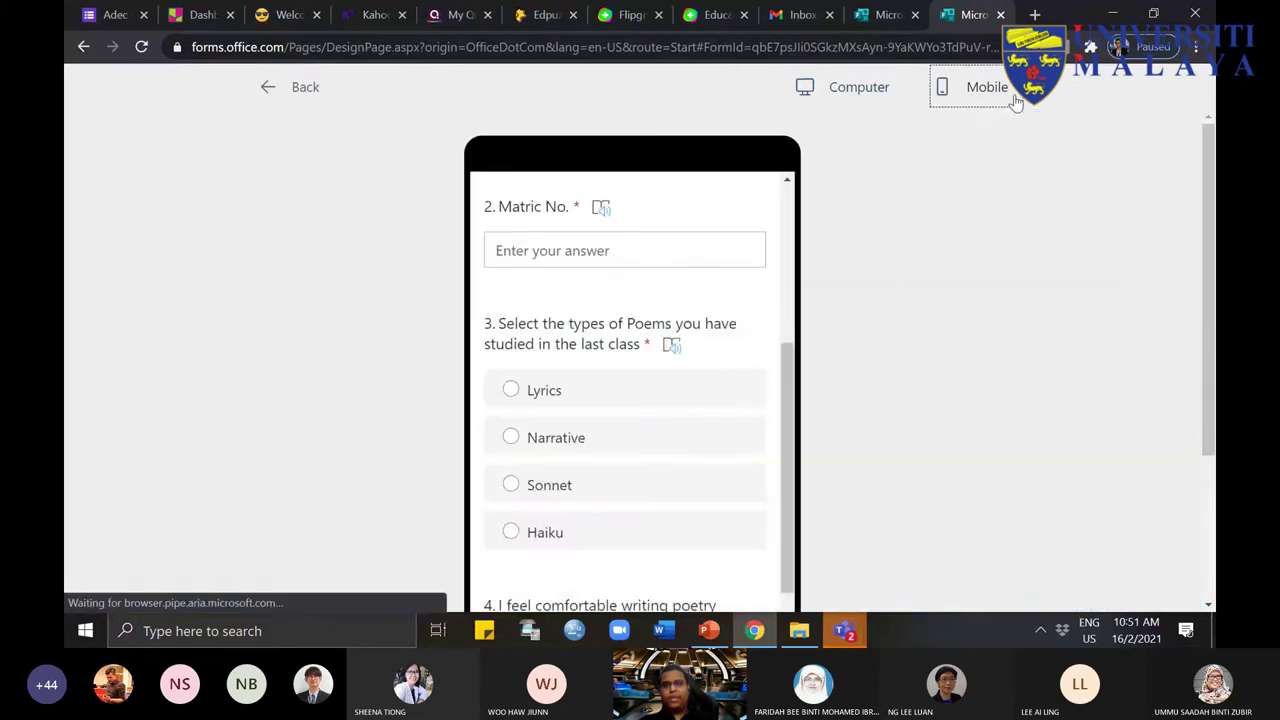
scroll(688, 414, up, 3)
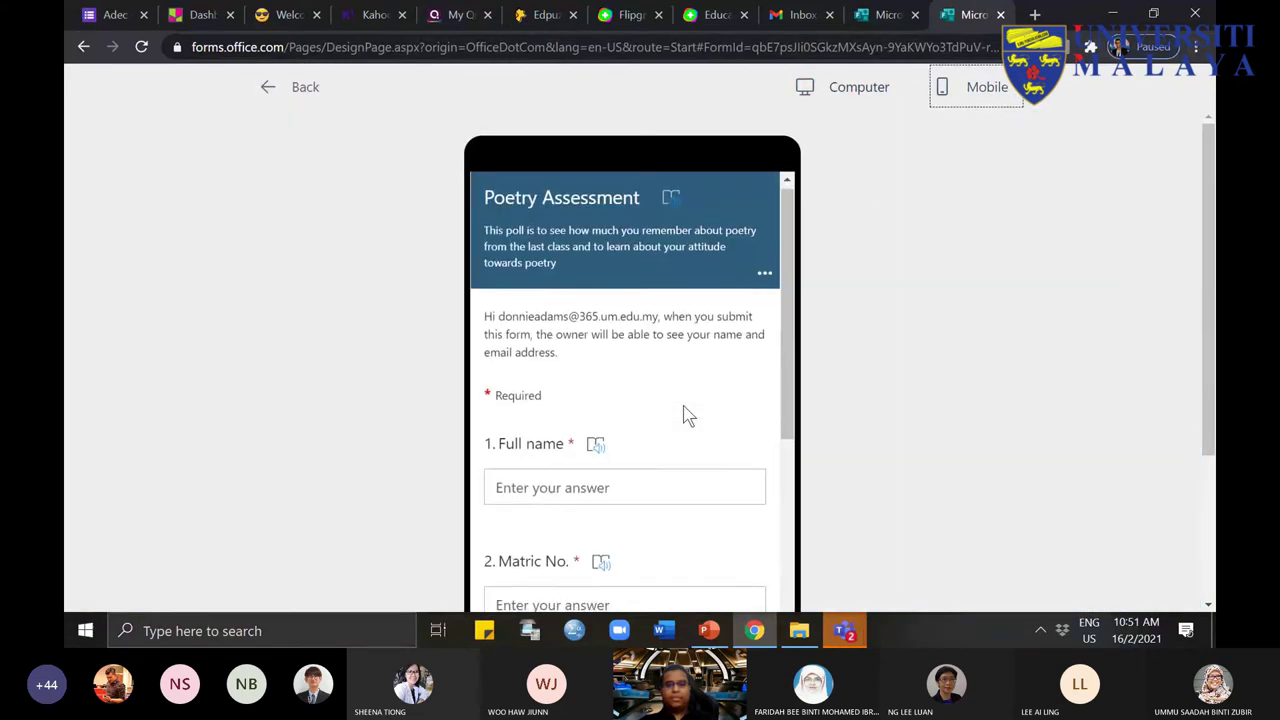
scroll(688, 414, down, 6)
scroll(688, 414, up, 8)
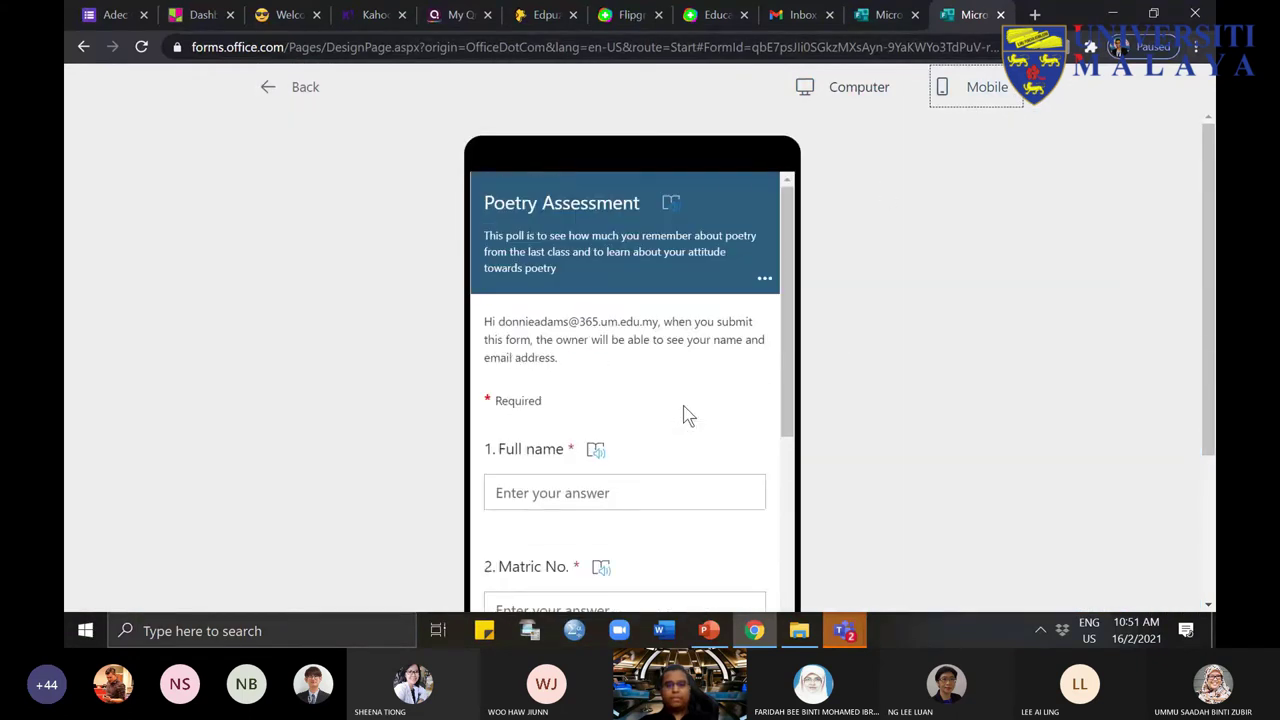
Step: Set the preview back to the computer layout, leave it, and review the themed questions in the editor
click(858, 88)
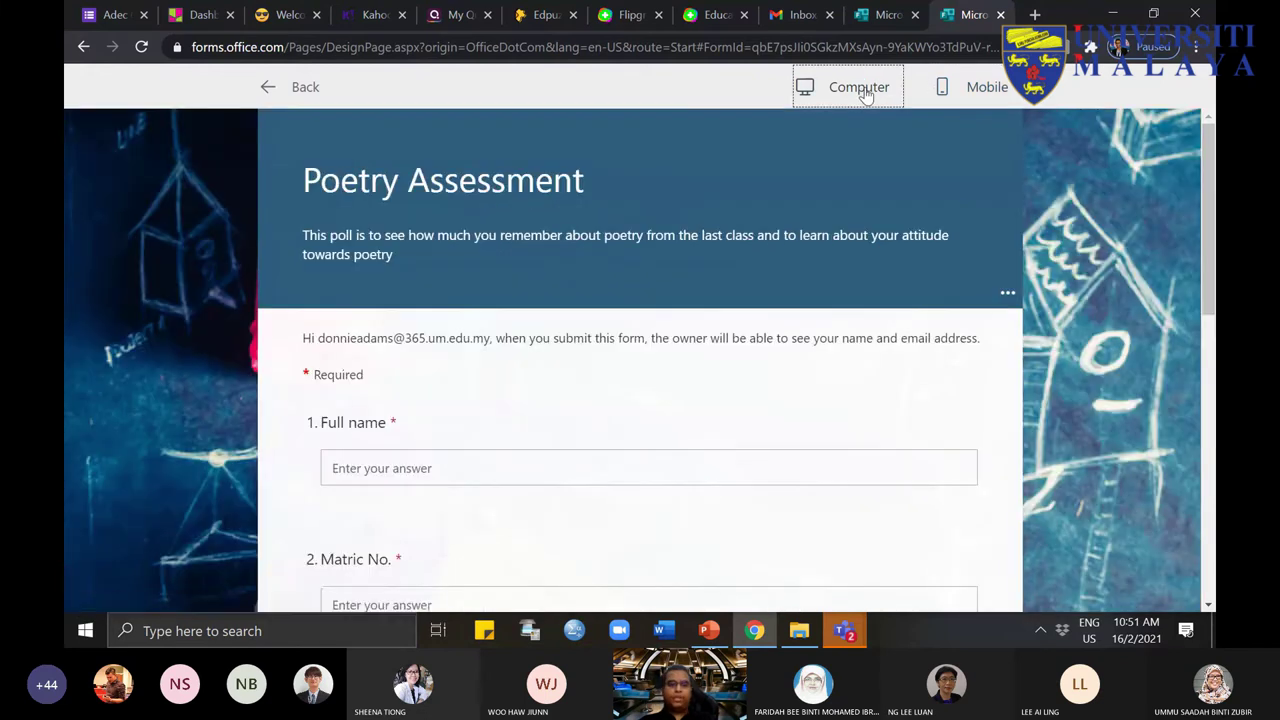
click(268, 89)
scroll(580, 477, down, 3)
scroll(366, 442, up, 3)
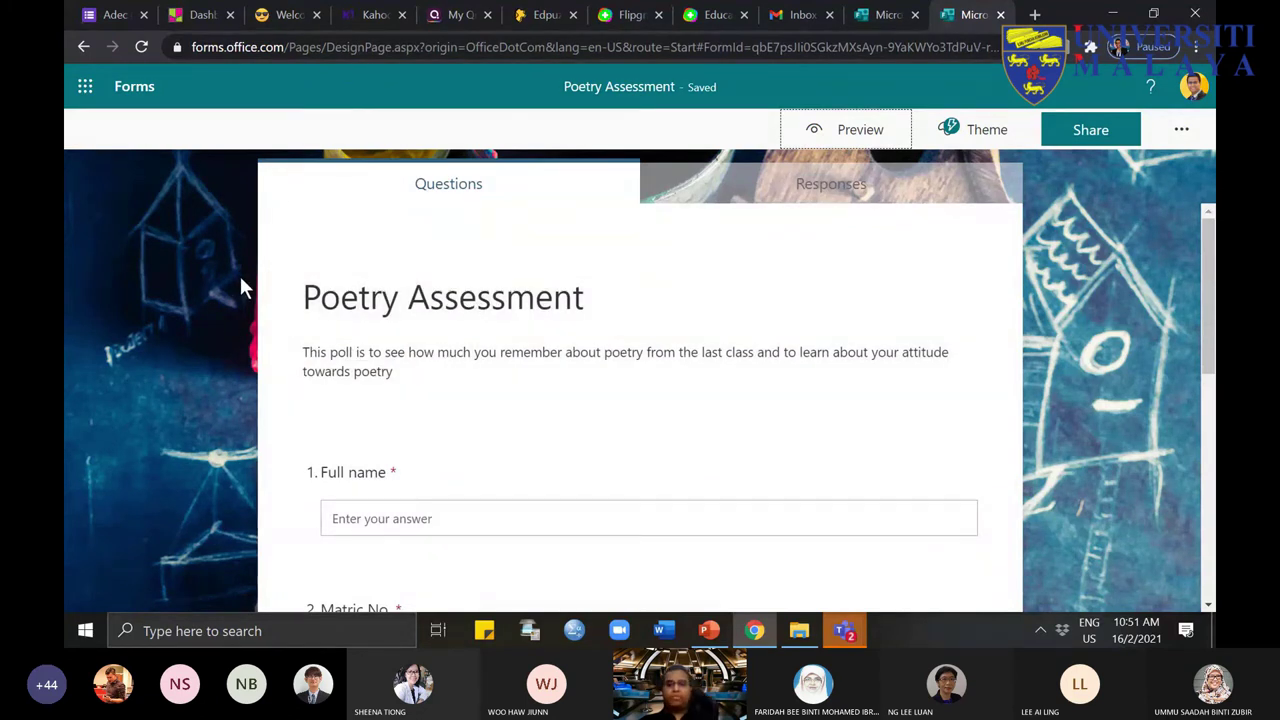
scroll(274, 371, down, 4)
scroll(400, 365, up, 2)
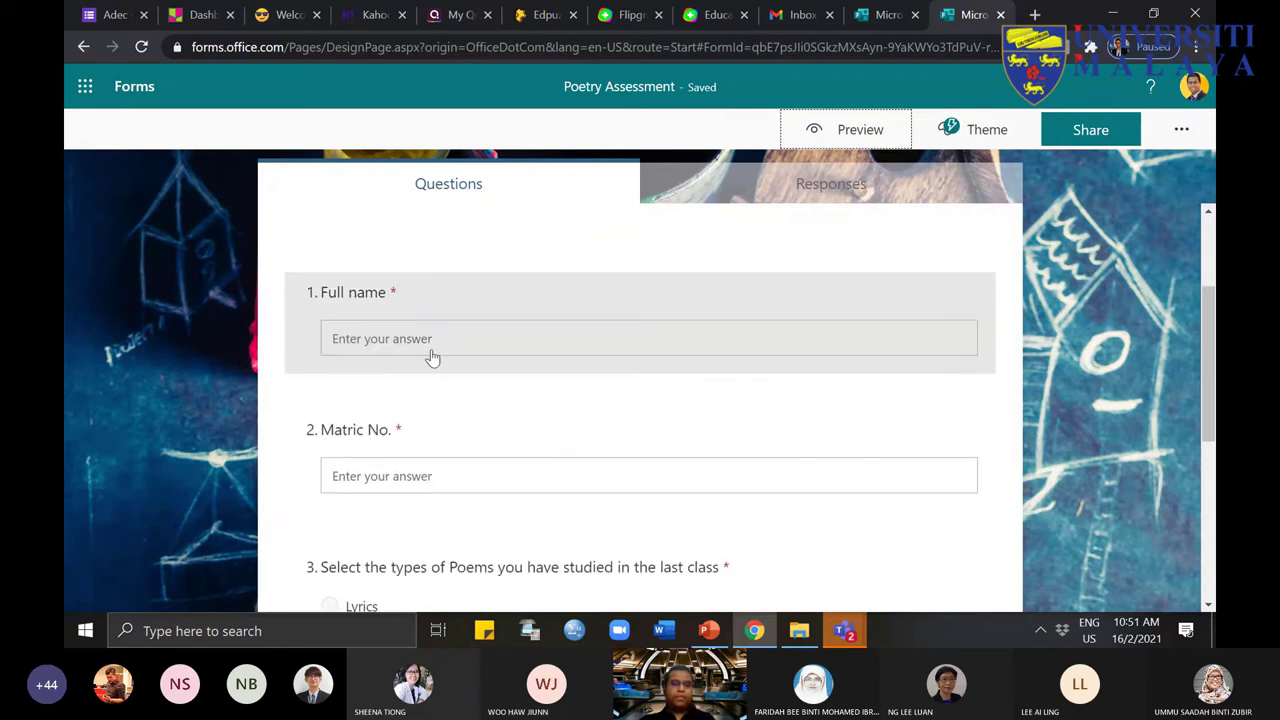
scroll(517, 483, down, 3)
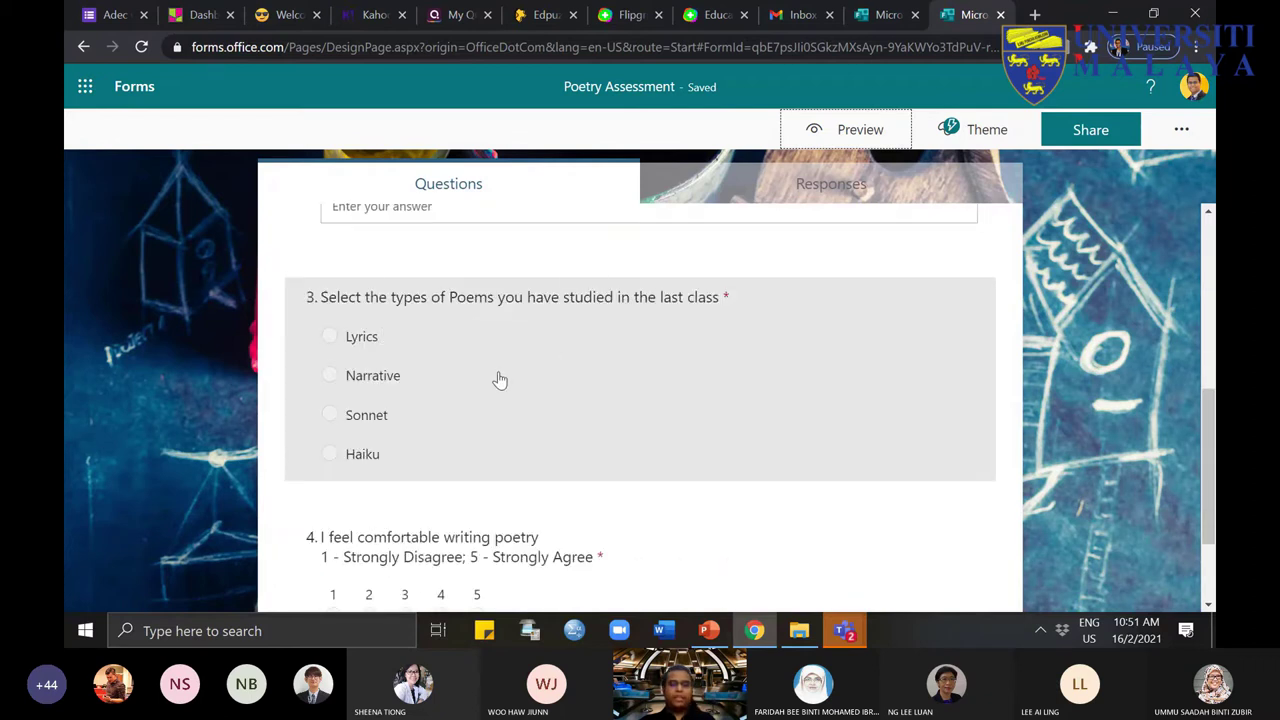
Step: Allow multiple answers for question 3 on the types of poems studied in the last class
scroll(460, 336, down, 2)
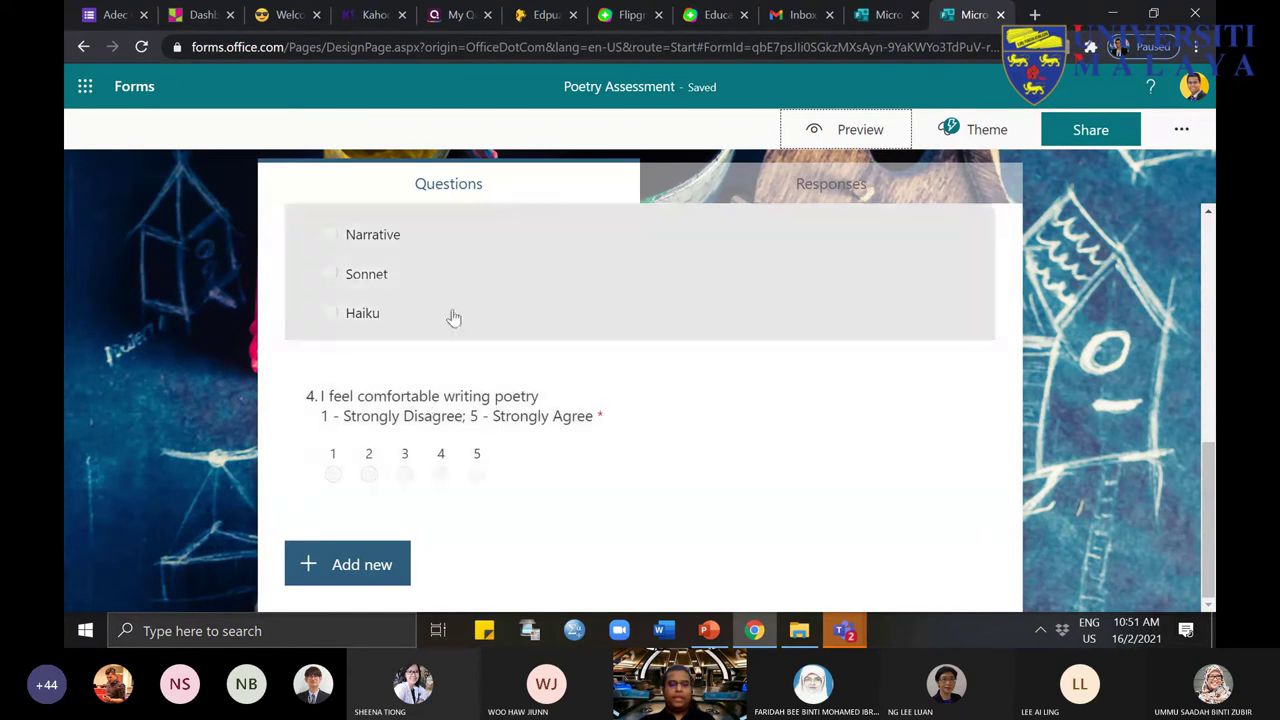
scroll(434, 433, up, 2)
click(445, 352)
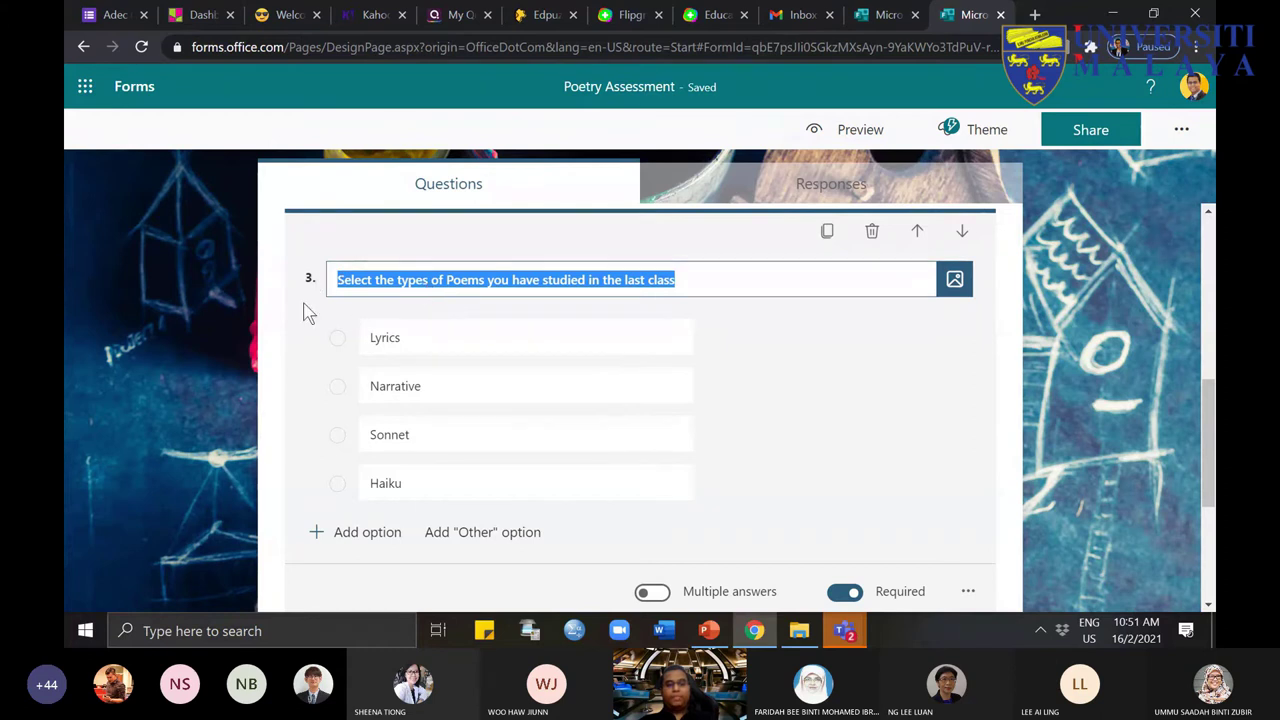
click(430, 280)
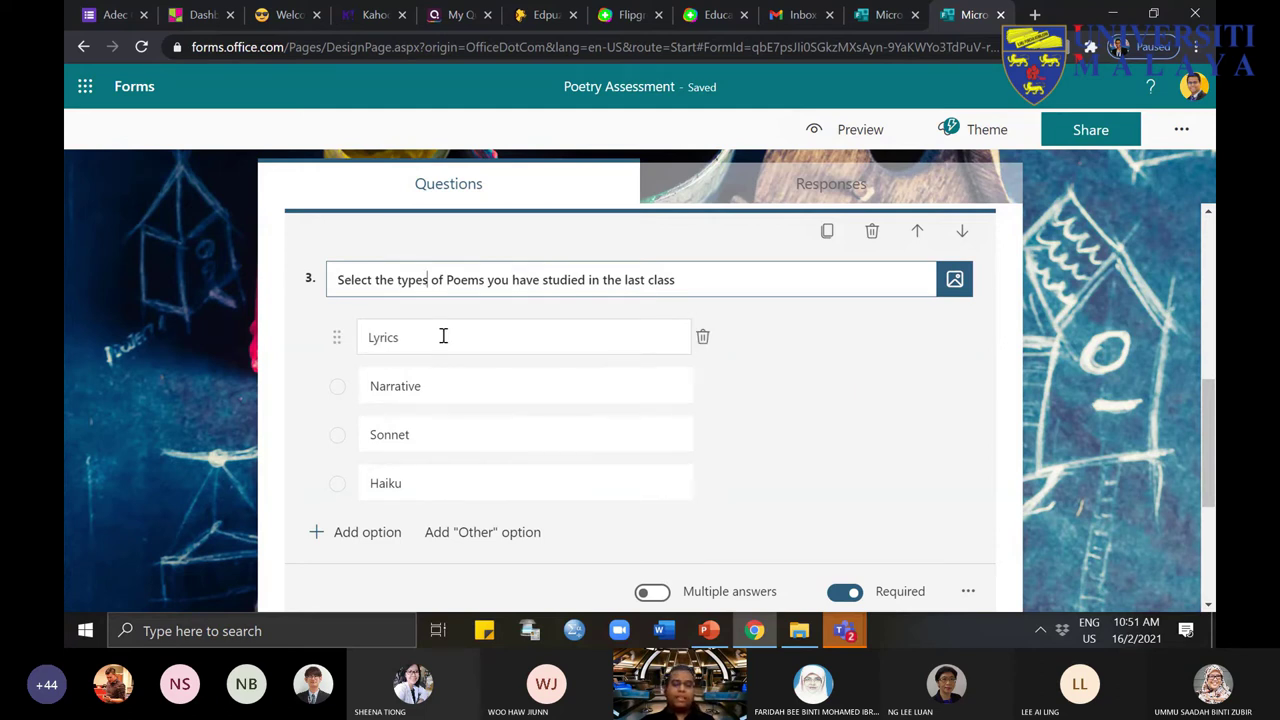
scroll(771, 491, down, 2)
drag(684, 412, 926, 412)
click(663, 420)
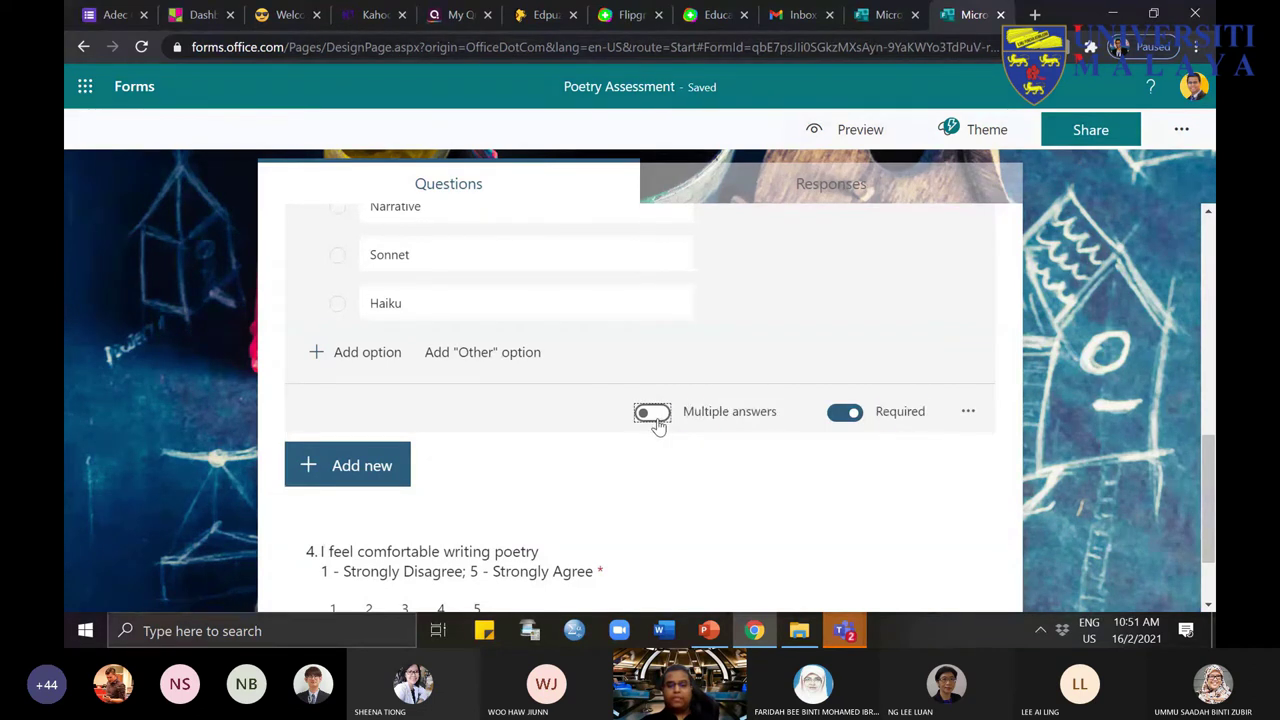
scroll(393, 458, up, 2)
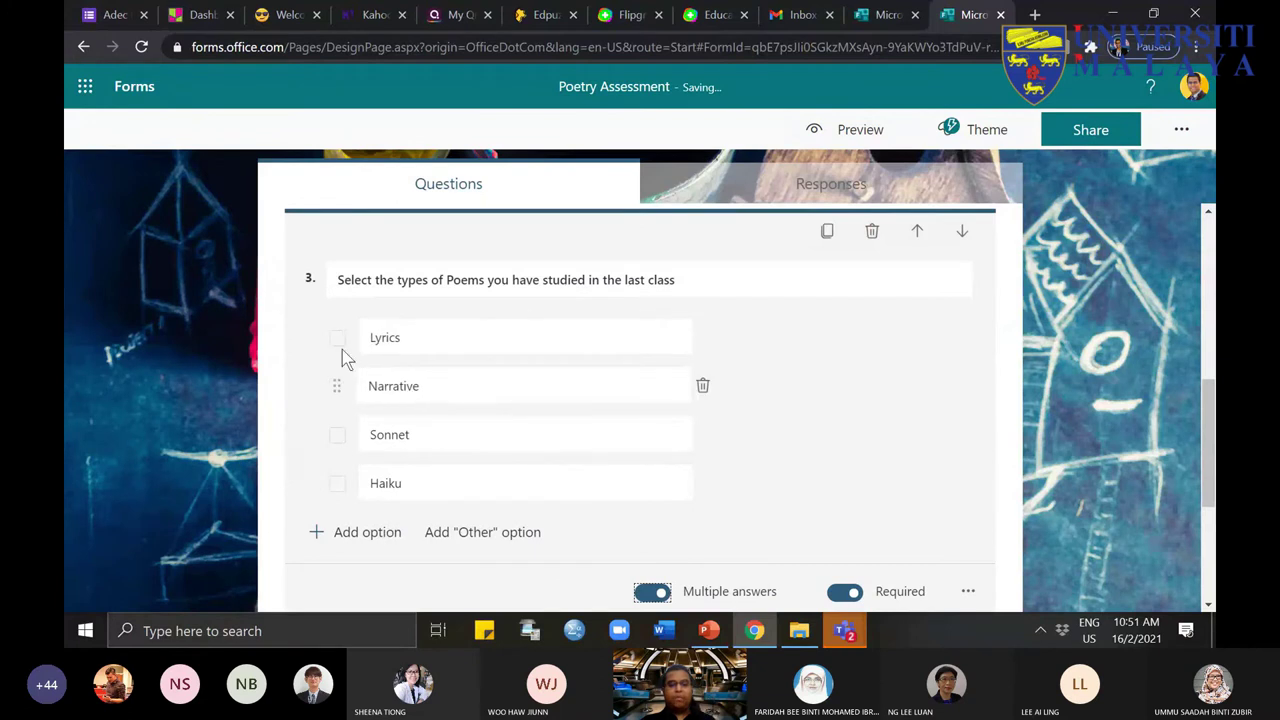
Step: Preview the form and test question 3 by ticking and clearing several poem types, then return to the editor
click(885, 147)
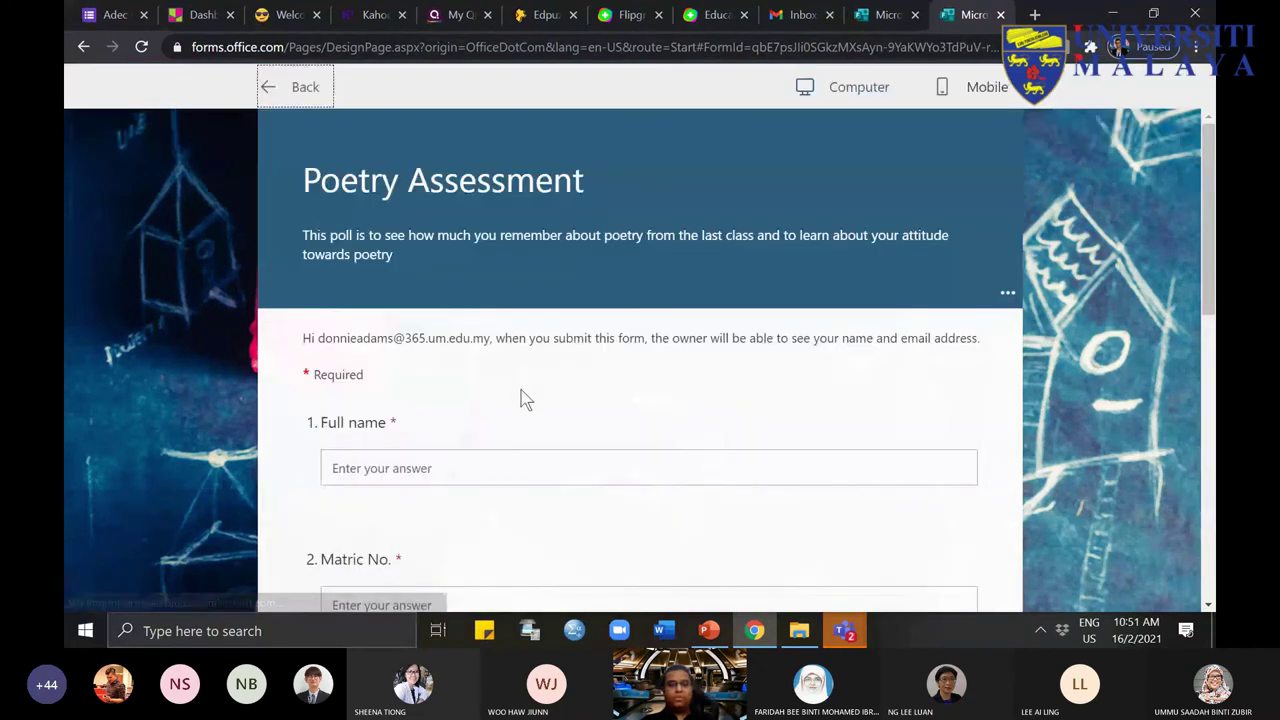
scroll(506, 457, down, 5)
scroll(508, 461, up, 1)
click(329, 286)
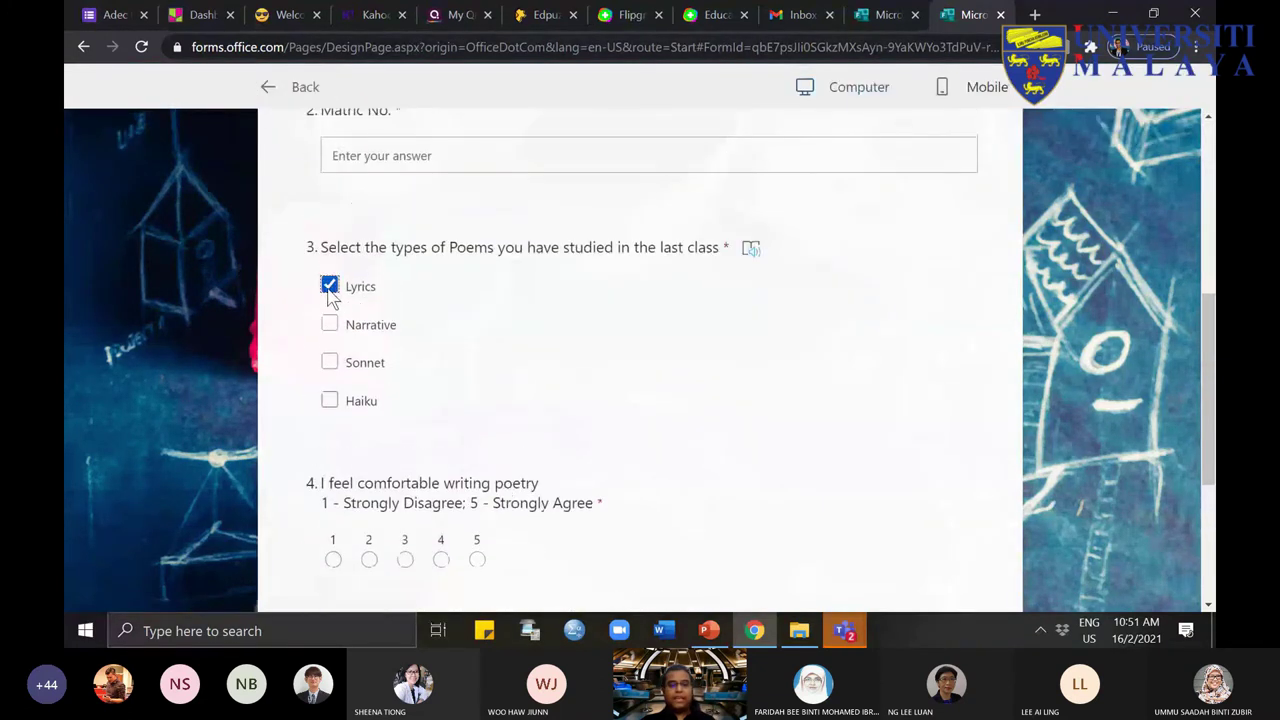
click(330, 324)
click(330, 361)
click(330, 323)
click(330, 286)
click(329, 362)
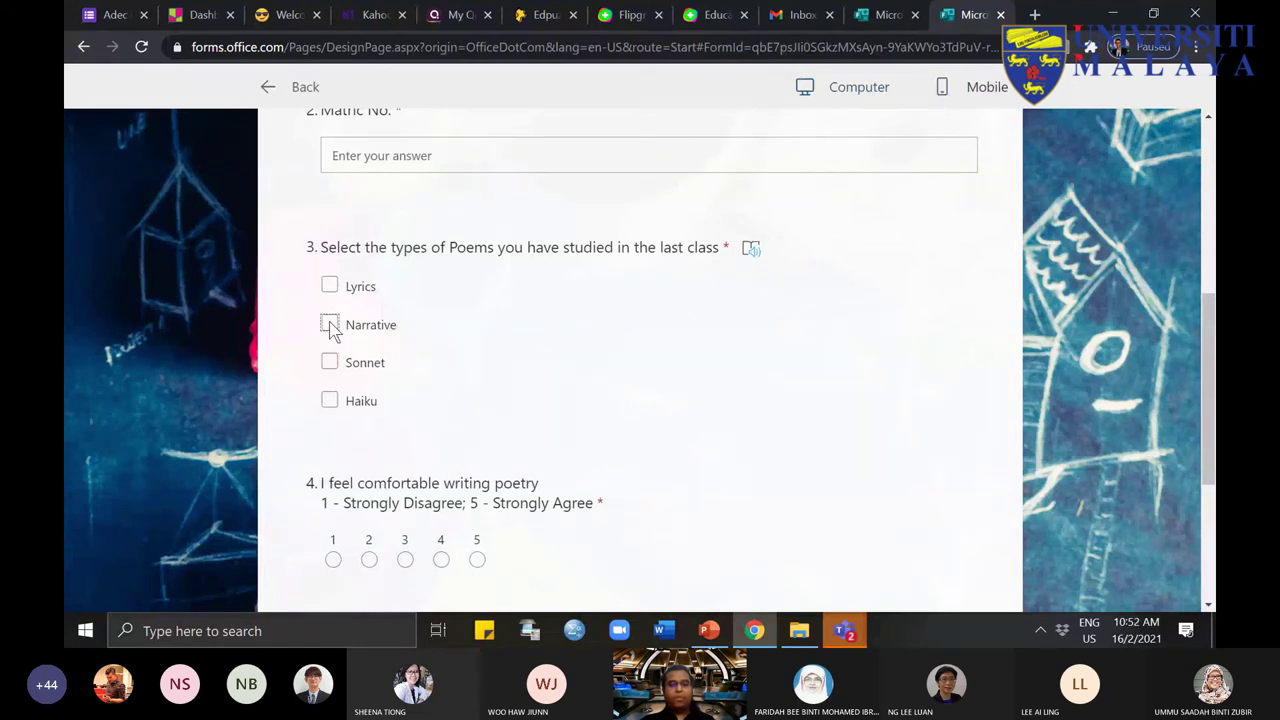
scroll(739, 459, down, 4)
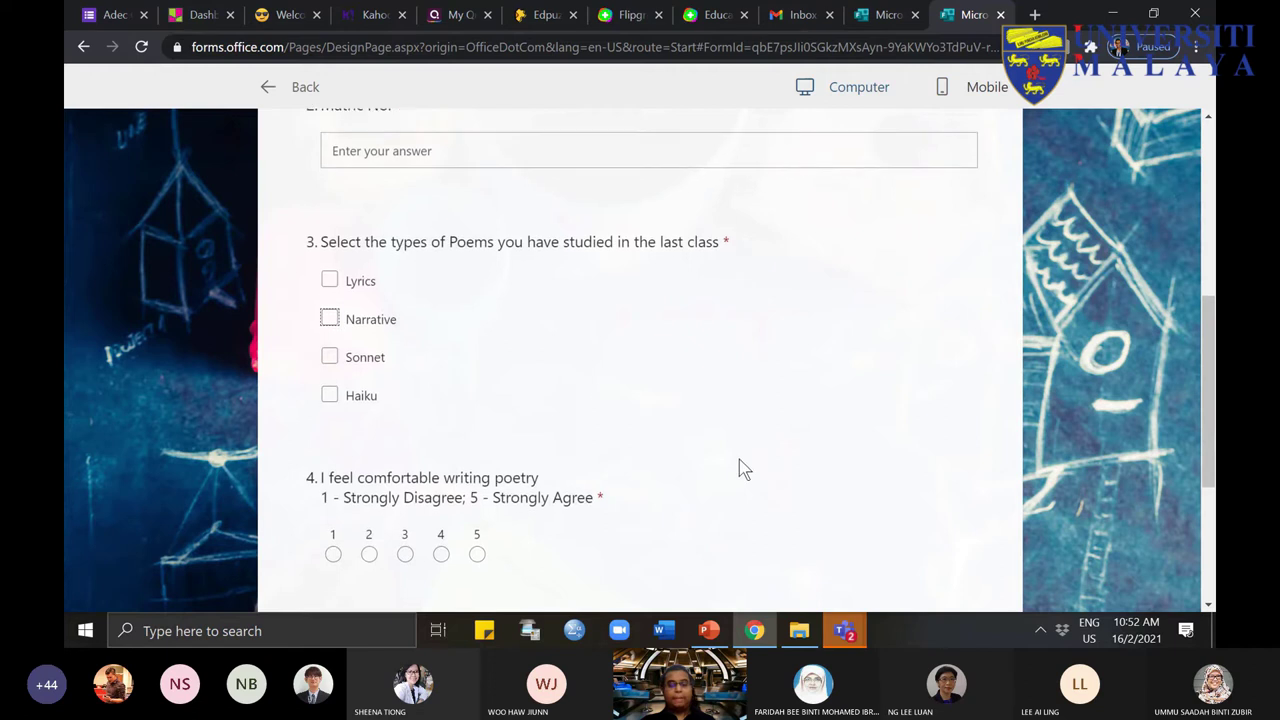
scroll(851, 163, up, 4)
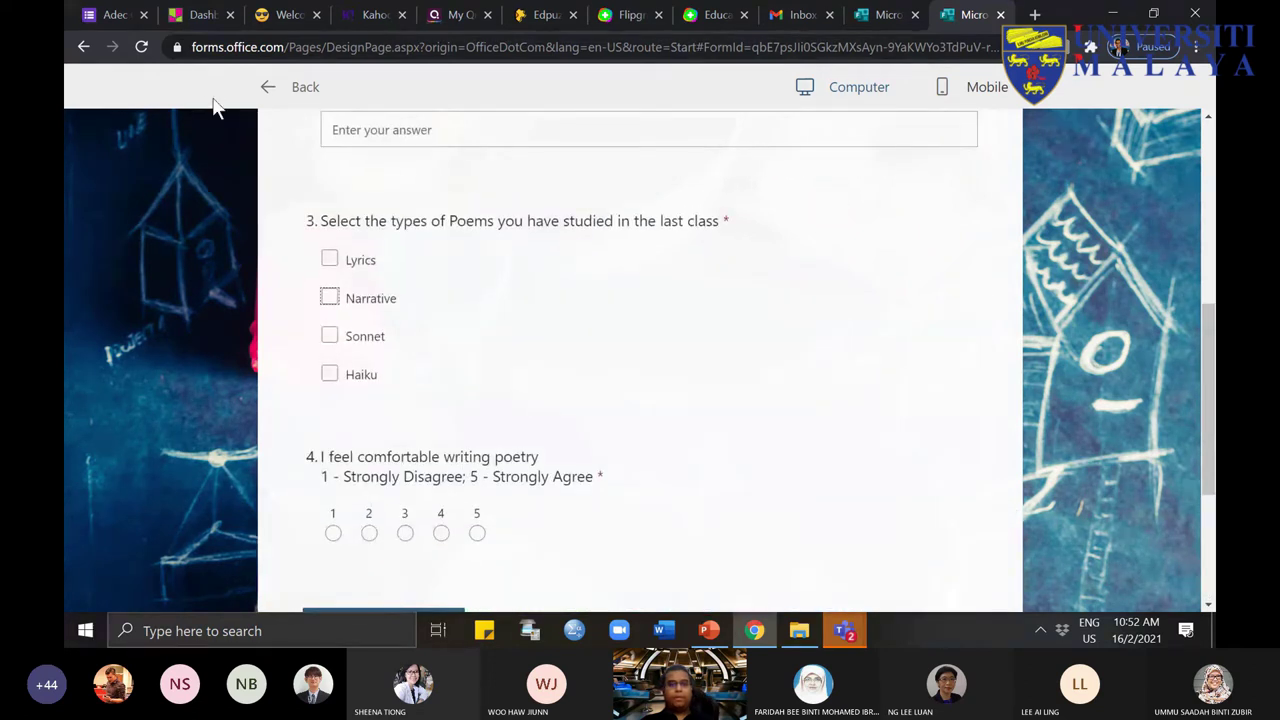
click(265, 87)
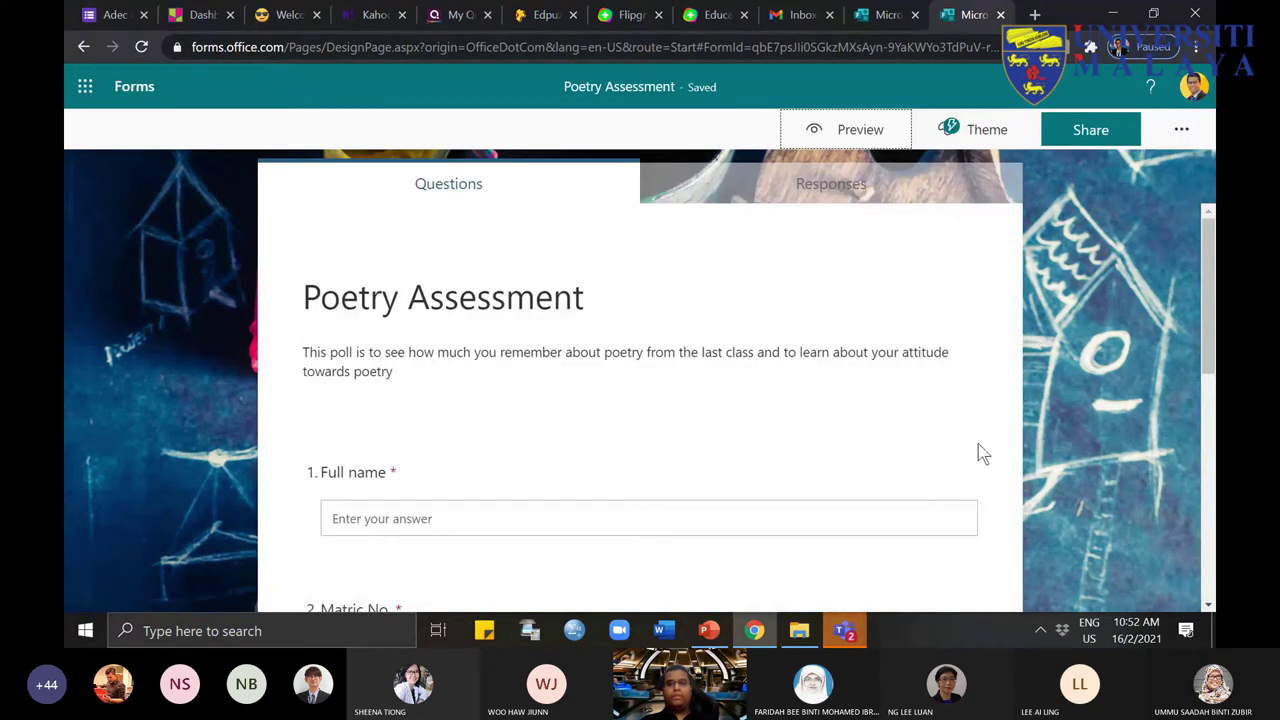
Step: Open the image insertion options for the form title "Poetry Assessment"
click(612, 340)
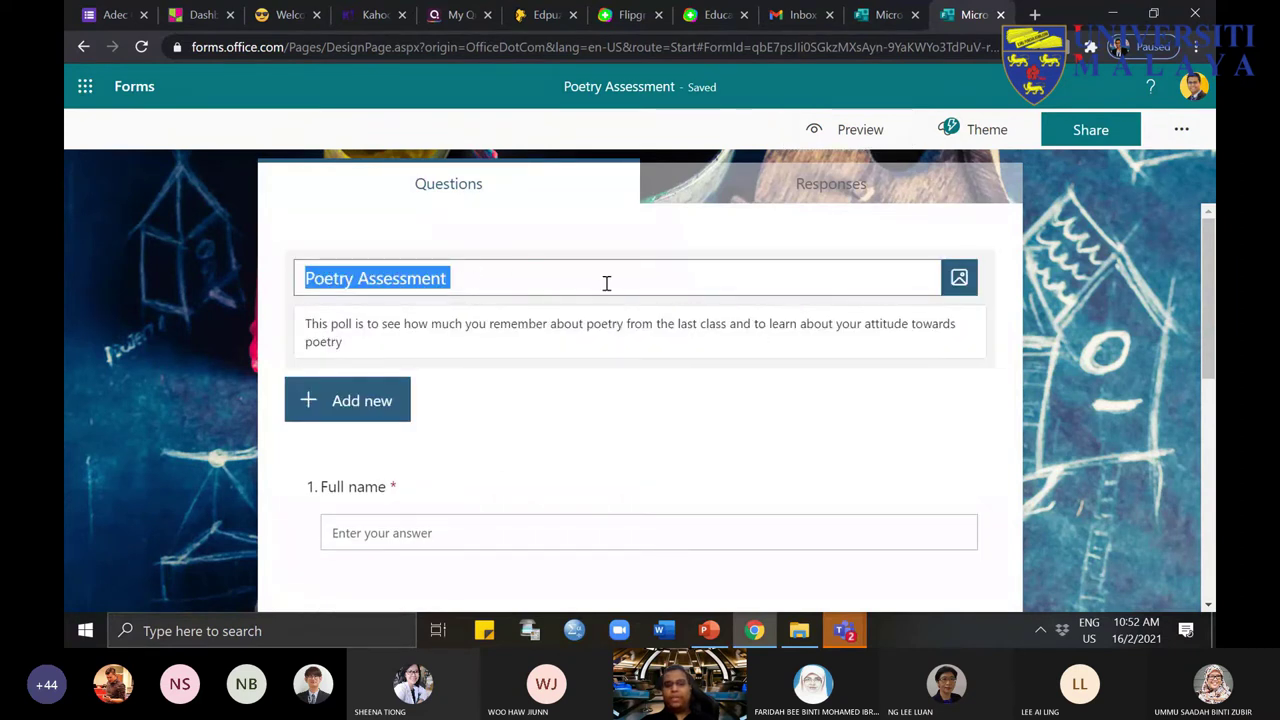
click(960, 281)
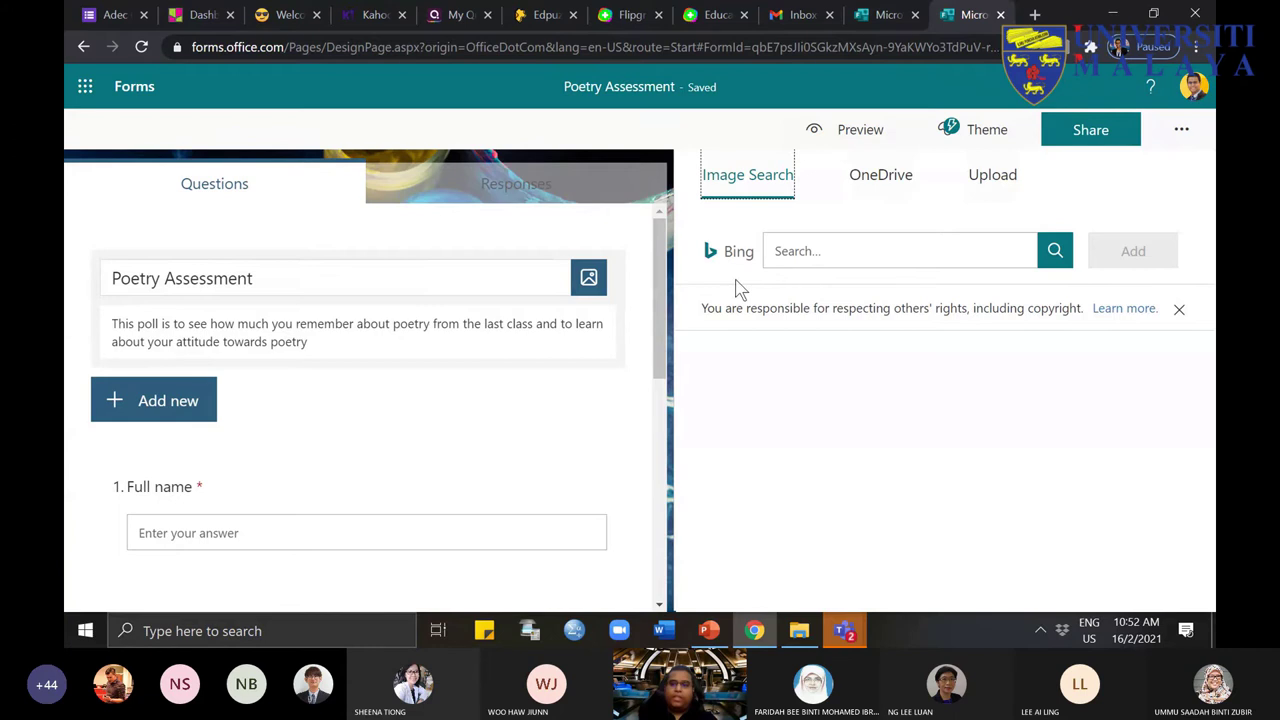
click(990, 198)
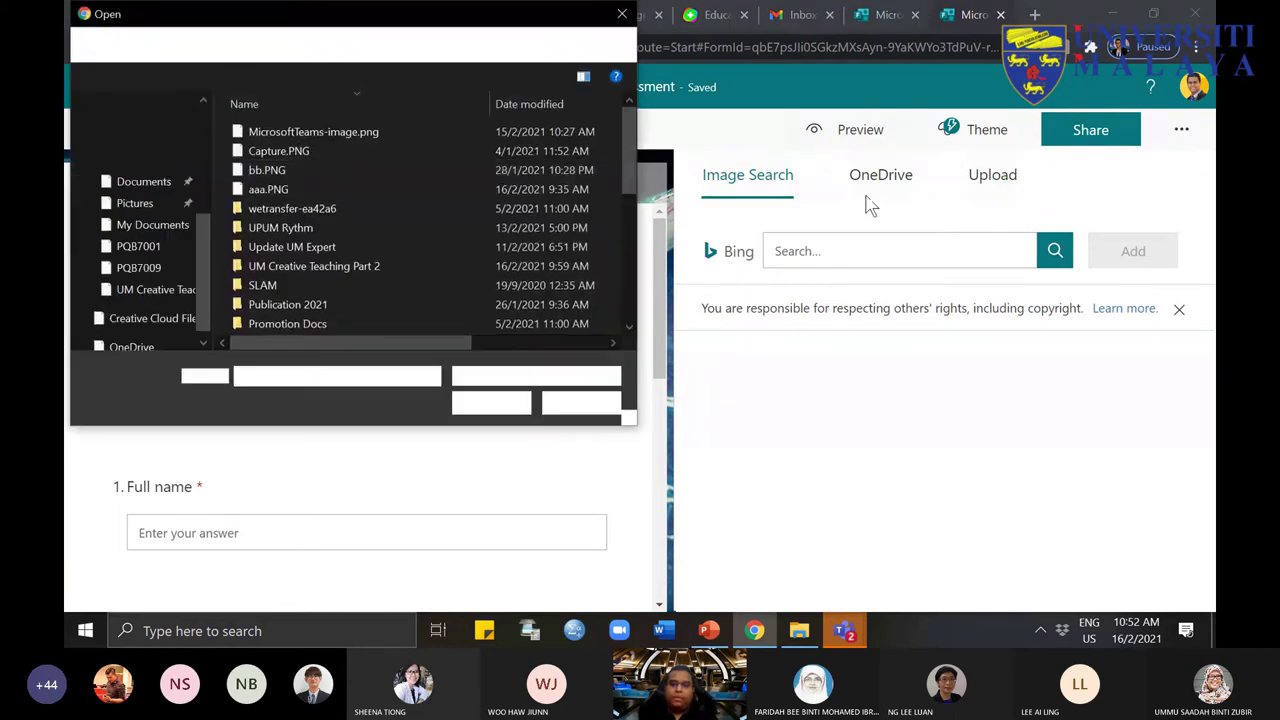
click(566, 400)
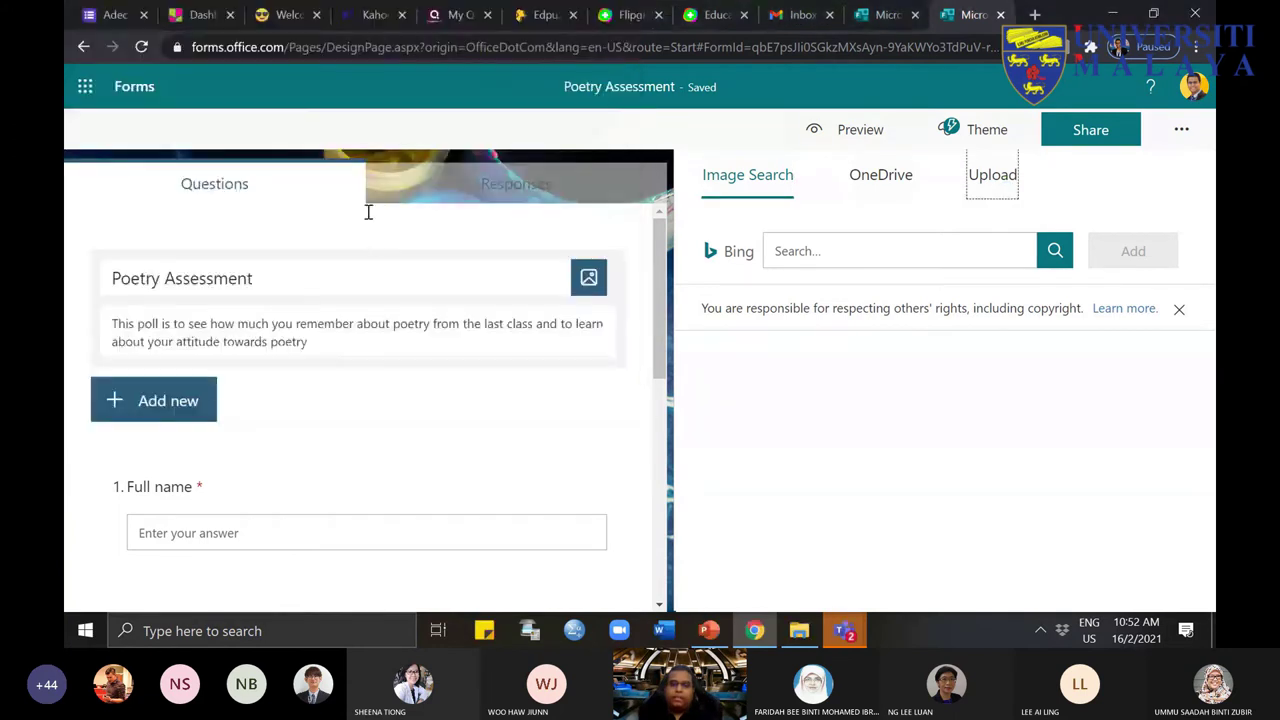
click(1012, 186)
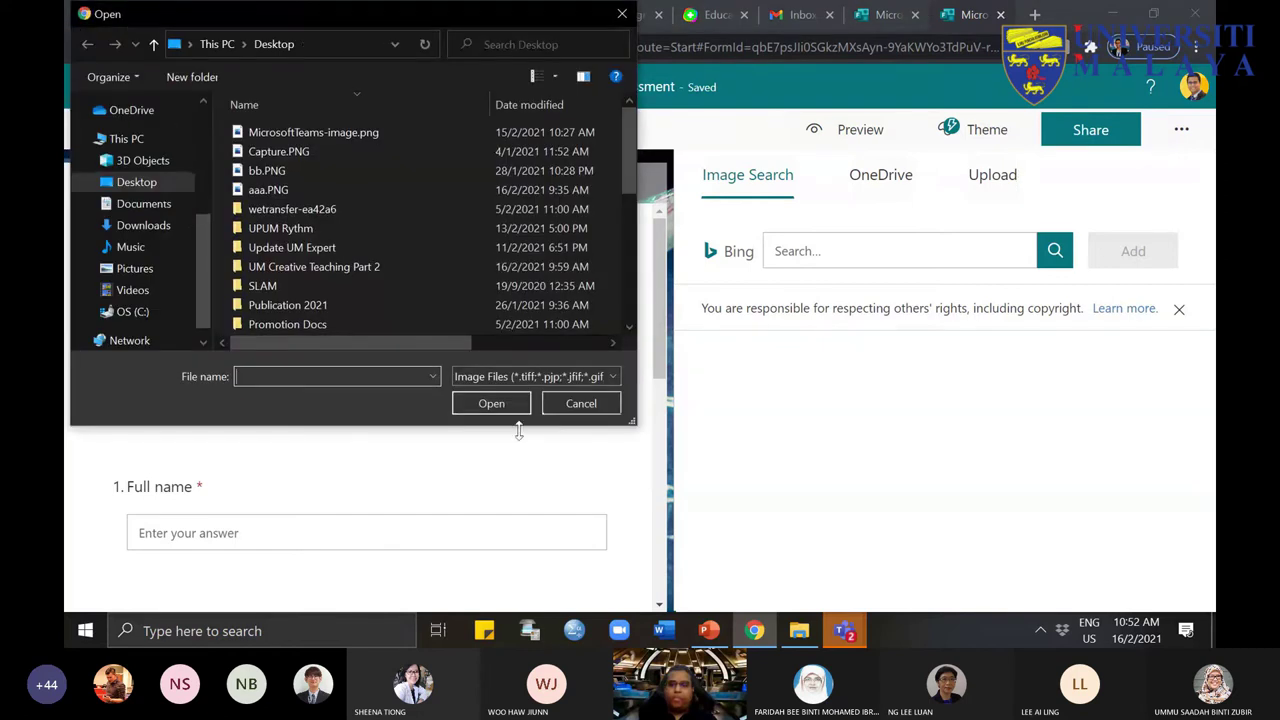
click(575, 403)
click(772, 186)
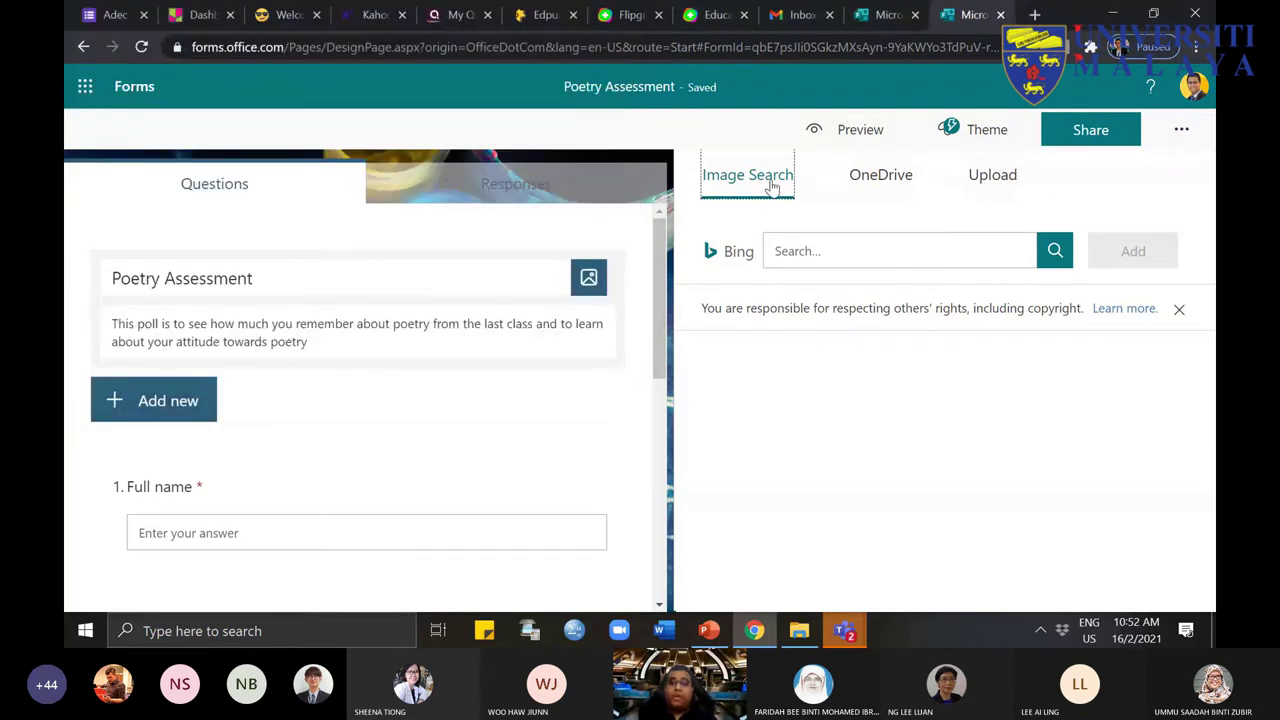
Step: Search Bing images for "poetry" and add the 600x400 picture of red petals on a book page to the form title
click(846, 254)
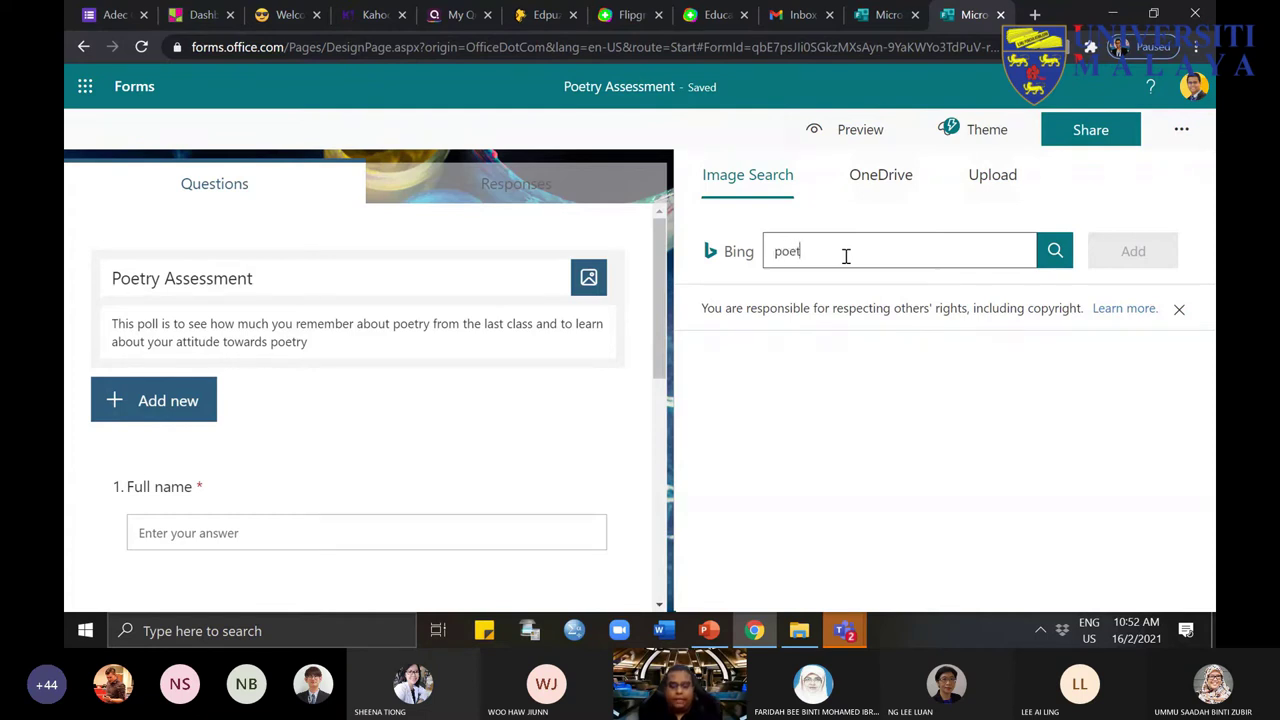
drag(723, 252, 737, 252)
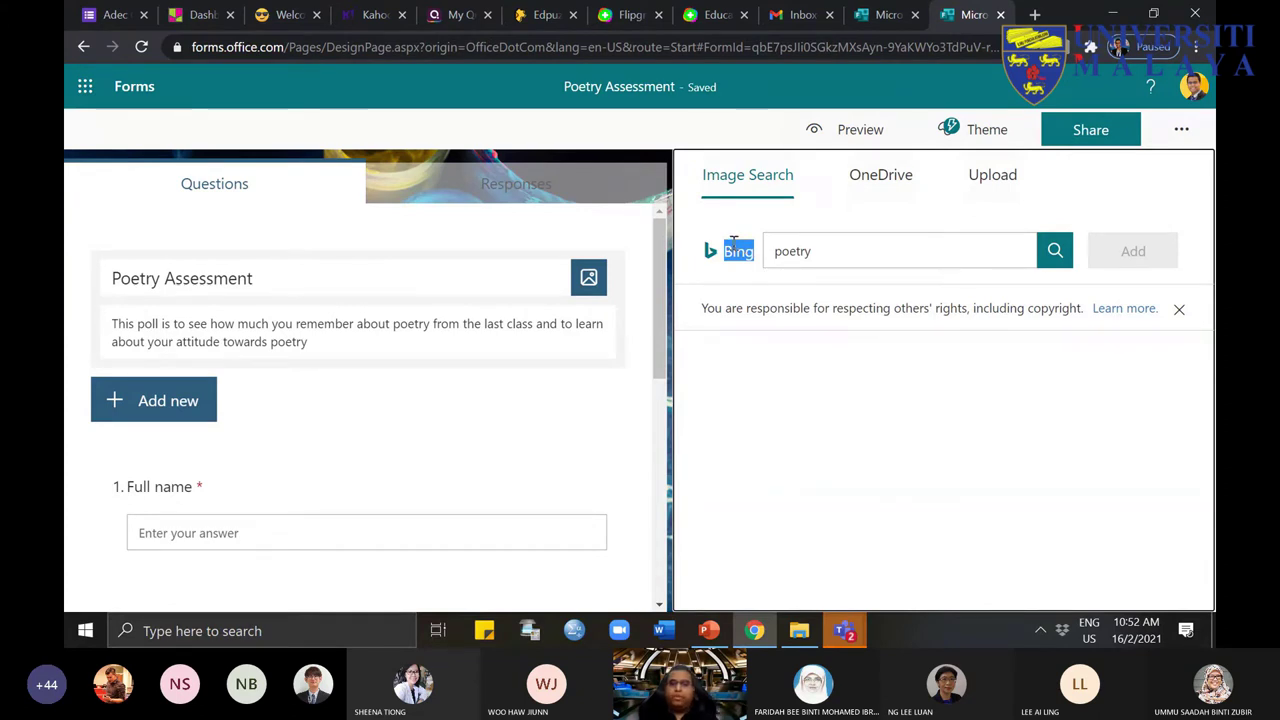
click(1052, 251)
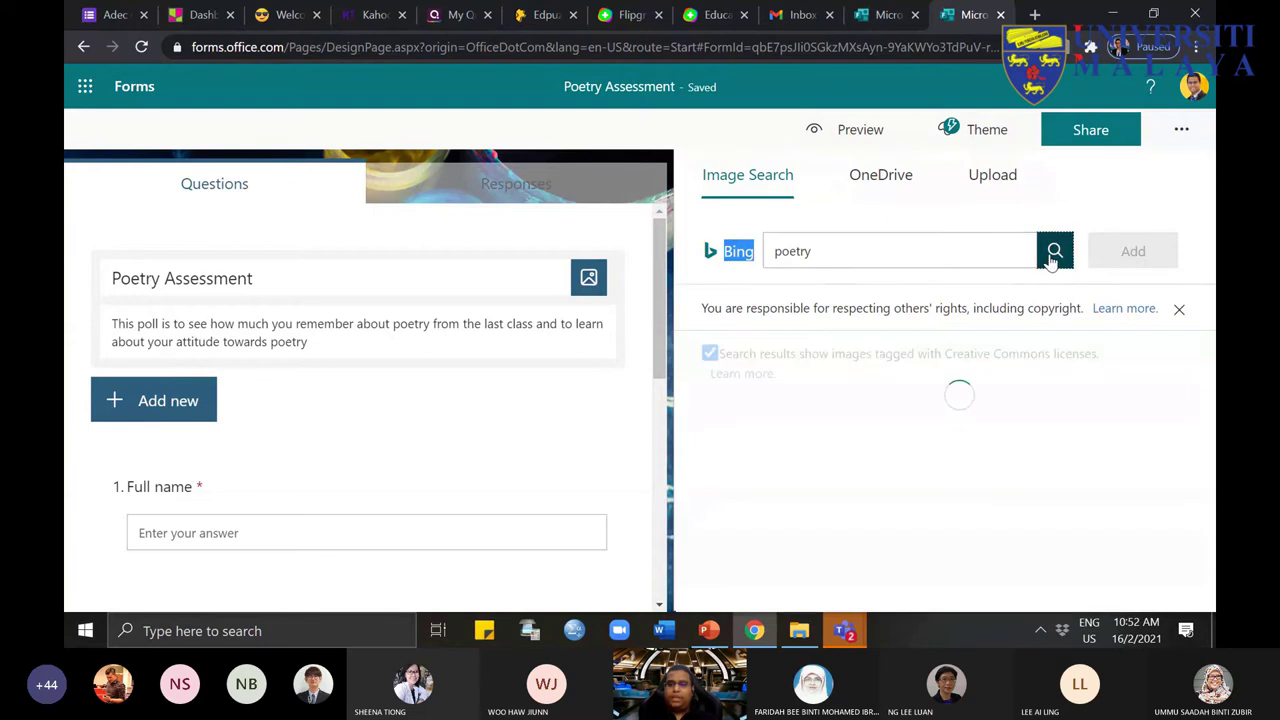
scroll(840, 495, down, 2)
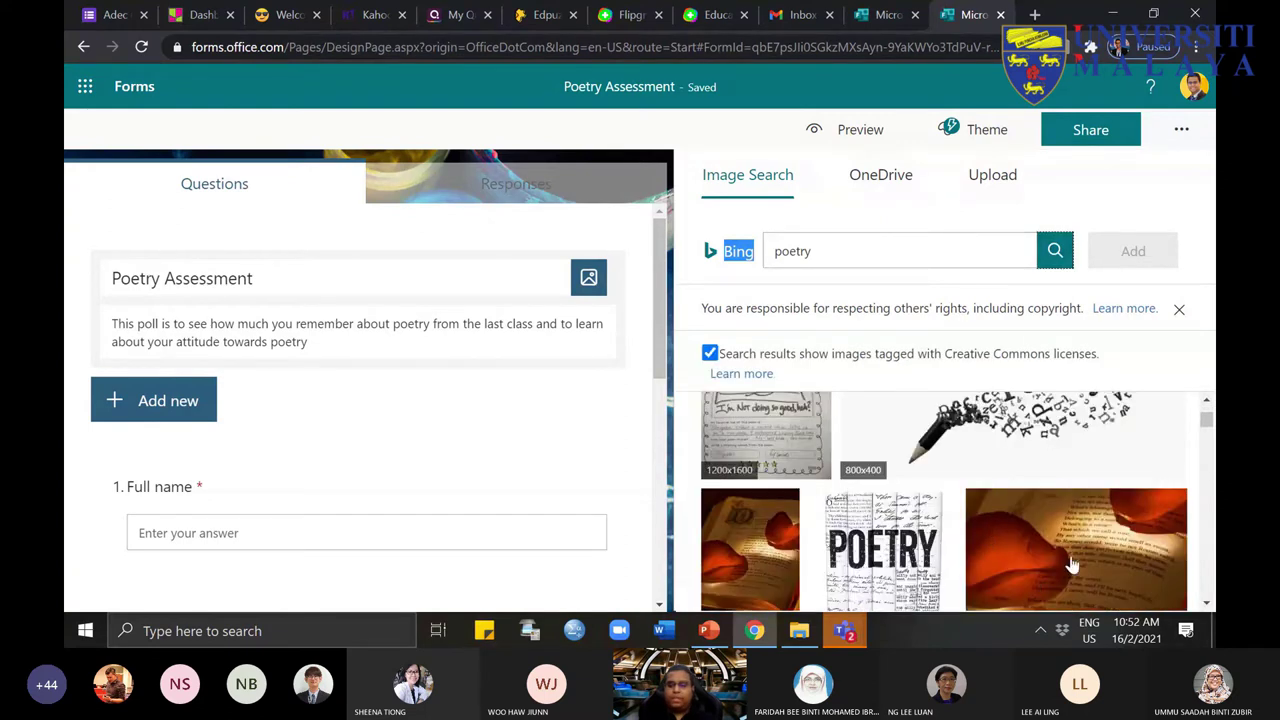
scroll(1013, 578, down, 2)
scroll(1040, 582, up, 2)
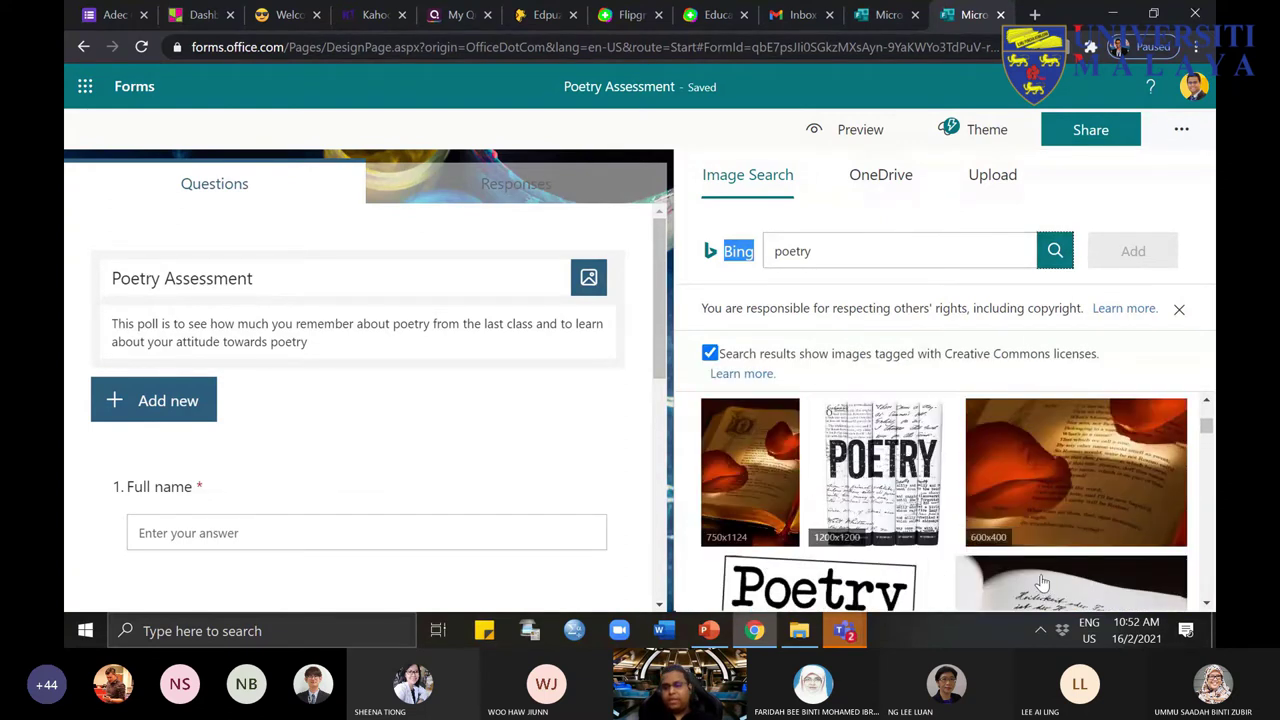
click(1077, 470)
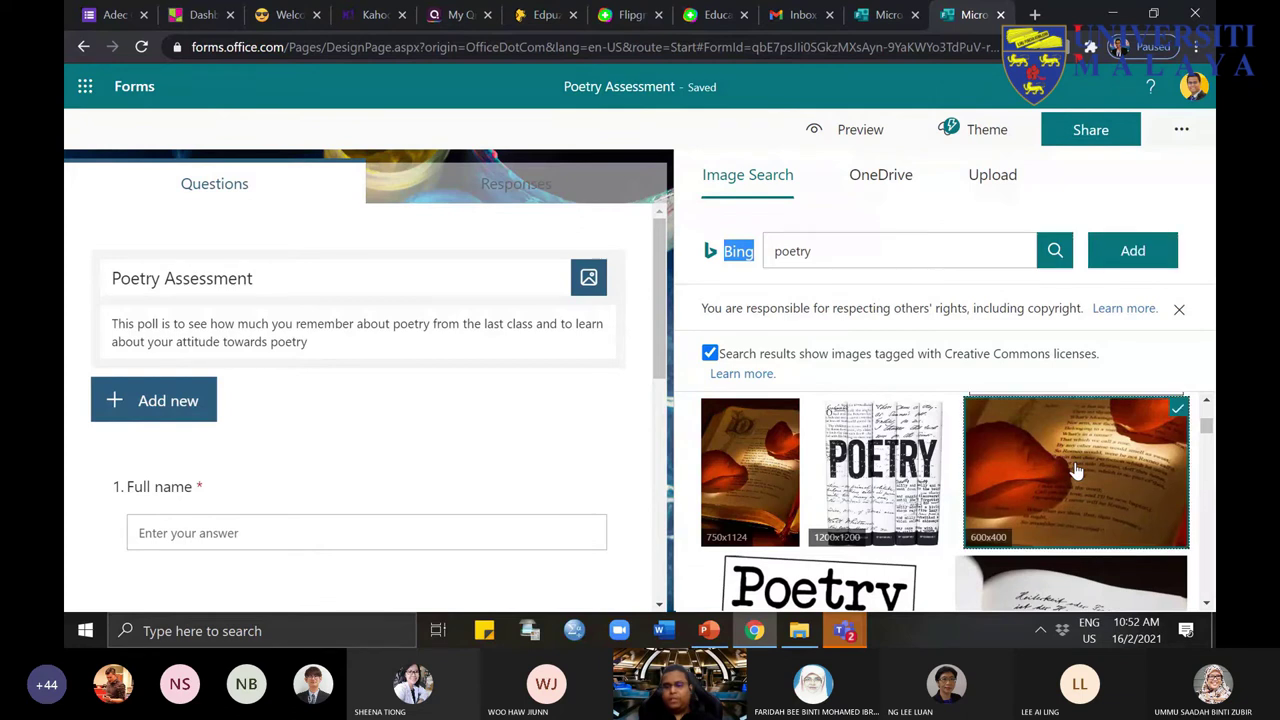
click(1135, 250)
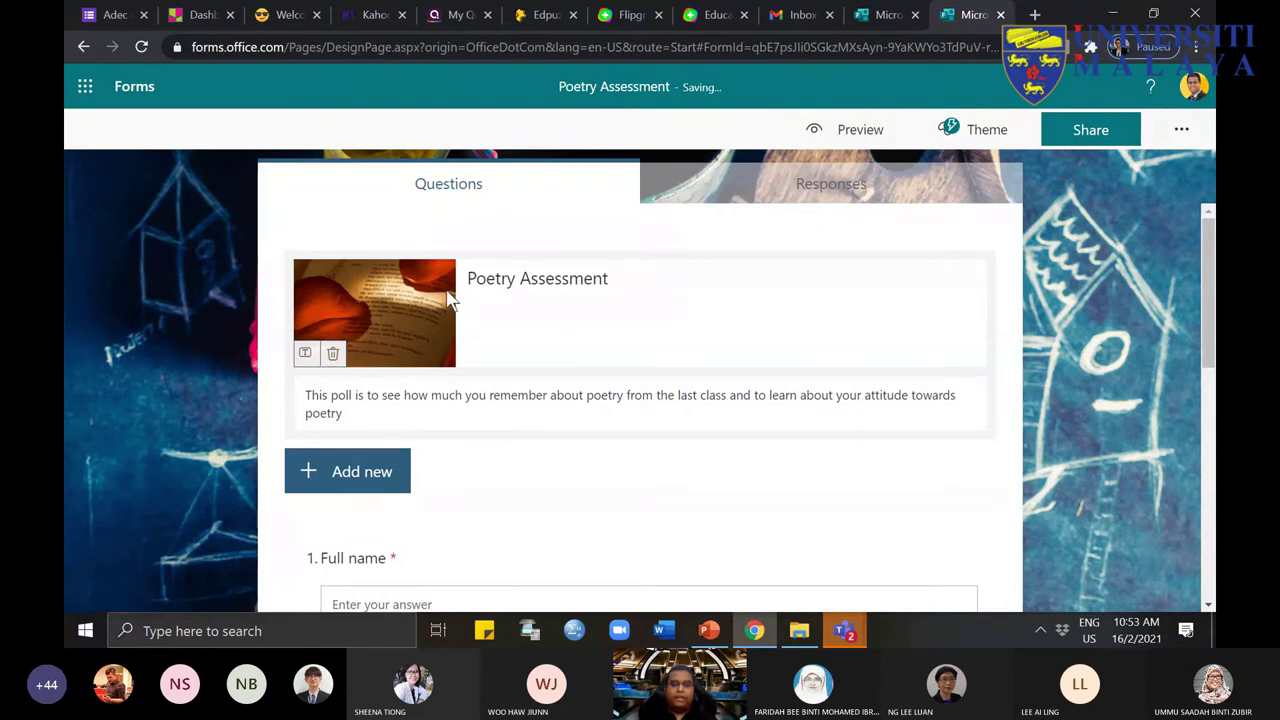
Step: Preview the form with its title image in the computer and mobile layouts, then return to the editor
click(870, 136)
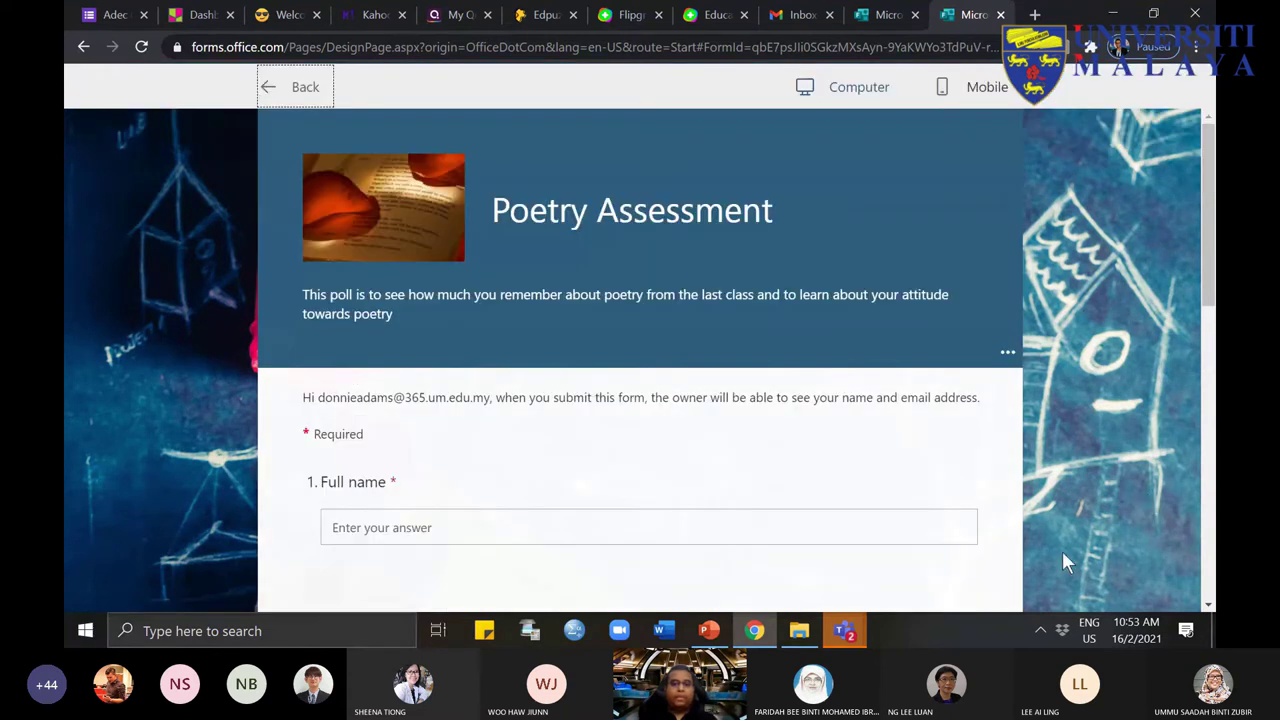
scroll(840, 531, down, 6)
scroll(843, 532, up, 4)
scroll(843, 532, up, 3)
click(968, 87)
scroll(664, 410, down, 3)
scroll(660, 398, up, 3)
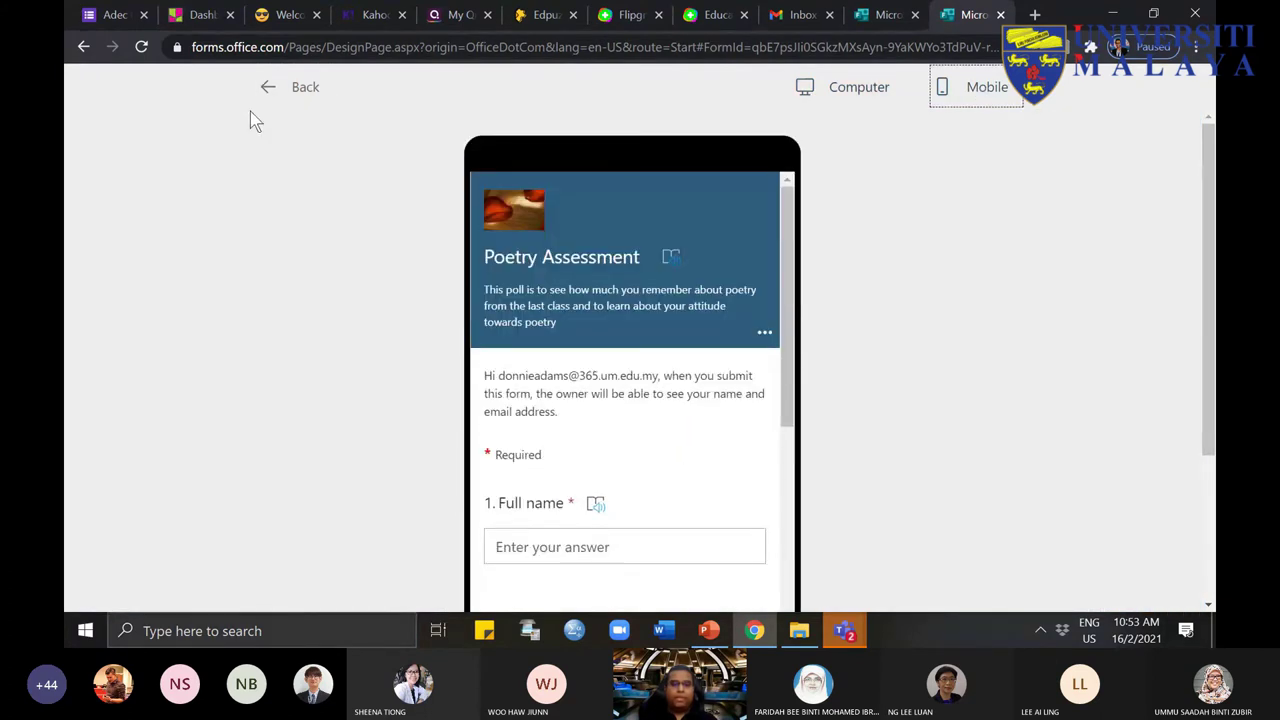
click(268, 87)
click(447, 364)
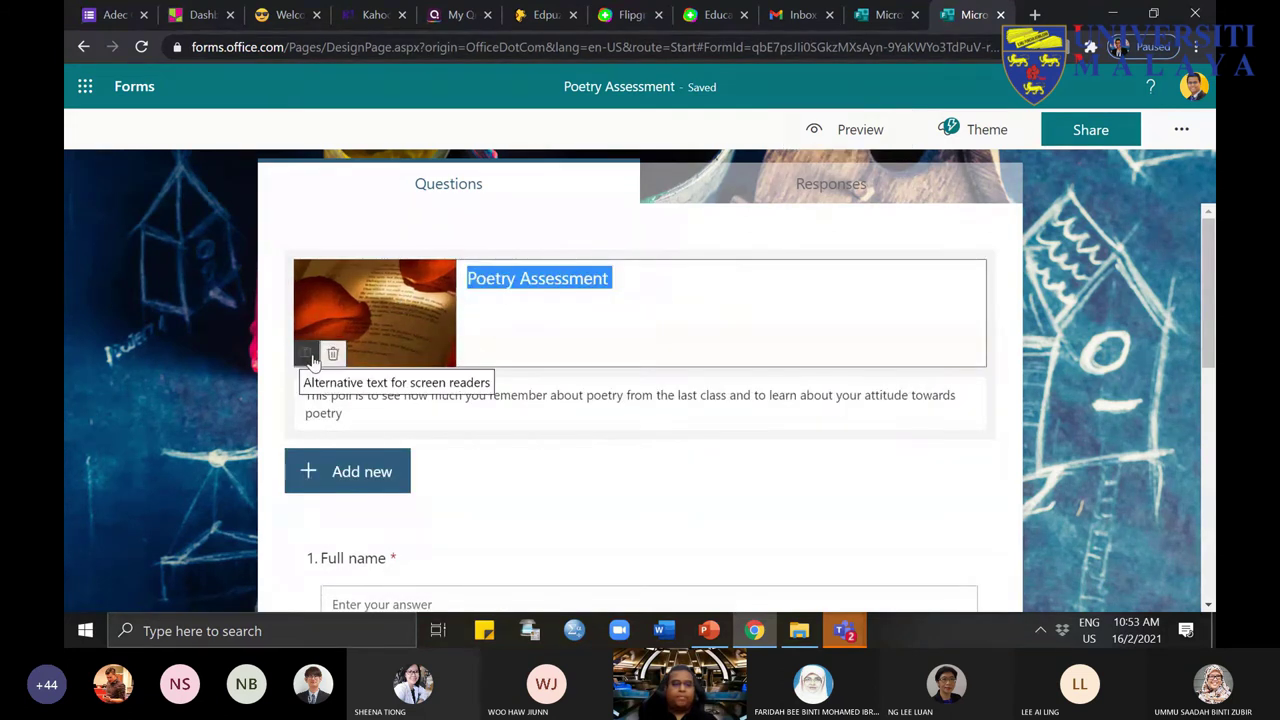
click(426, 297)
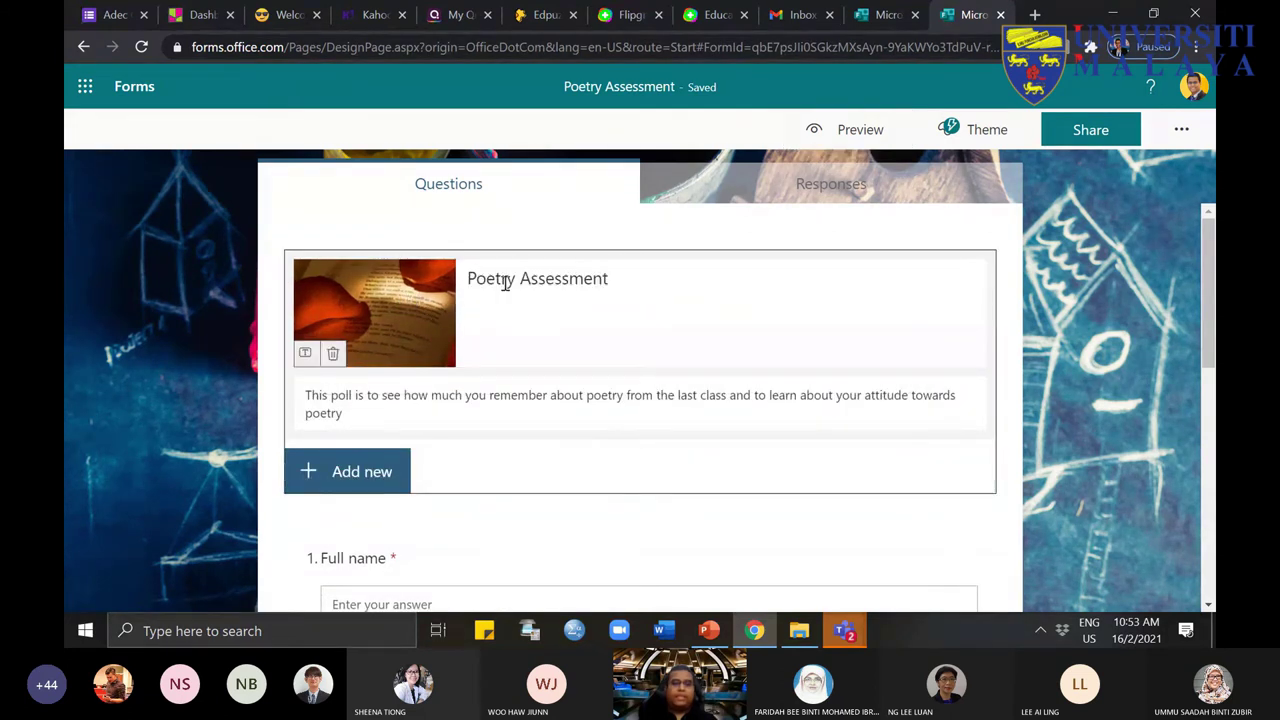
click(1081, 419)
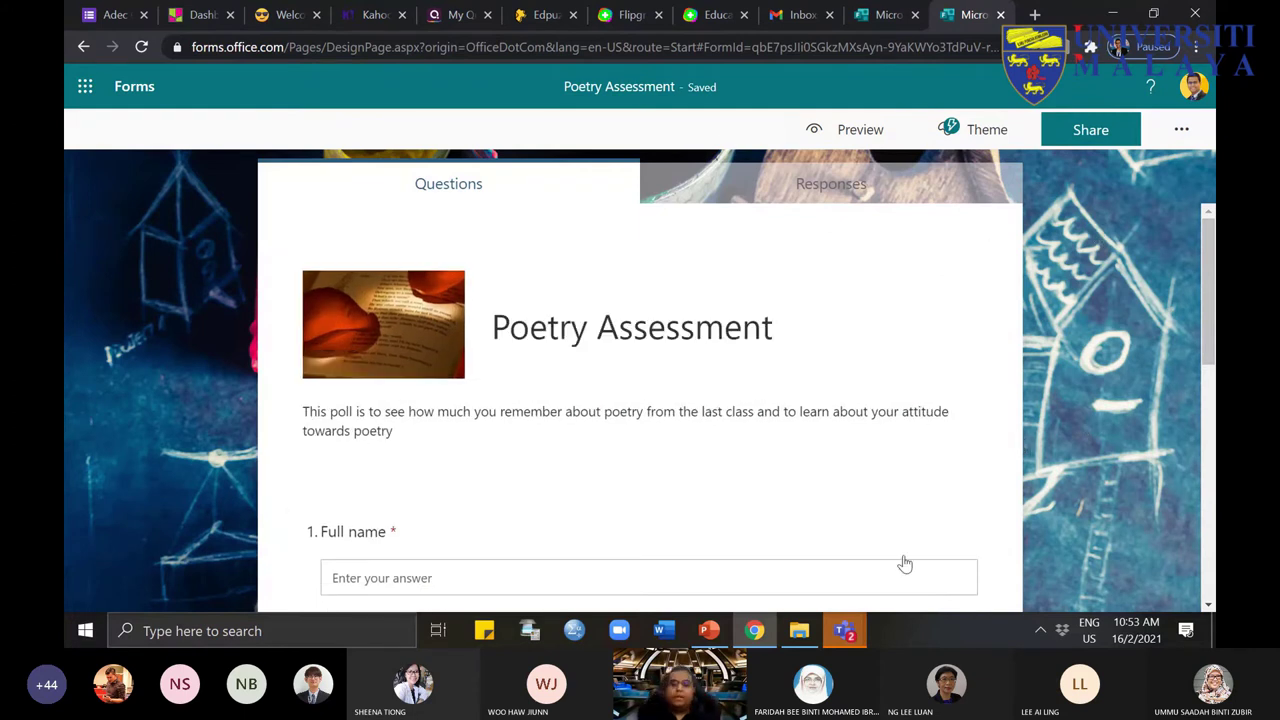
Step: Switch to the Microsoft Teams meeting, open its chat, and look back through the unread participant questions to the last read message
mouse_move(844, 630)
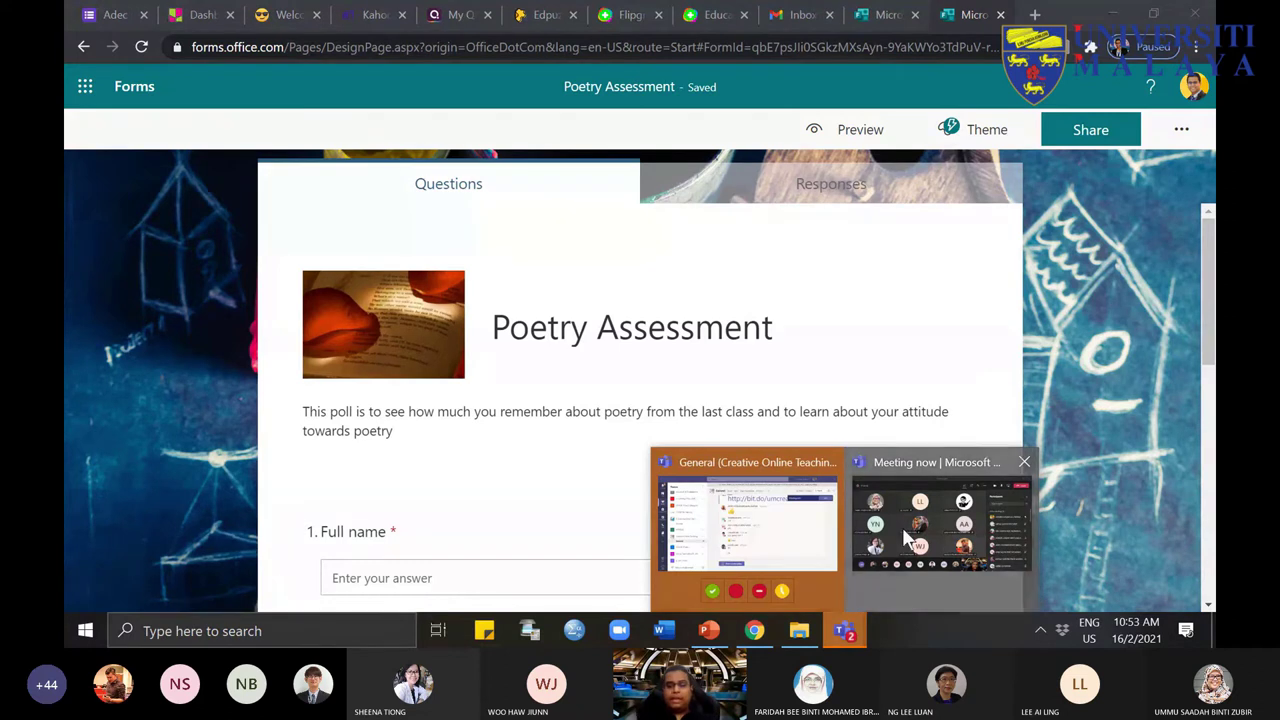
click(906, 537)
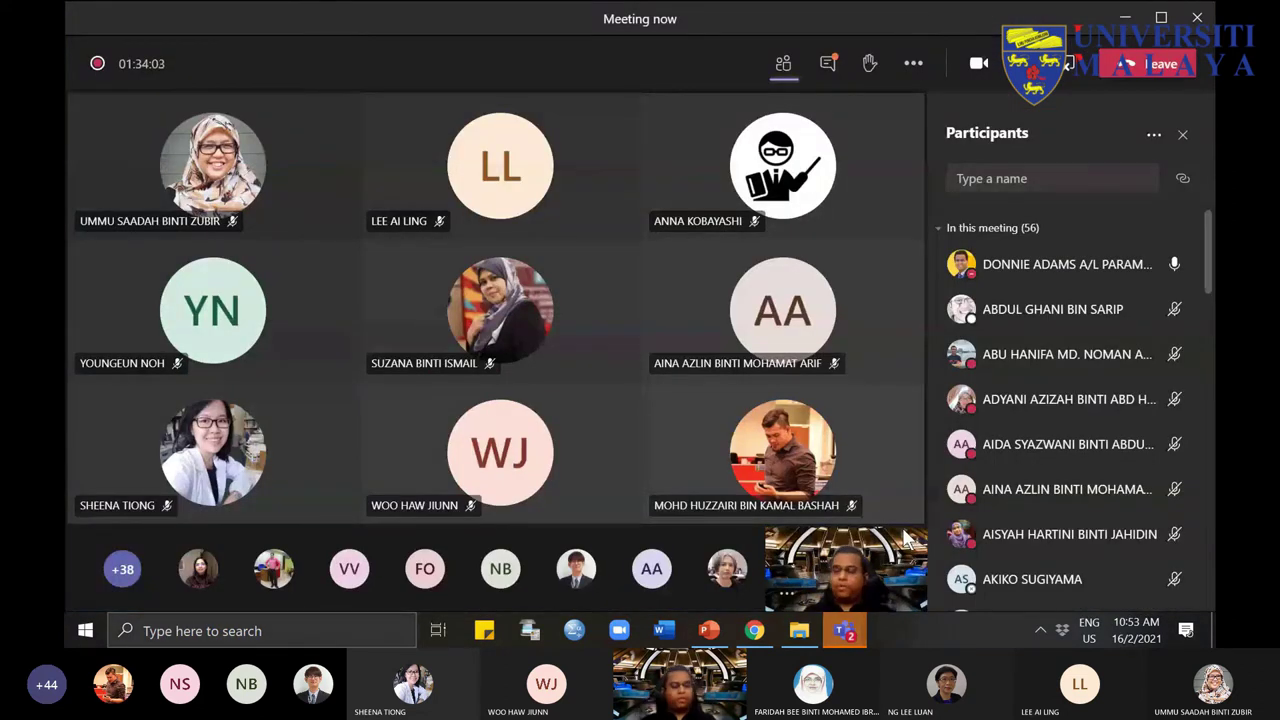
click(829, 66)
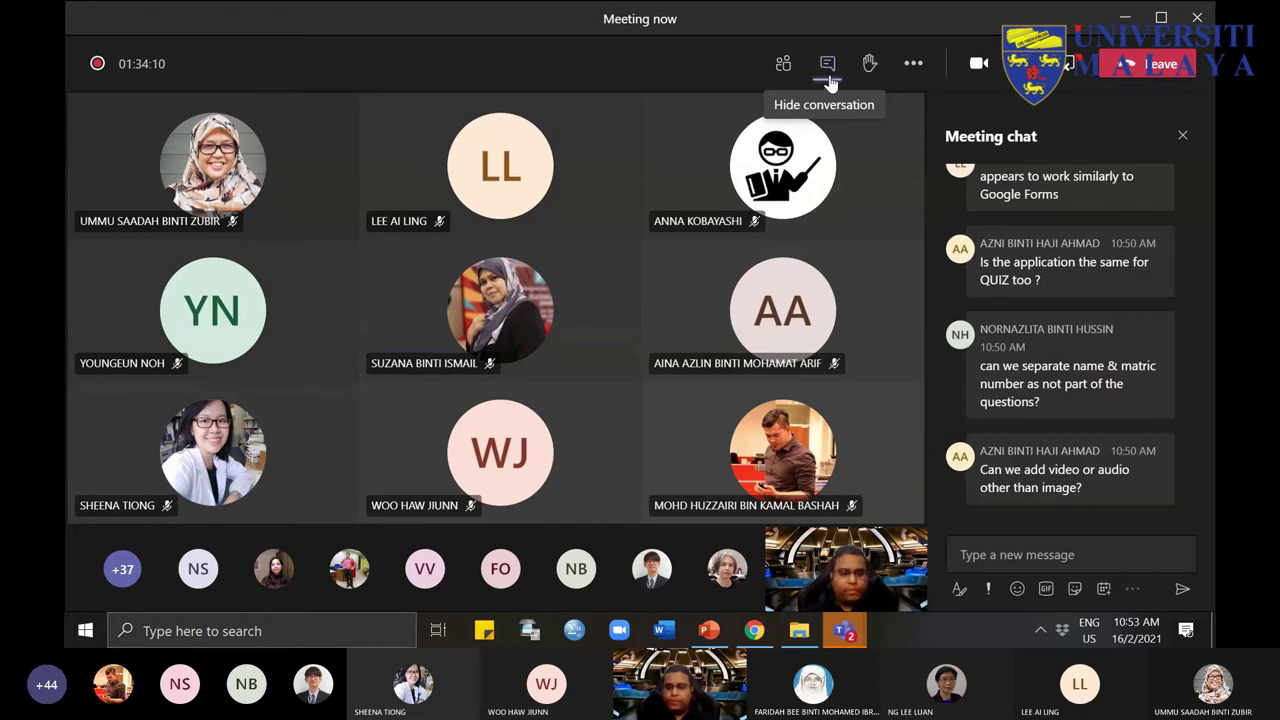
scroll(1013, 477, down, 1)
mouse_move(1054, 499)
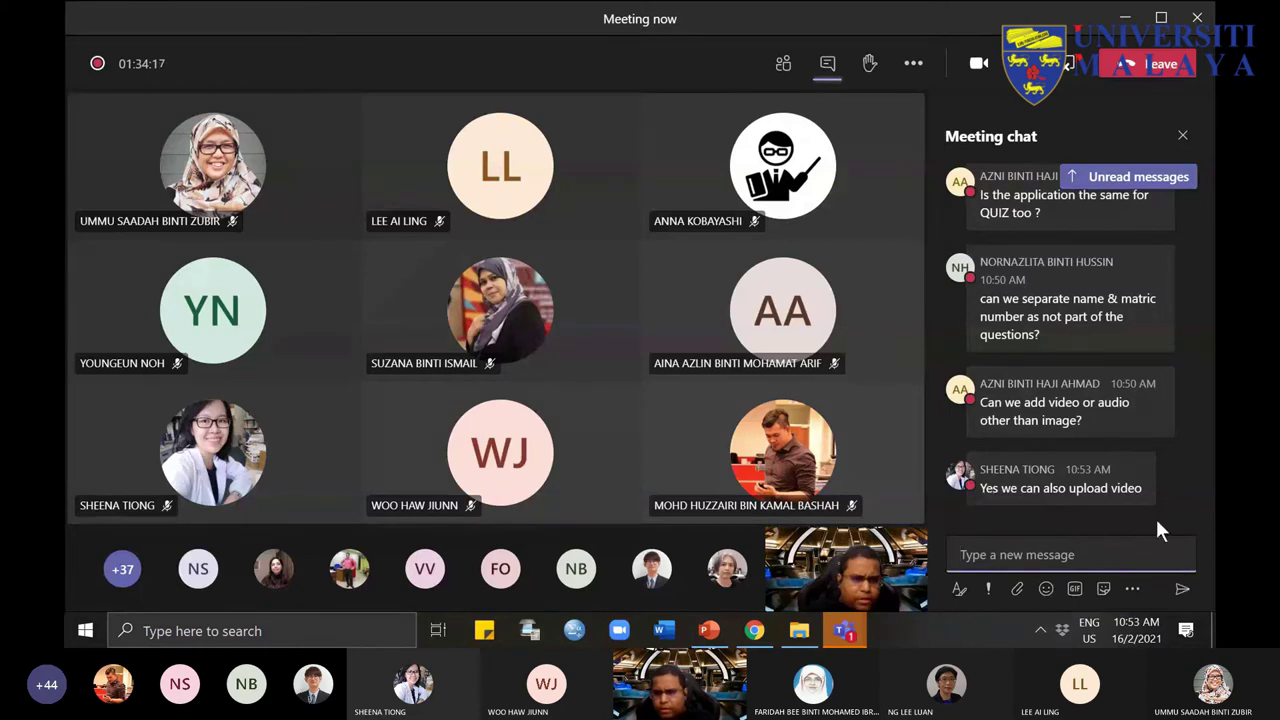
scroll(1139, 466, up, 5)
mouse_move(1109, 474)
scroll(1110, 487, up, 10)
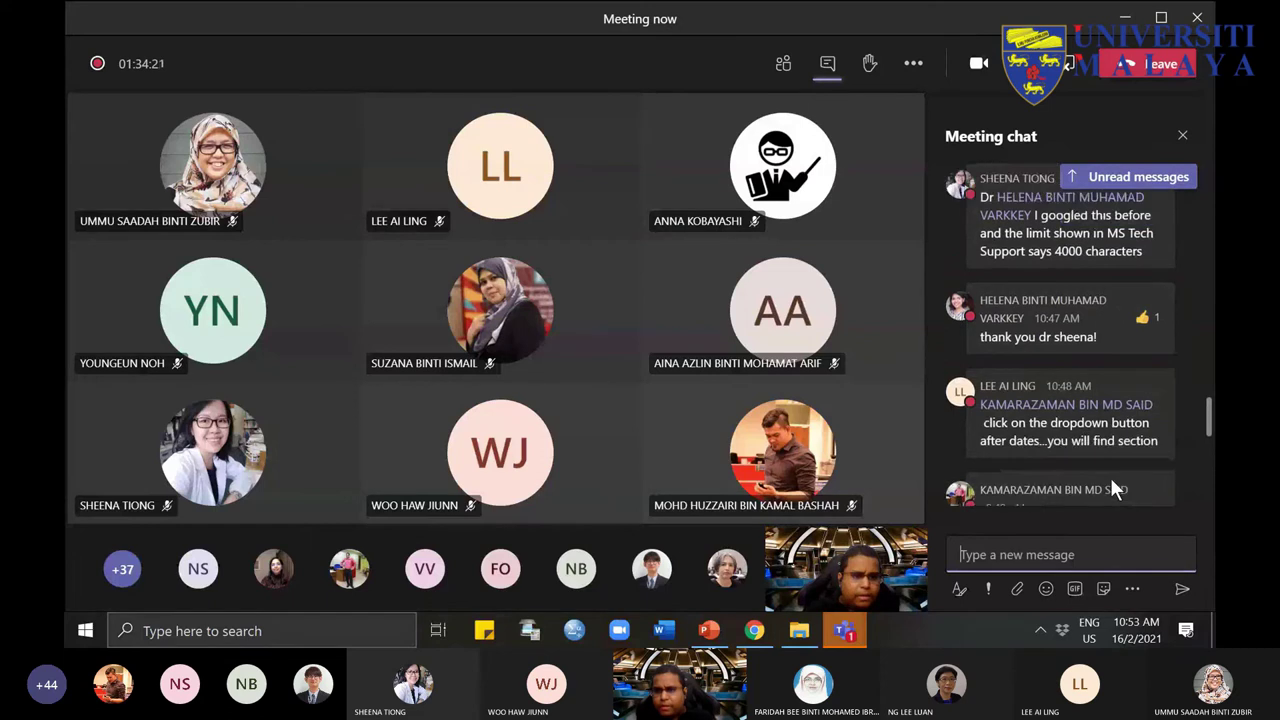
scroll(1110, 477, up, 5)
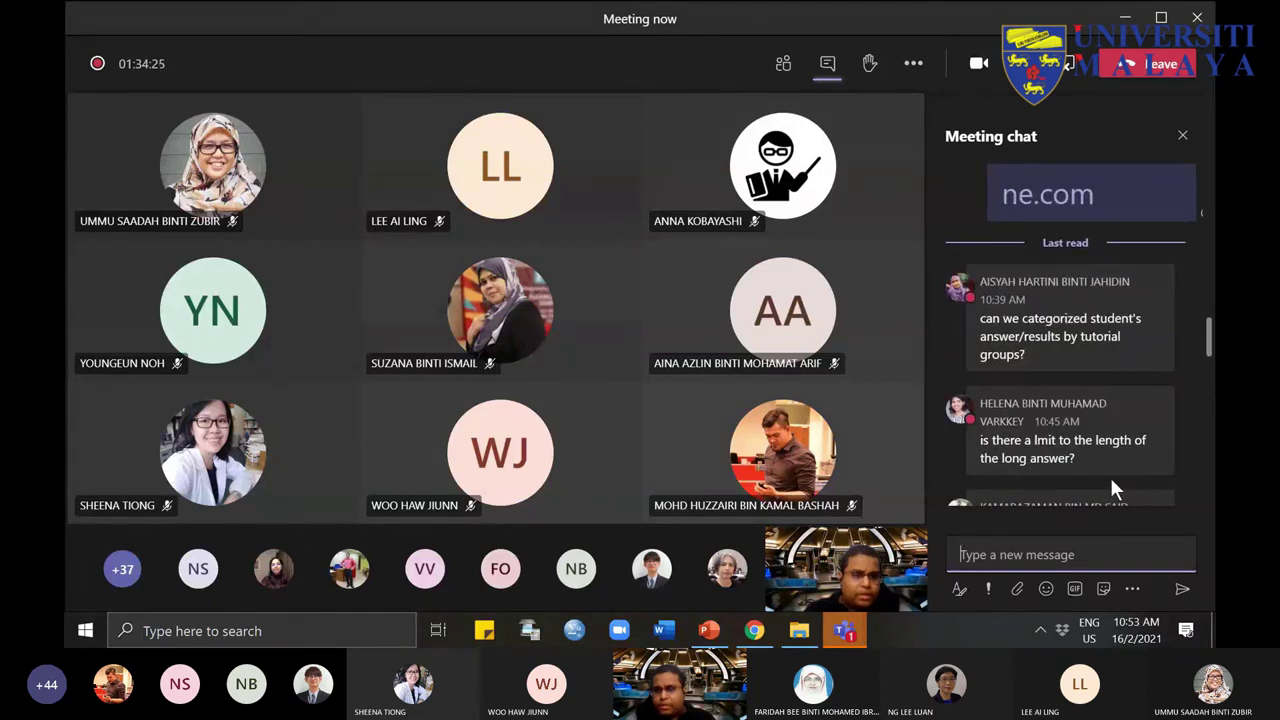
Step: Read through the unread participant questions in the meeting chat, from the last read message to the newest one
scroll(1110, 477, down, 2)
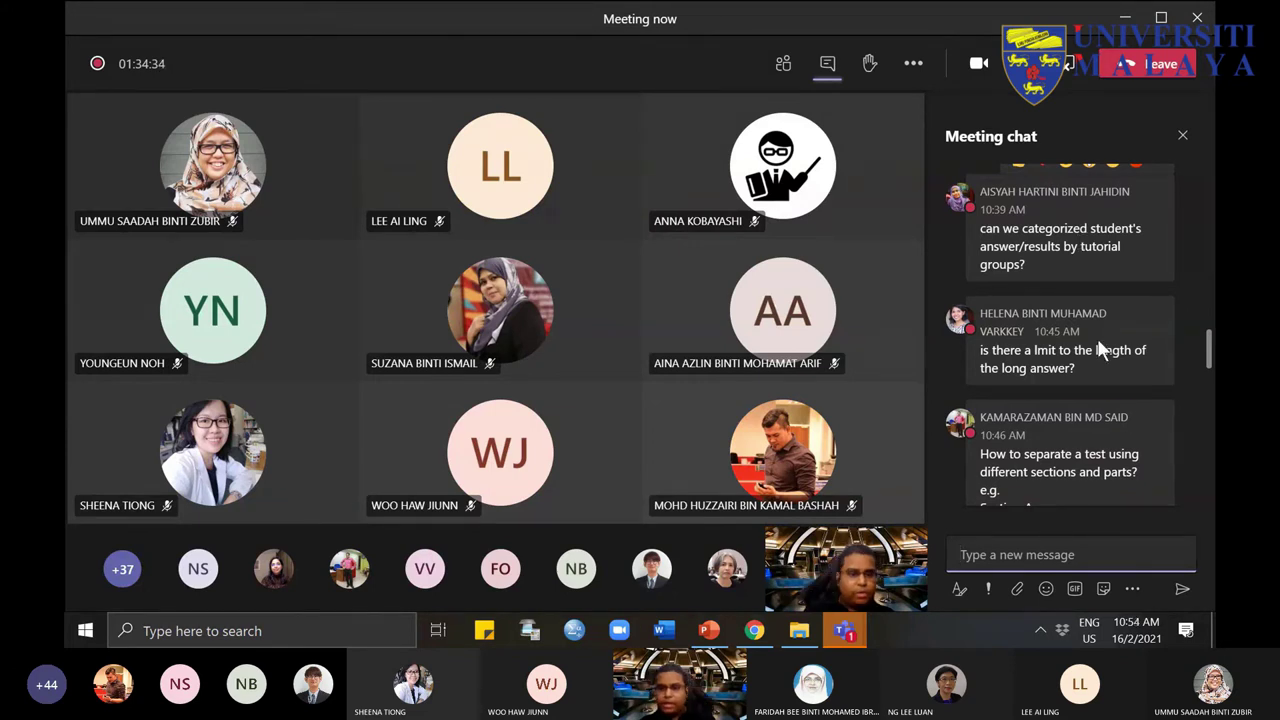
scroll(1118, 415, down, 2)
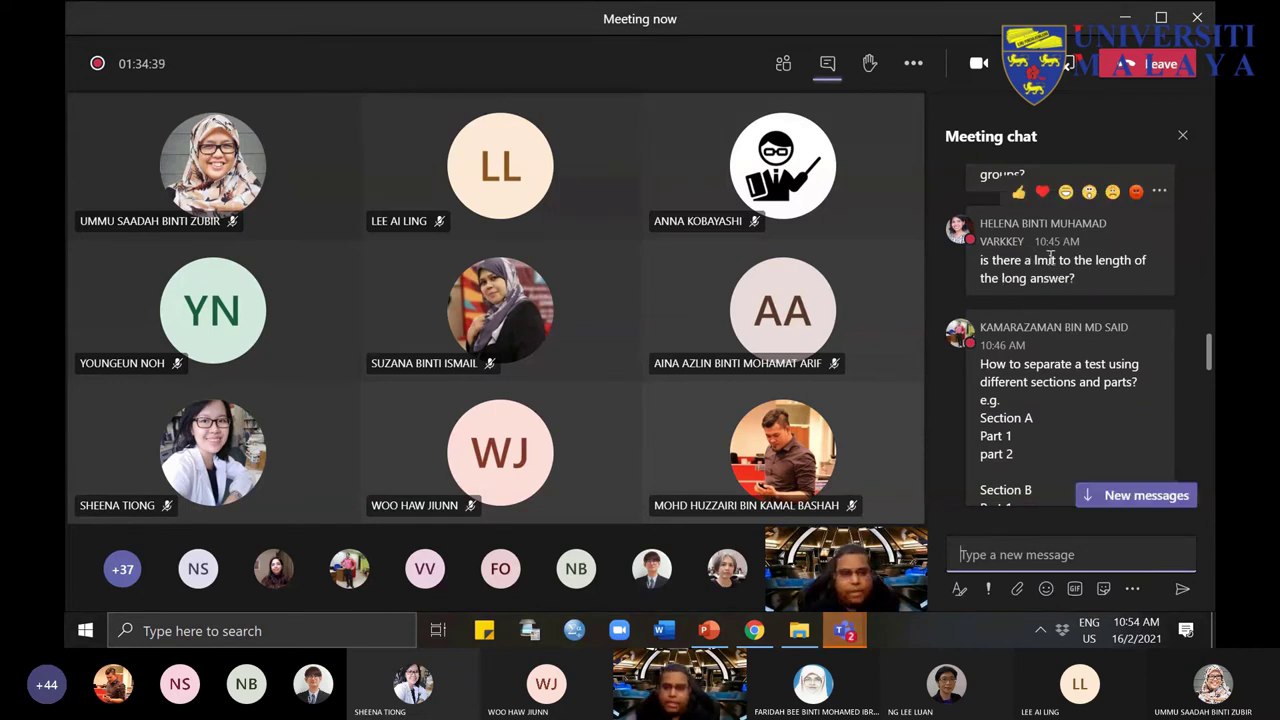
scroll(1122, 416, down, 2)
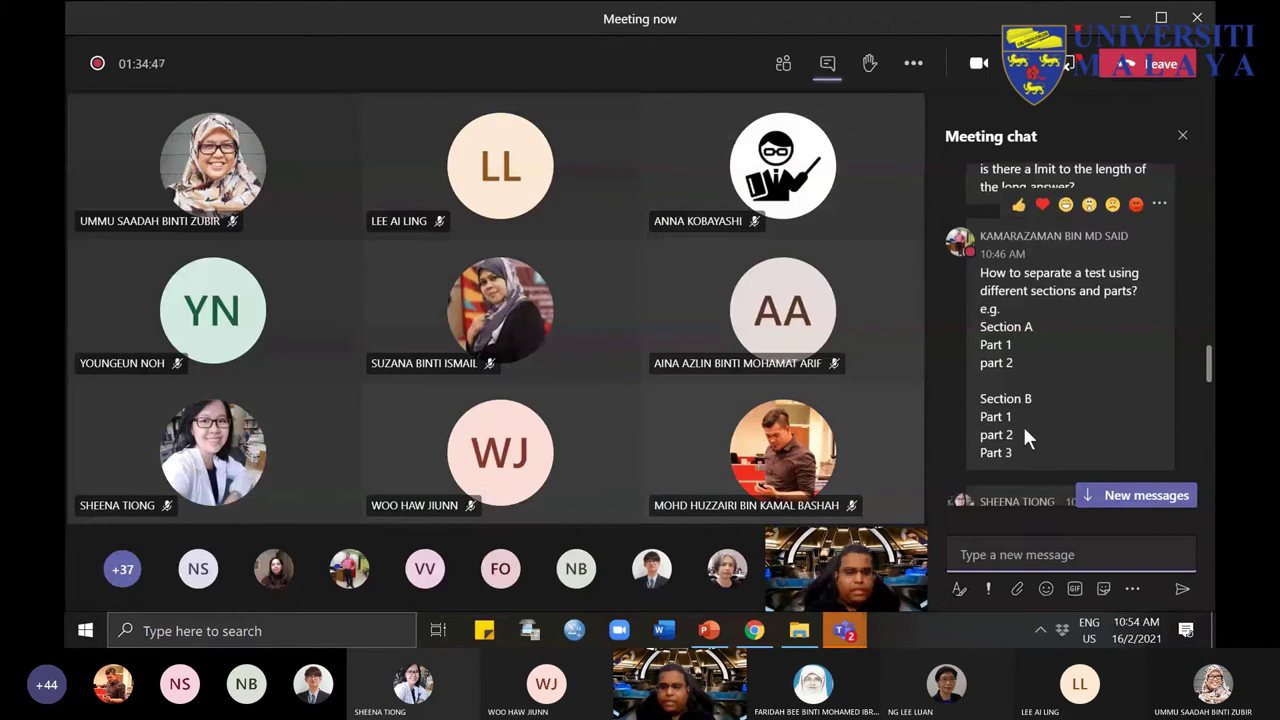
scroll(1023, 426, down, 1)
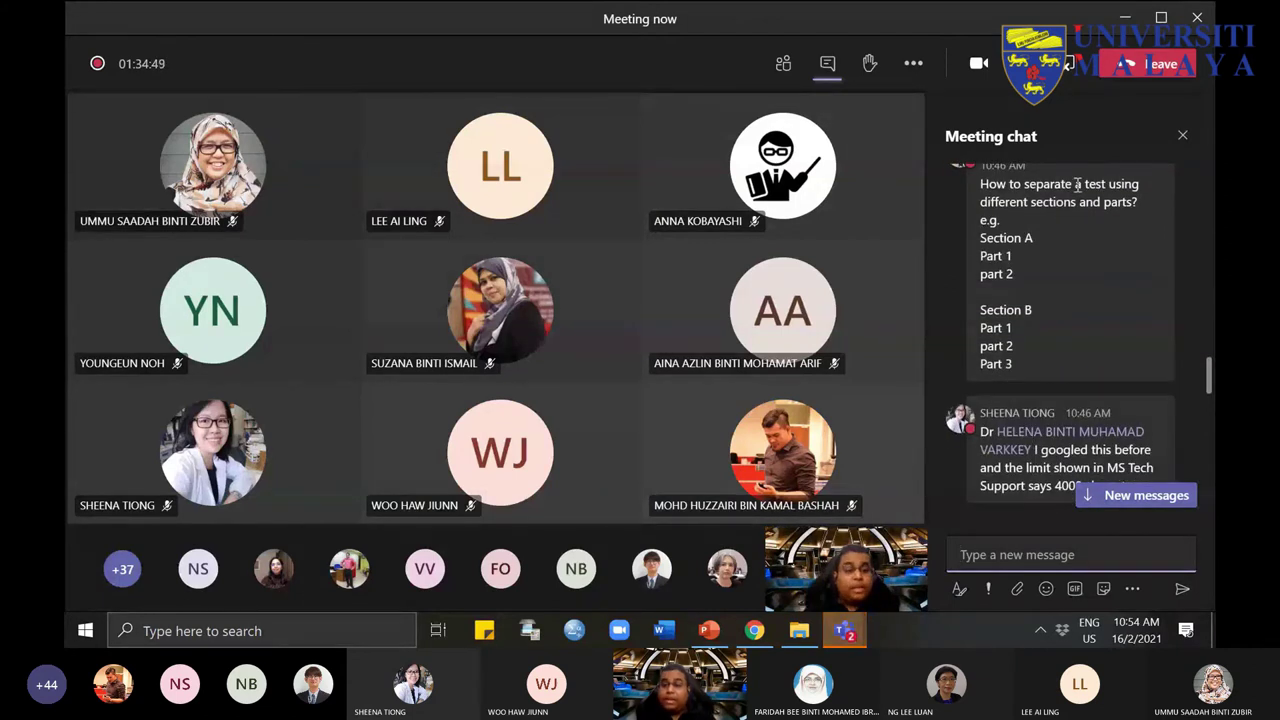
drag(1077, 185, 1106, 187)
click(1097, 203)
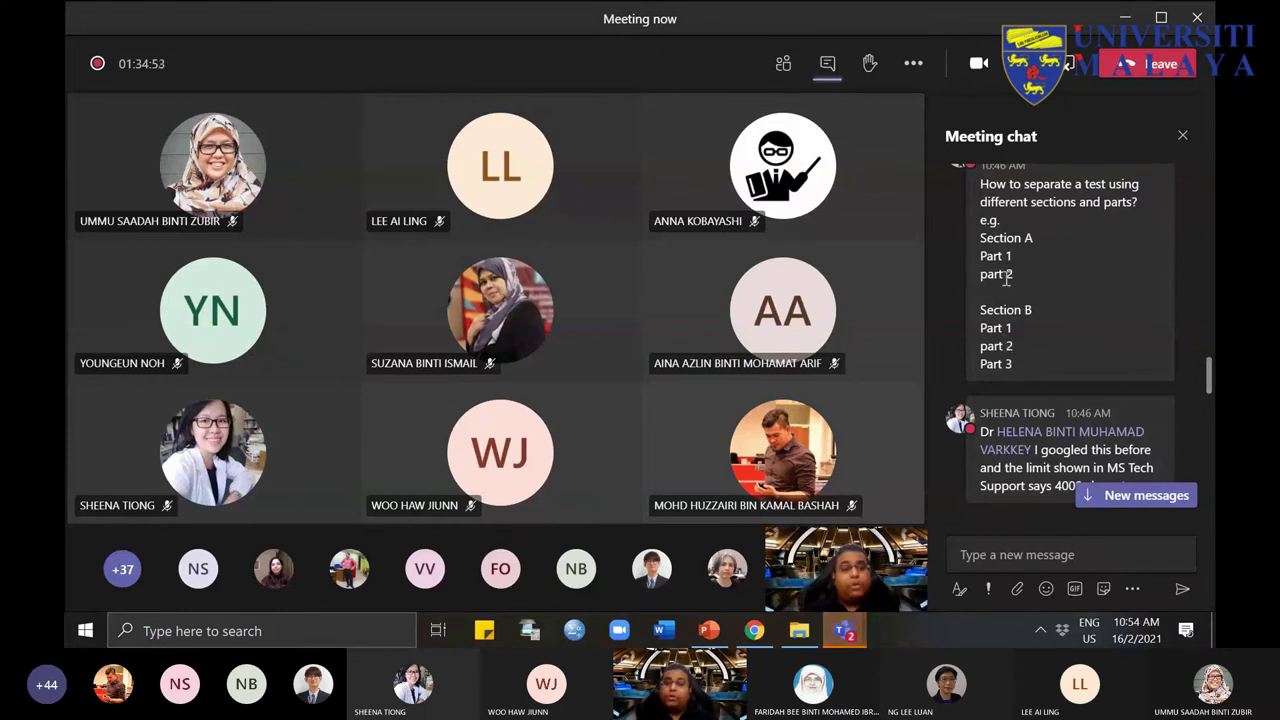
scroll(1039, 320, down, 2)
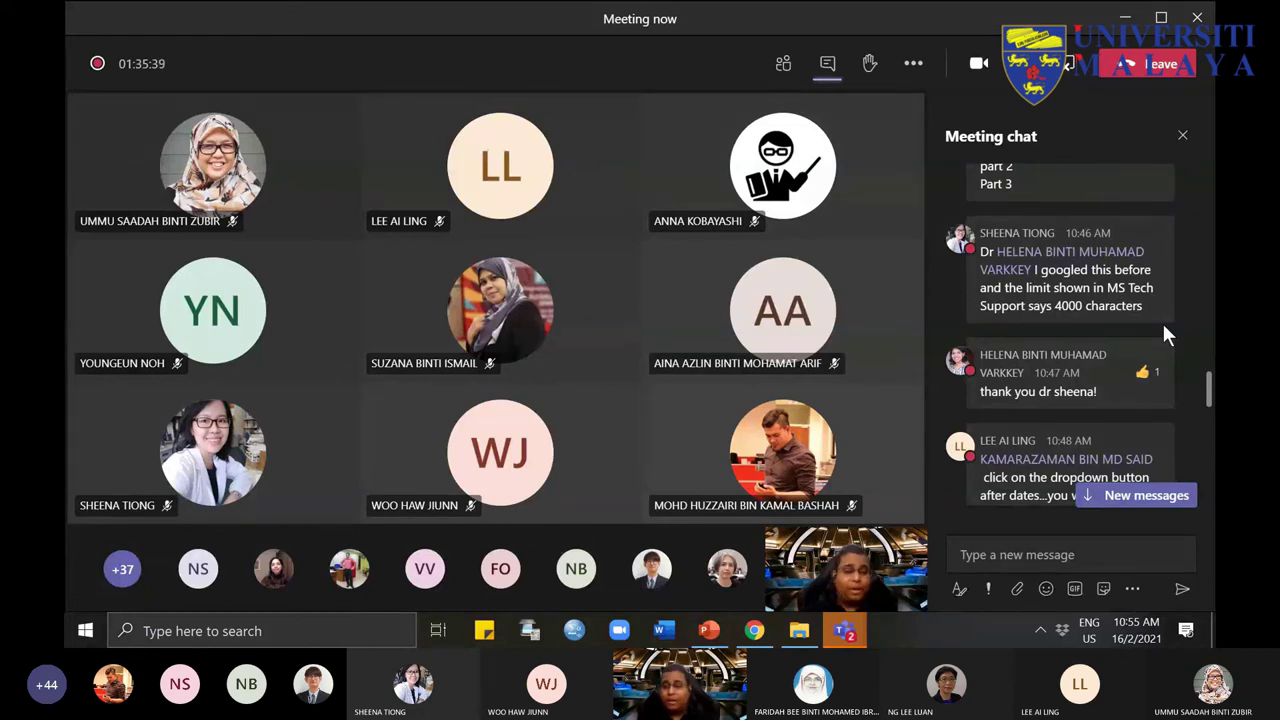
scroll(1164, 335, down, 2)
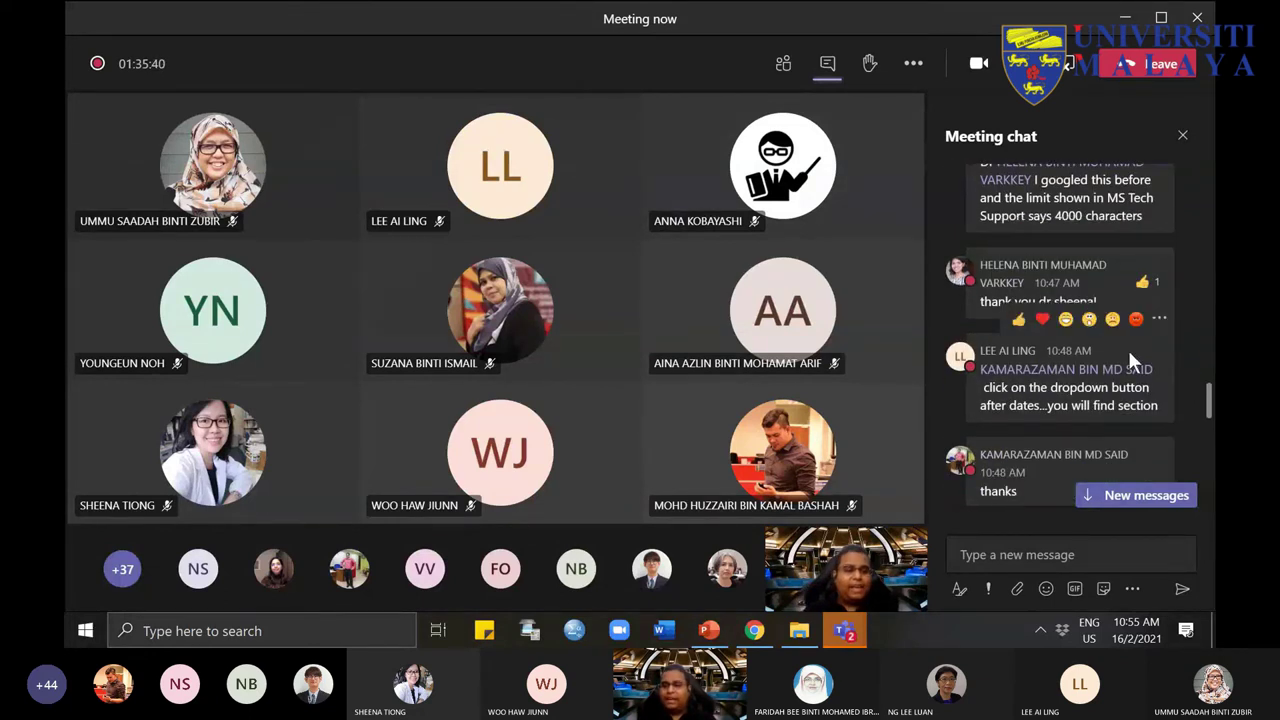
scroll(1128, 350, down, 2)
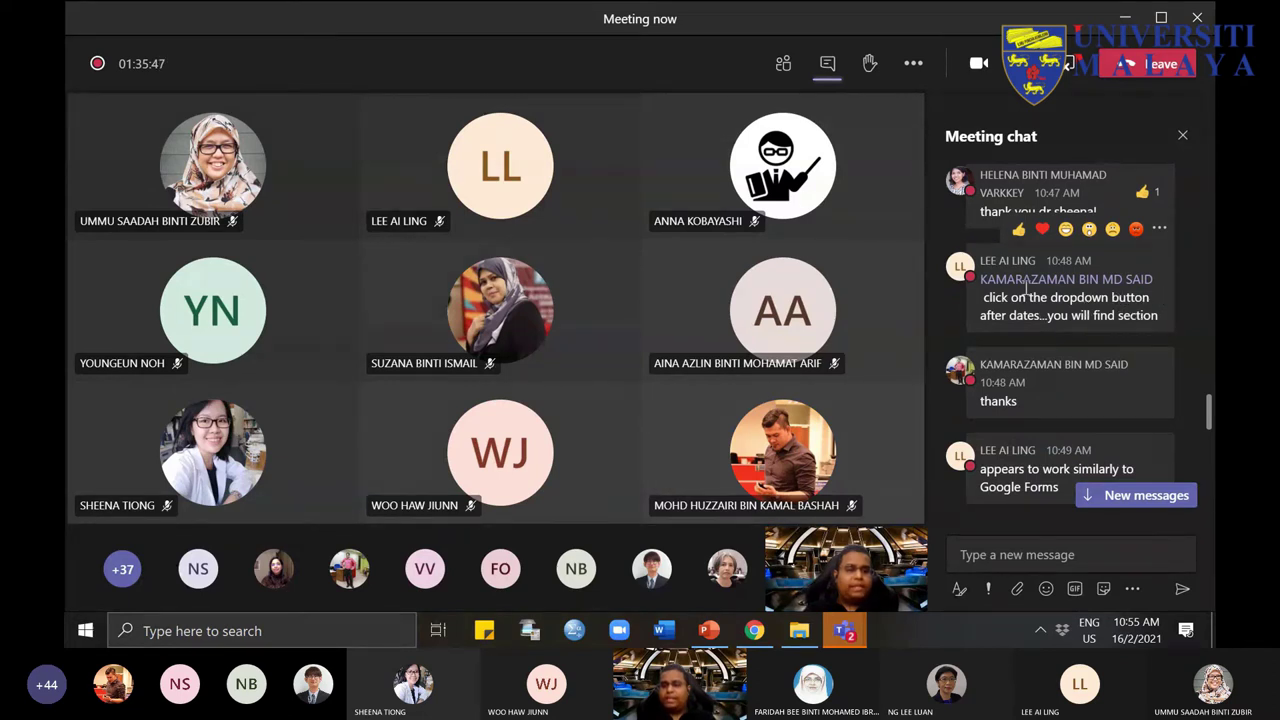
scroll(1143, 375, down, 2)
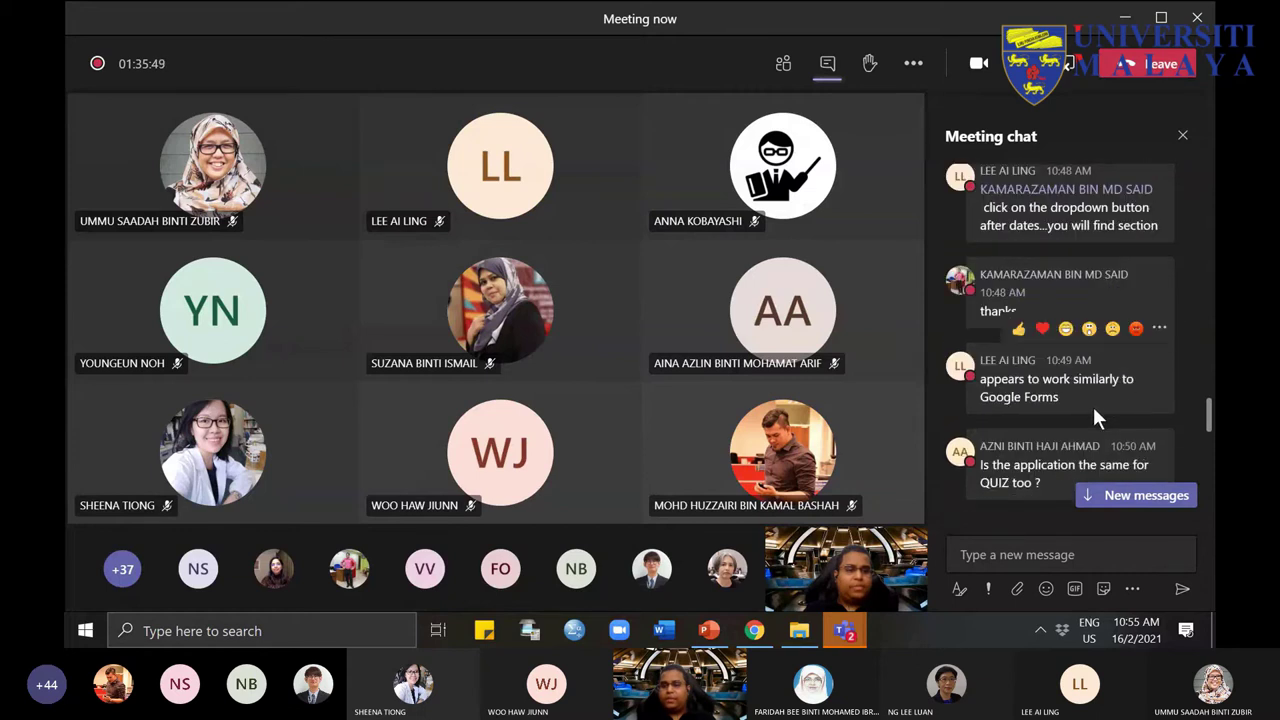
scroll(1083, 407, down, 4)
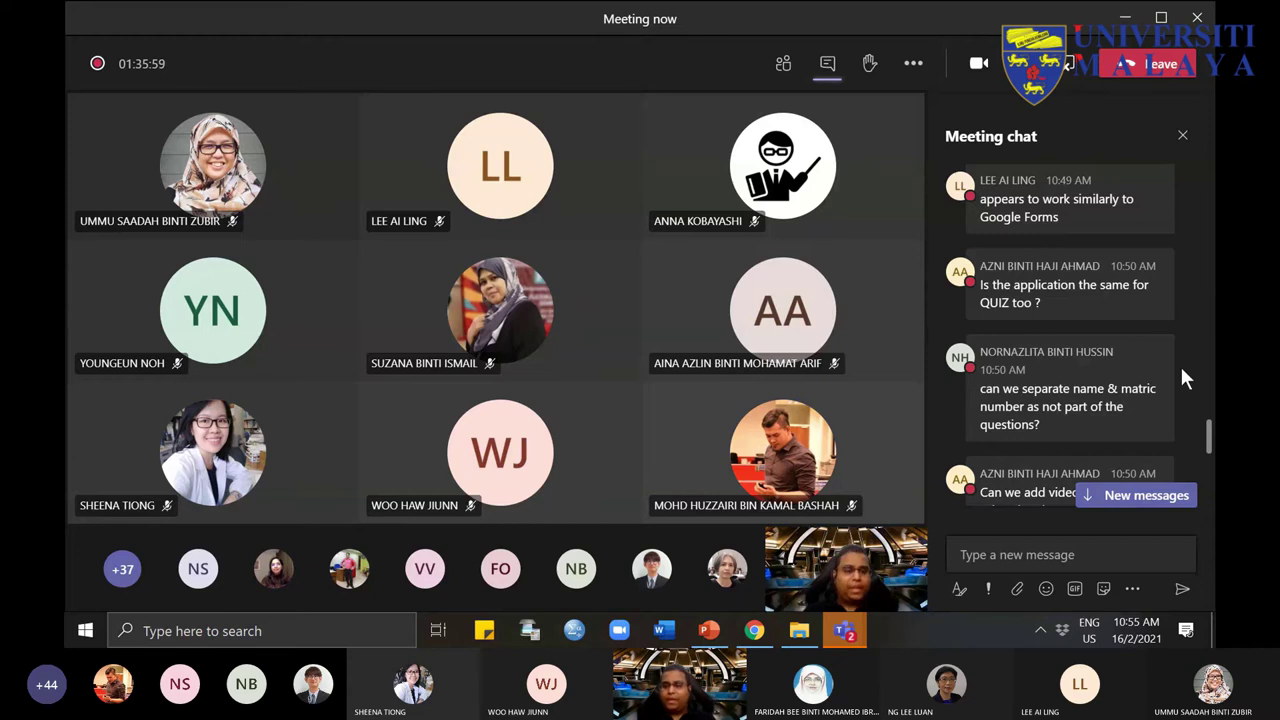
scroll(1180, 378, down, 1)
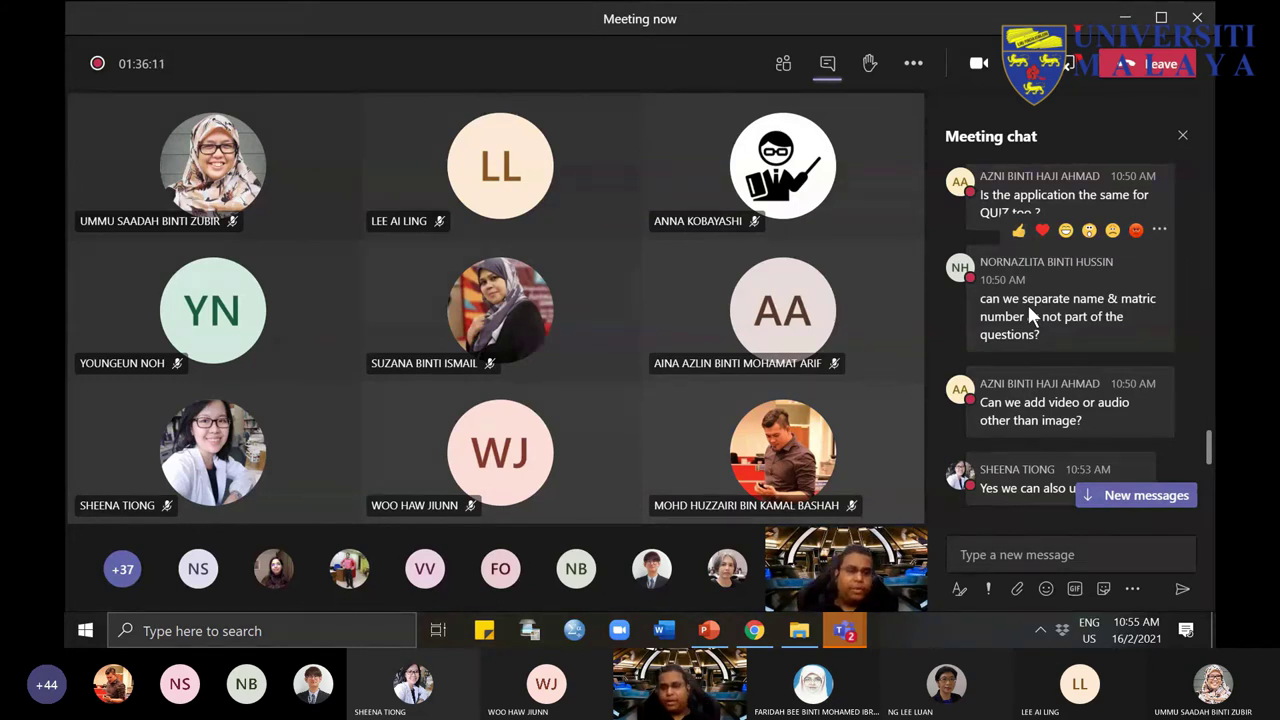
scroll(1027, 302, down, 2)
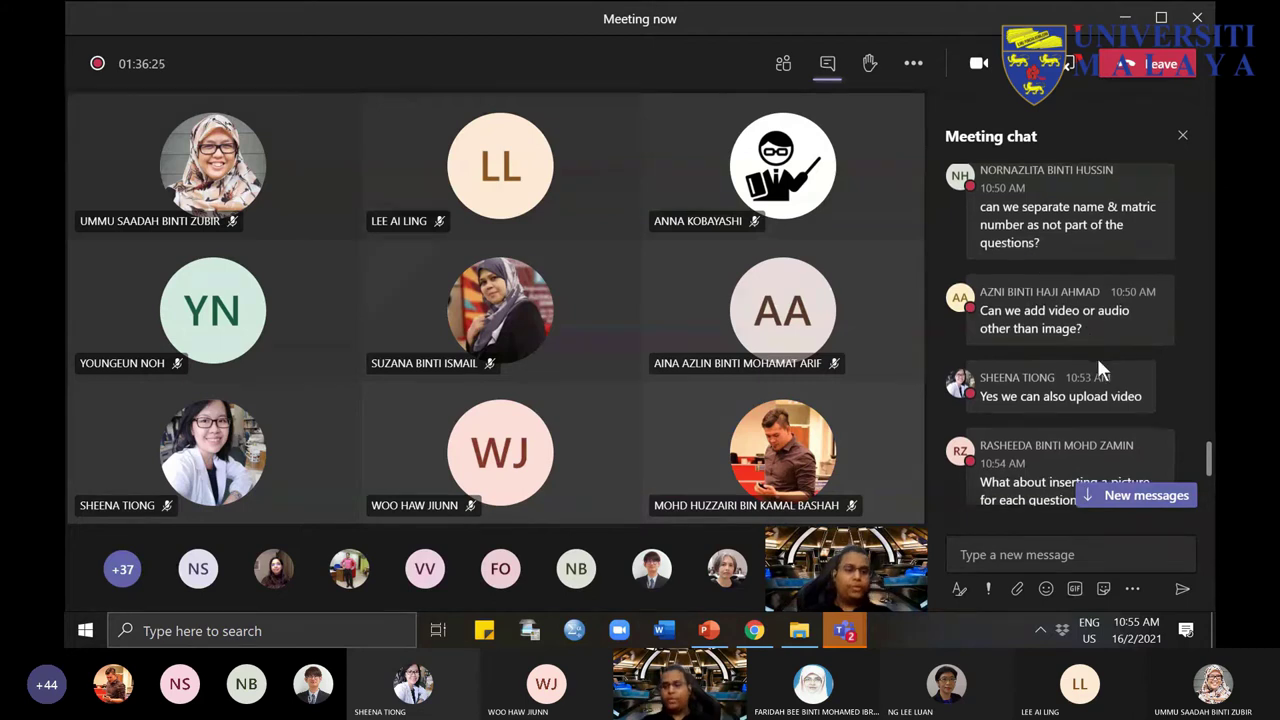
scroll(1097, 358, down, 1)
scroll(1133, 340, down, 1)
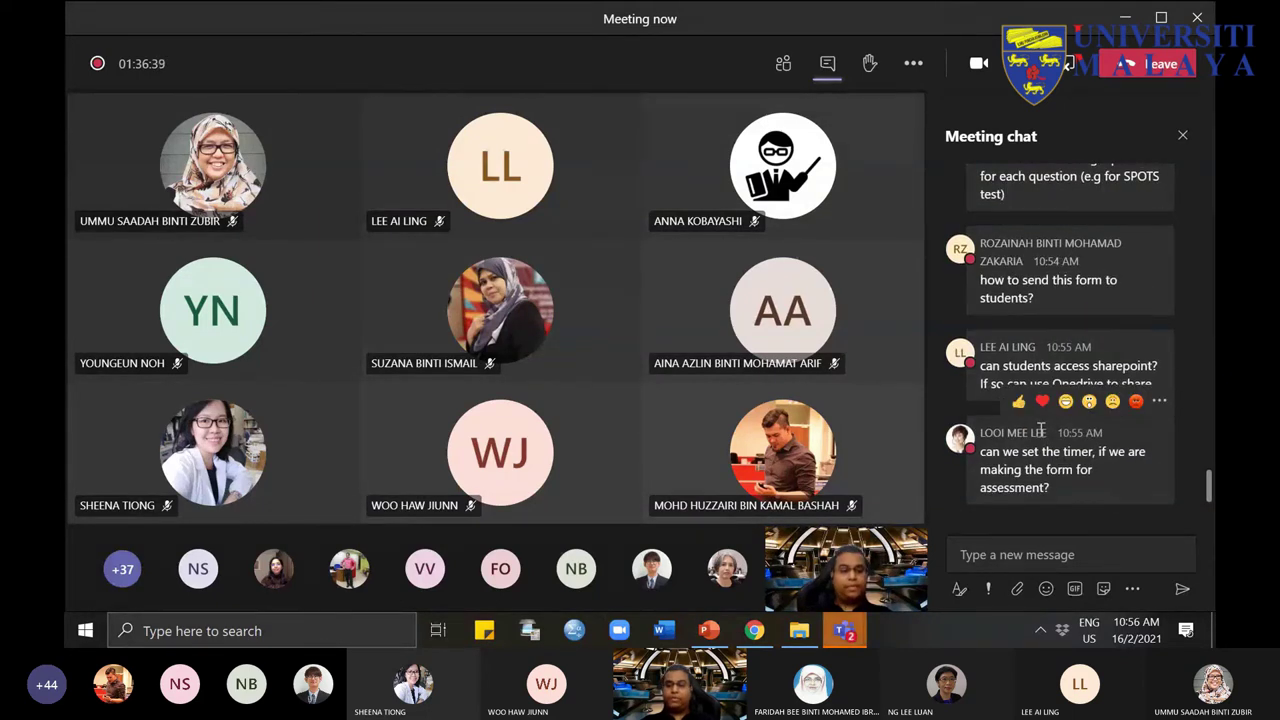
Step: Switch back to the Poetry Assessment form in Chrome and open its sharing options
click(857, 637)
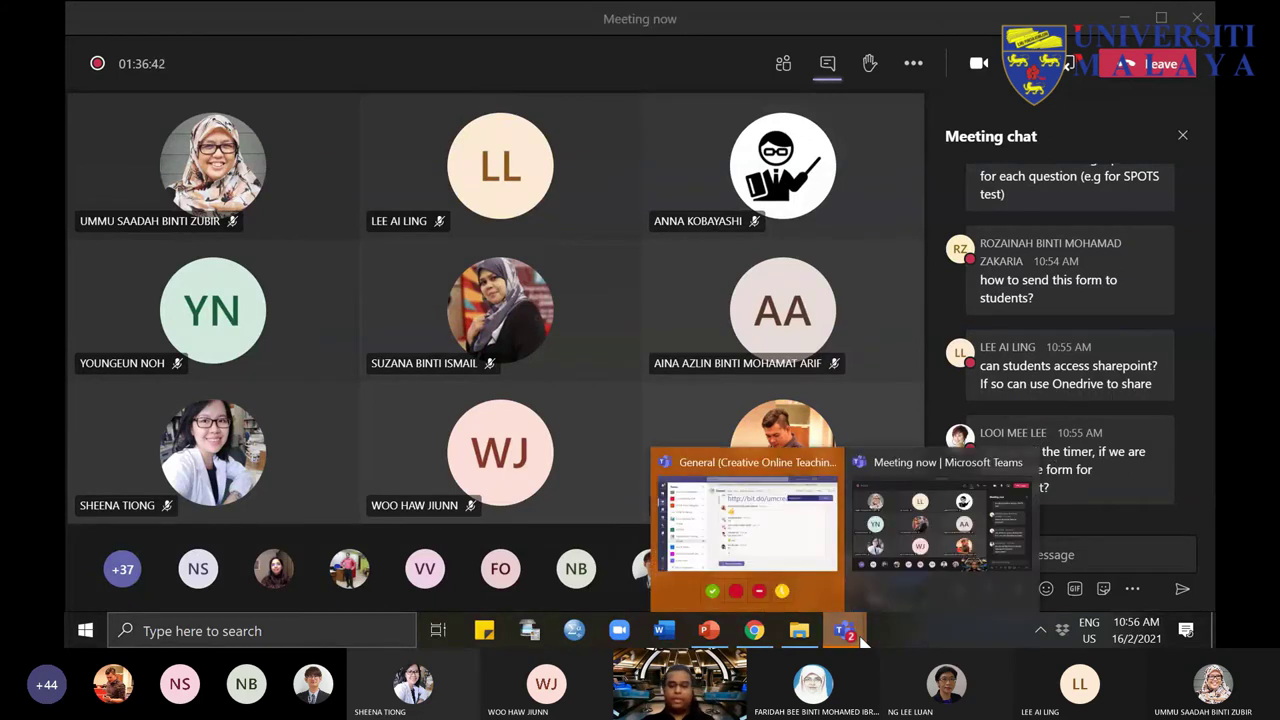
click(754, 630)
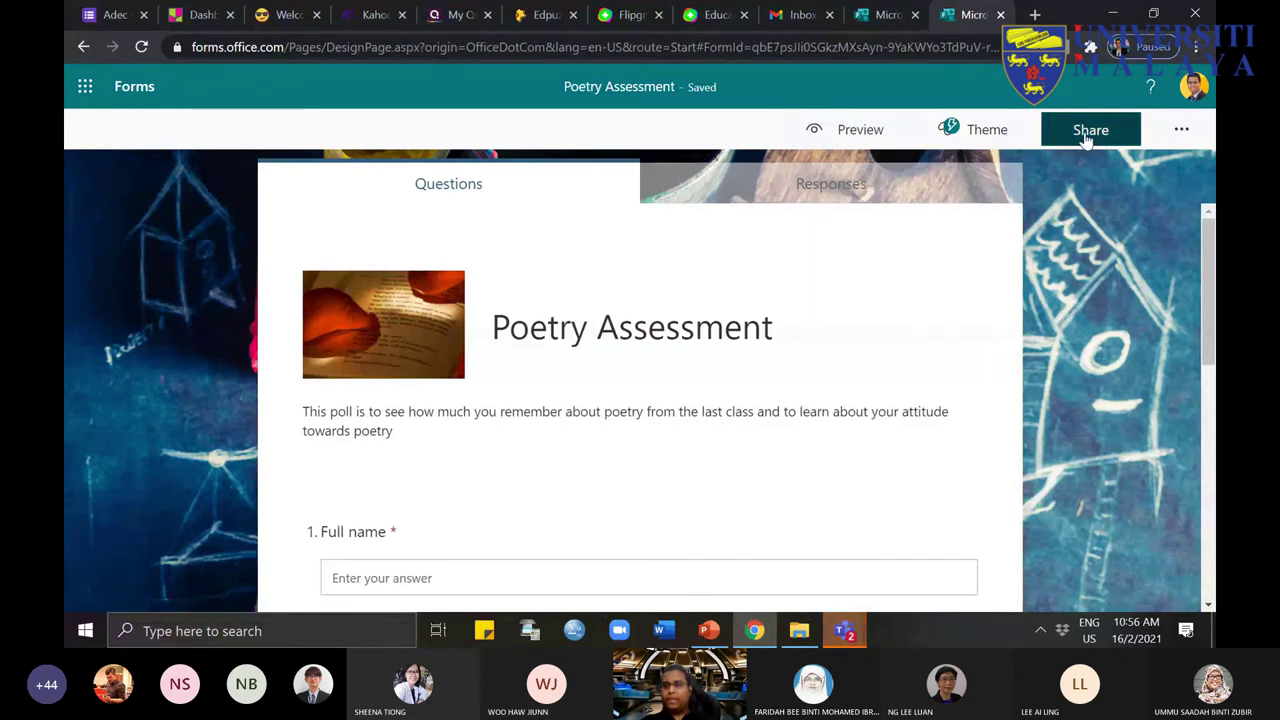
click(1088, 135)
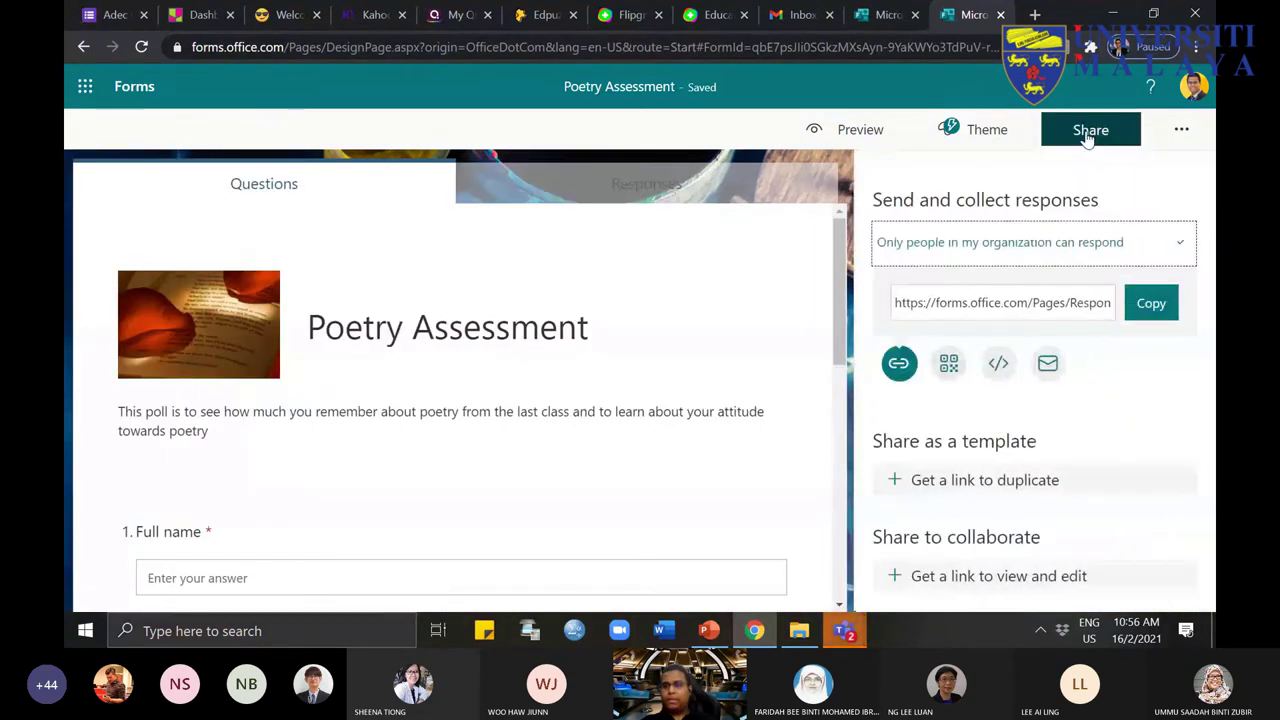
click(1088, 135)
click(1088, 135)
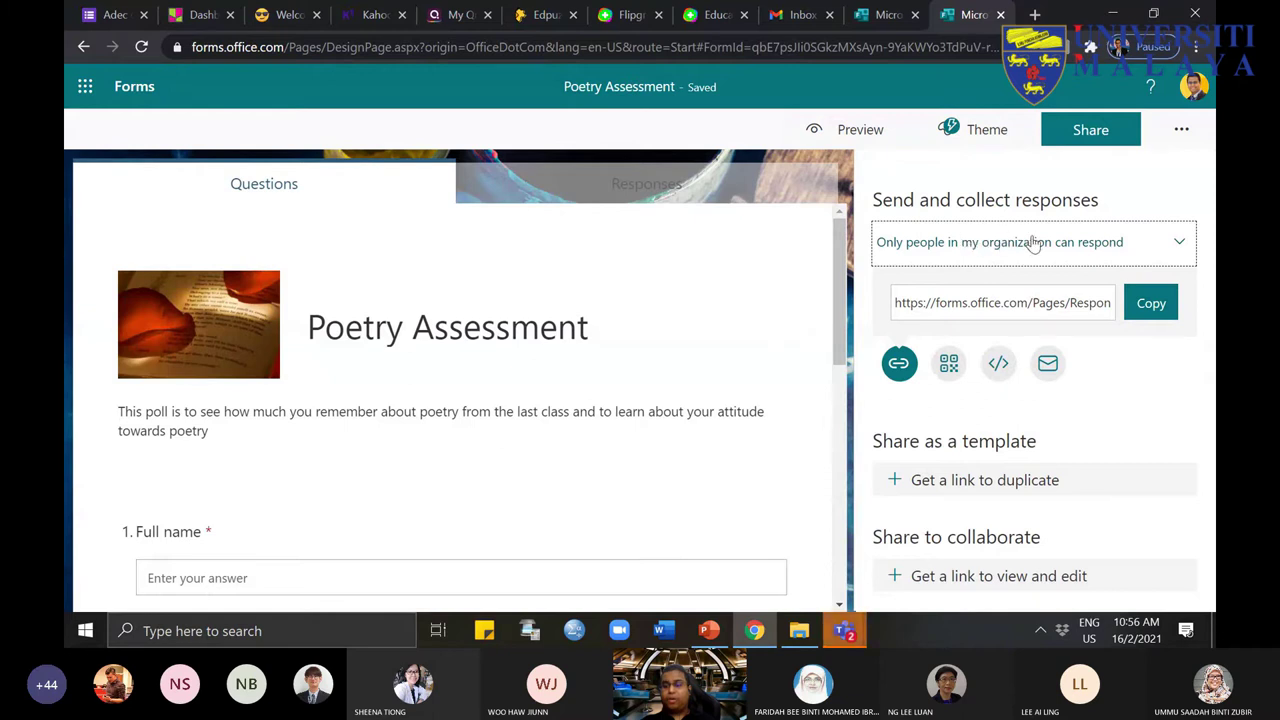
Step: Try limiting responses to specific people in the organization, then restore the setting to only people in my organization
click(1176, 246)
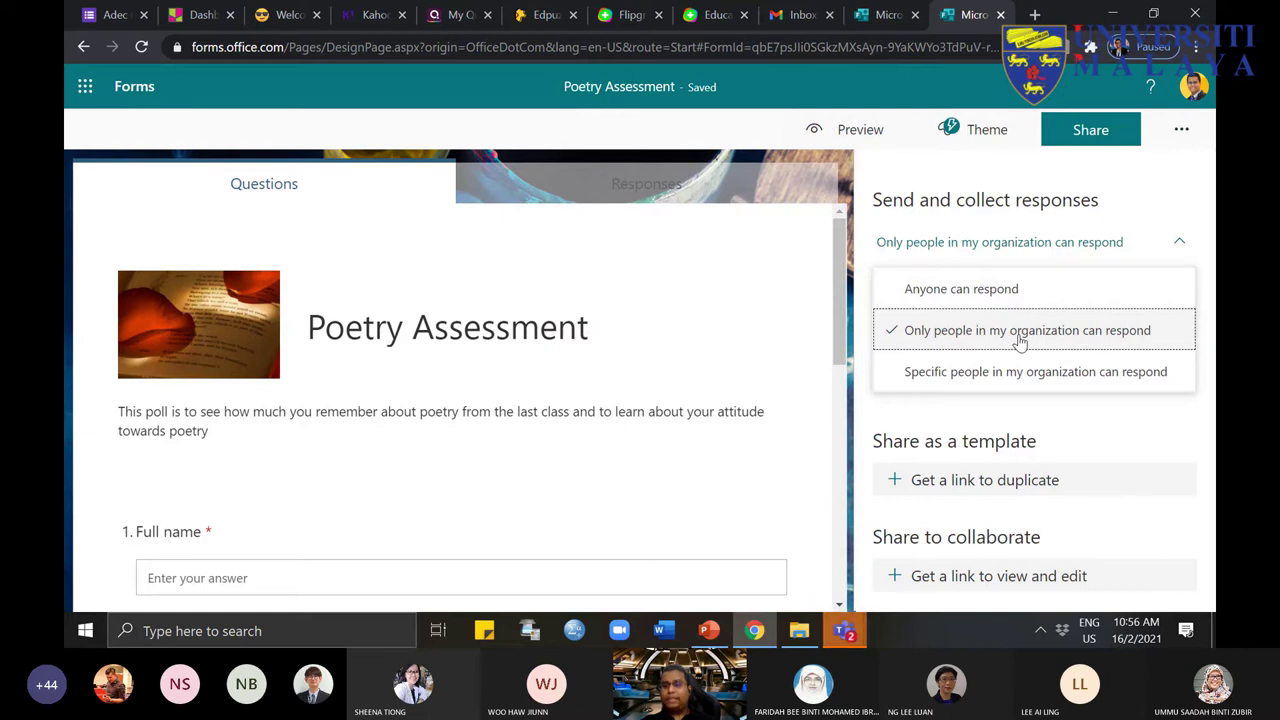
click(1044, 389)
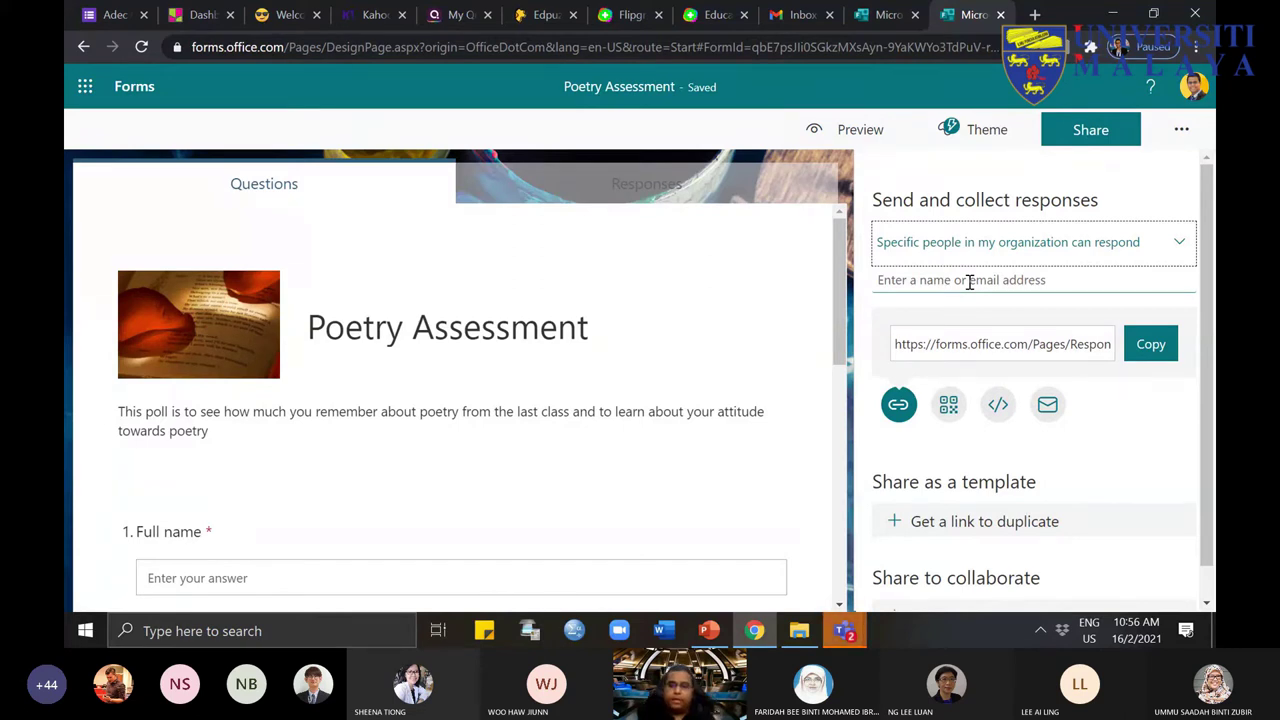
click(1018, 256)
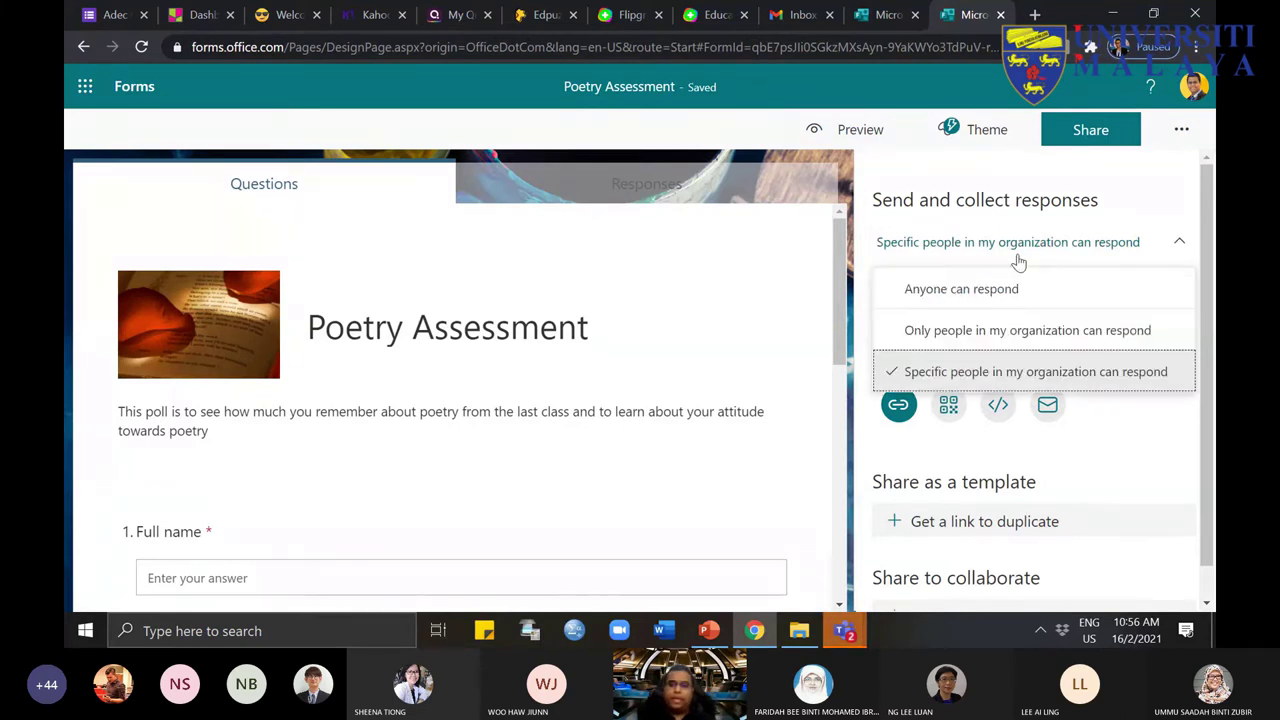
click(1030, 340)
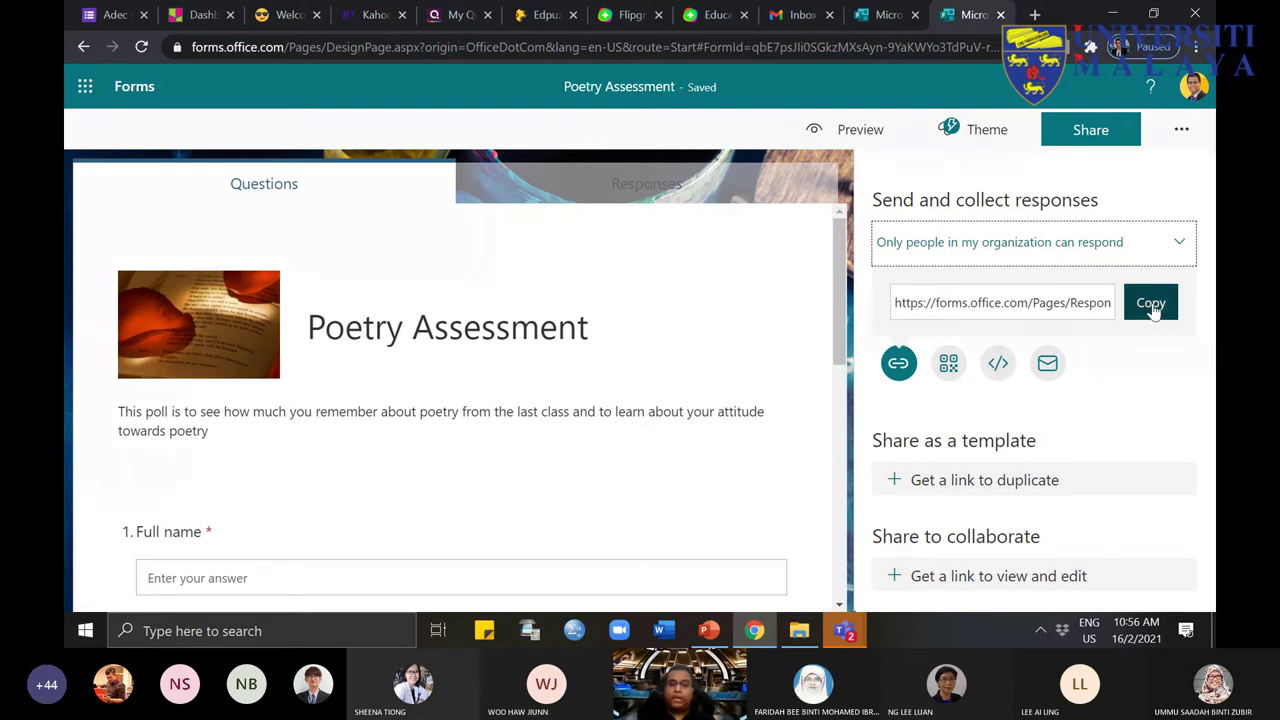
Step: Review the respondent options, keep "Only people in my organization can respond", and copy the form's response link
scroll(551, 506, down, 3)
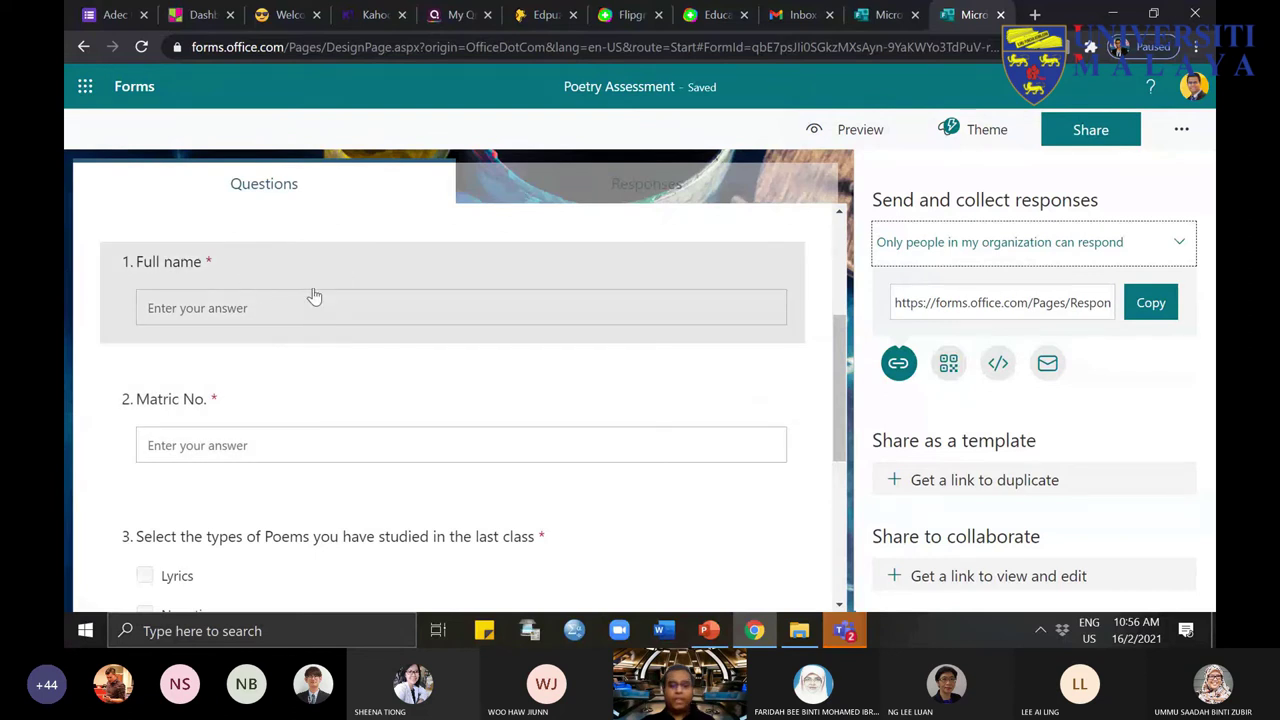
click(1106, 252)
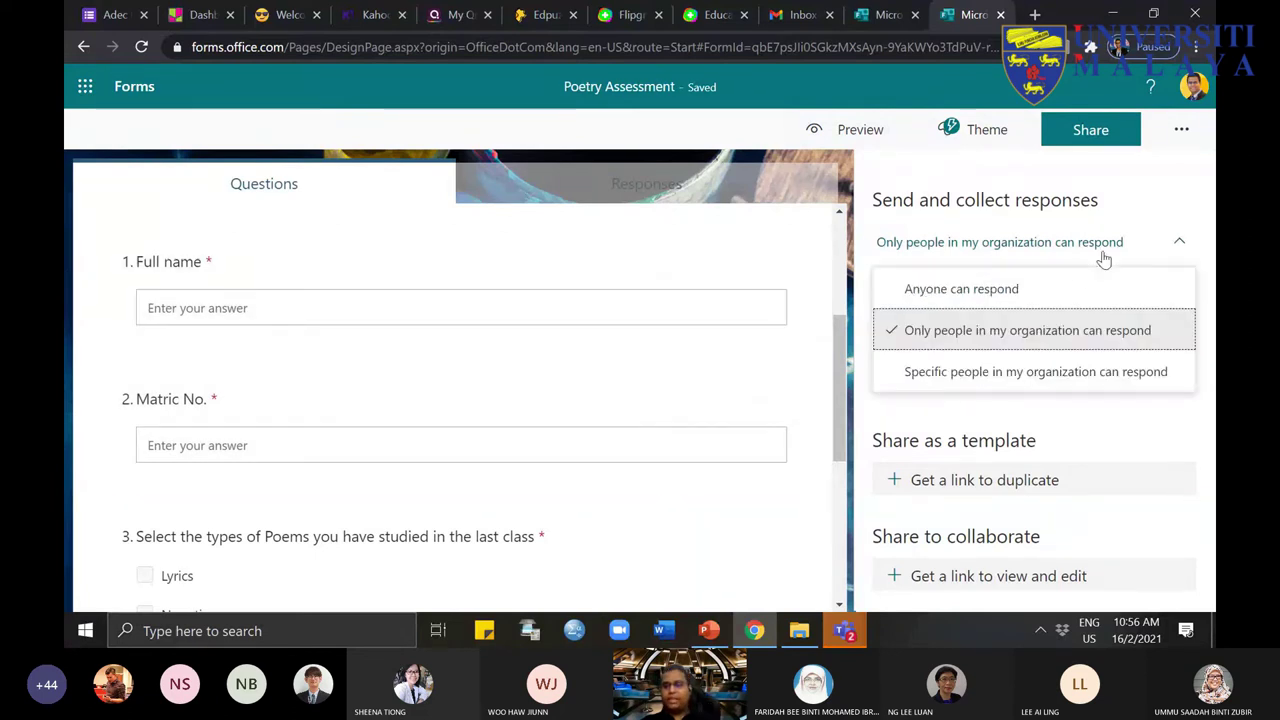
click(954, 334)
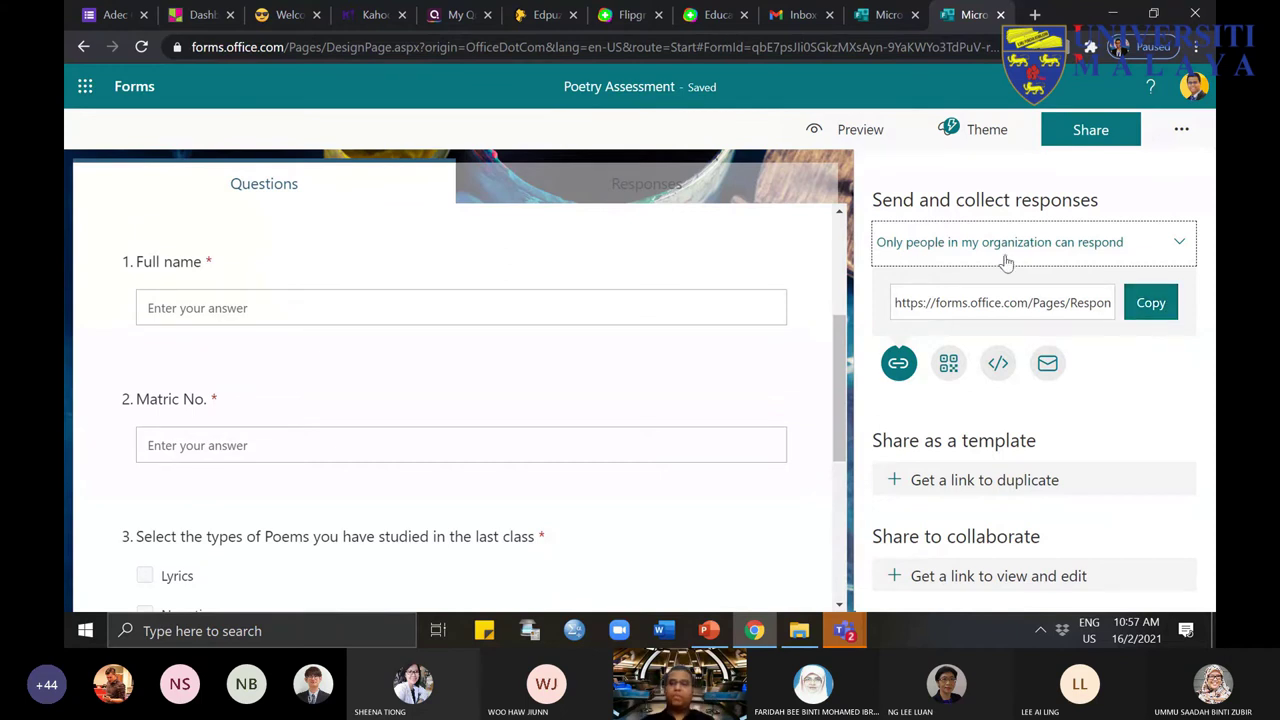
click(920, 250)
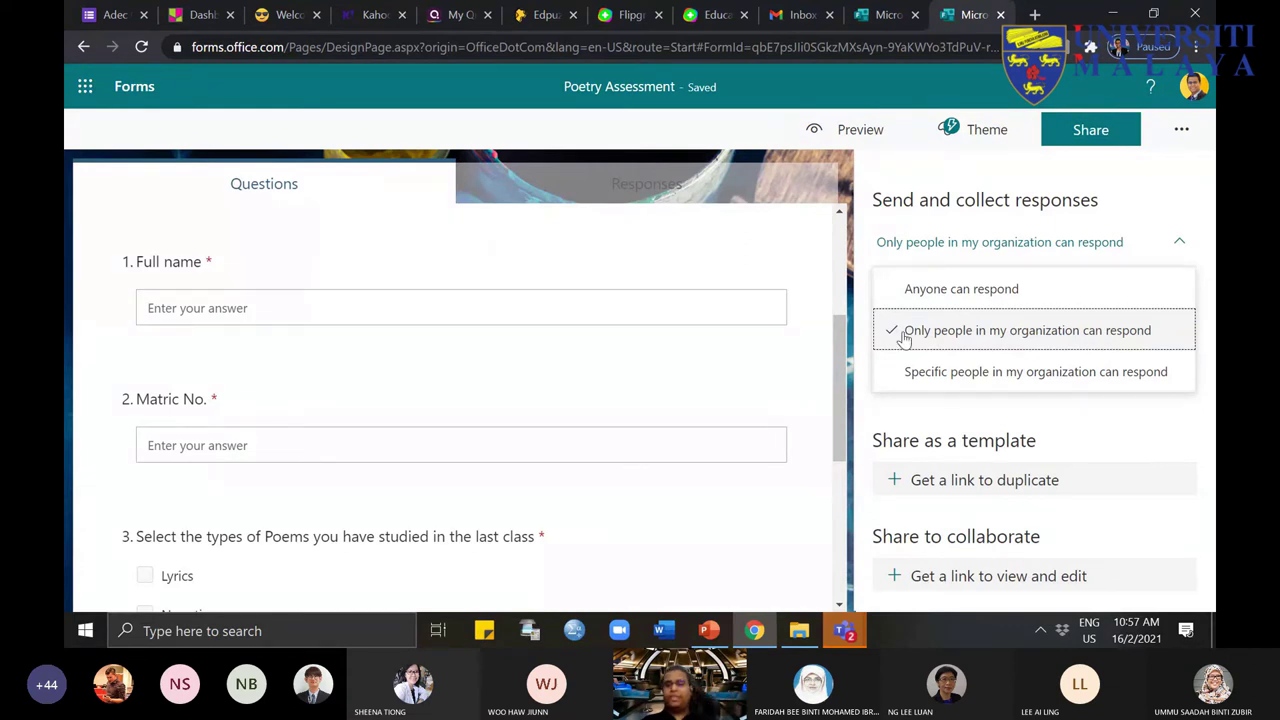
click(1074, 342)
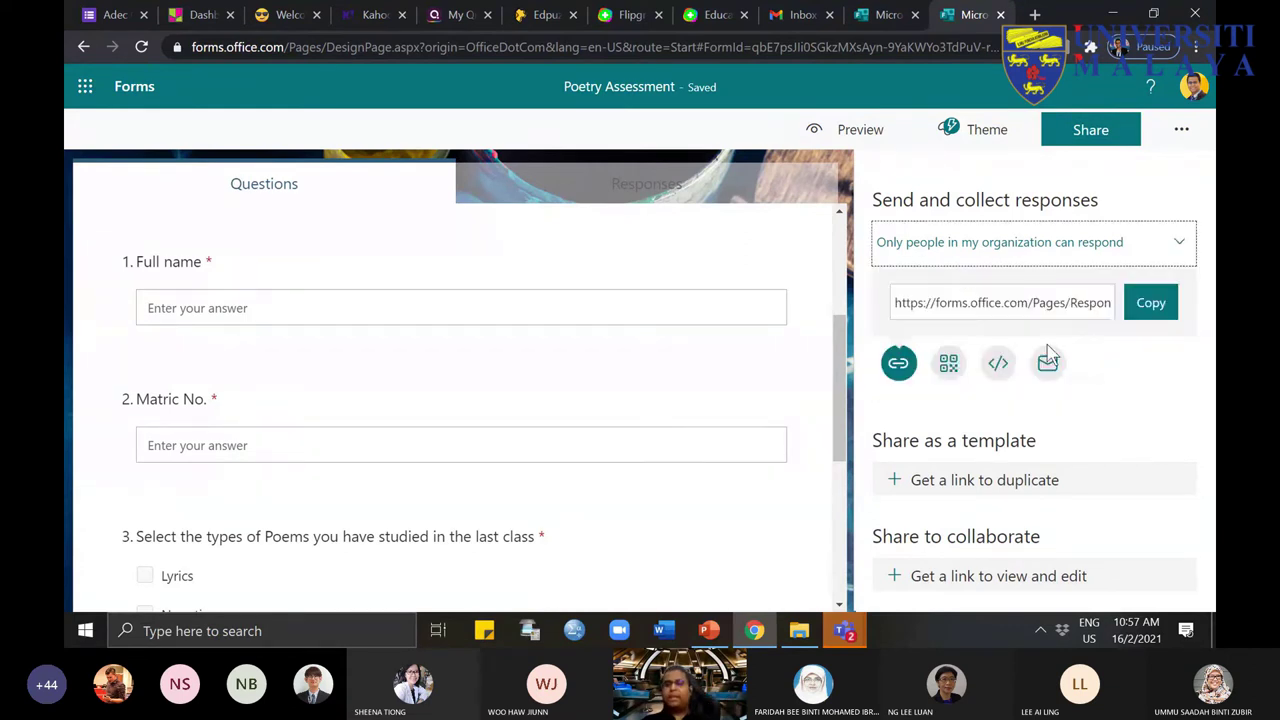
click(1148, 313)
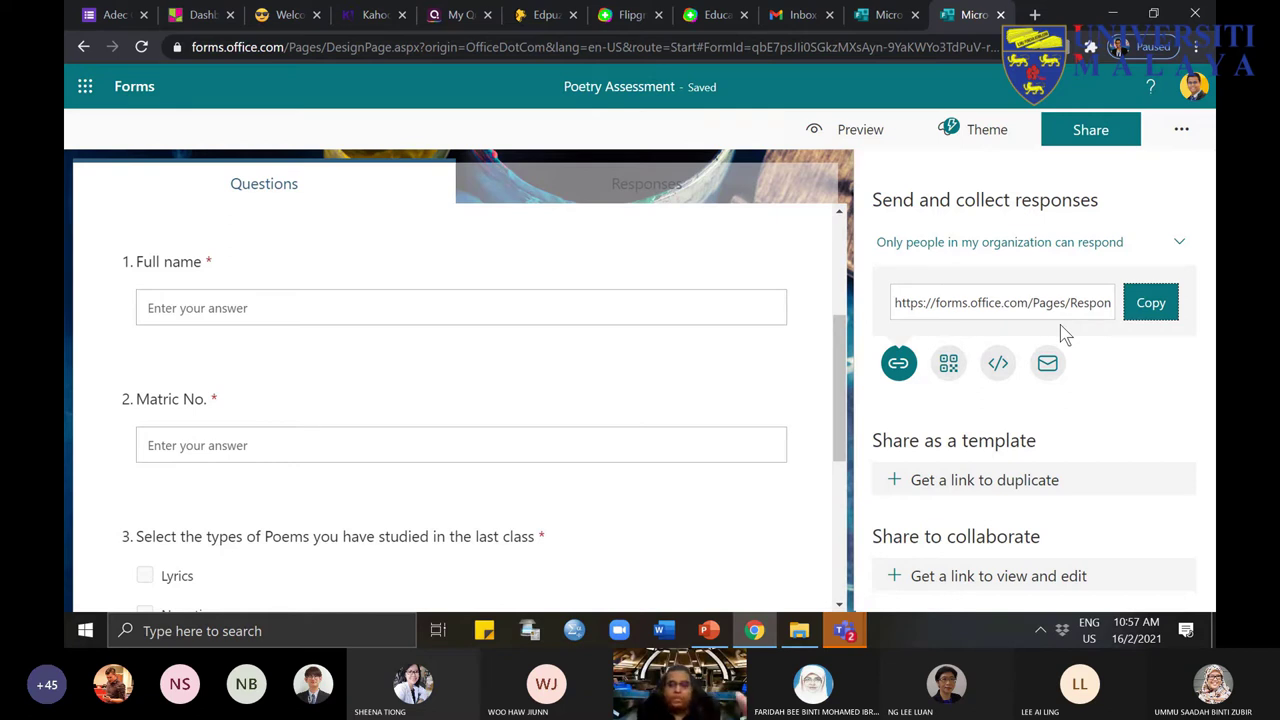
Step: Check the form's responses overview, then return to its questions
scroll(466, 457, down, 2)
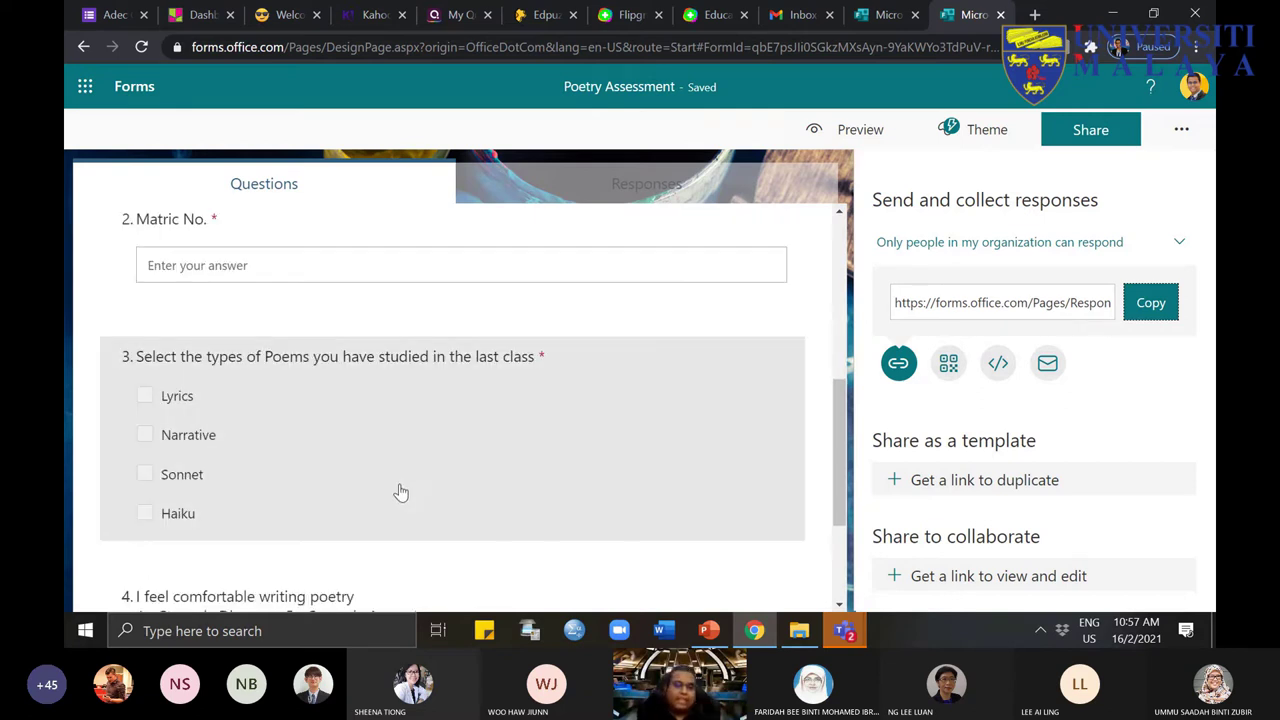
scroll(390, 486, up, 1)
click(643, 183)
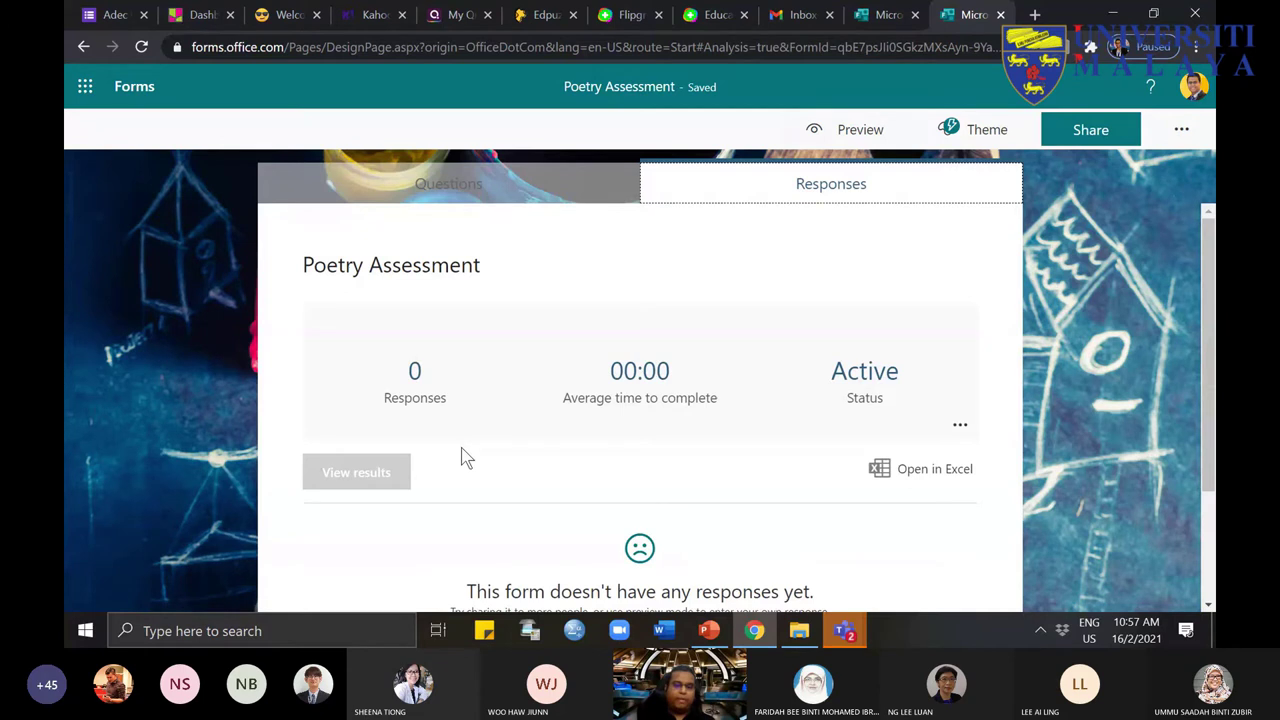
click(490, 184)
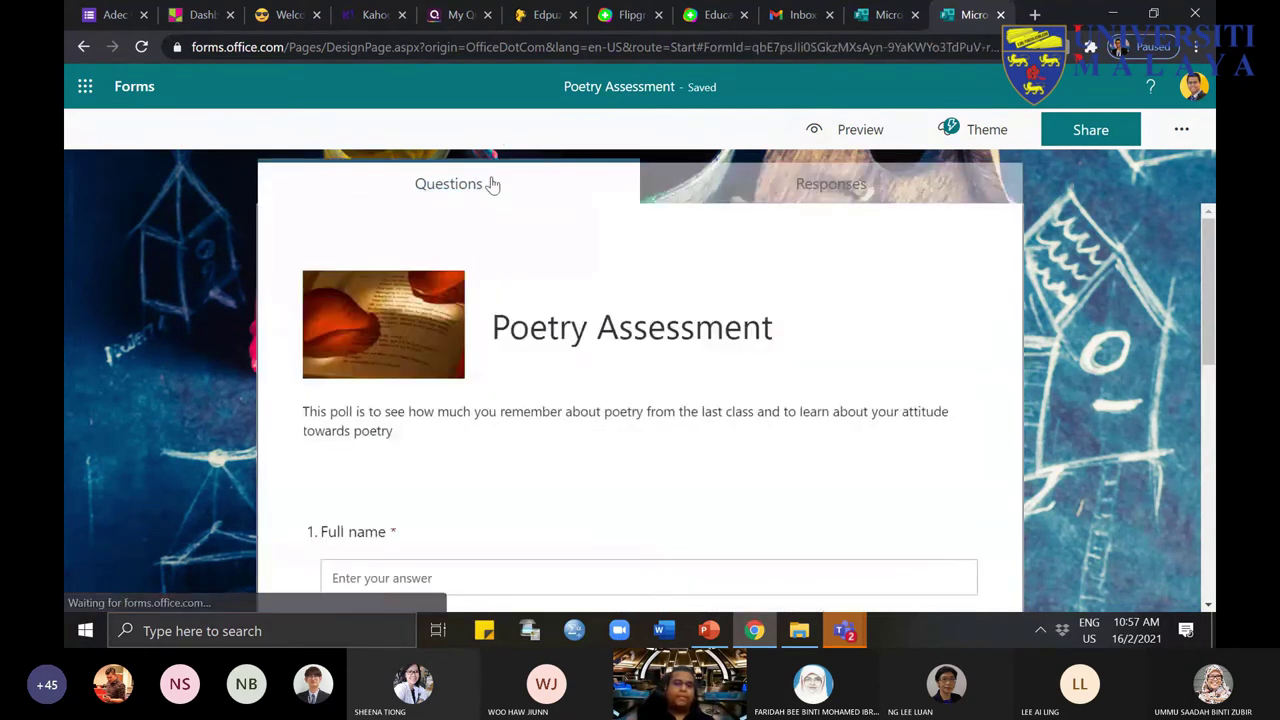
scroll(480, 451, down, 3)
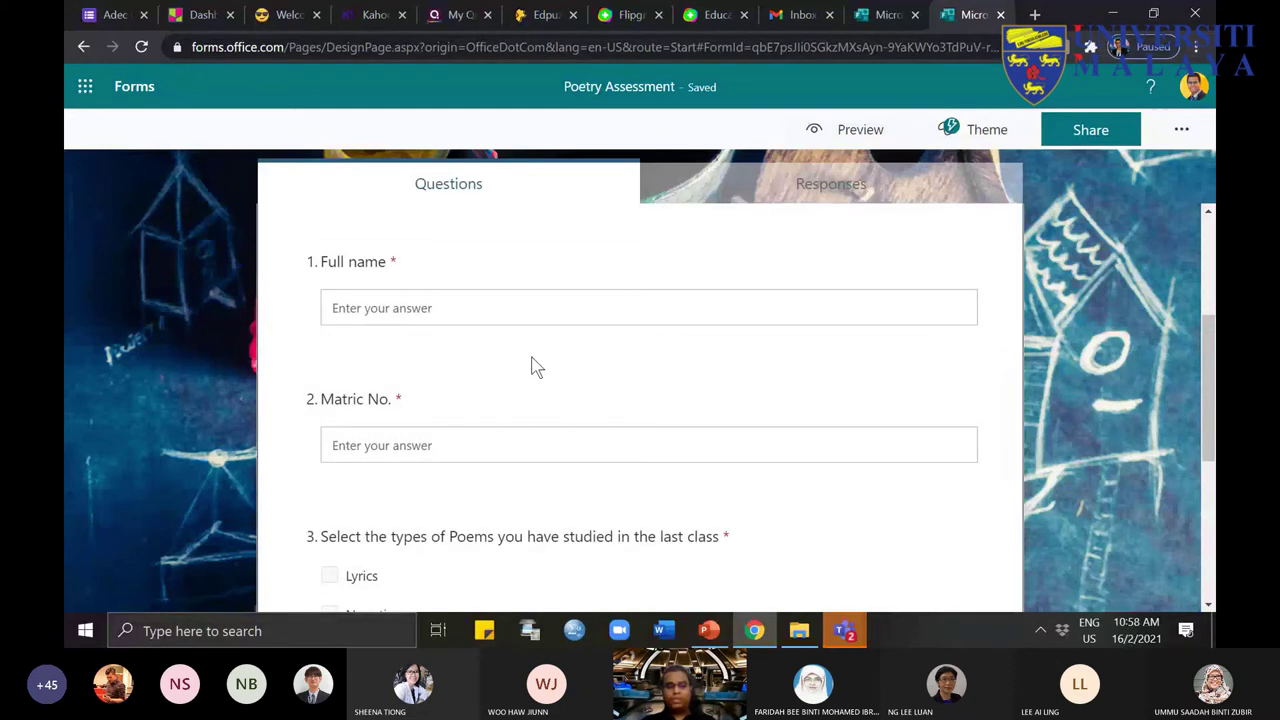
Step: Reopen the form's sharing options and examine the "Share as a template" section
click(1175, 137)
click(1095, 129)
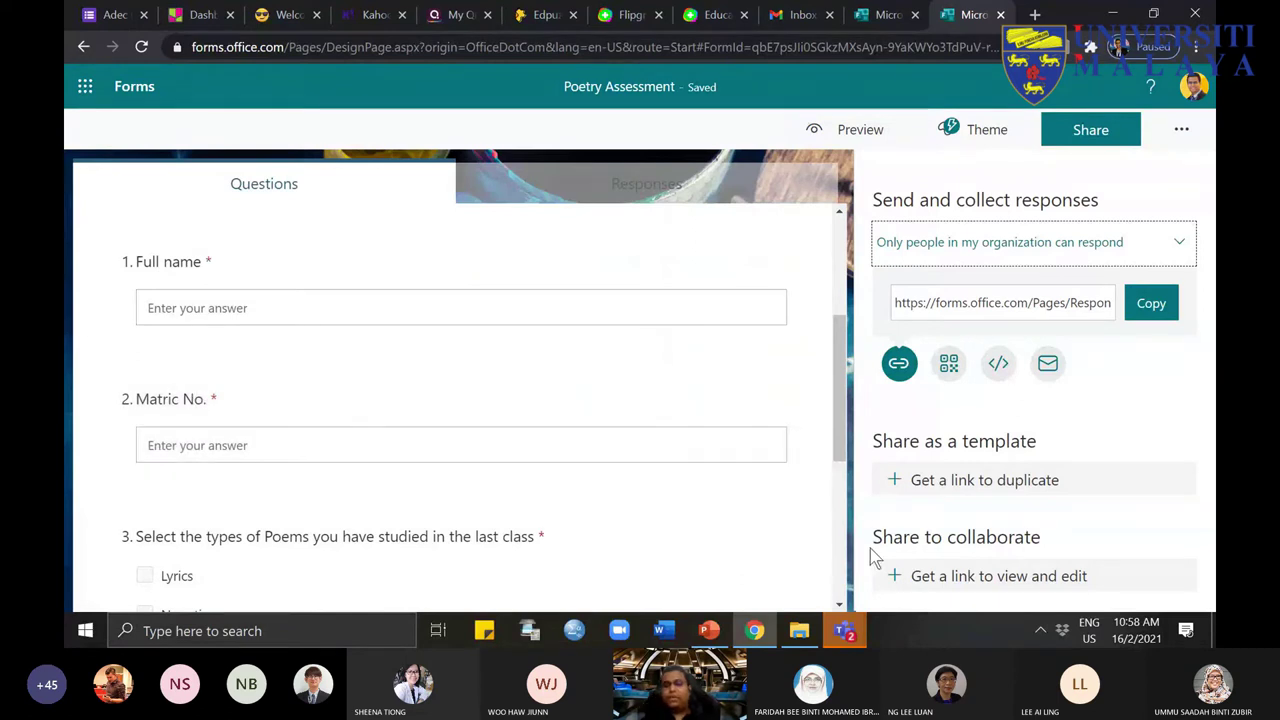
drag(873, 441, 1020, 442)
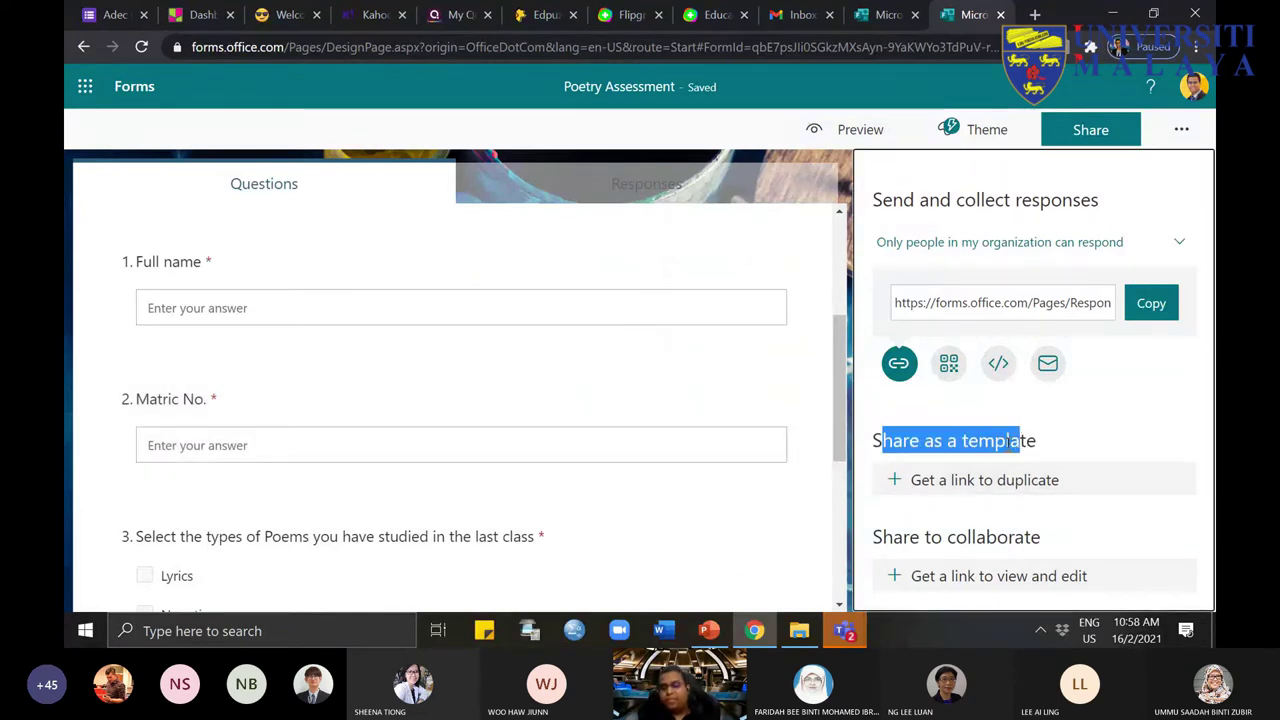
double_click(998, 441)
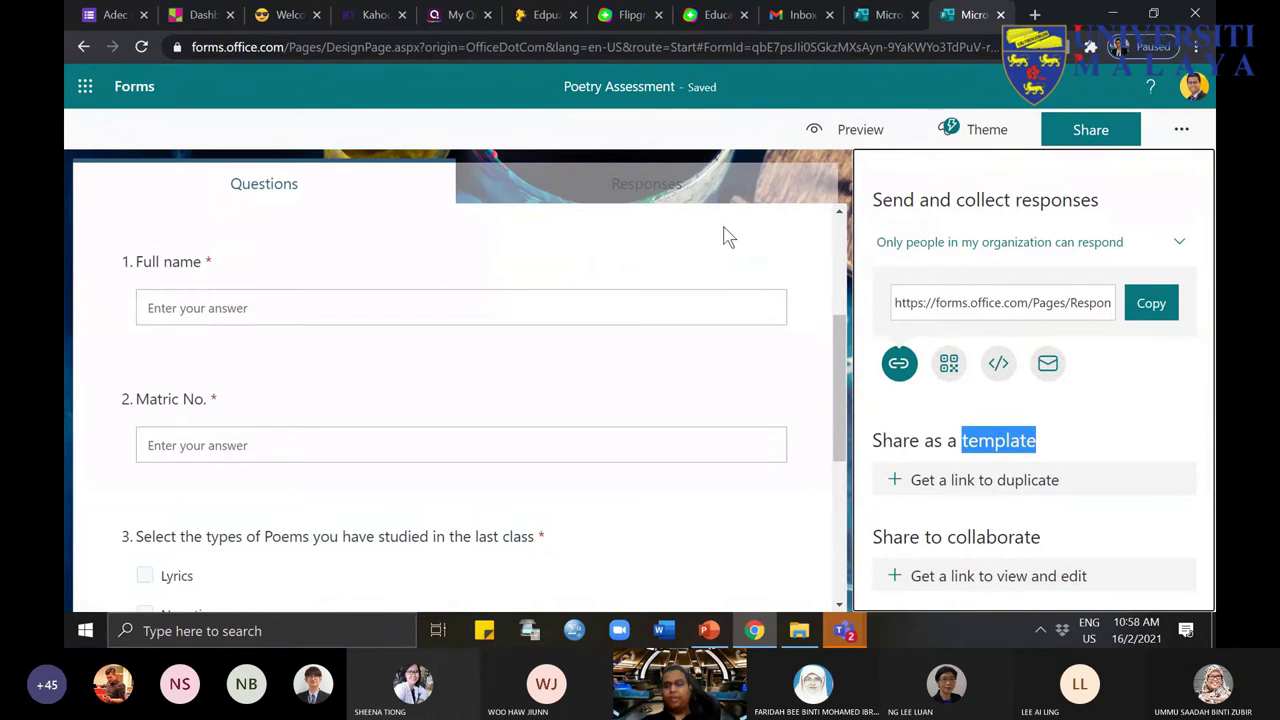
Step: Check the form's additional options, then switch to the Teams meeting and read the participants' questions in the chat
click(1181, 129)
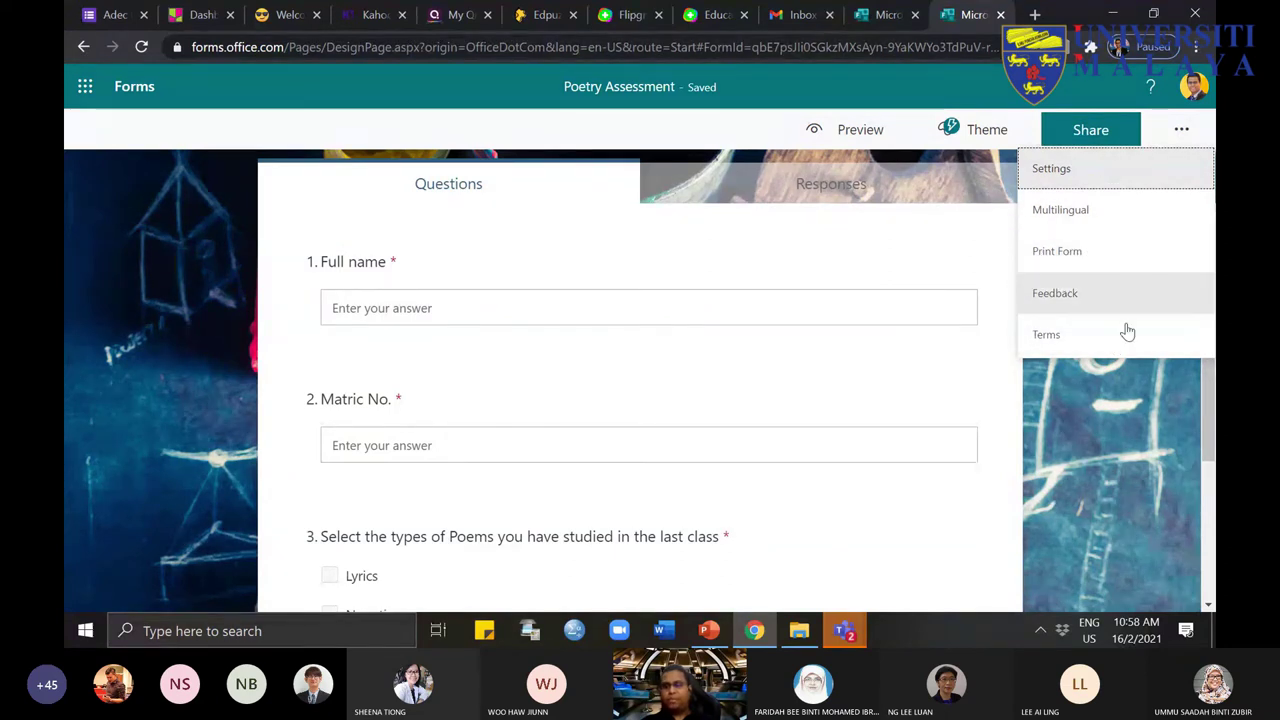
mouse_move(844, 630)
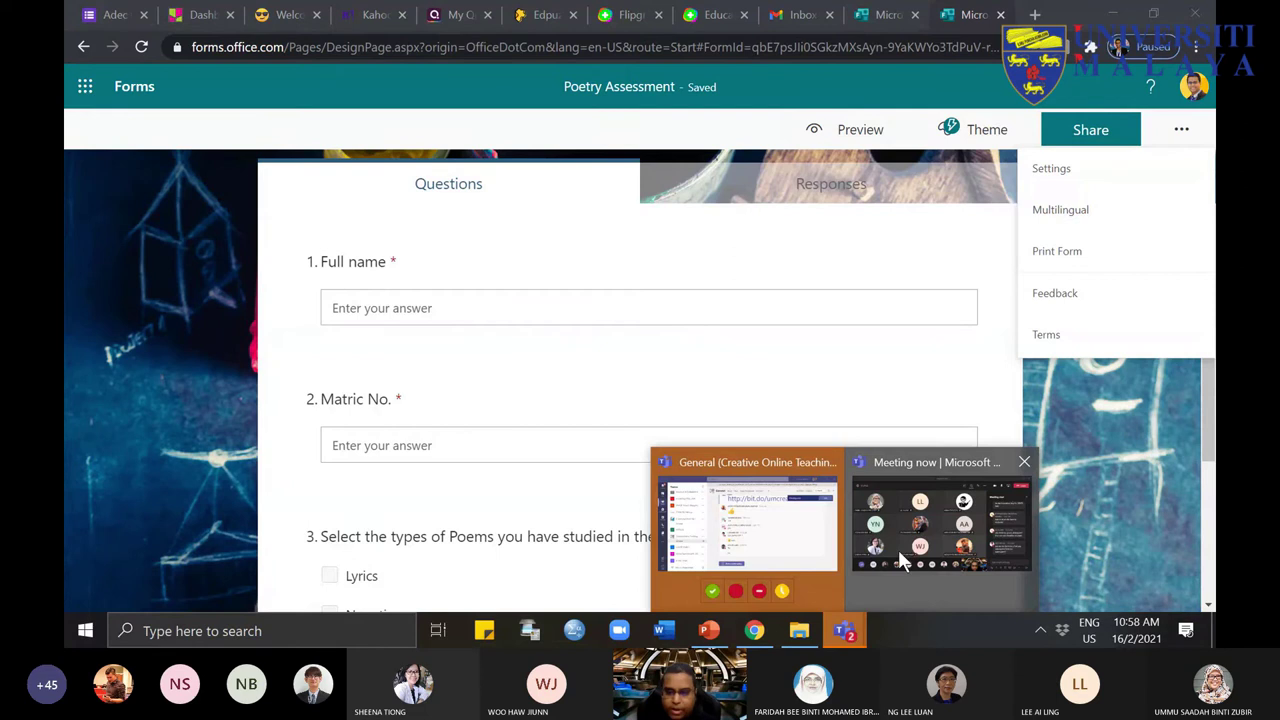
click(898, 549)
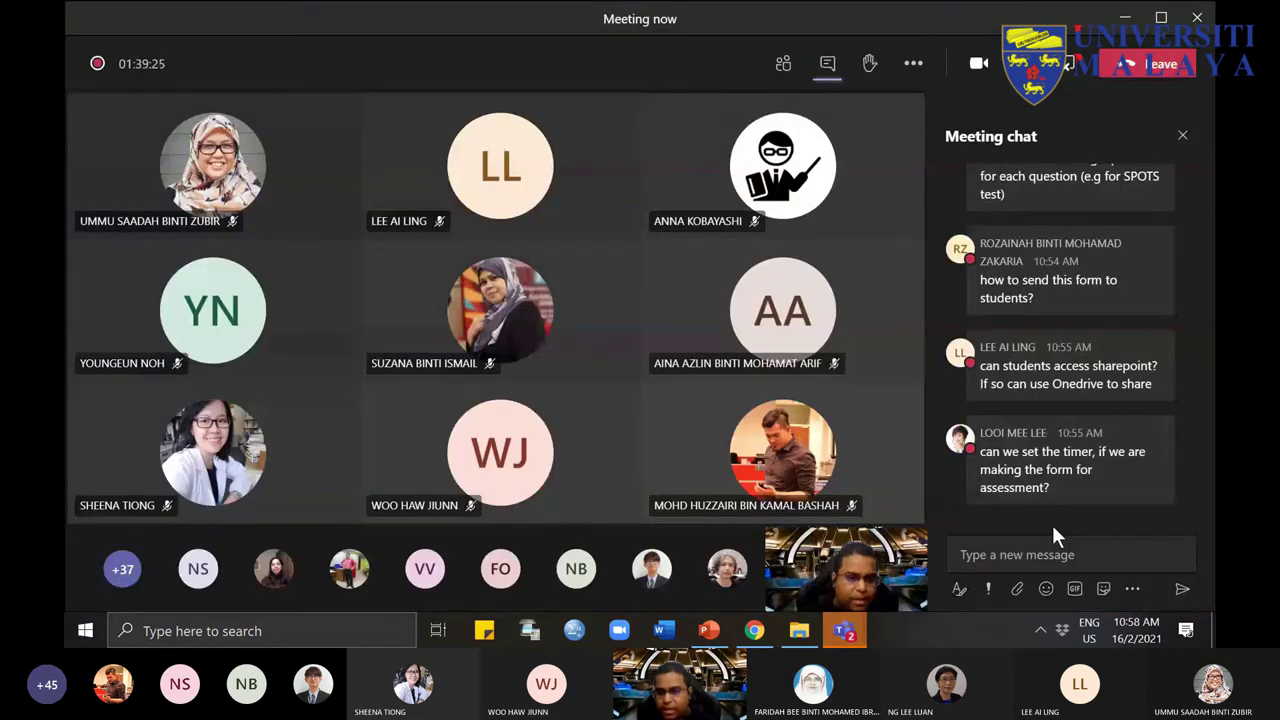
mouse_move(1009, 440)
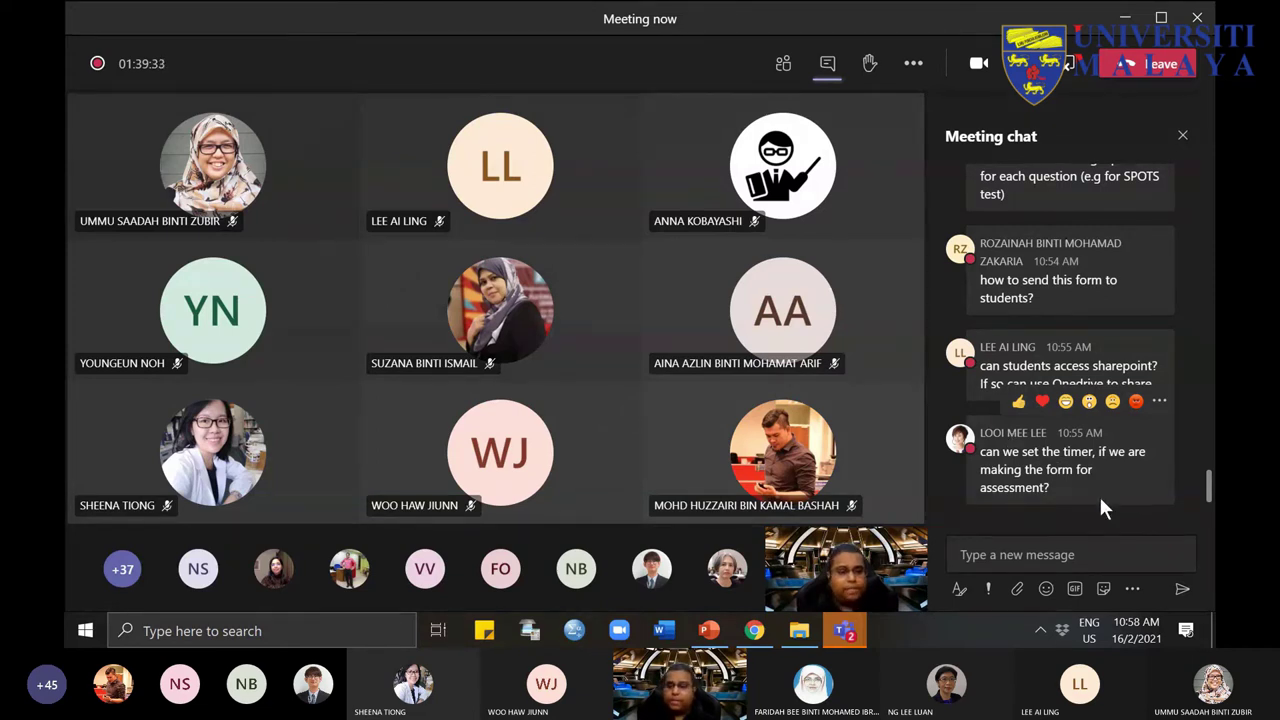
scroll(1099, 494, up, 2)
mouse_move(1103, 492)
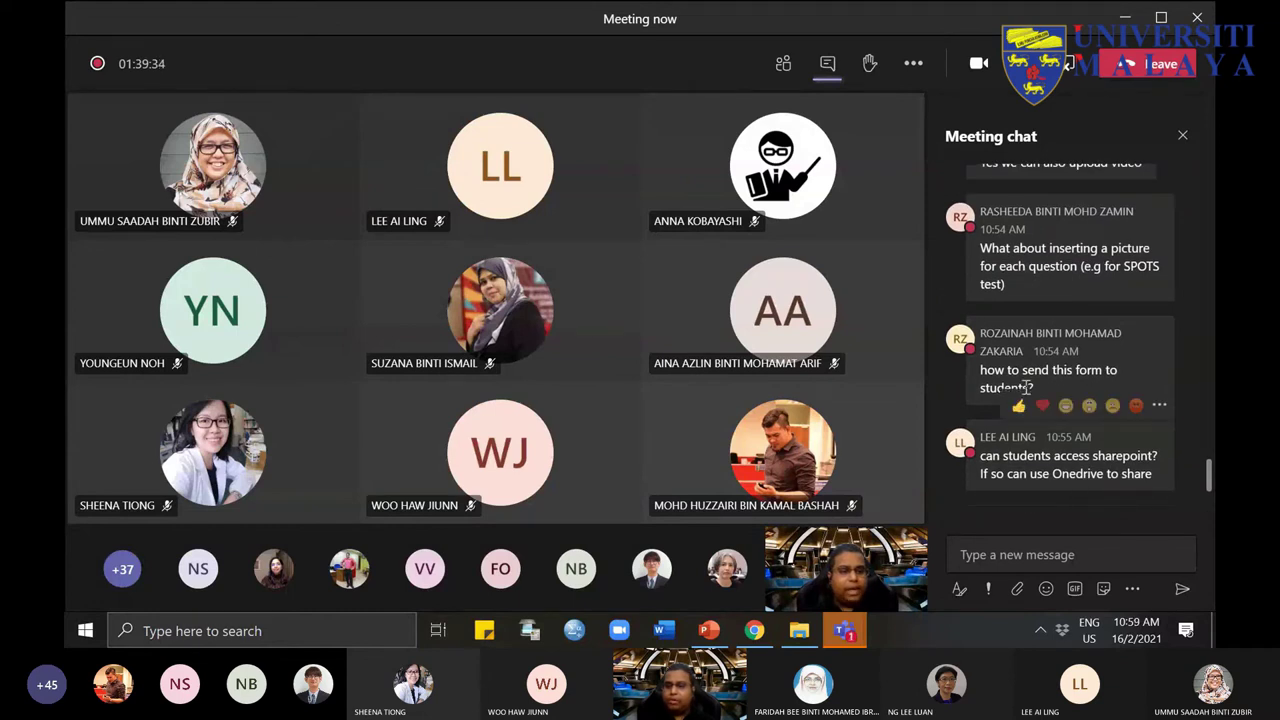
scroll(1105, 480, up, 1)
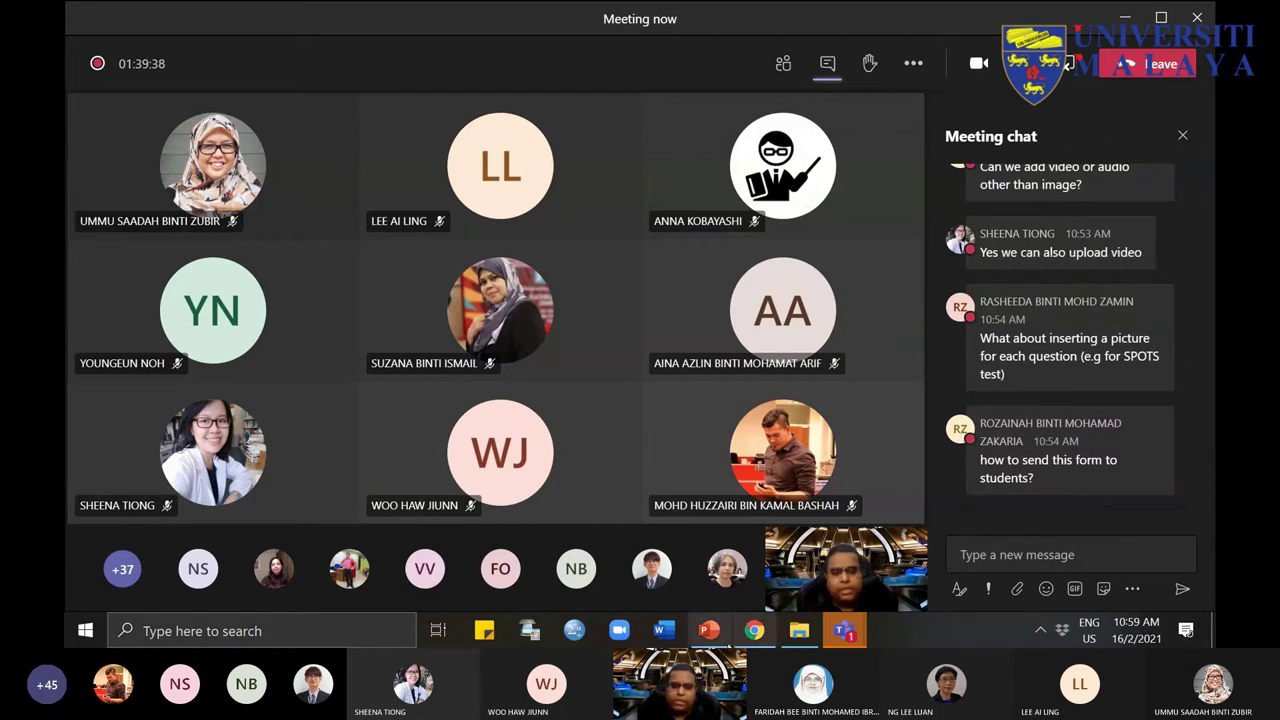
Step: Return to the Poetry Assessment form in Chrome and open question 3, about the types of poems studied, for editing
click(845, 630)
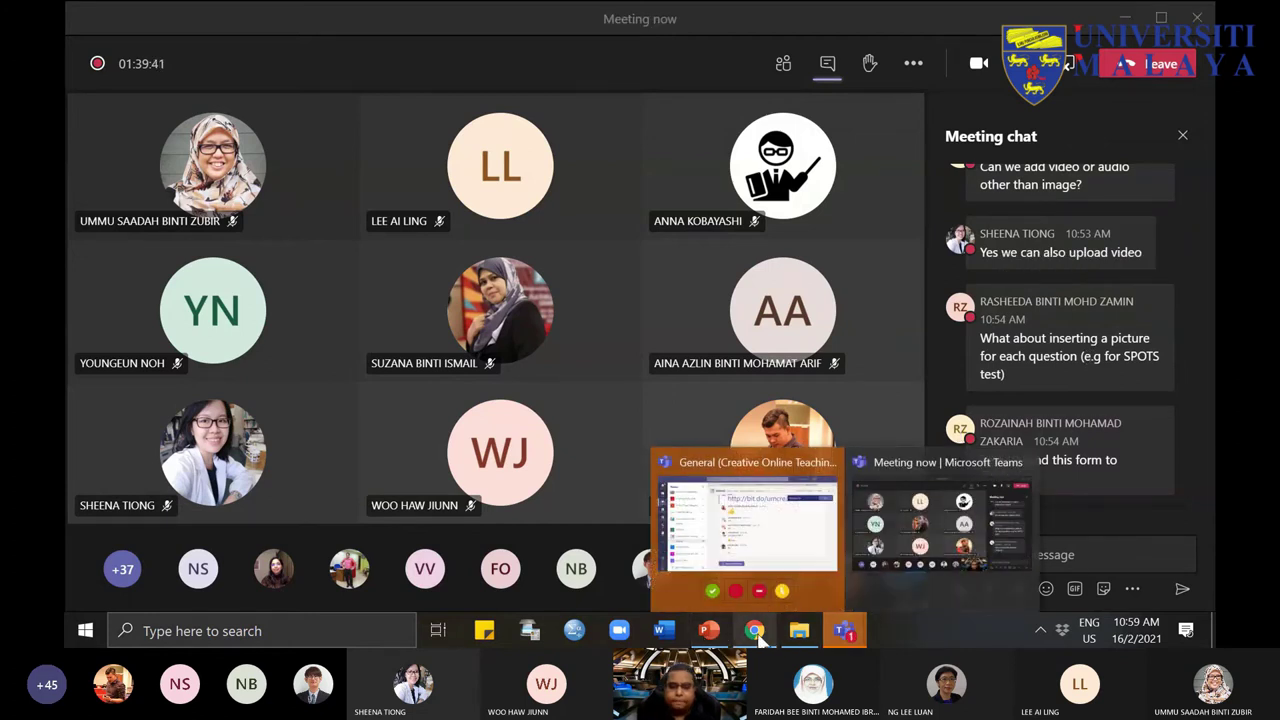
click(754, 630)
scroll(538, 312, down, 3)
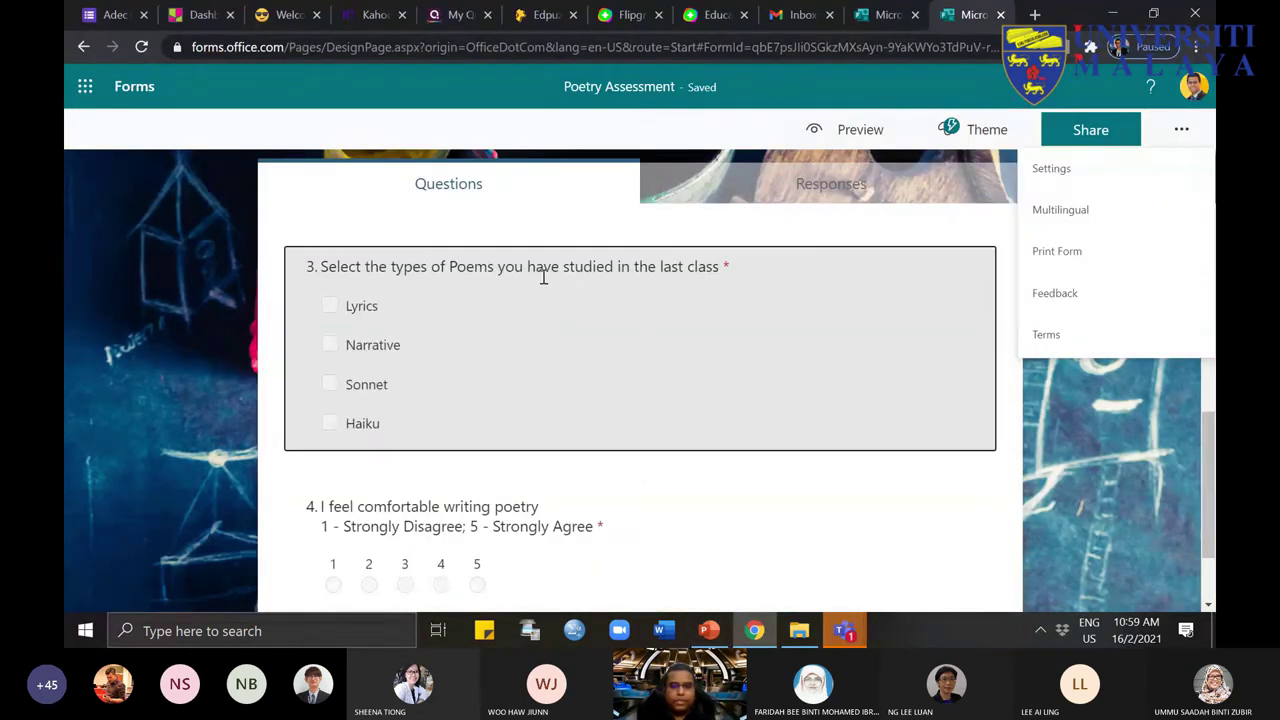
click(543, 277)
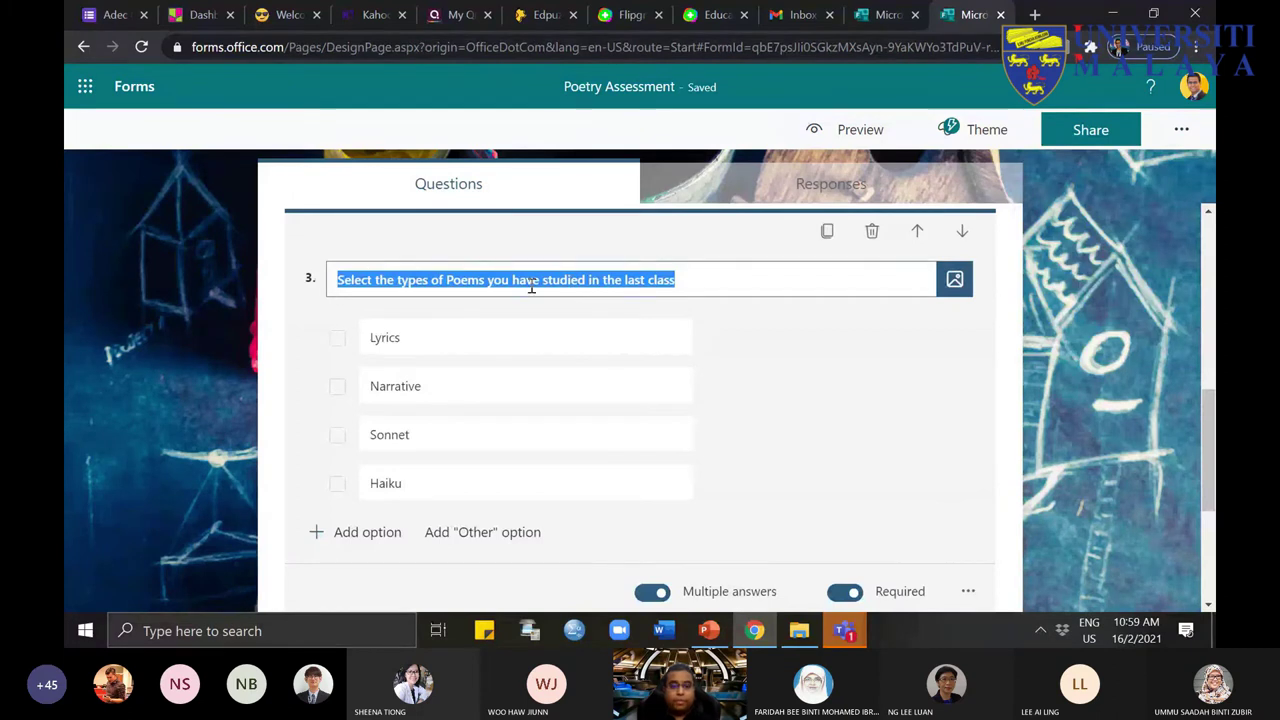
click(642, 284)
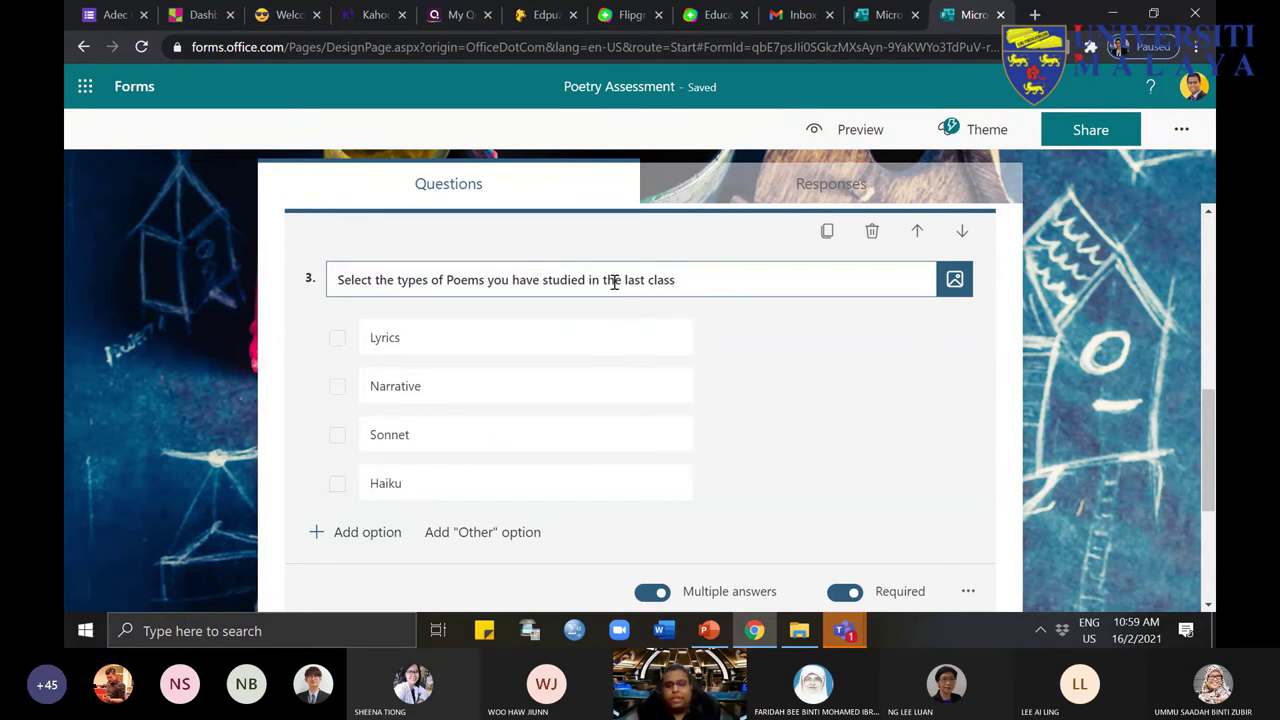
Step: Insert the "Children's Classic Poetry Collection" cover image from the "poetry" image search into question 3
click(954, 283)
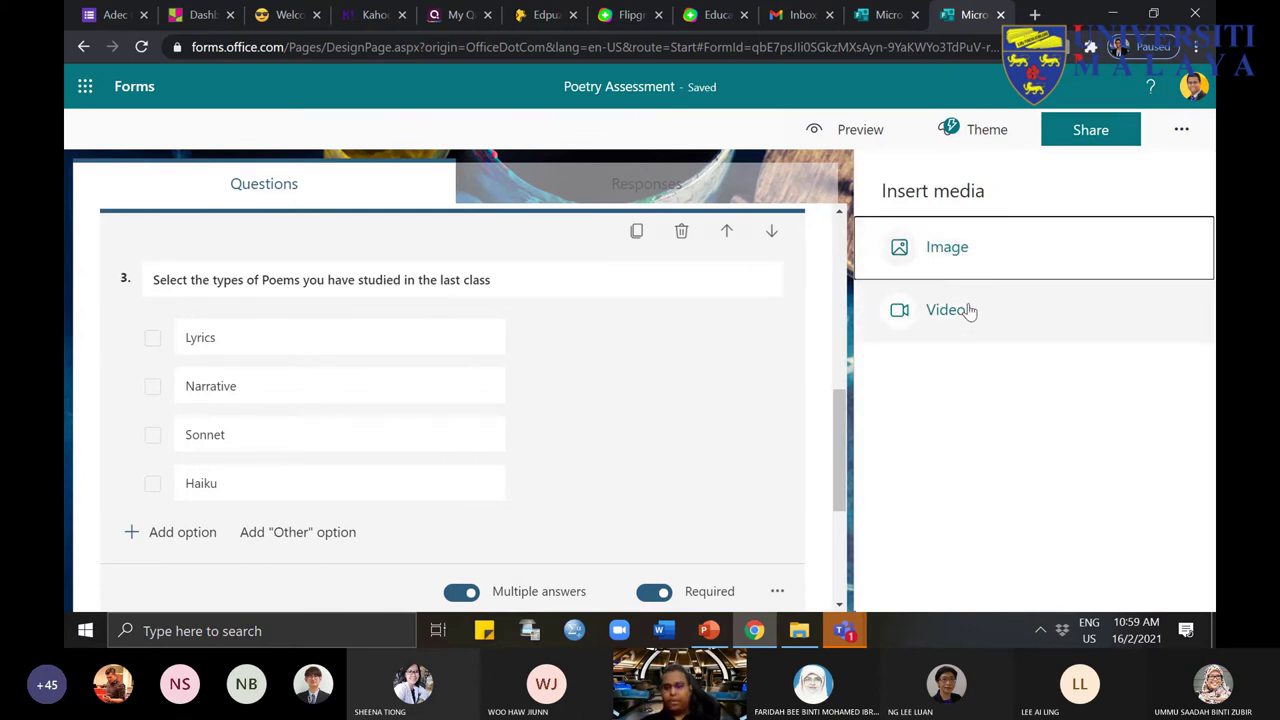
click(946, 248)
scroll(1017, 548, down, 3)
scroll(1017, 548, down, 3)
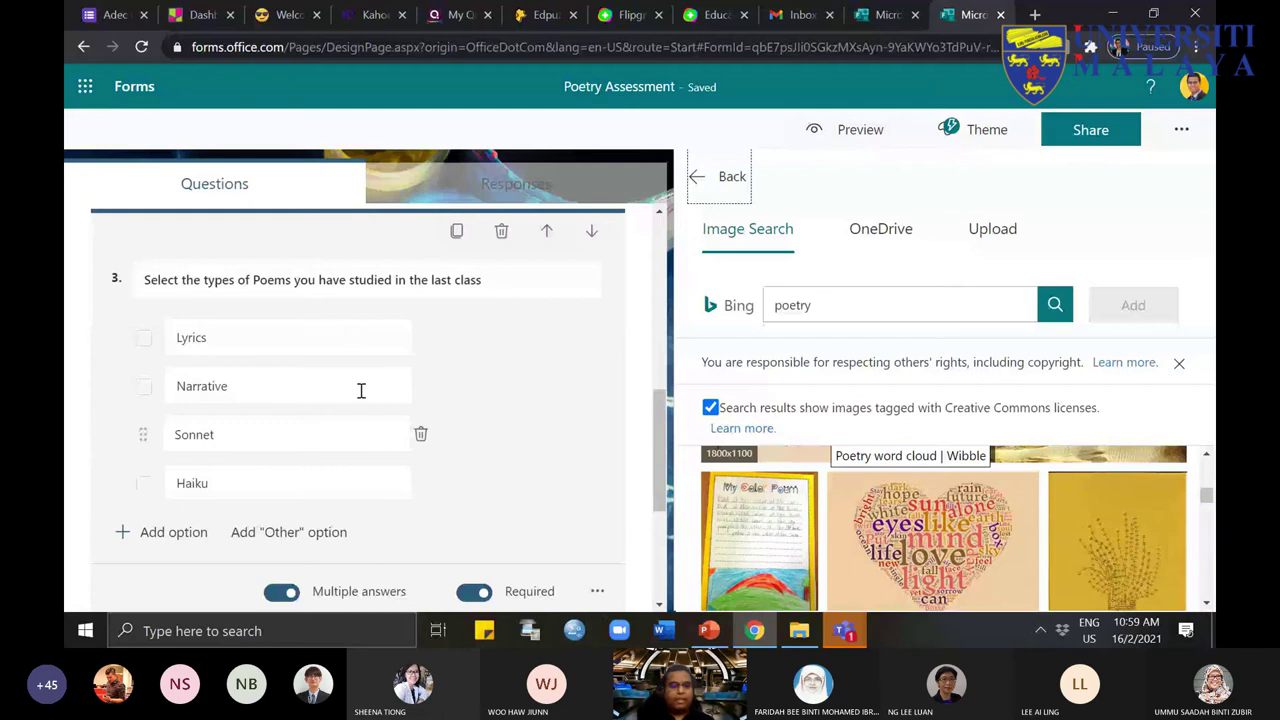
scroll(981, 532, down, 5)
click(1122, 537)
click(1133, 304)
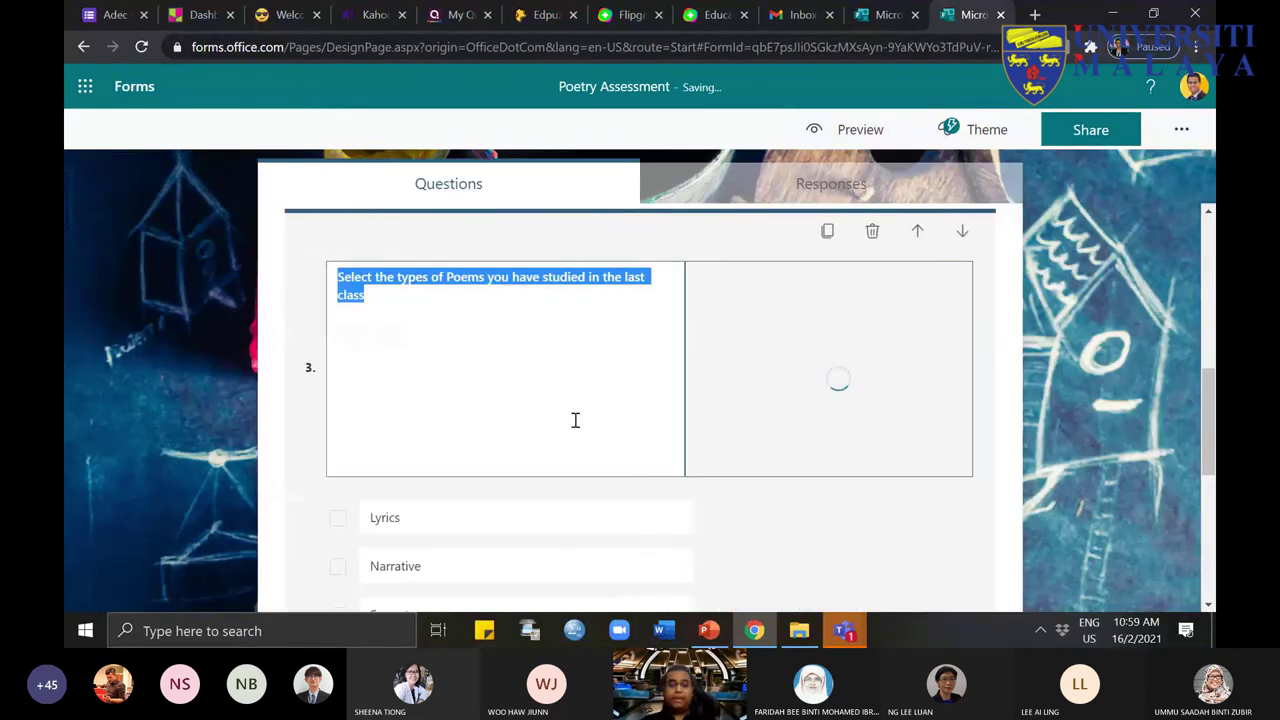
click(544, 316)
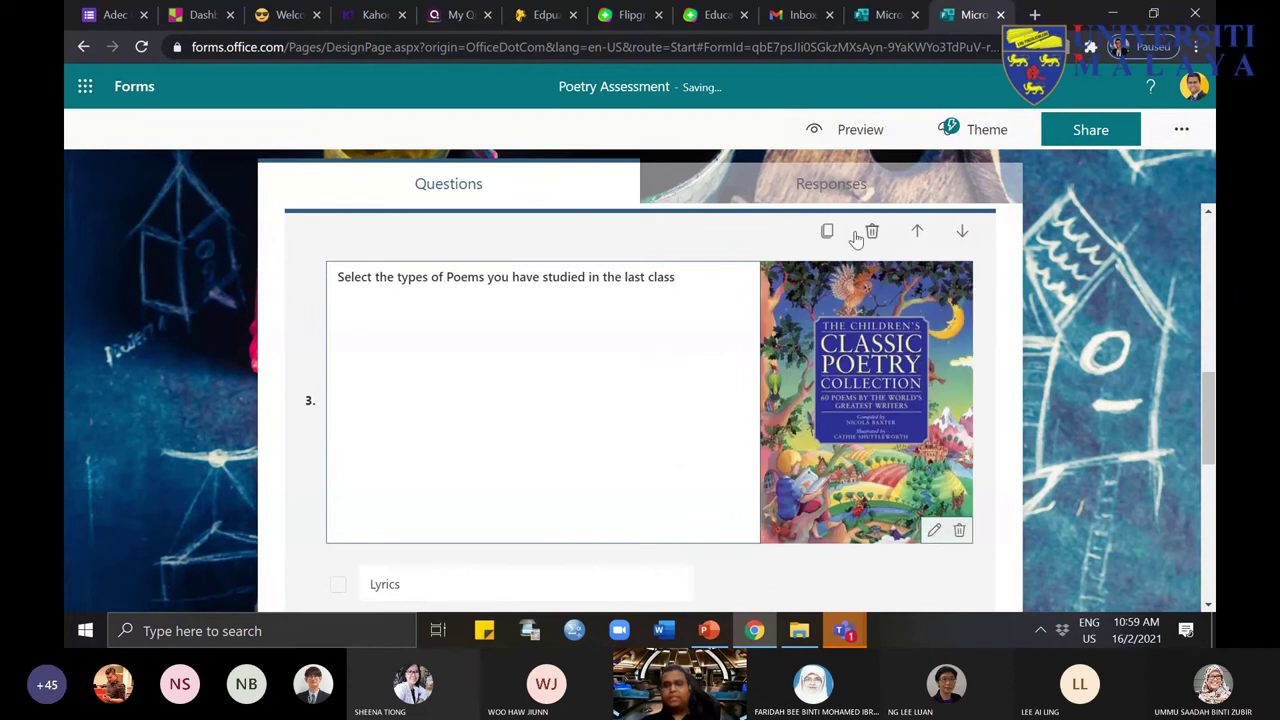
Step: Look over question 3 with its image in the editor, then preview the form to examine how it appears to respondents
scroll(862, 371, down, 3)
scroll(557, 438, down, 3)
scroll(729, 410, up, 6)
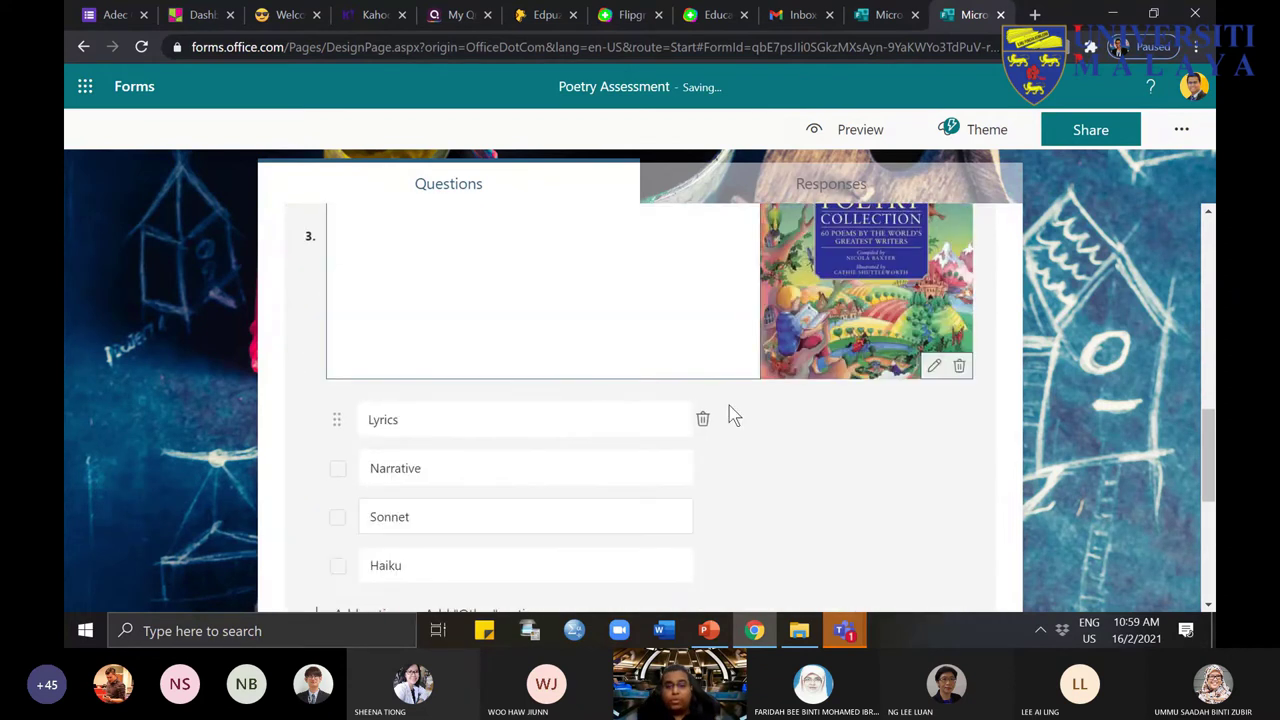
scroll(893, 373, down, 3)
scroll(894, 423, up, 1)
click(860, 130)
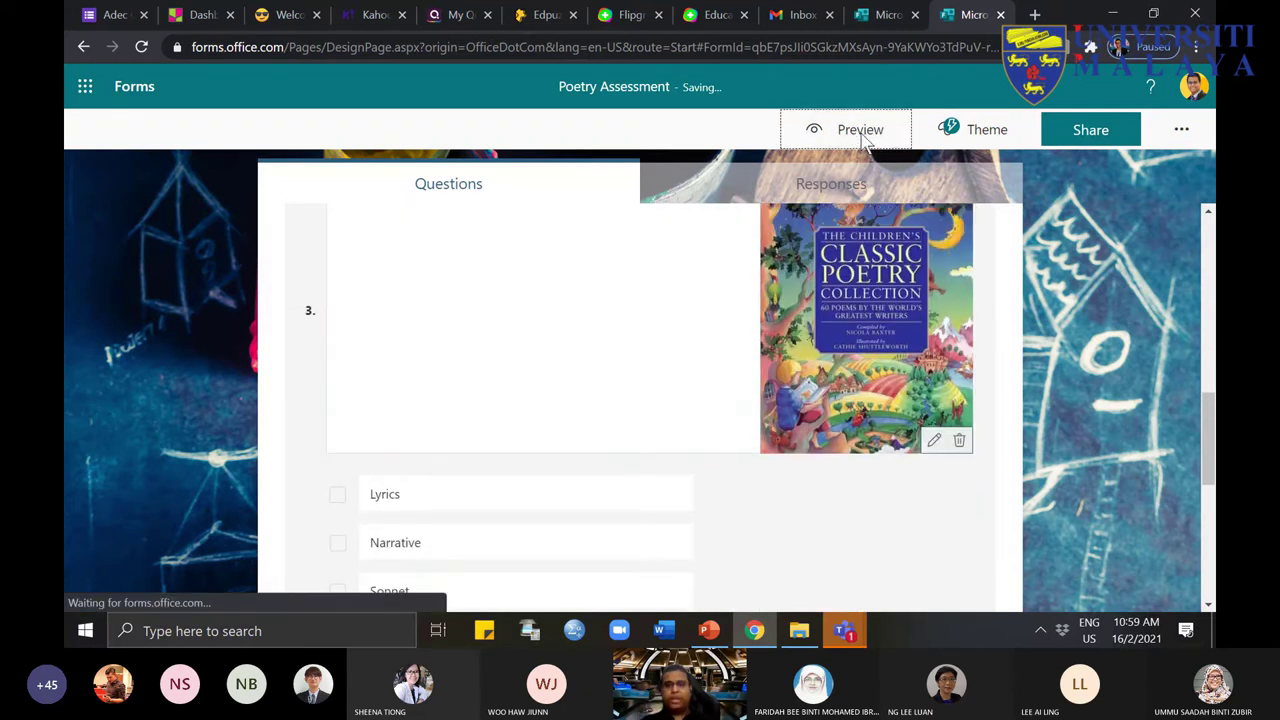
scroll(901, 426, down, 5)
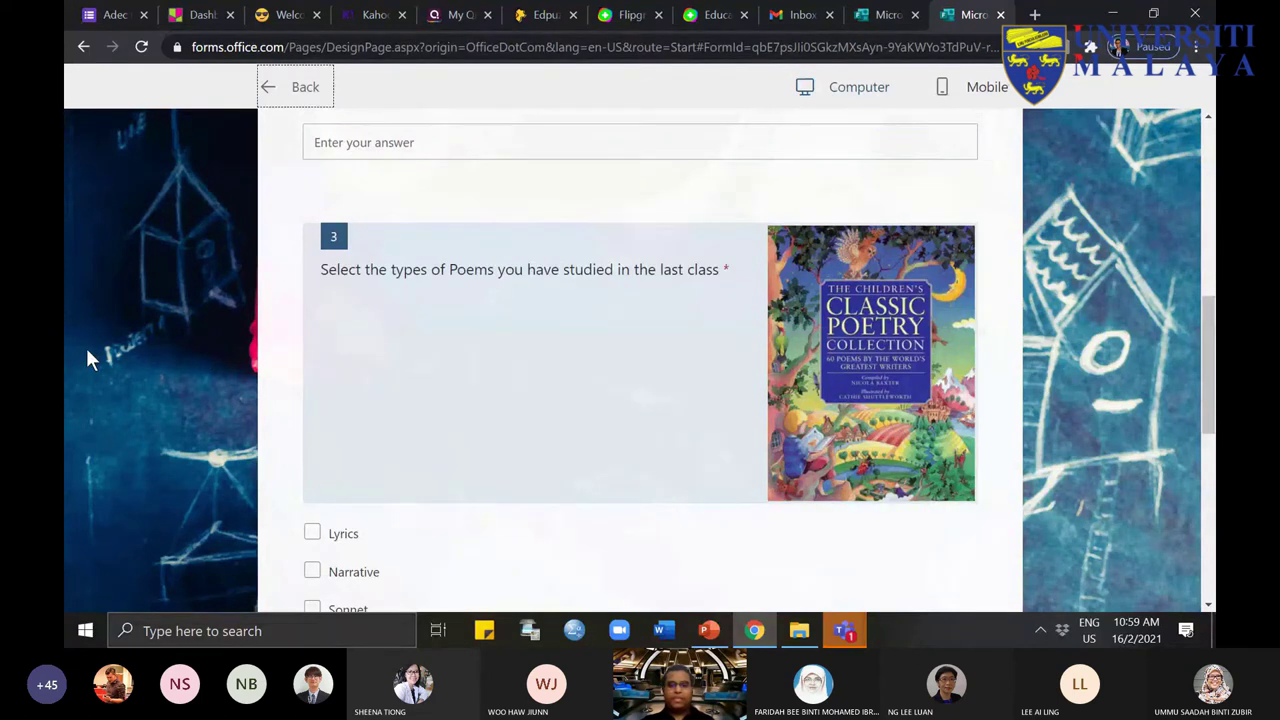
scroll(96, 362, down, 2)
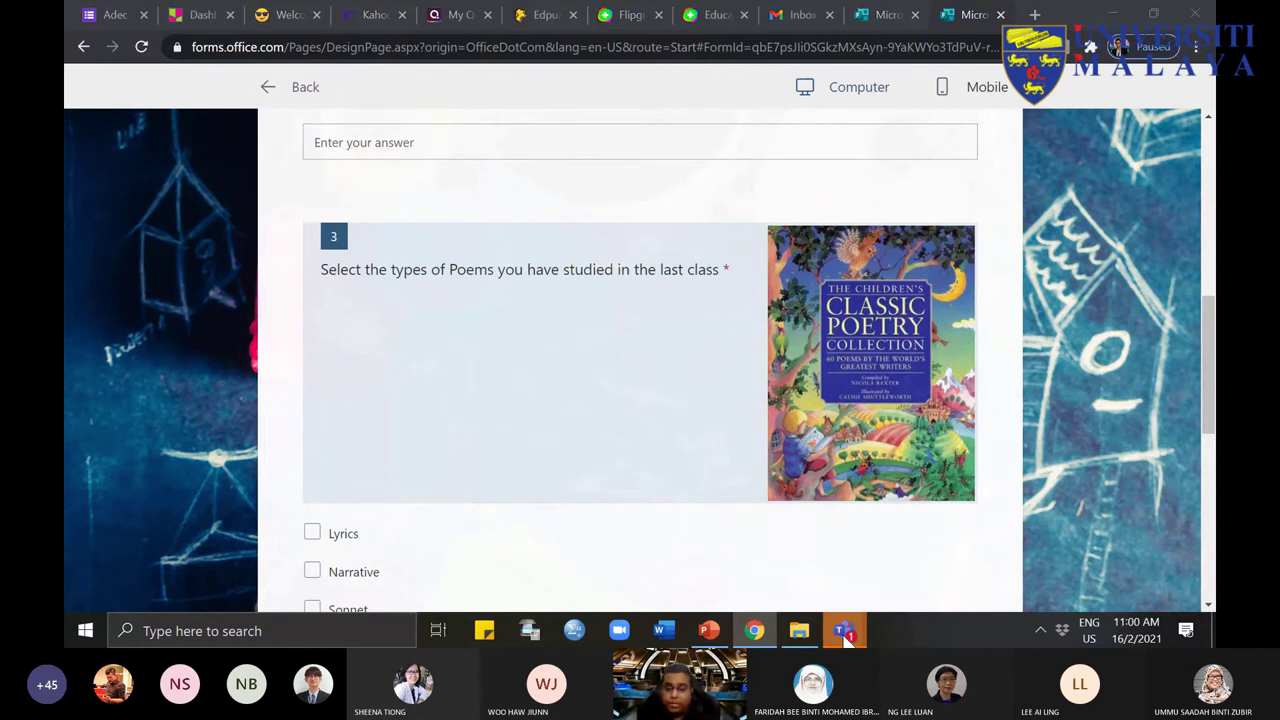
Step: Switch to the Teams meeting and read back through the participants' chat questions, down to the most recent one
mouse_move(845, 630)
click(930, 520)
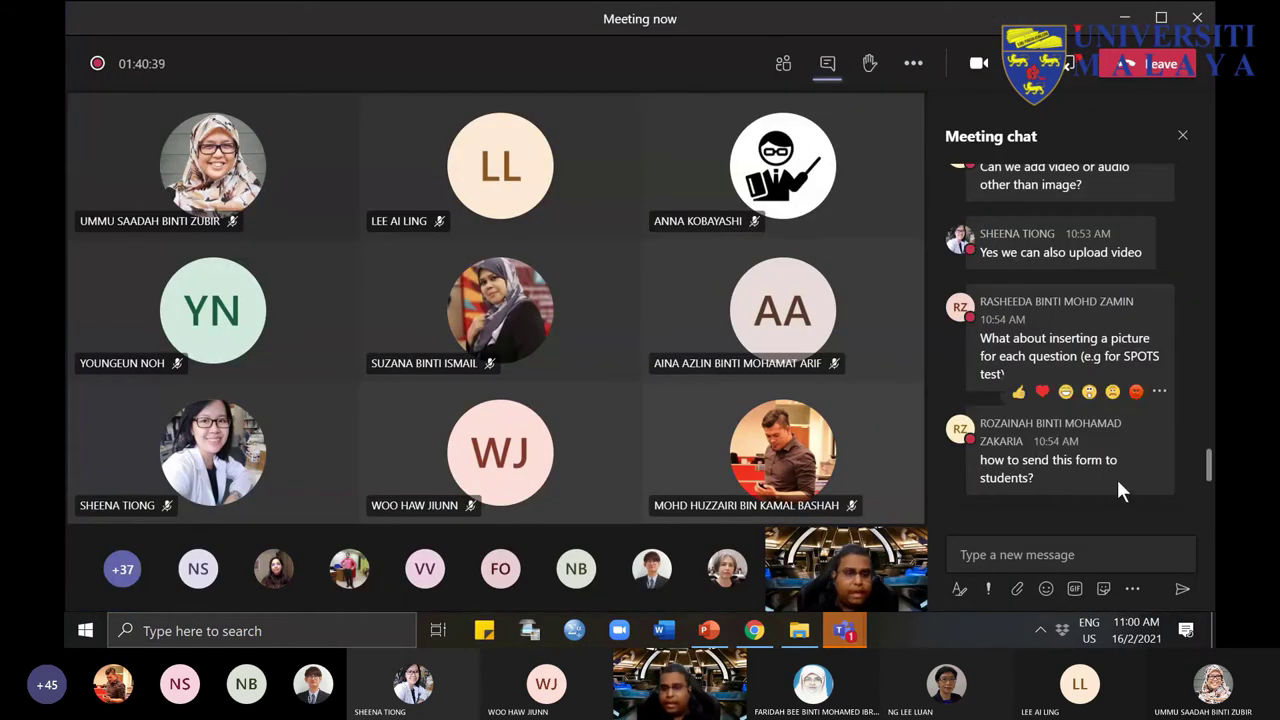
scroll(1117, 479, up, 2)
mouse_move(1117, 481)
scroll(1120, 485, up, 1)
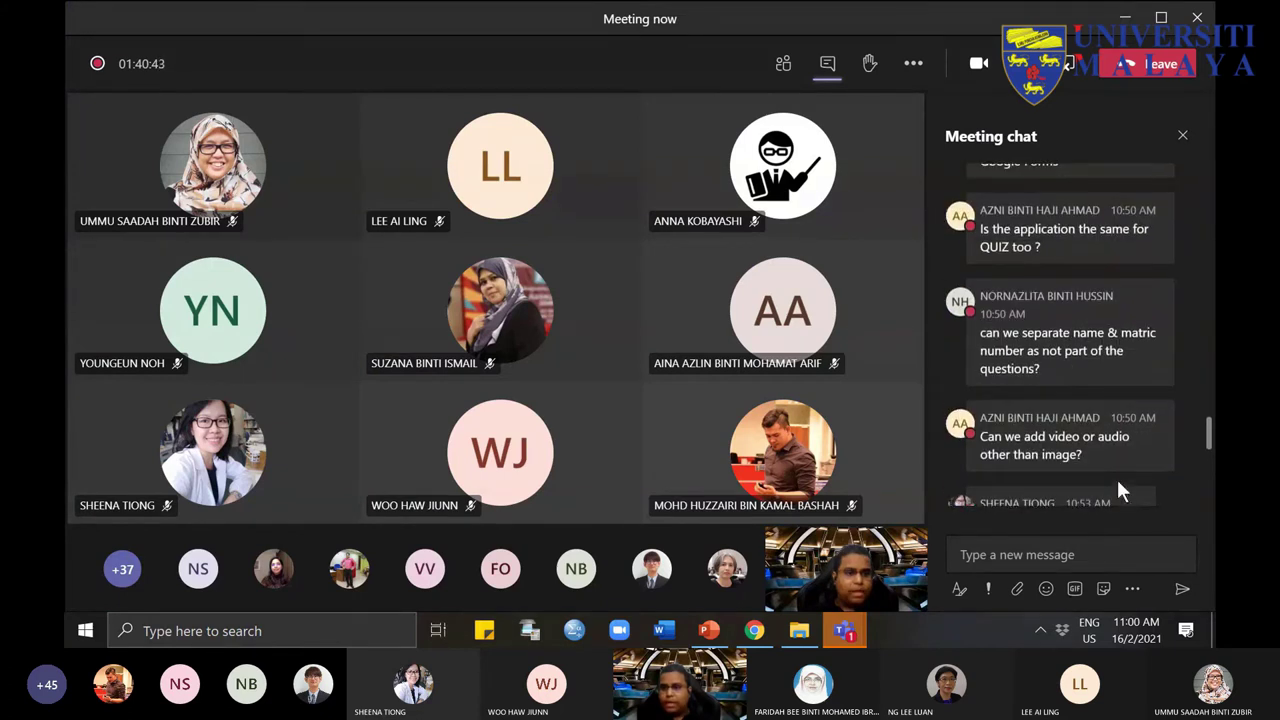
scroll(1116, 476, up, 1)
scroll(1117, 479, down, 5)
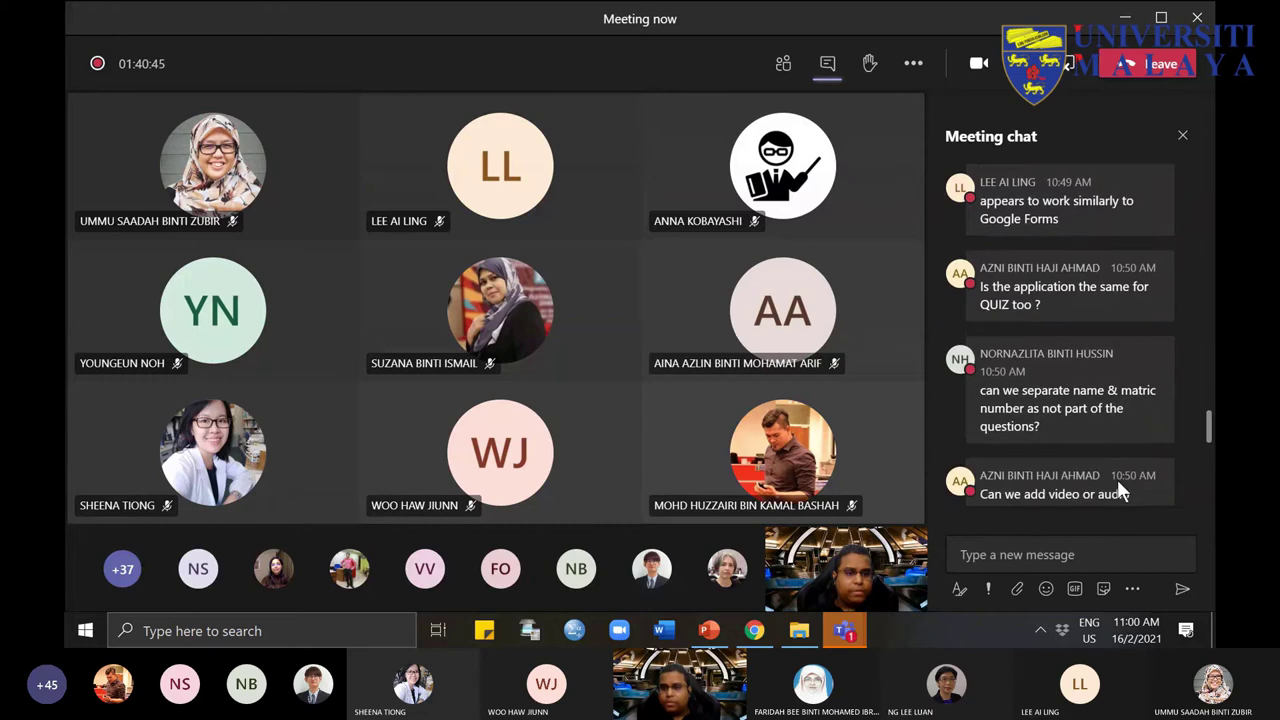
scroll(1117, 479, down, 2)
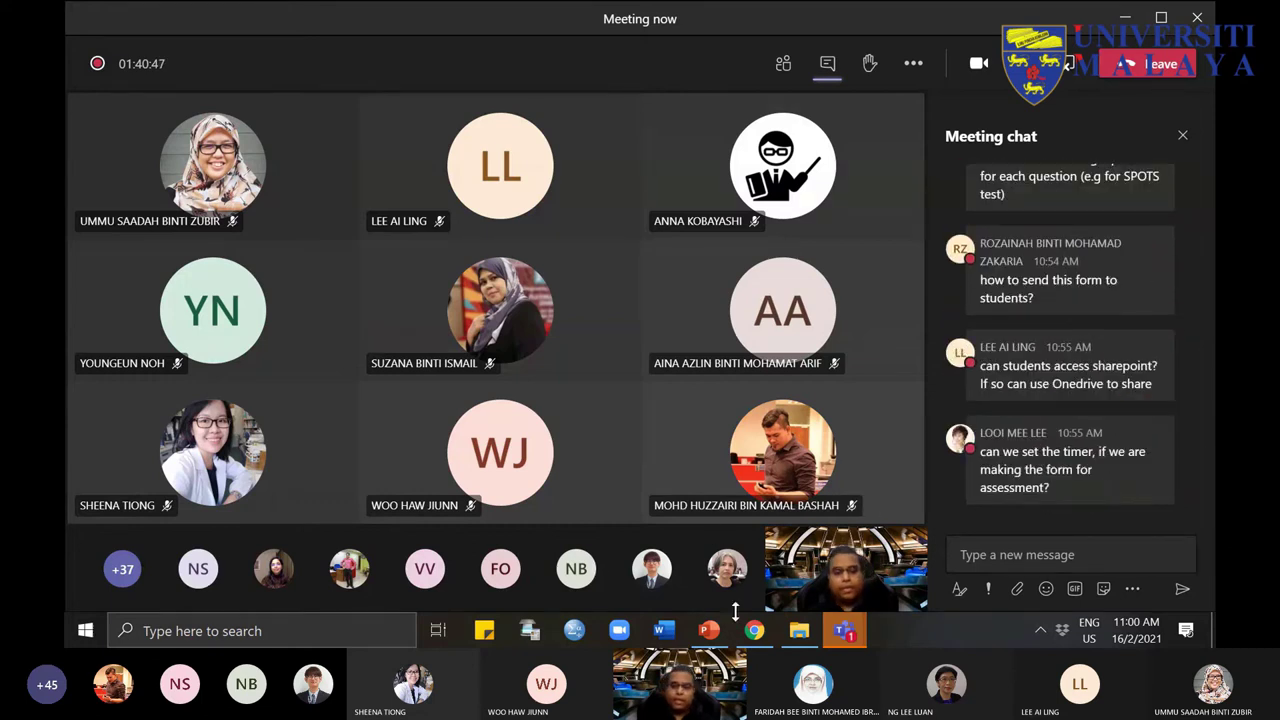
Step: Return to the form in Chrome and leave its preview to go back to editing
click(830, 636)
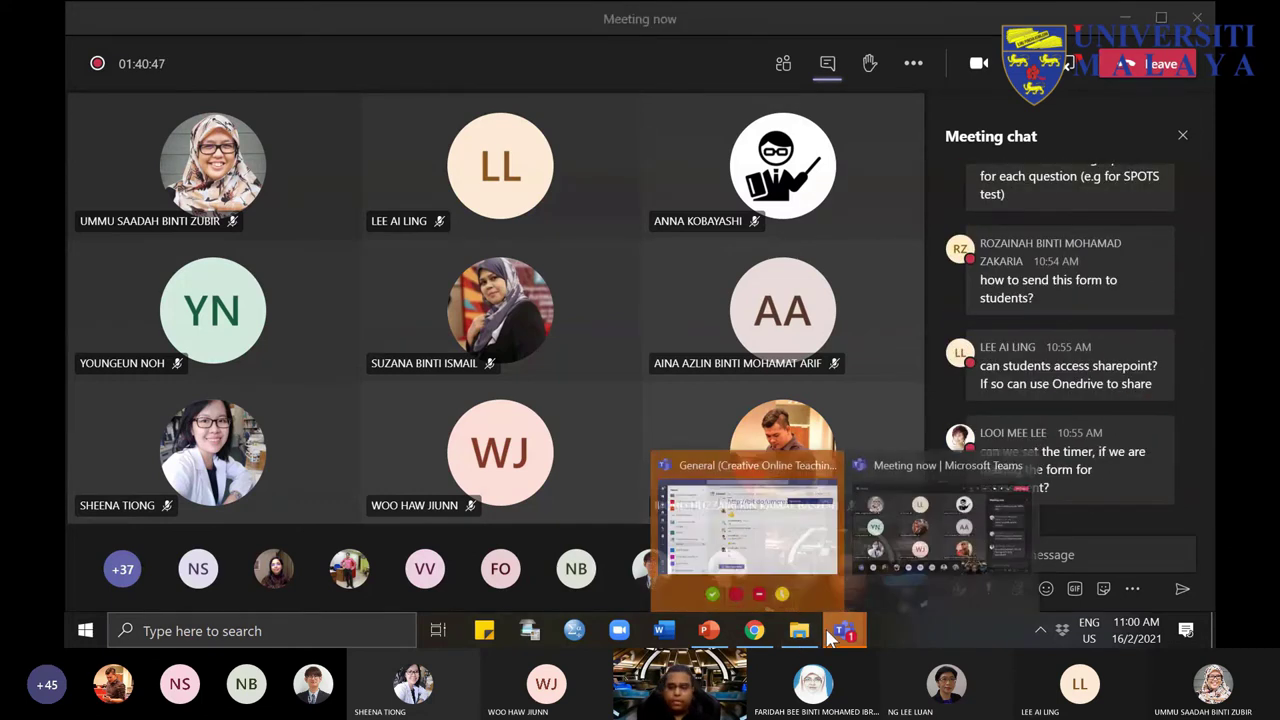
click(755, 631)
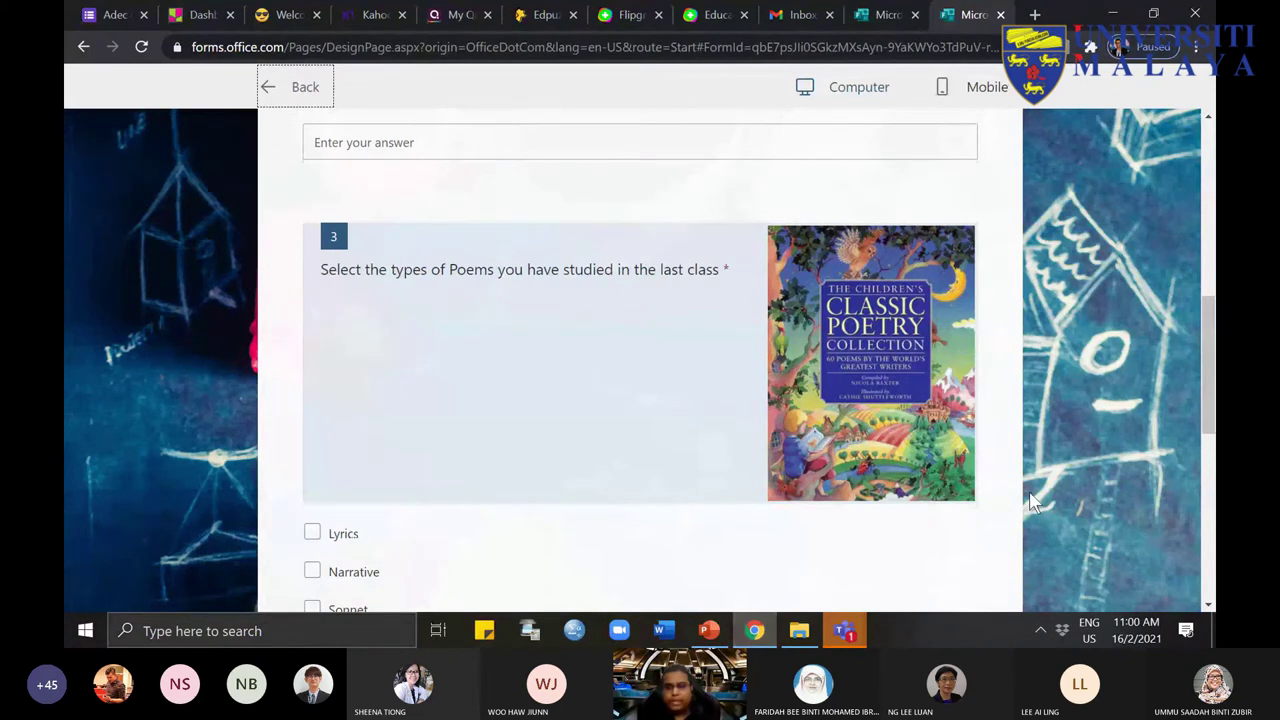
scroll(1035, 503, up, 1)
click(290, 86)
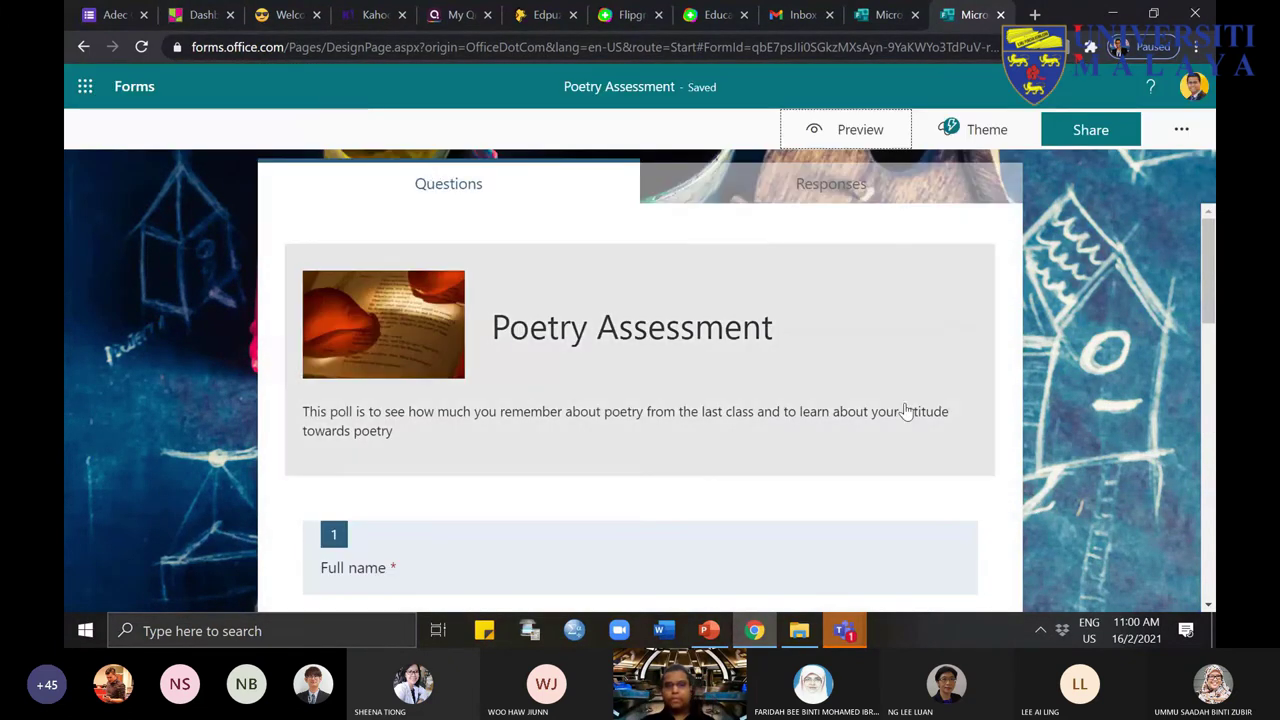
Step: Open question 4, about feeling comfortable writing poetry, and review its additional question options
scroll(1075, 556, down, 10)
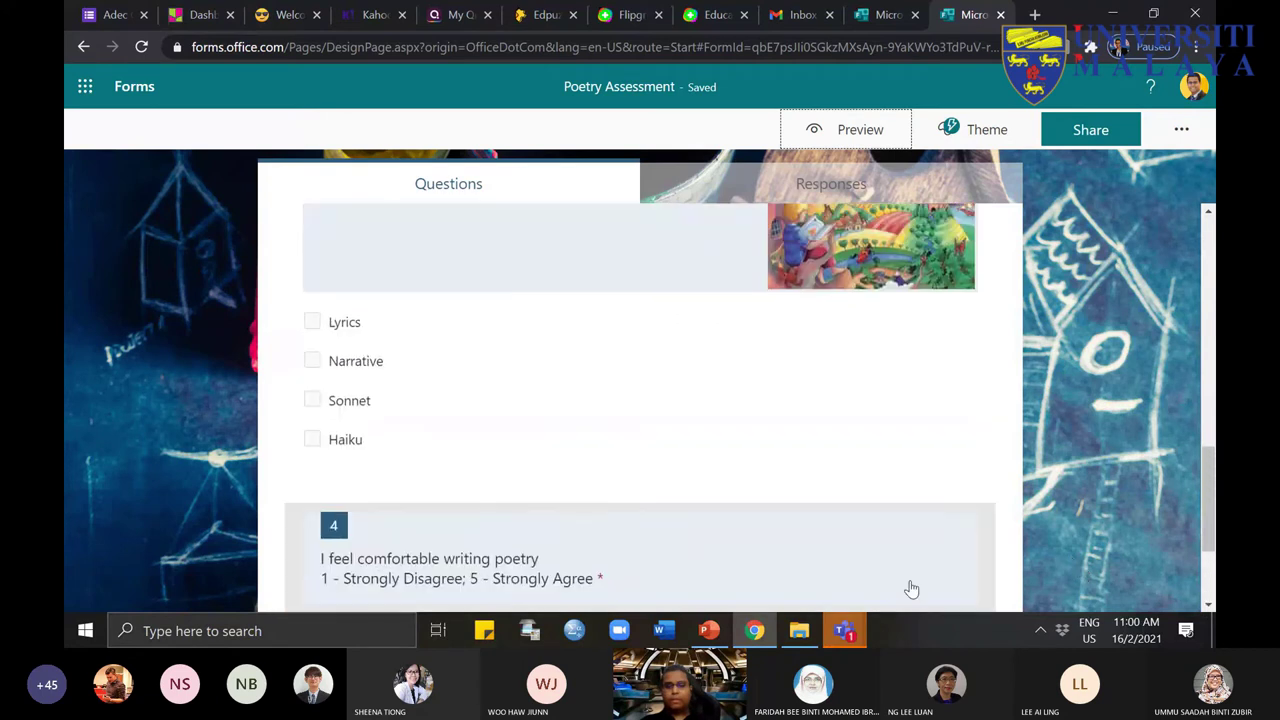
click(937, 434)
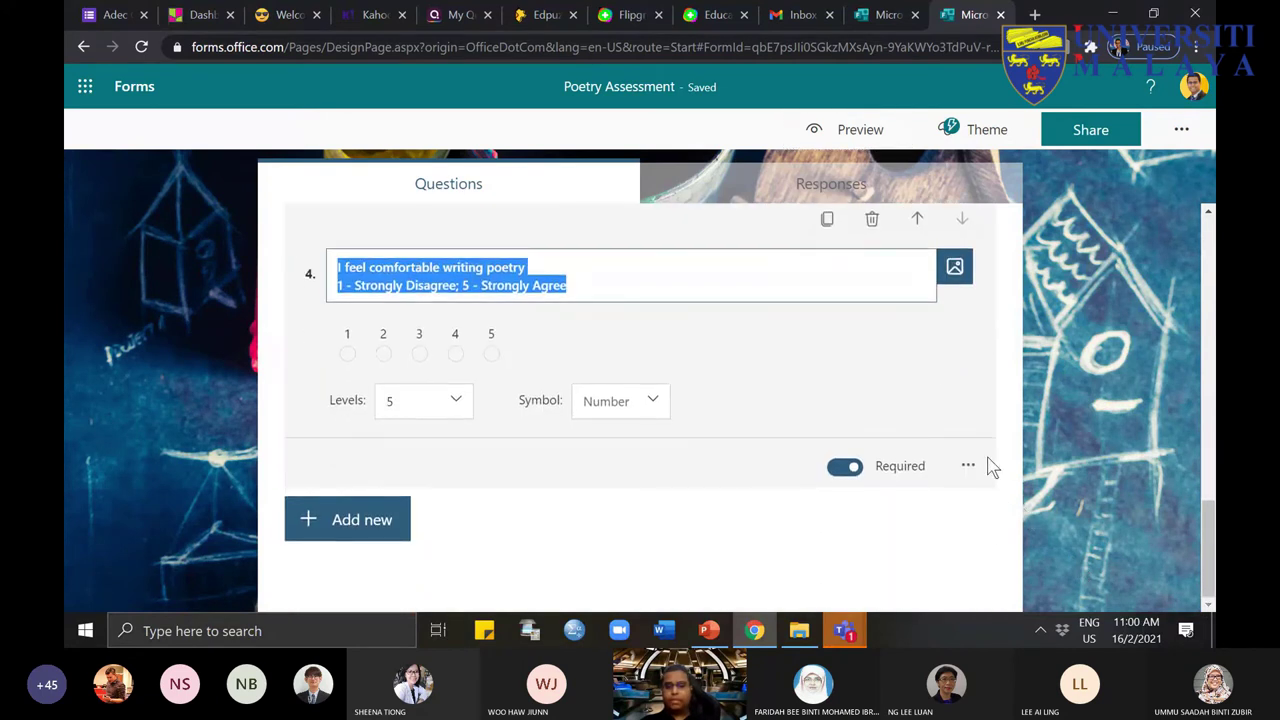
click(968, 465)
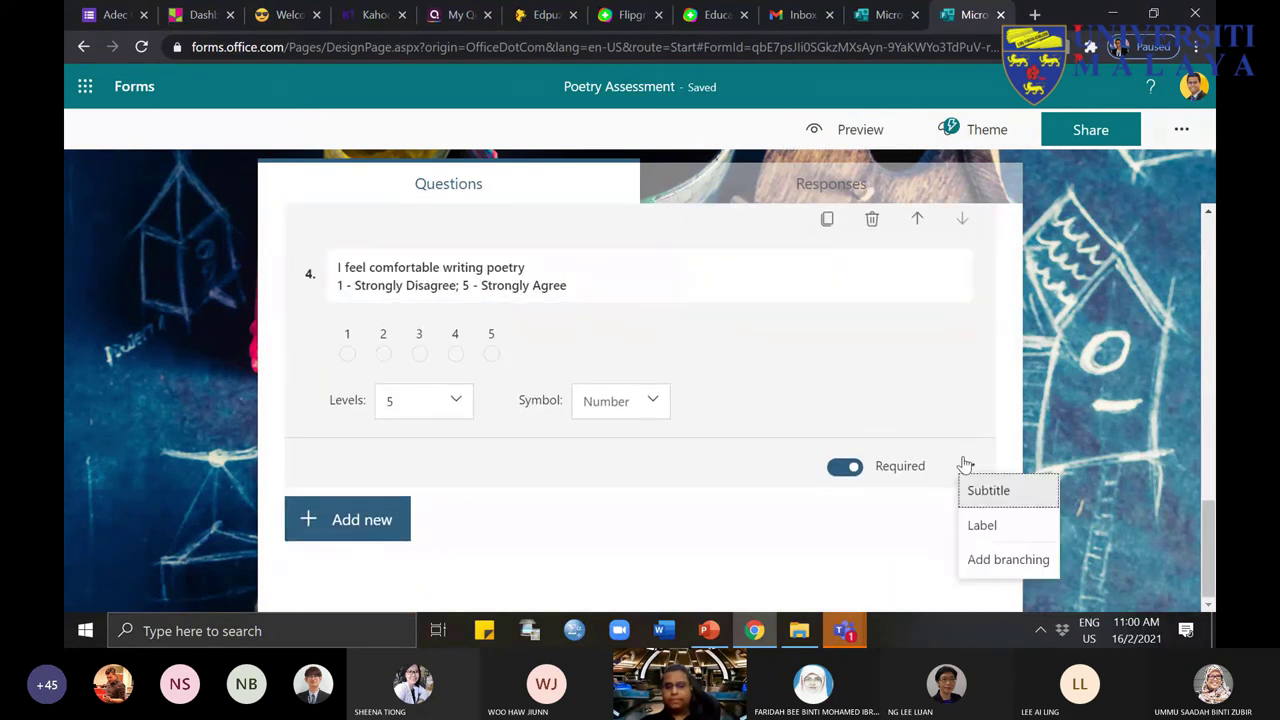
click(1104, 407)
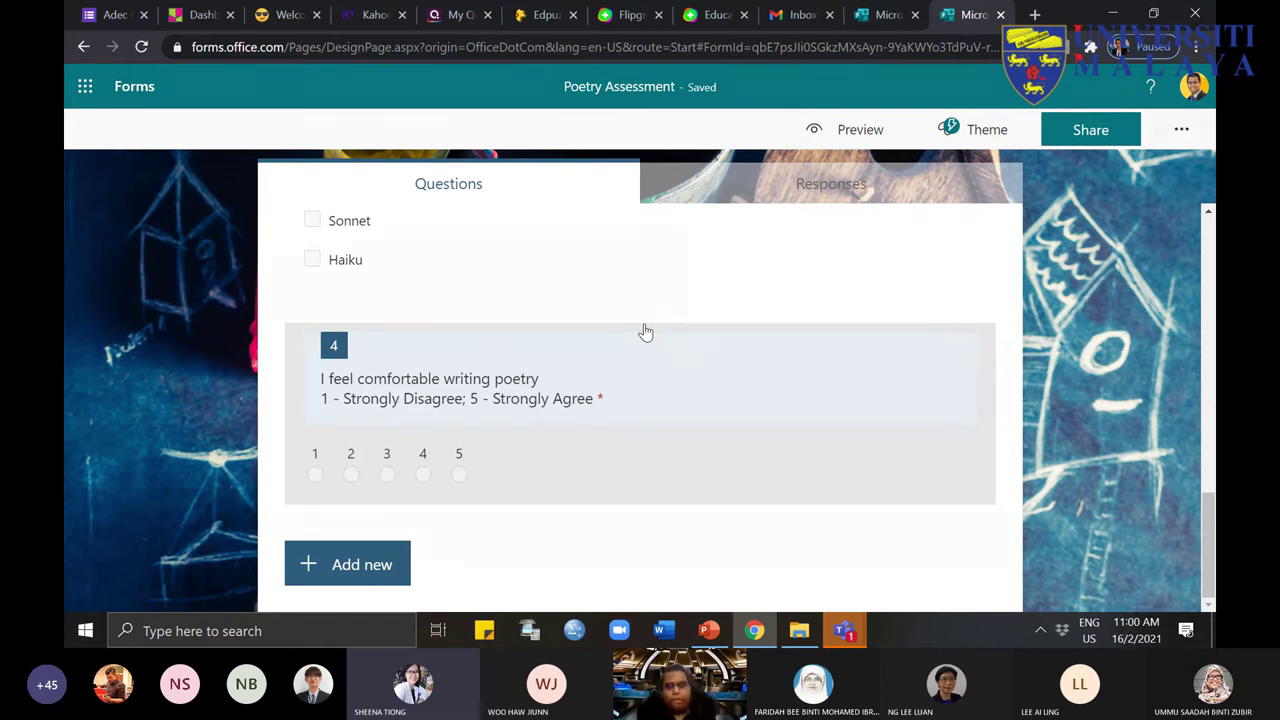
Step: Check the Teams meeting chat for new questions from participants, then close the chat
mouse_move(836, 620)
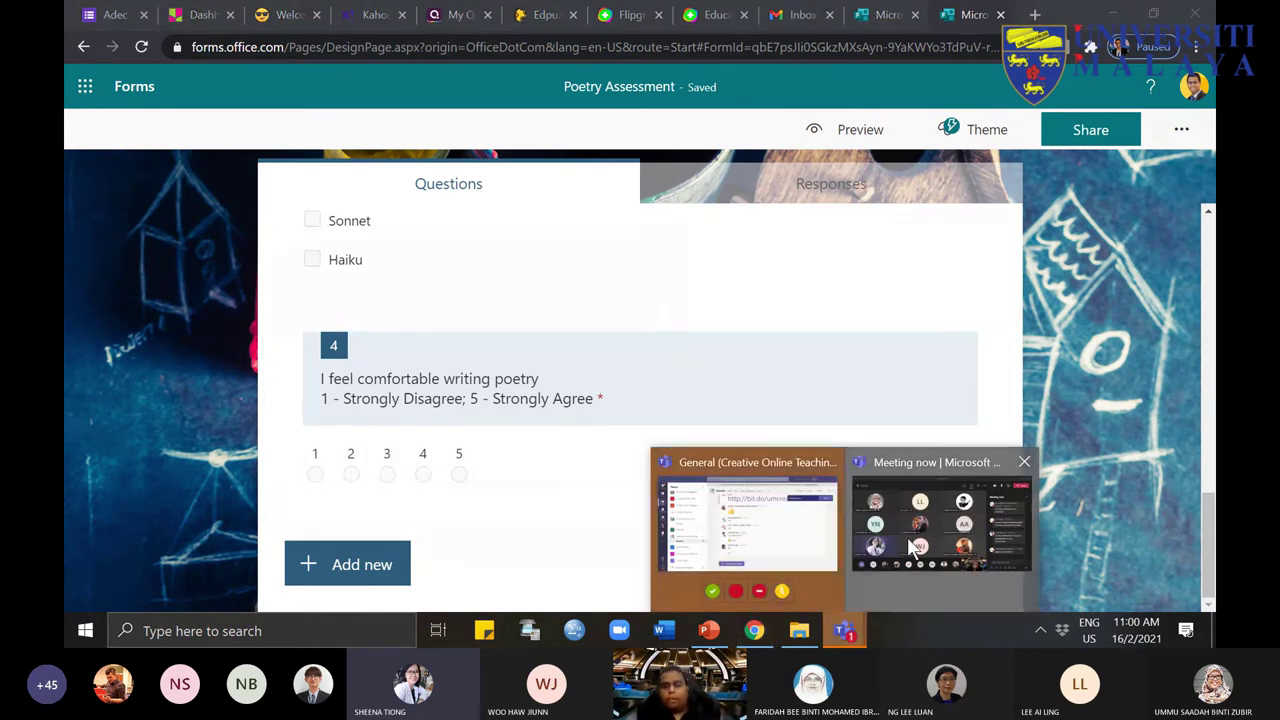
click(906, 470)
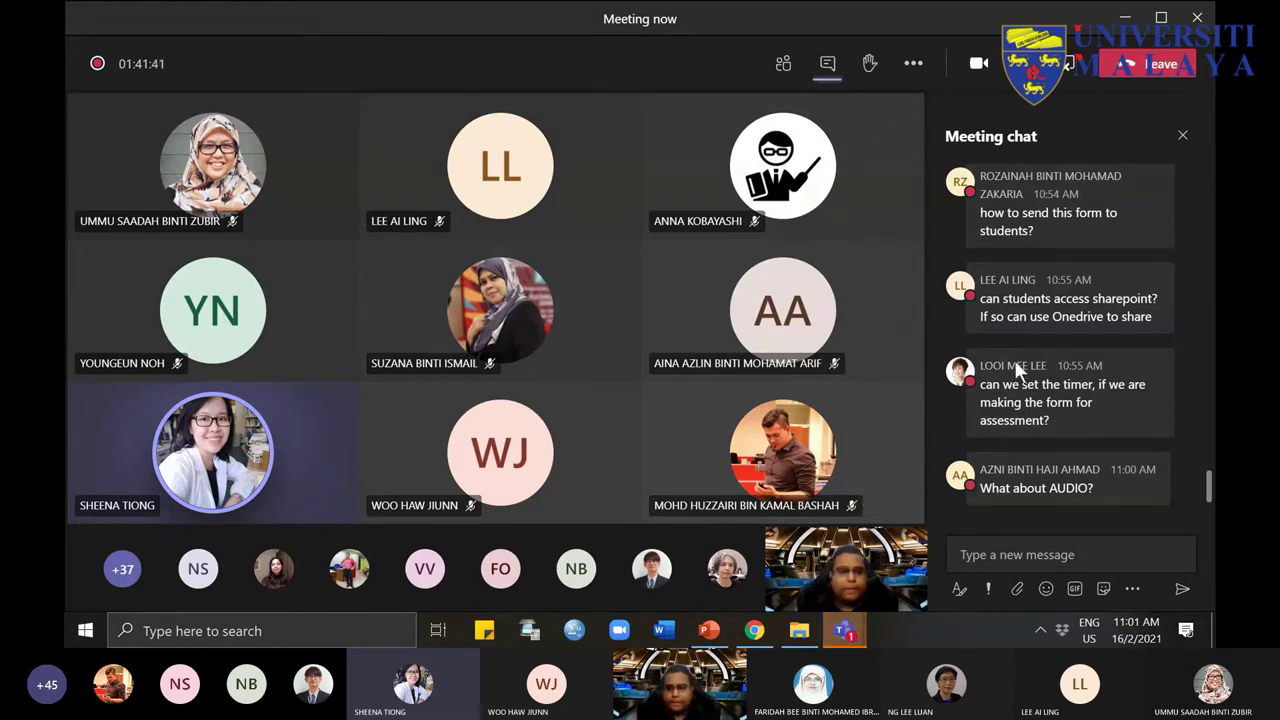
click(1180, 136)
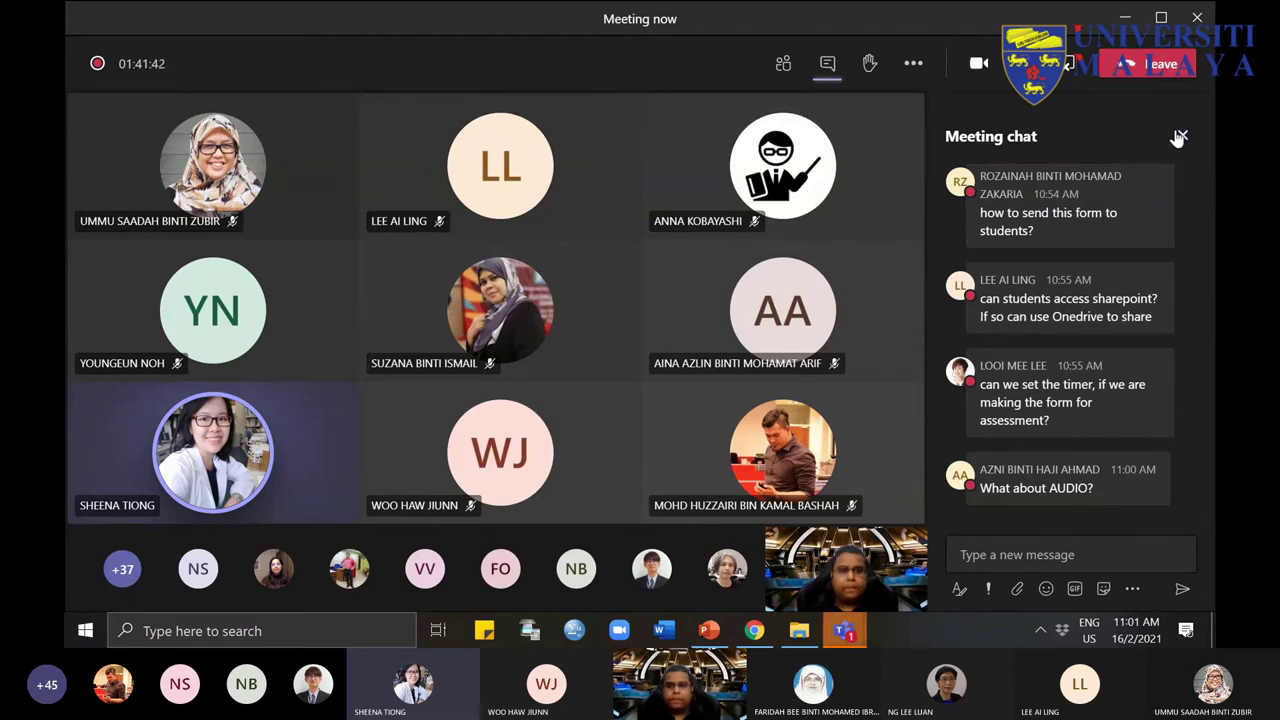
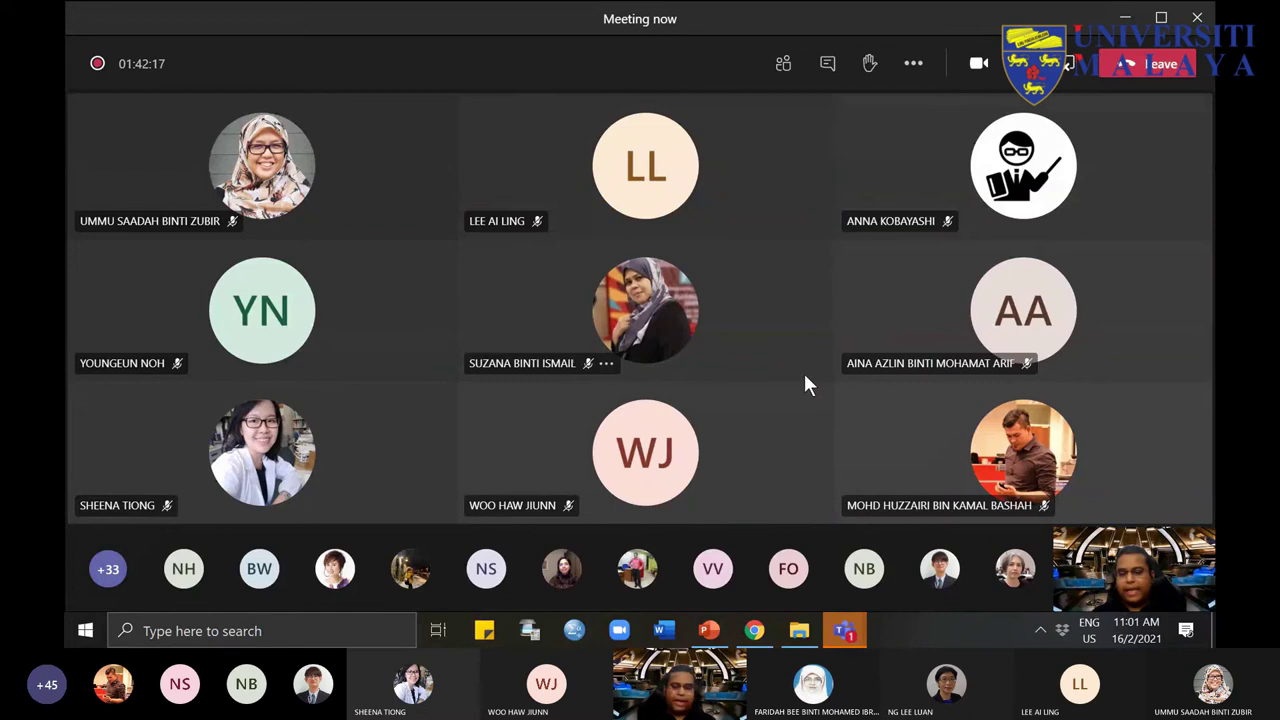
Step: Switch to the form in Chrome, open its sharing options, allow anyone to respond and copy the response link
click(755, 630)
click(1090, 130)
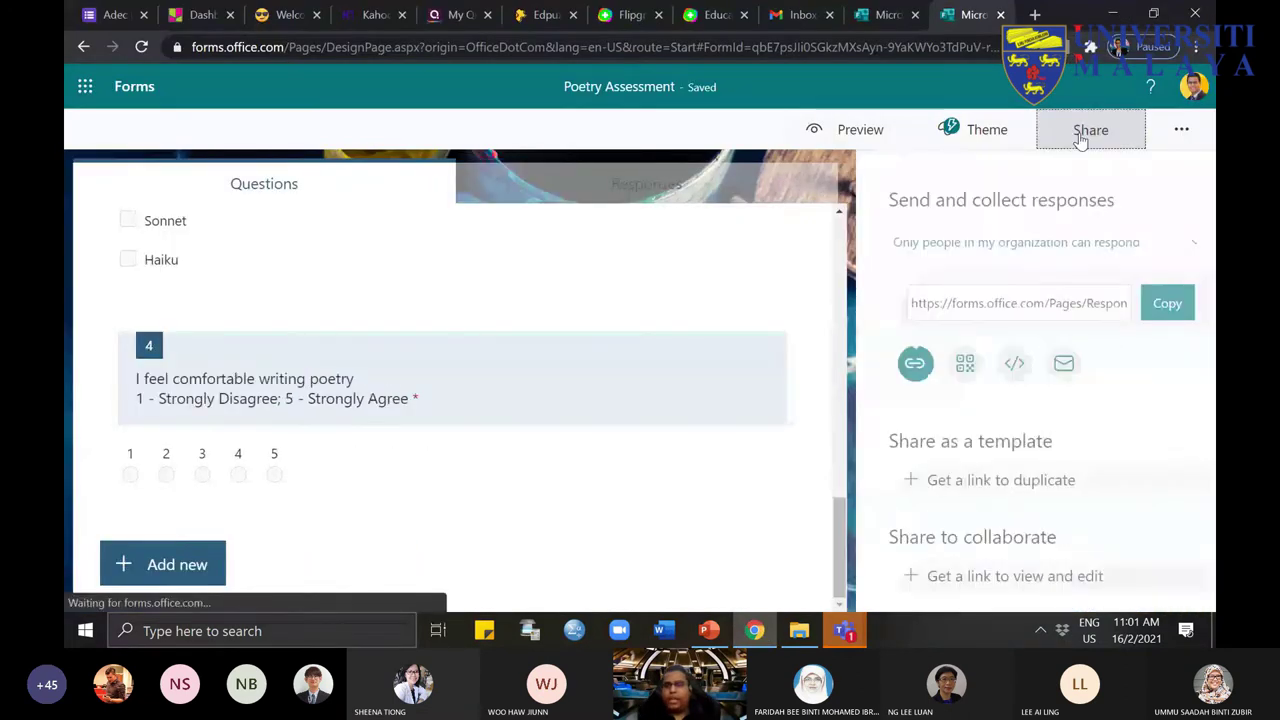
click(985, 250)
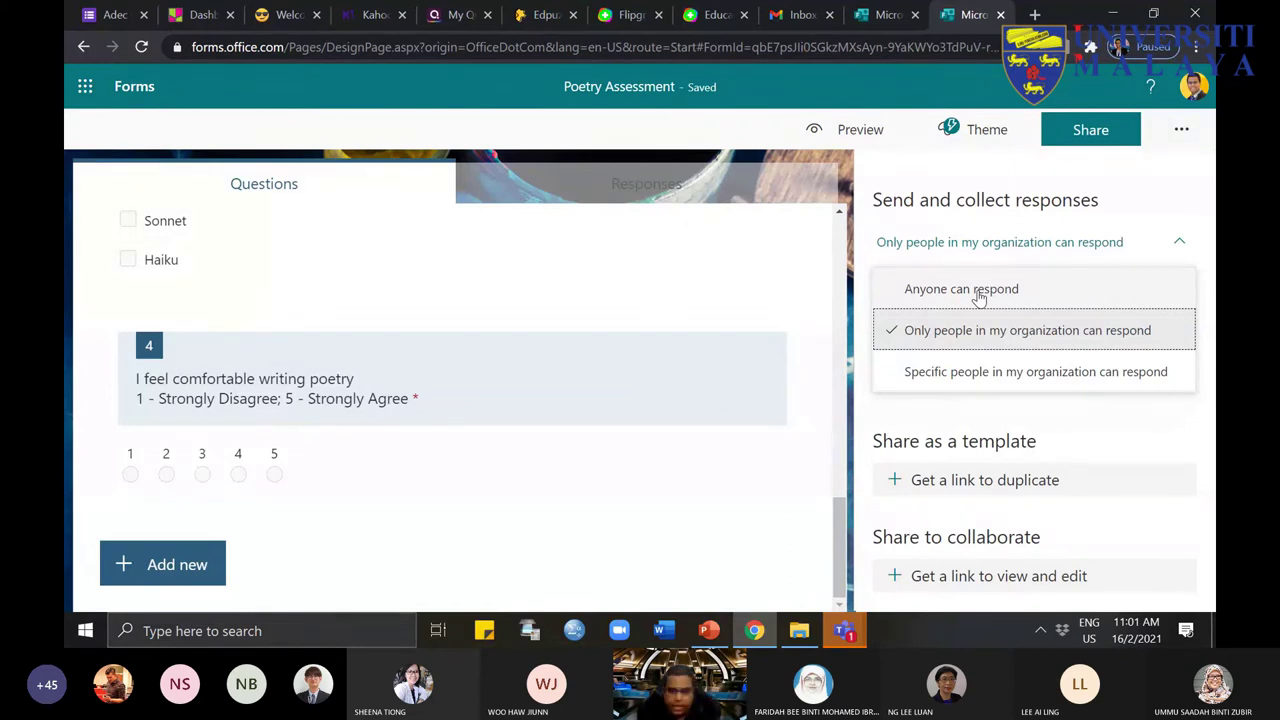
click(980, 296)
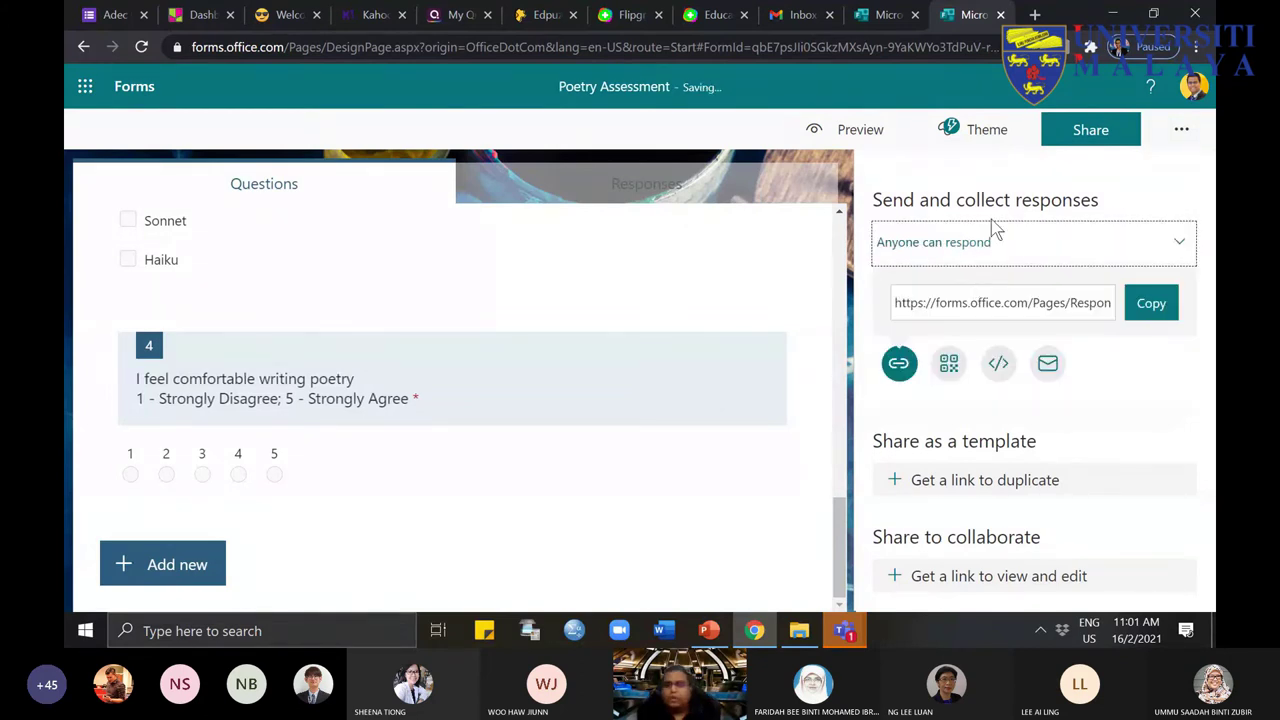
click(1145, 310)
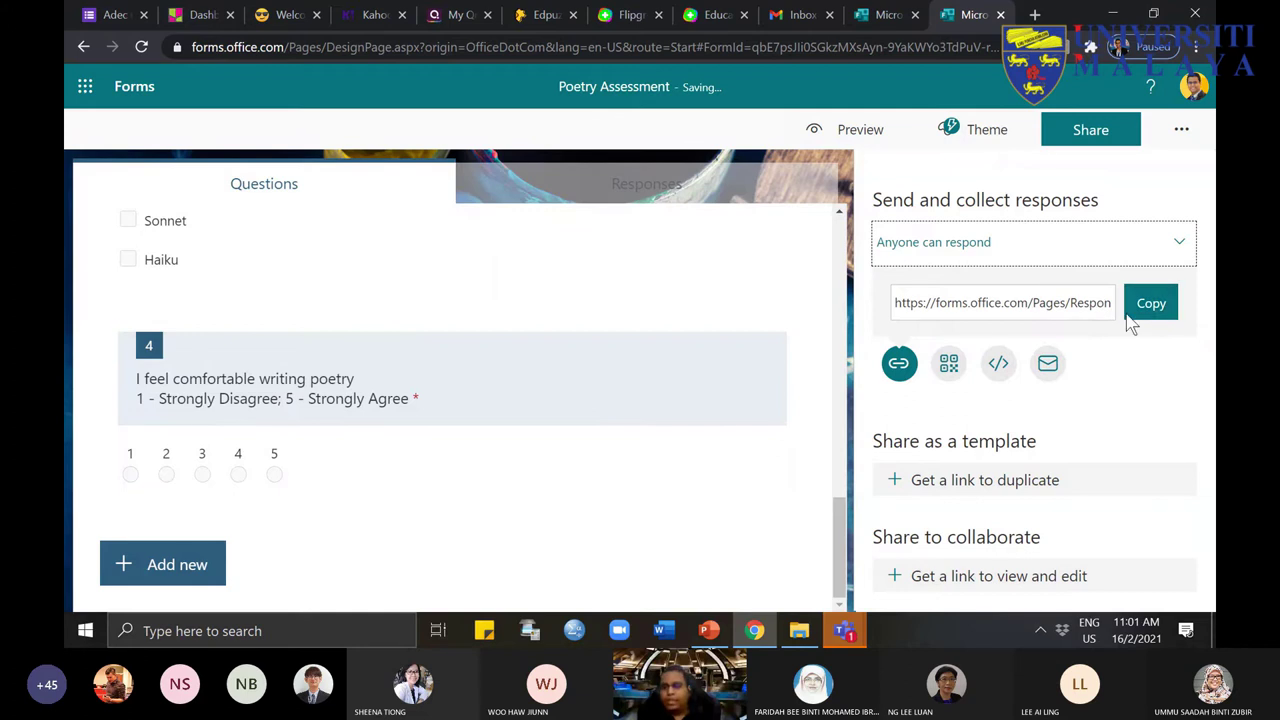
Step: Look over the Full name and Matric No. questions, then restrict responses to only people in the organization
scroll(734, 408, up, 15)
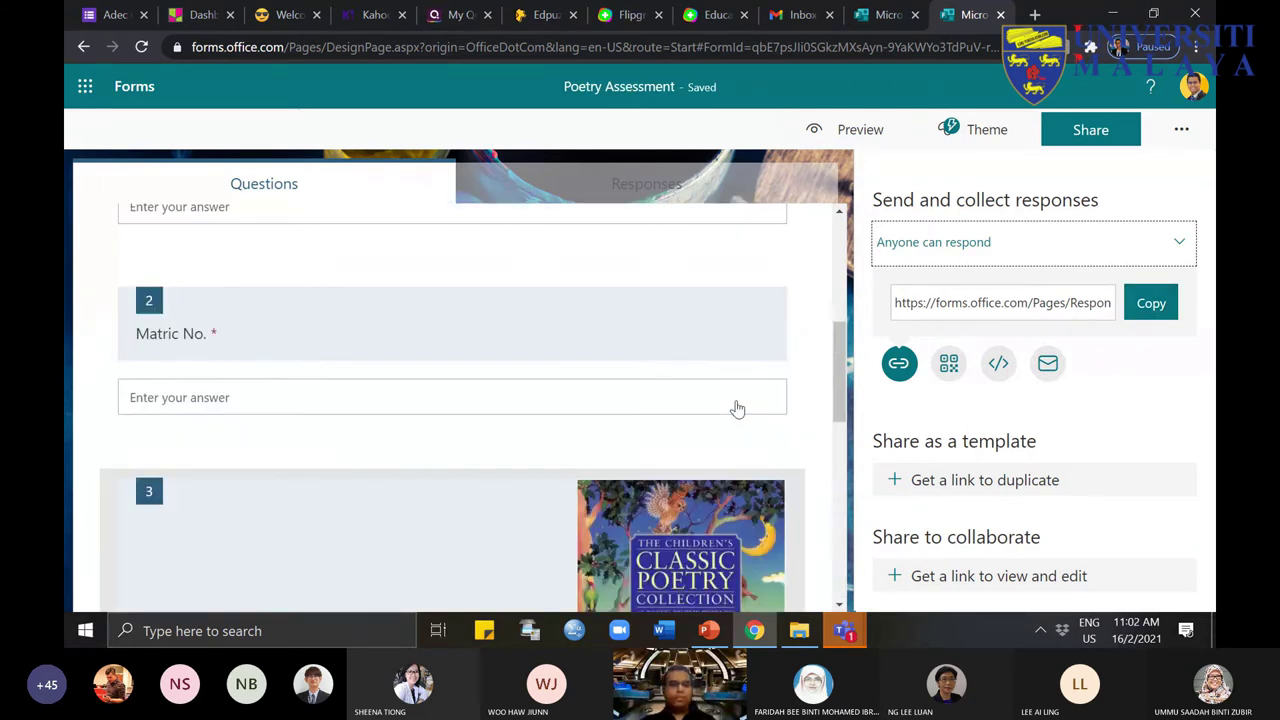
scroll(274, 329, down, 3)
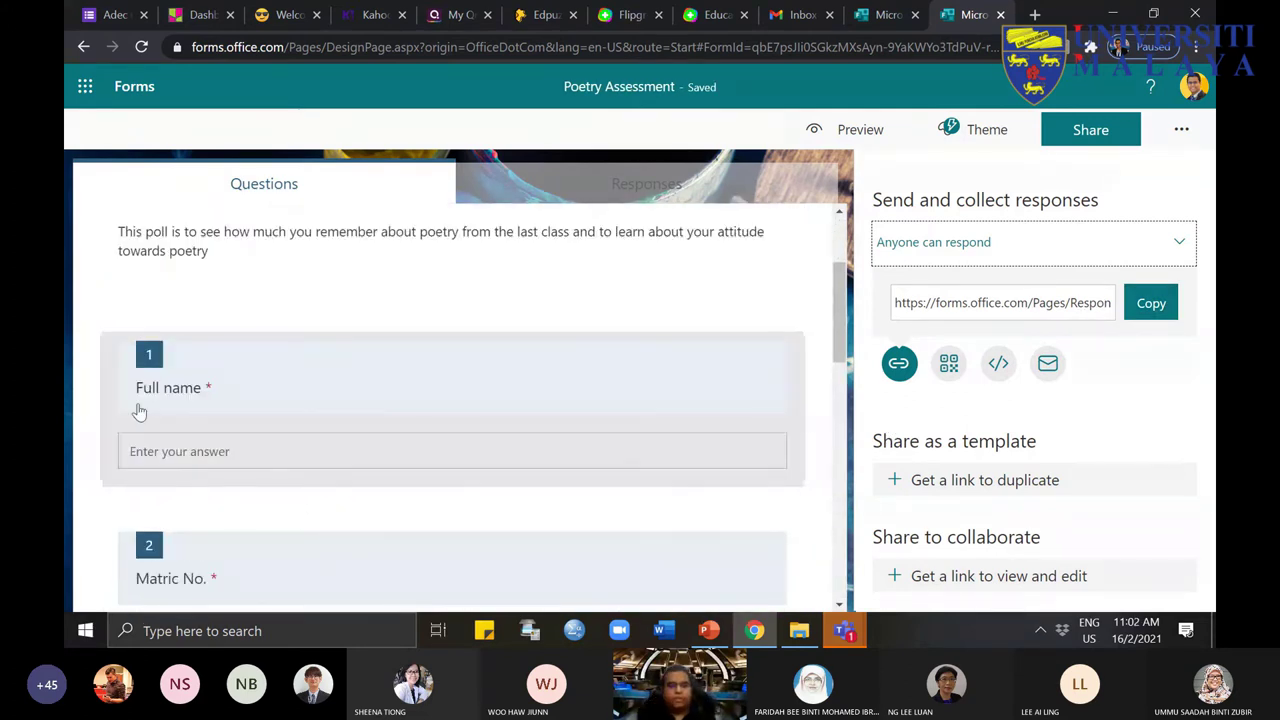
scroll(158, 253, up, 1)
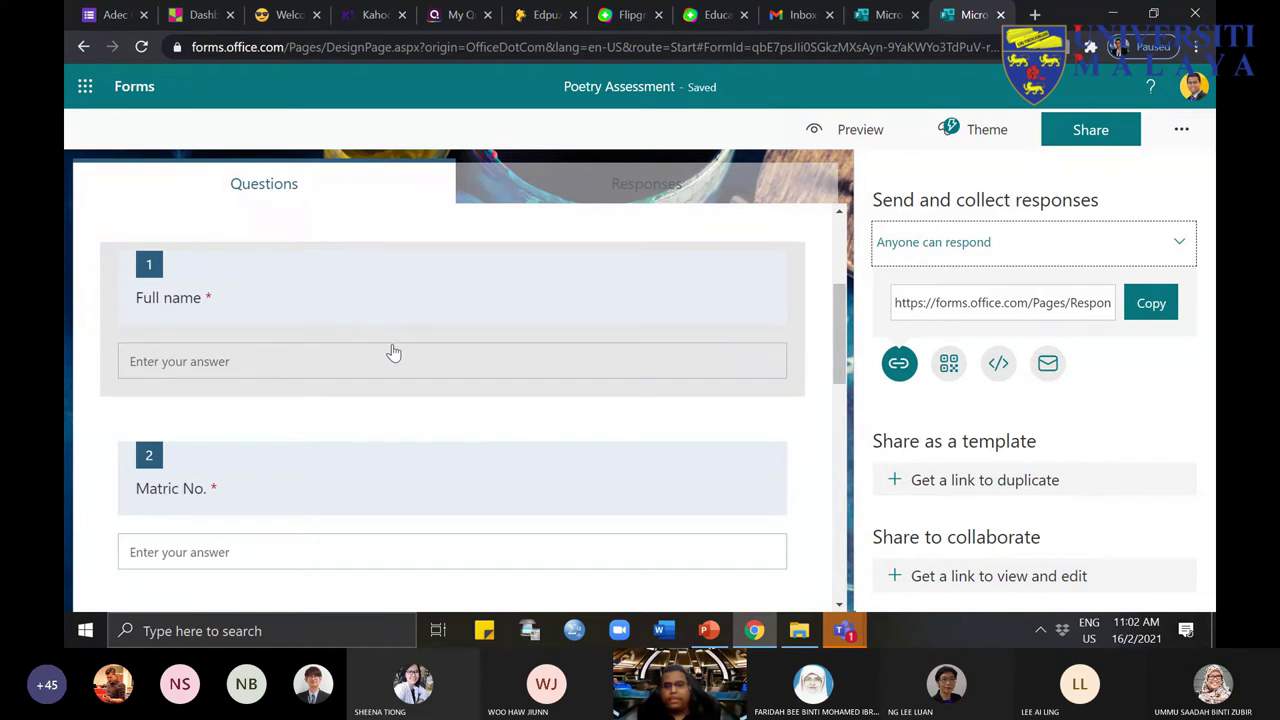
click(1030, 258)
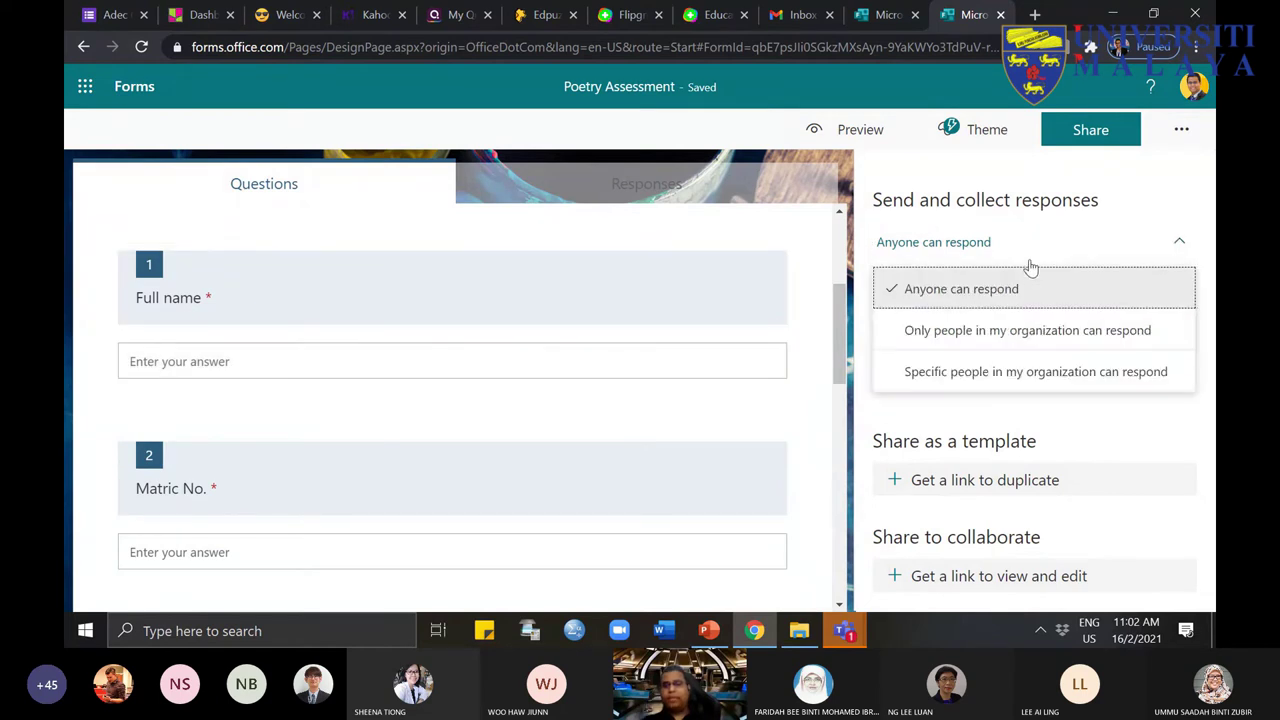
click(1026, 332)
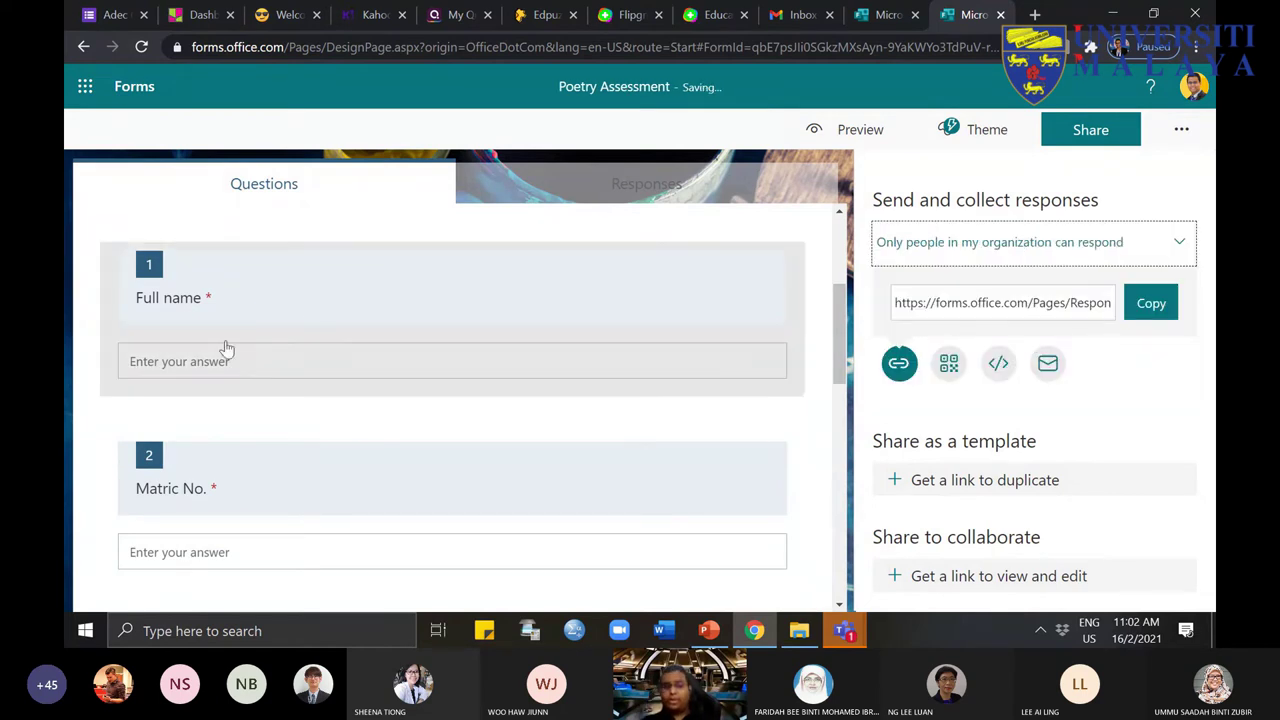
Step: Set the form so that anyone can respond and copy its response link
click(1126, 266)
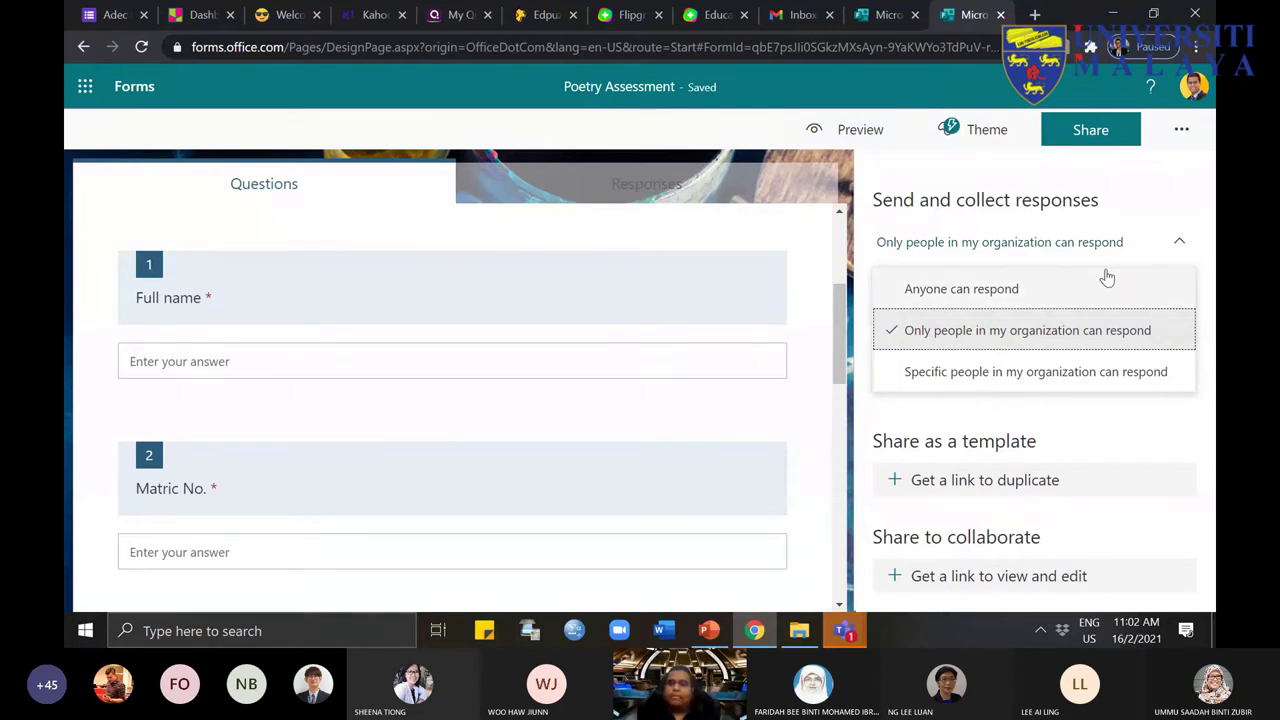
click(957, 289)
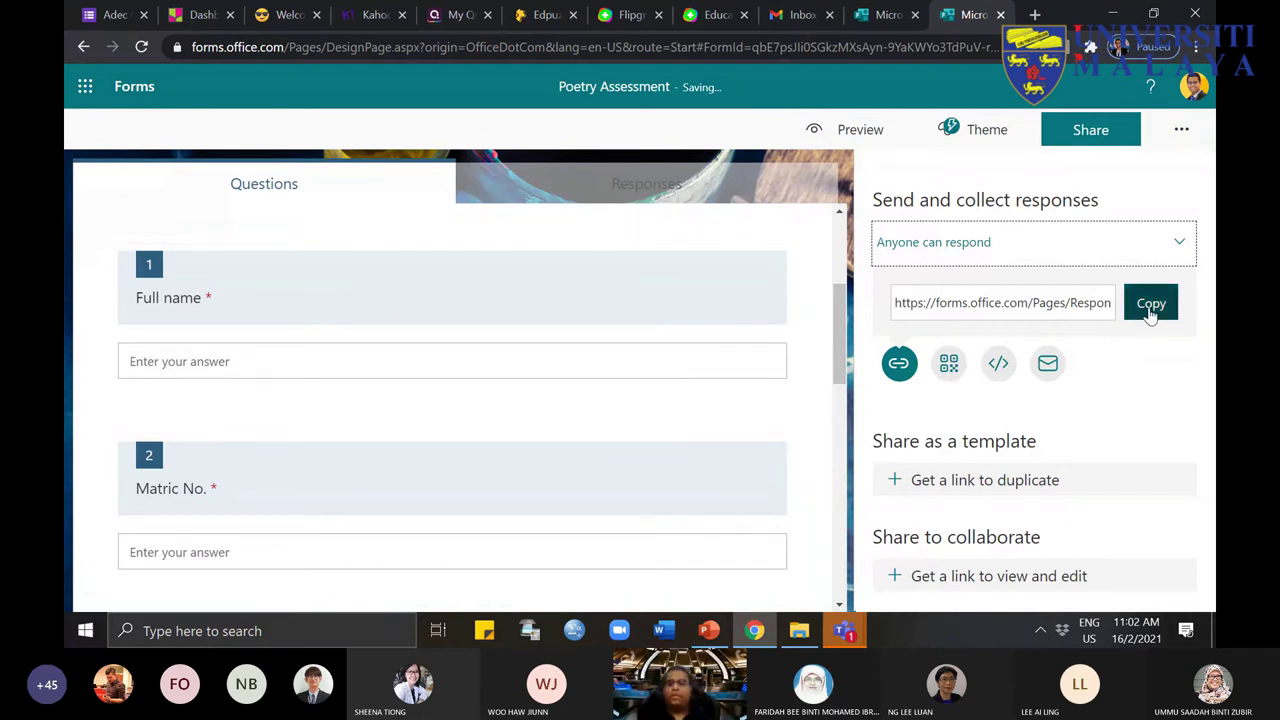
click(1151, 310)
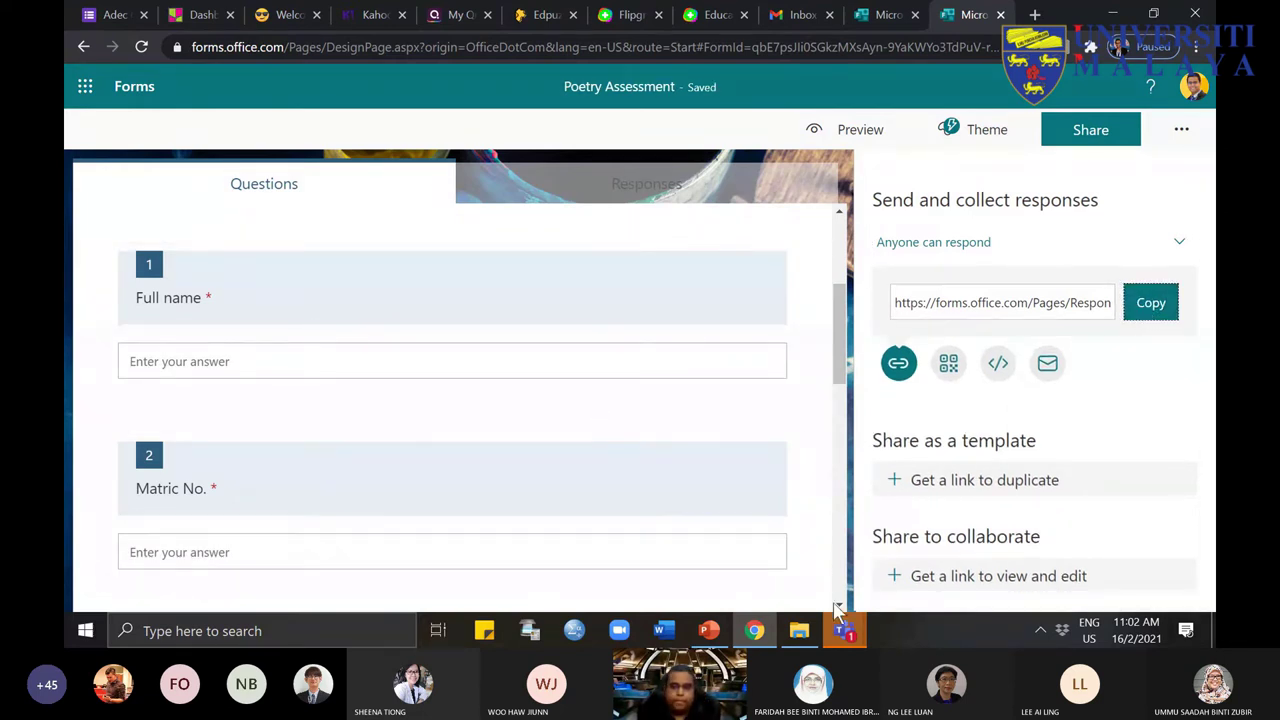
Step: Switch to the Teams meeting, paste the form's response link into the meeting chat and send it
mouse_move(843, 637)
click(895, 536)
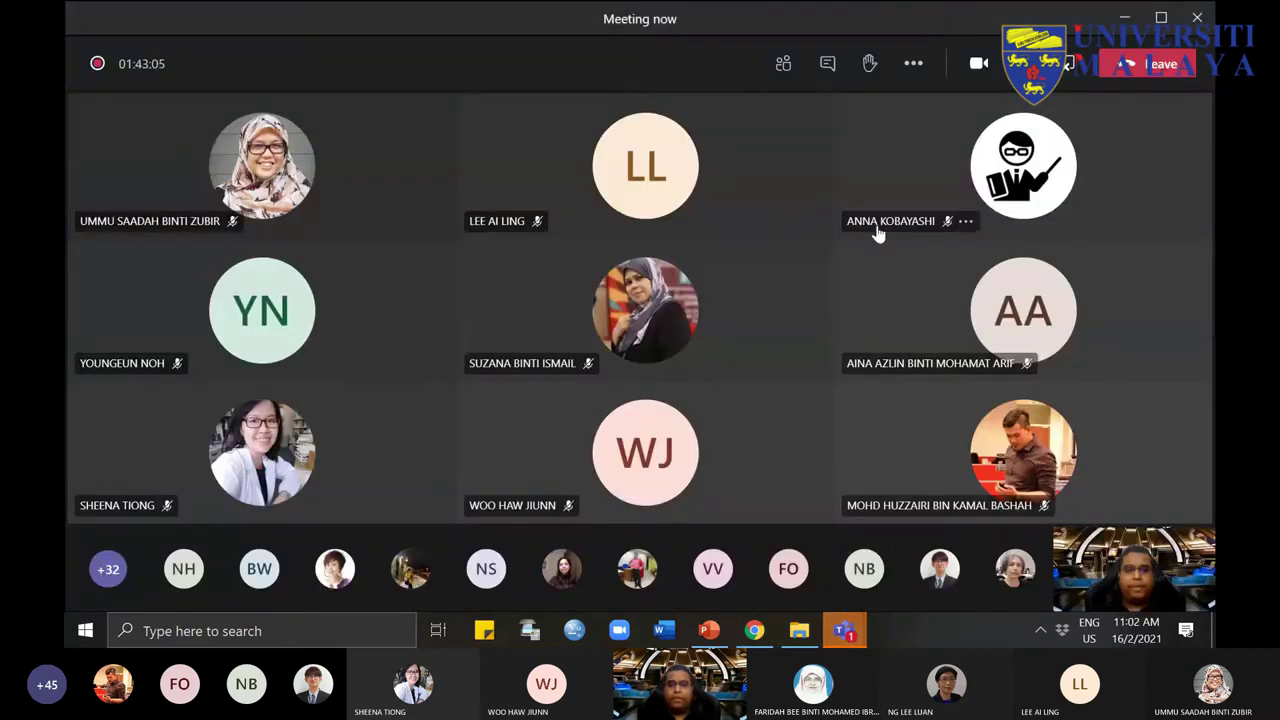
click(826, 62)
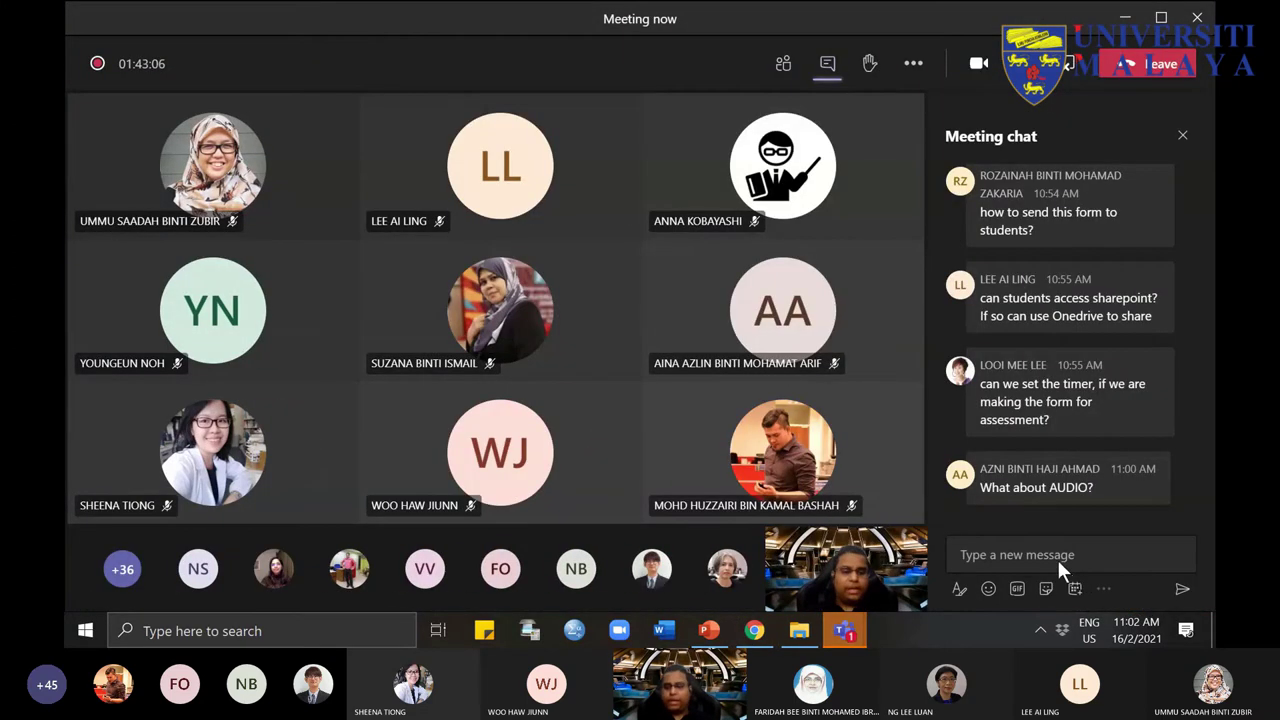
click(1052, 555)
key(ctrl+v)
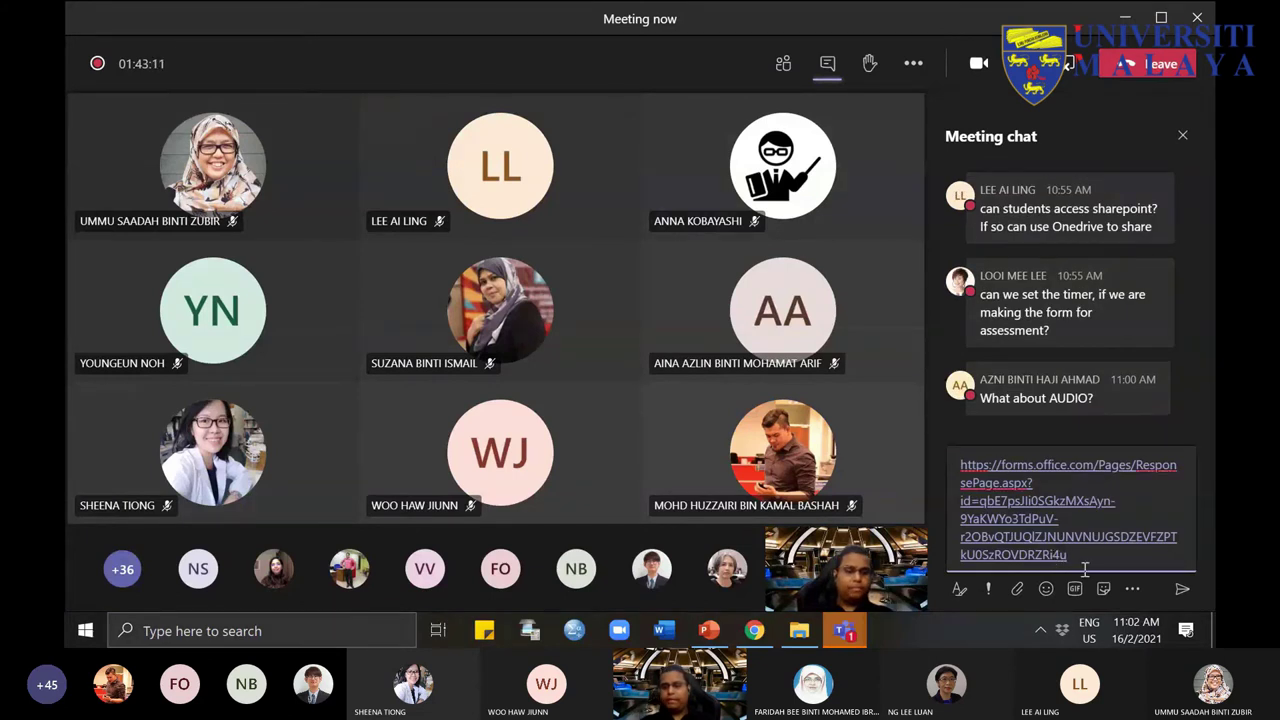
click(1182, 594)
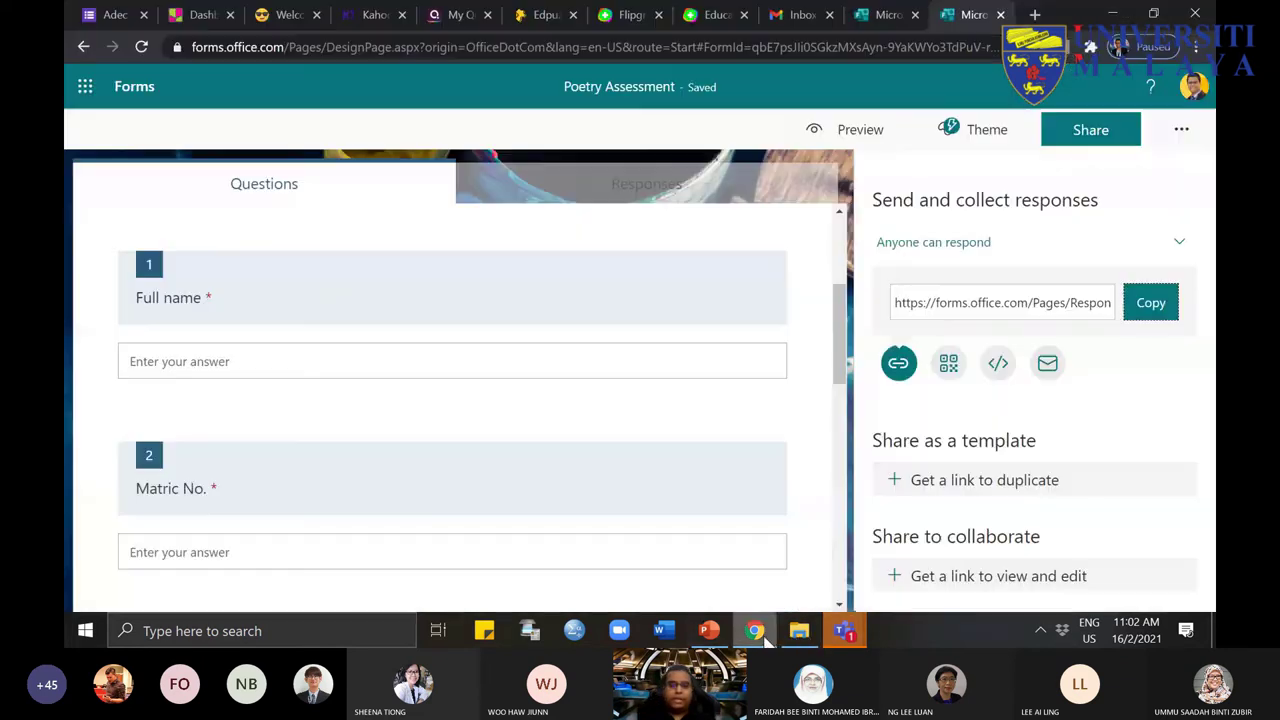
Step: Return to the form in Chrome, check its responses page, and look back over its questions
click(754, 630)
click(663, 198)
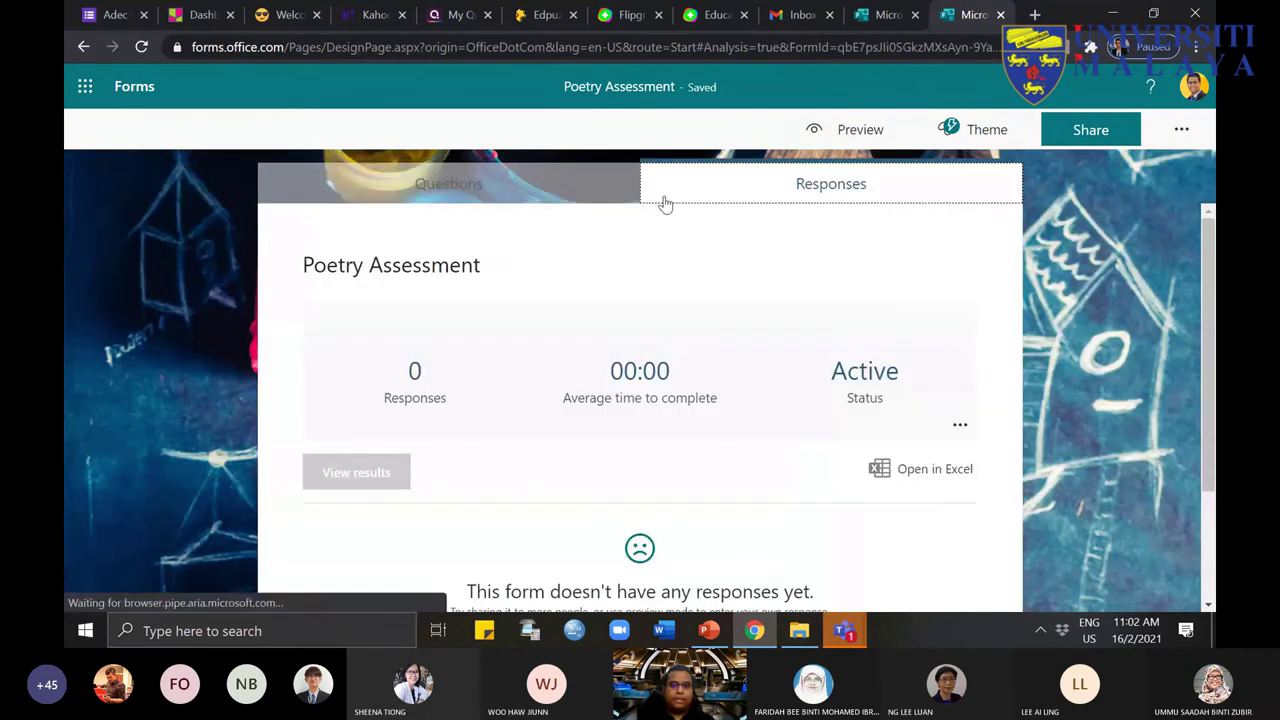
click(566, 198)
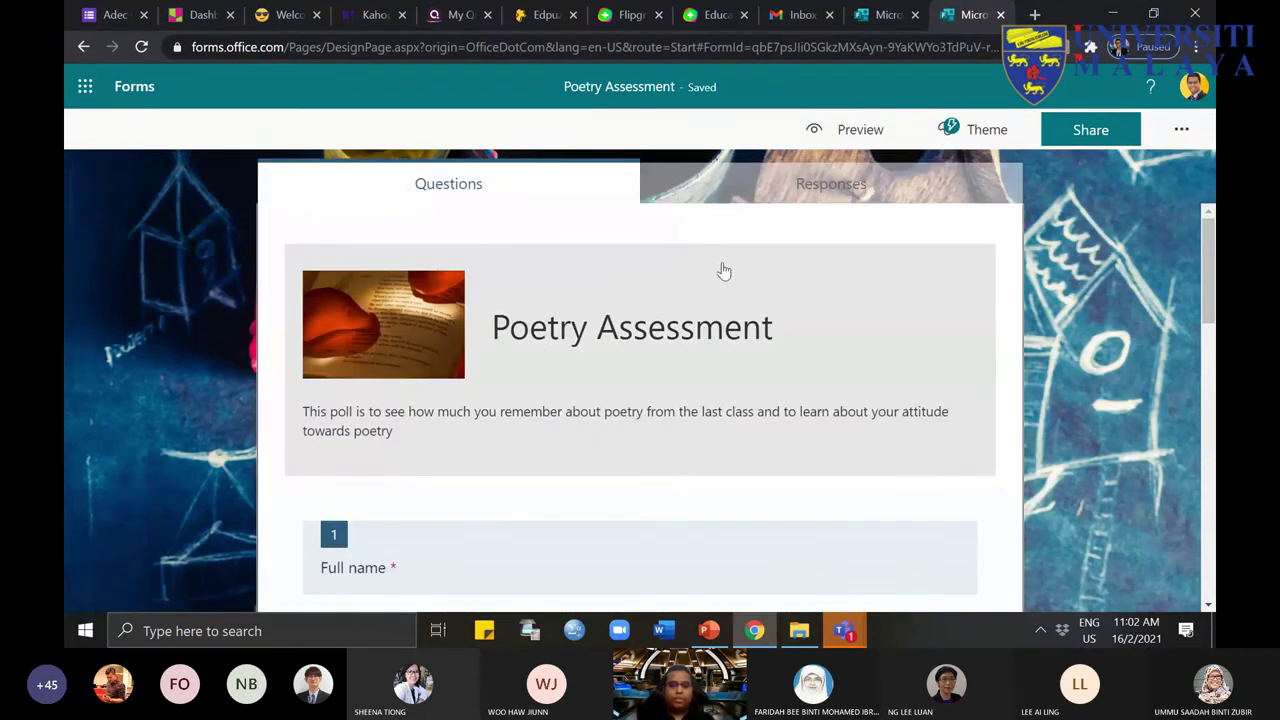
scroll(817, 374, down, 3)
scroll(691, 517, down, 3)
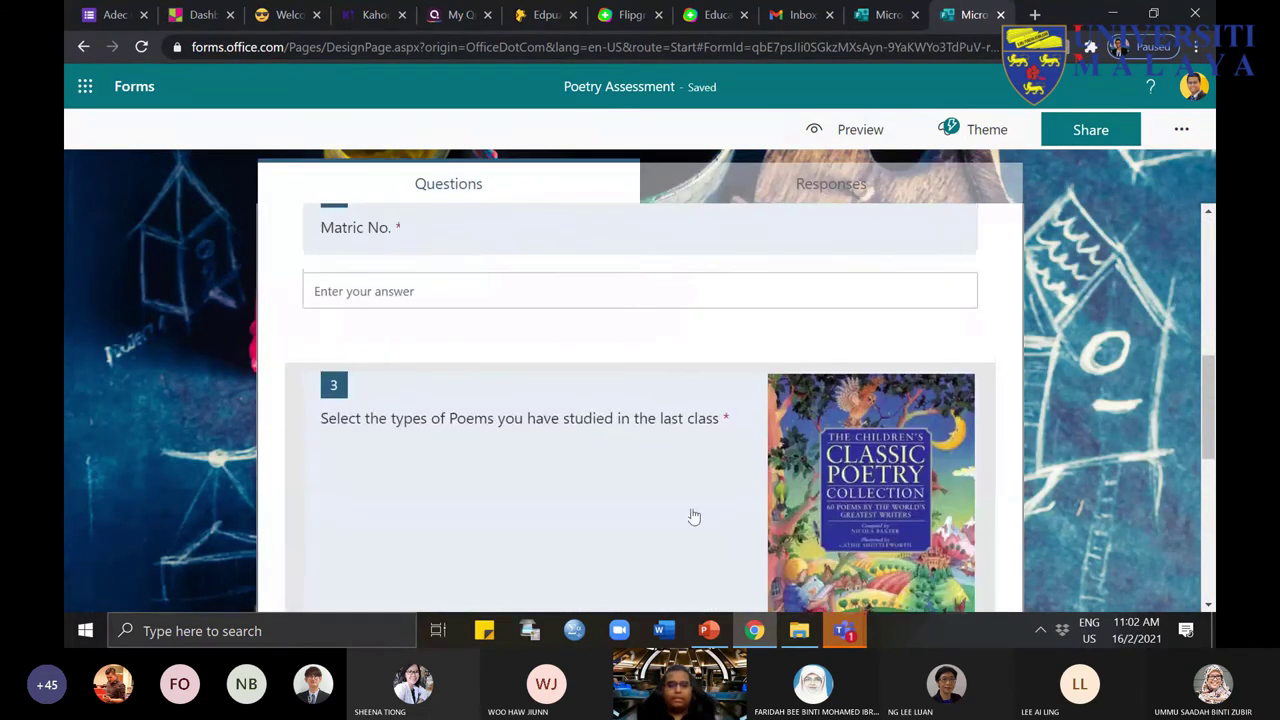
scroll(954, 305, up, 2)
scroll(954, 305, up, 4)
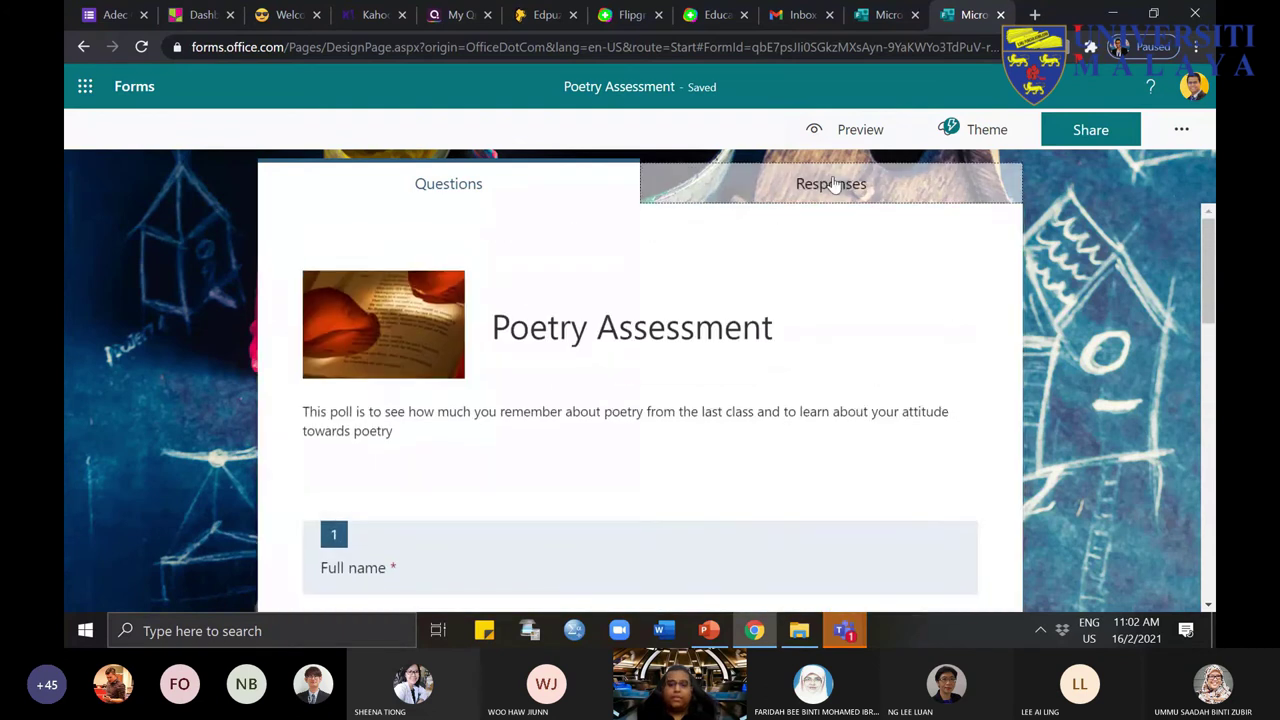
Step: Open the form's responses and review the summary as submissions arrive, pointing out the average time to complete
key(Right)
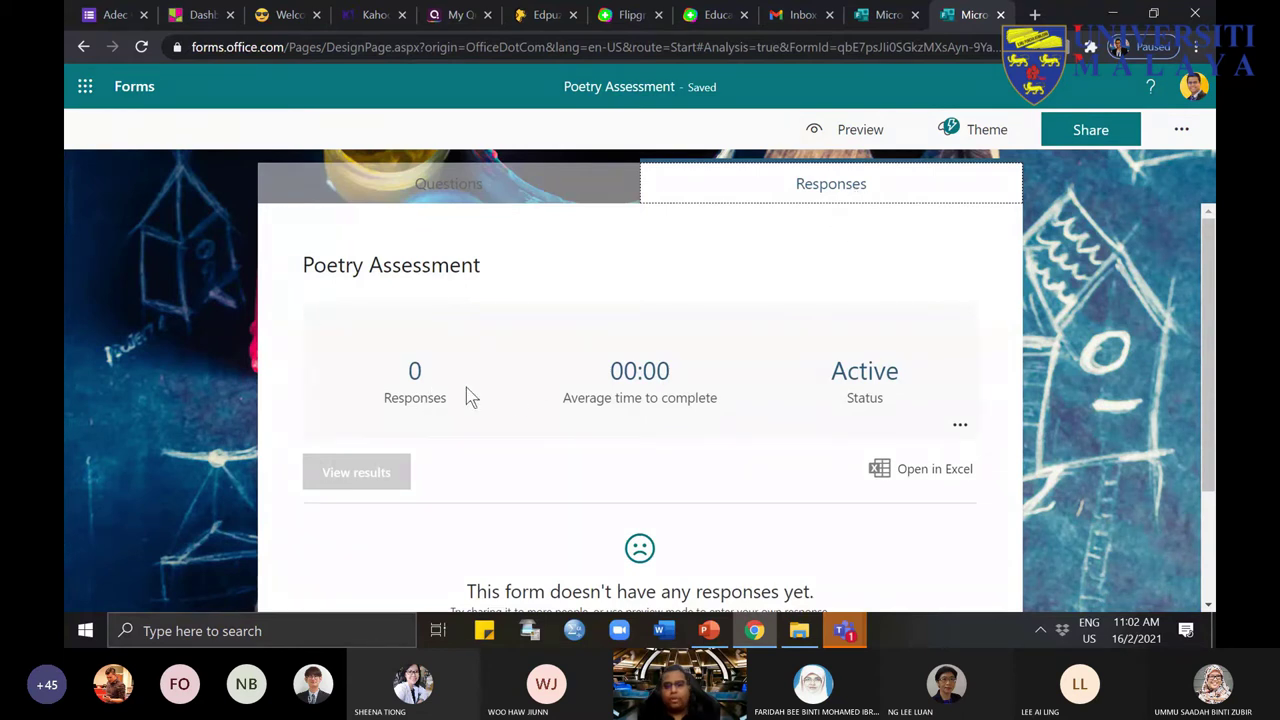
scroll(857, 509, down, 2)
scroll(857, 509, up, 2)
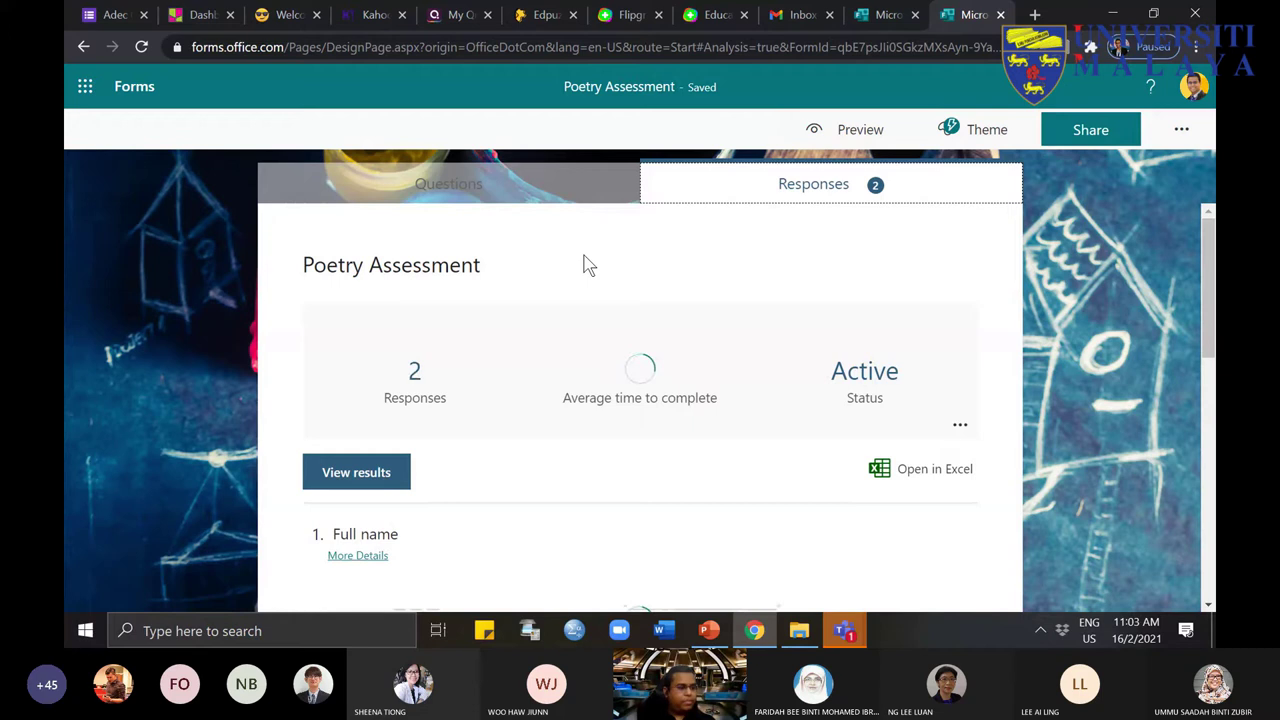
scroll(894, 517, down, 2)
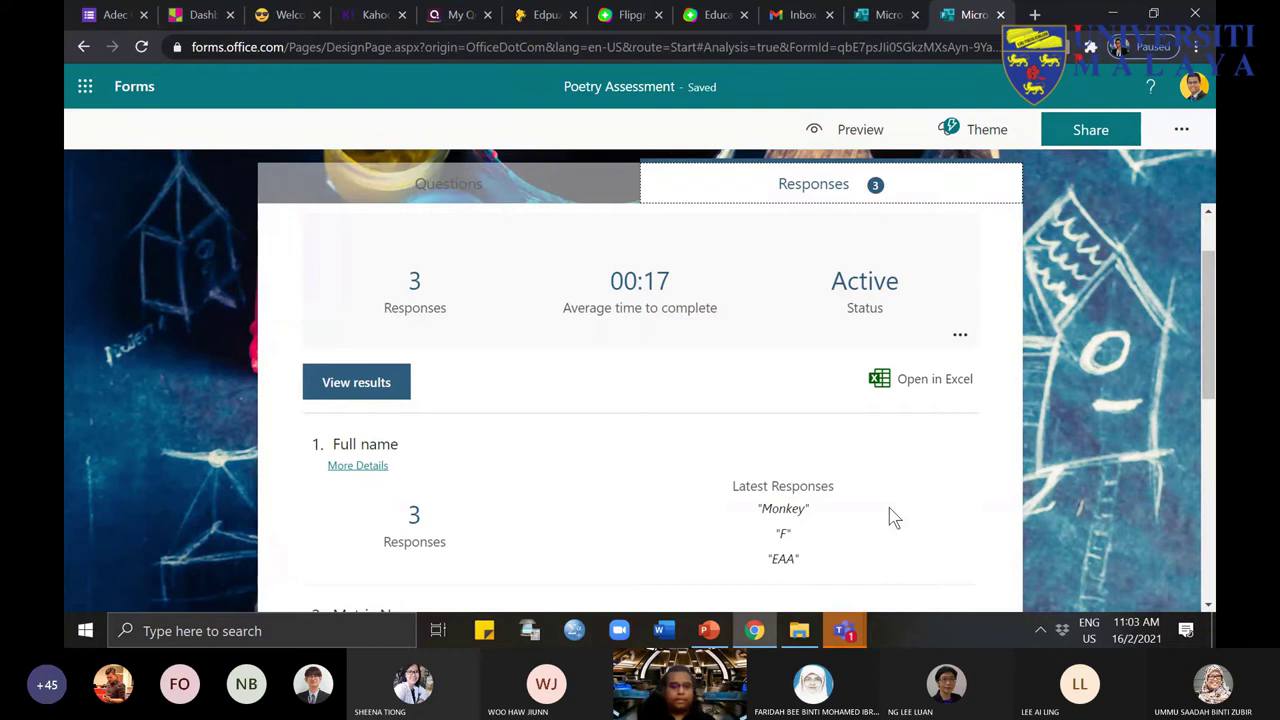
scroll(889, 508, down, 5)
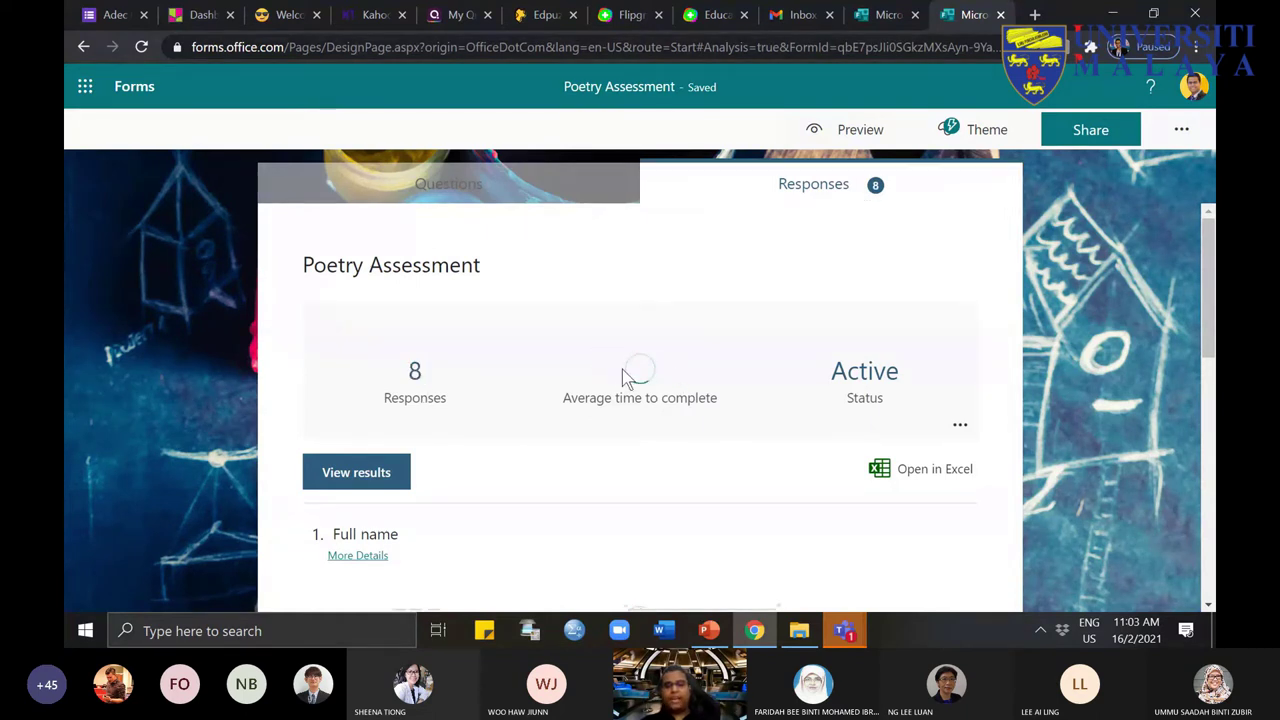
drag(629, 371, 714, 417)
drag(614, 366, 692, 405)
click(705, 449)
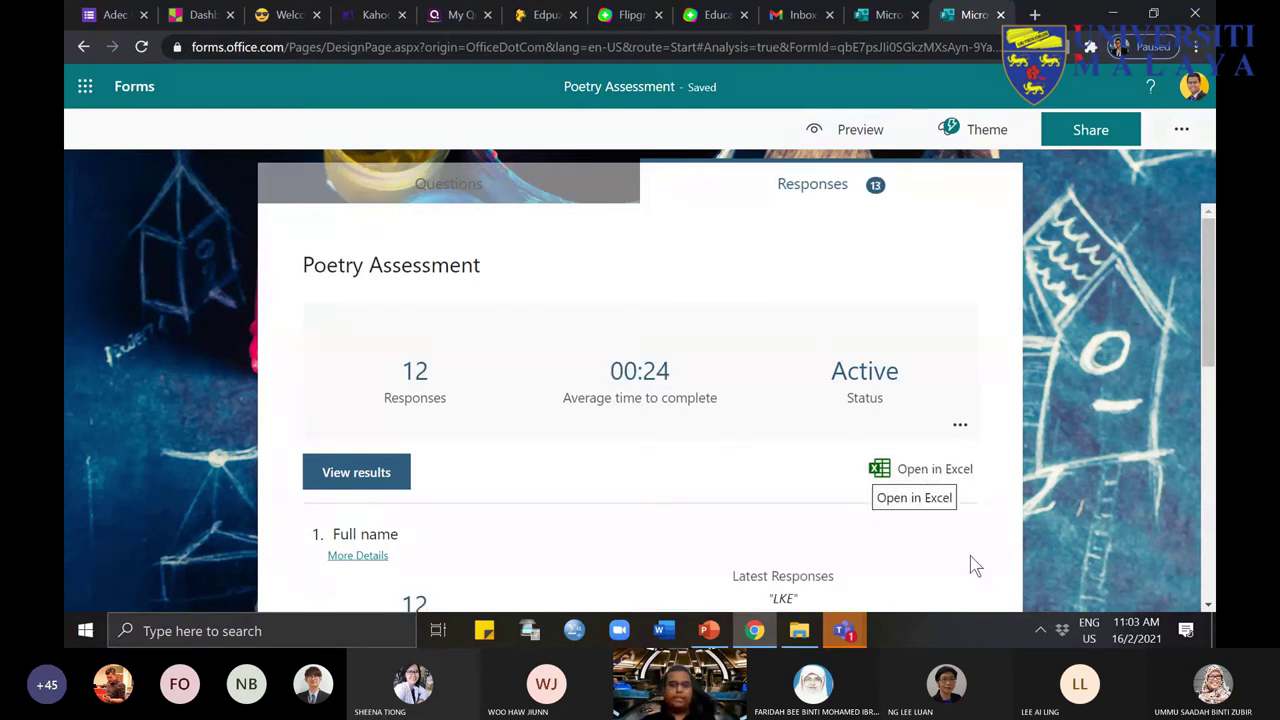
Step: Open the detailed responses for the Full name question, read through the list, and close it
scroll(972, 550, down, 5)
scroll(540, 470, up, 1)
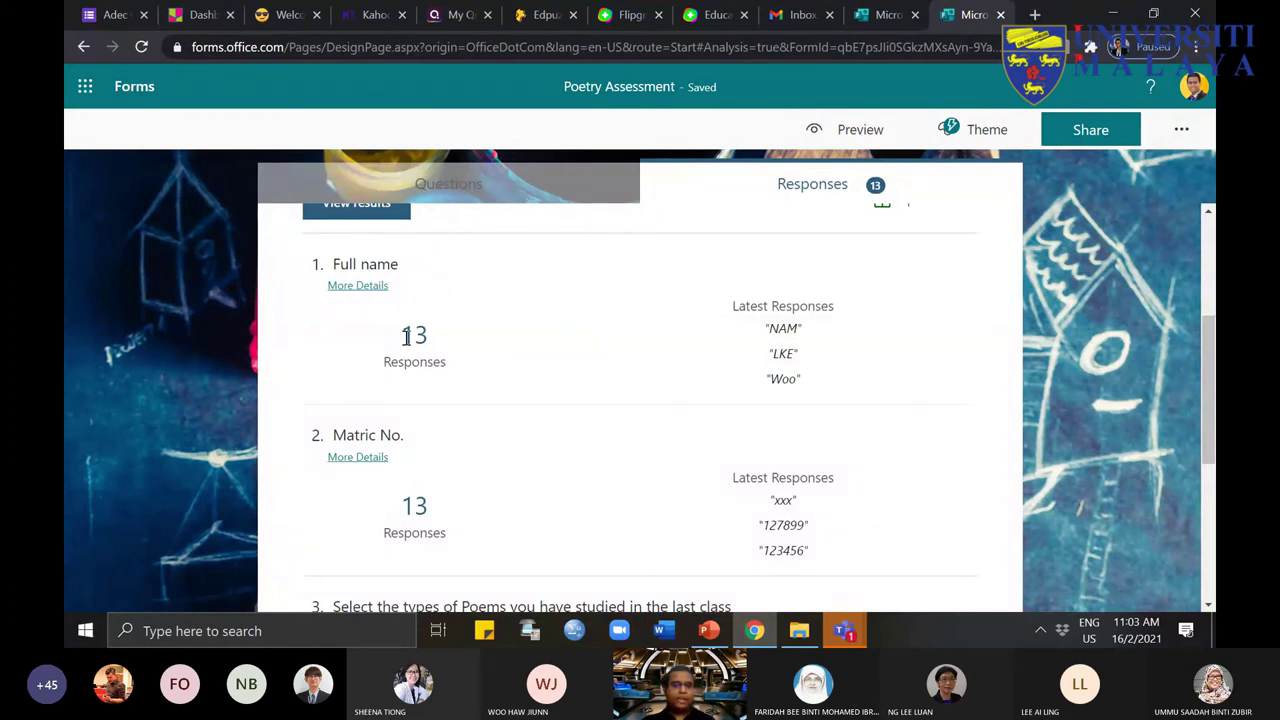
click(372, 286)
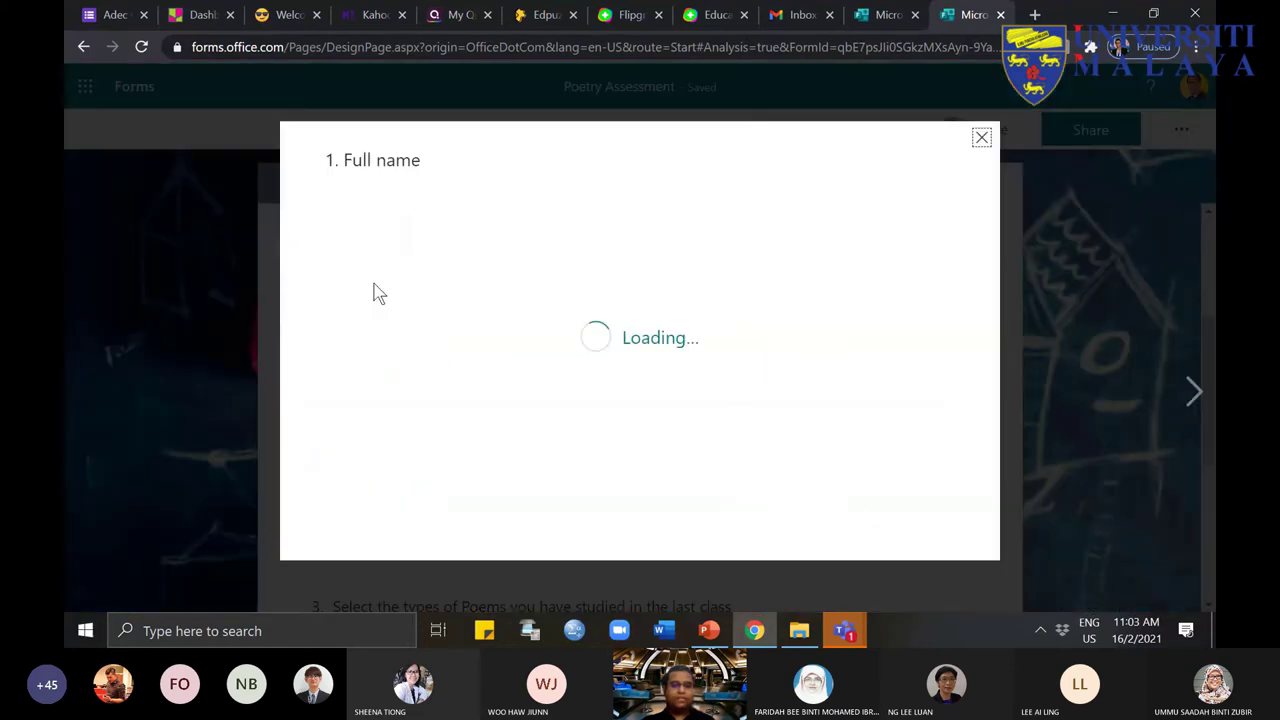
scroll(615, 452, down, 2)
scroll(616, 460, up, 3)
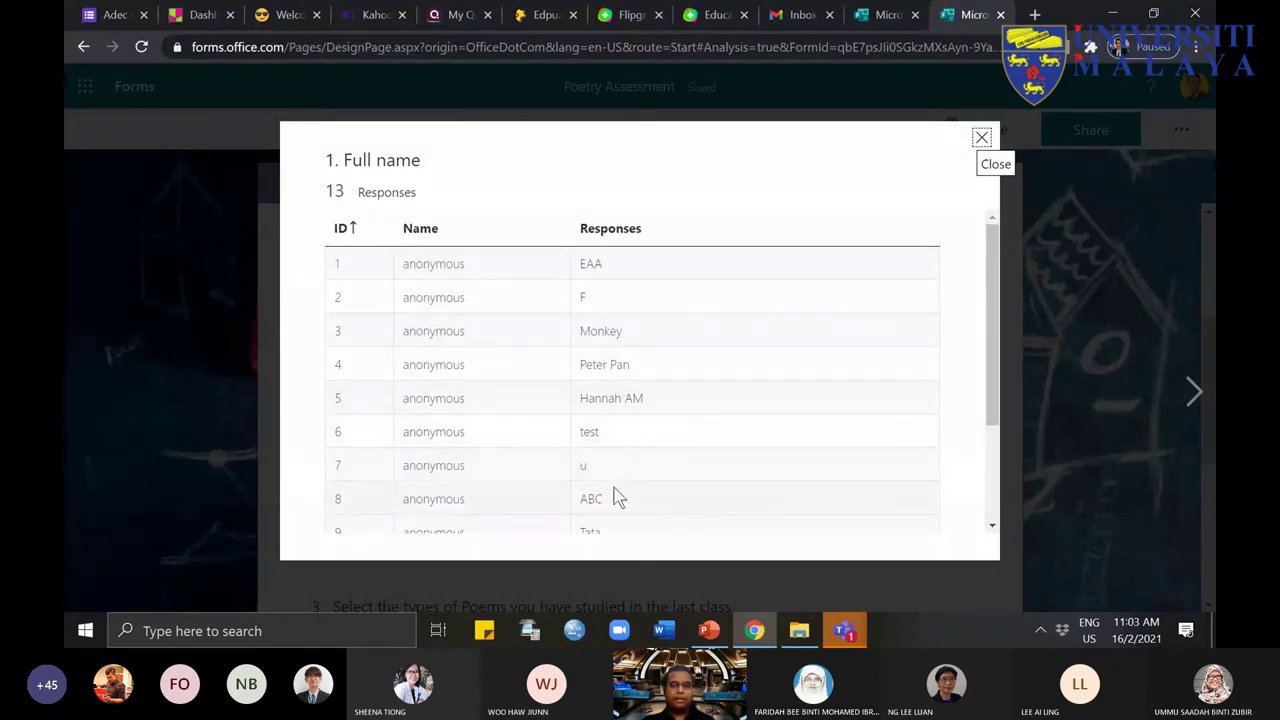
scroll(614, 494, down, 3)
scroll(614, 494, up, 3)
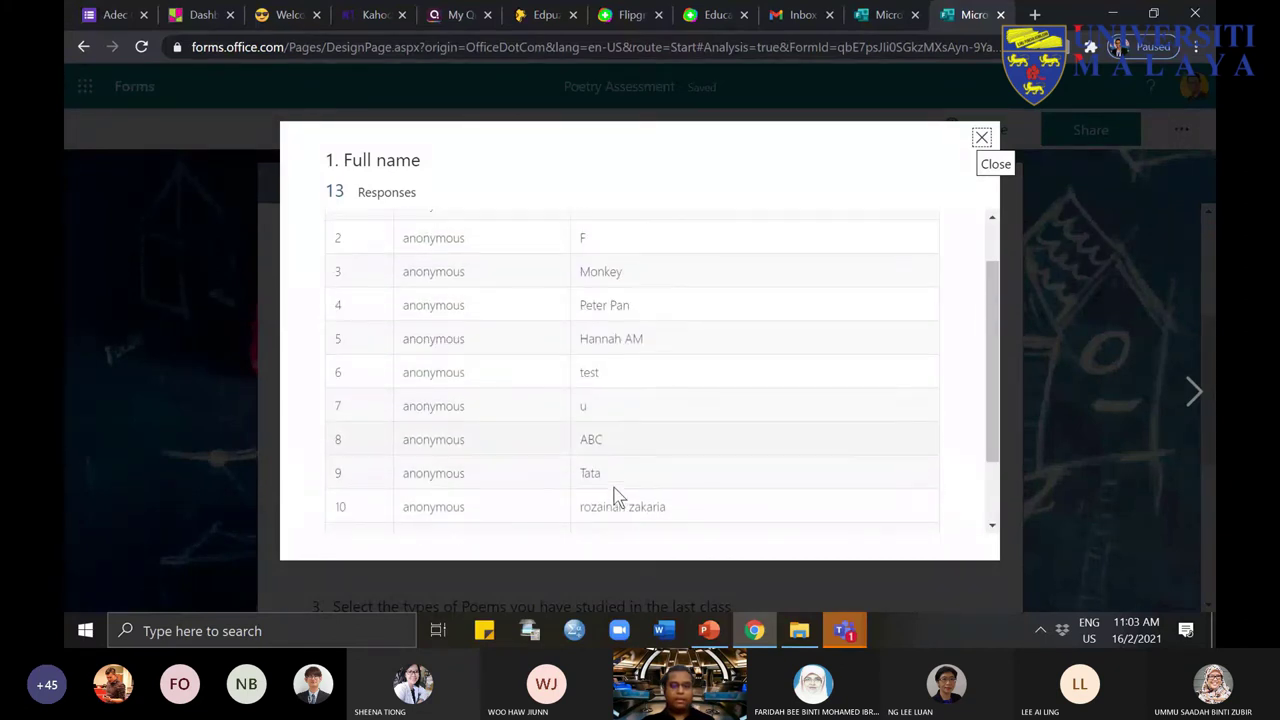
click(981, 138)
Step: Open the detailed responses for the Matric No. question, read through the list, and close it
scroll(410, 315, down, 1)
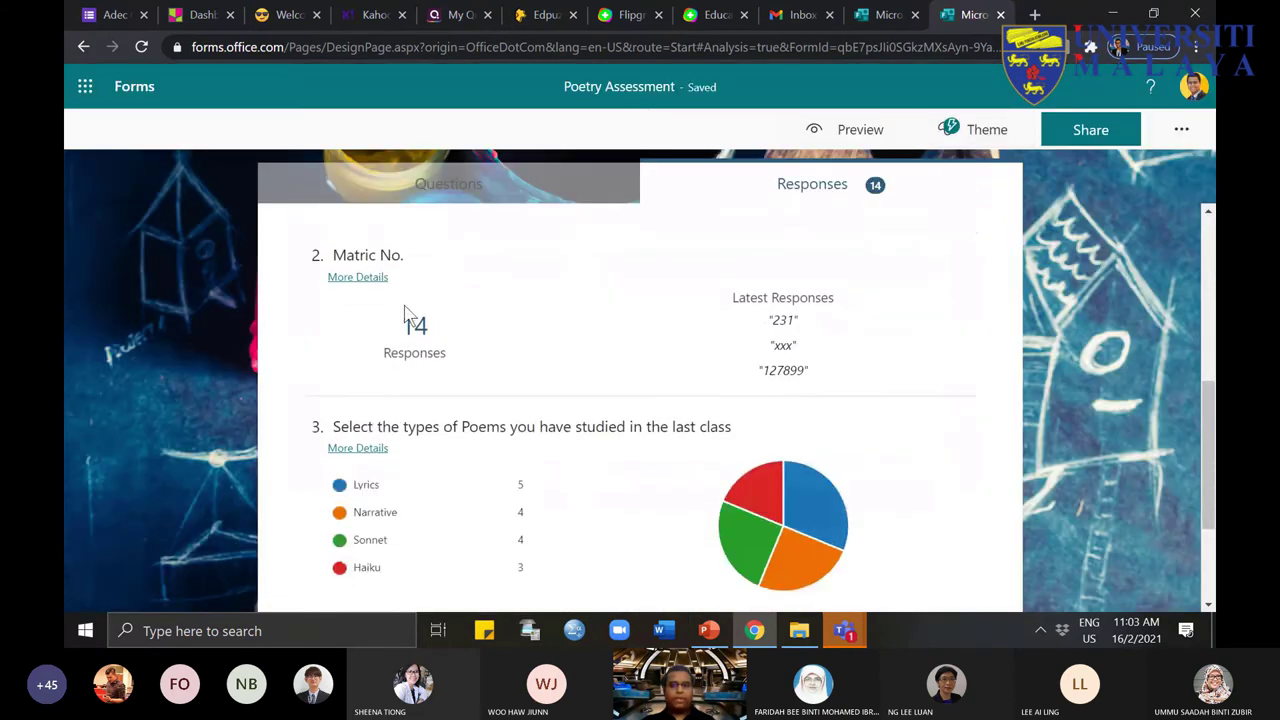
click(357, 278)
scroll(774, 403, down, 4)
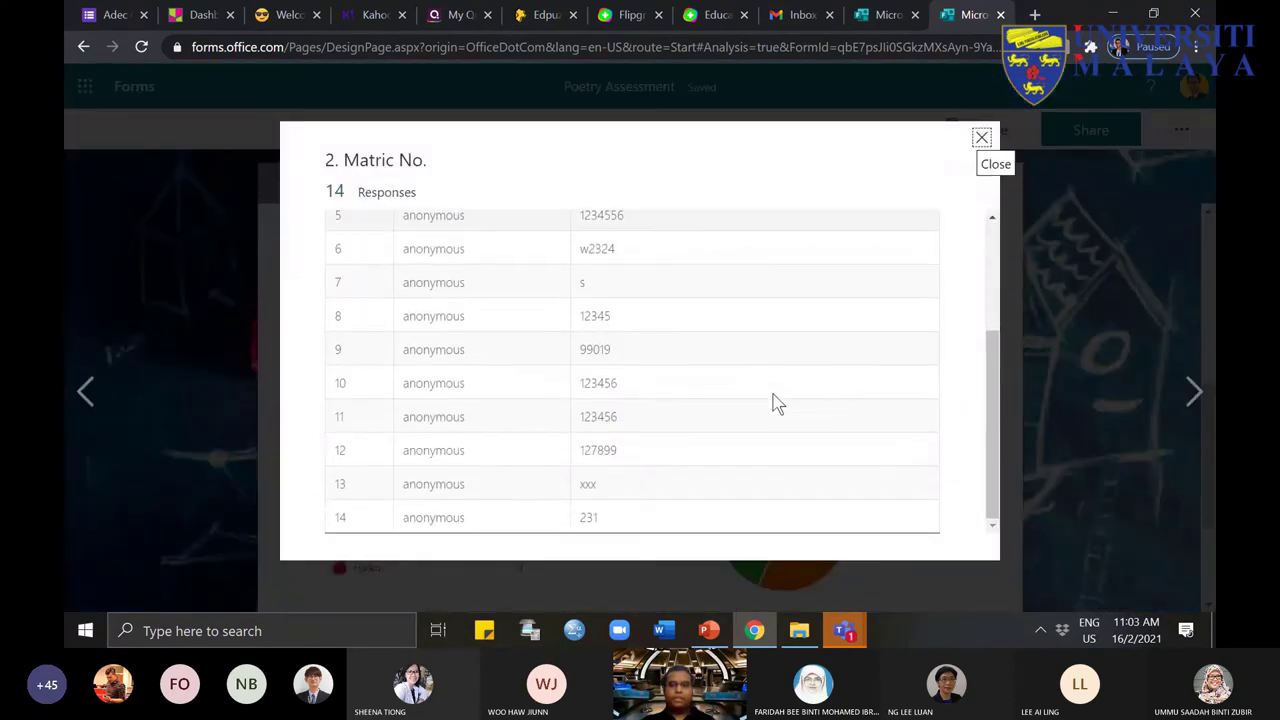
scroll(774, 403, up, 4)
click(982, 138)
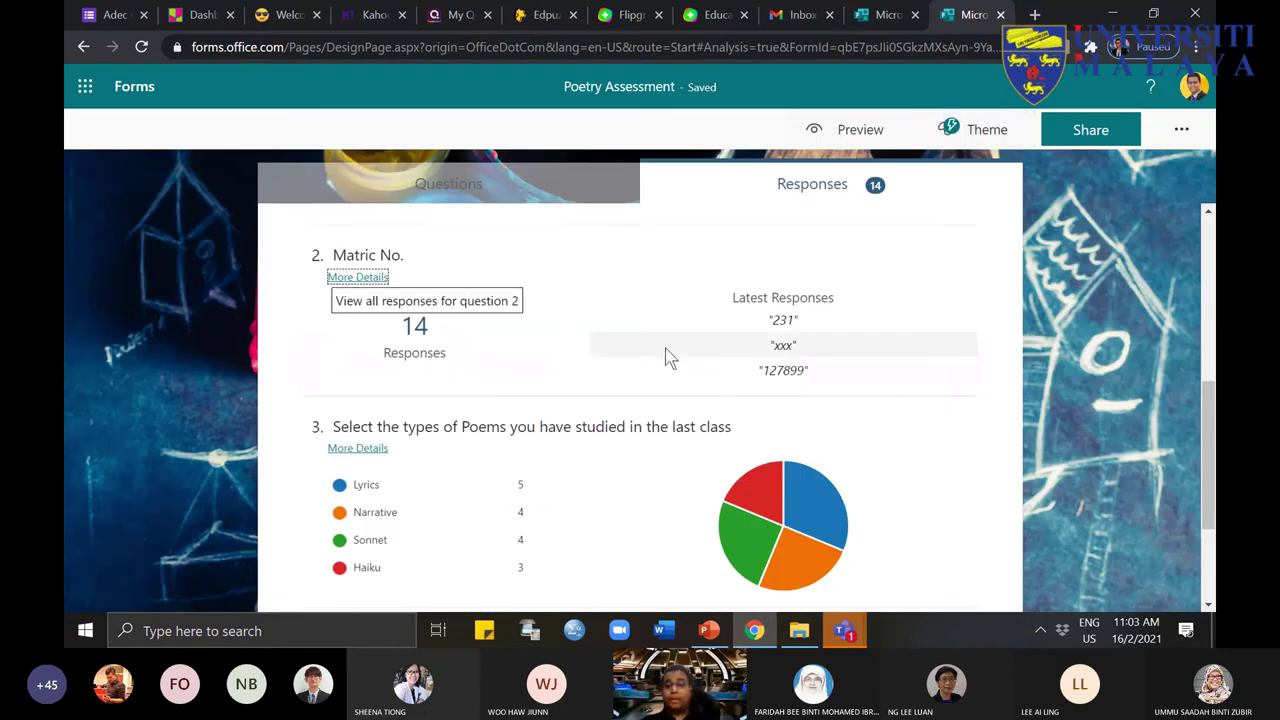
Step: Point out the Excel export option, then examine the results for questions 3 and 4, including the poem types pie chart
scroll(800, 360, up, 3)
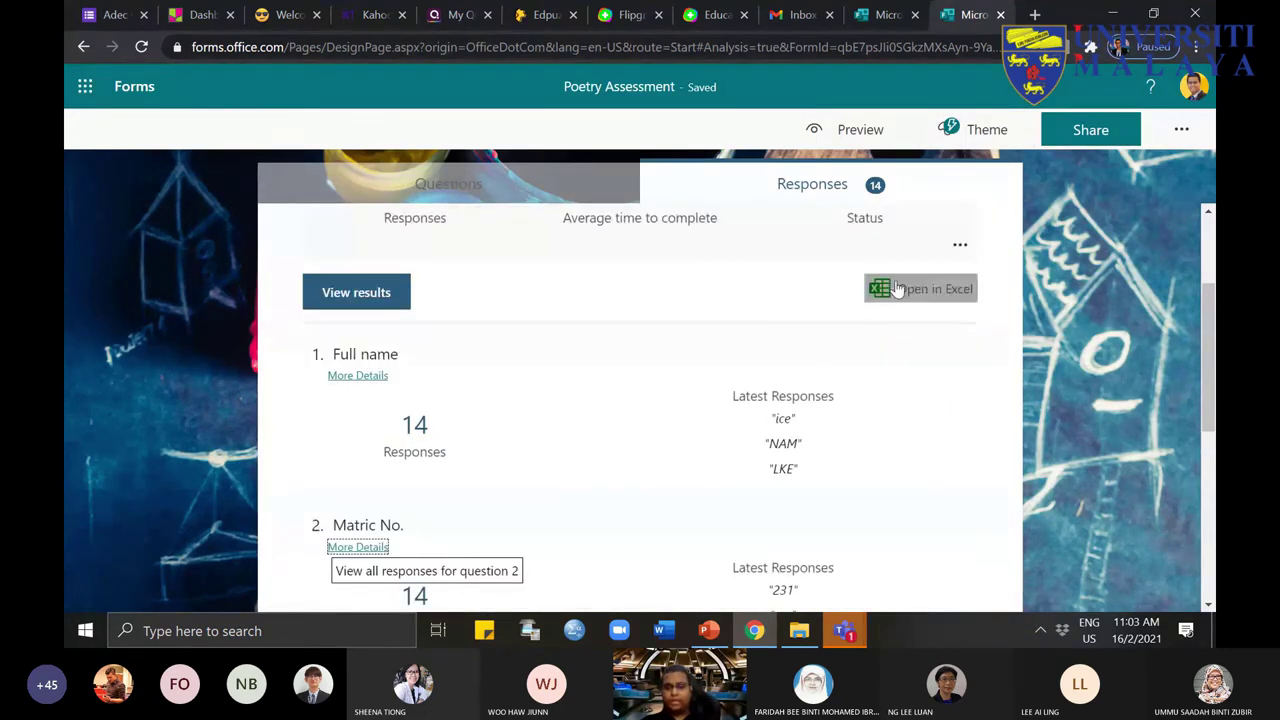
scroll(886, 380, down, 3)
scroll(793, 419, down, 3)
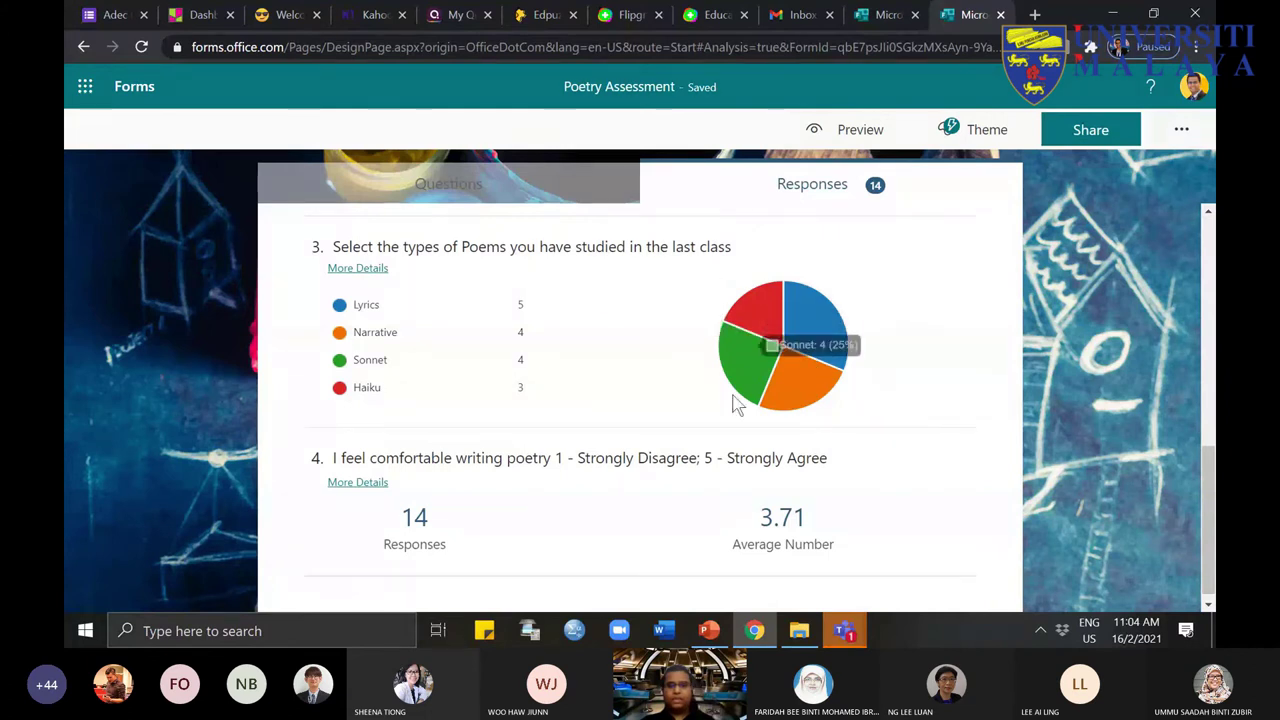
mouse_move(810, 327)
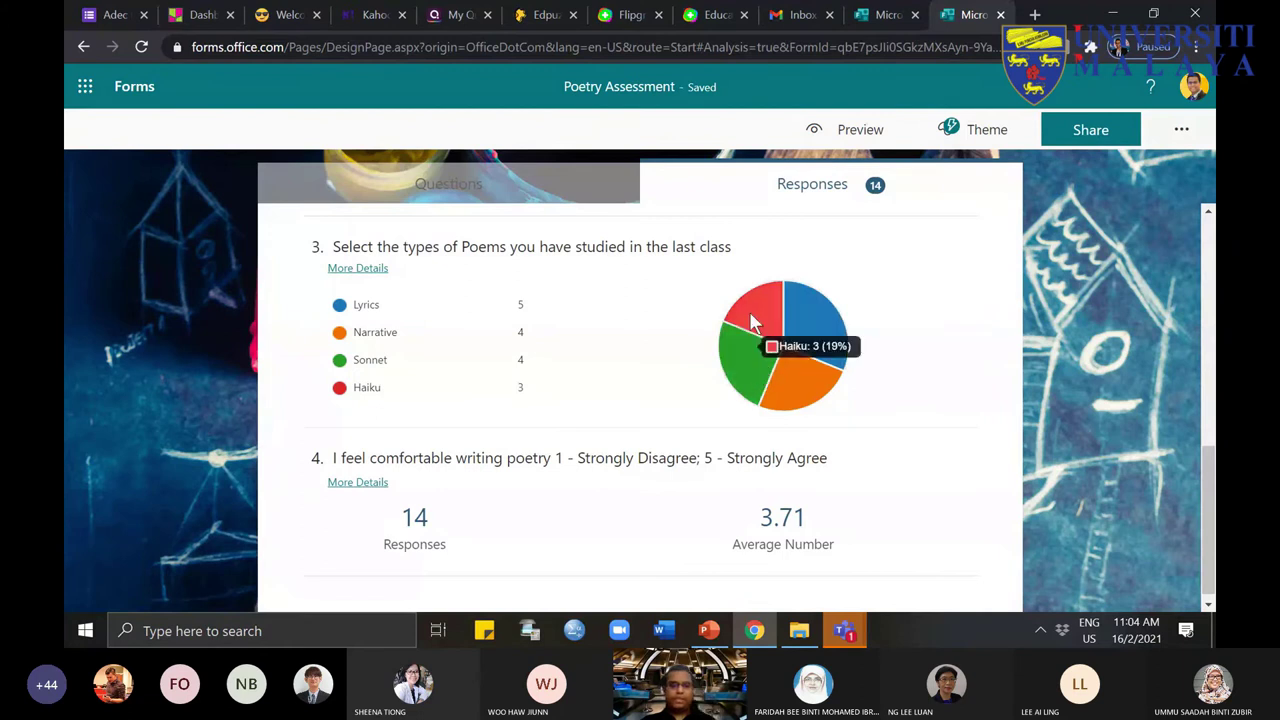
Step: Finish viewing the response results, return to the form's questions, and open the sharing options
scroll(567, 527, down, 1)
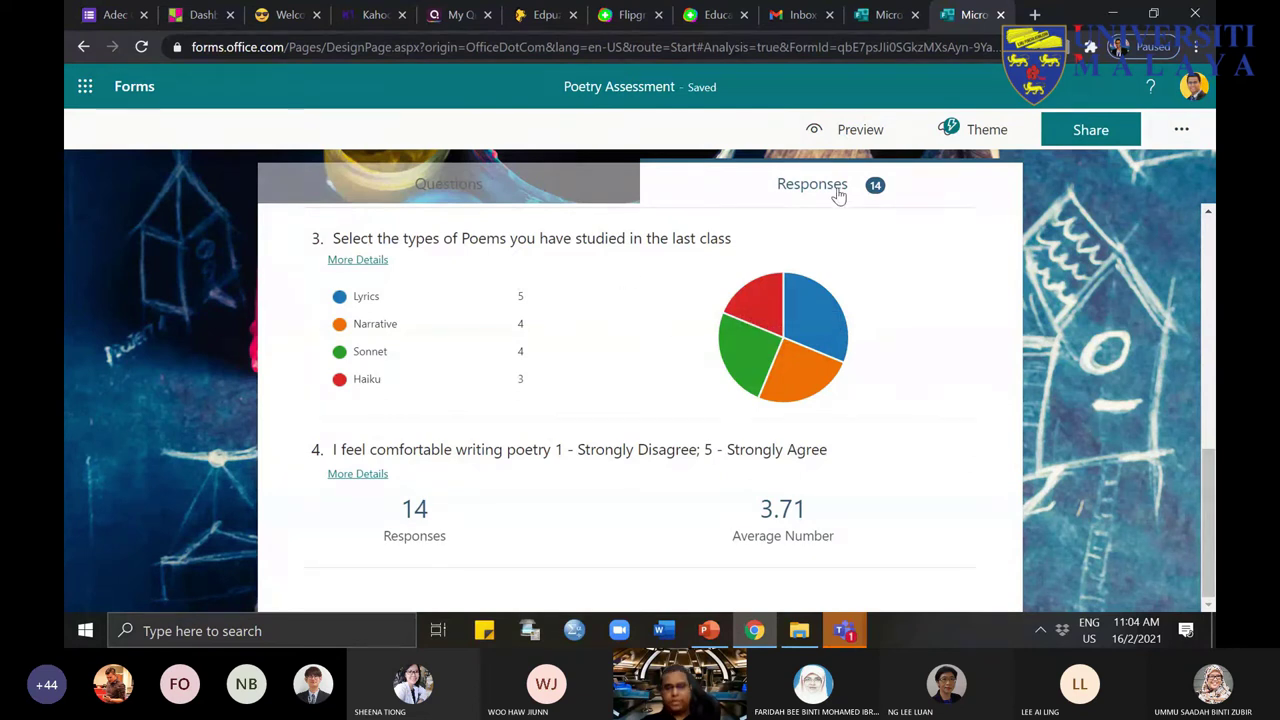
scroll(782, 482, up, 6)
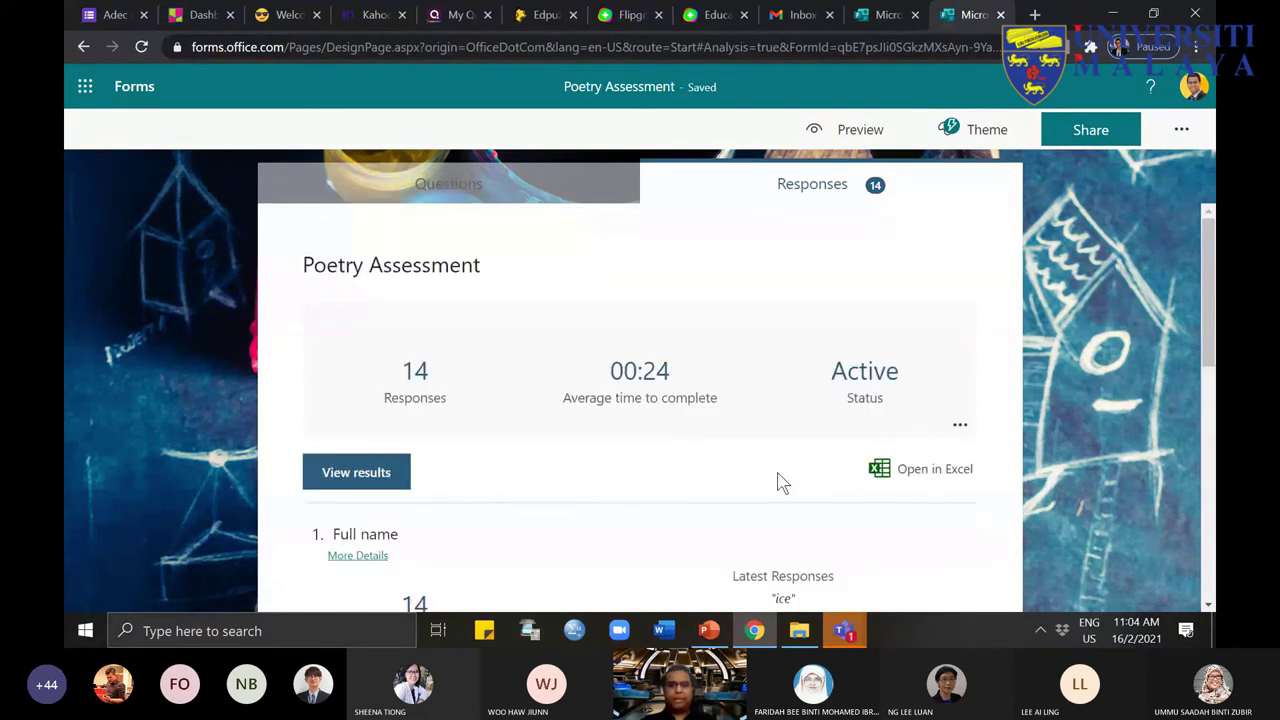
click(496, 172)
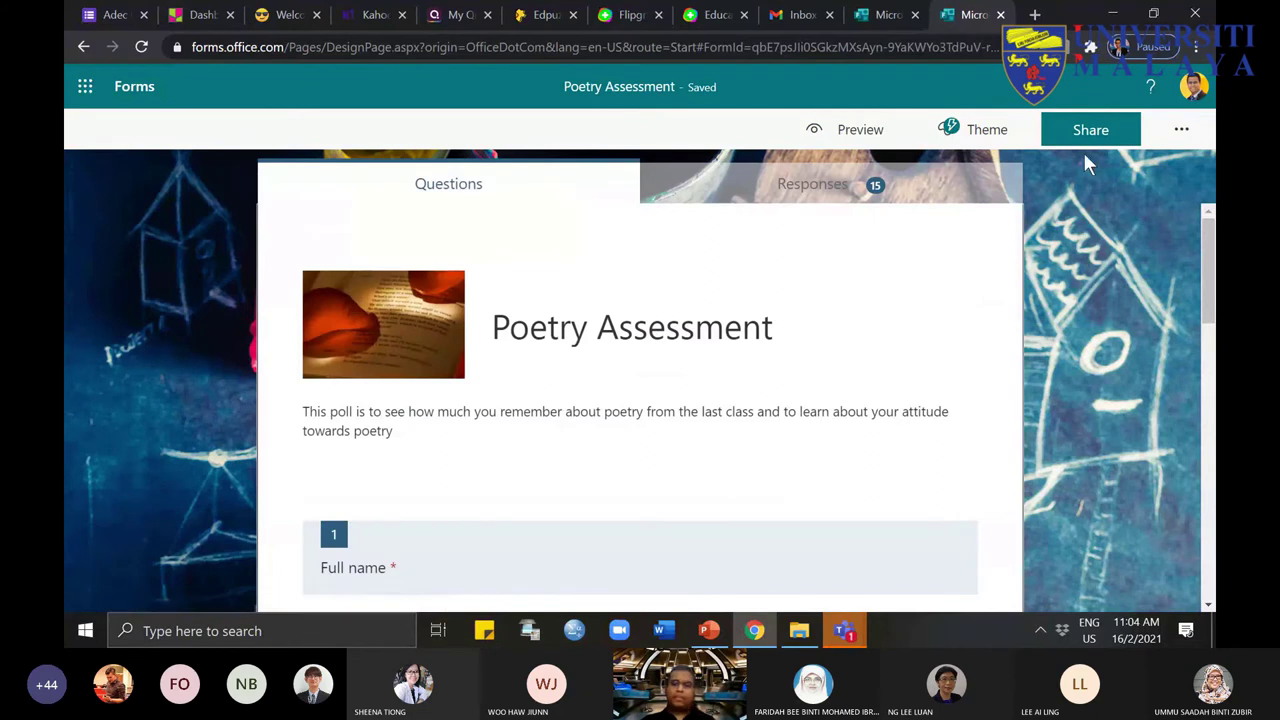
click(1085, 138)
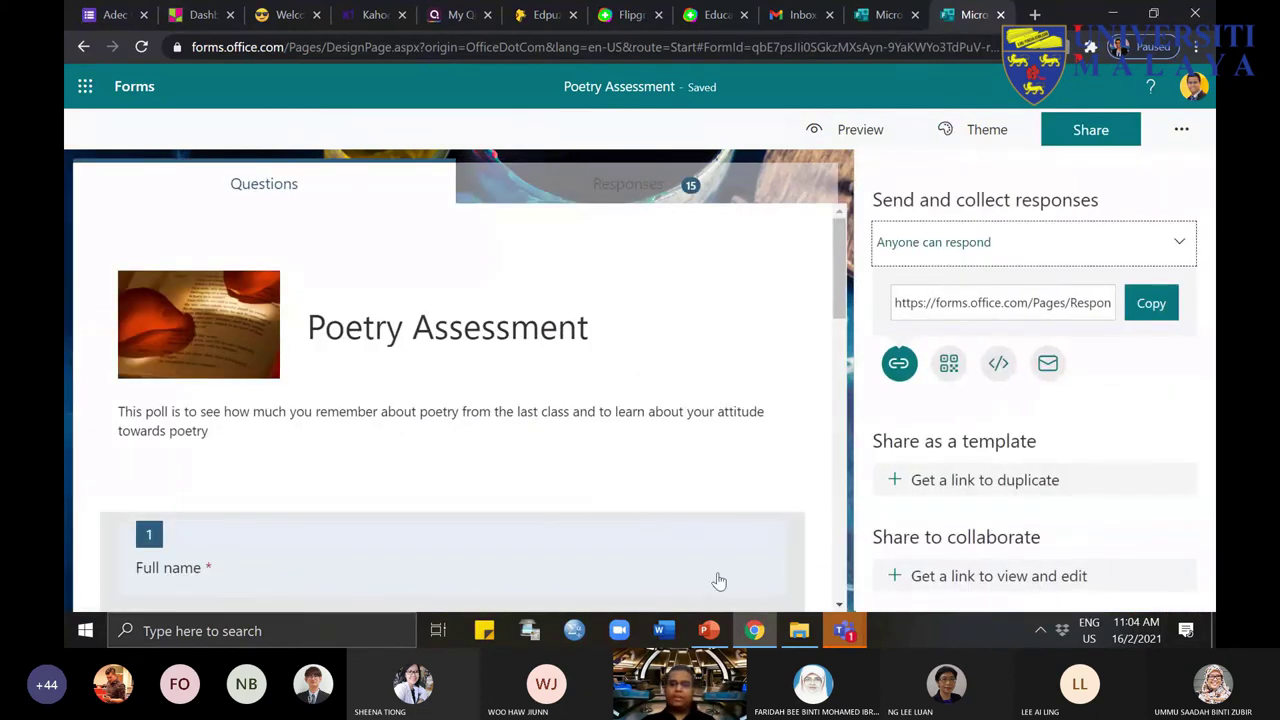
Step: Switch to Teams and check the meeting chat and the General channel's posts
mouse_move(844, 630)
click(909, 559)
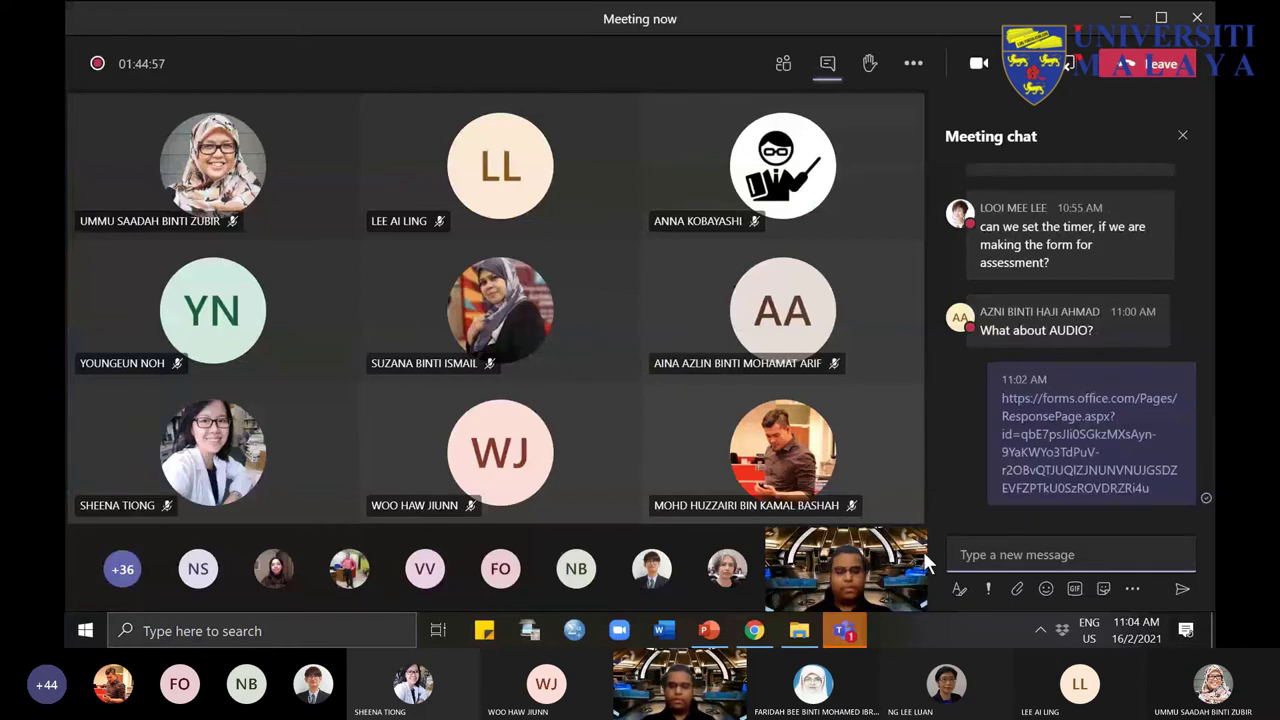
mouse_move(844, 630)
click(781, 548)
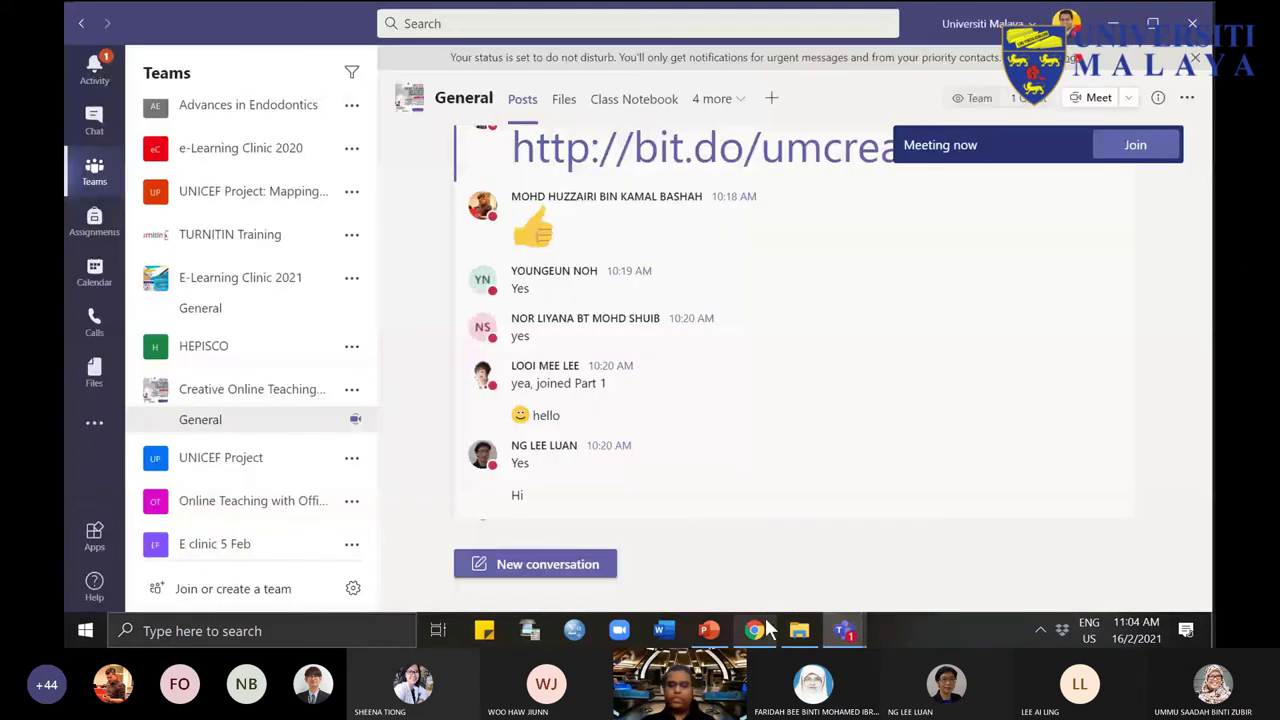
Step: Return to the form in Chrome and restrict it to "Only people in my organization can respond"
click(754, 630)
click(1007, 258)
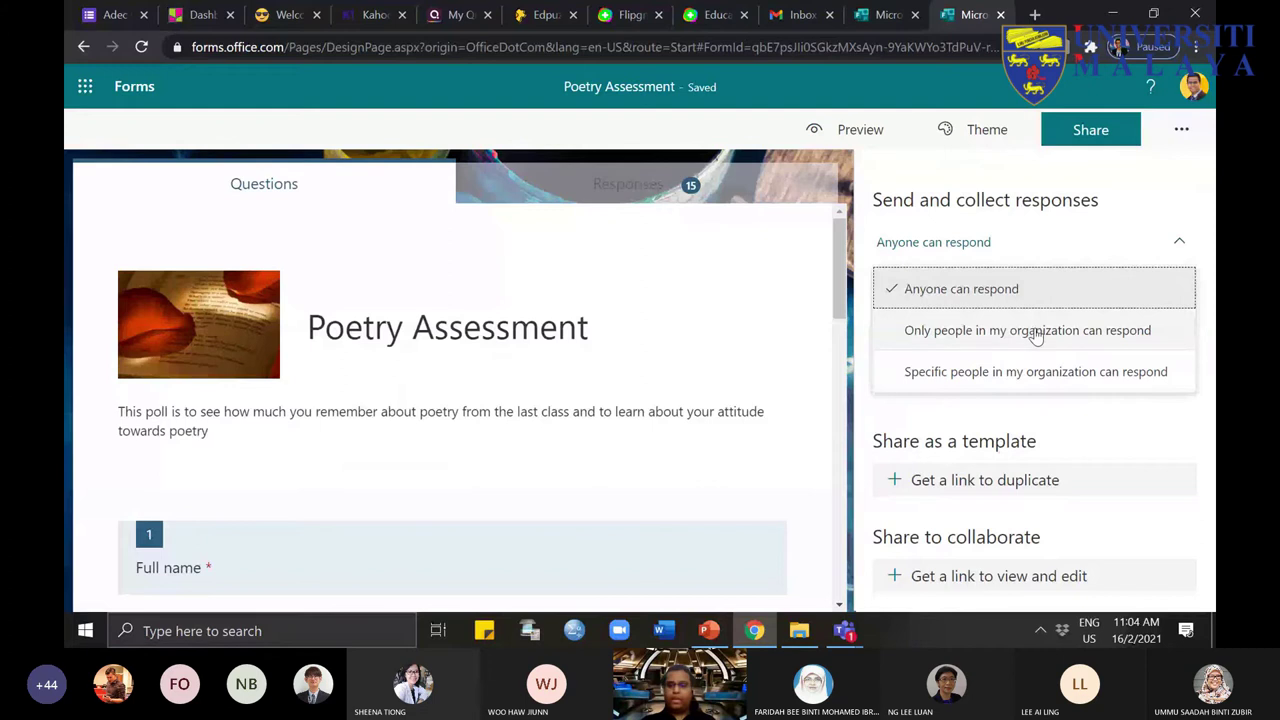
click(1036, 330)
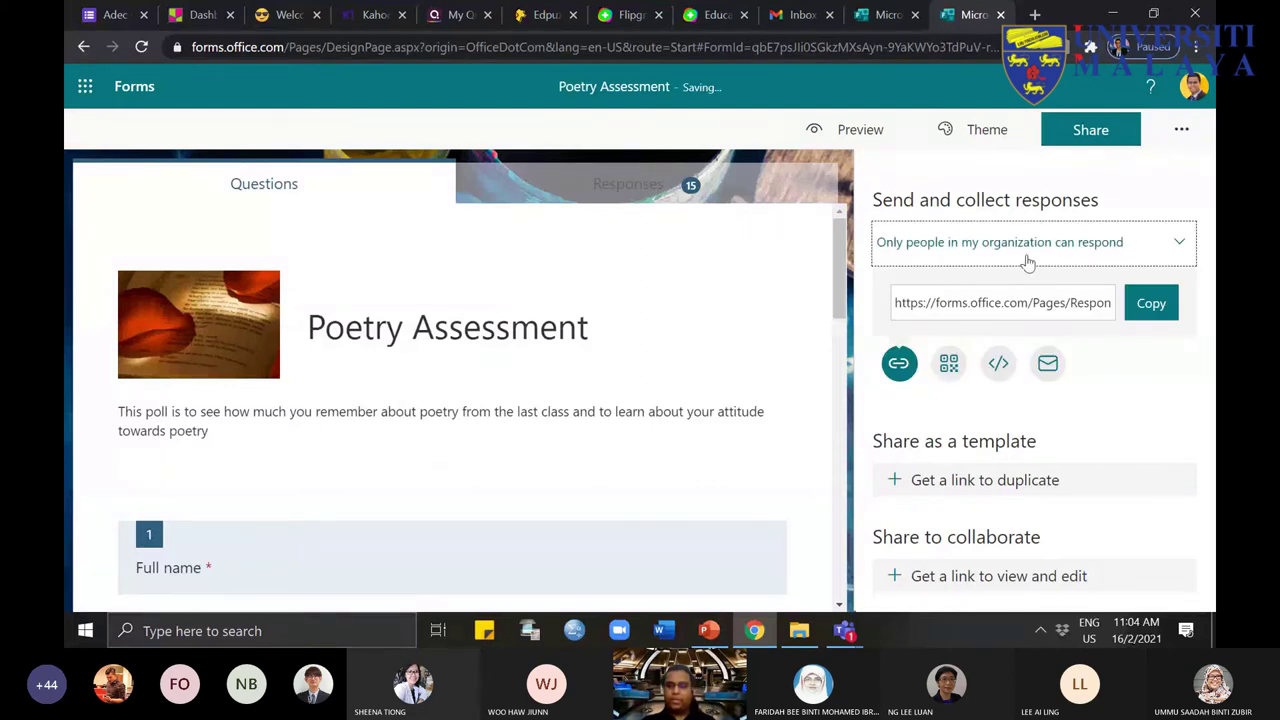
Step: Check the Teams meeting chat for new messages and return to the form's sharing options
mouse_move(855, 638)
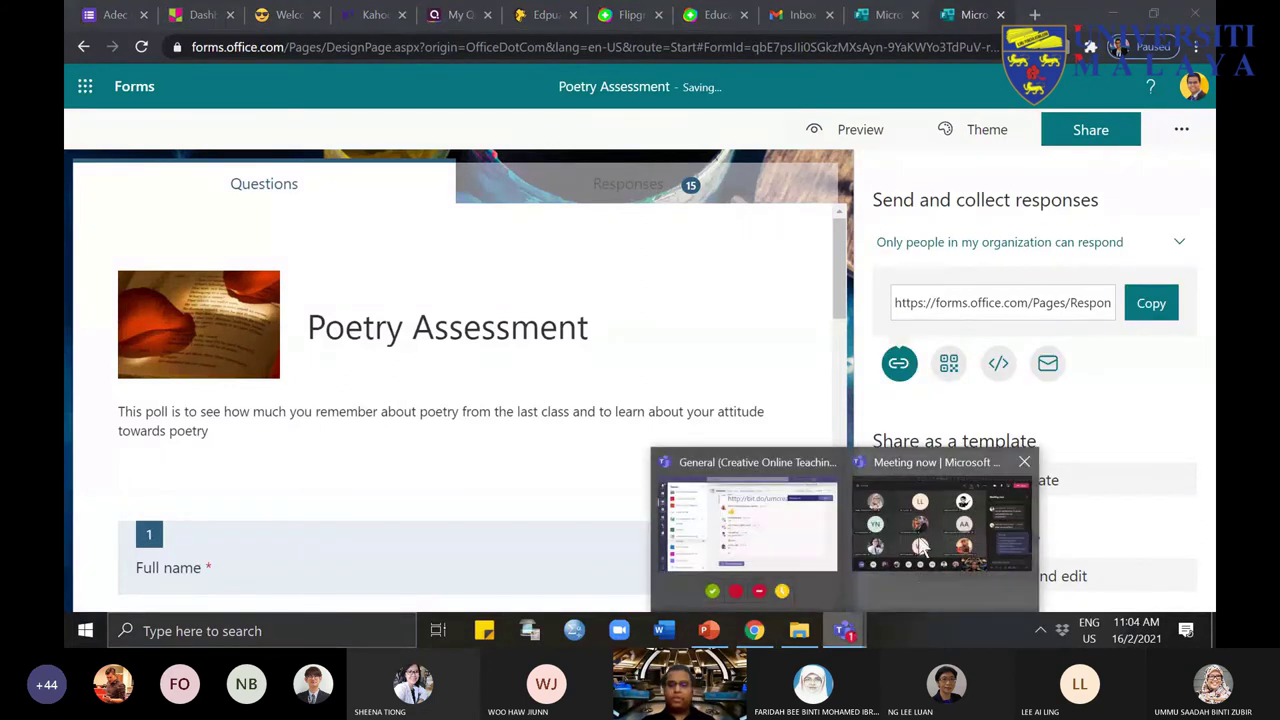
click(922, 540)
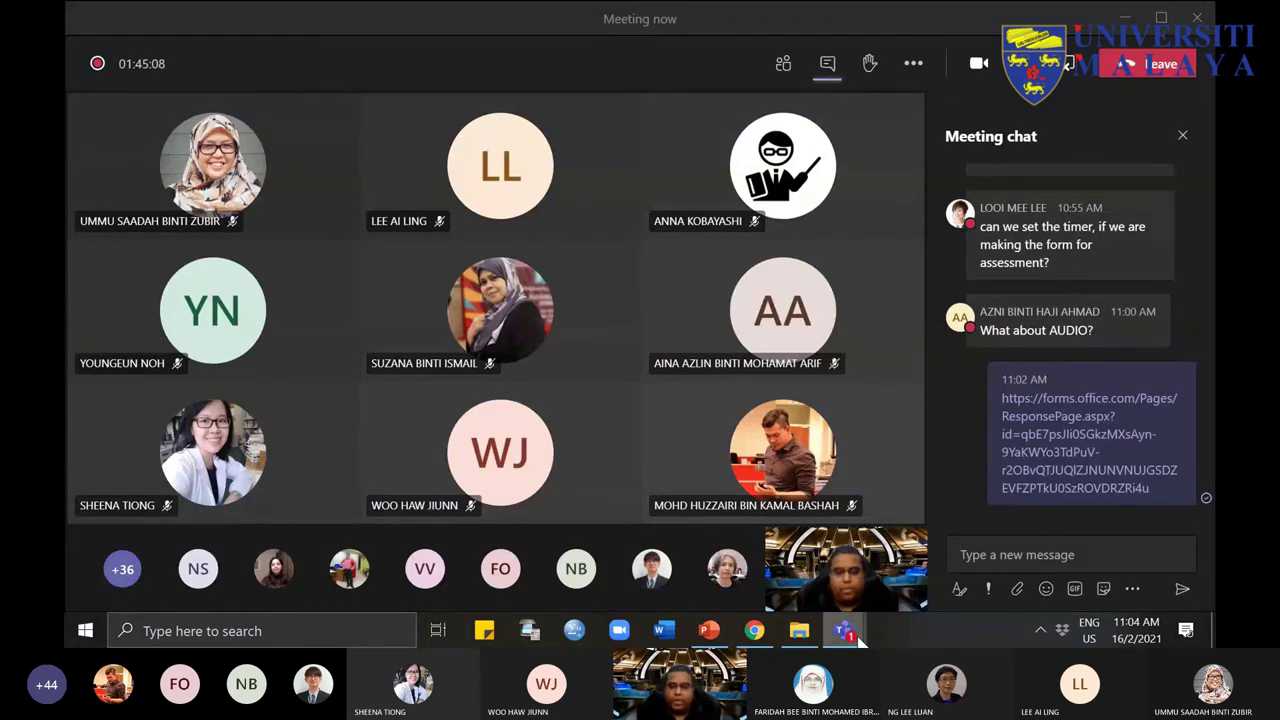
mouse_move(855, 638)
click(812, 572)
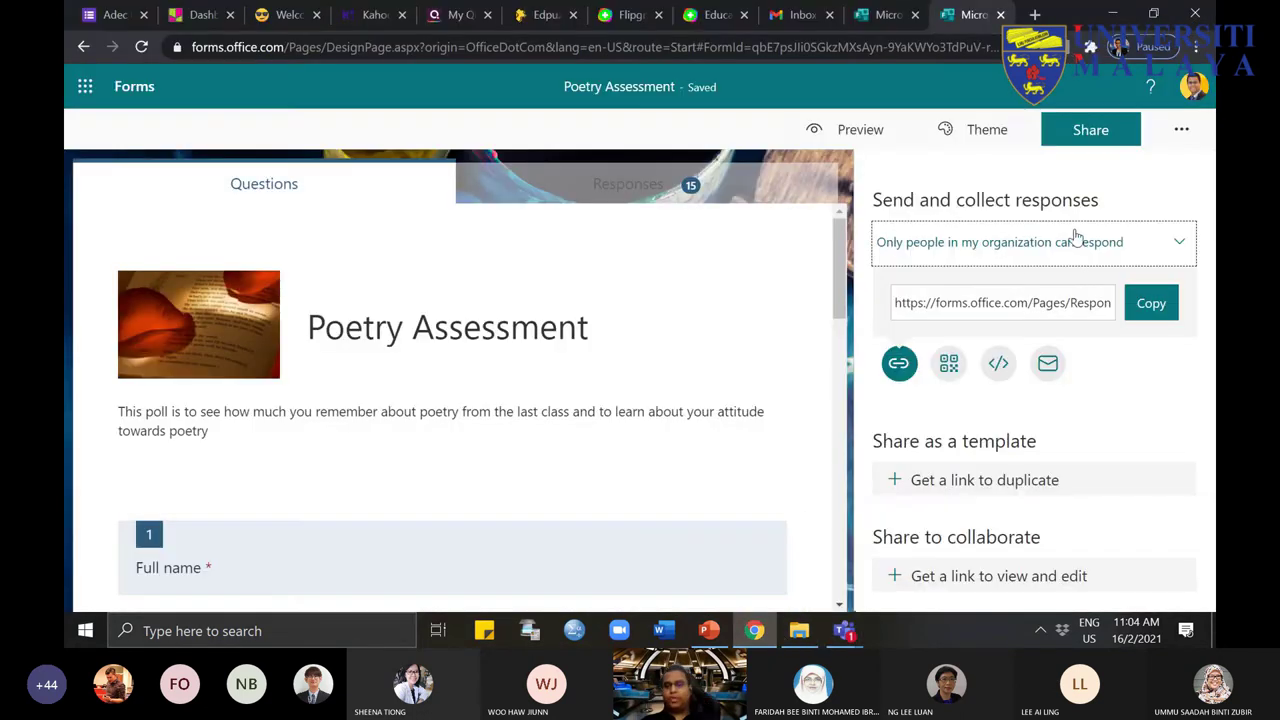
Step: Examine the Poetry Assessment form's questions from the title down to the poetry comfort rating, glancing at the responses summary
scroll(805, 550, down, 10)
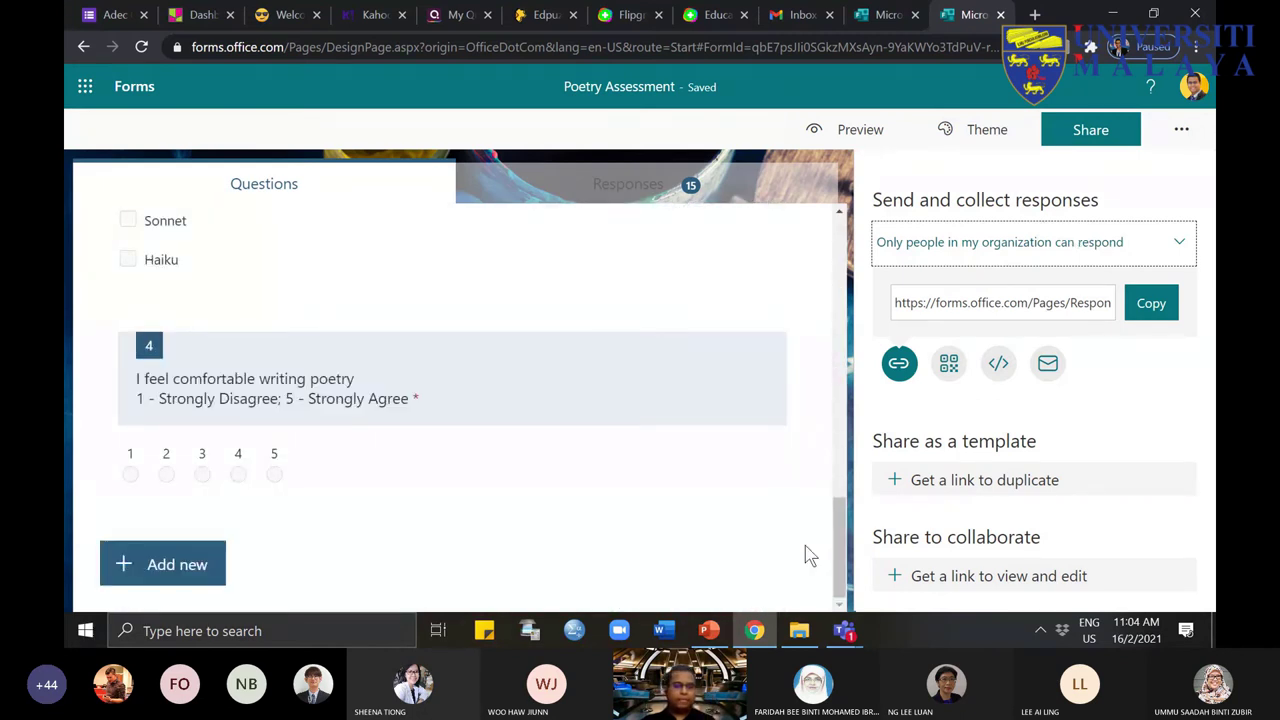
scroll(805, 545, up, 10)
click(672, 176)
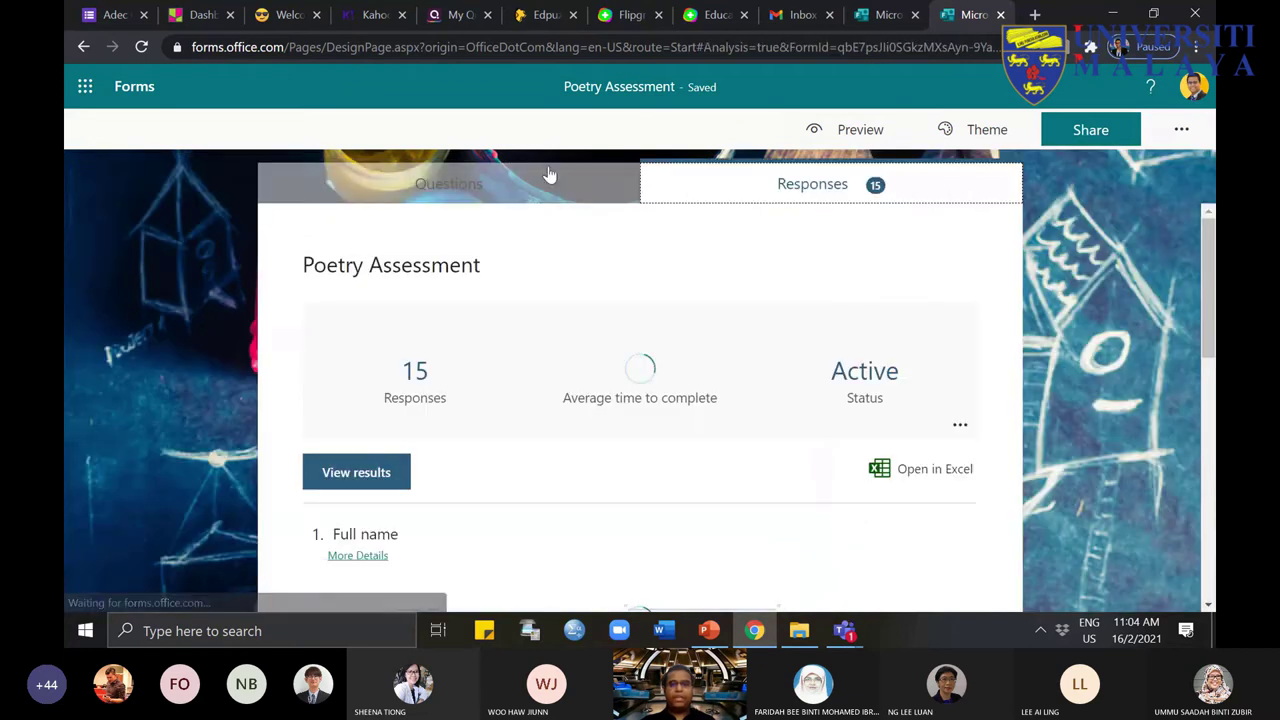
click(346, 190)
scroll(805, 556, down, 5)
scroll(805, 556, down, 2)
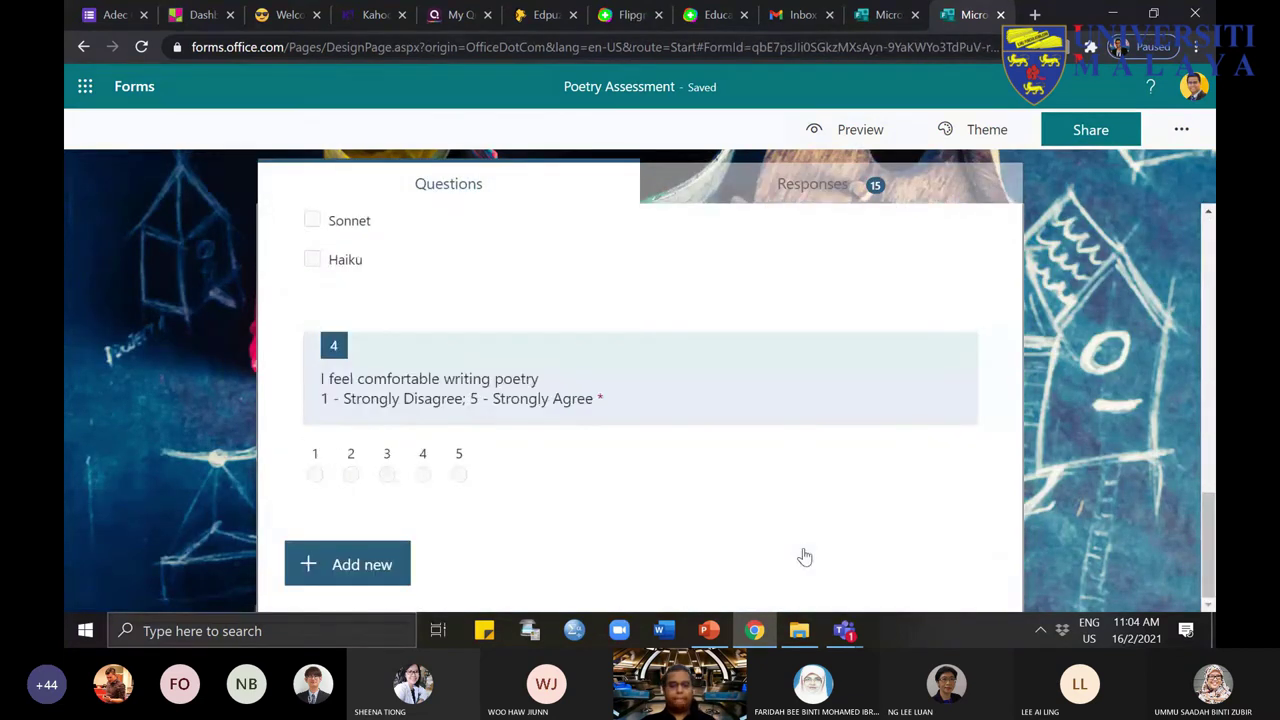
scroll(809, 558, up, 7)
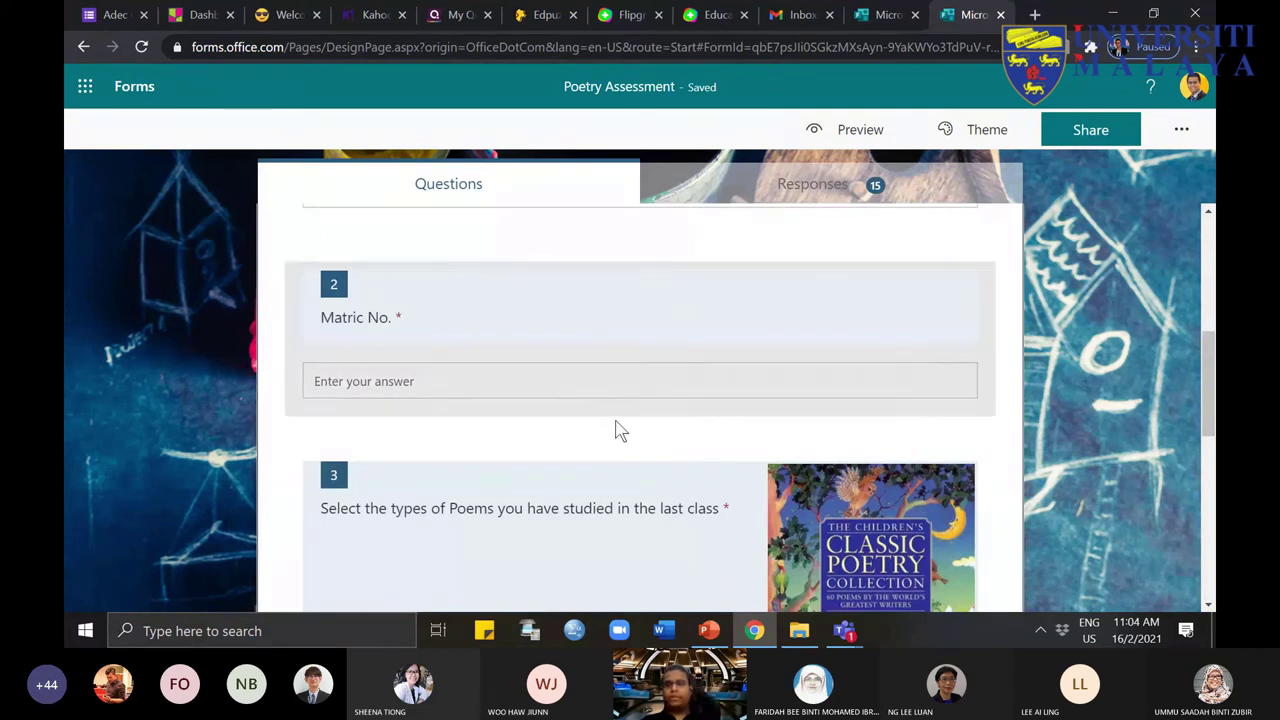
scroll(706, 491, down, 5)
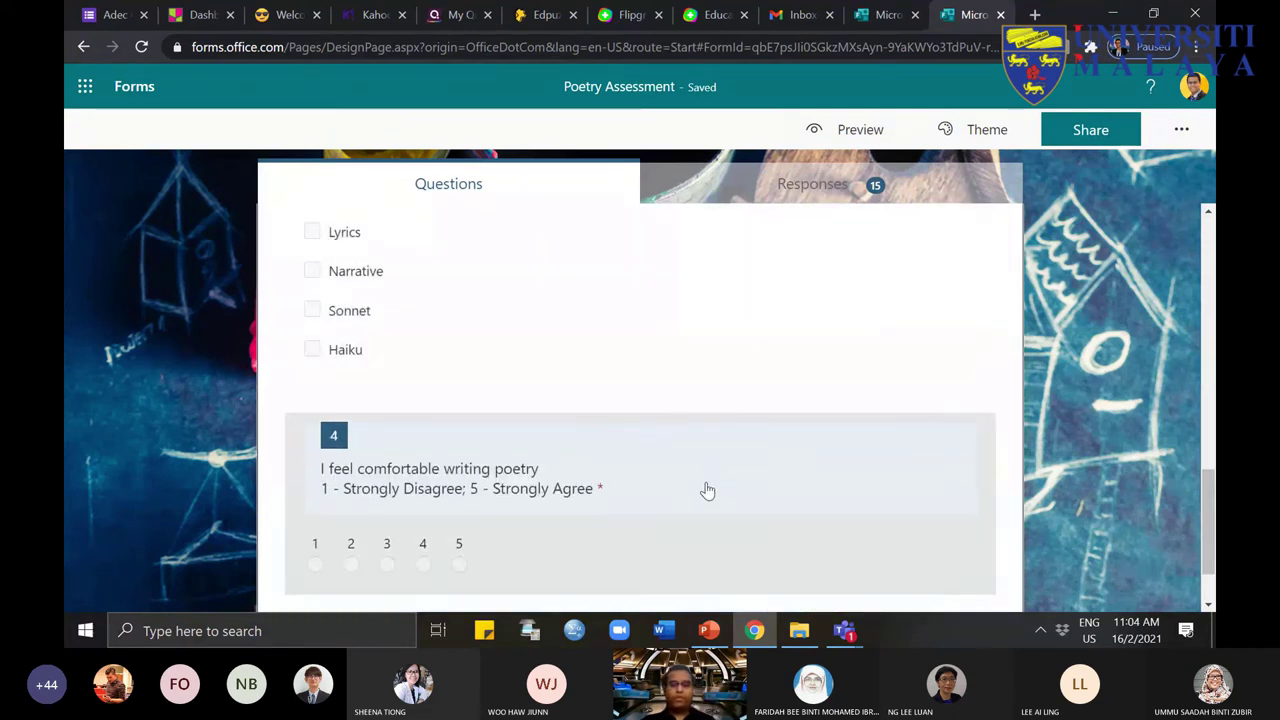
Step: Look at the Teams meeting chat once more and switch back to Chrome
mouse_move(845, 630)
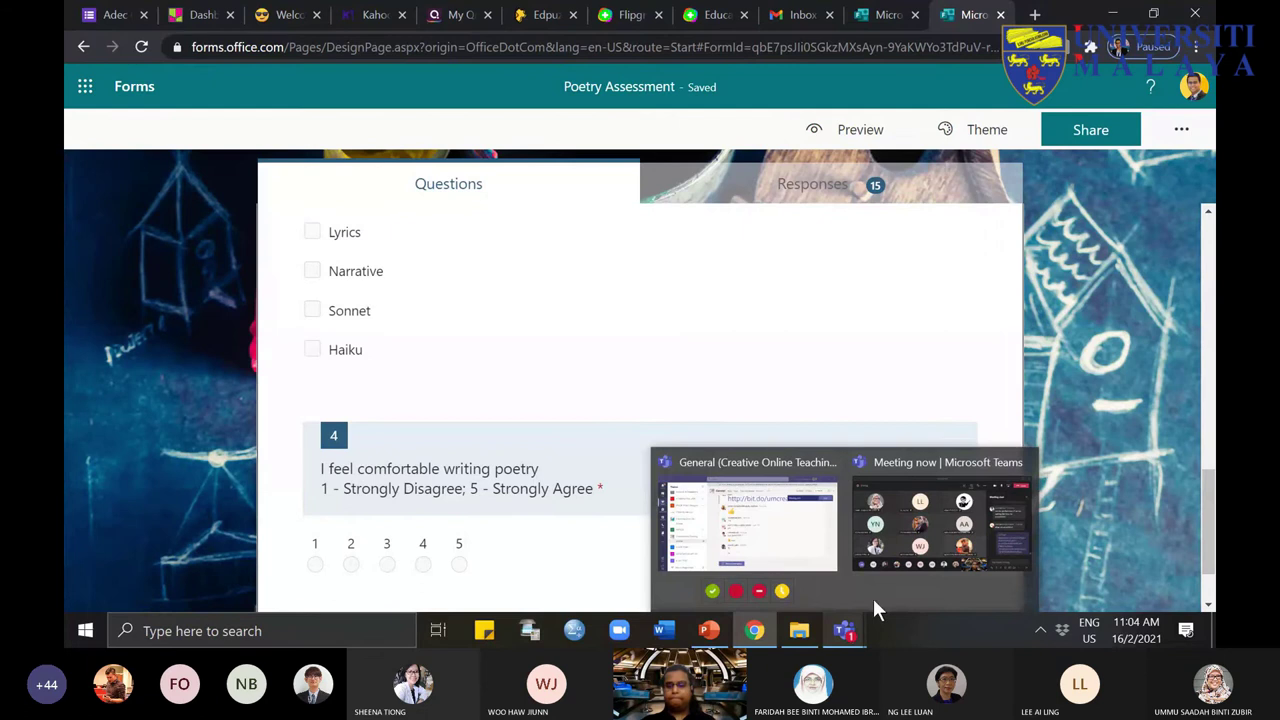
click(920, 535)
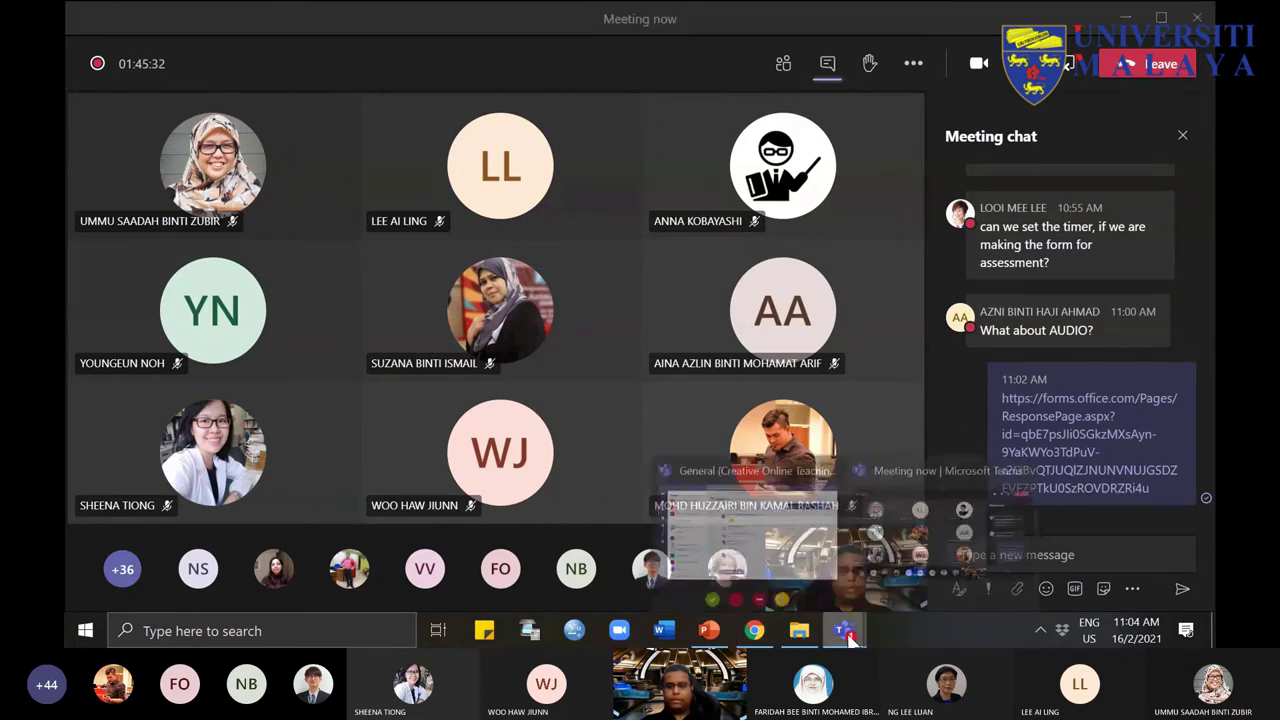
click(754, 630)
Step: Delete the book cover image from question 3 on poem types and open the question's media insertion options
scroll(617, 474, up, 5)
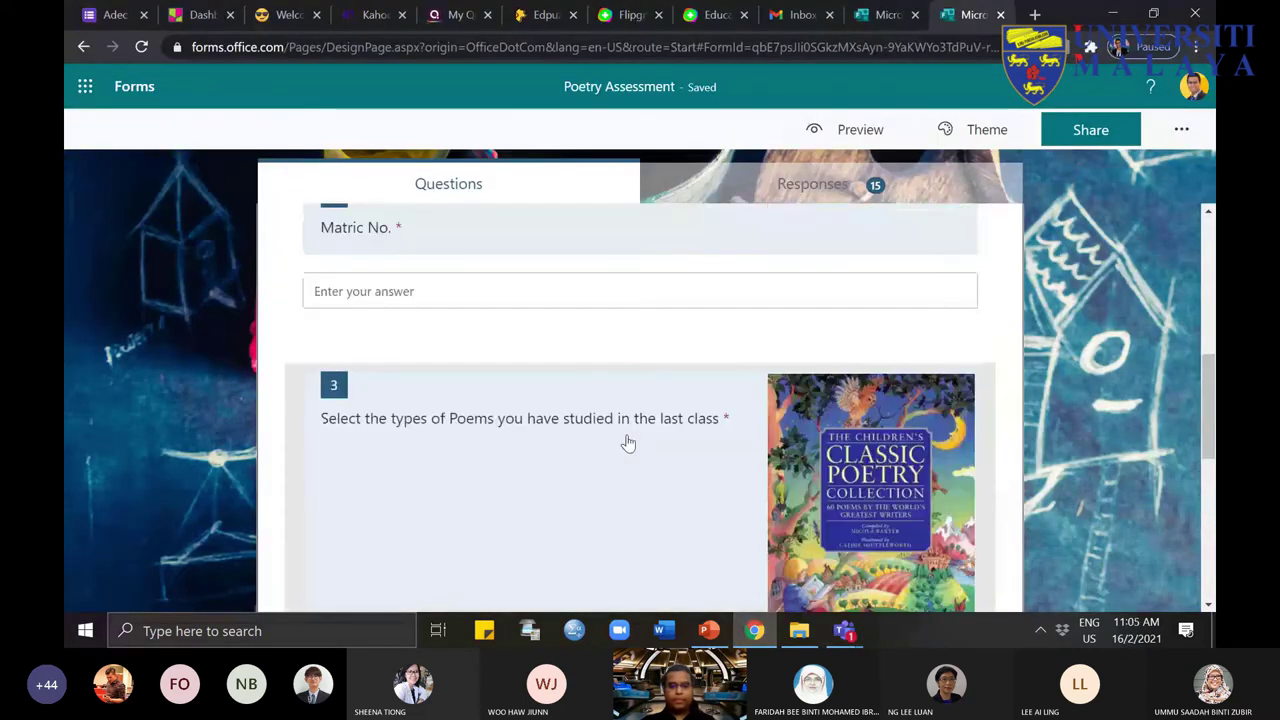
click(595, 422)
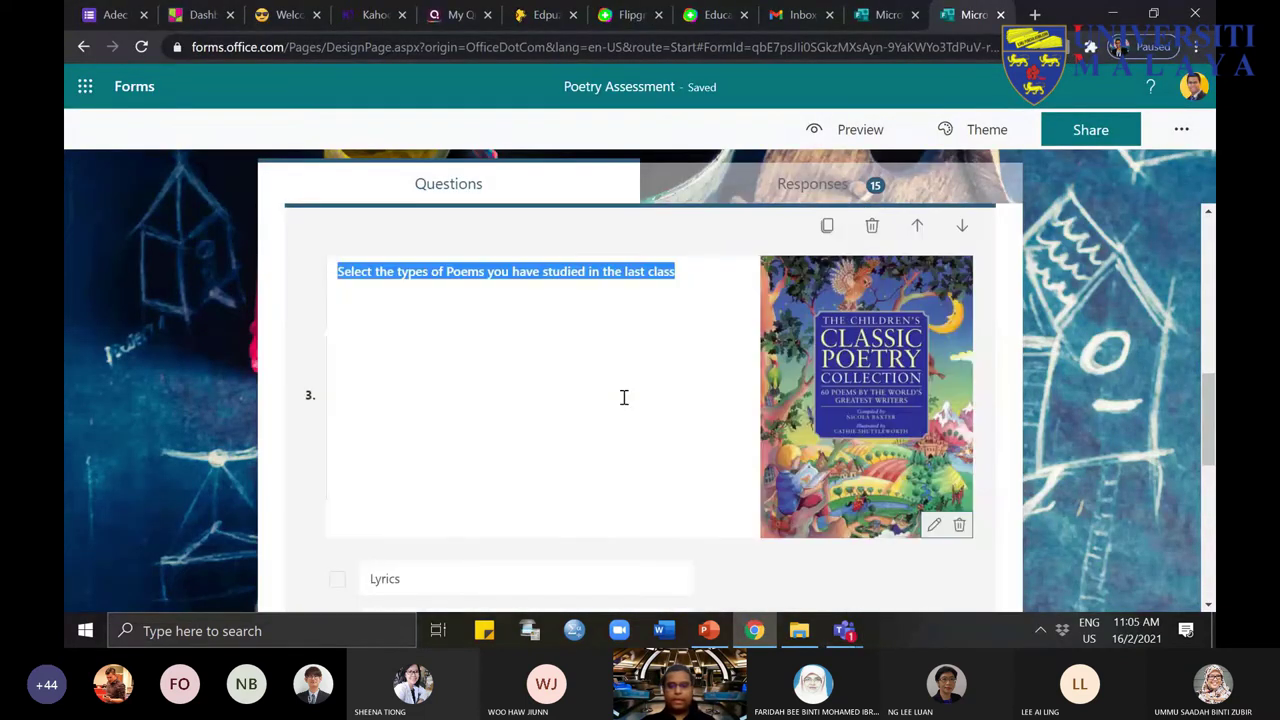
click(917, 532)
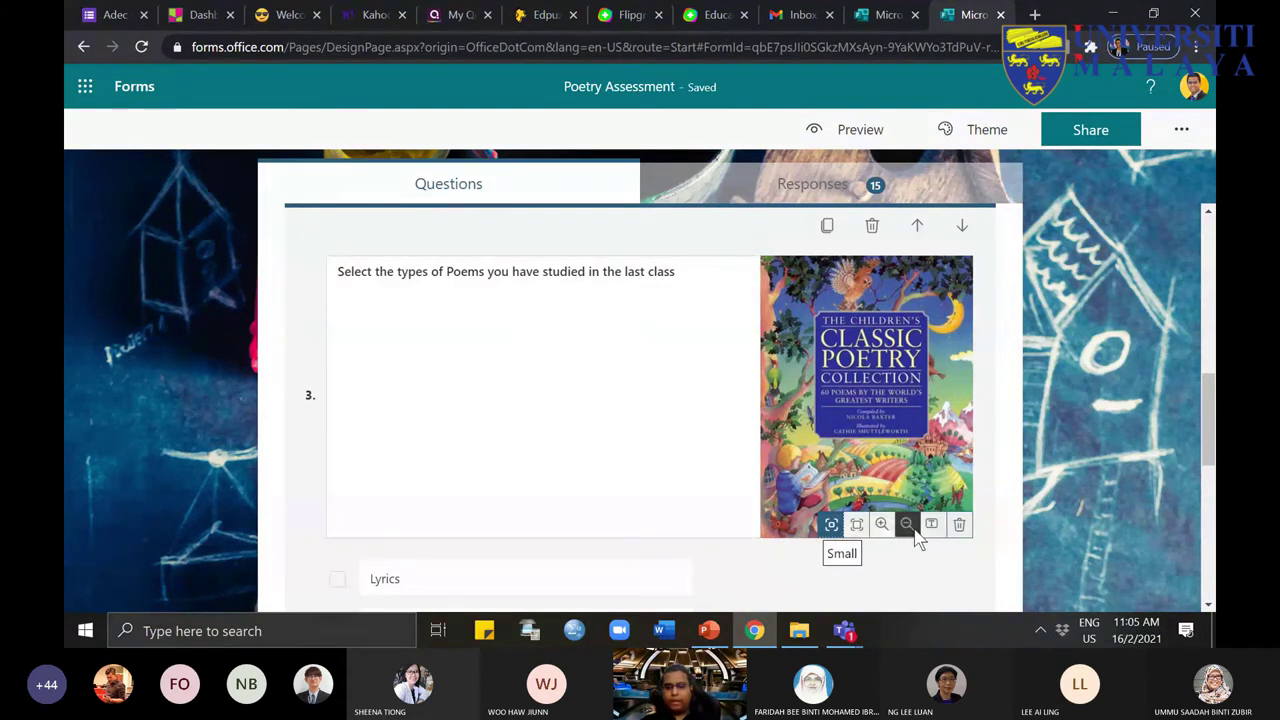
click(936, 532)
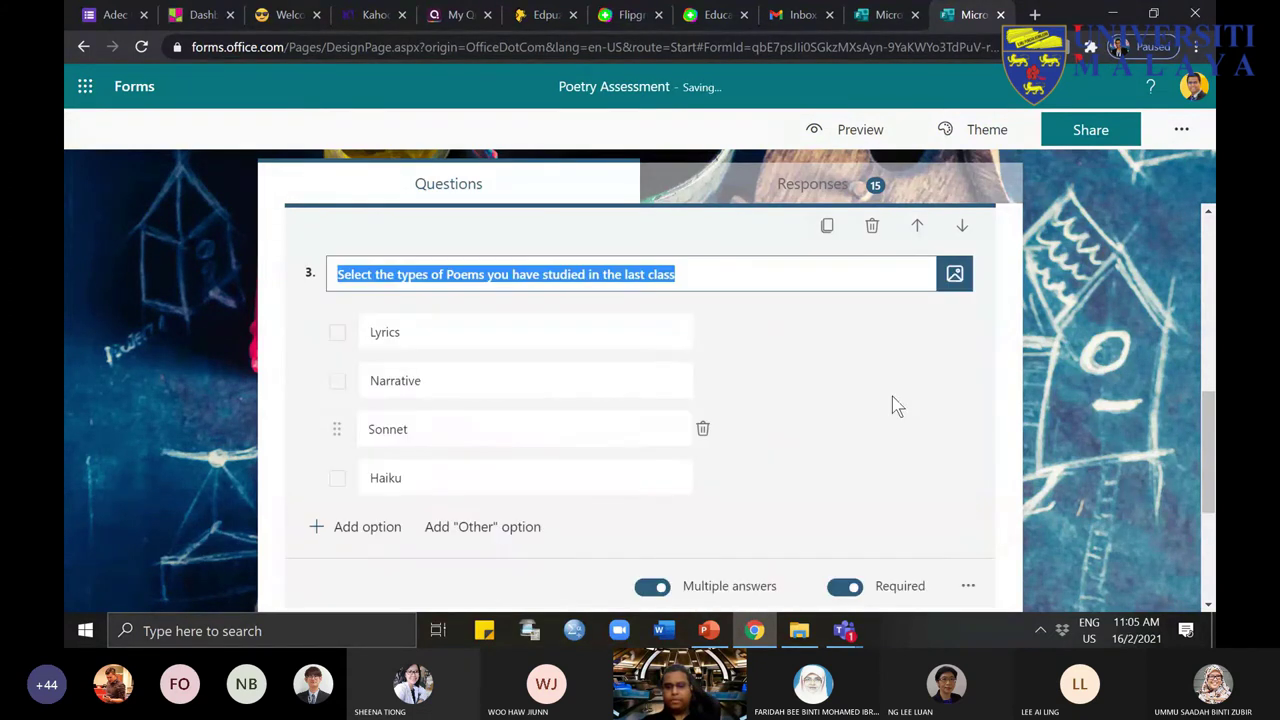
click(955, 274)
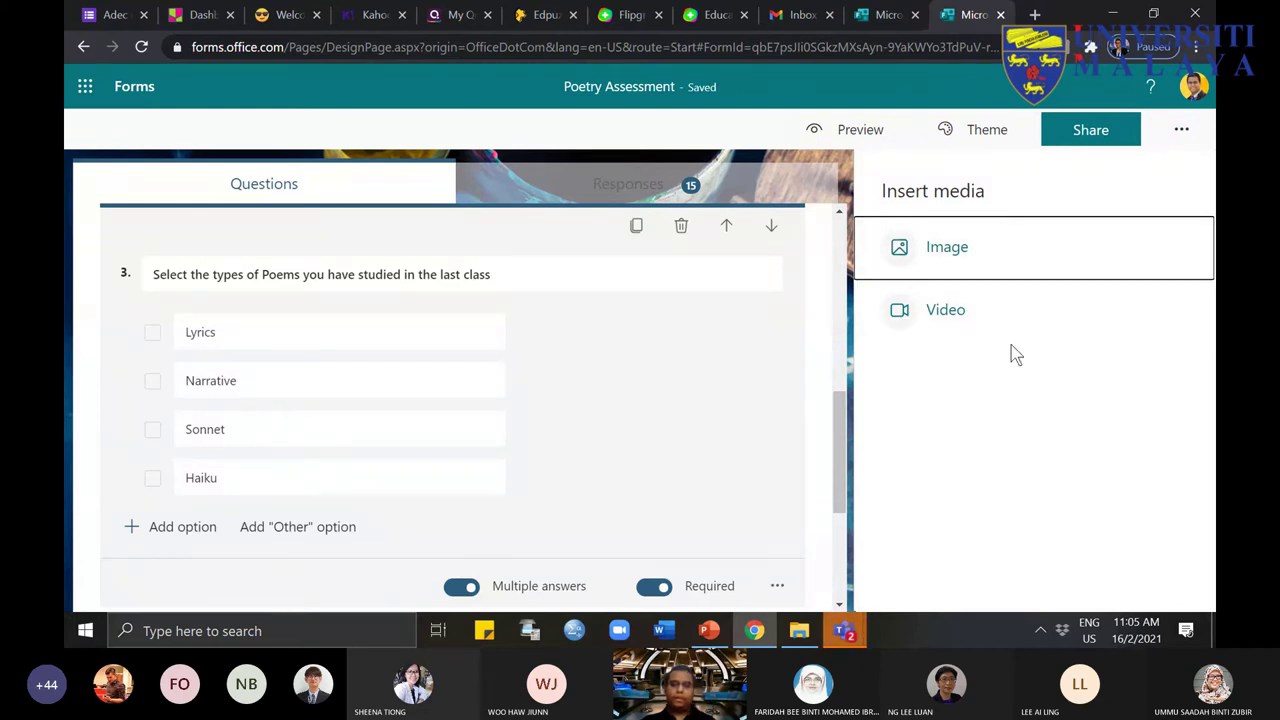
Step: Read the participants' latest replies in the Teams meeting chat and return to the form in Chrome
mouse_move(845, 630)
click(931, 559)
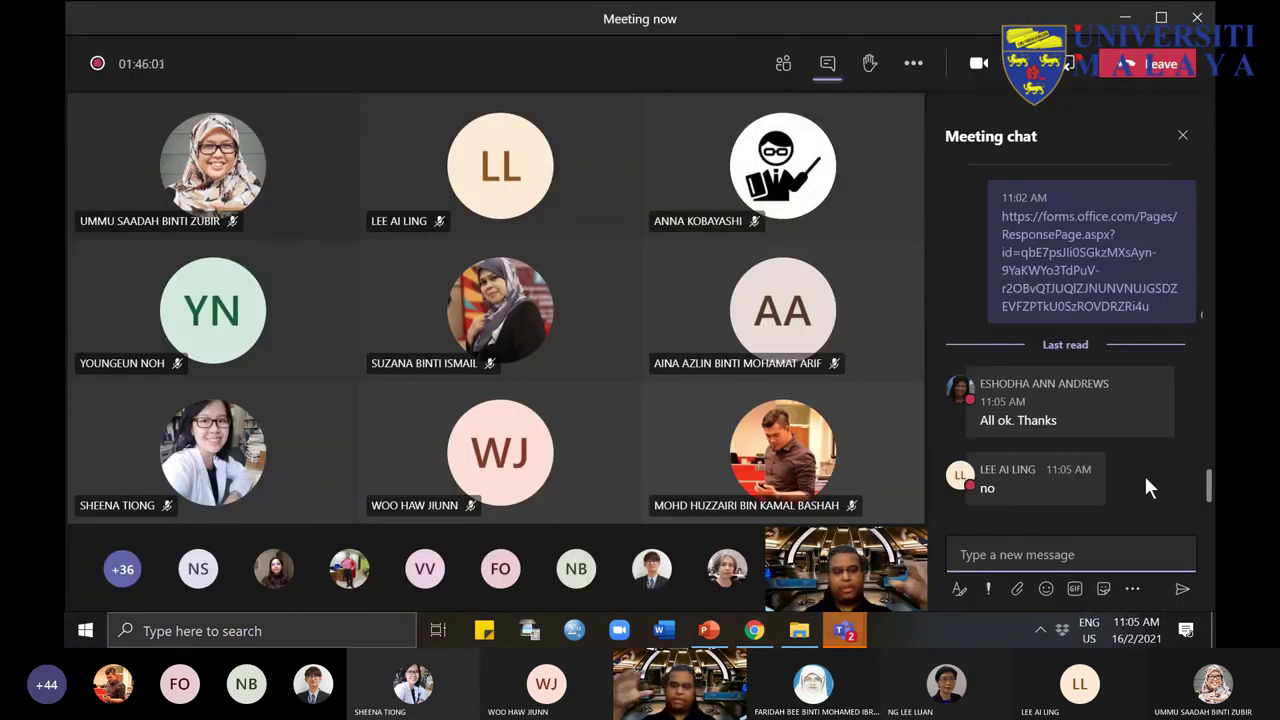
mouse_move(1146, 479)
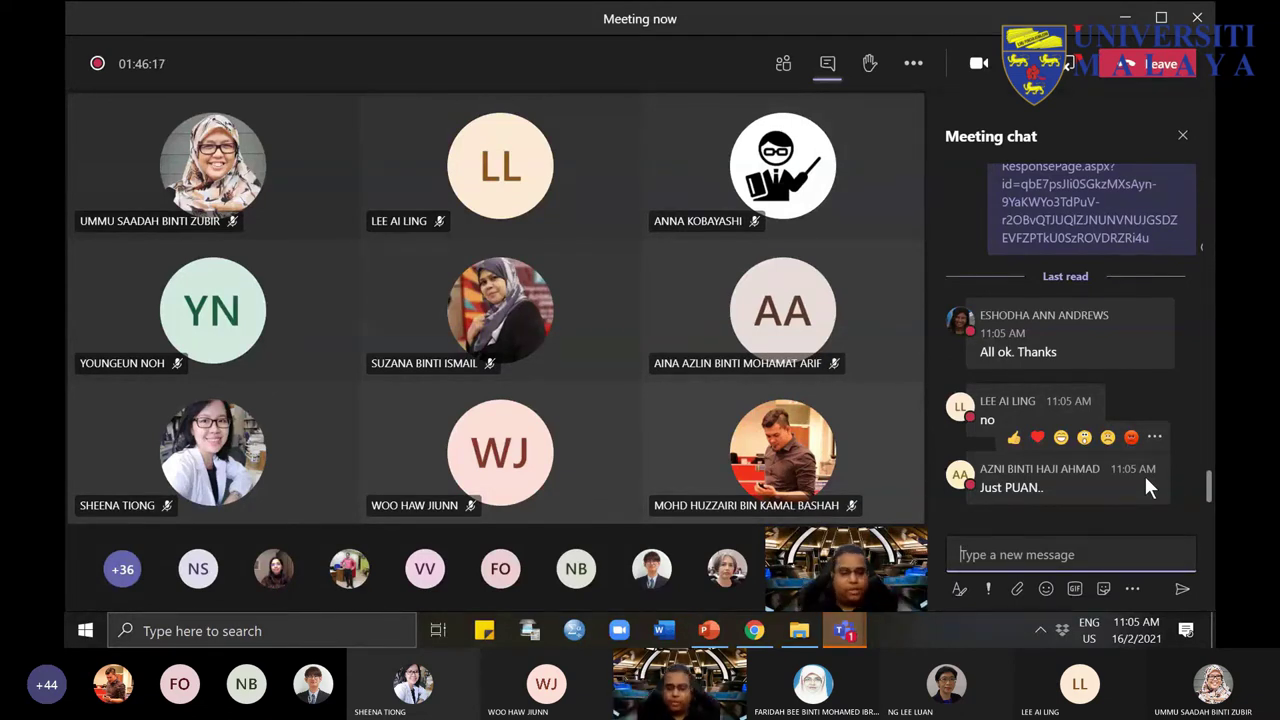
click(845, 628)
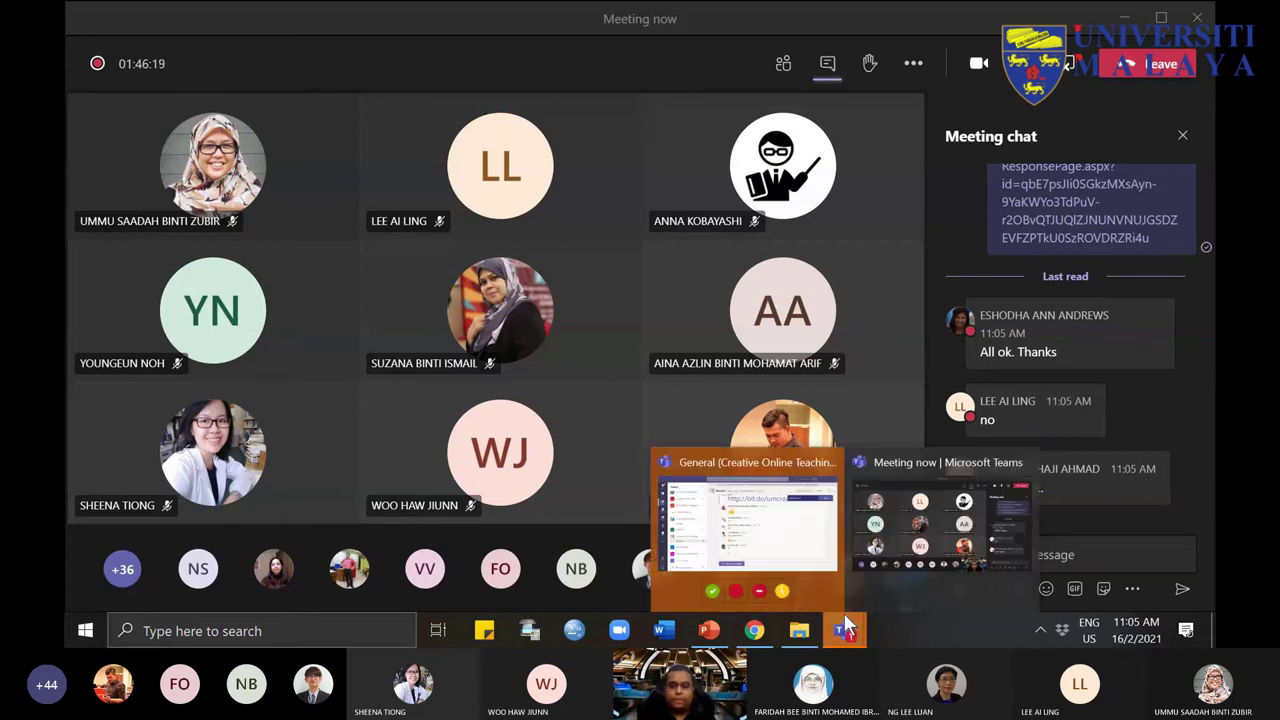
click(762, 638)
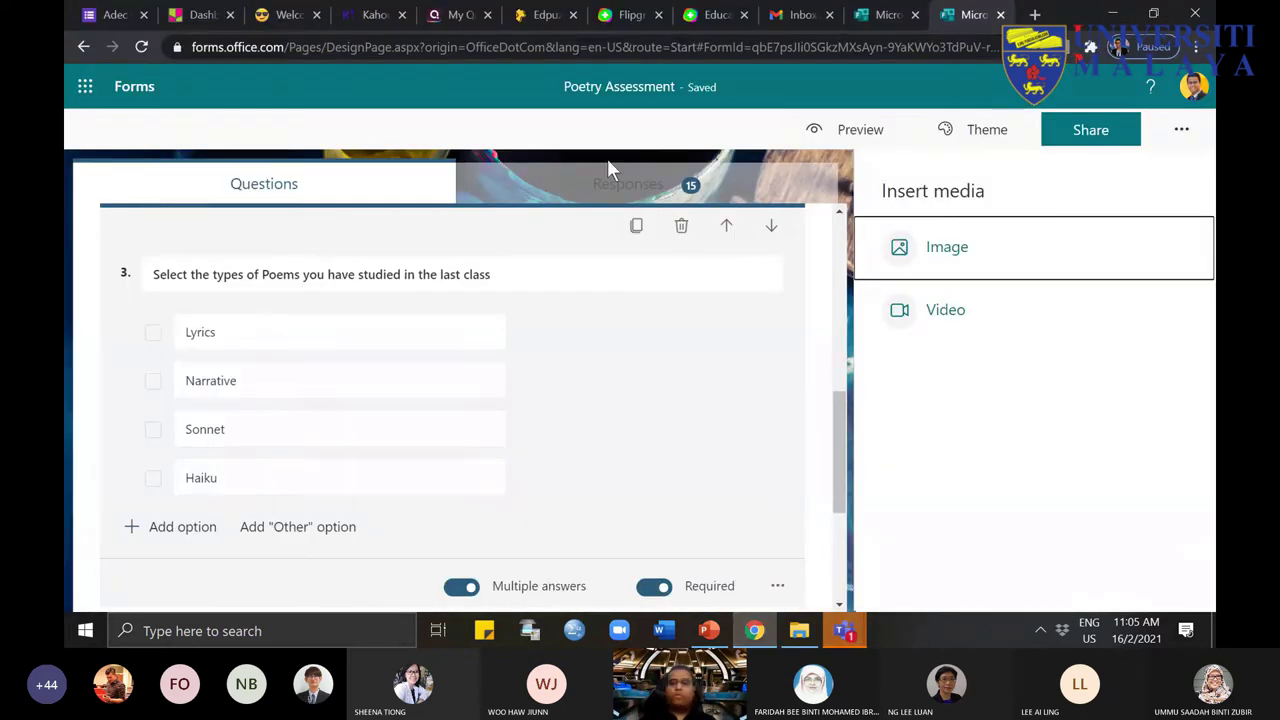
Step: Go to the Forms home page from the list of Office 365 apps
click(86, 86)
click(89, 89)
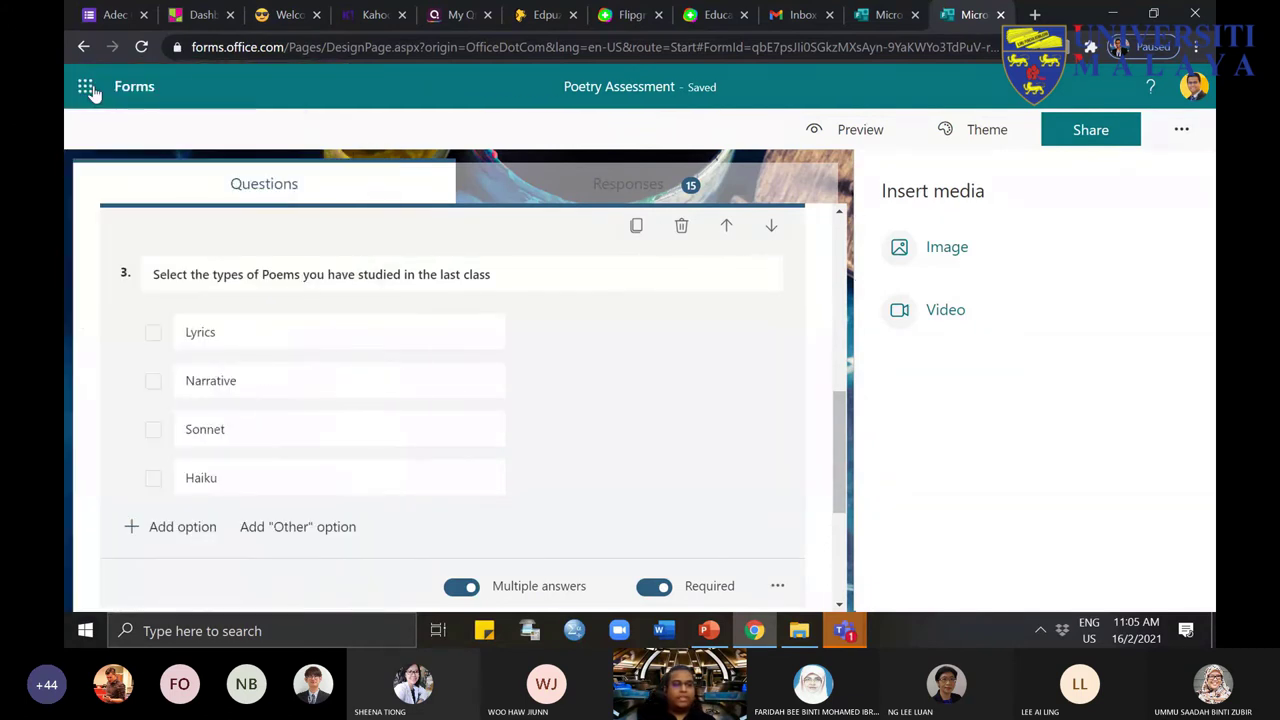
click(74, 85)
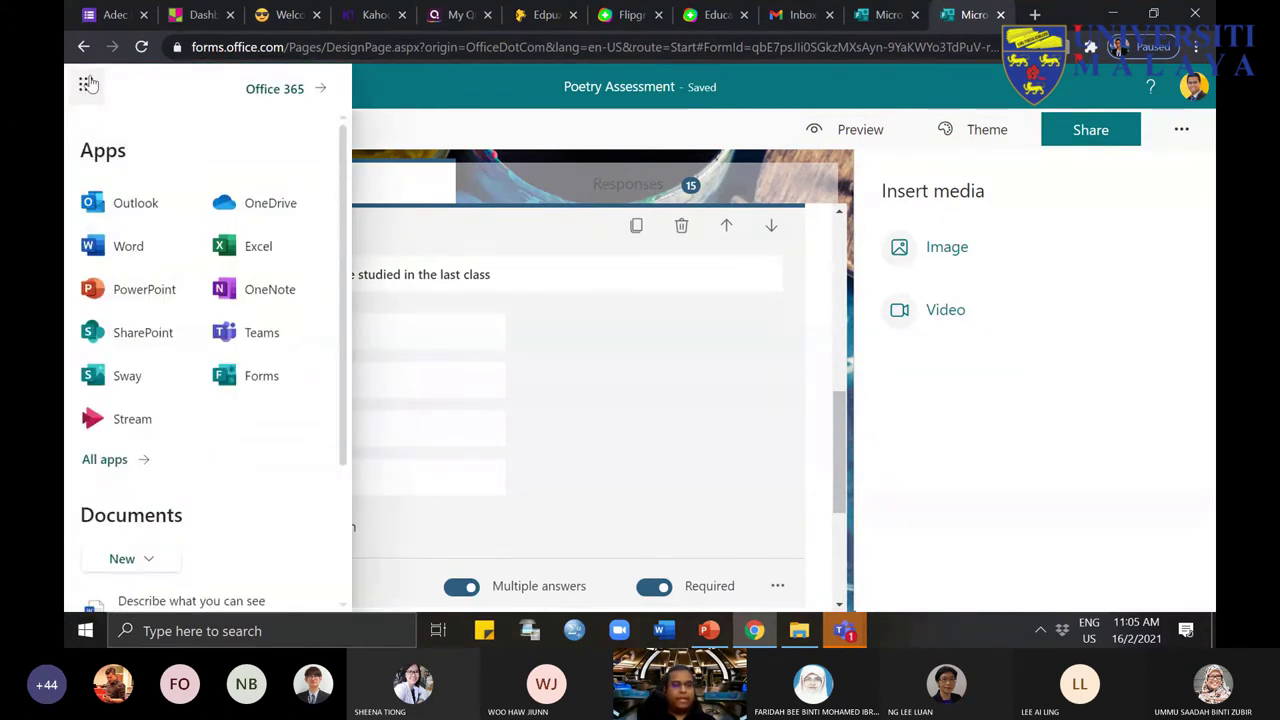
click(259, 386)
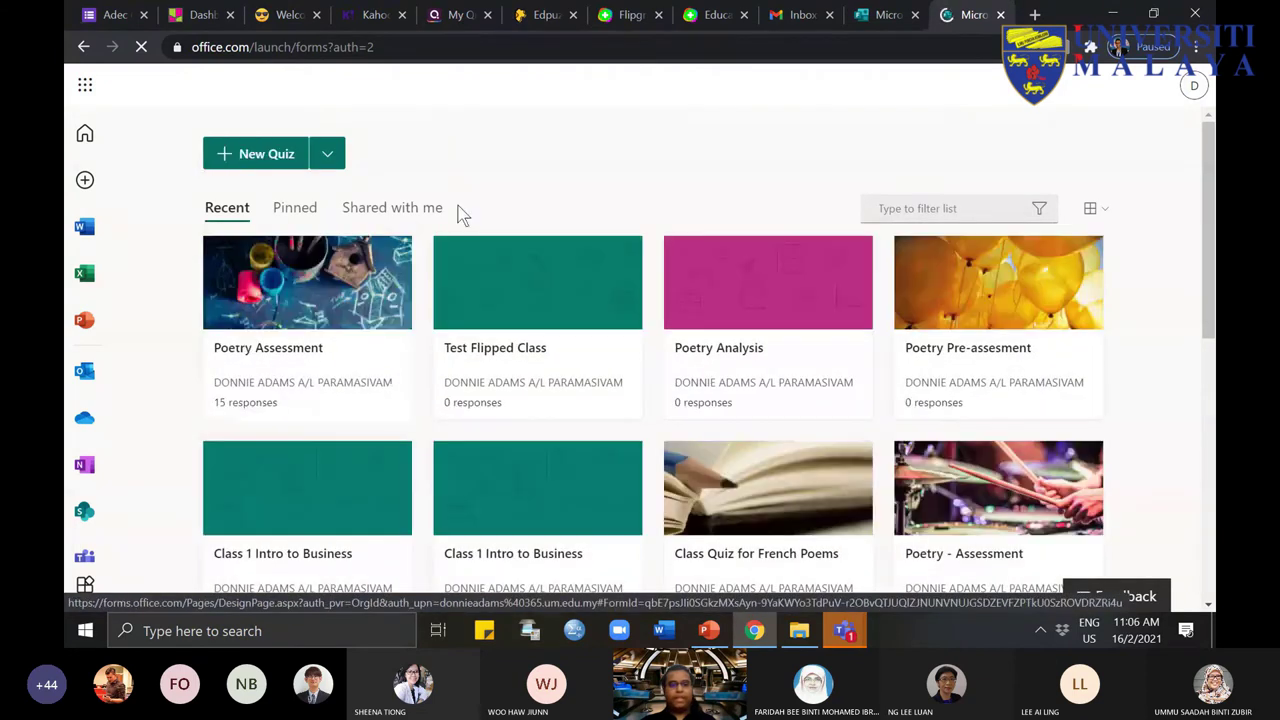
Step: Compare the New Form and New Quiz creation choices, and create a new blank quiz
click(328, 160)
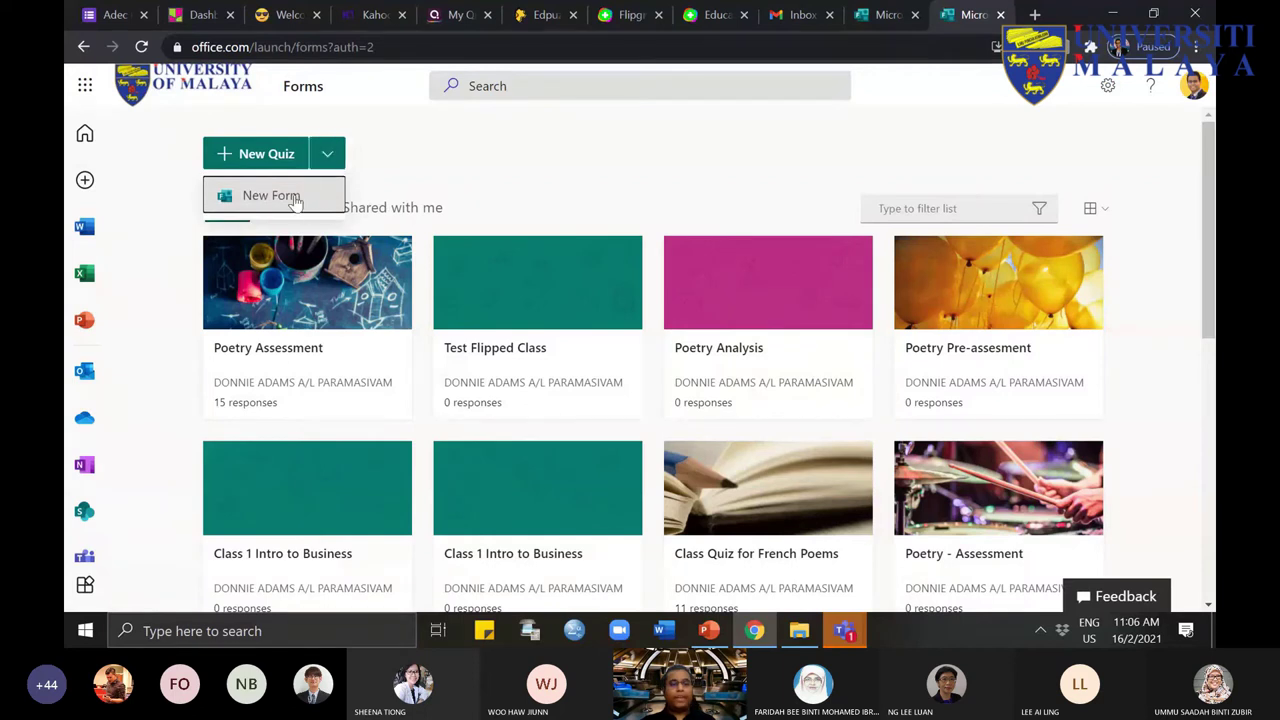
click(420, 161)
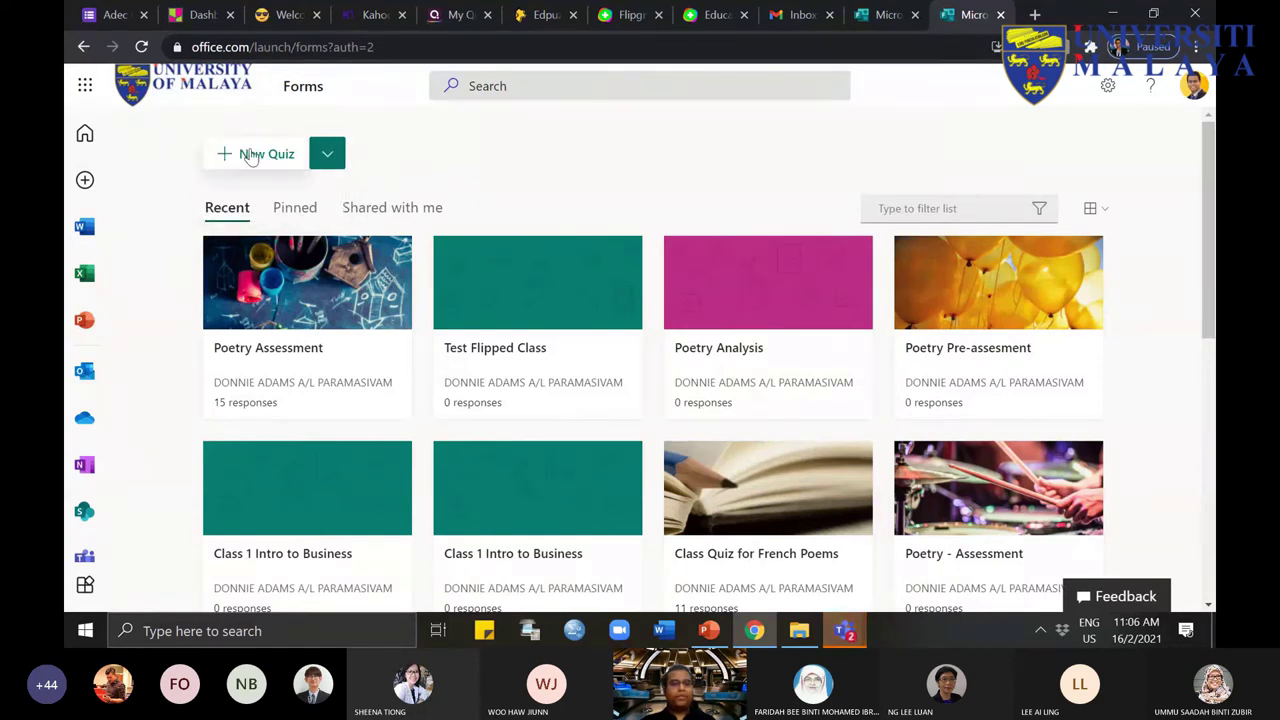
click(327, 156)
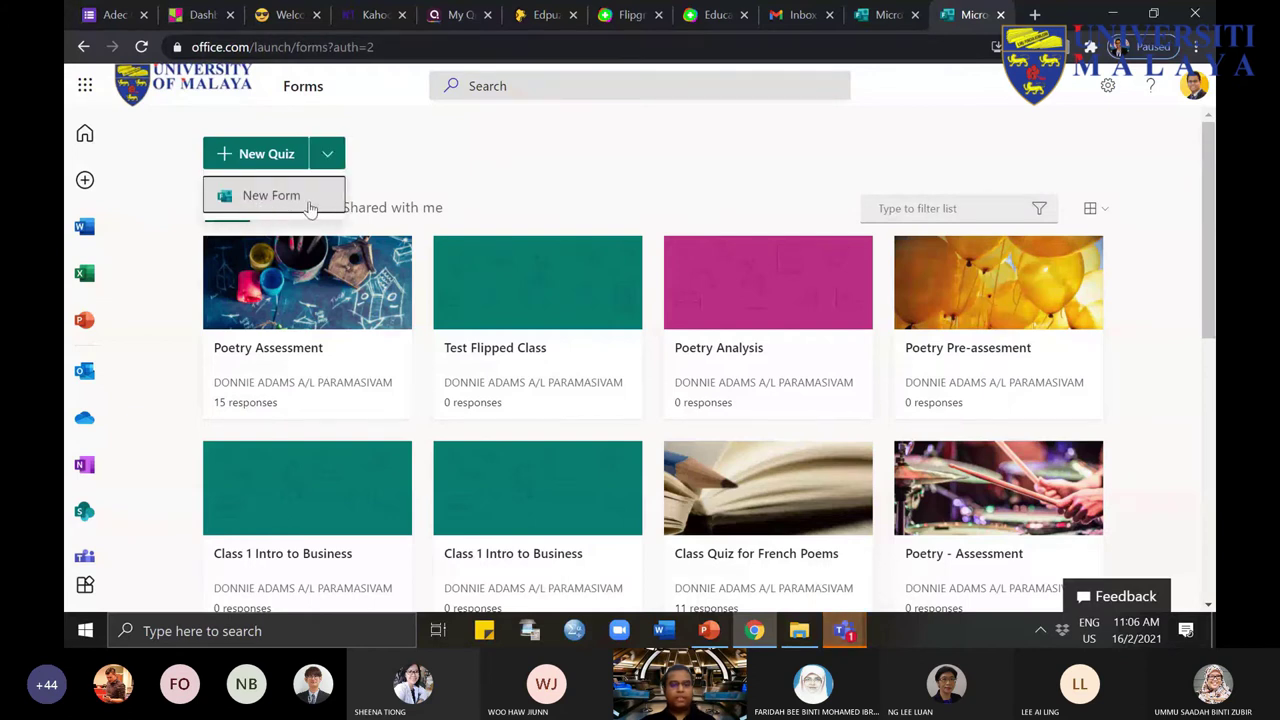
click(487, 170)
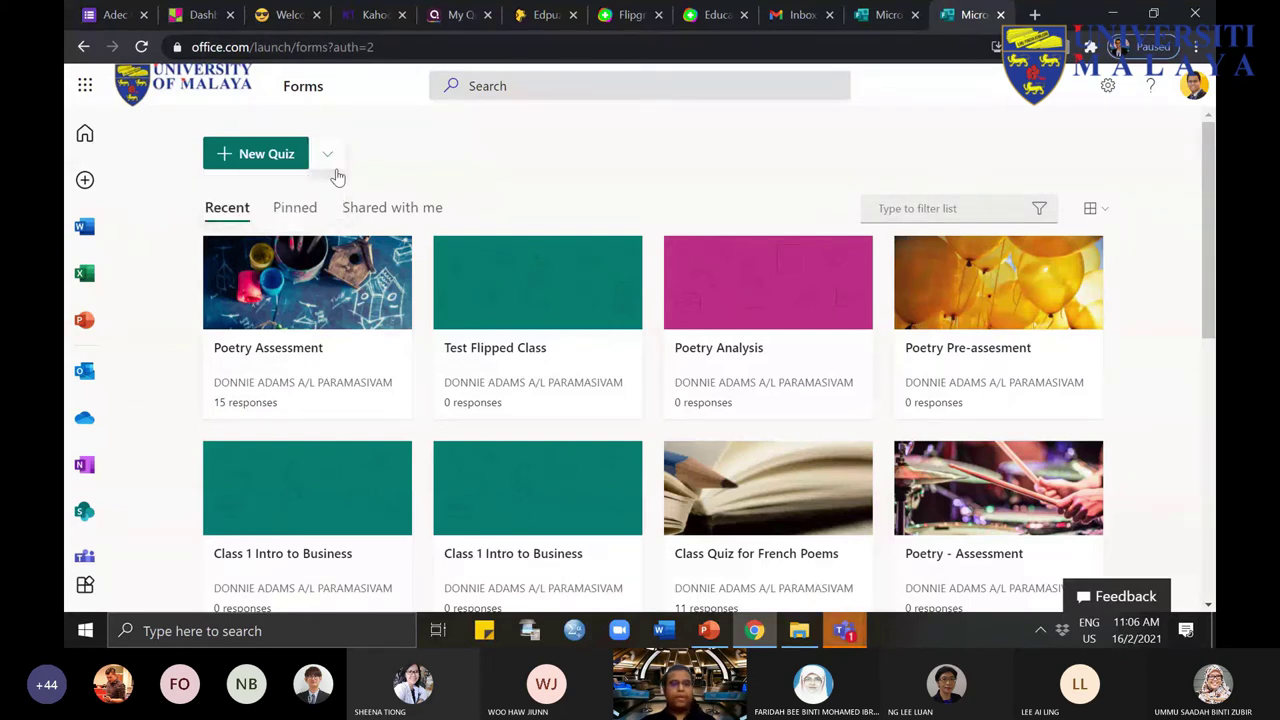
click(249, 157)
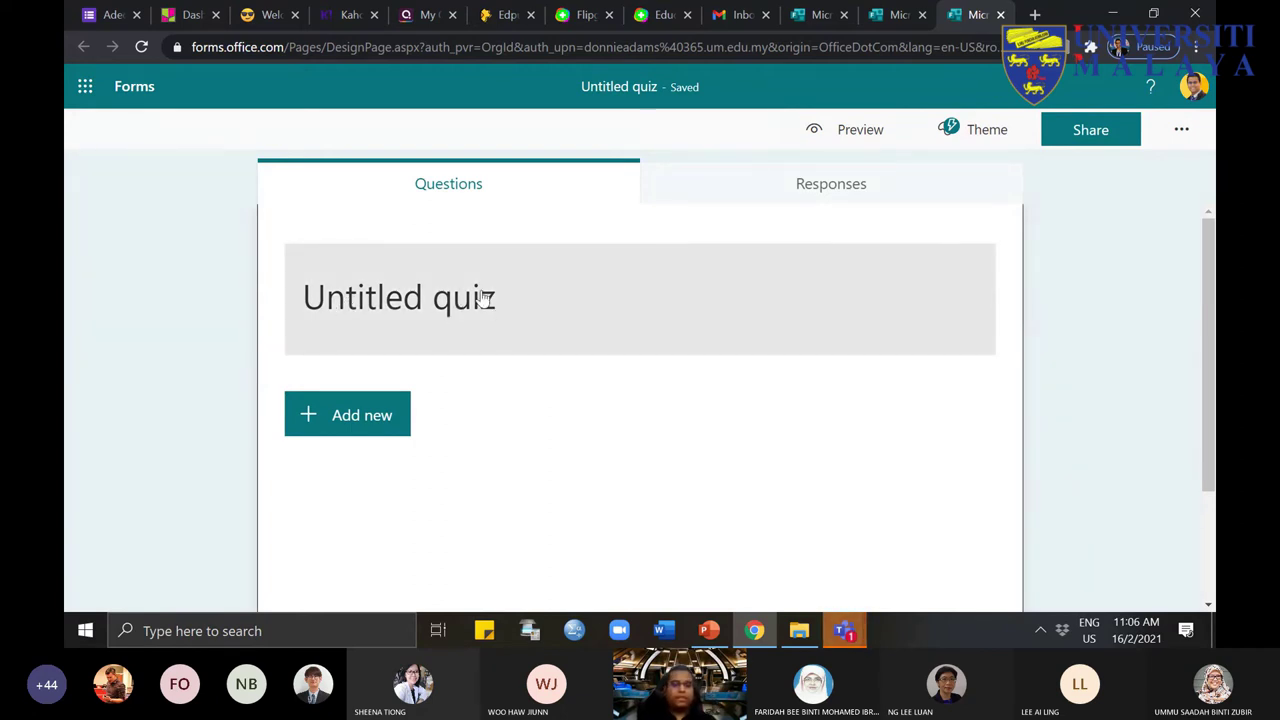
Step: Title the new quiz "Class Quiz for French Poems"
click(441, 308)
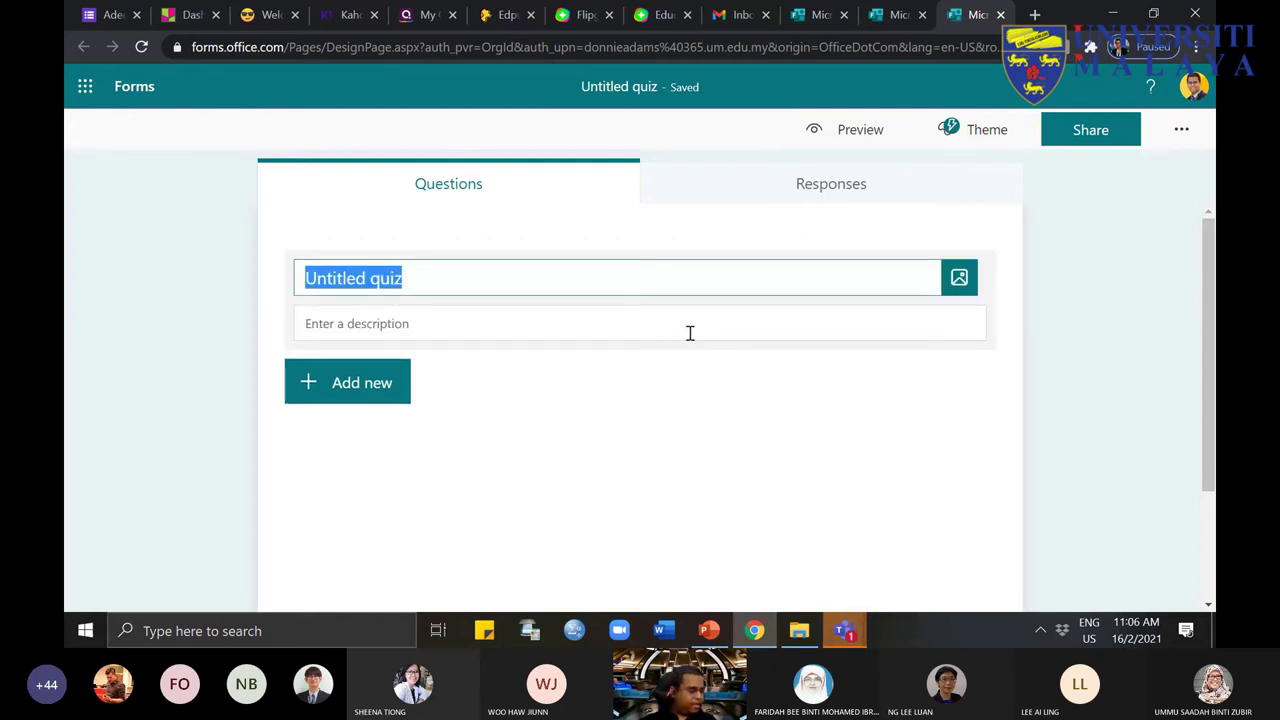
text(Cla)
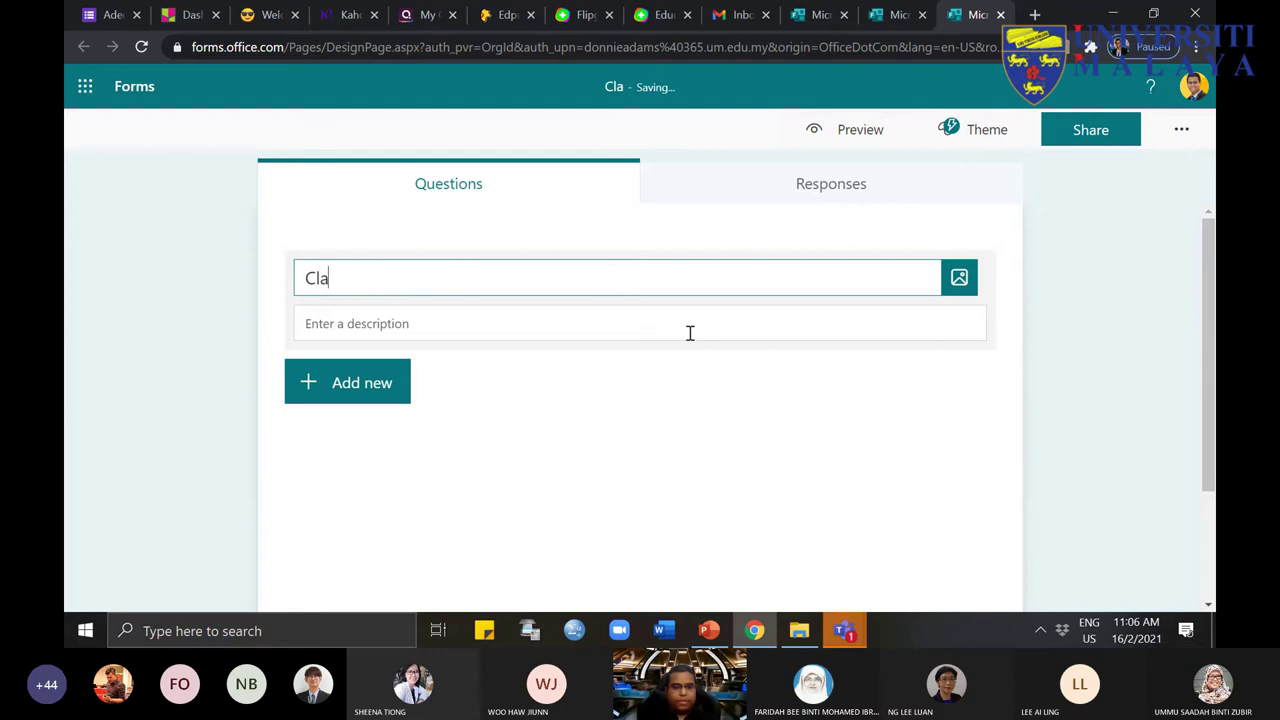
text(ss Quiz f)
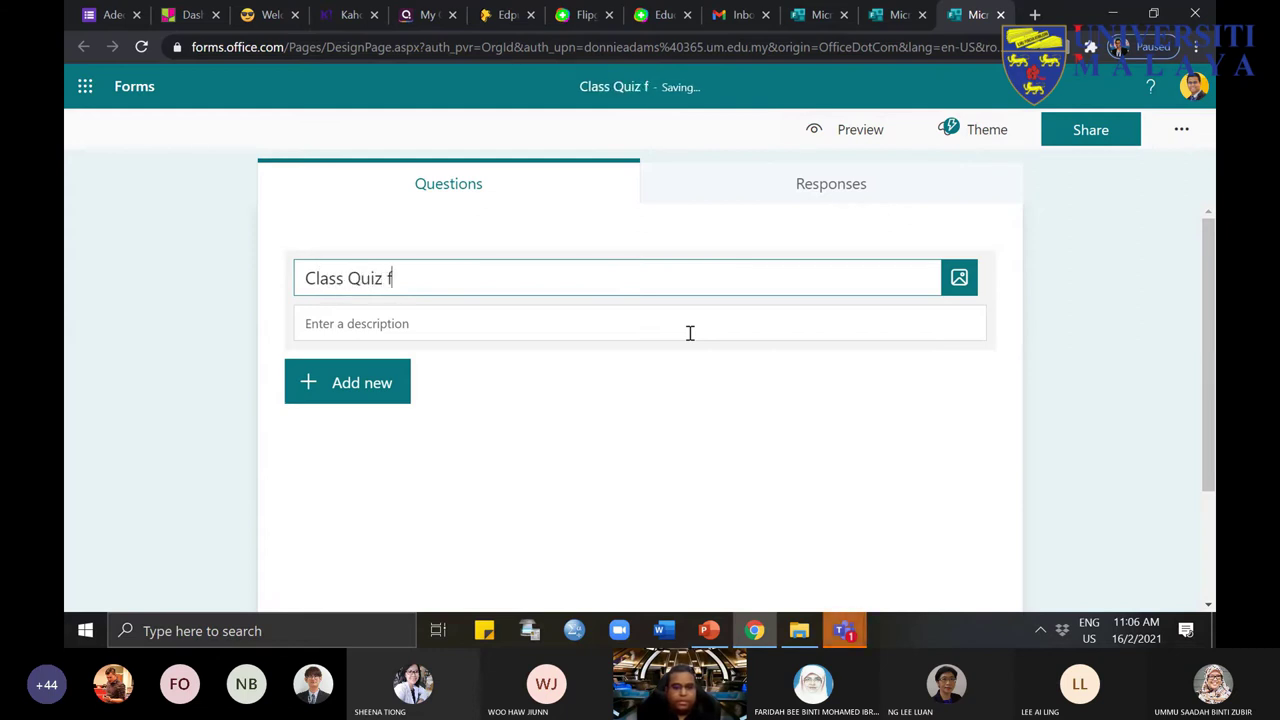
text(or French)
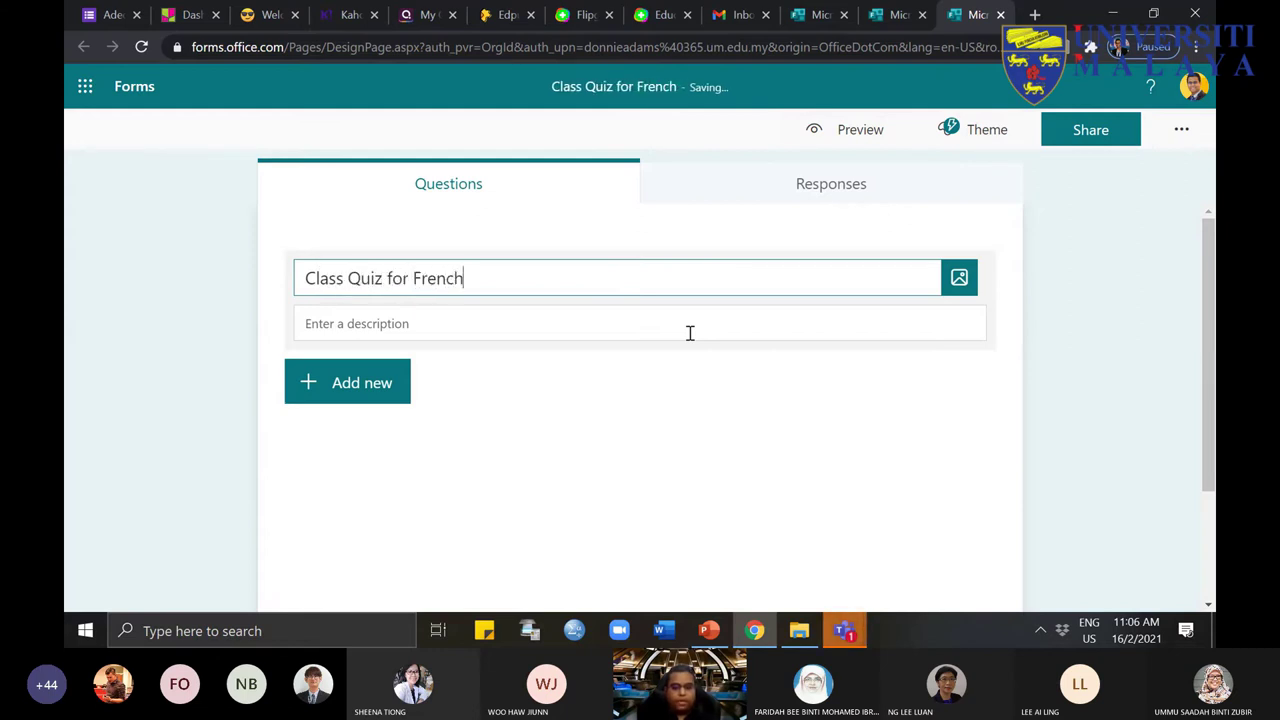
text( Poems)
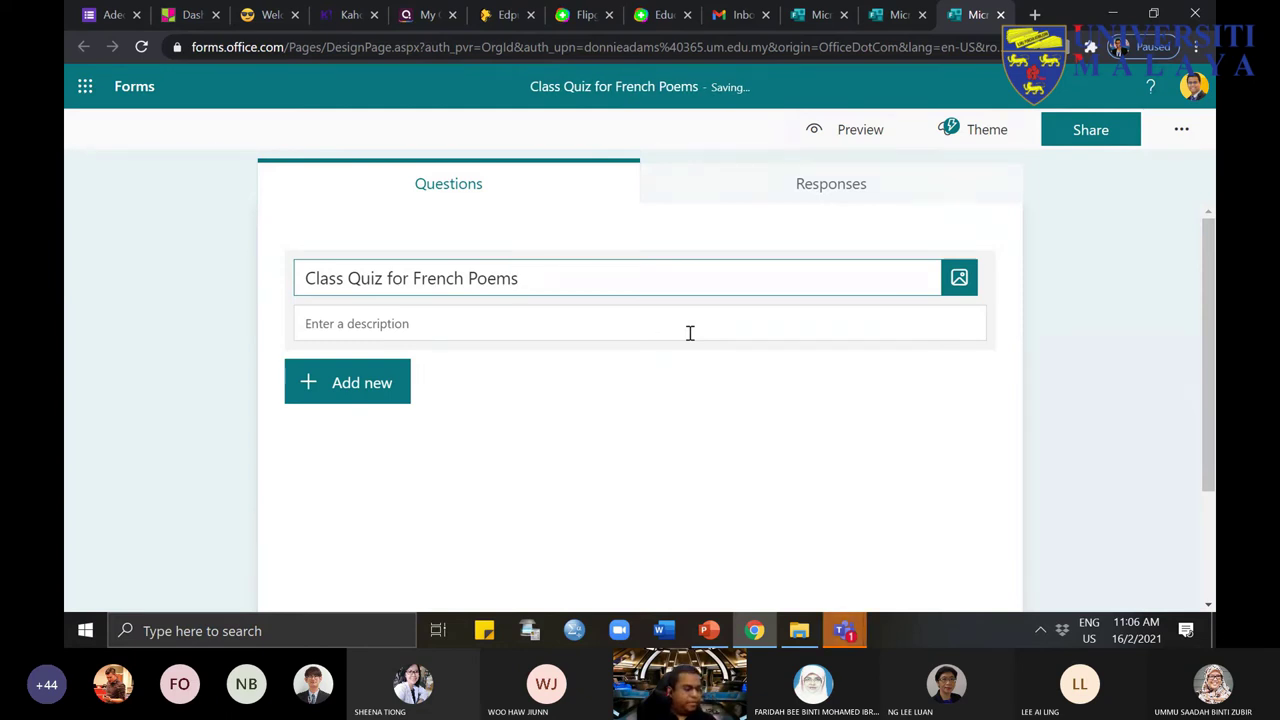
click(620, 430)
Step: Enter the quiz description "Dear students. Please answer the following questions. There are 5 questions altogether"
click(413, 328)
click(413, 328)
text(Dear stu)
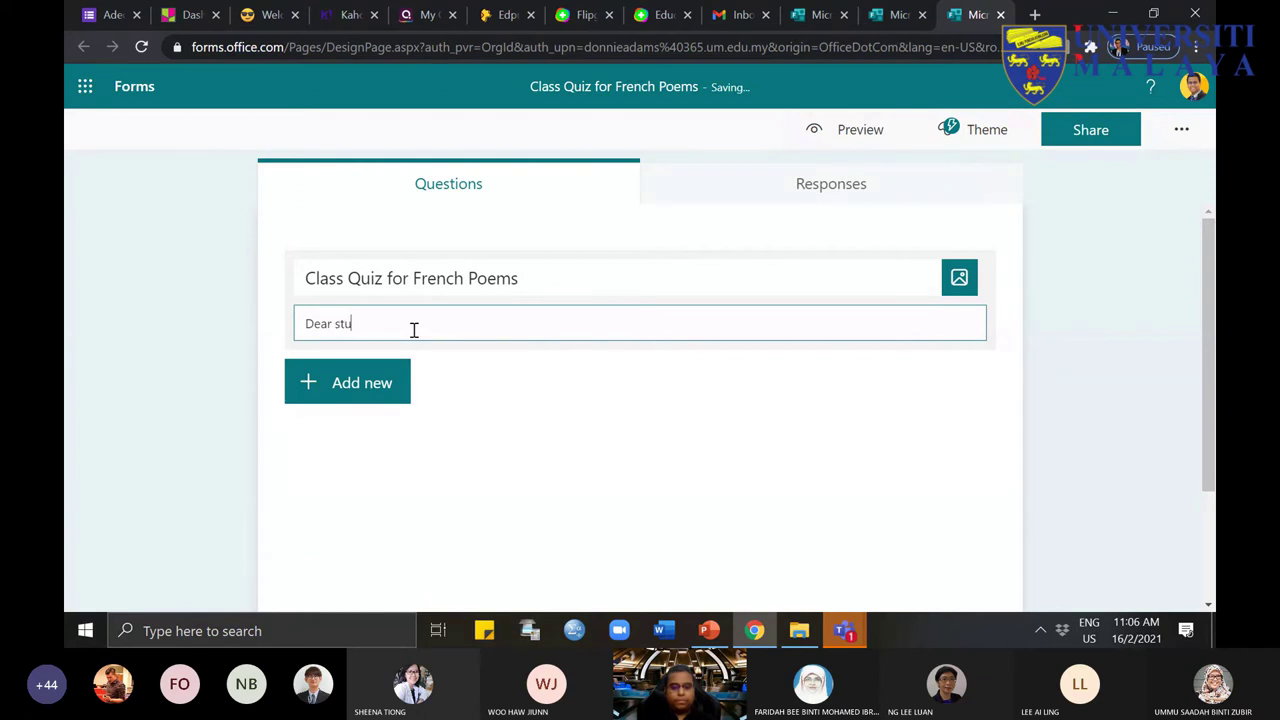
text(dents. Pelase)
key(BackSpace)
key(BackSpace)
key(BackSpace)
text(lease answe)
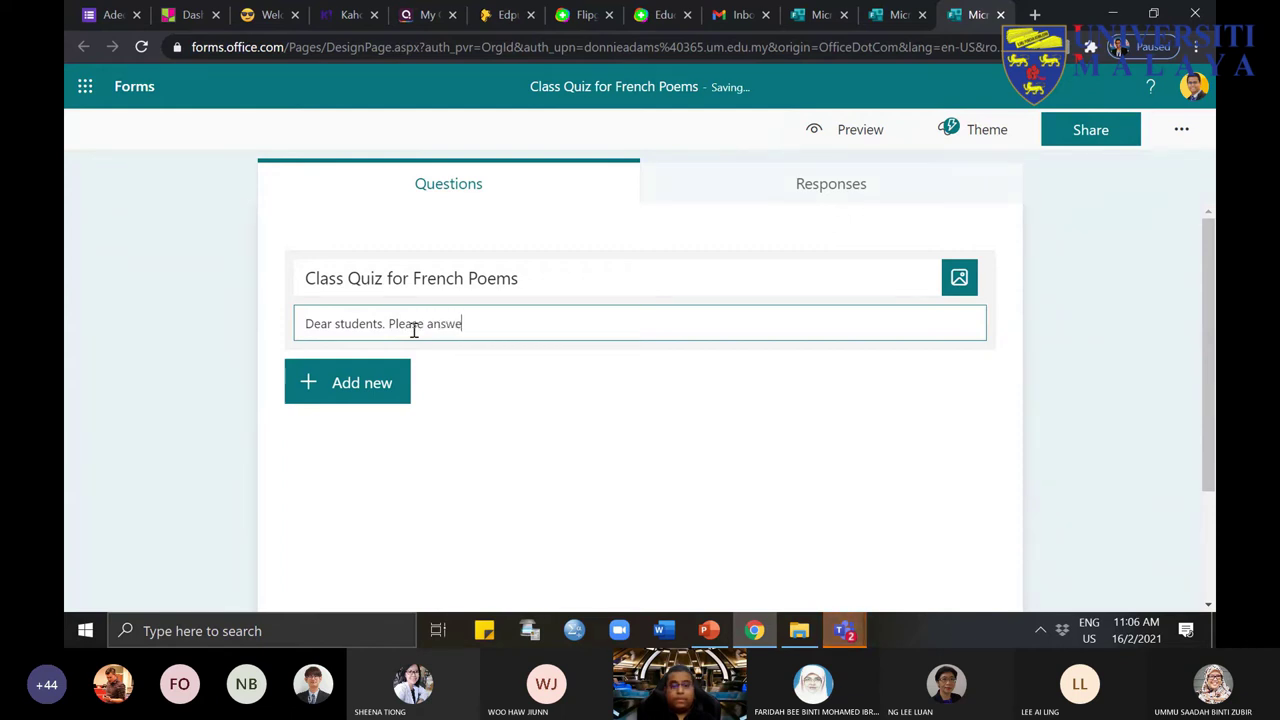
text(r the follwing)
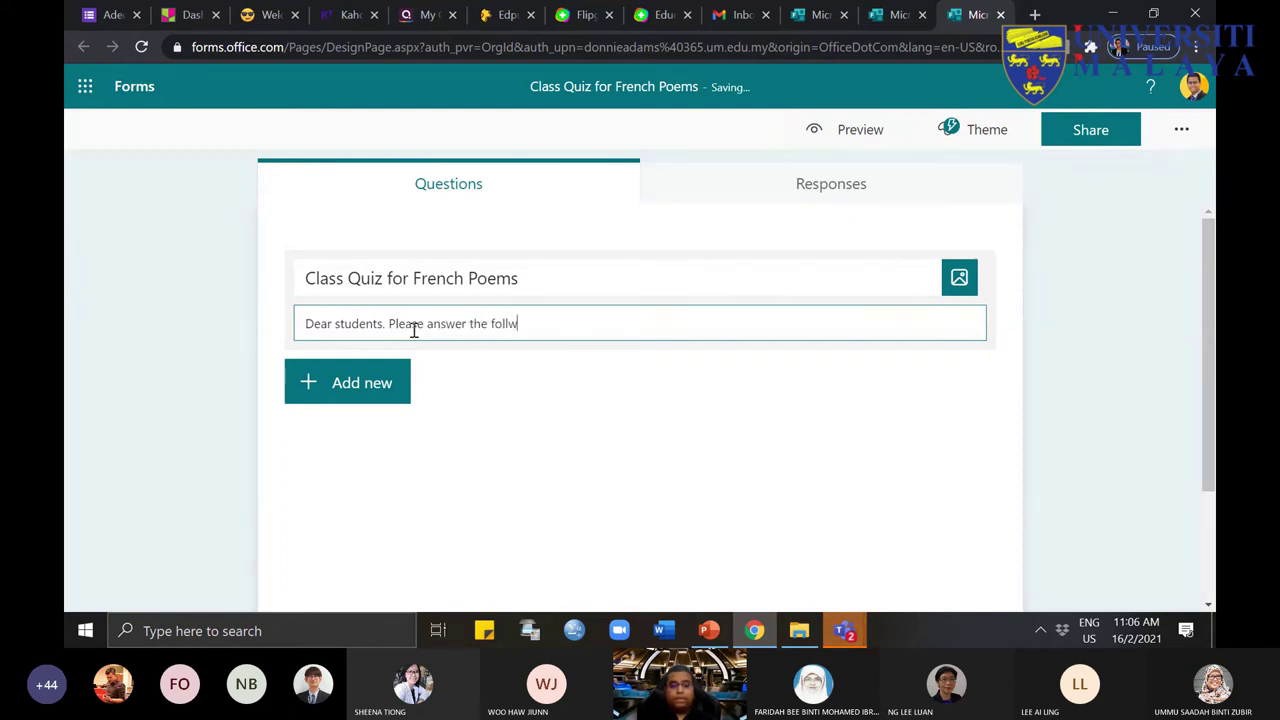
key(BackSpace)
key(BackSpace)
key(BackSpace)
key(BackSpace)
text(owing ques)
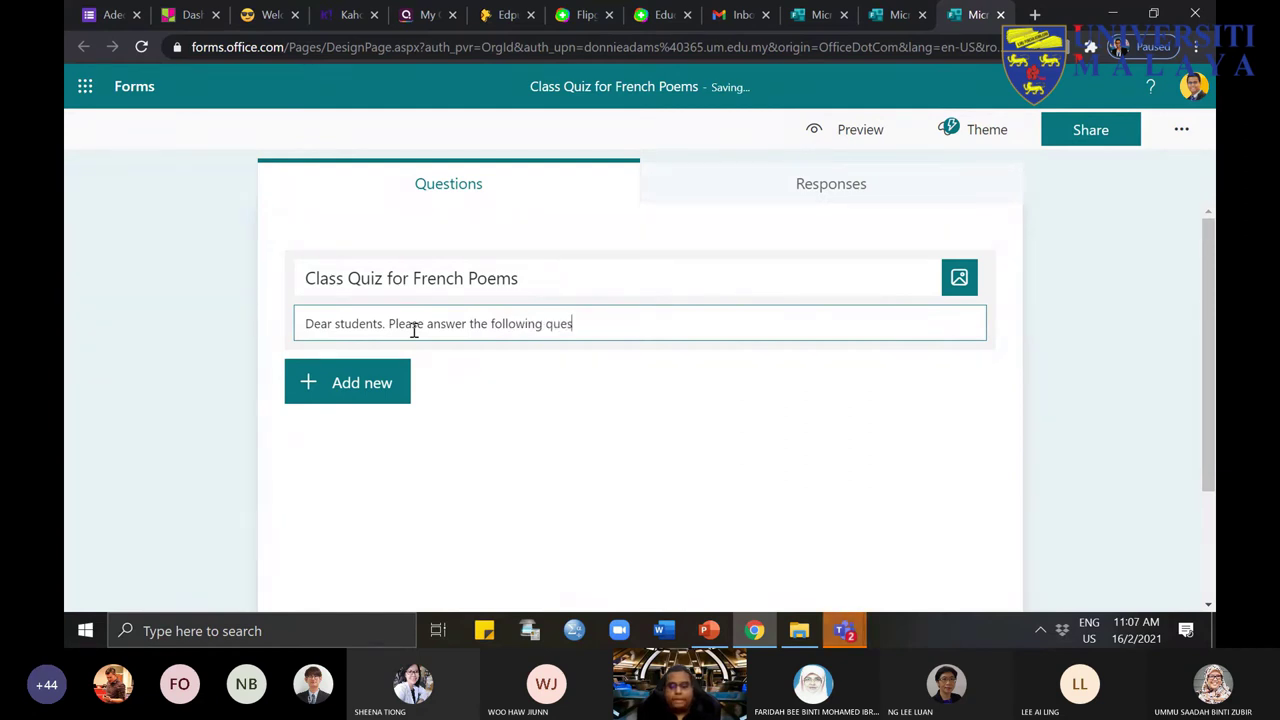
text(tions. There are)
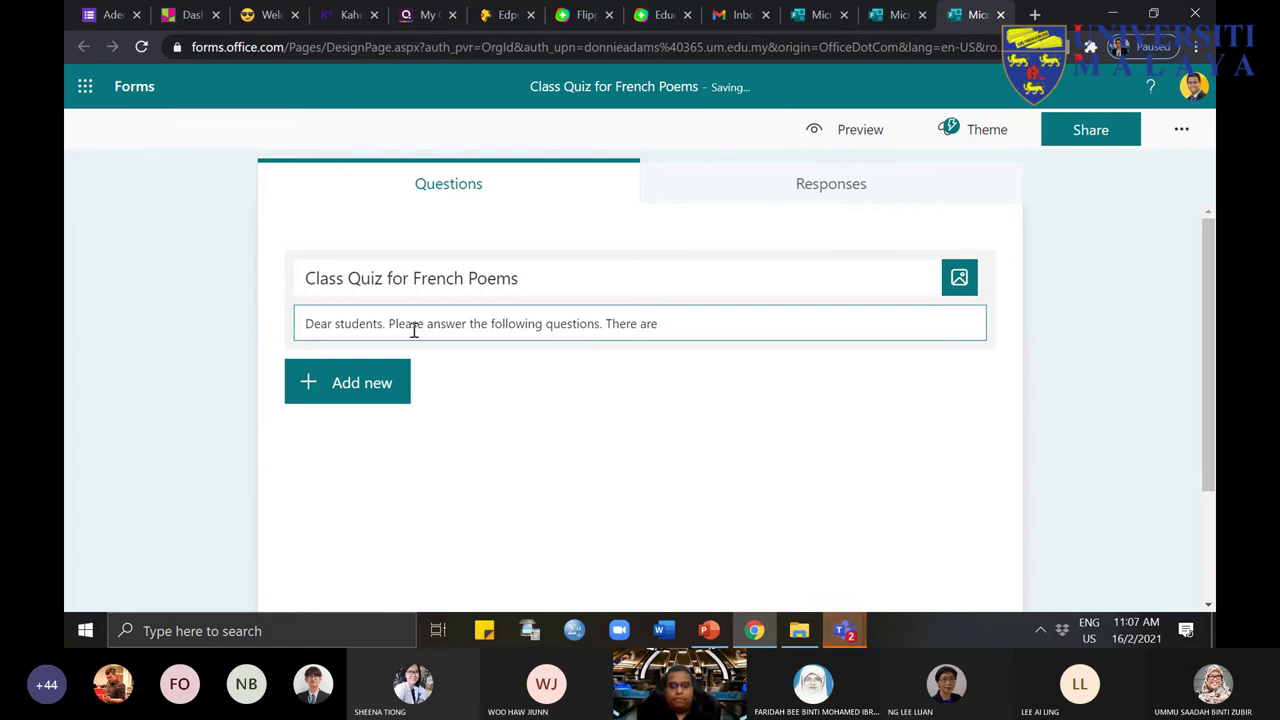
text( 5 questions alto)
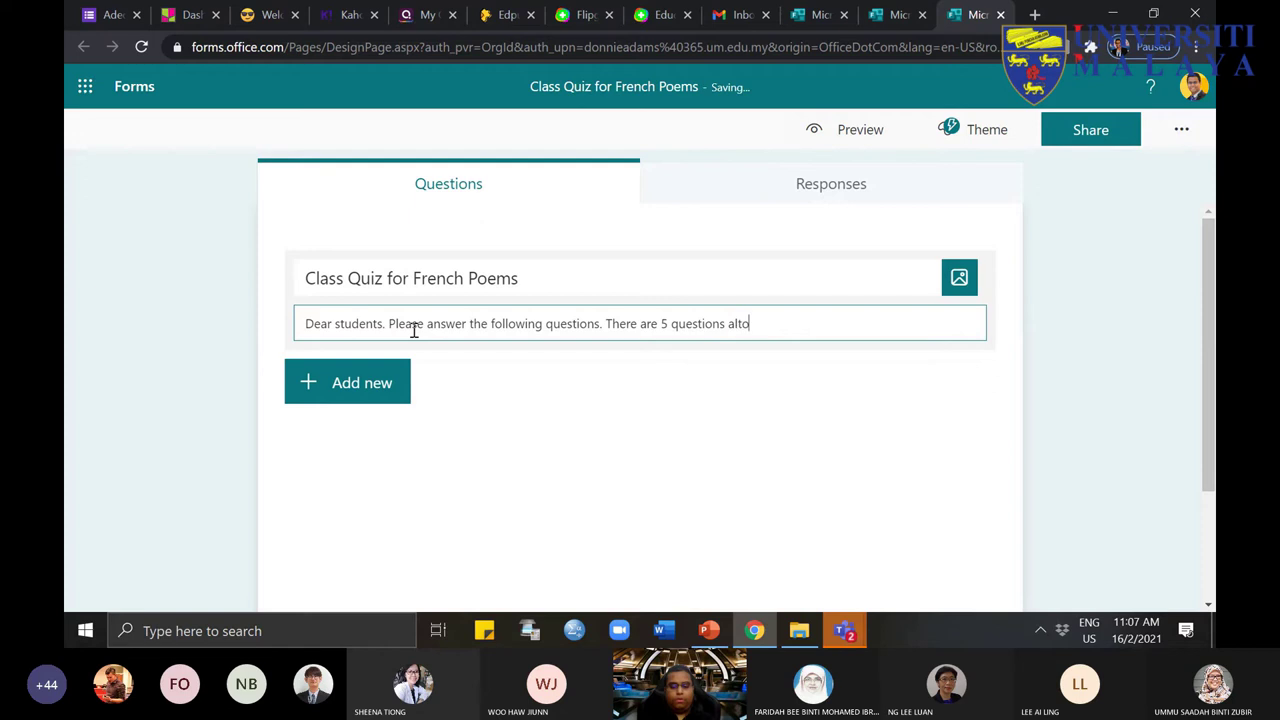
text(gether)
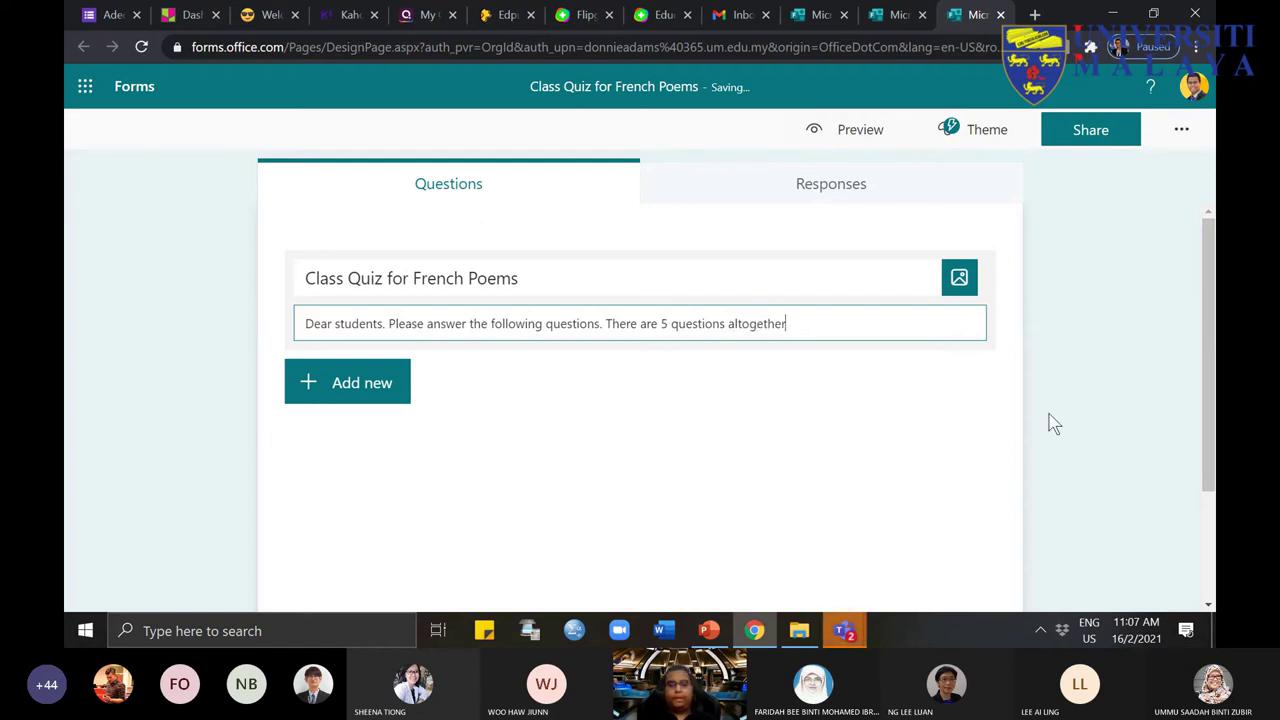
click(1100, 375)
Step: Copy "French Poems" from the quiz title and use it as the Bing image search term for the title picture
click(666, 368)
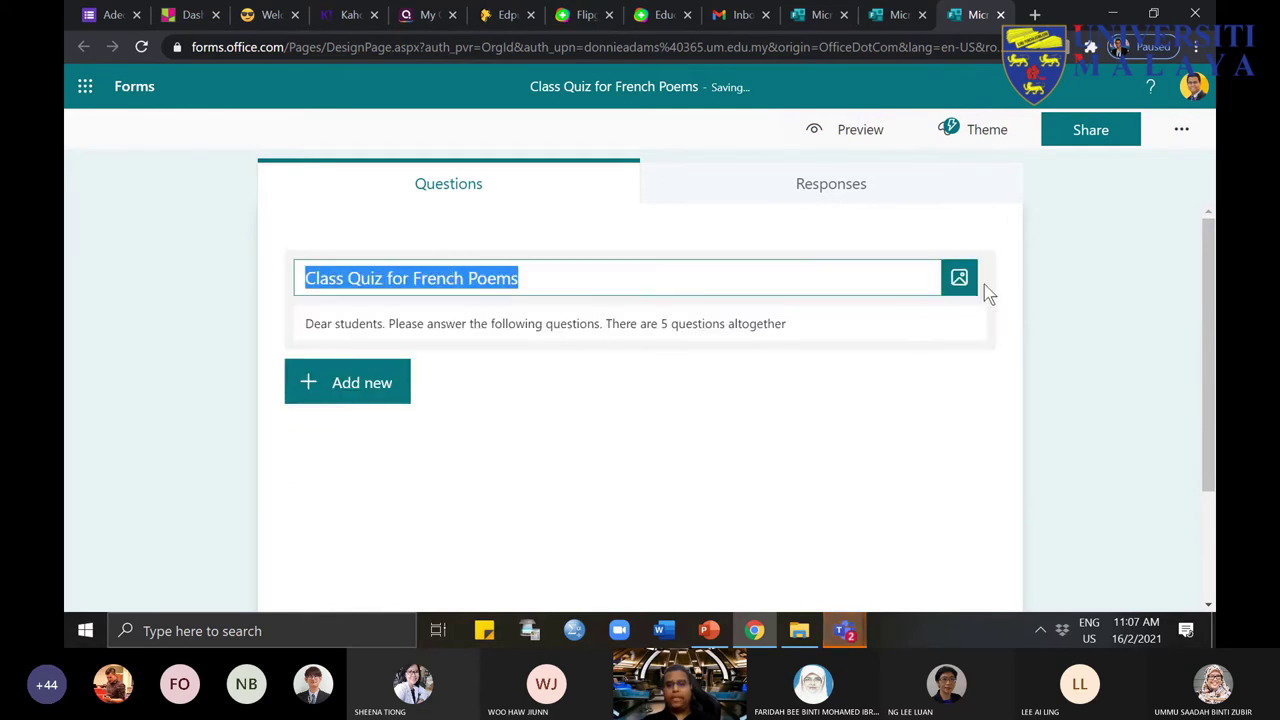
click(958, 279)
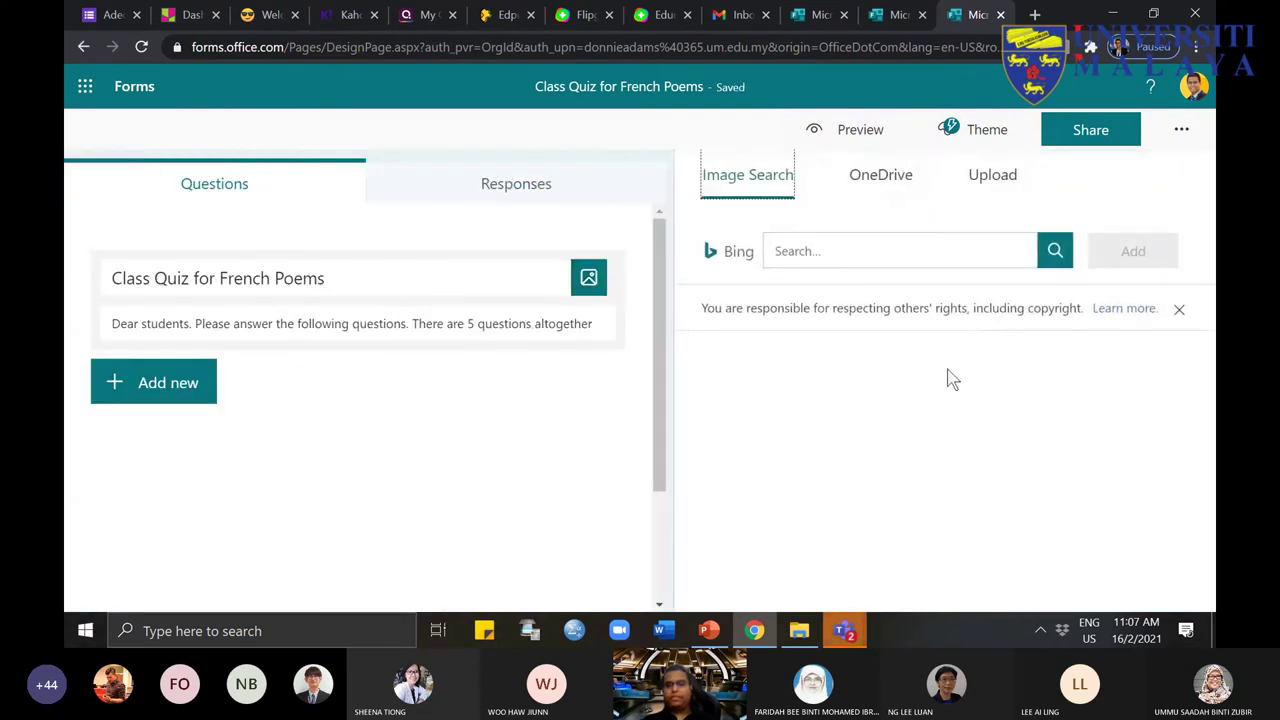
click(229, 278)
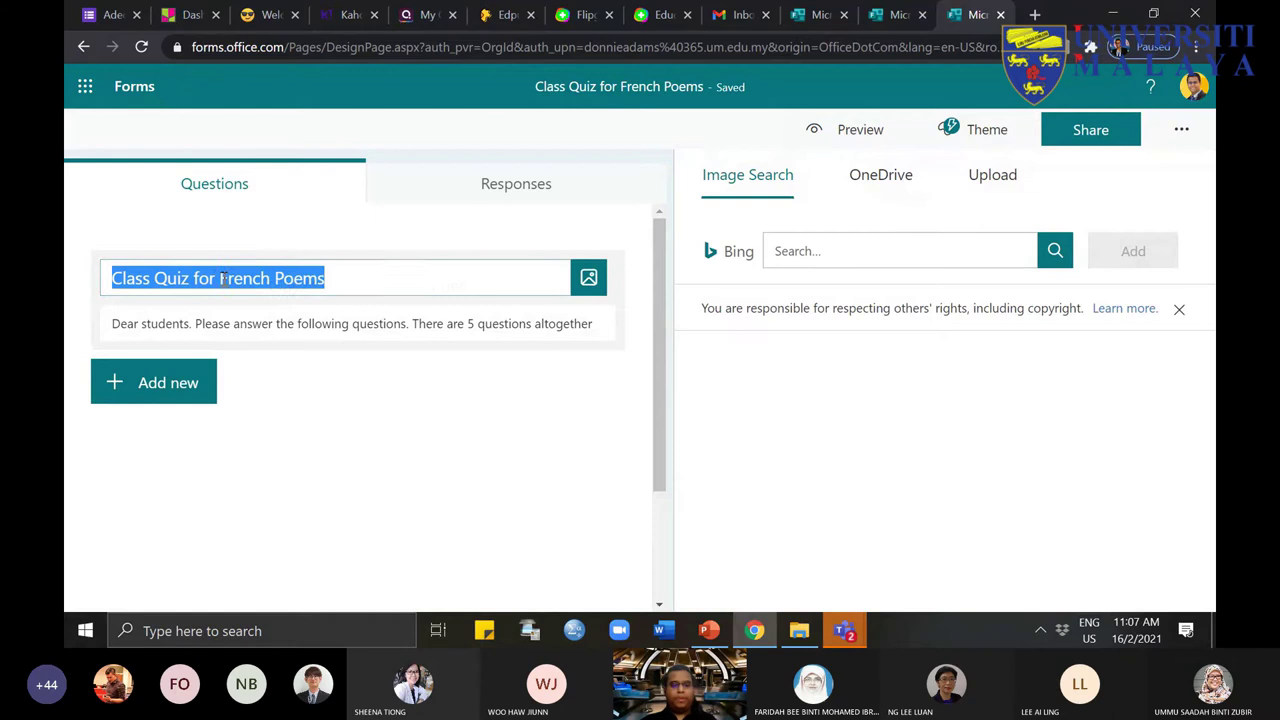
click(405, 278)
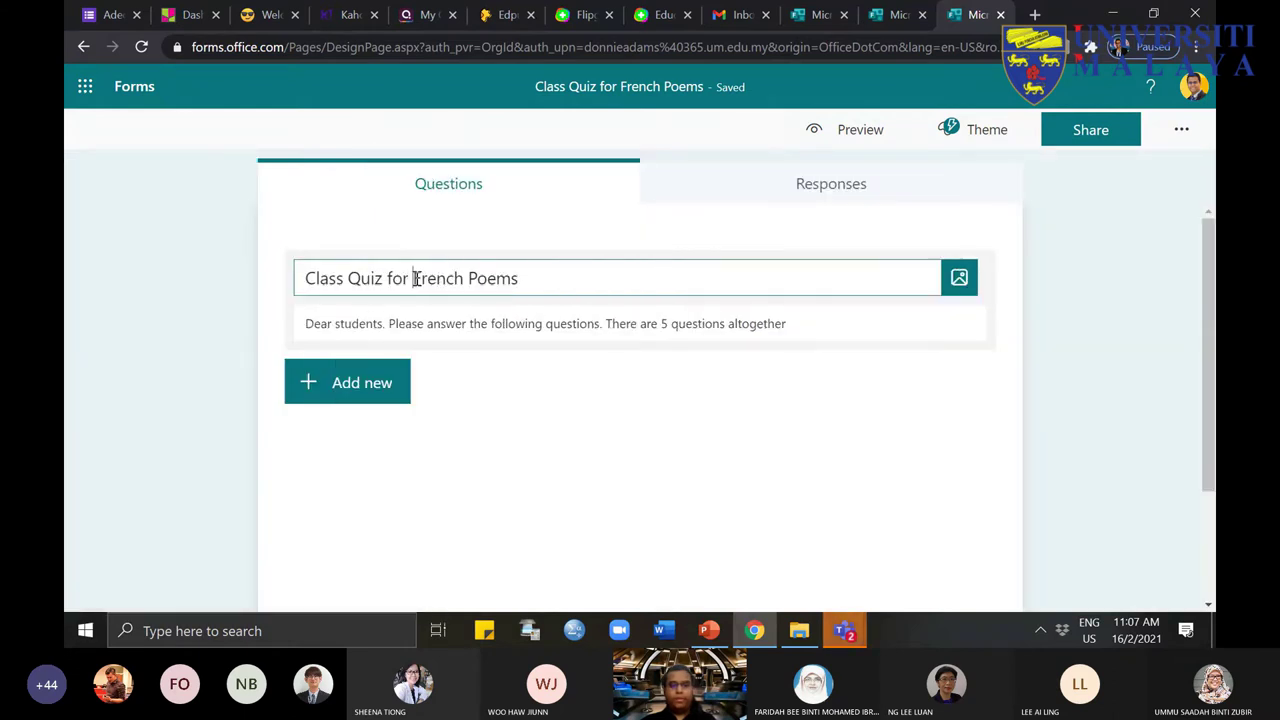
drag(413, 278, 528, 278)
key(ctrl+c)
click(960, 279)
click(872, 250)
key(ctrl+v)
click(1040, 262)
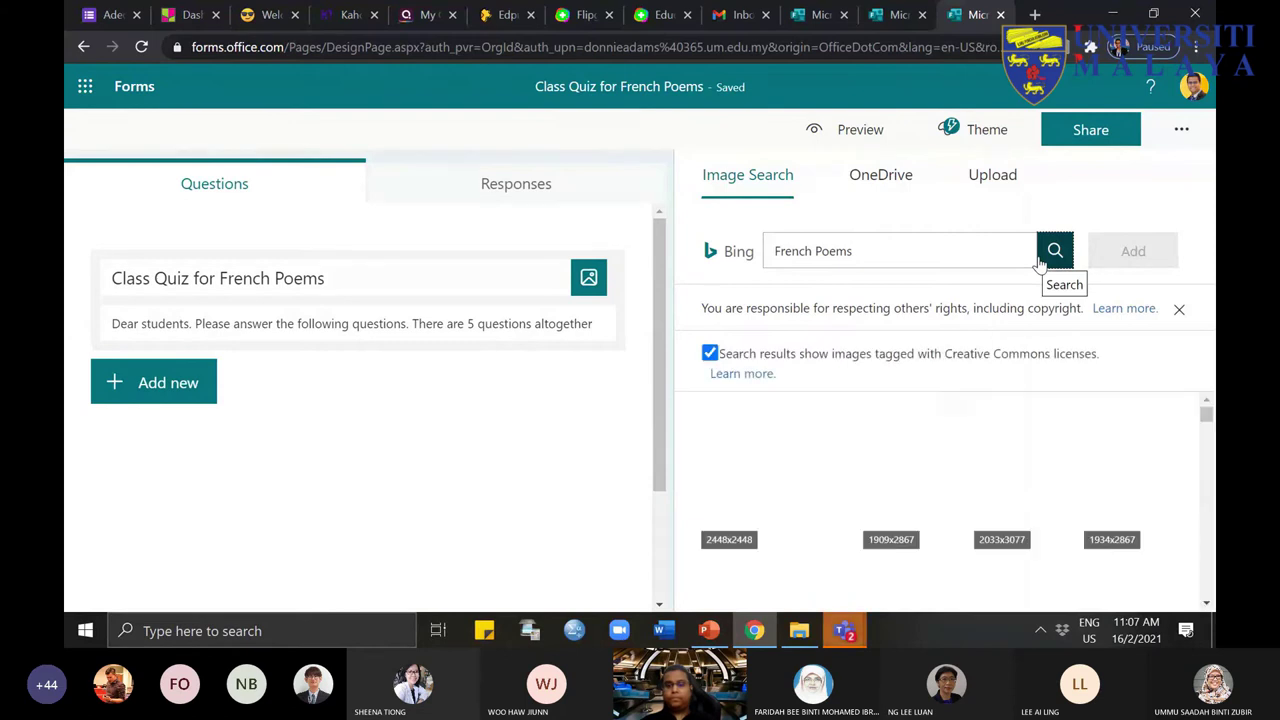
Step: Try to add the red 640x427 book cover from the image results as the quiz title picture
scroll(1130, 443, down, 8)
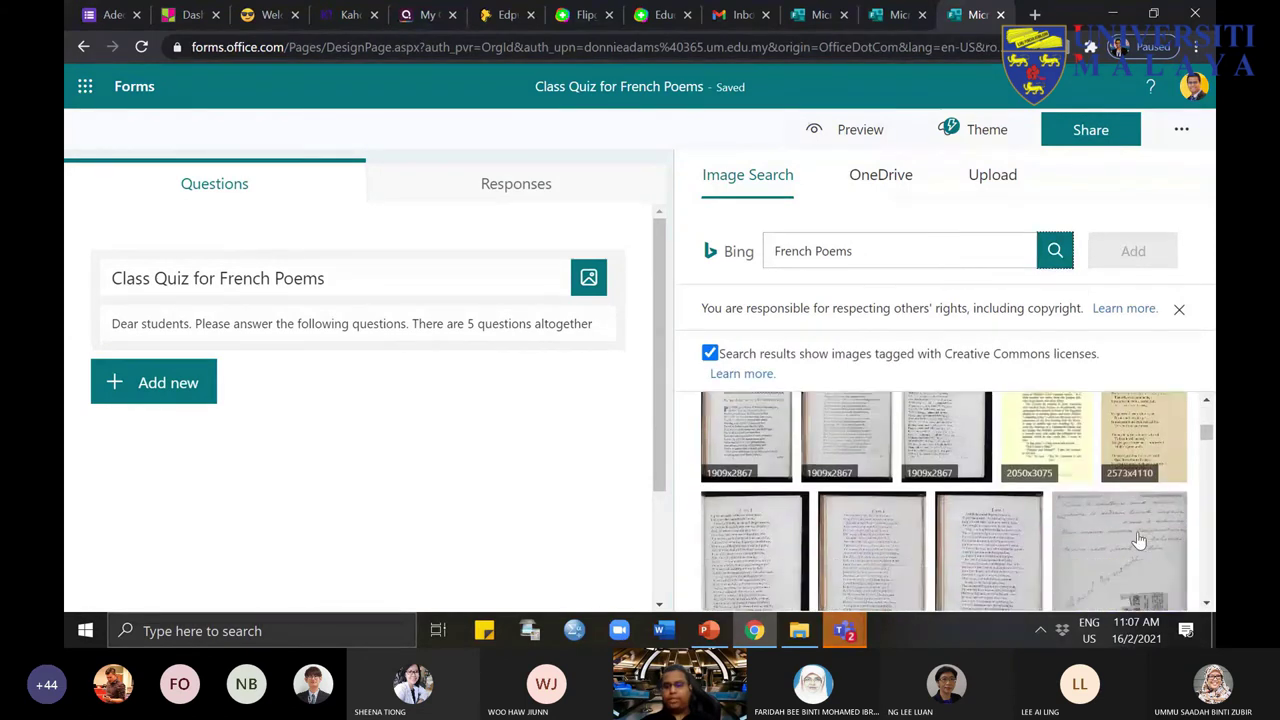
scroll(1138, 540, down, 3)
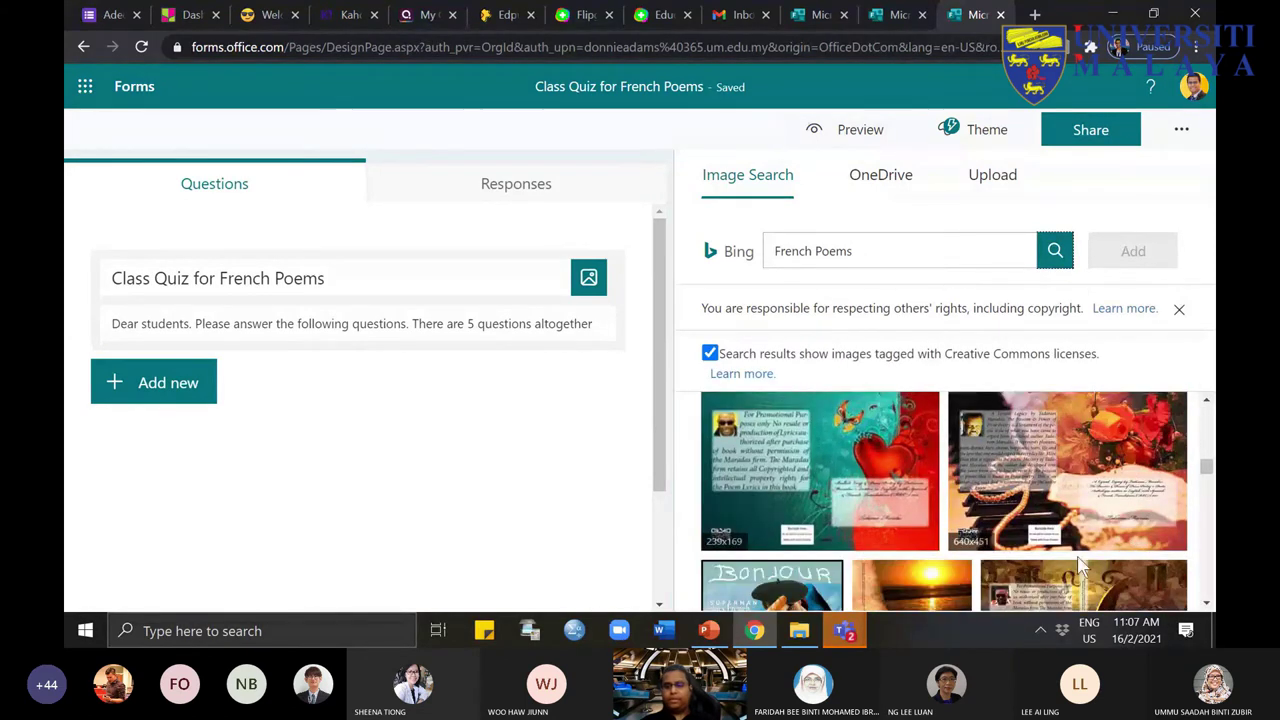
scroll(1080, 566, down, 3)
scroll(1057, 560, down, 3)
click(905, 455)
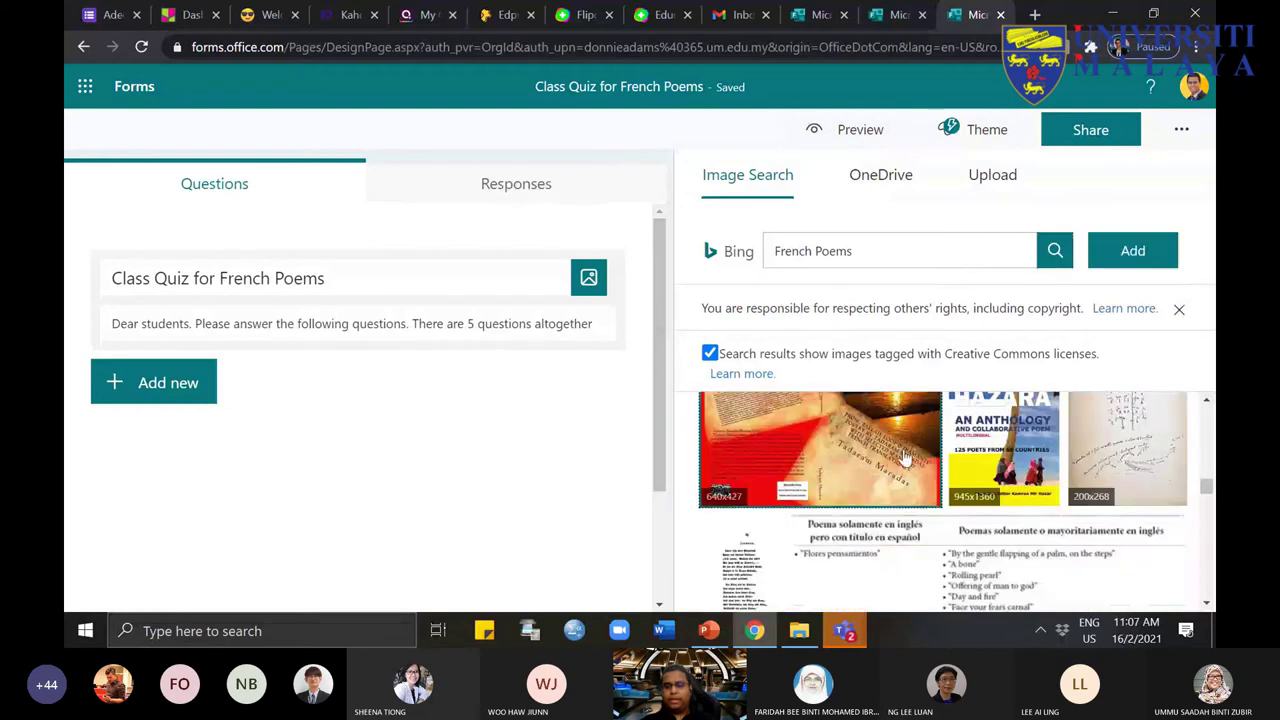
click(1133, 251)
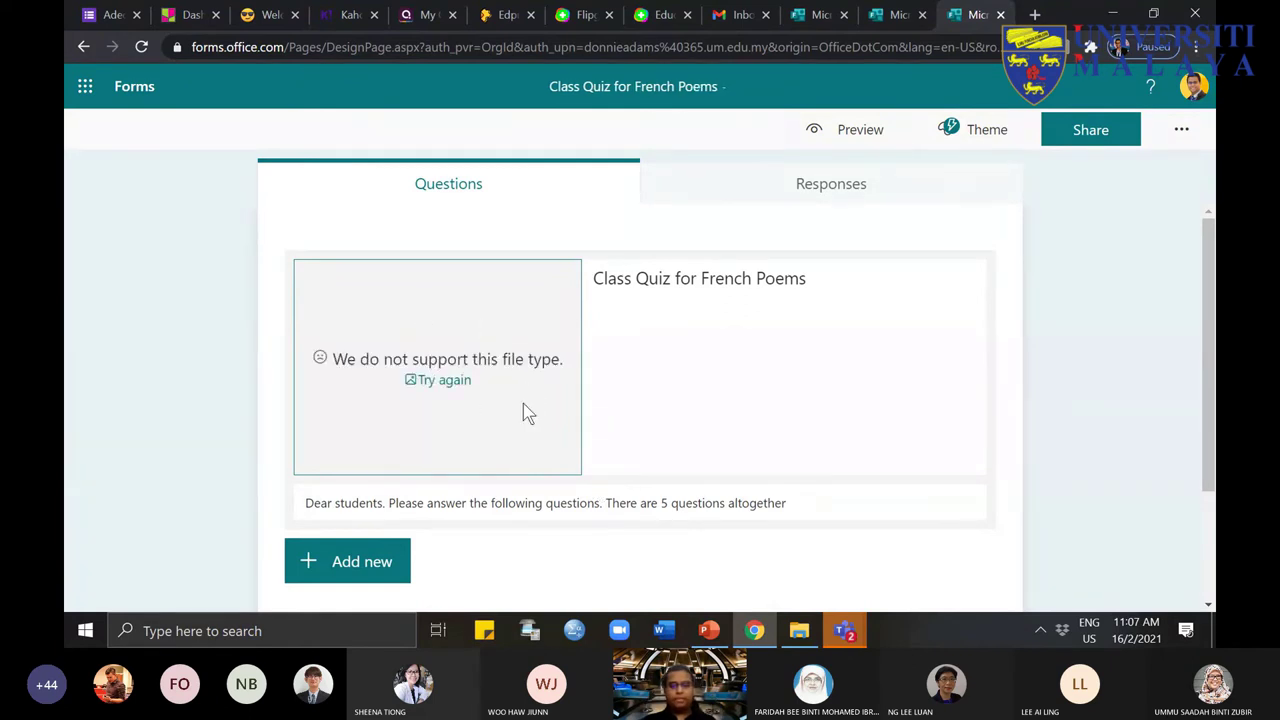
Step: Retry the title picture with the brown 640x440 poetry compilation cover from the French Poems image results
click(430, 383)
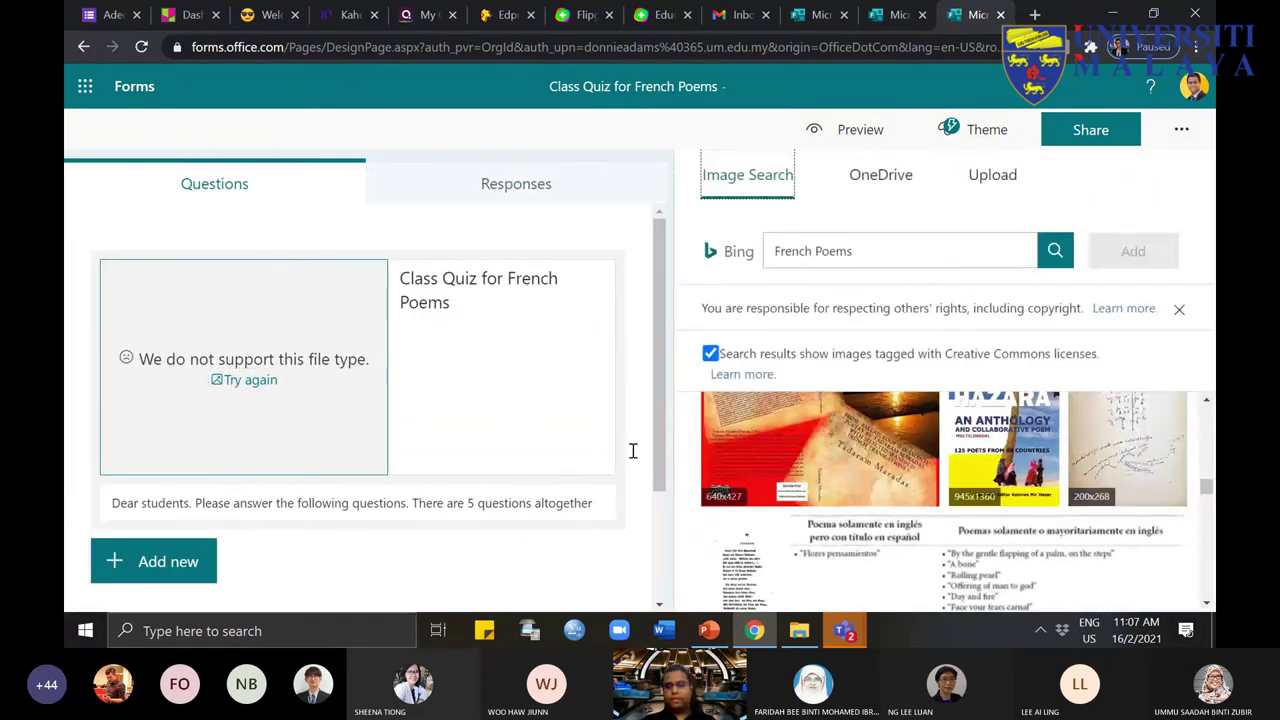
scroll(1152, 537, down, 5)
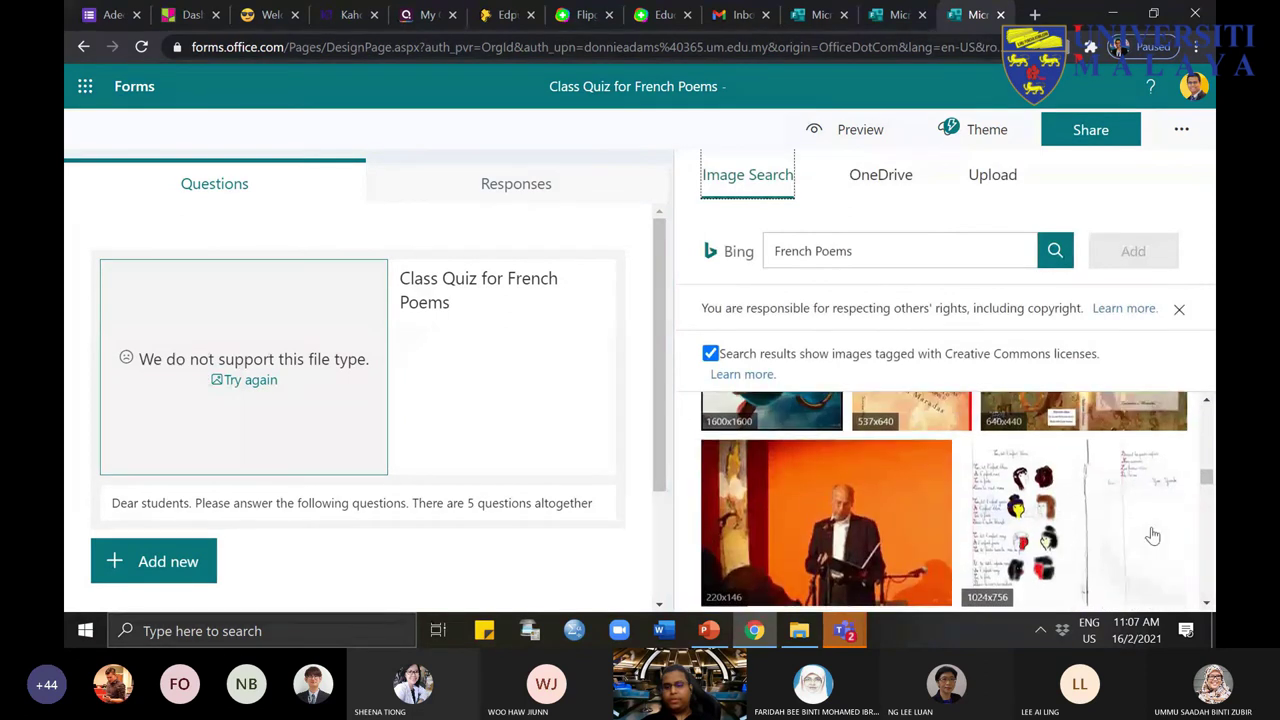
scroll(1152, 537, up, 2)
click(1112, 544)
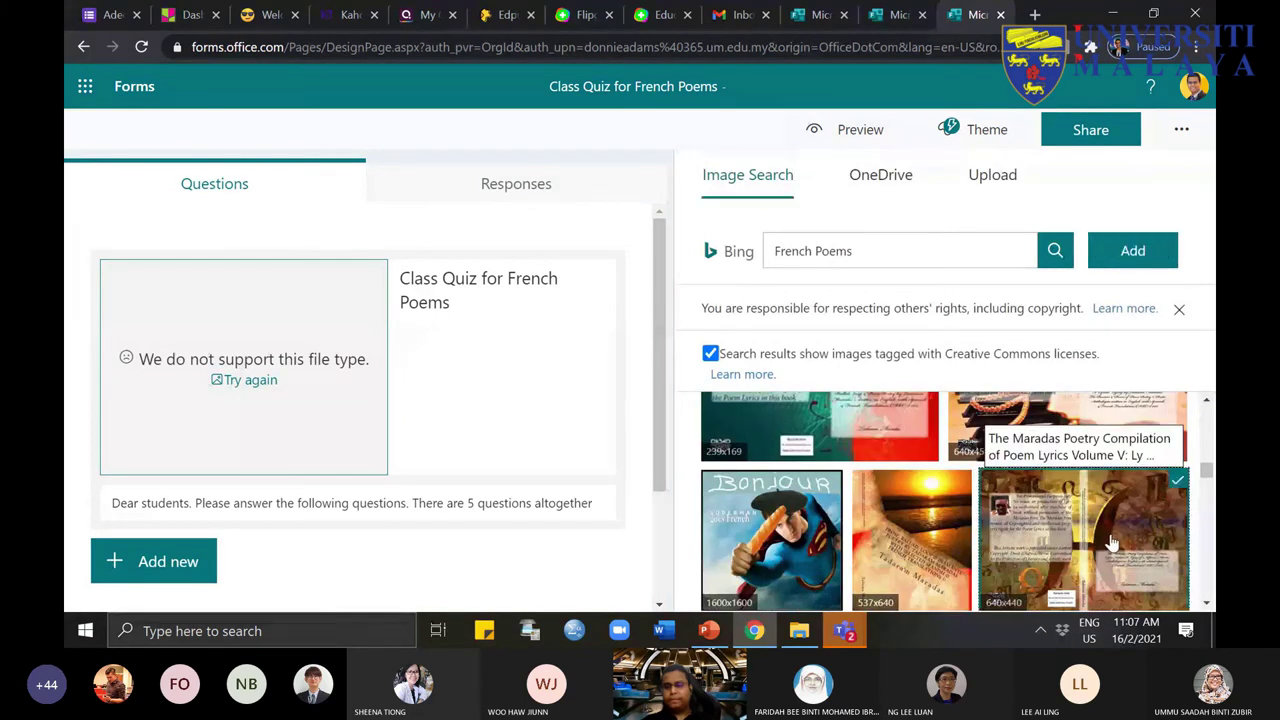
click(1150, 251)
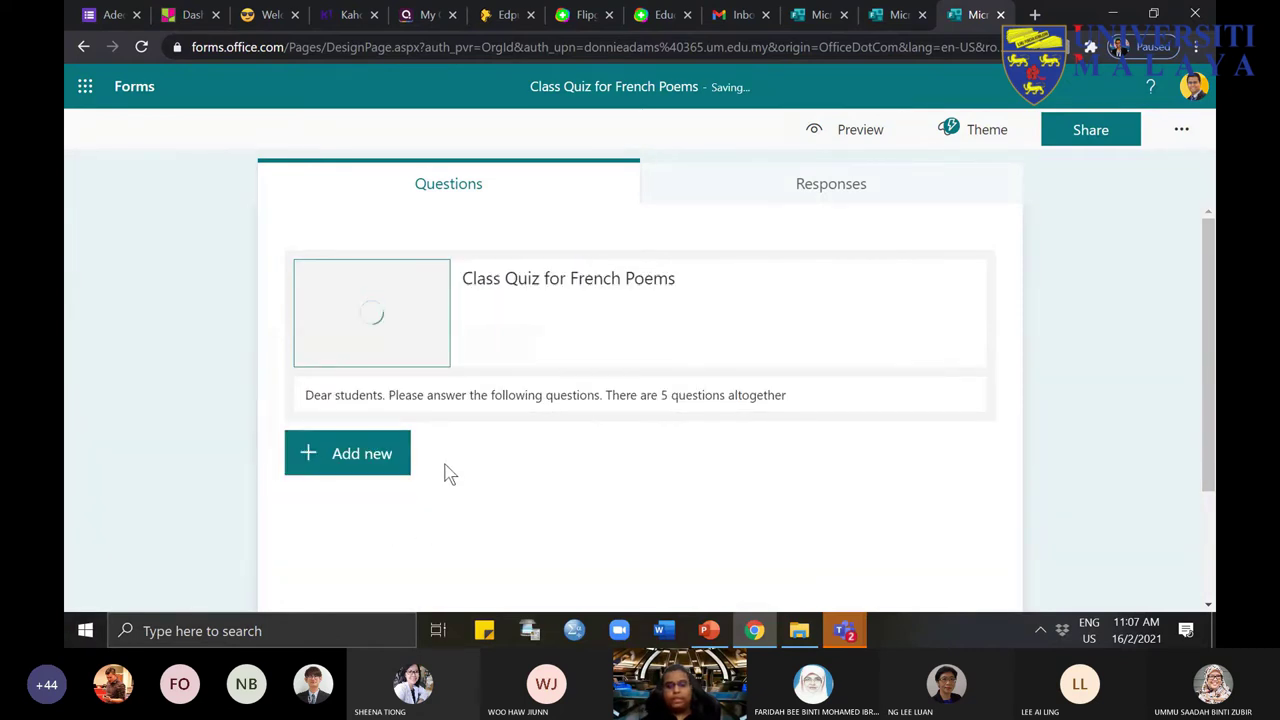
mouse_move(383, 330)
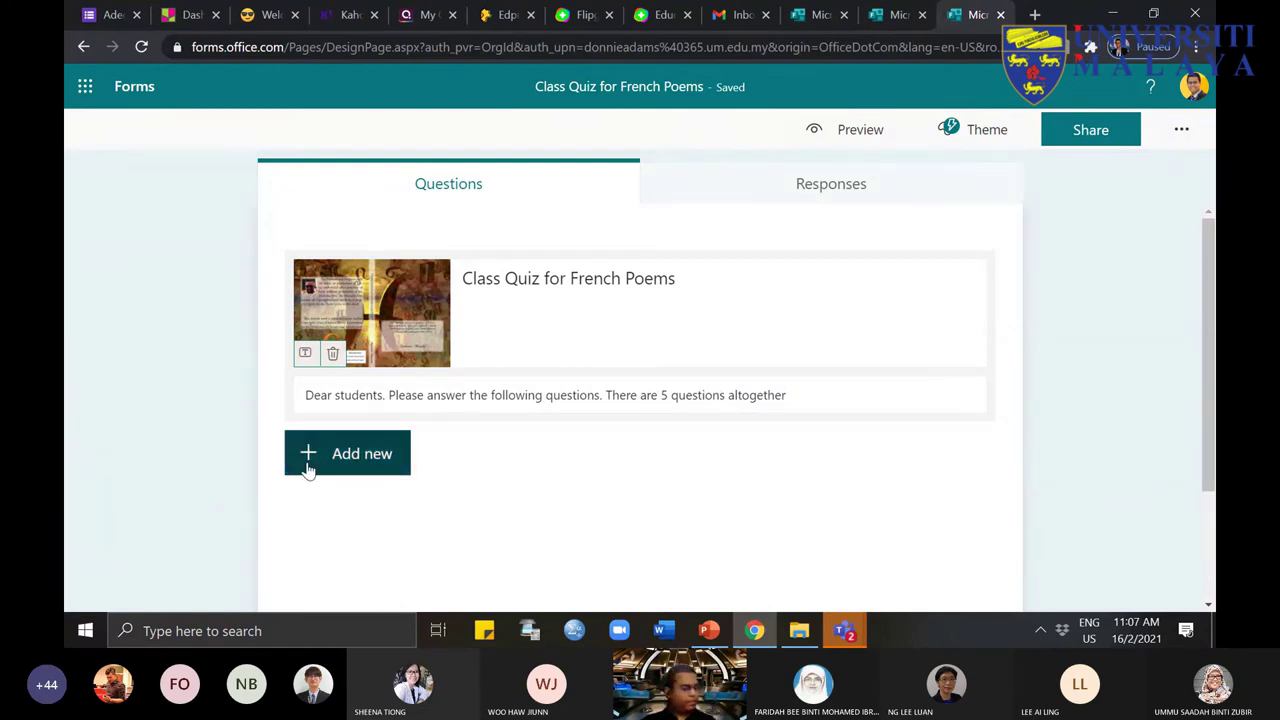
Step: Add a choice question to the quiz with the text "What is the 2 poems we discussed in our course"
click(338, 470)
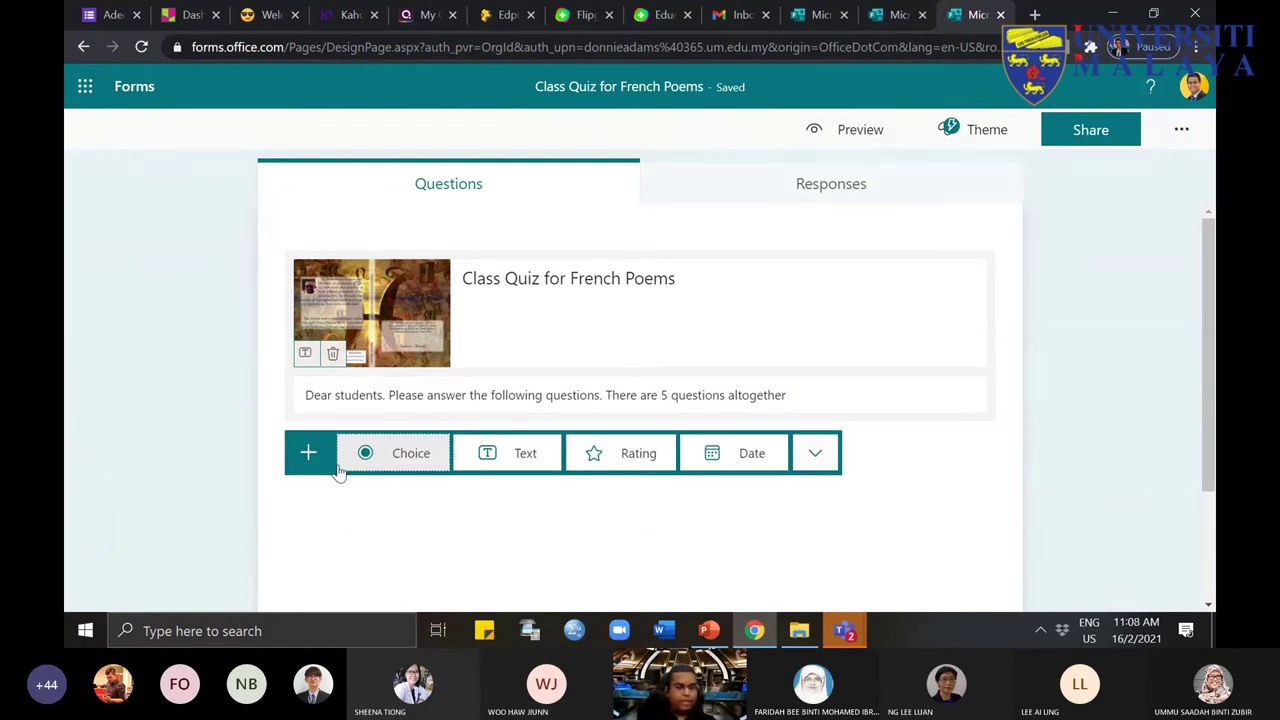
click(403, 458)
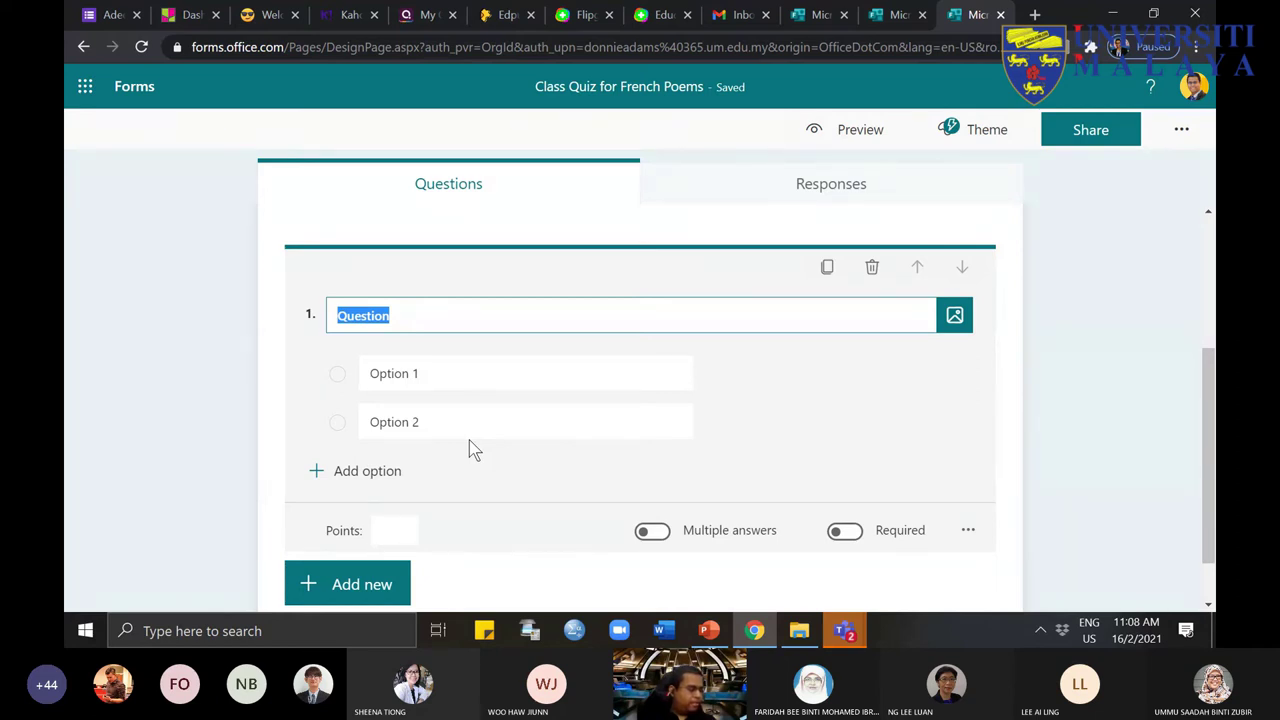
text(The 2 poems we discusse)
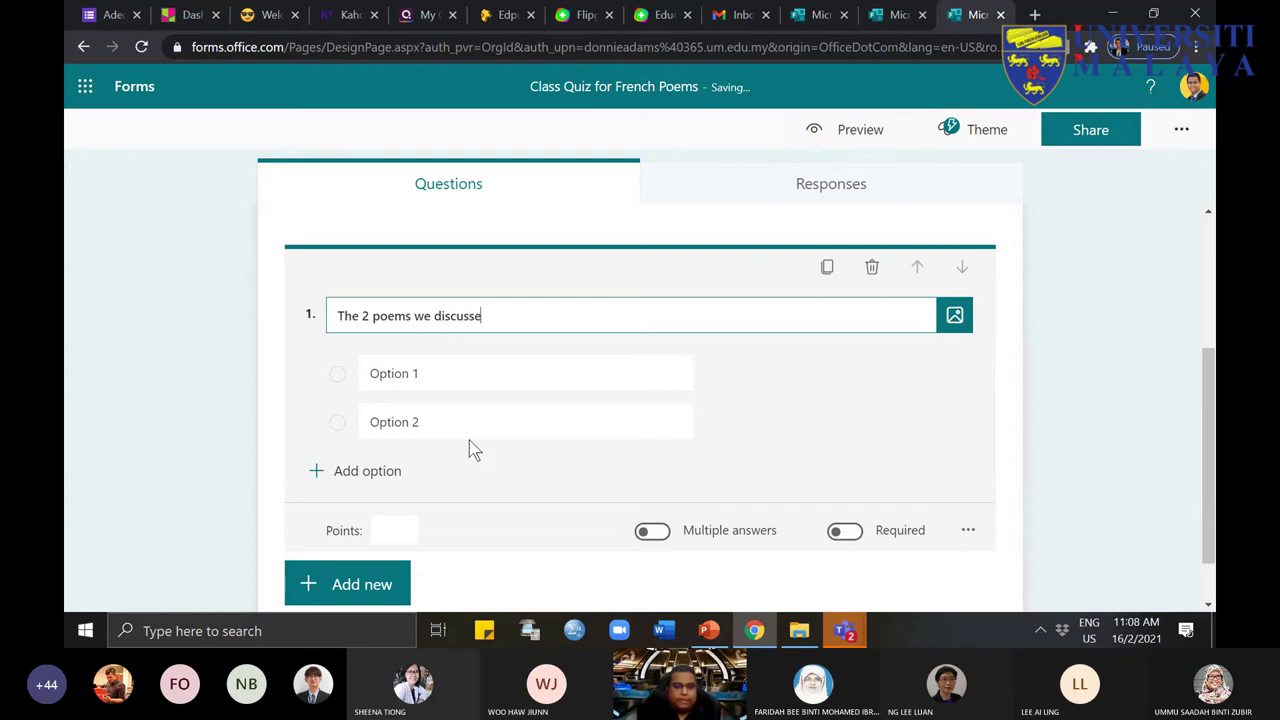
text(d in )
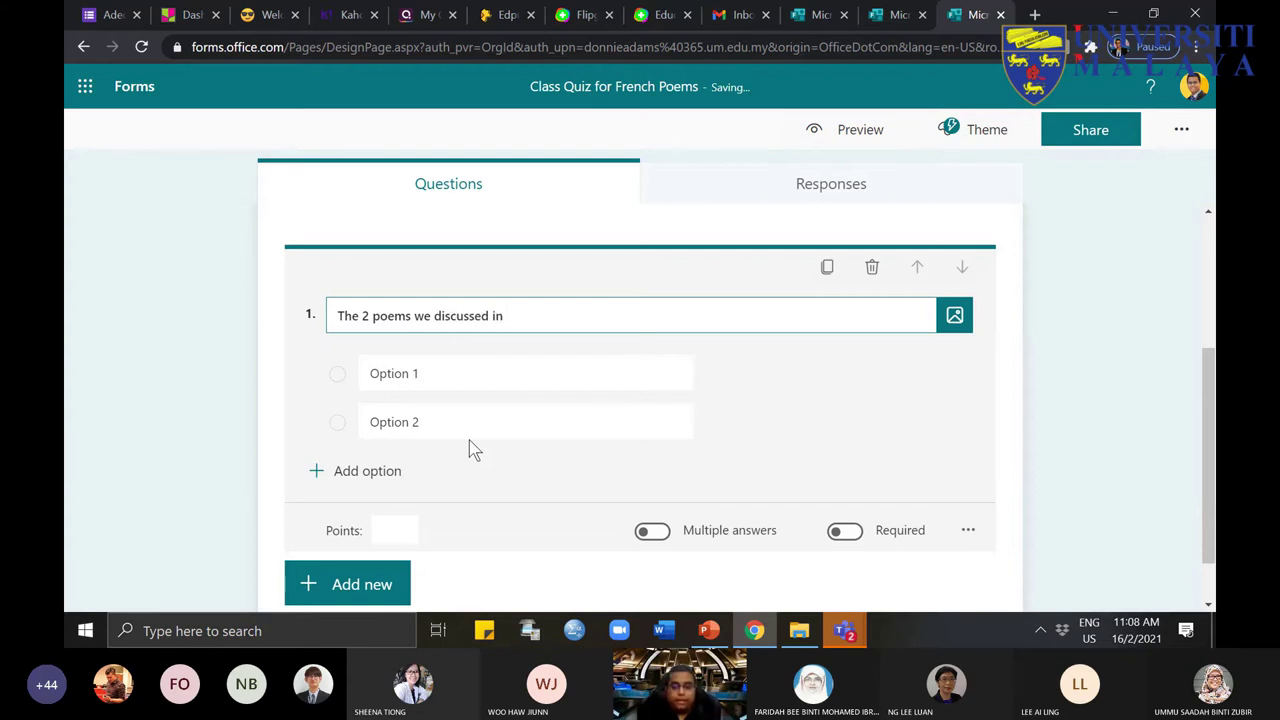
text(our course)
key(Home)
text(what is th)
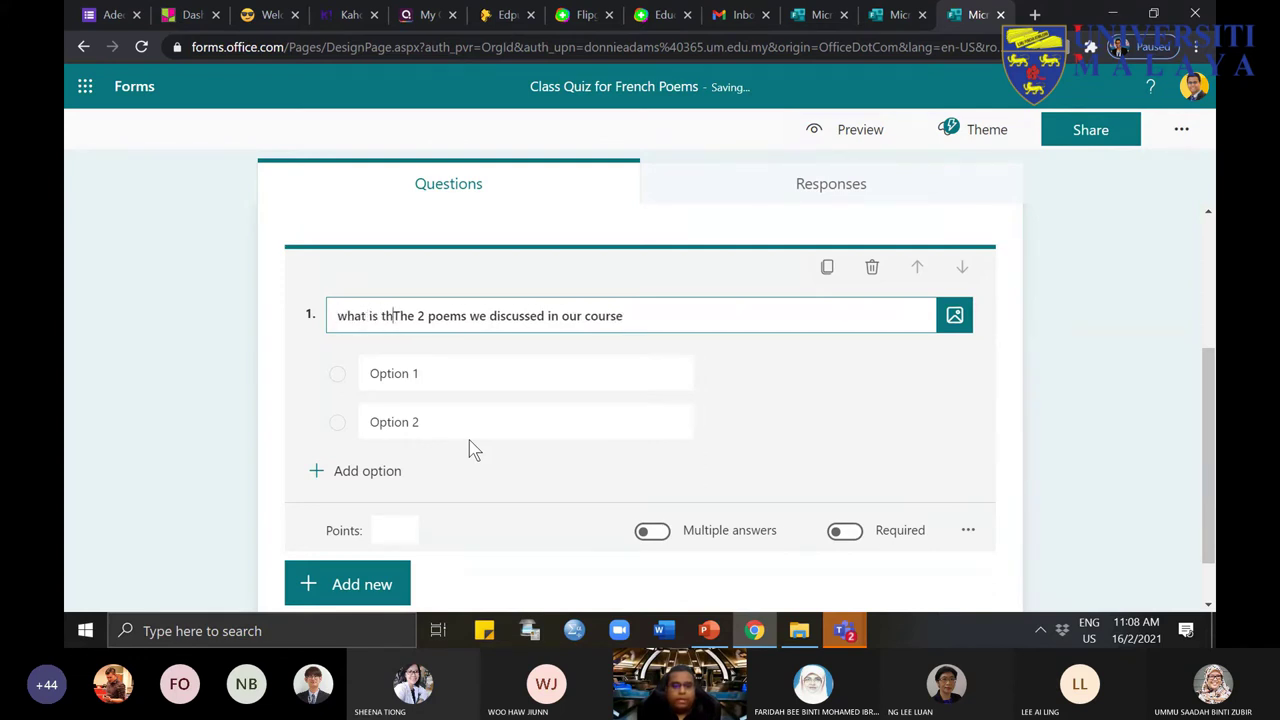
key(Delete)
key(BackSpace)
text(t)
key(BackSpace)
key(Left)
text(W)
key(Delete)
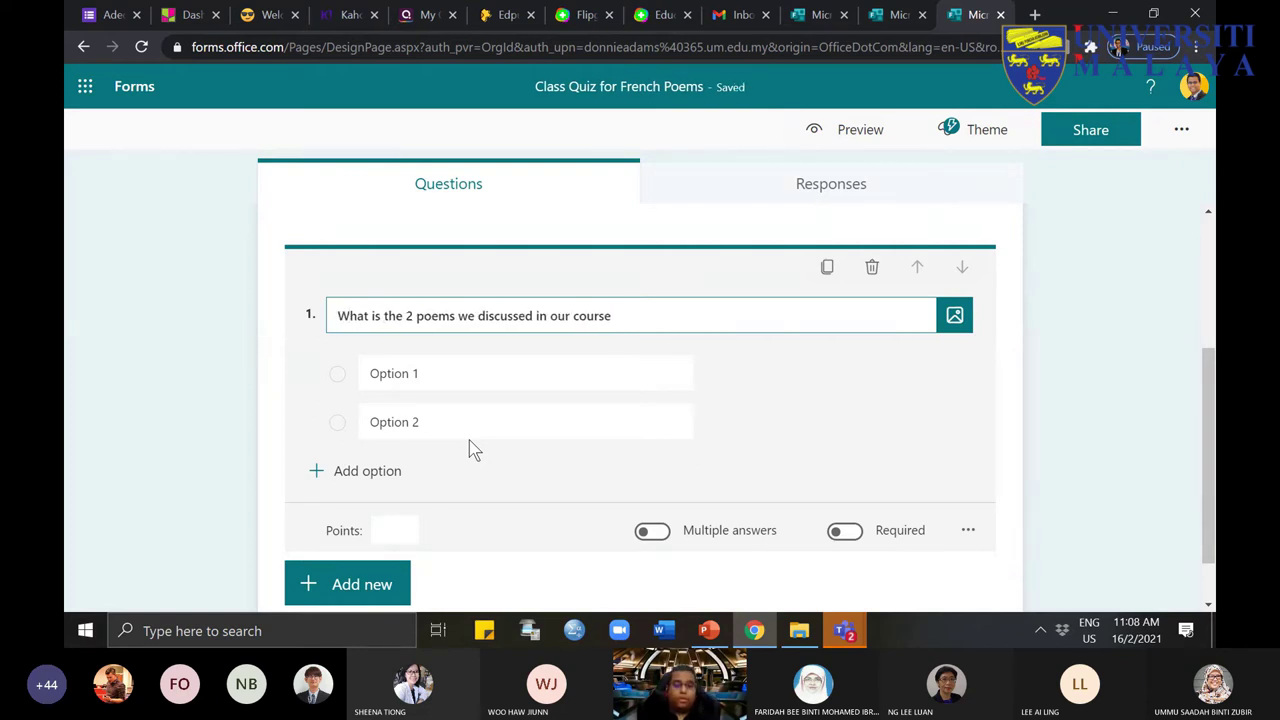
Step: Set question 1's first two answer options to "Lyrics" and "Sonnets" and add a third option
click(425, 377)
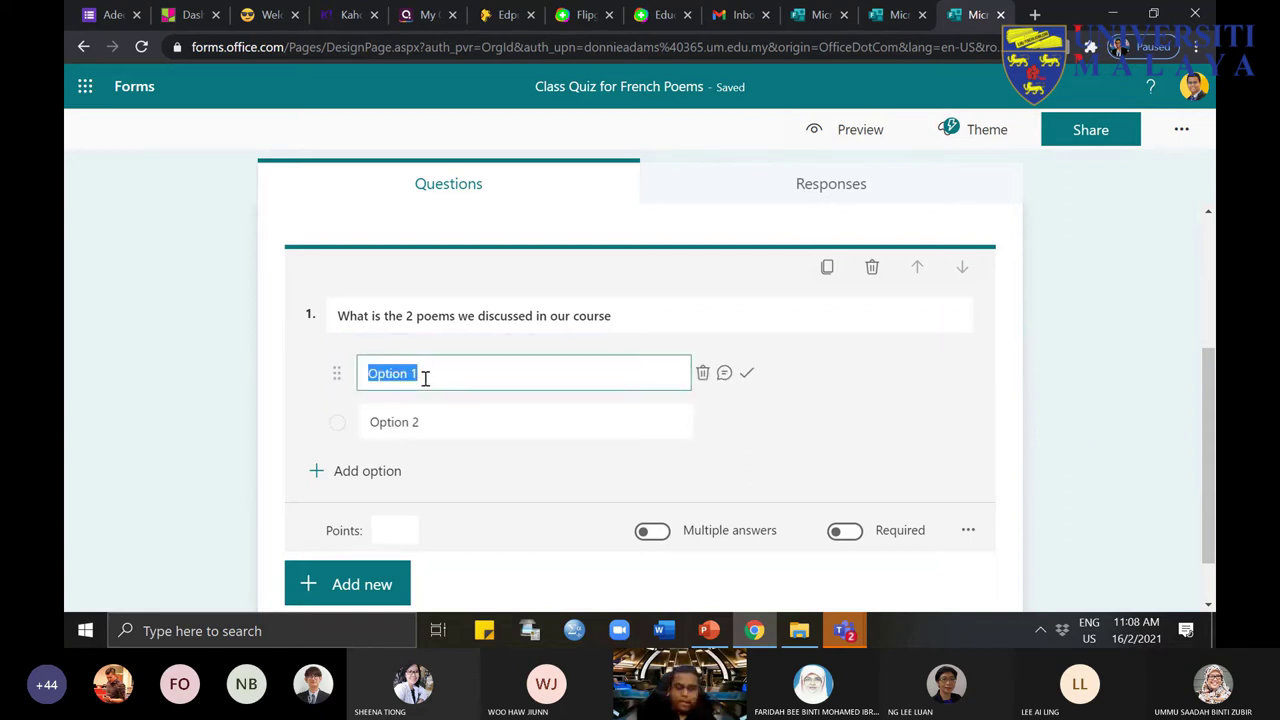
text(Lyrics)
click(480, 424)
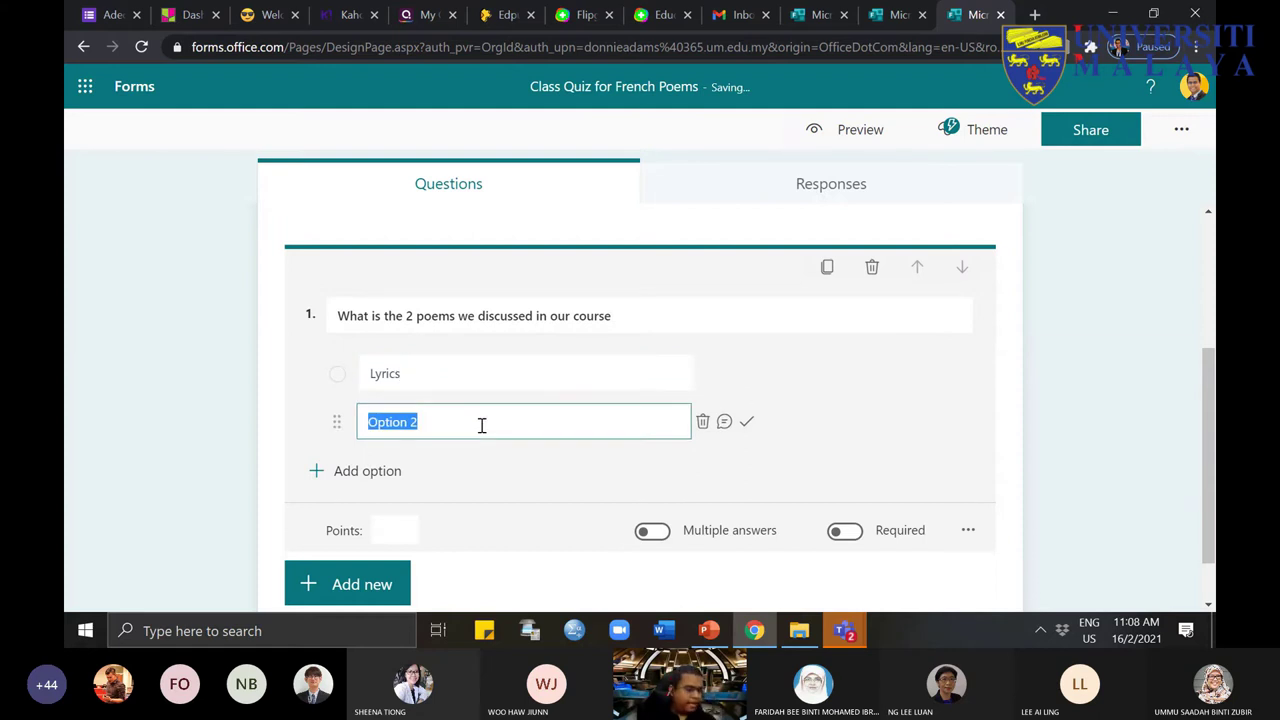
text(Sonnets)
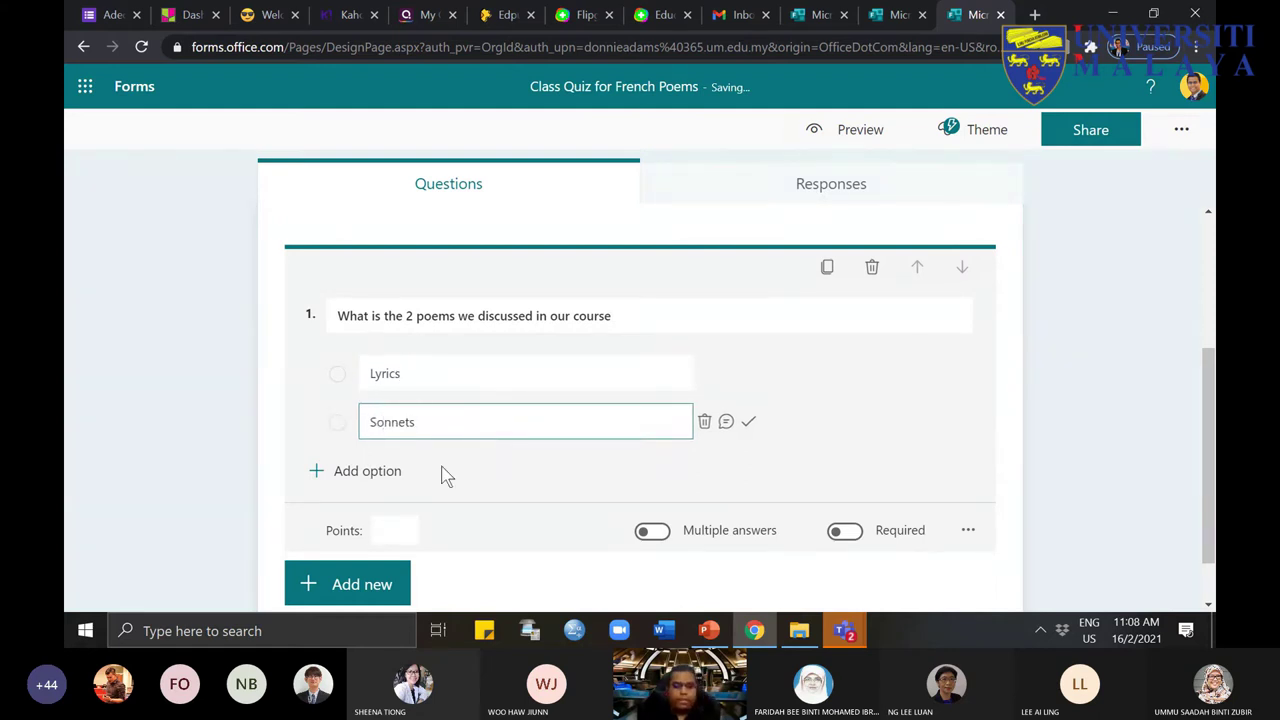
click(380, 470)
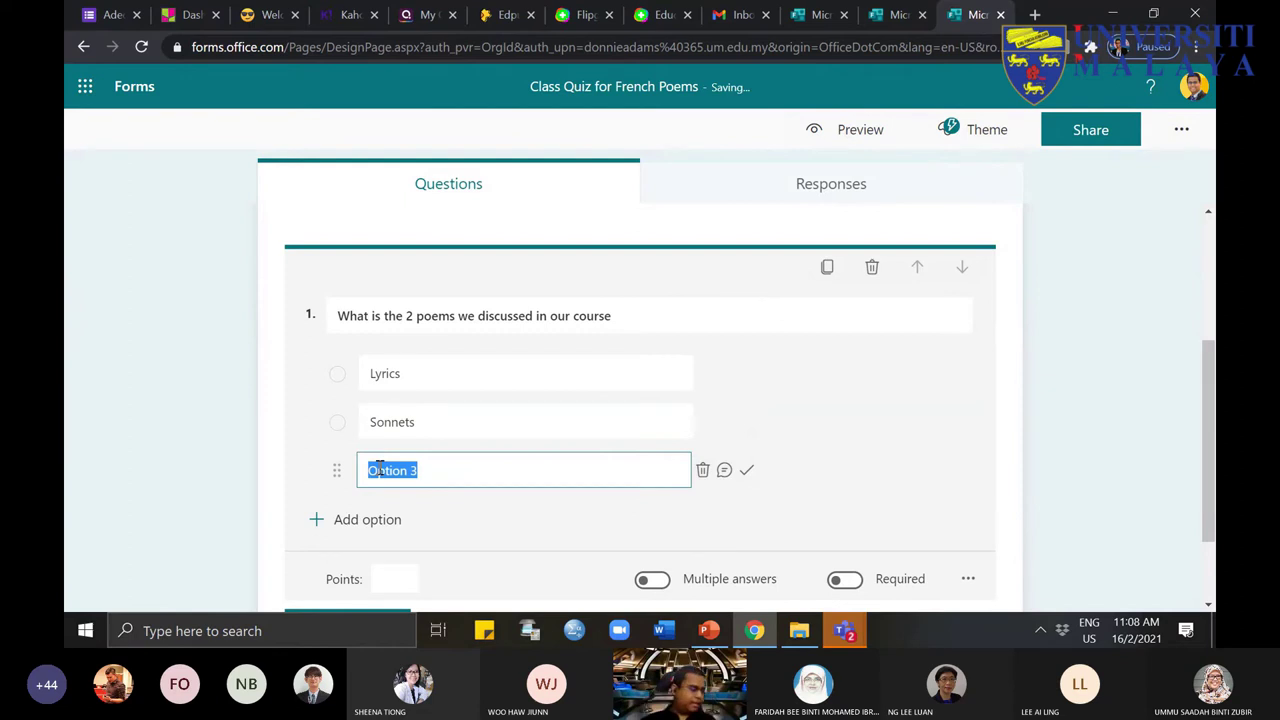
Step: Name the third answer option of question 1 "Narrative" and add a fourth option "Haiku"
text(Narrat)
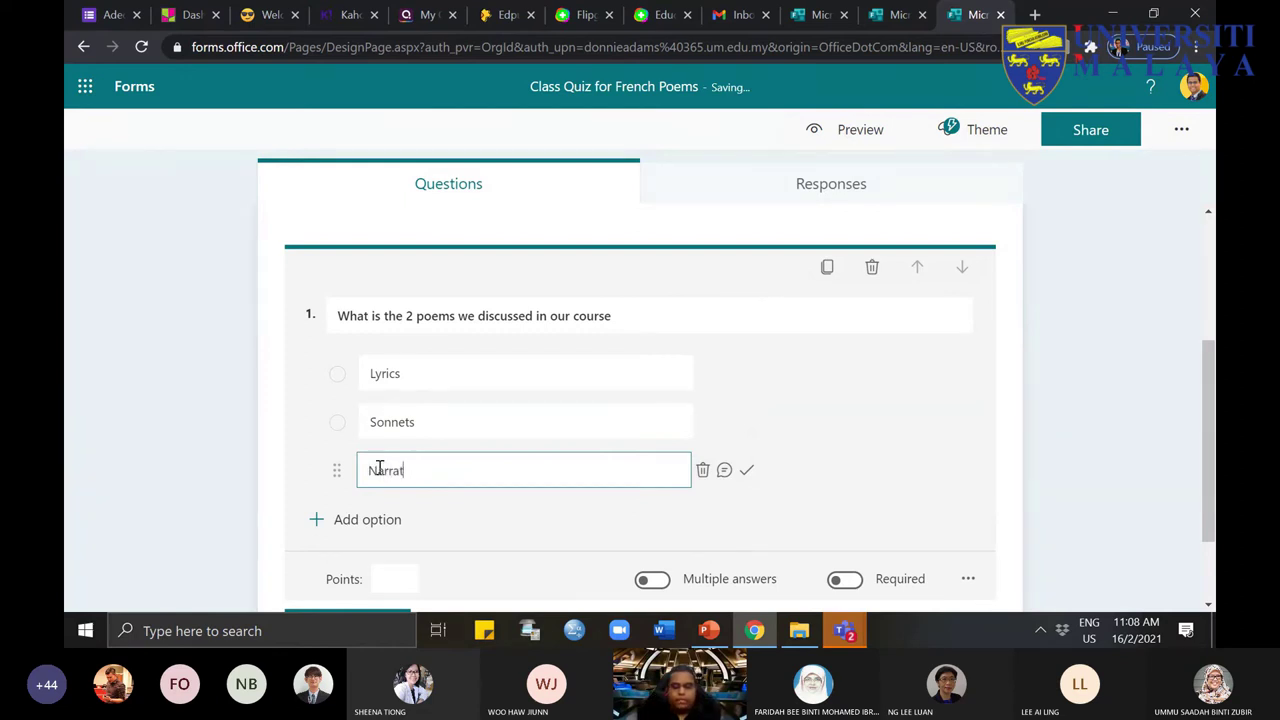
text(ive)
scroll(380, 465, down, 1)
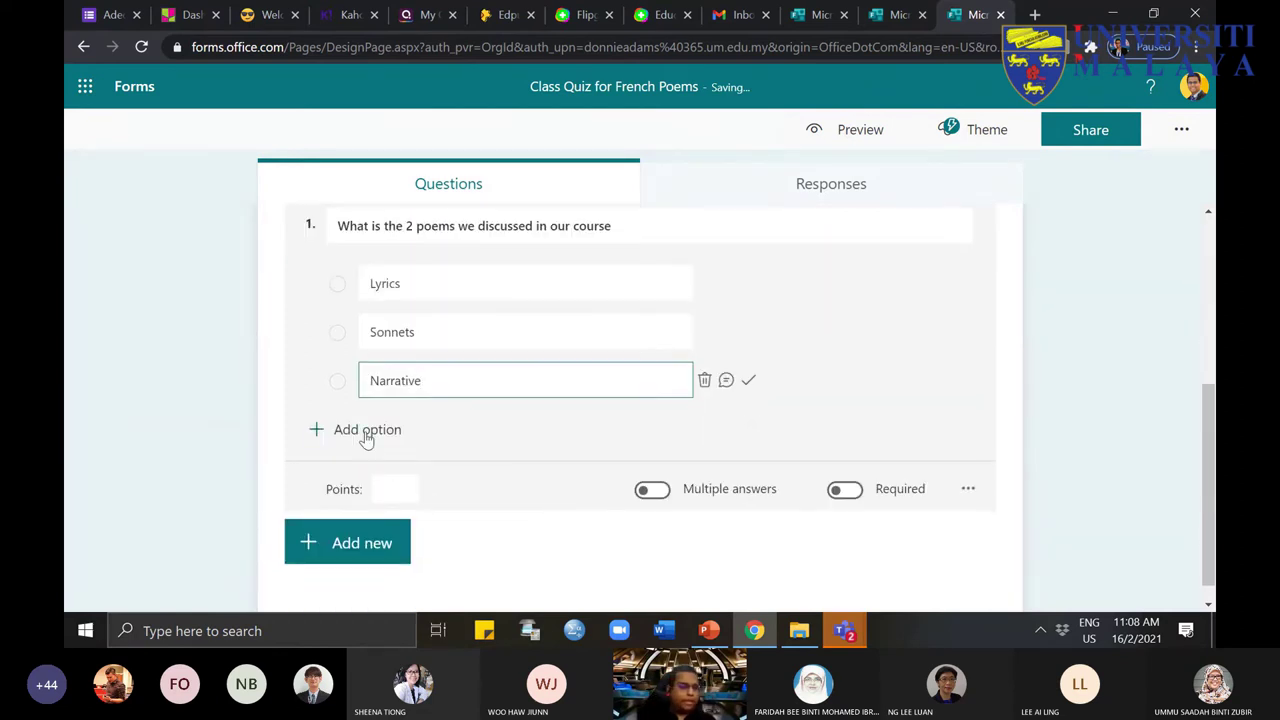
click(367, 433)
text(Haiku)
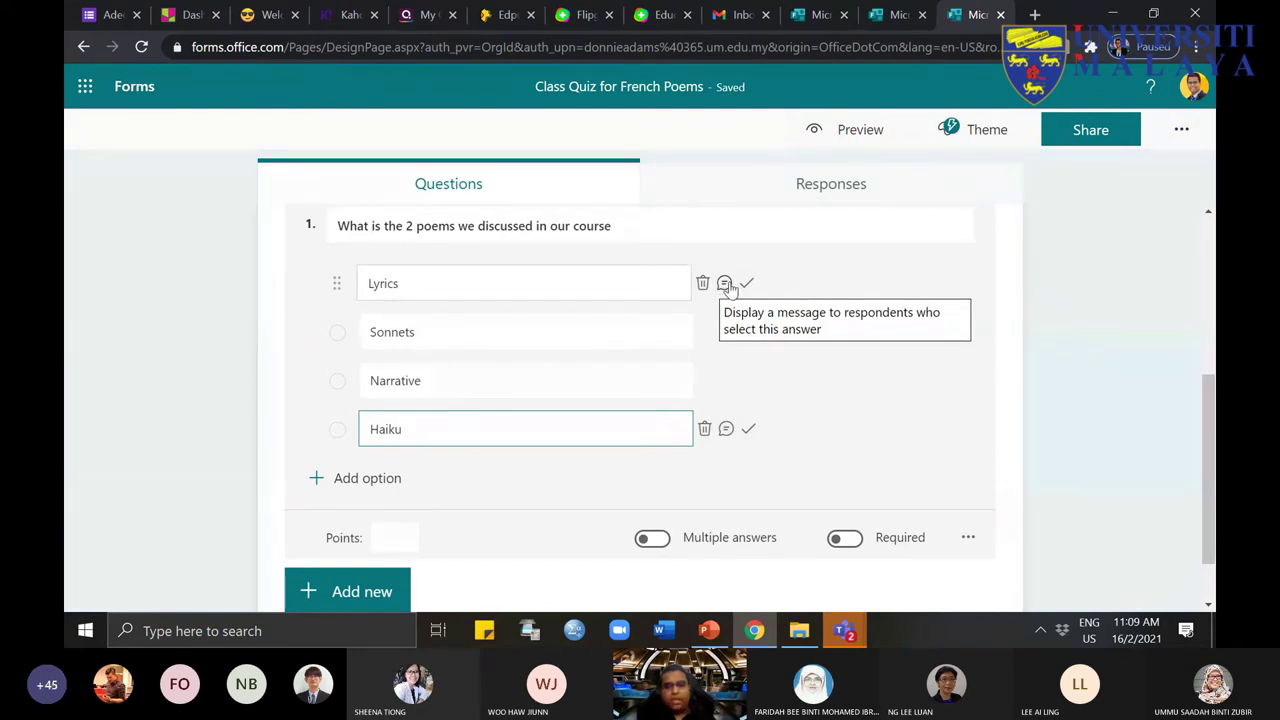
Step: Mark "Lyrics" as the correct answer and give it the respondent message "Well done!"
click(726, 285)
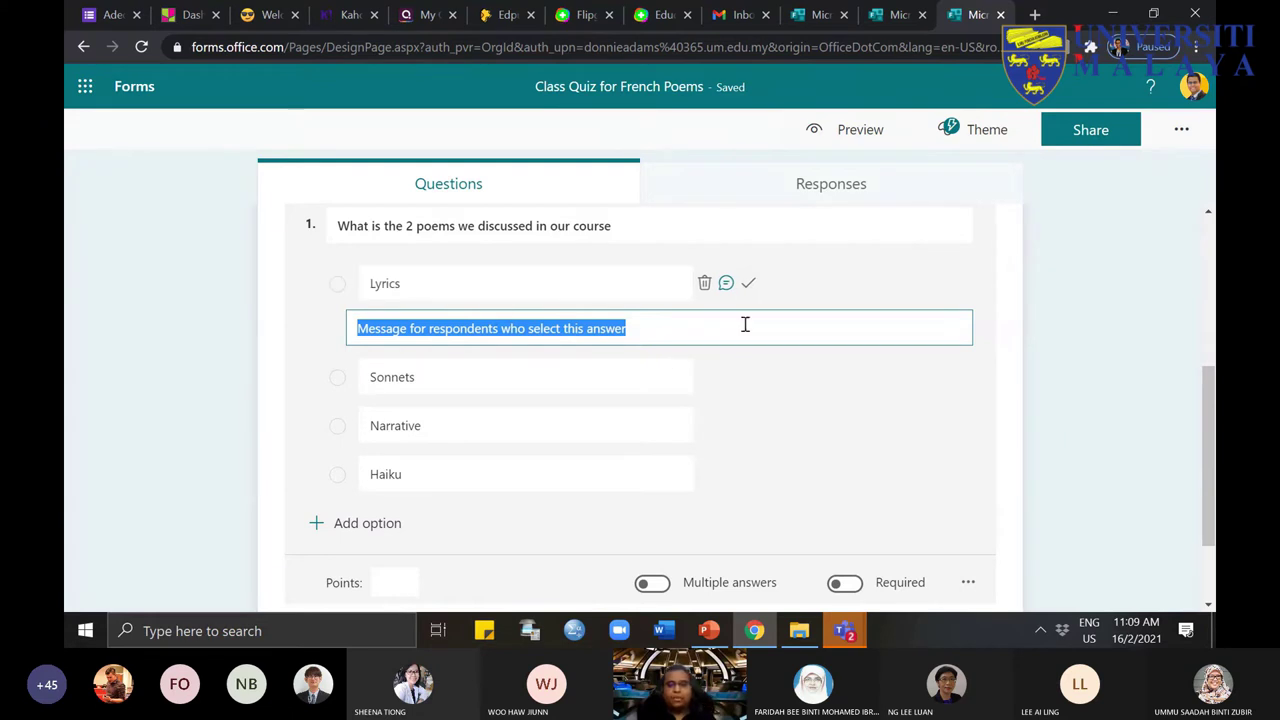
click(747, 286)
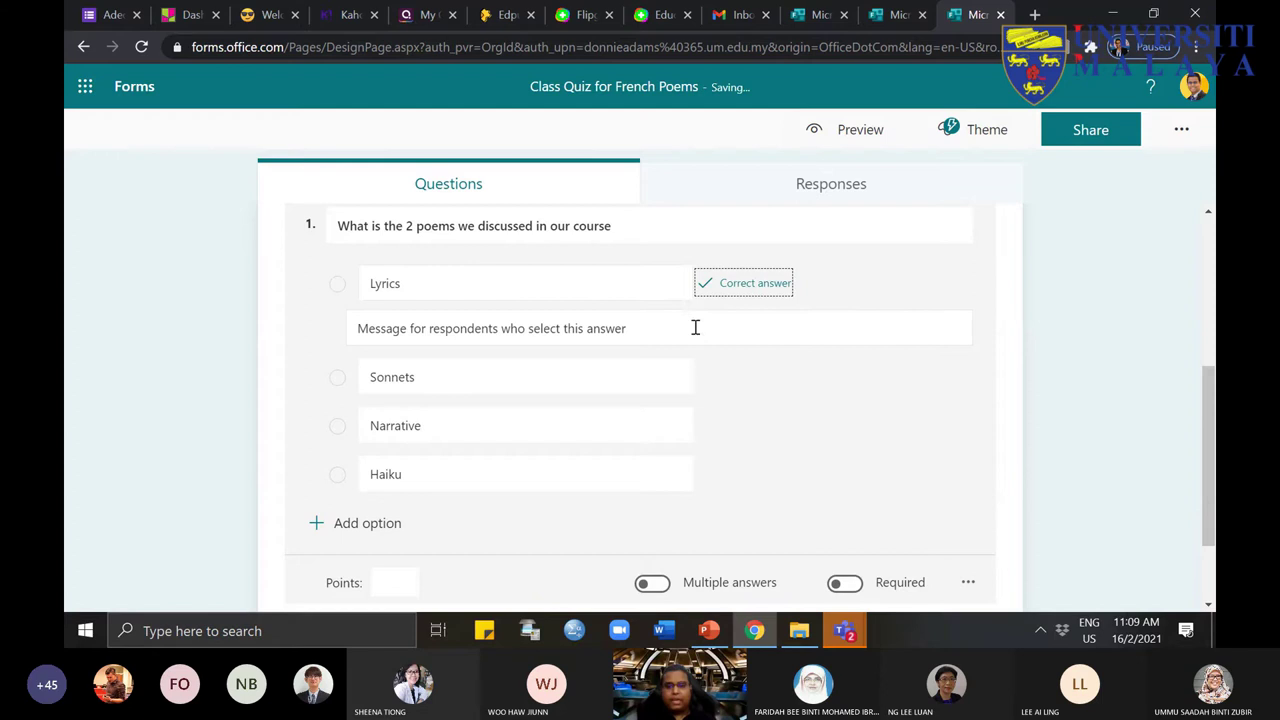
drag(654, 329, 443, 272)
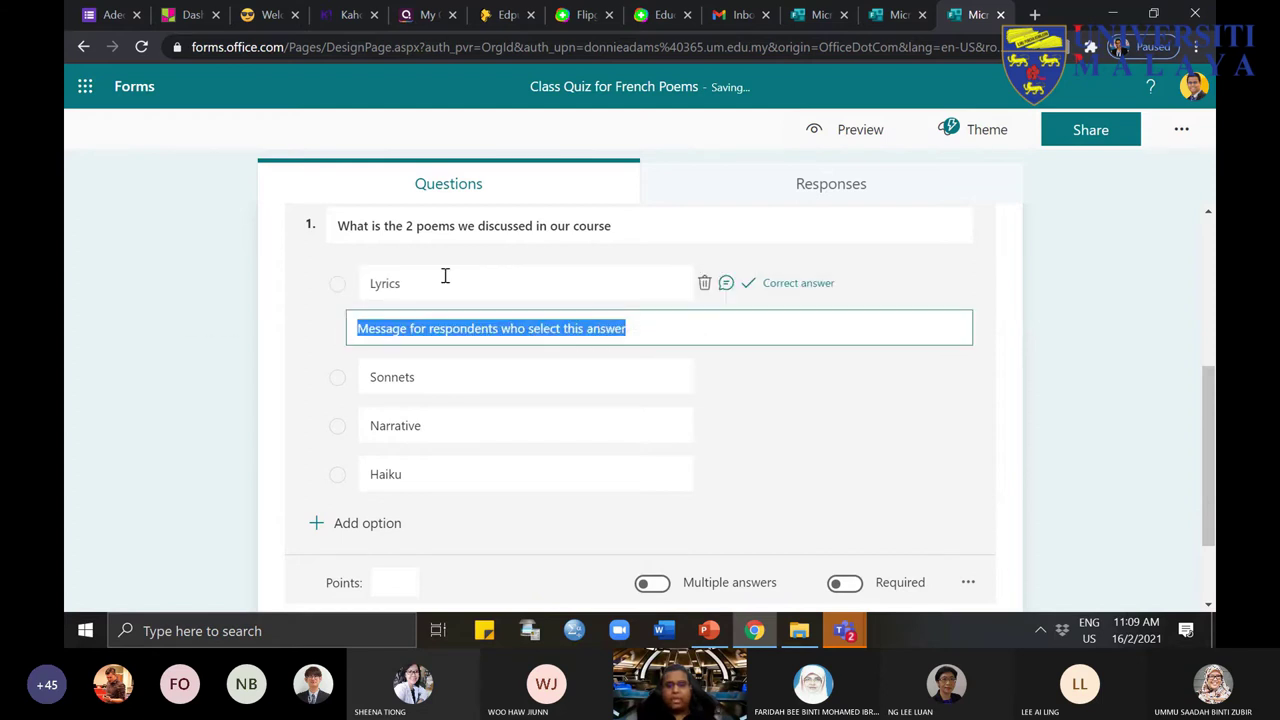
text(Well done!)
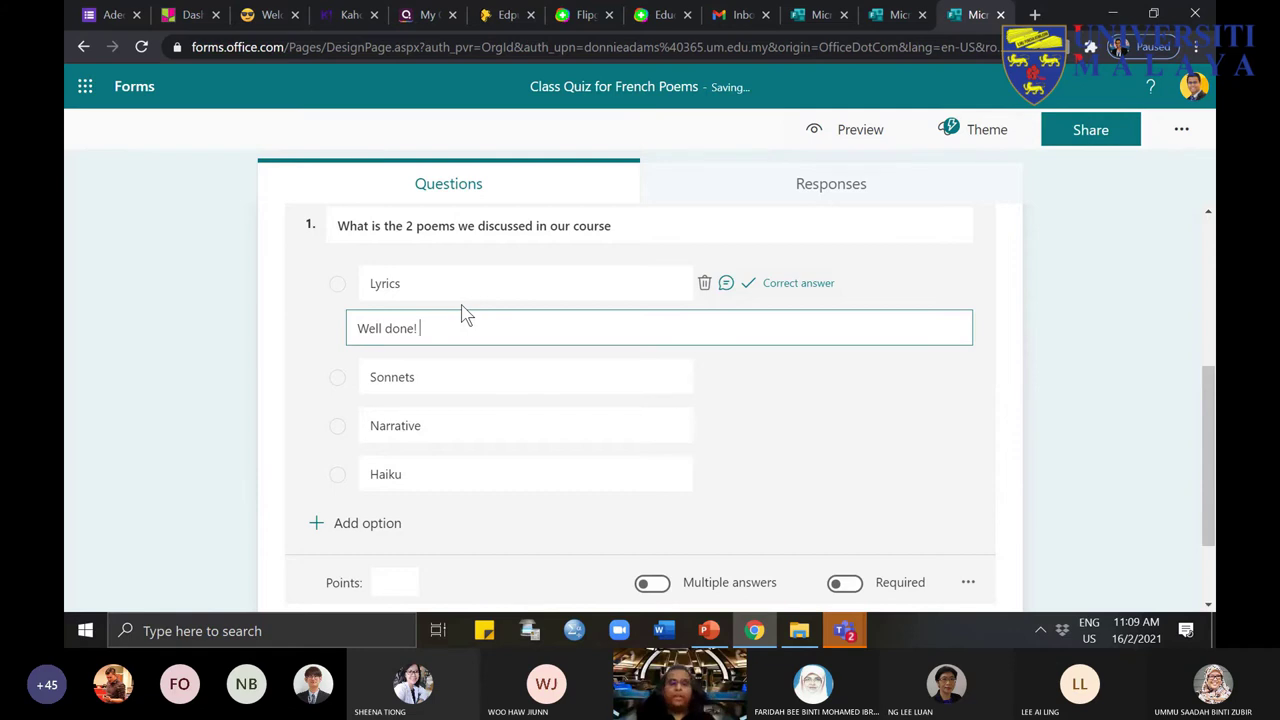
Step: Add the respondent message "Wrong. Please refer to the course outline" to the "Sonnets" option and leave question editing
click(464, 378)
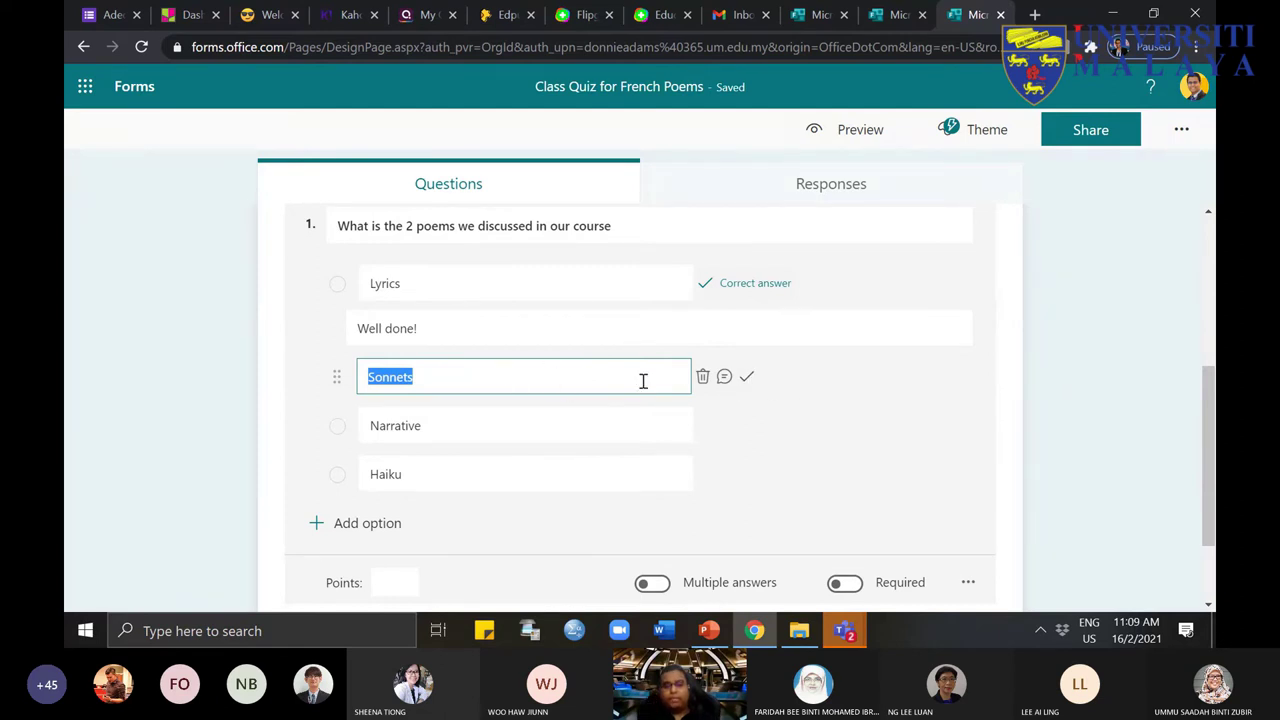
click(724, 377)
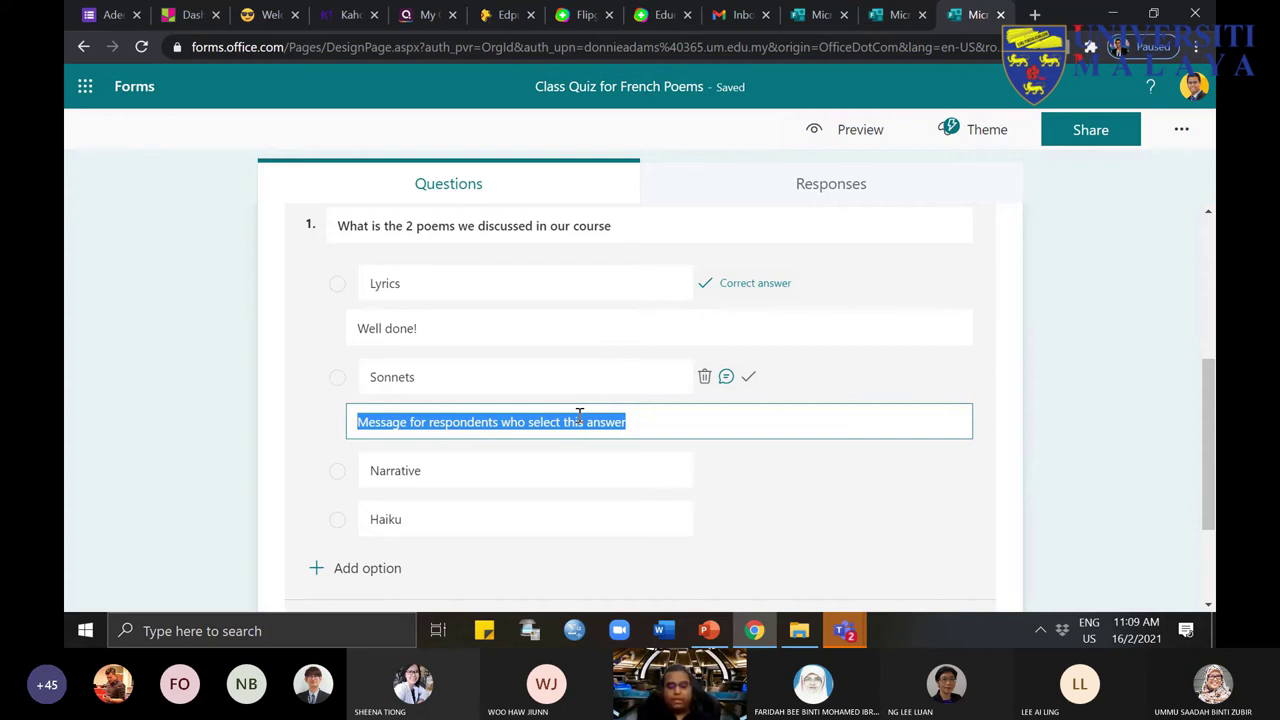
text(N)
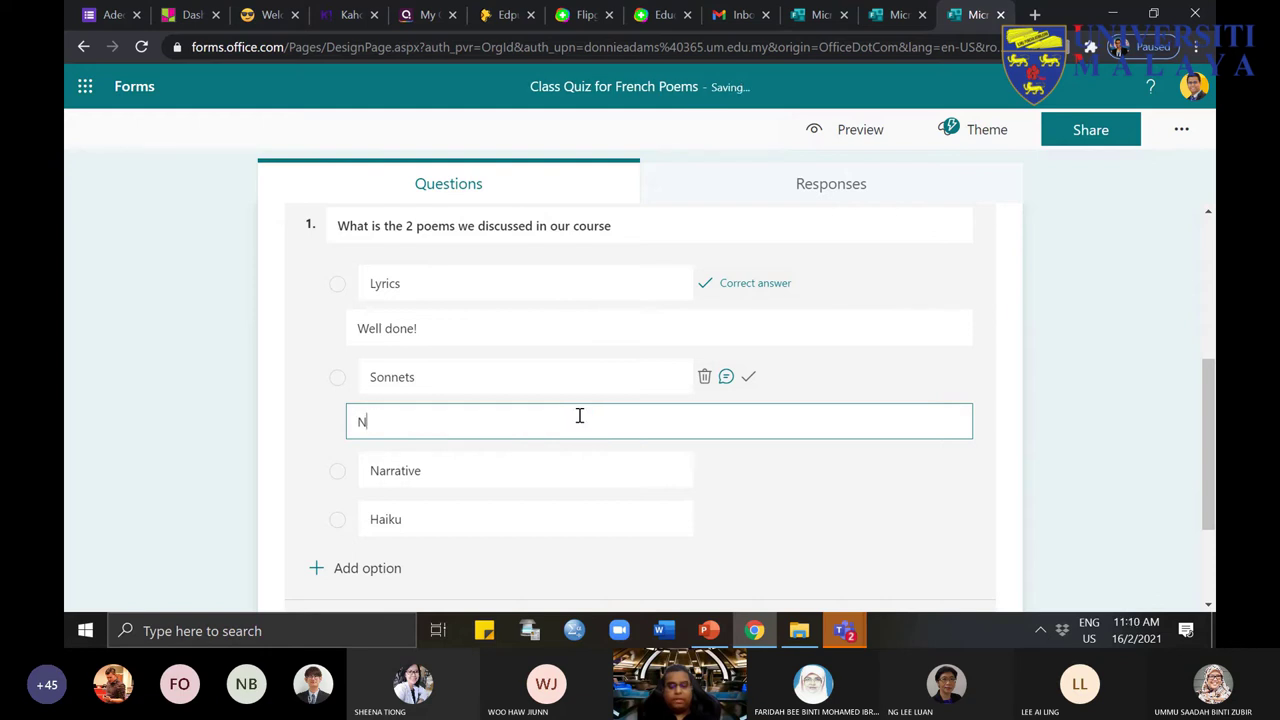
key(BackSpace)
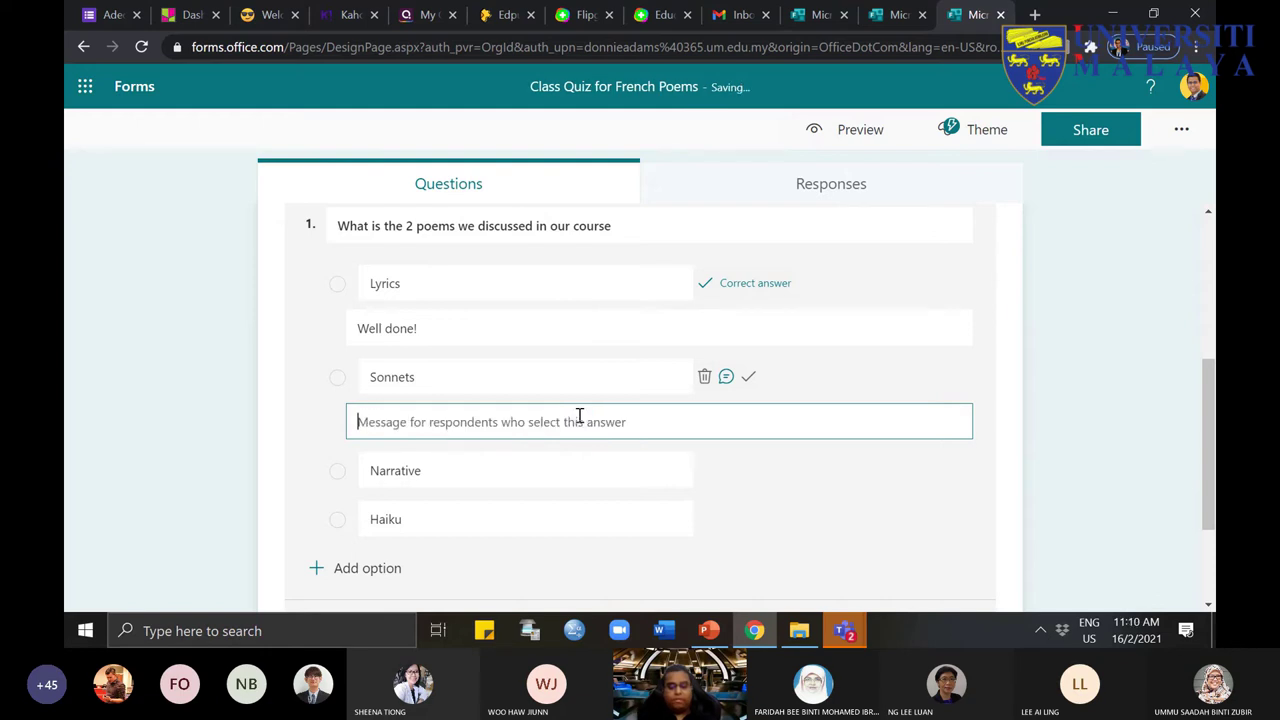
text(Wro)
key(BackSpace)
key(BackSpace)
text(Ple)
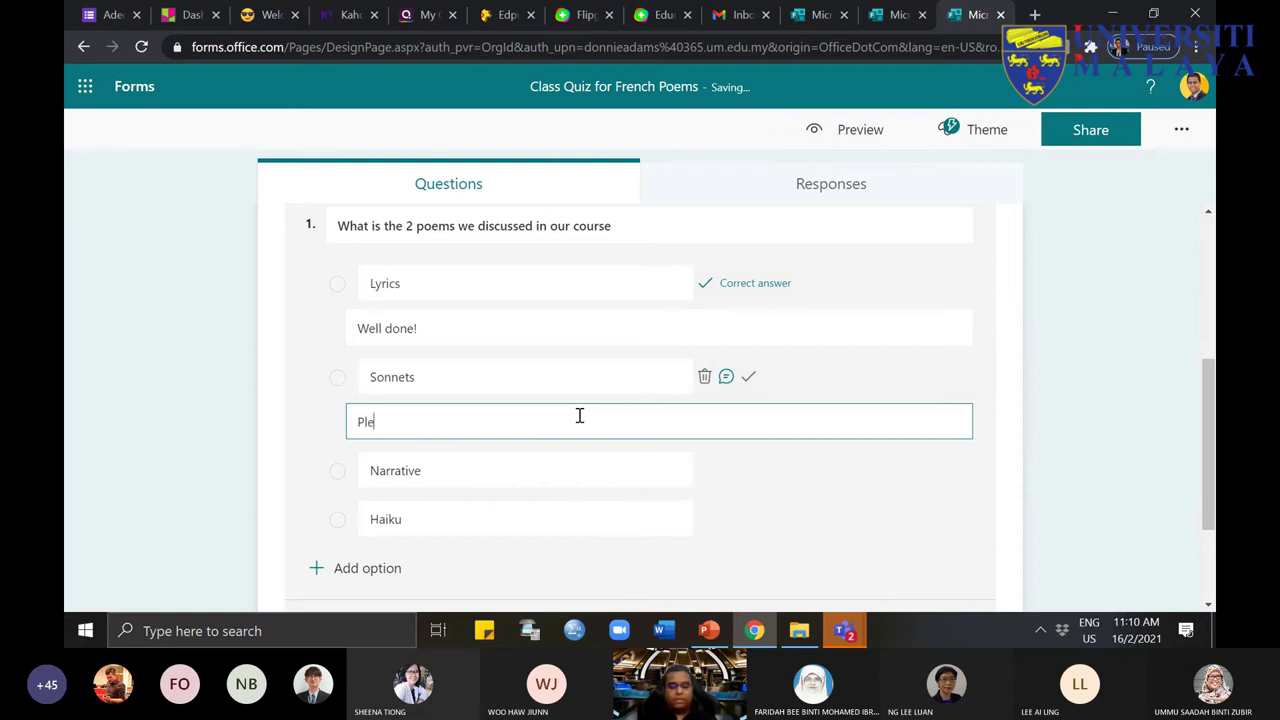
text(ase tr)
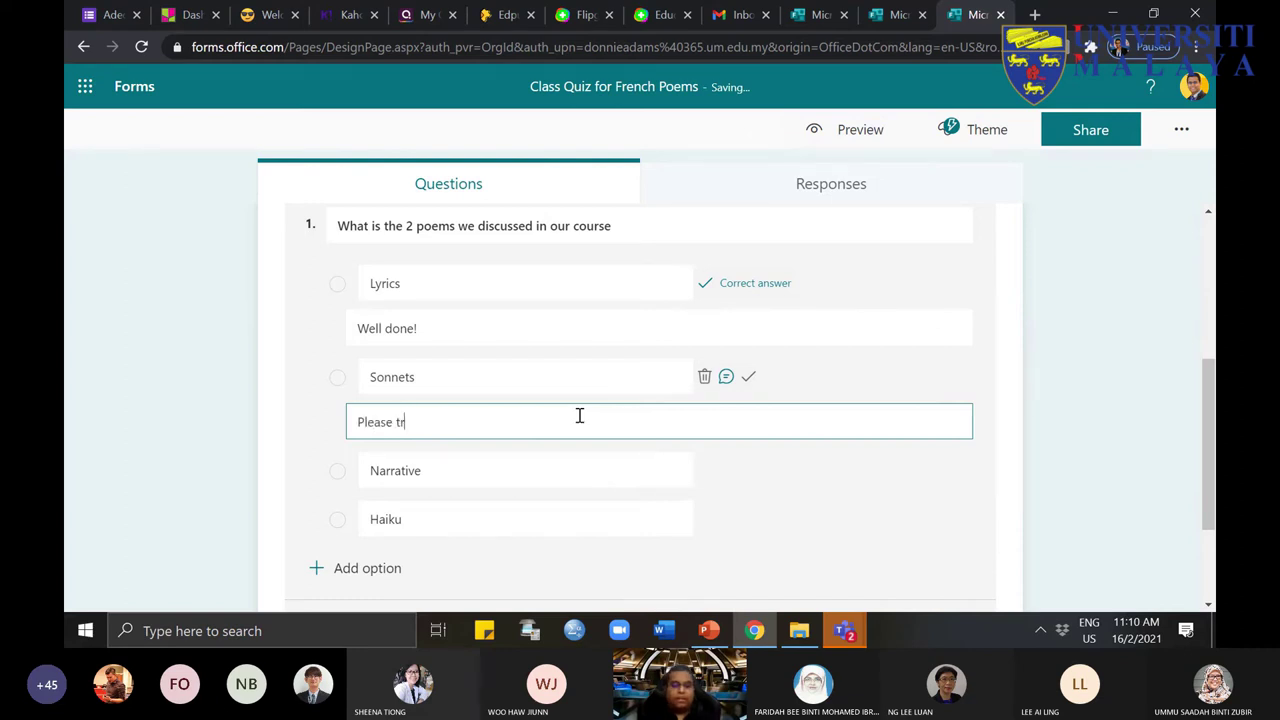
text(yrefer to the course outline)
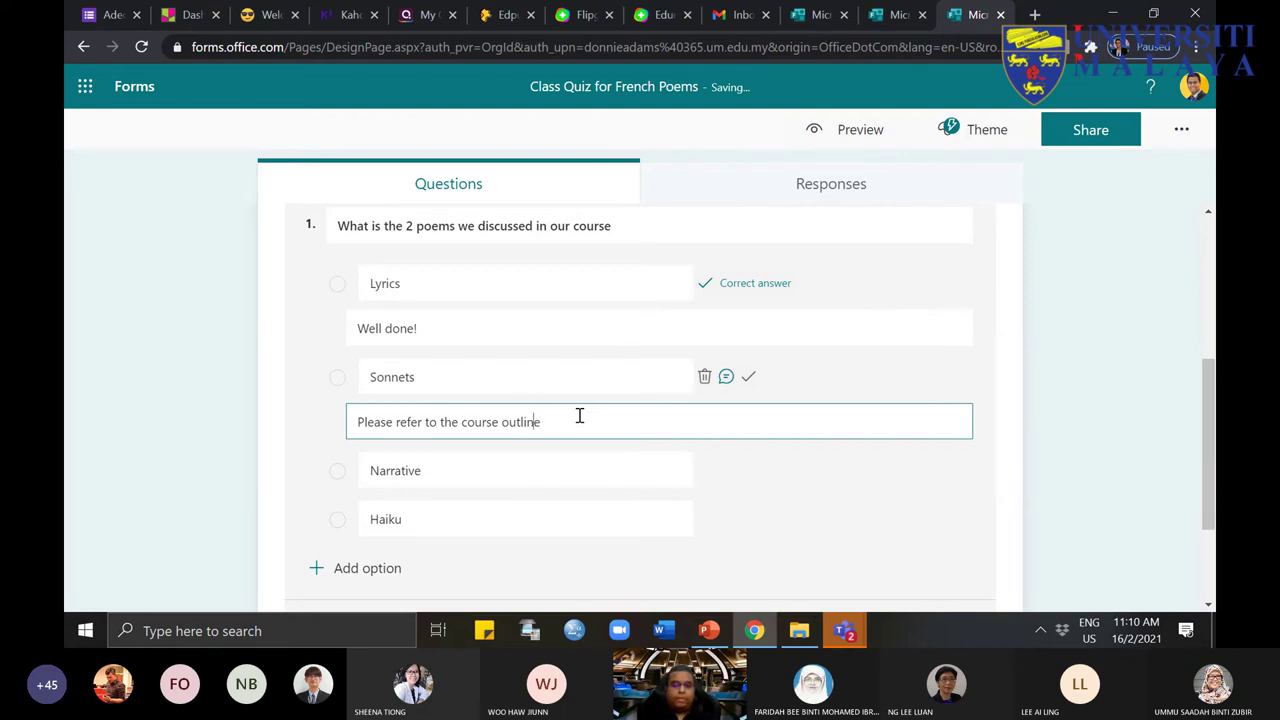
key(Home)
text(Wrong.)
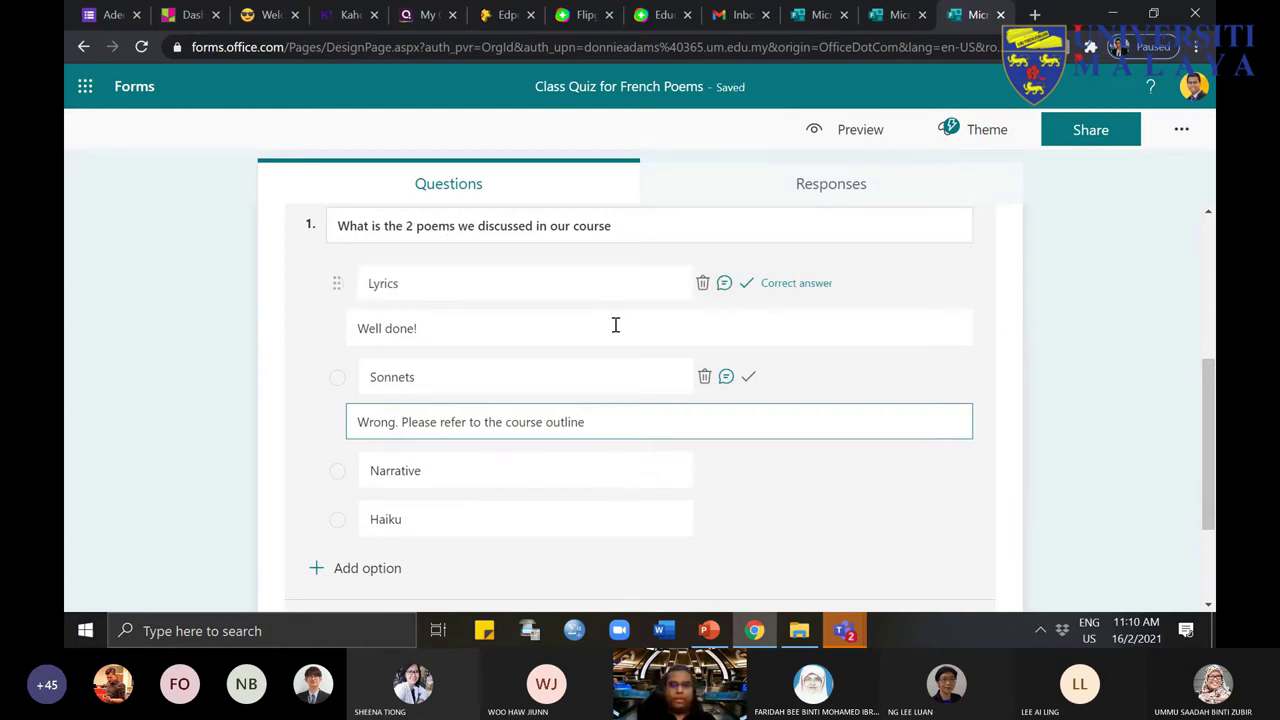
click(530, 481)
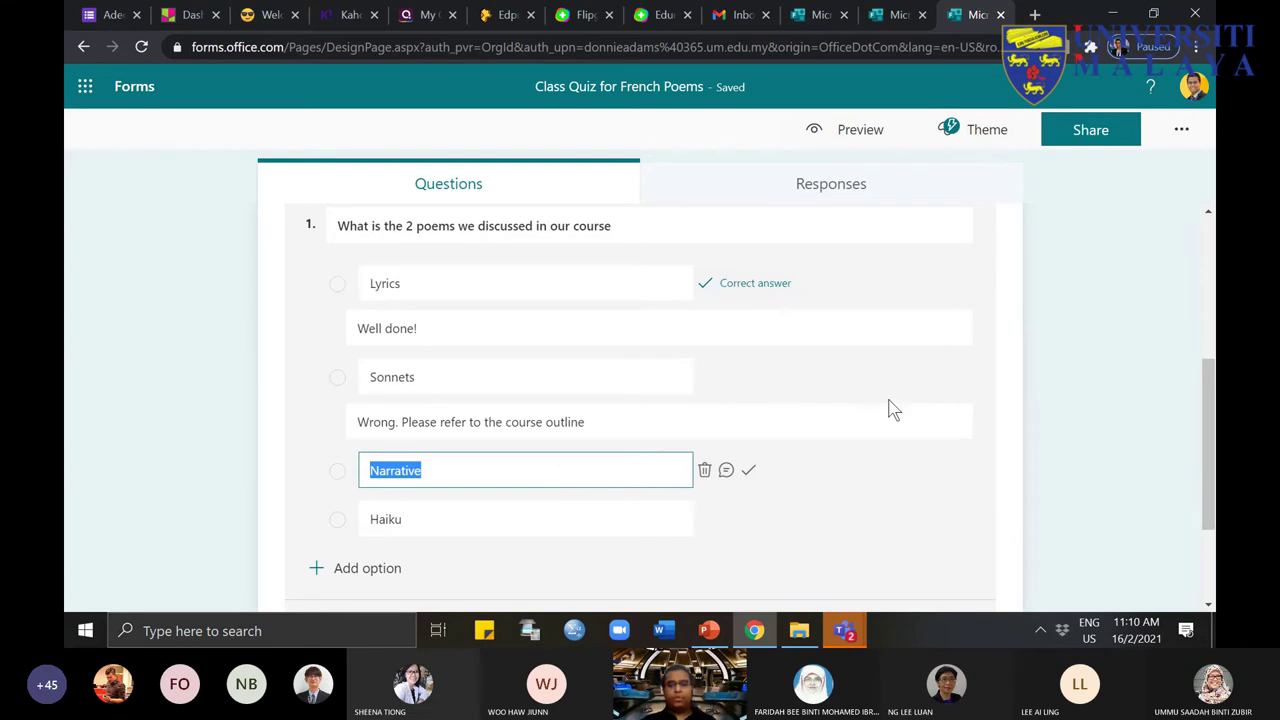
click(1055, 395)
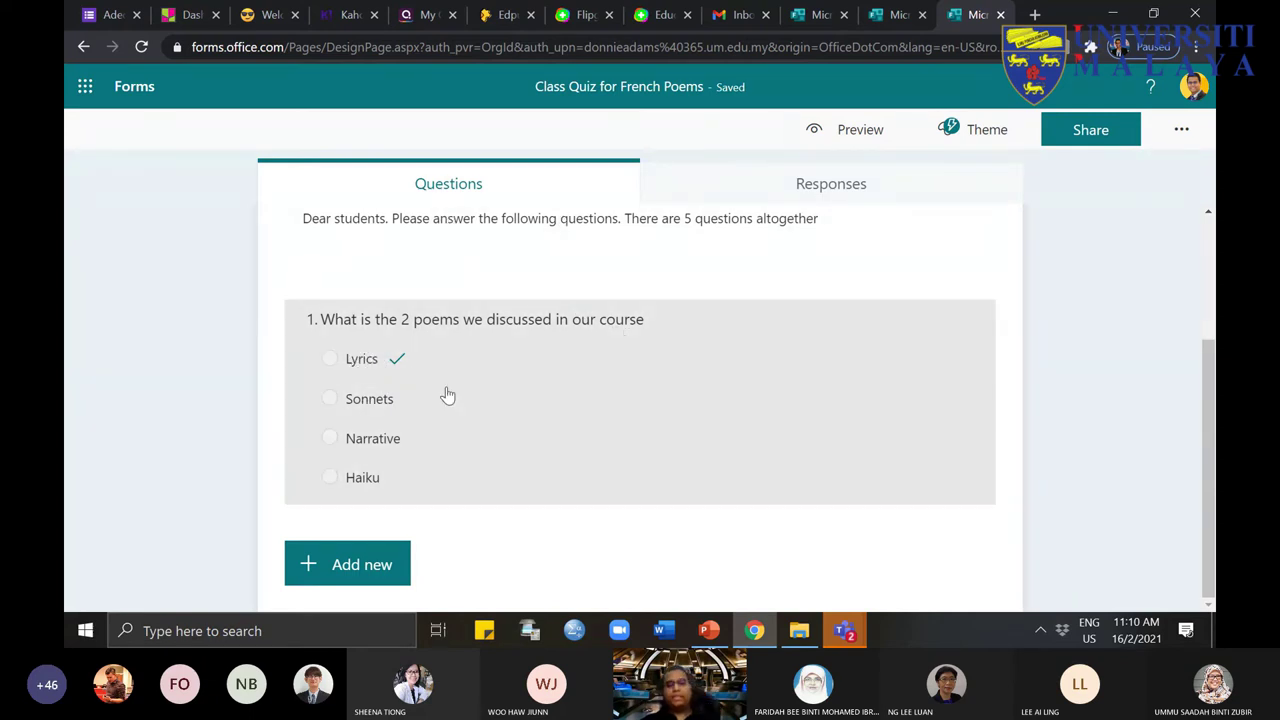
Step: Make question 1 required and set its points to 2
click(463, 368)
scroll(574, 318, down, 2)
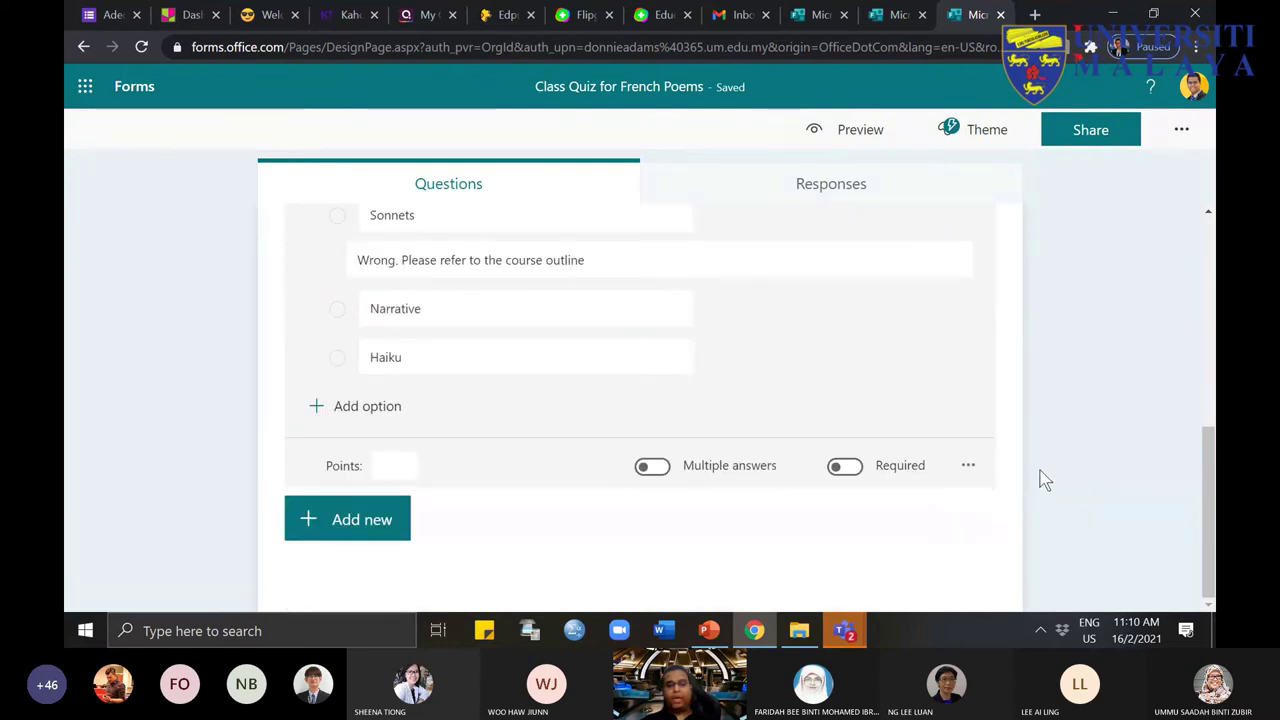
click(845, 467)
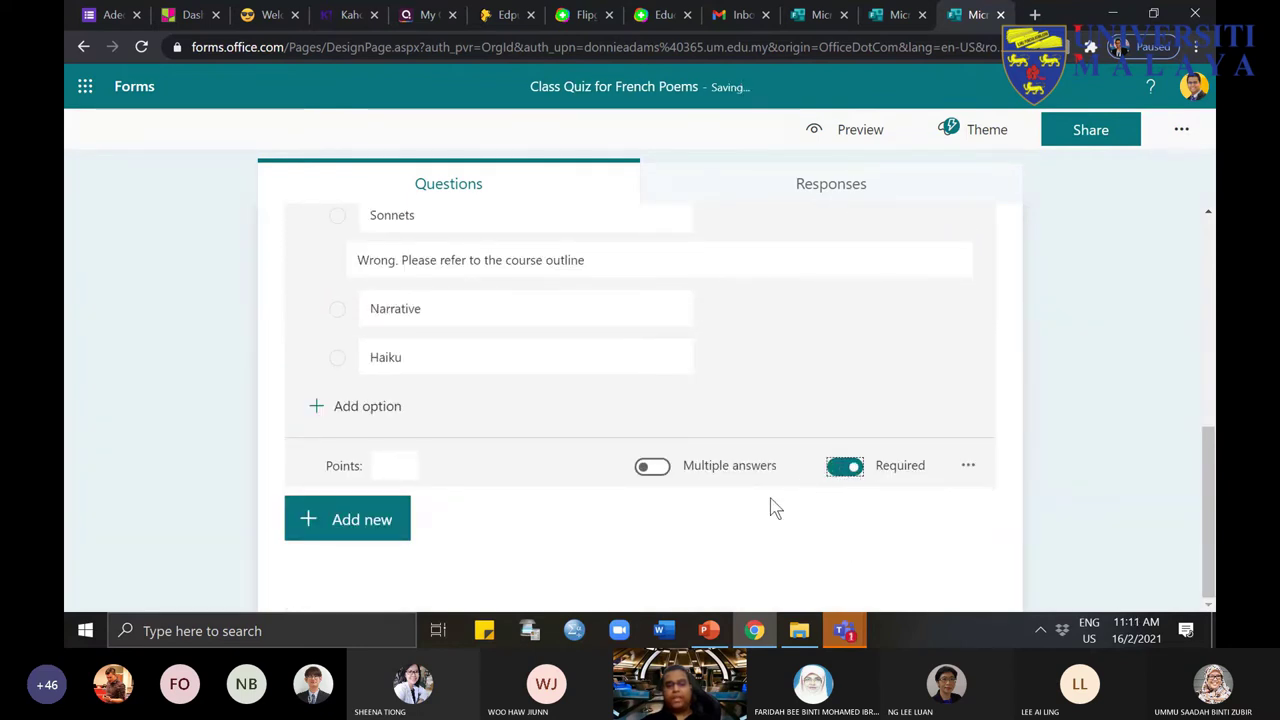
scroll(769, 506, up, 3)
scroll(760, 485, down, 3)
scroll(737, 477, up, 2)
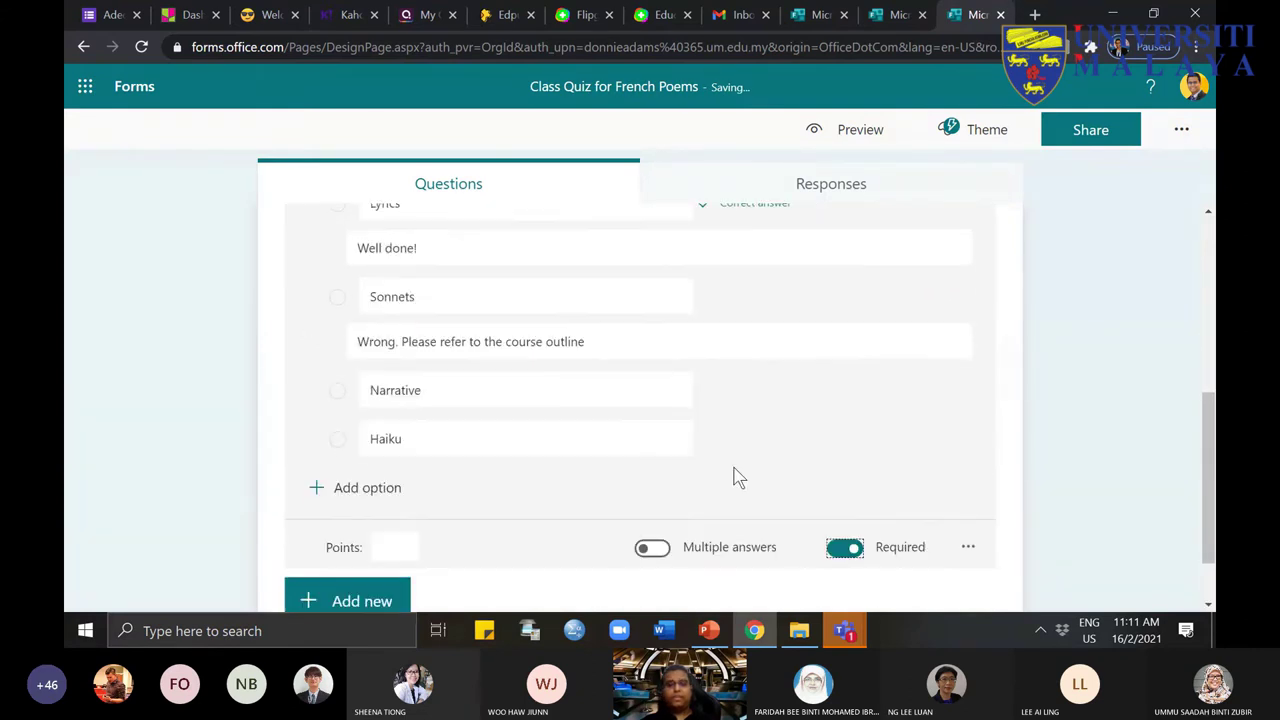
scroll(972, 520, down, 2)
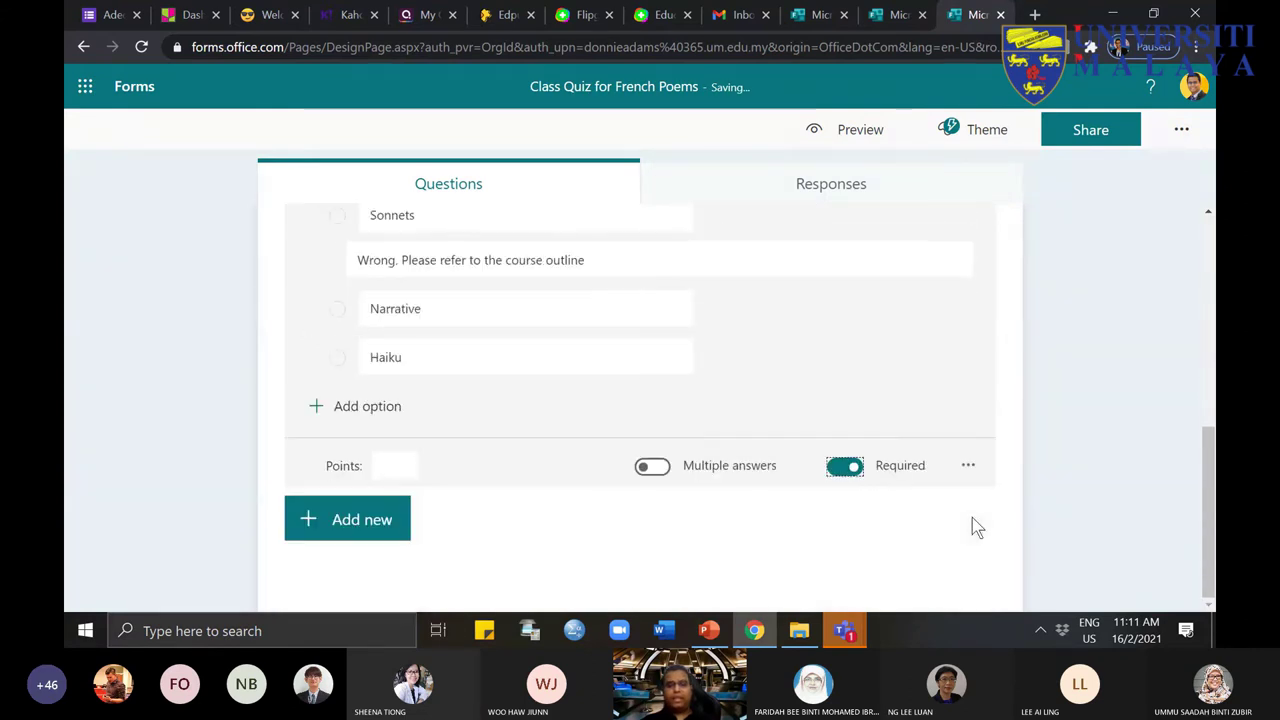
click(390, 468)
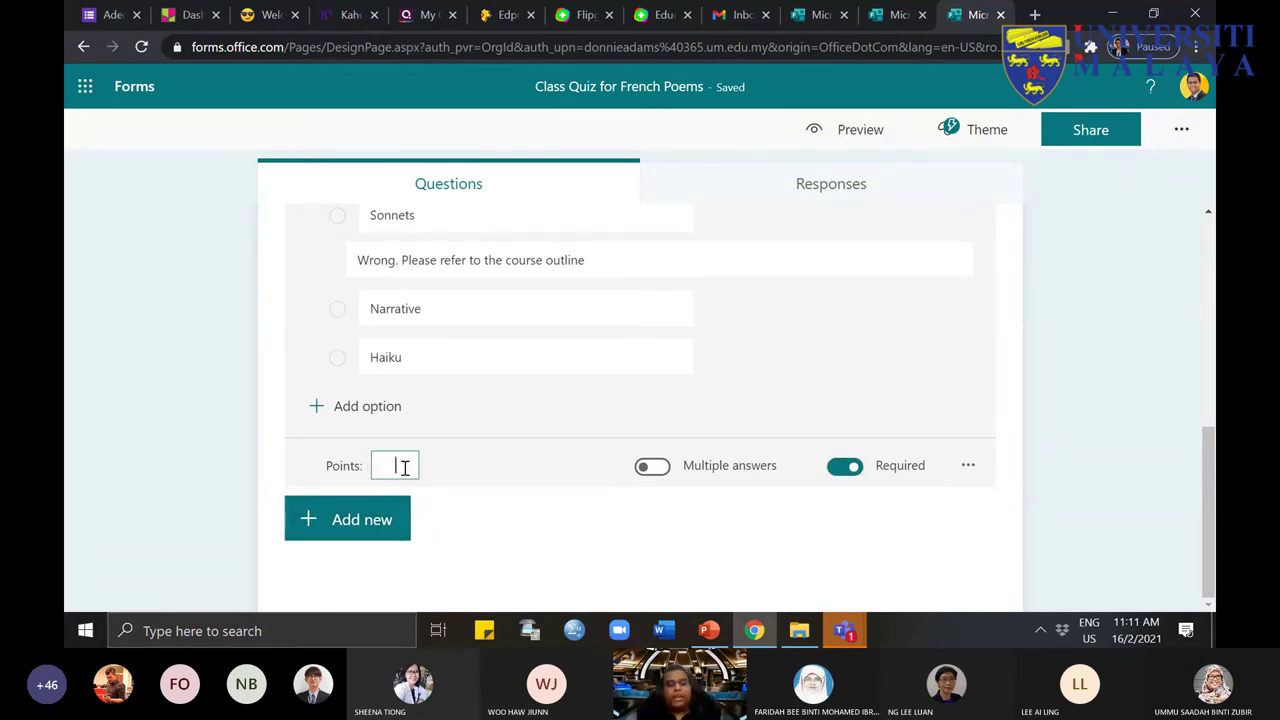
text(2)
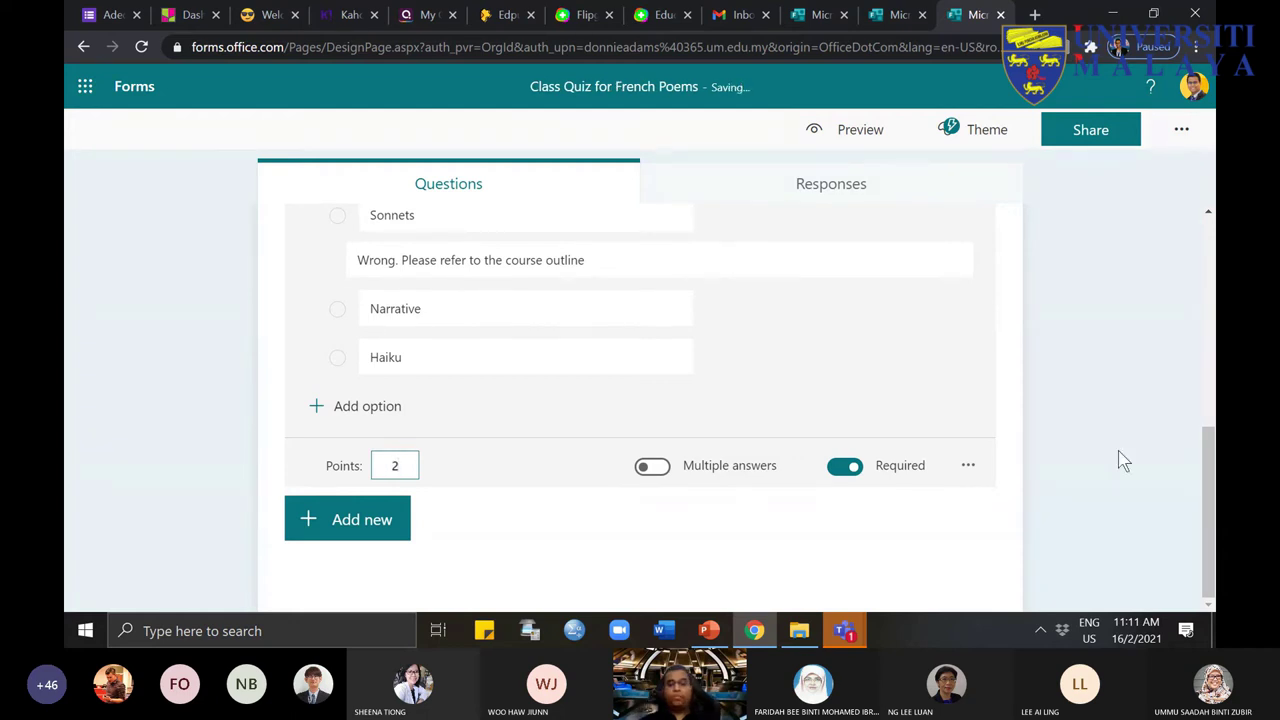
click(1073, 459)
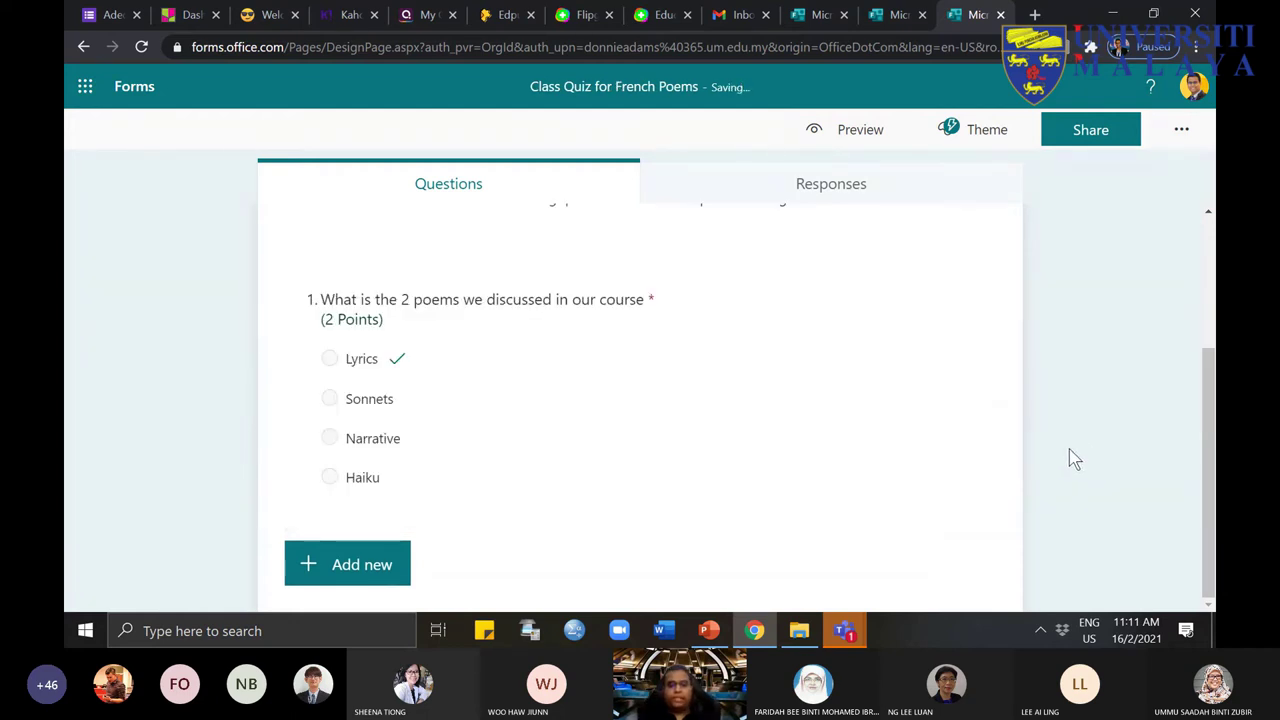
click(440, 366)
scroll(646, 437, down, 2)
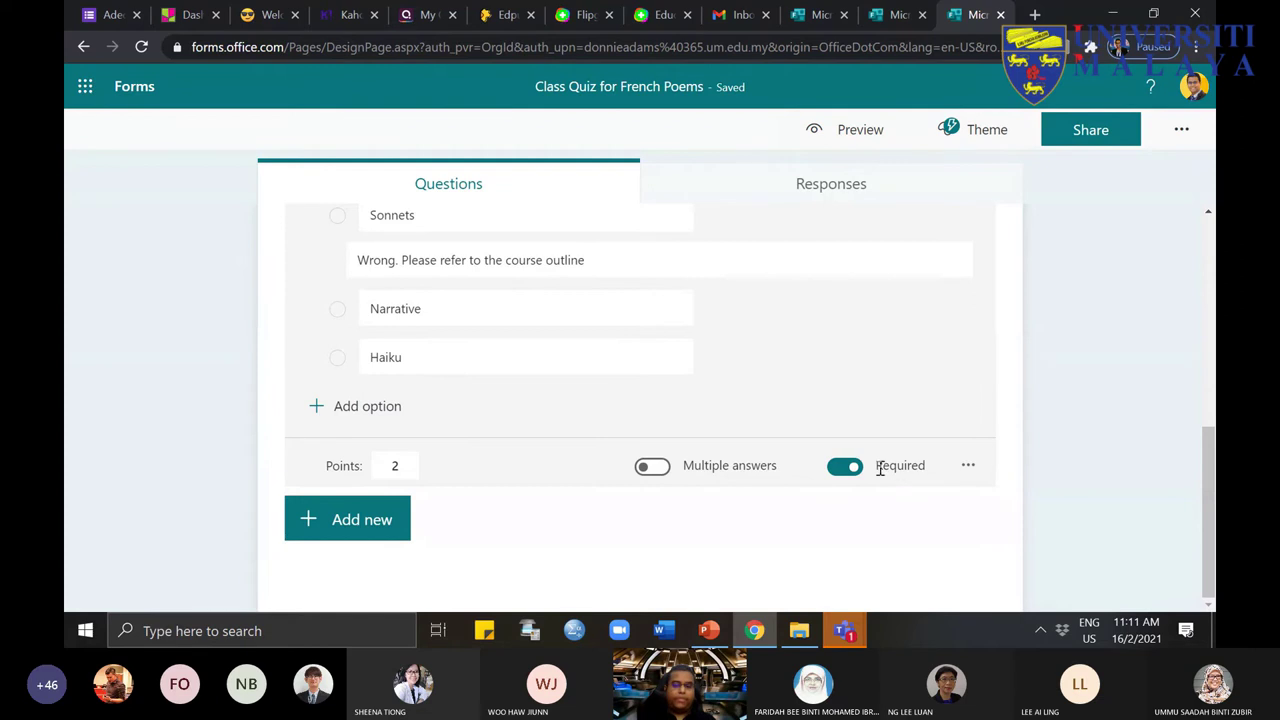
scroll(477, 507, up, 1)
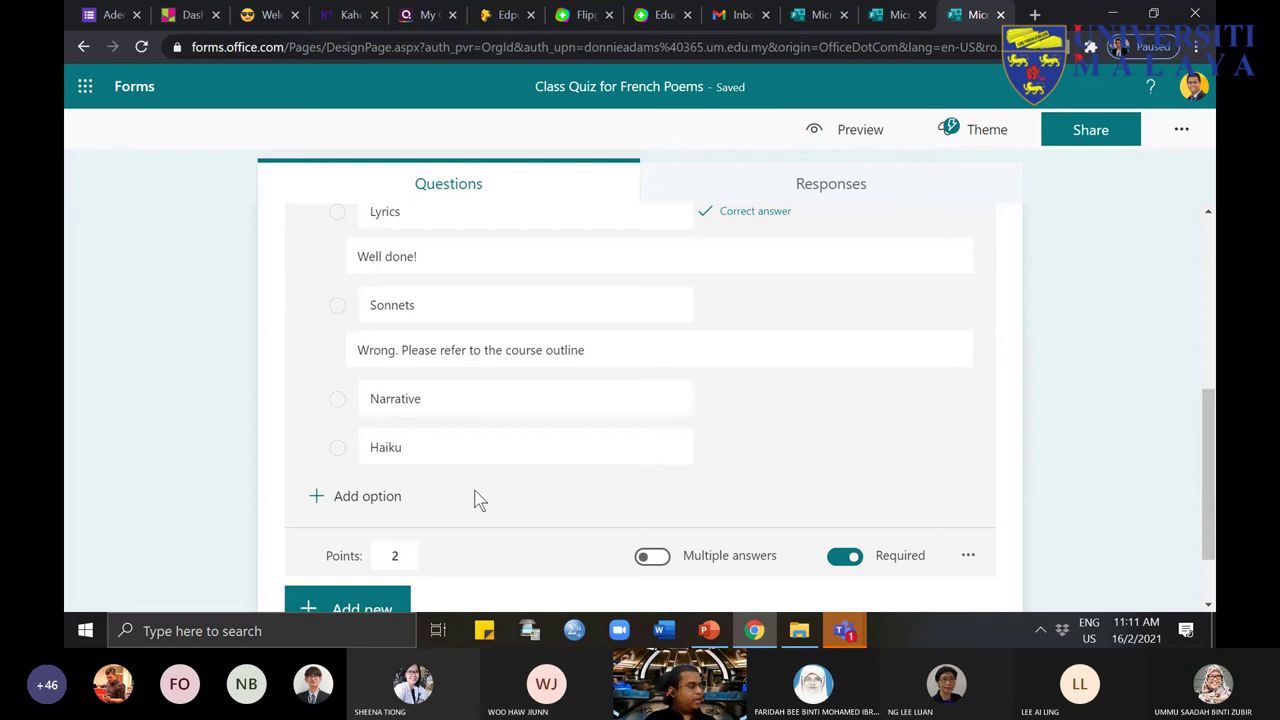
scroll(470, 499, down, 1)
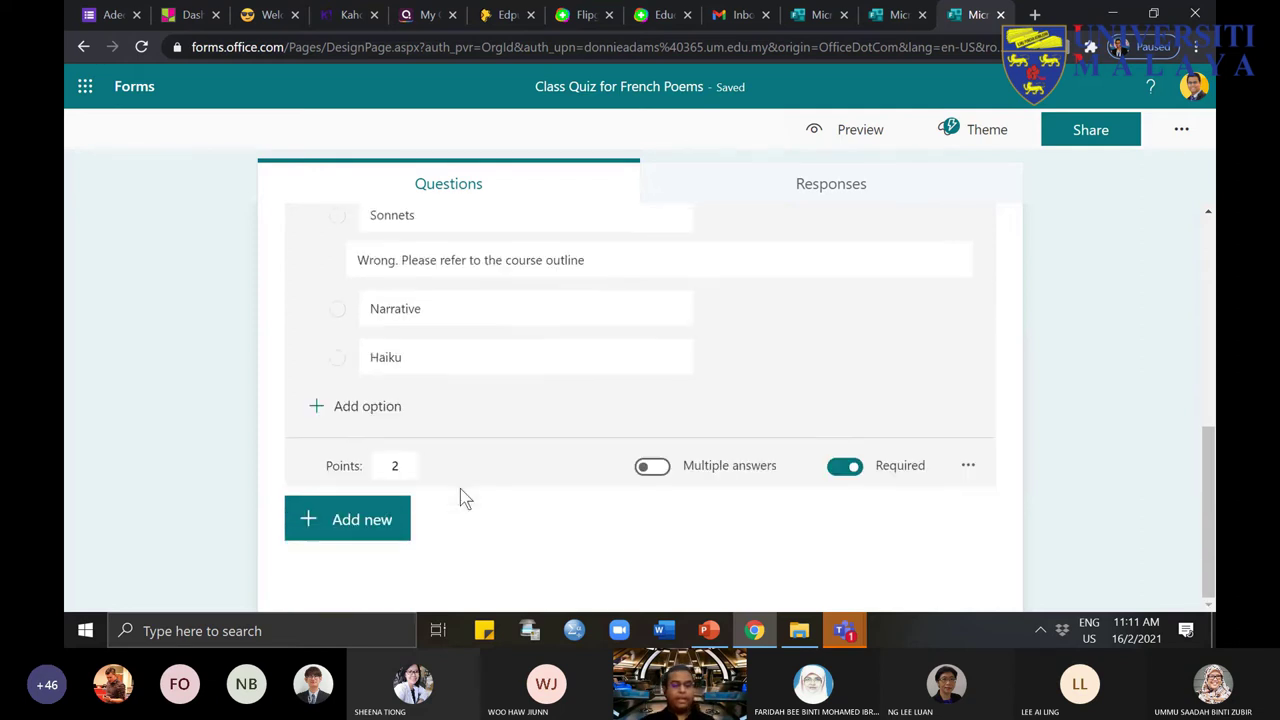
click(370, 519)
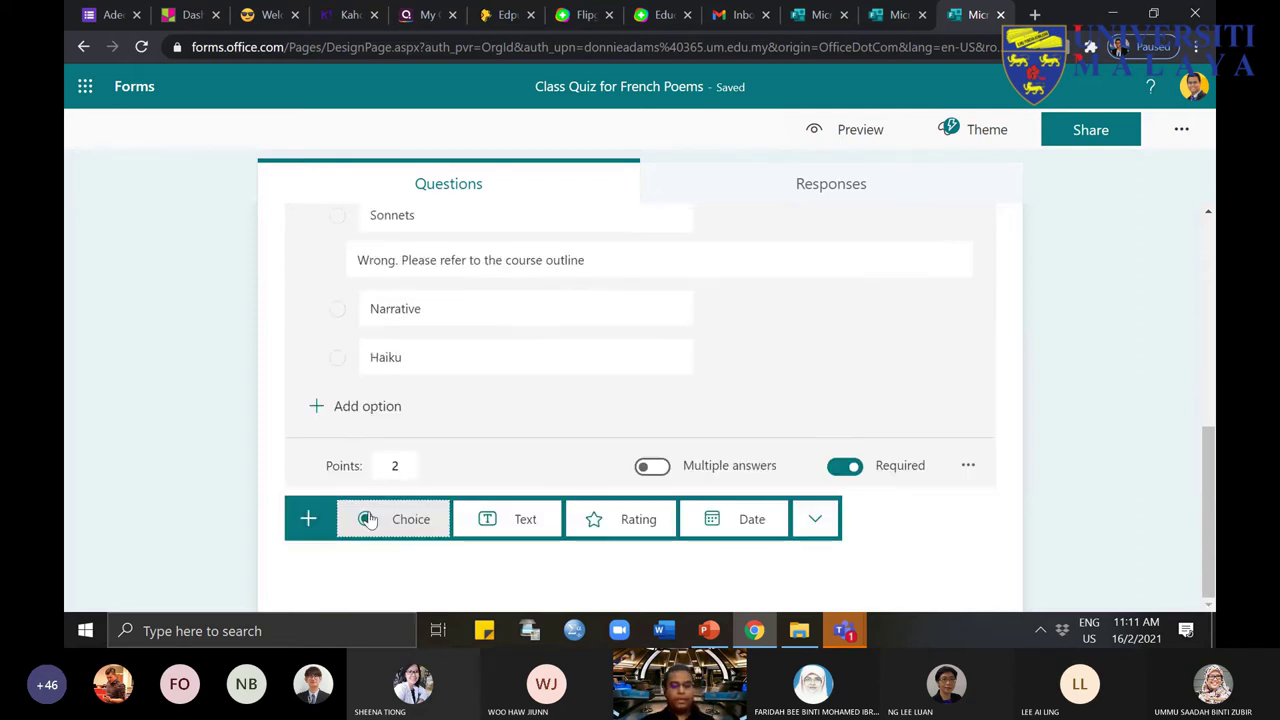
click(815, 519)
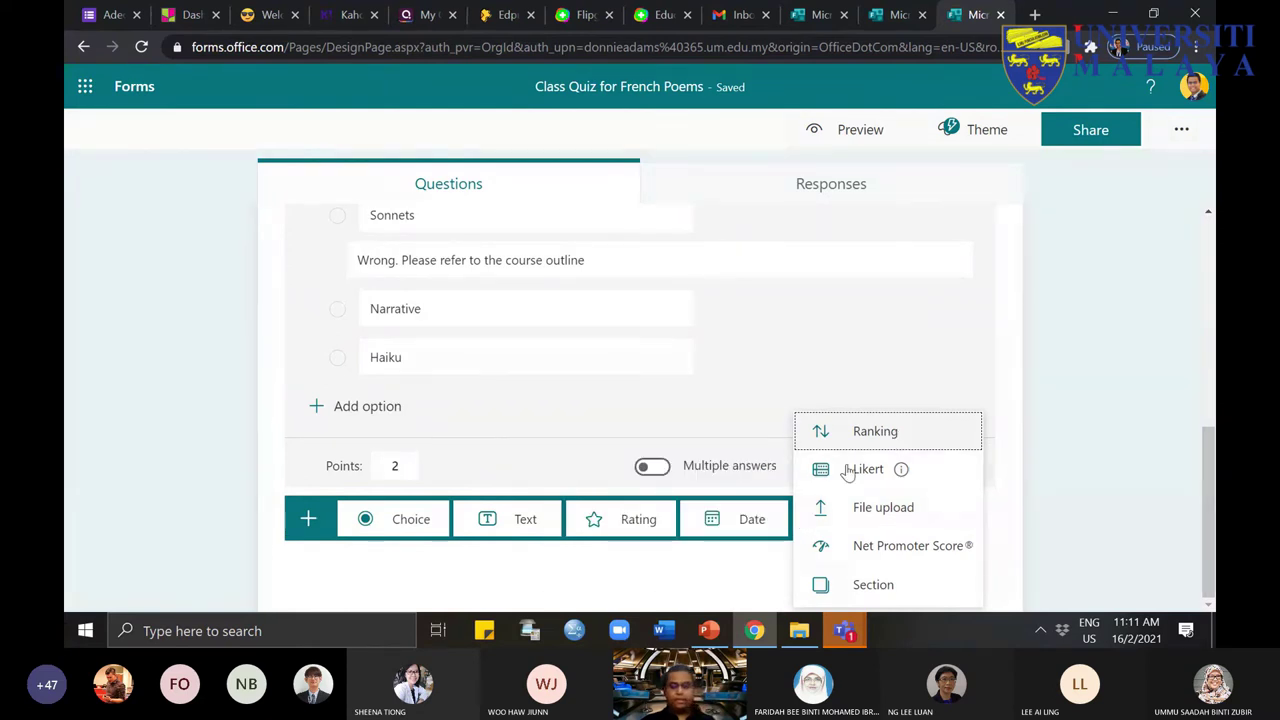
click(1071, 517)
Step: Add a Ranking question to the quiz after question 1
click(373, 561)
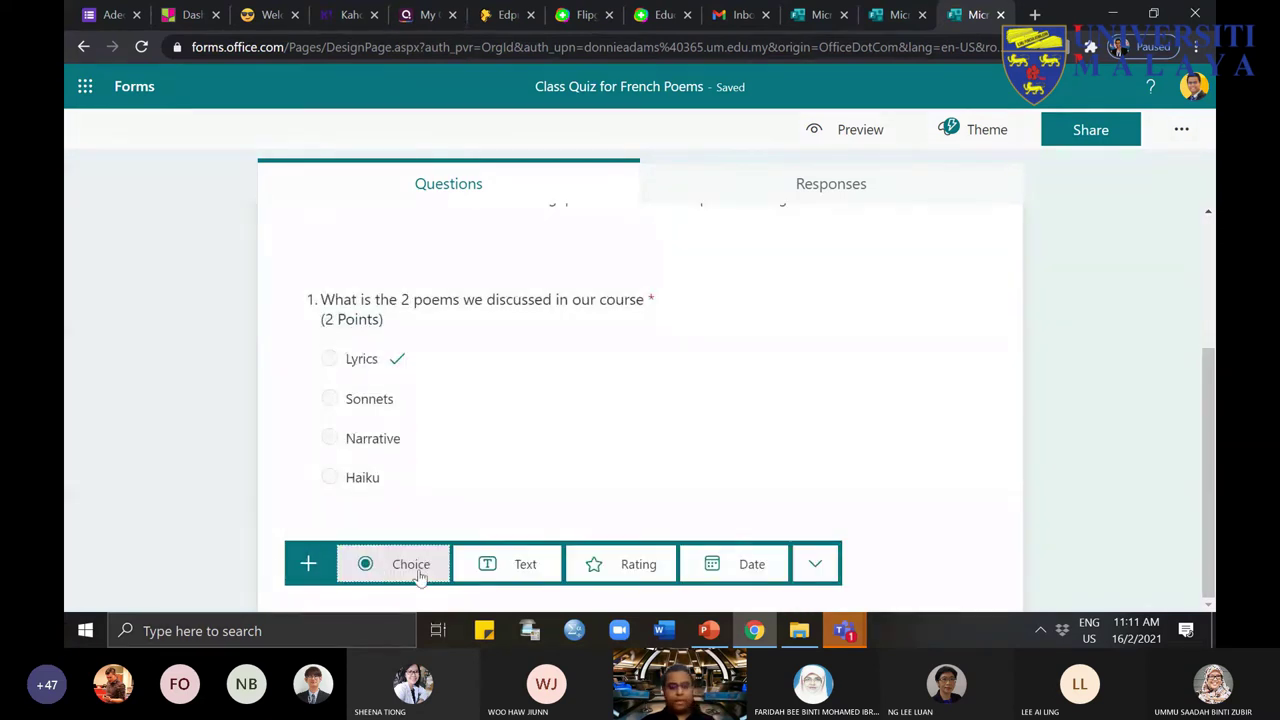
click(820, 566)
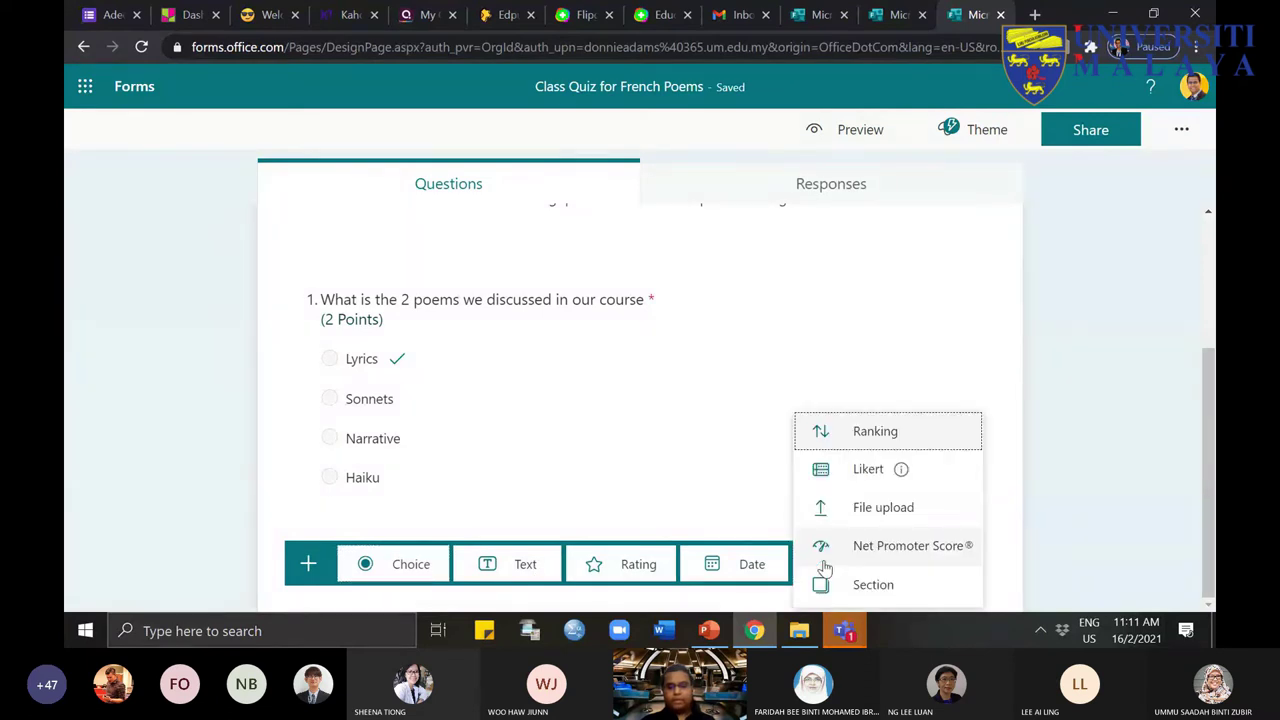
click(875, 432)
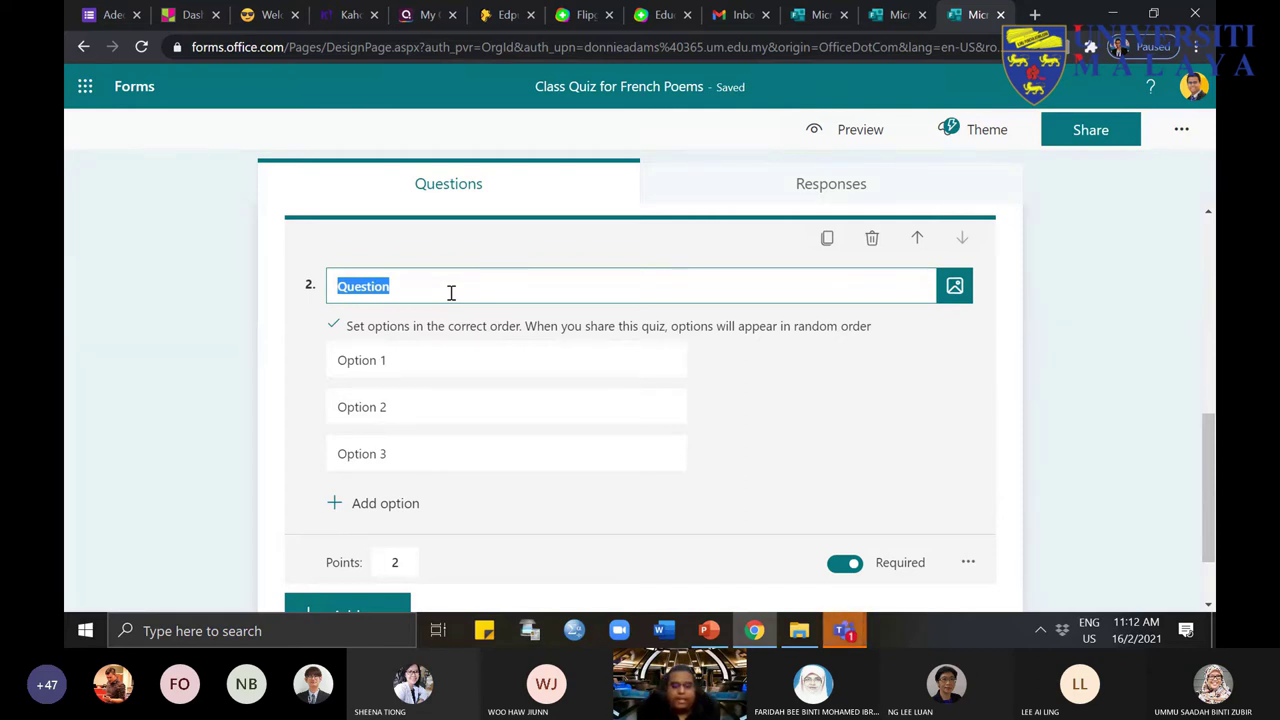
text(Ple)
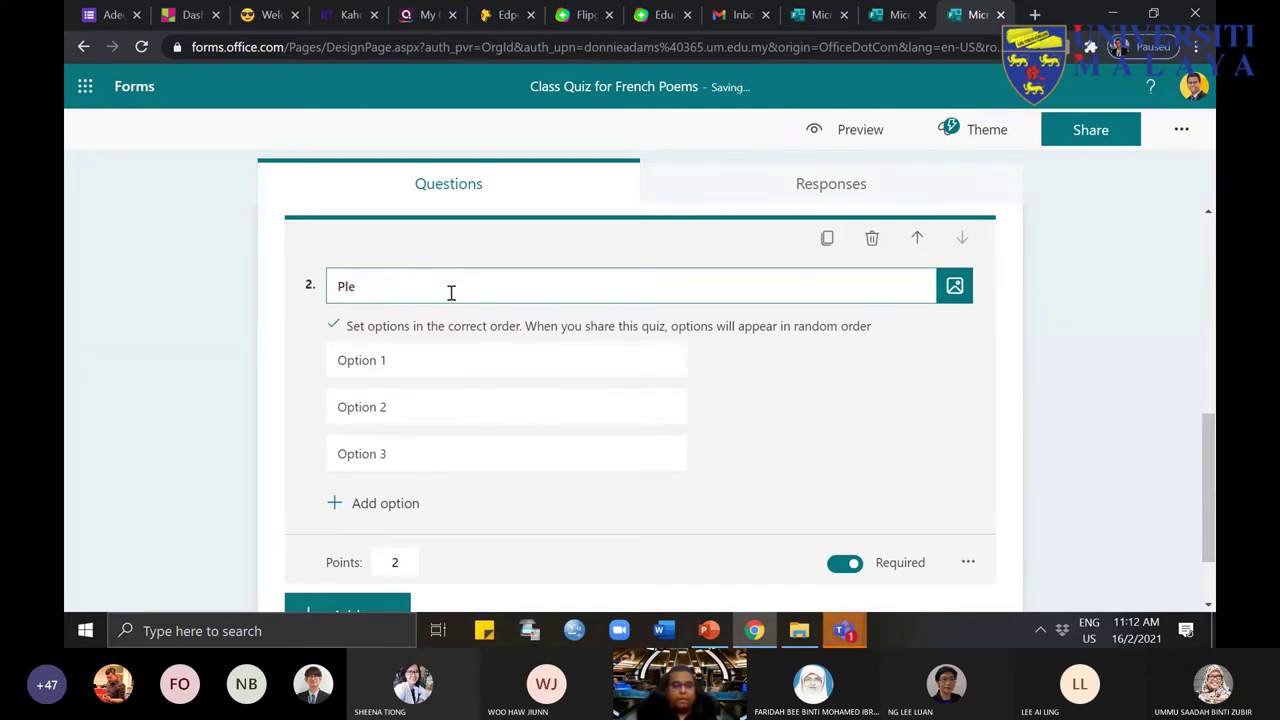
text(ase)
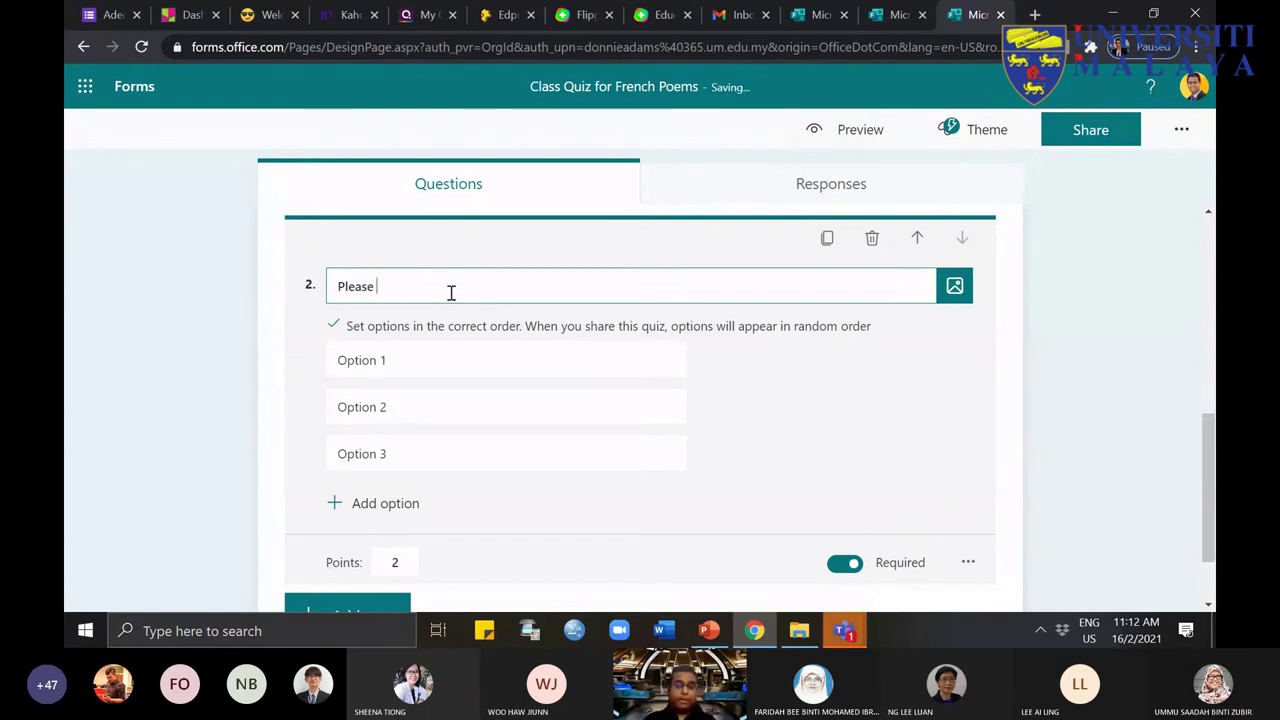
key(BackSpace)
key(BackSpace)
key(BackSpace)
key(BackSpace)
key(BackSpace)
key(BackSpace)
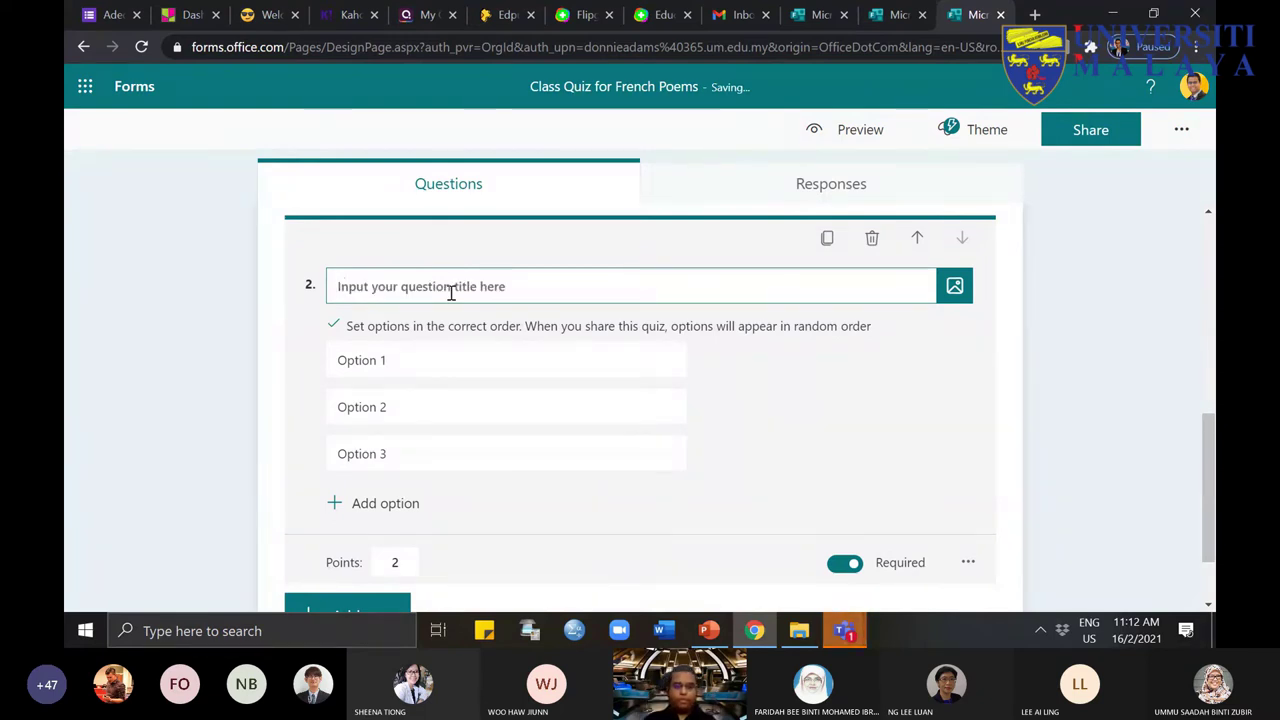
text(Which of the fol)
text(lwing)
key(BackSpace)
key(BackSpace)
text(owing are)
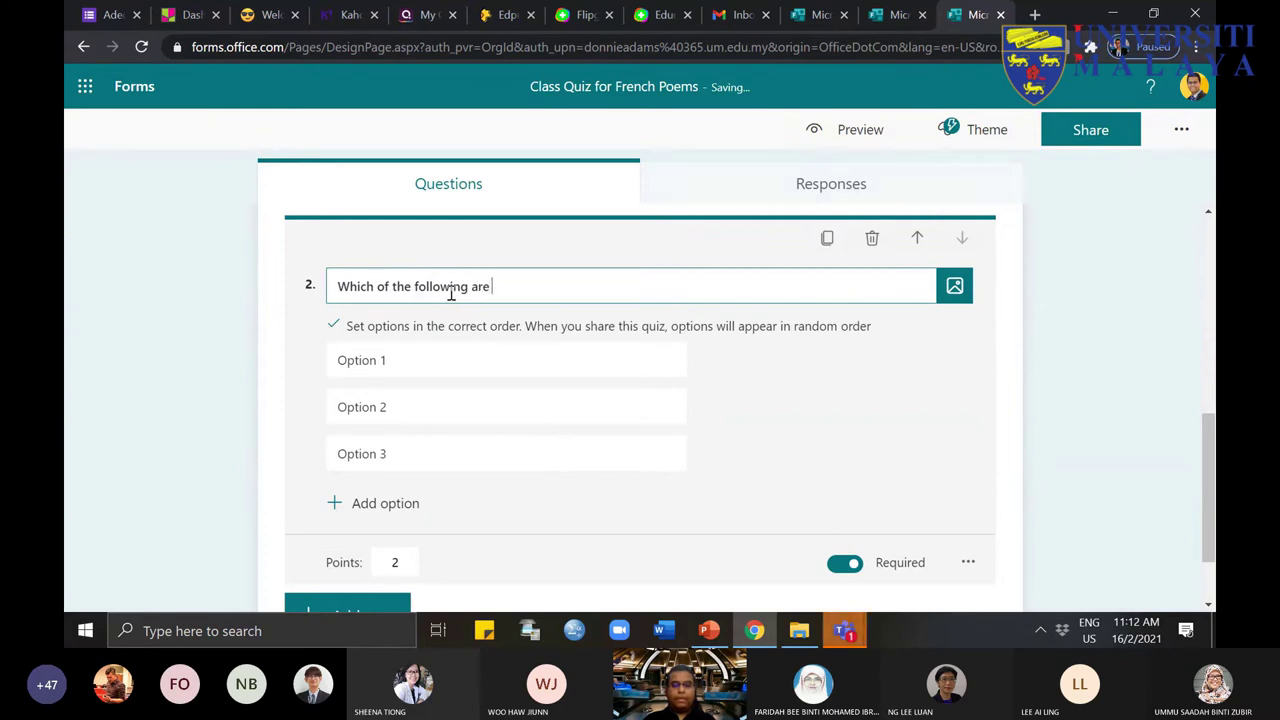
key(BackSpace)
key(BackSpace)
key(BackSpace)
key(BackSpace)
key(BackSpace)
key(BackSpace)
key(BackSpace)
key(BackSpace)
key(BackSpace)
key(BackSpace)
key(BackSpace)
key(BackSpace)
key(BackSpace)
key(BackSpace)
key(BackSpace)
key(BackSpace)
key(BackSpace)
key(BackSpace)
key(BackSpace)
key(BackSpace)
key(BackSpace)
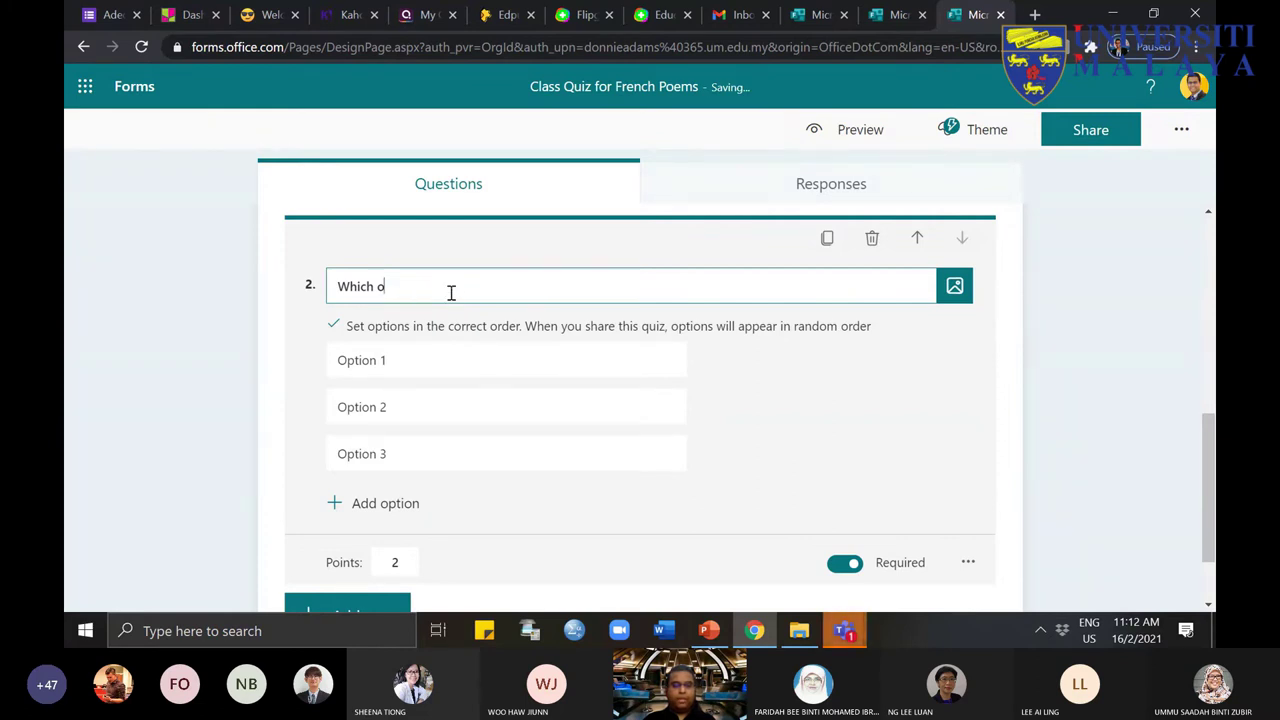
Step: Title question 2 "Rank the following applications according to its popularity", correcting the misspelled words
text(Rank the follwing applications according to i)
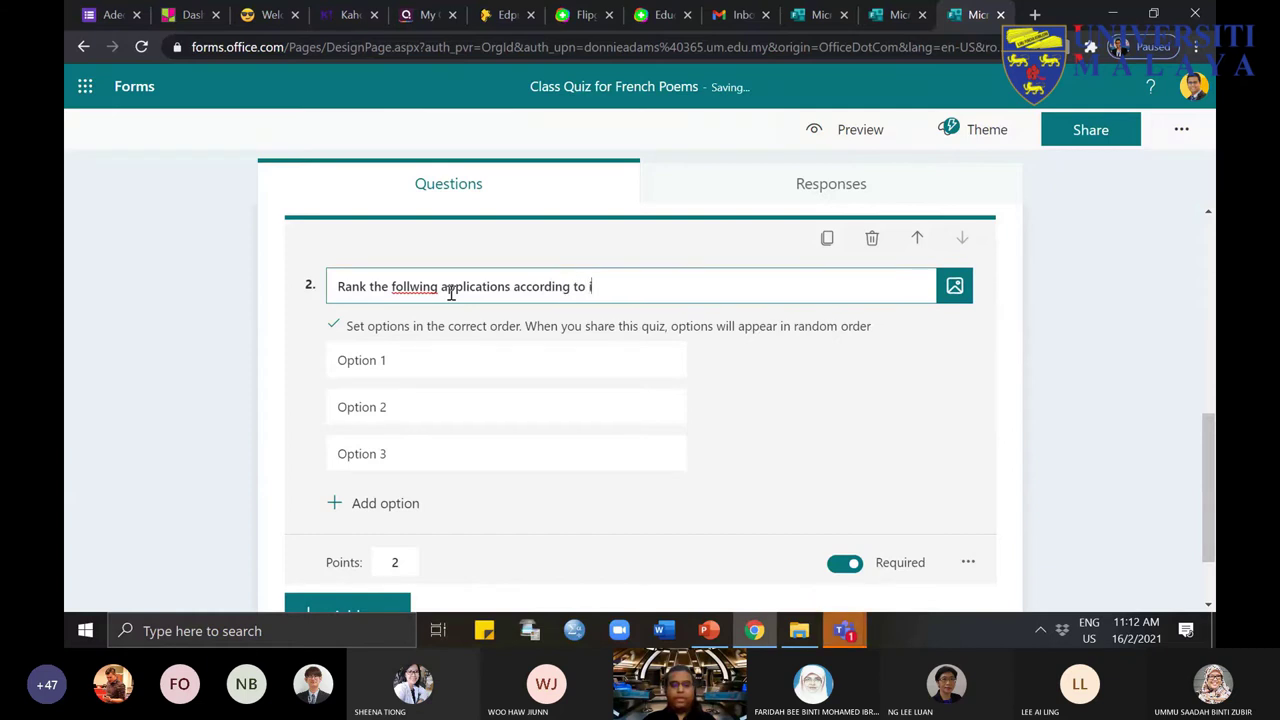
text(ts popularity)
right_click(625, 286)
click(670, 289)
right_click(420, 287)
click(464, 292)
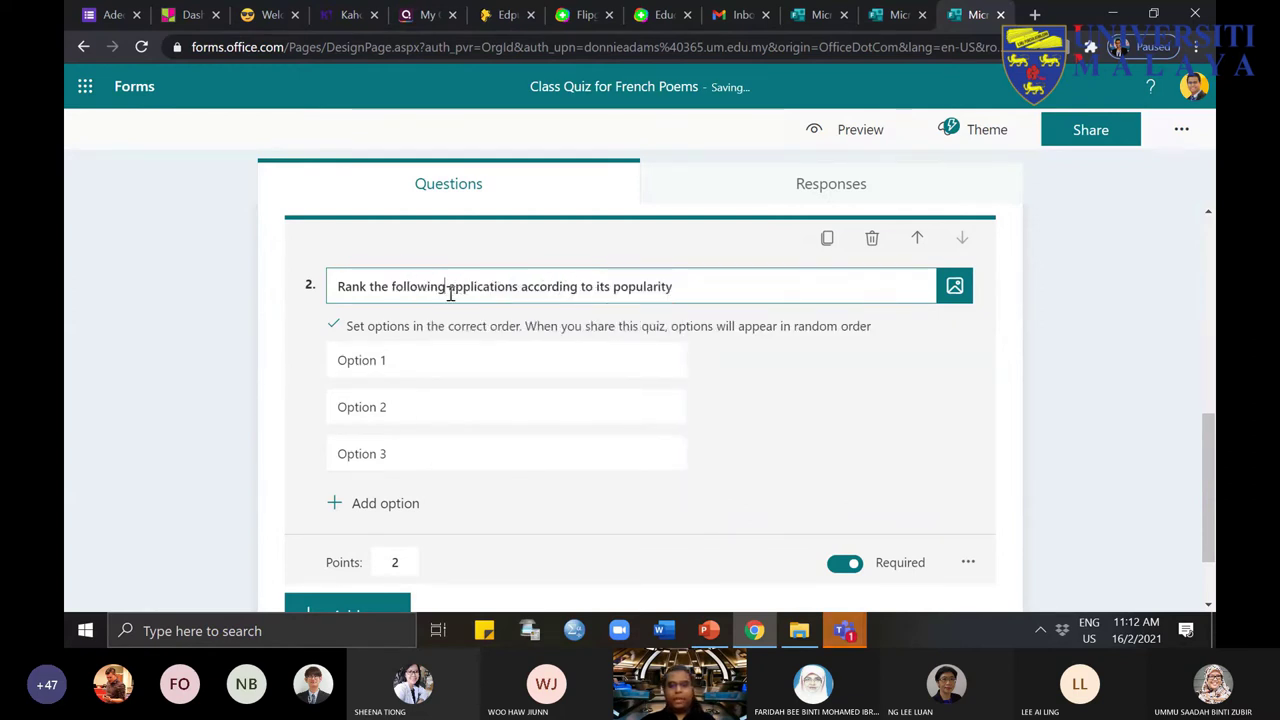
Step: Insert "Microsoft 365" before "applications" in the title of question 2 and correct its spelling
text(Mic)
text(rosfot)
text( 365)
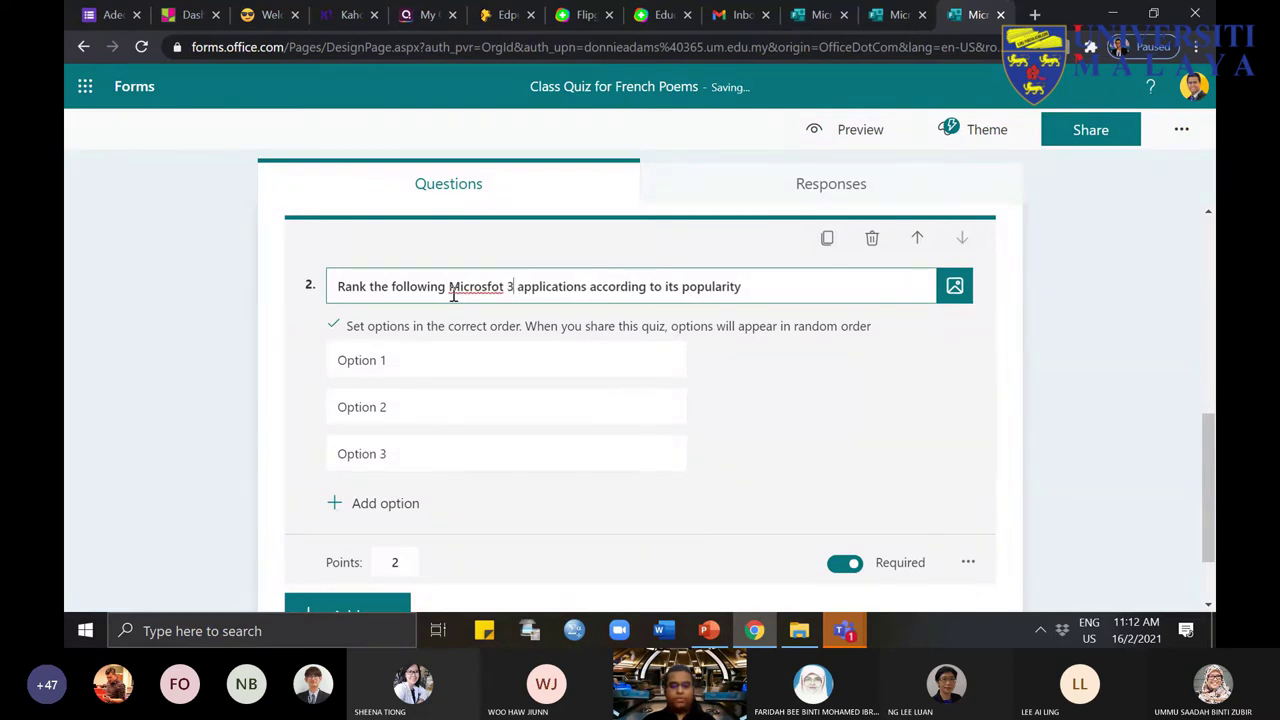
right_click(480, 286)
click(525, 295)
Step: Fill the three ranking options of question 2 with "Teams", "Sway" and "Forms", in that order
click(427, 367)
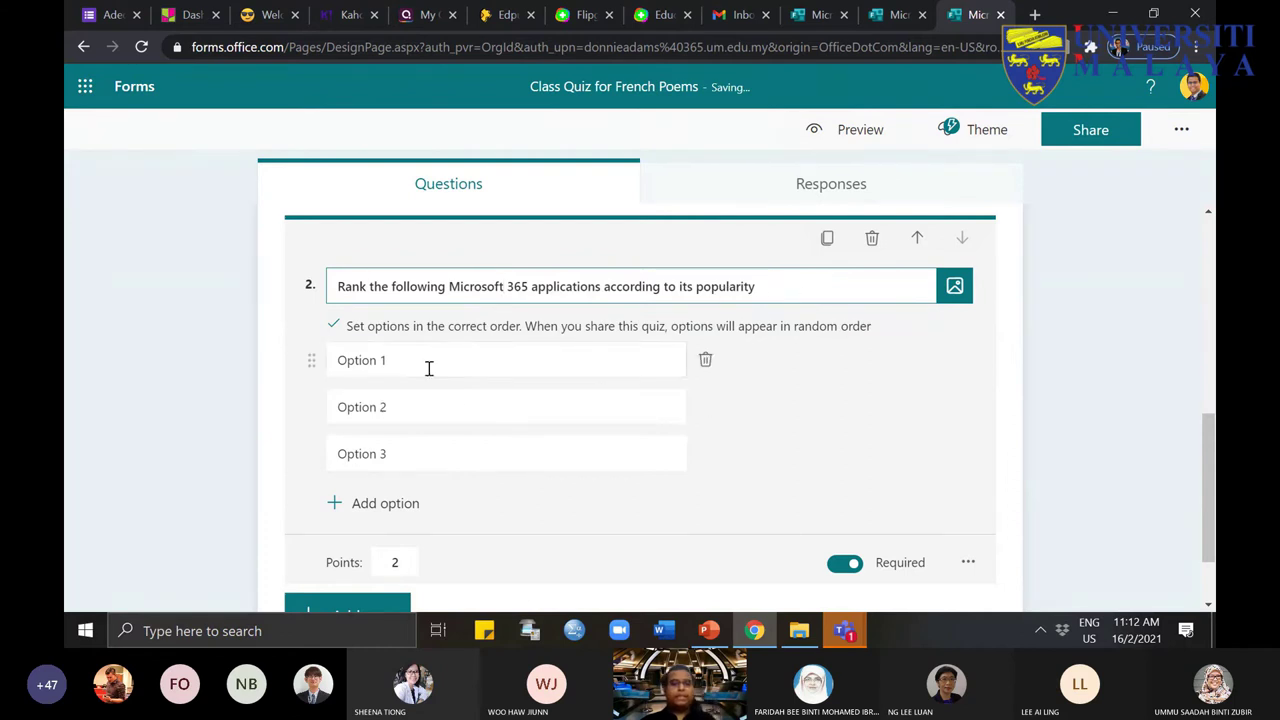
text(Teams)
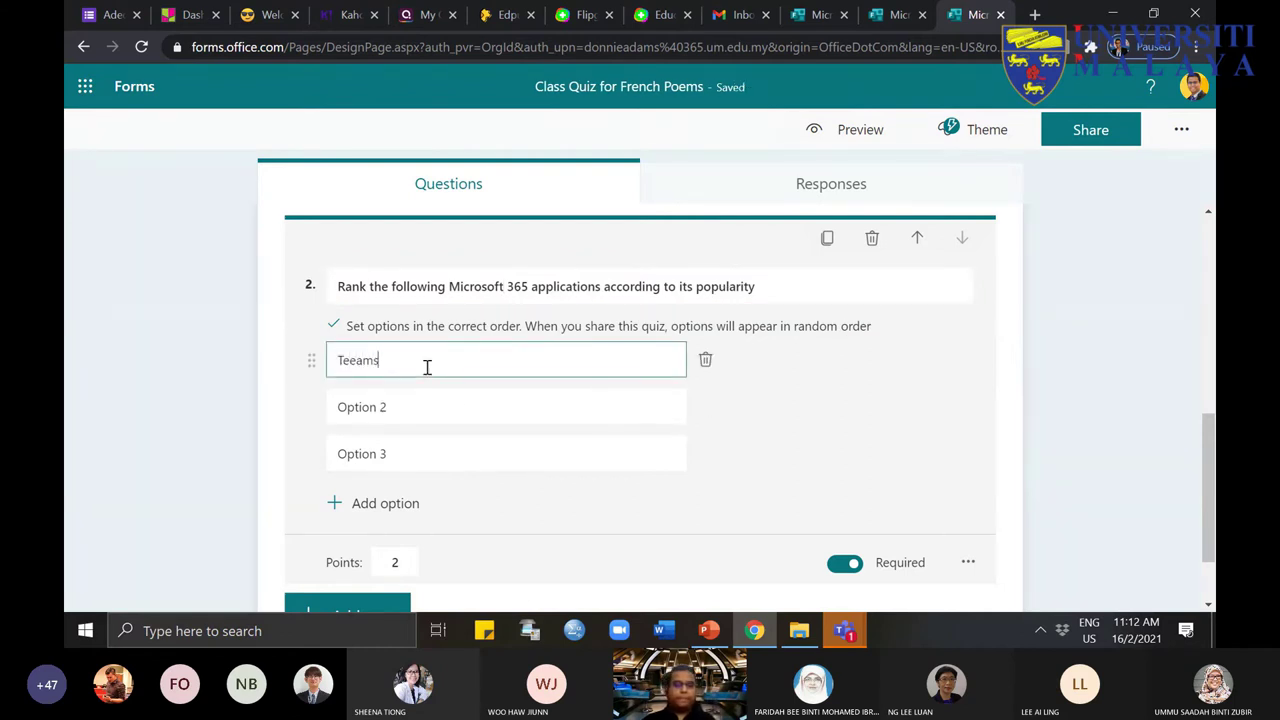
key(BackSpace)
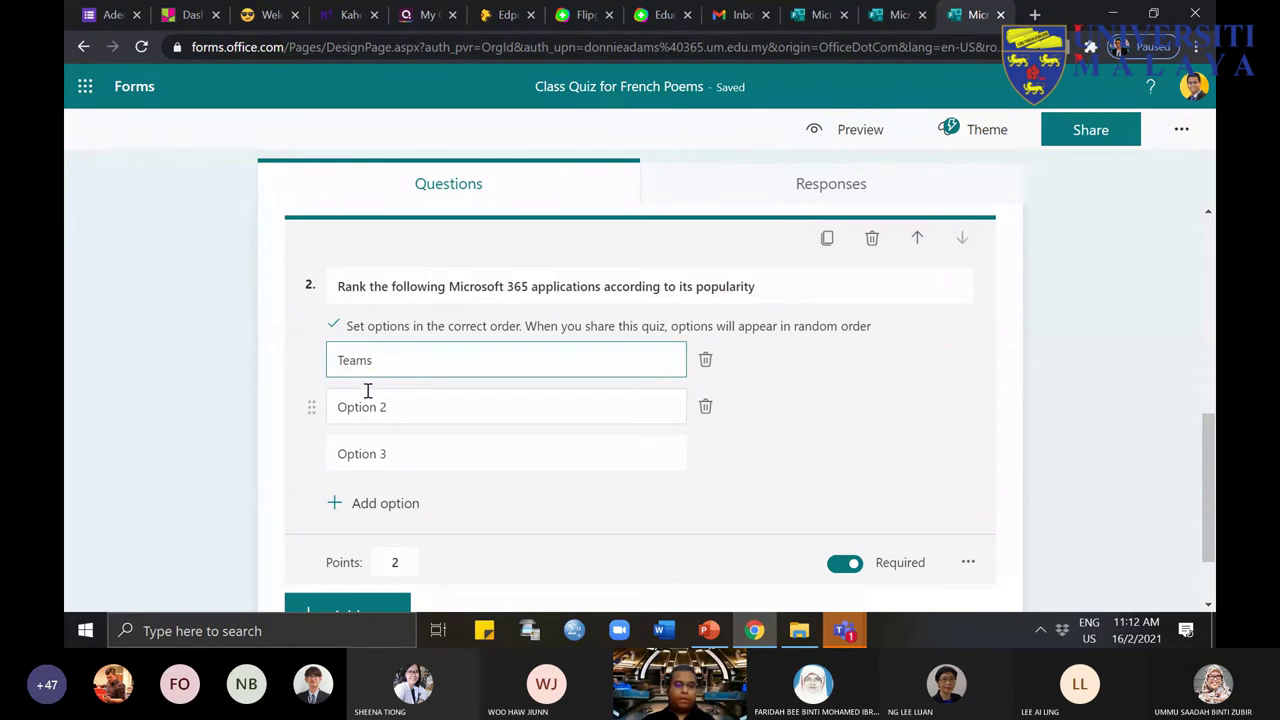
click(405, 400)
text(Sway)
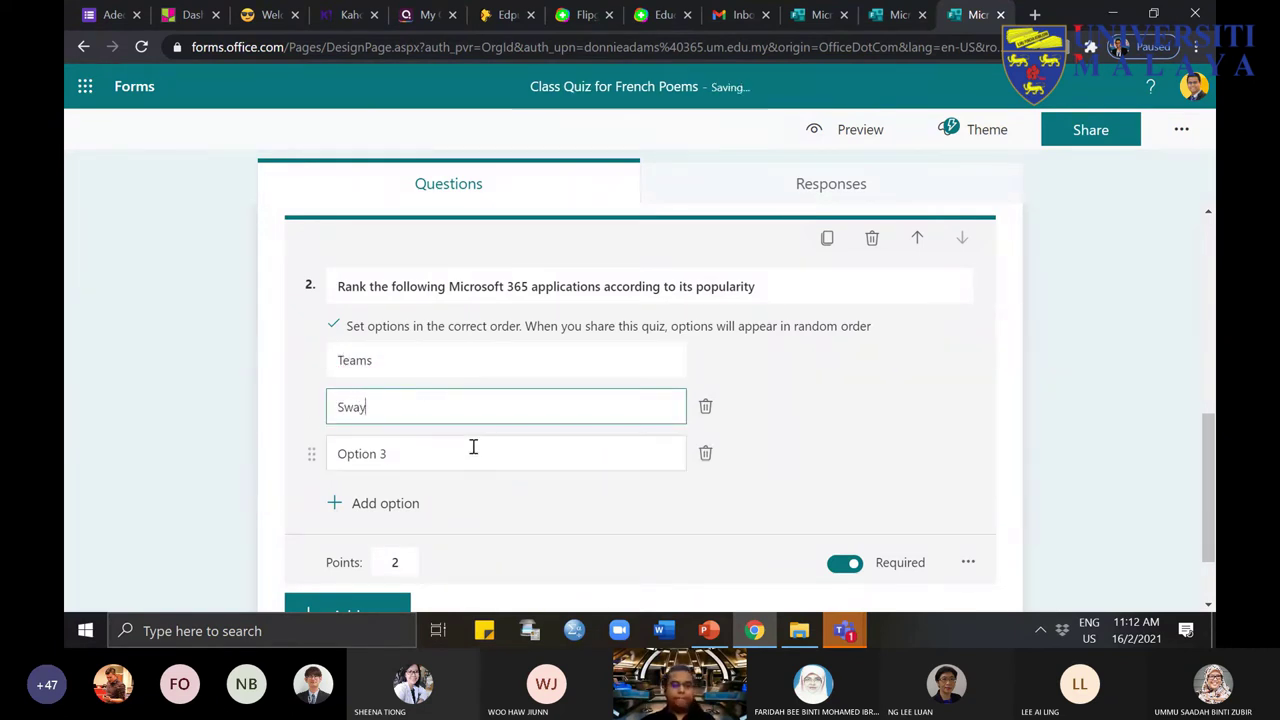
click(473, 450)
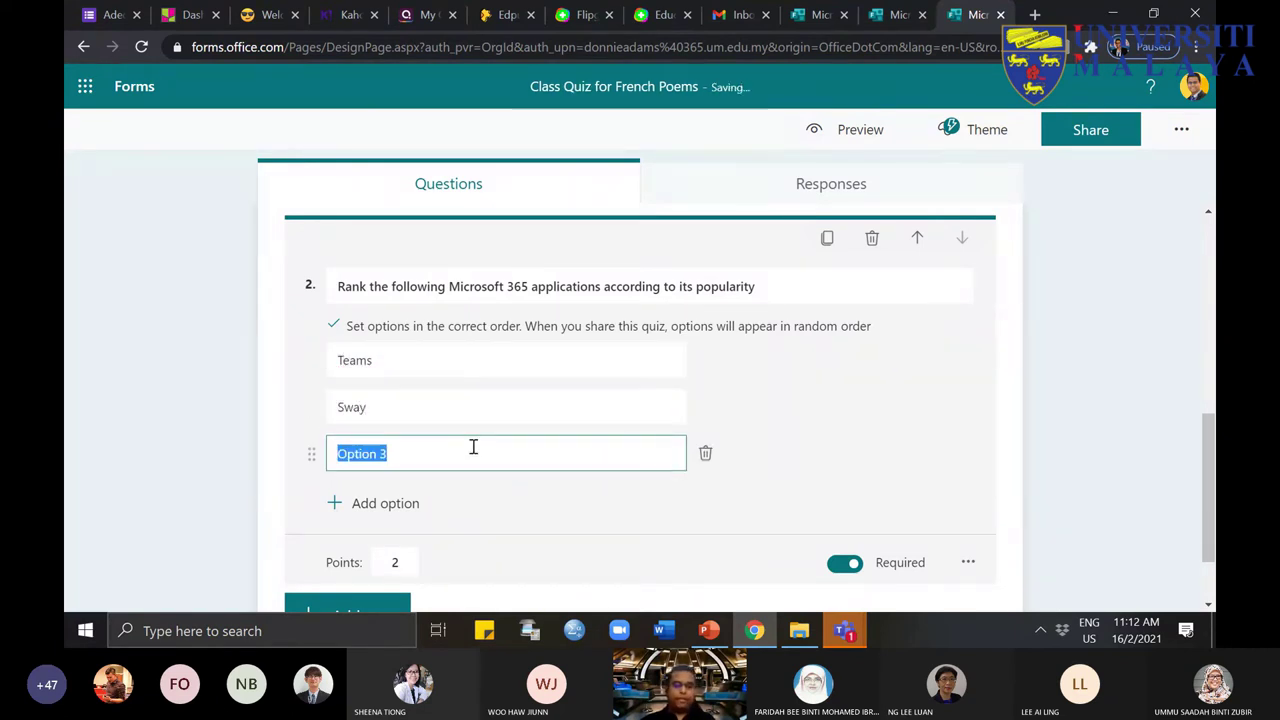
text(Forms)
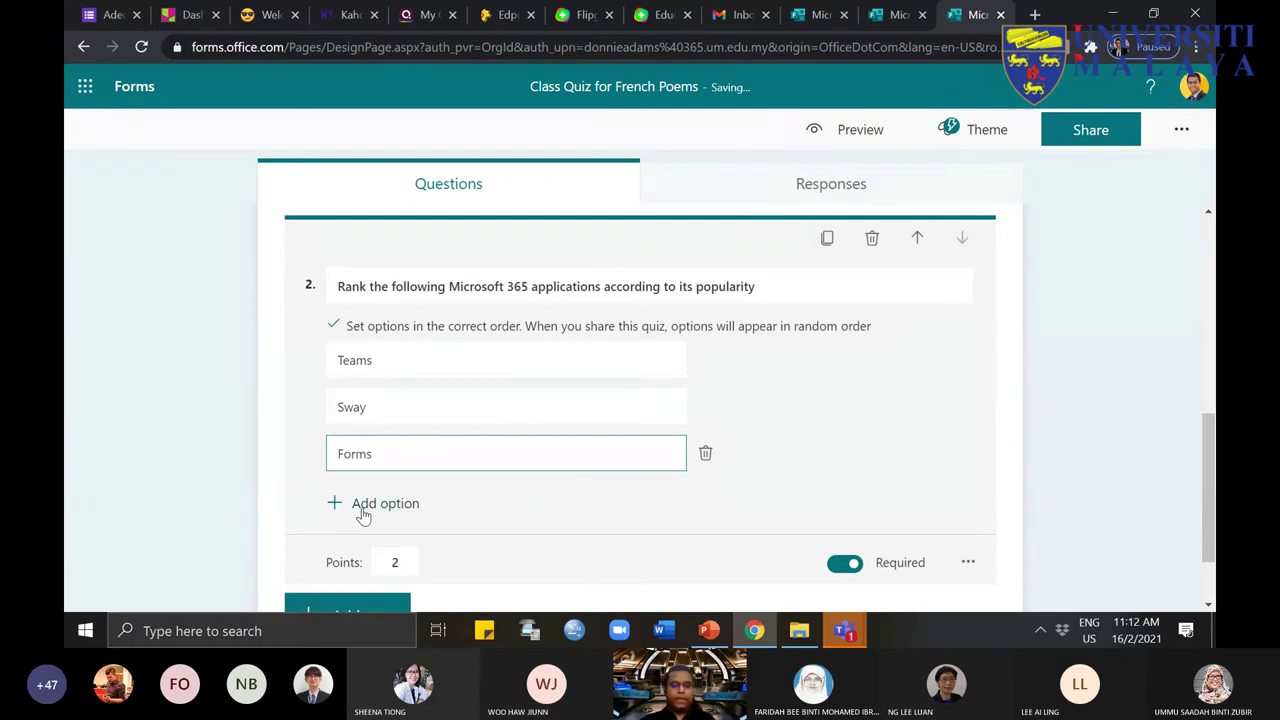
Step: Add a fourth ranking option "Outlook" to question 2
click(363, 510)
text(O)
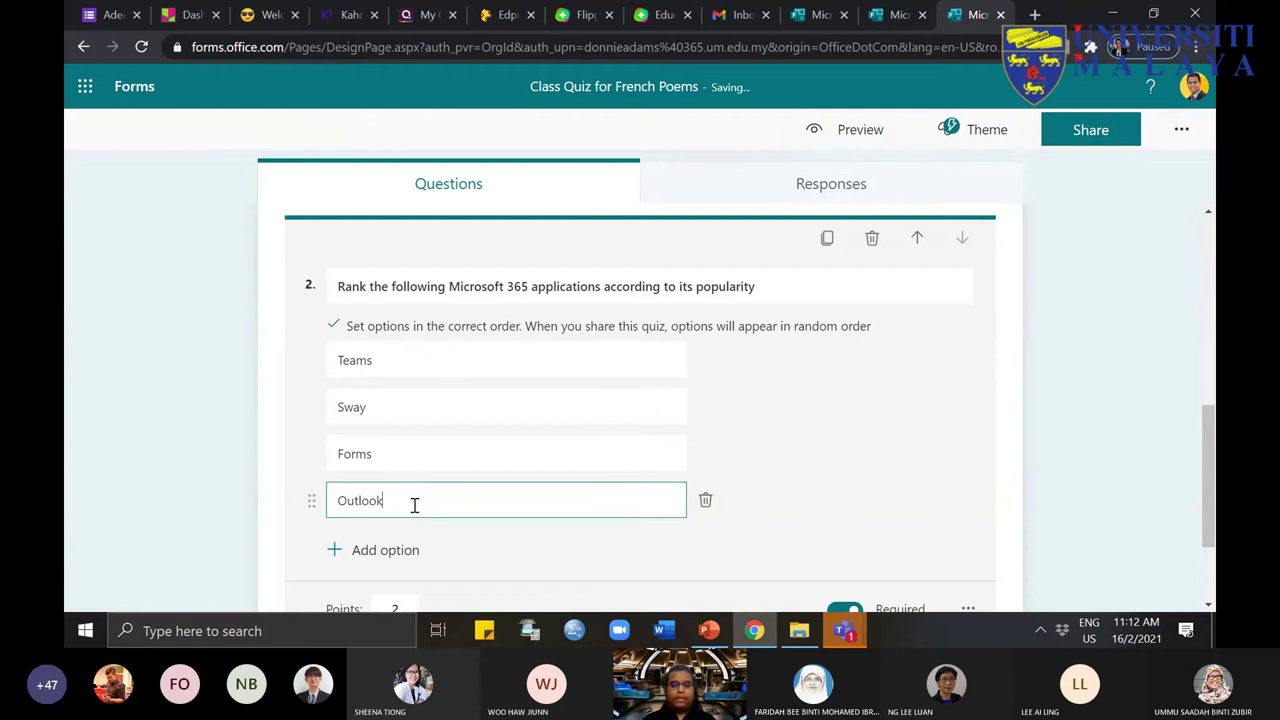
text(utlook)
click(940, 434)
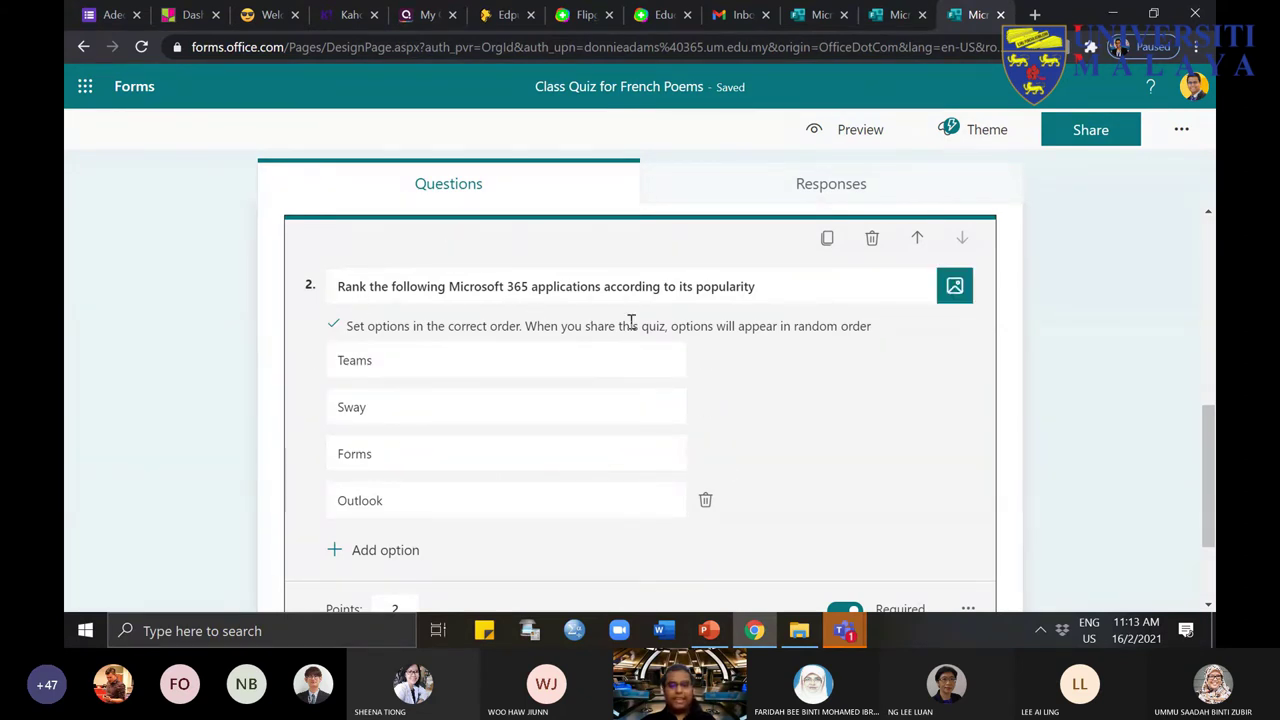
Step: Look over the quiz and open its preview to examine the ranking question as respondents see it
scroll(457, 386, up, 10)
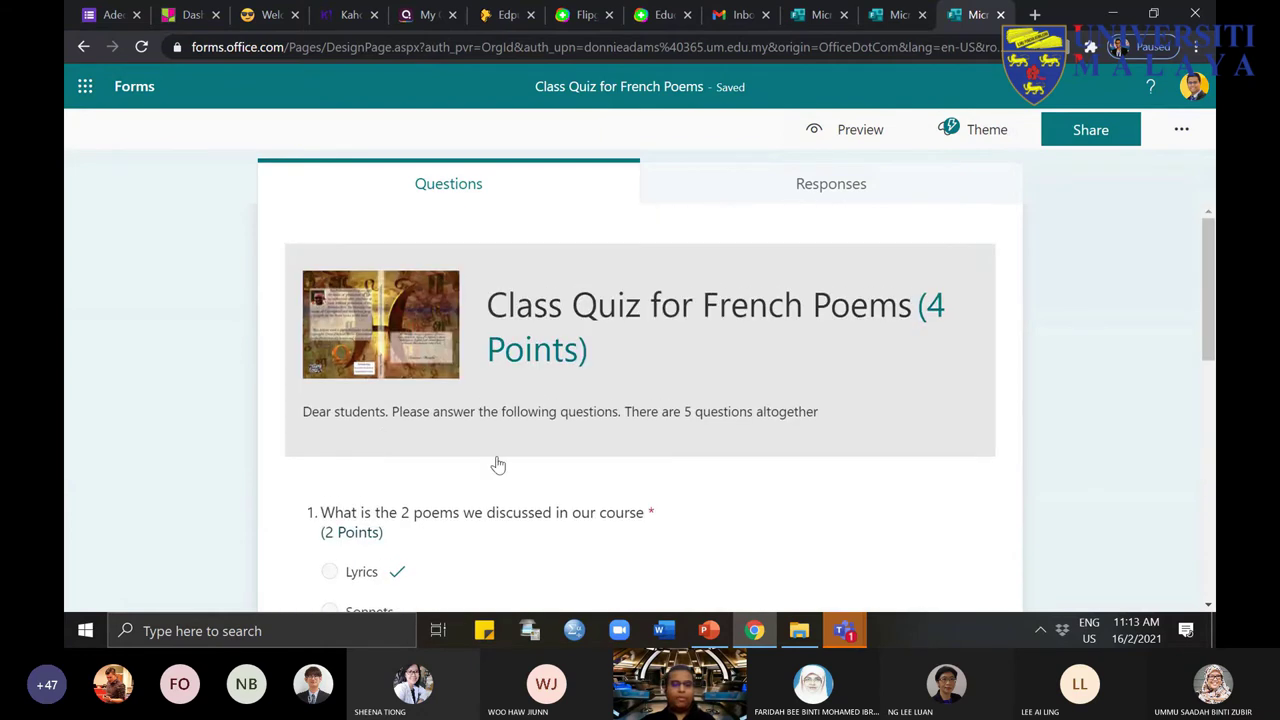
scroll(520, 420, down, 2)
scroll(595, 446, down, 4)
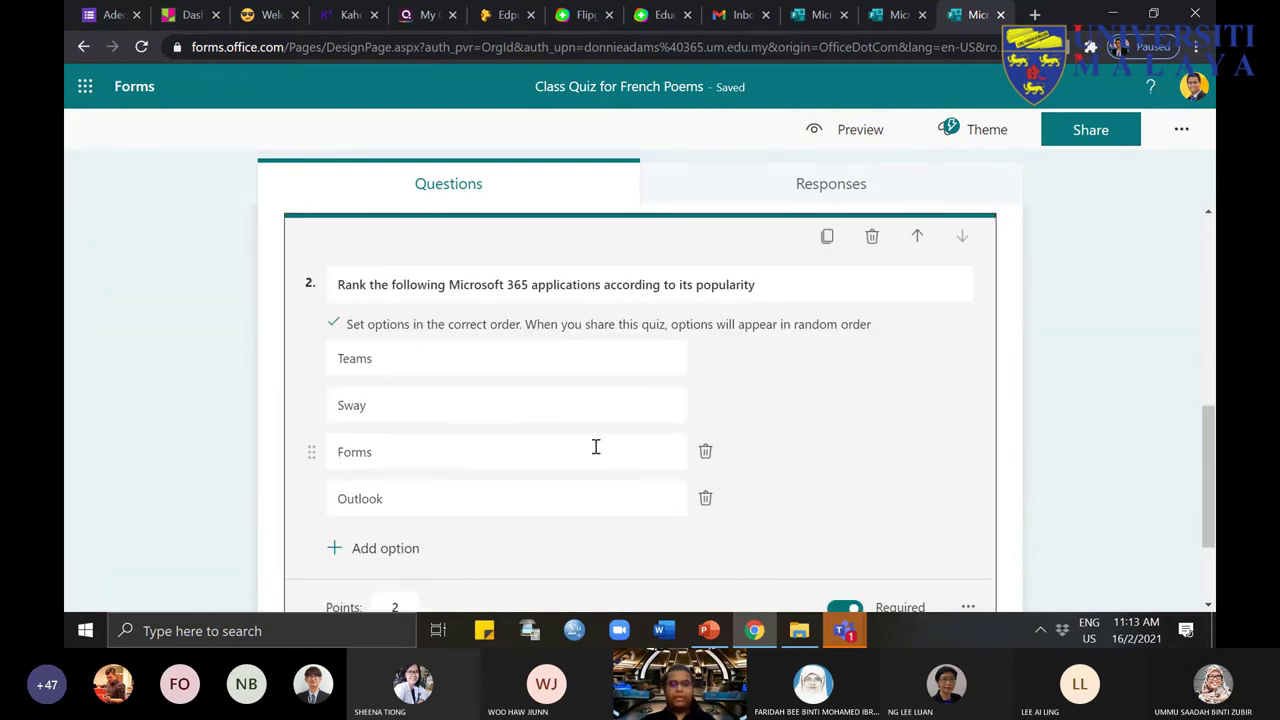
click(866, 134)
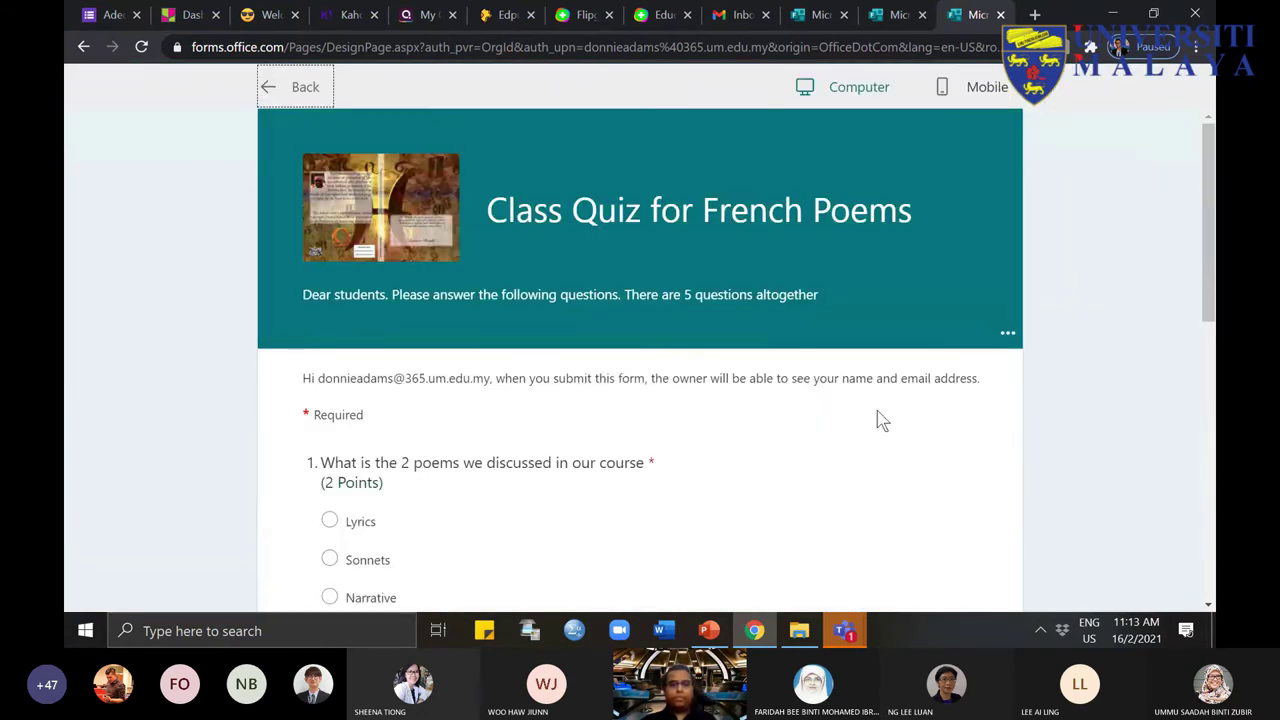
scroll(1074, 420, down, 5)
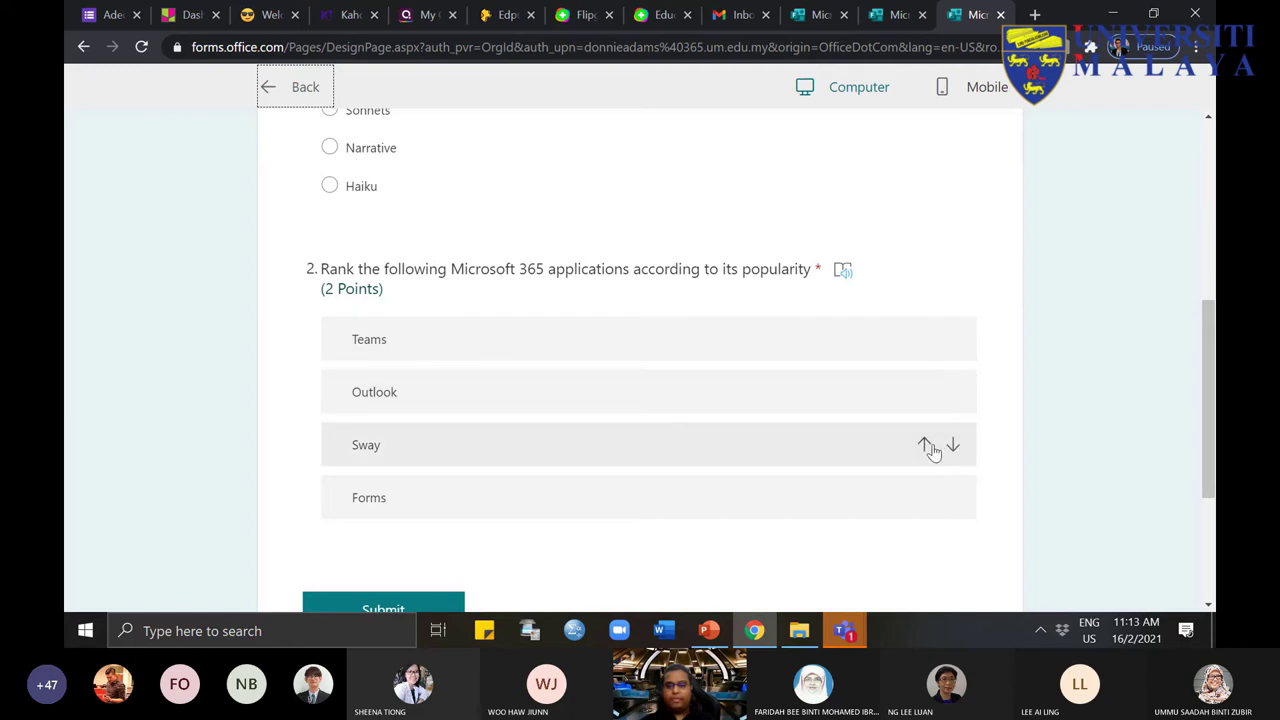
Step: Try out the ranking in the preview by placing Forms first and Sway second, and return to the quiz editor
drag(571, 457, 566, 417)
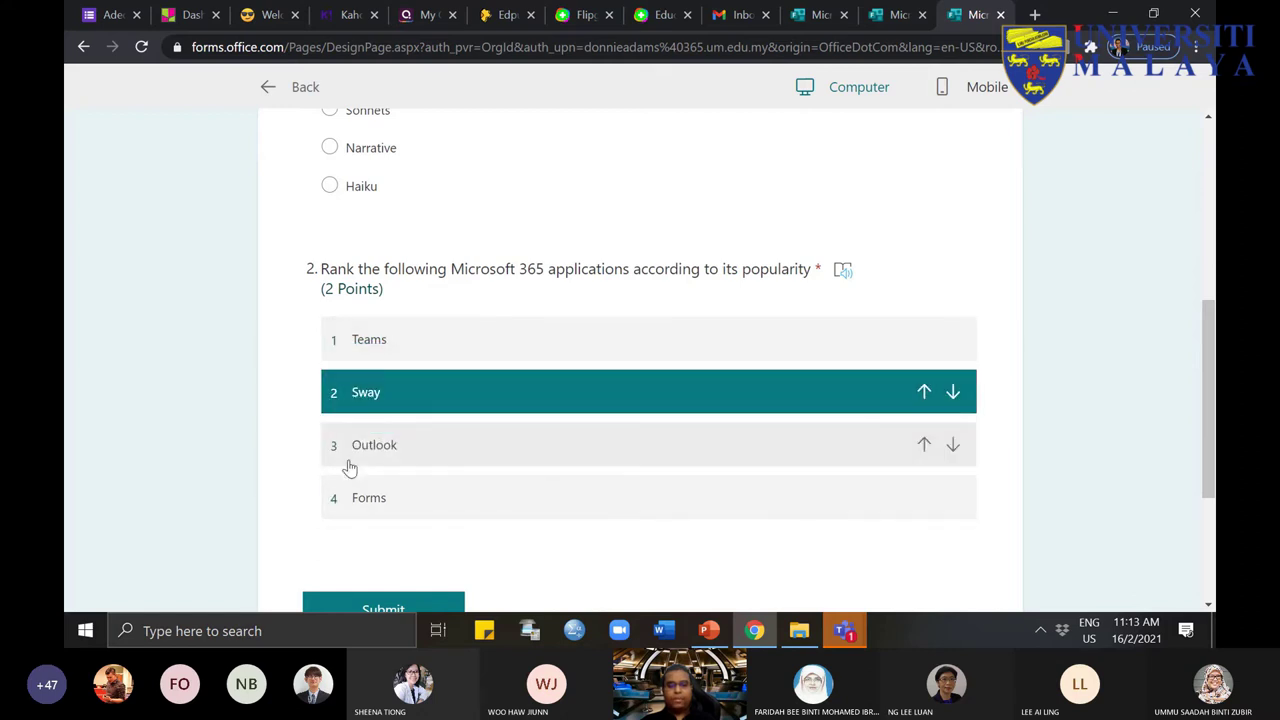
click(474, 507)
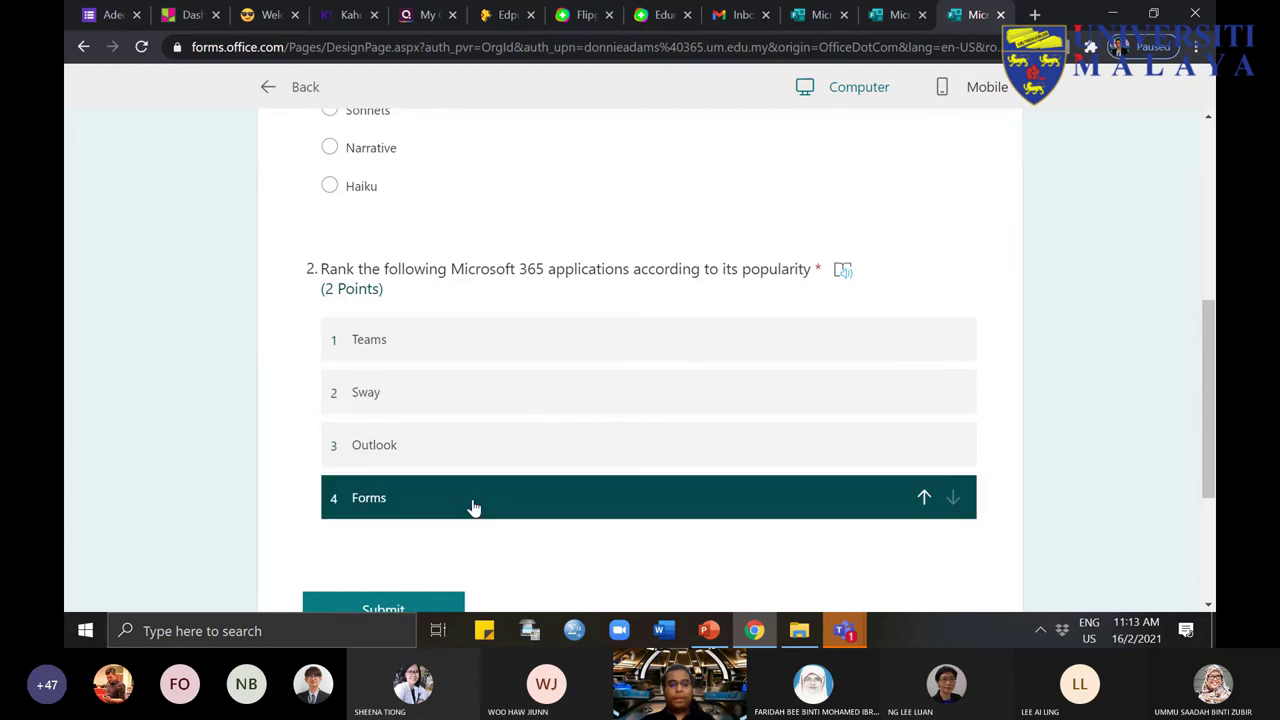
drag(522, 511, 514, 334)
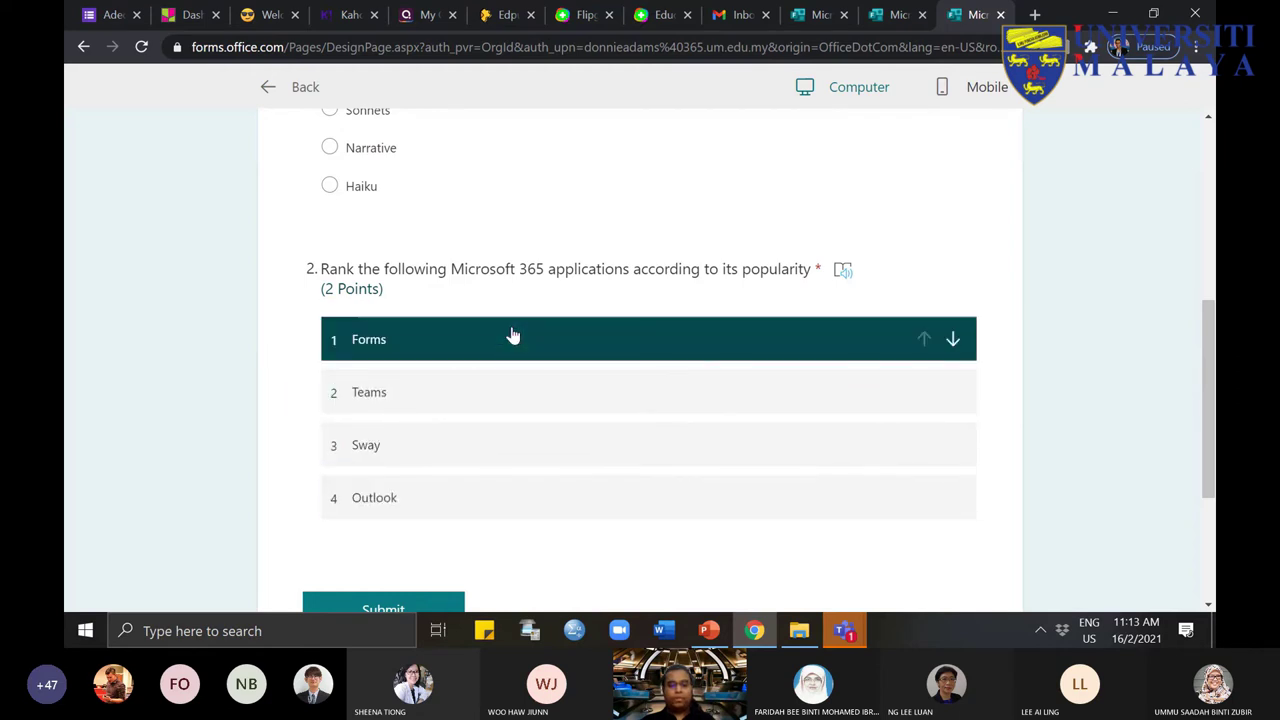
drag(433, 448, 443, 400)
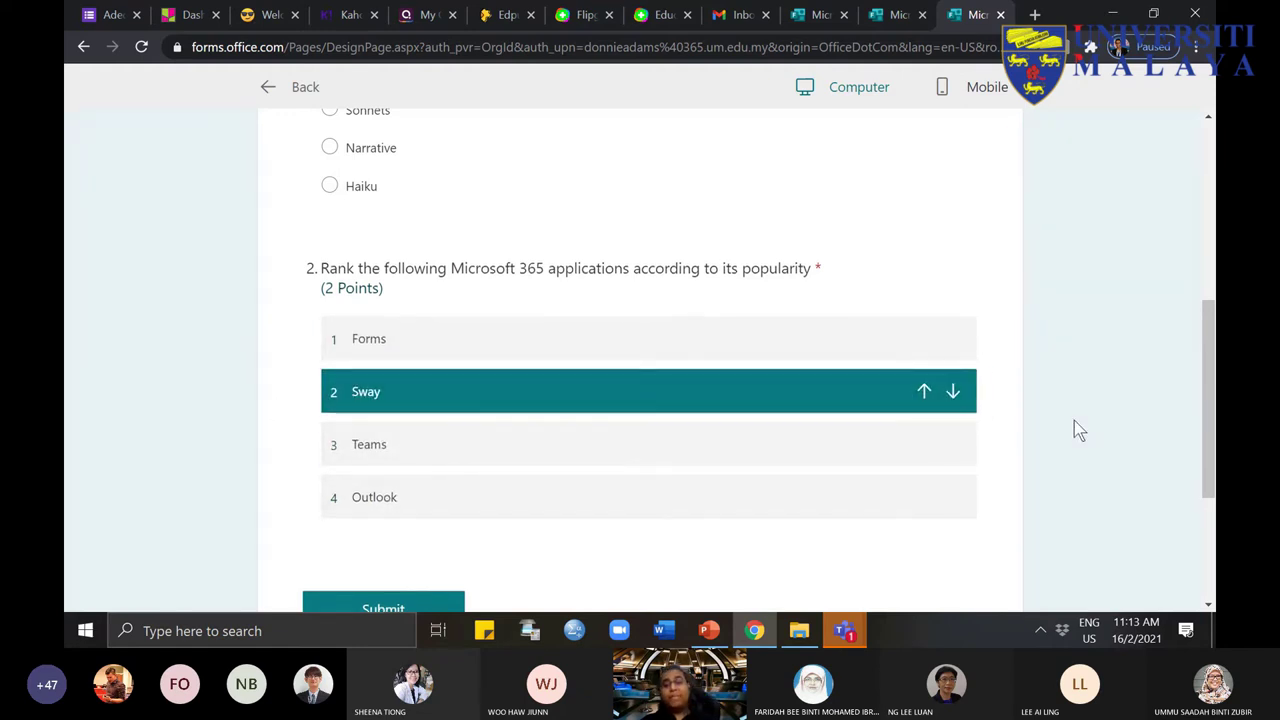
scroll(477, 560, down, 1)
scroll(474, 557, down, 1)
scroll(474, 557, up, 1)
click(290, 87)
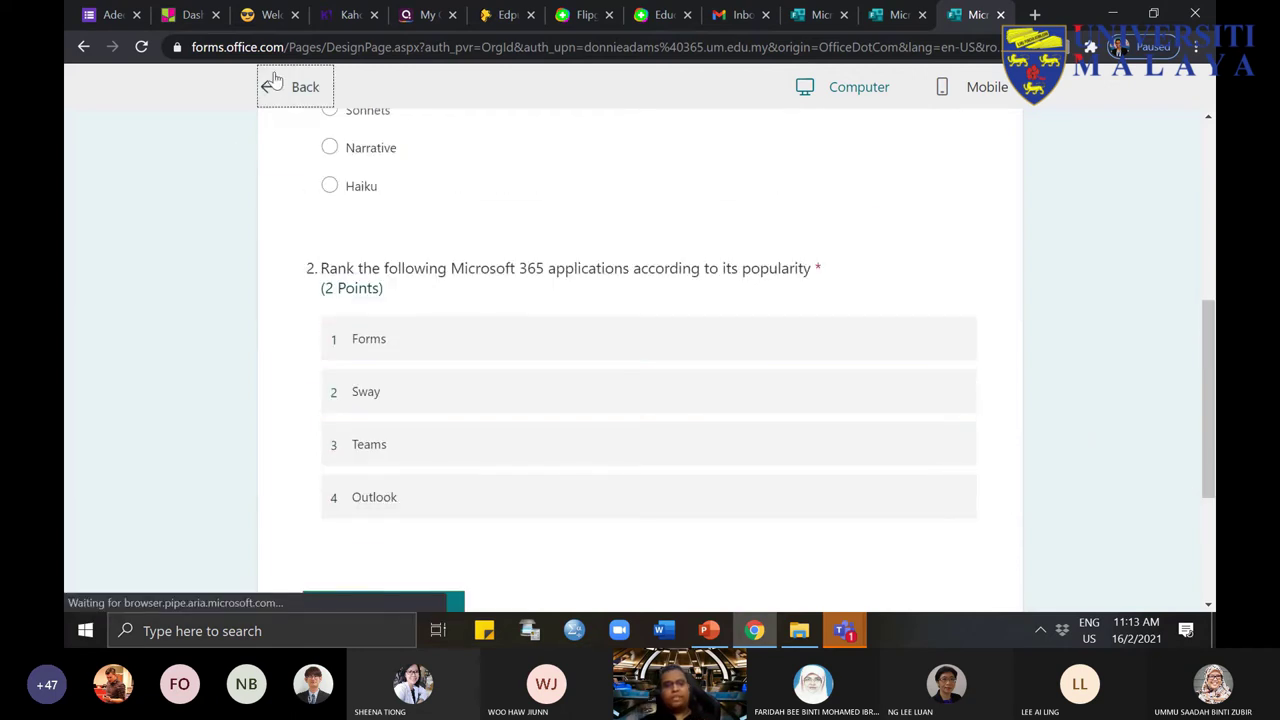
Step: Set the points of ranking question 2 to 5
scroll(771, 514, down, 5)
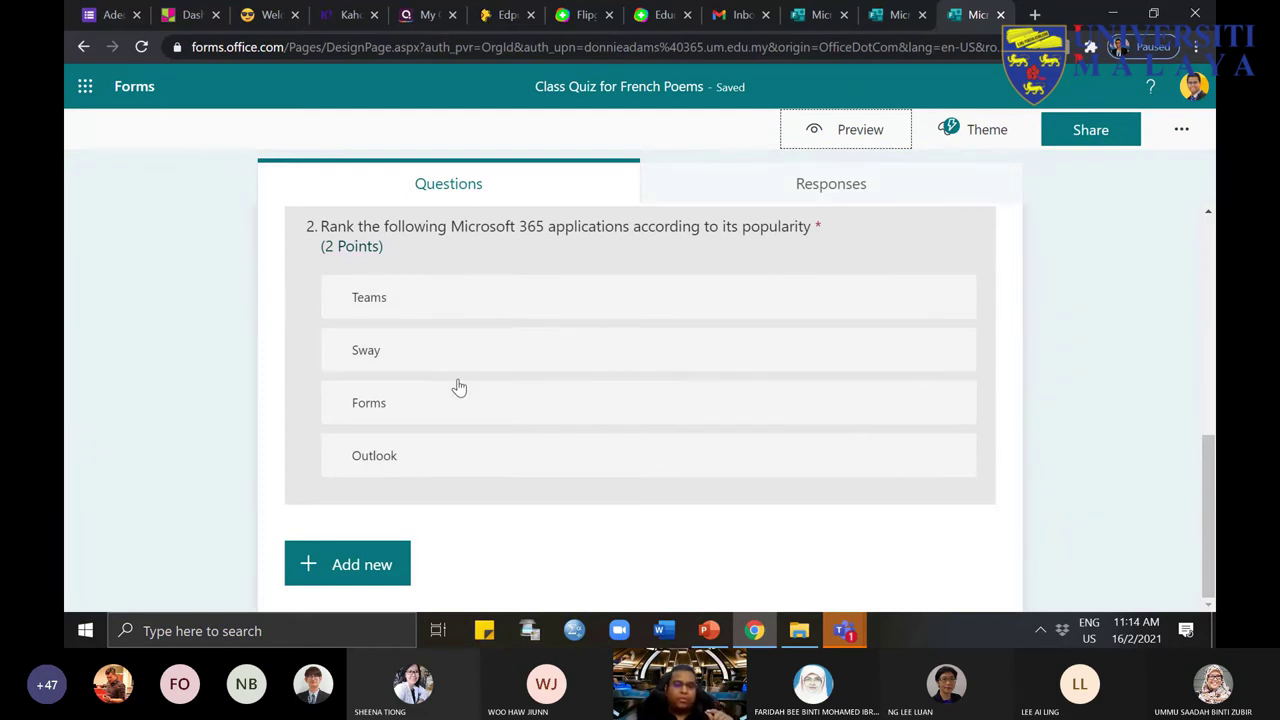
click(472, 276)
scroll(443, 568, down, 2)
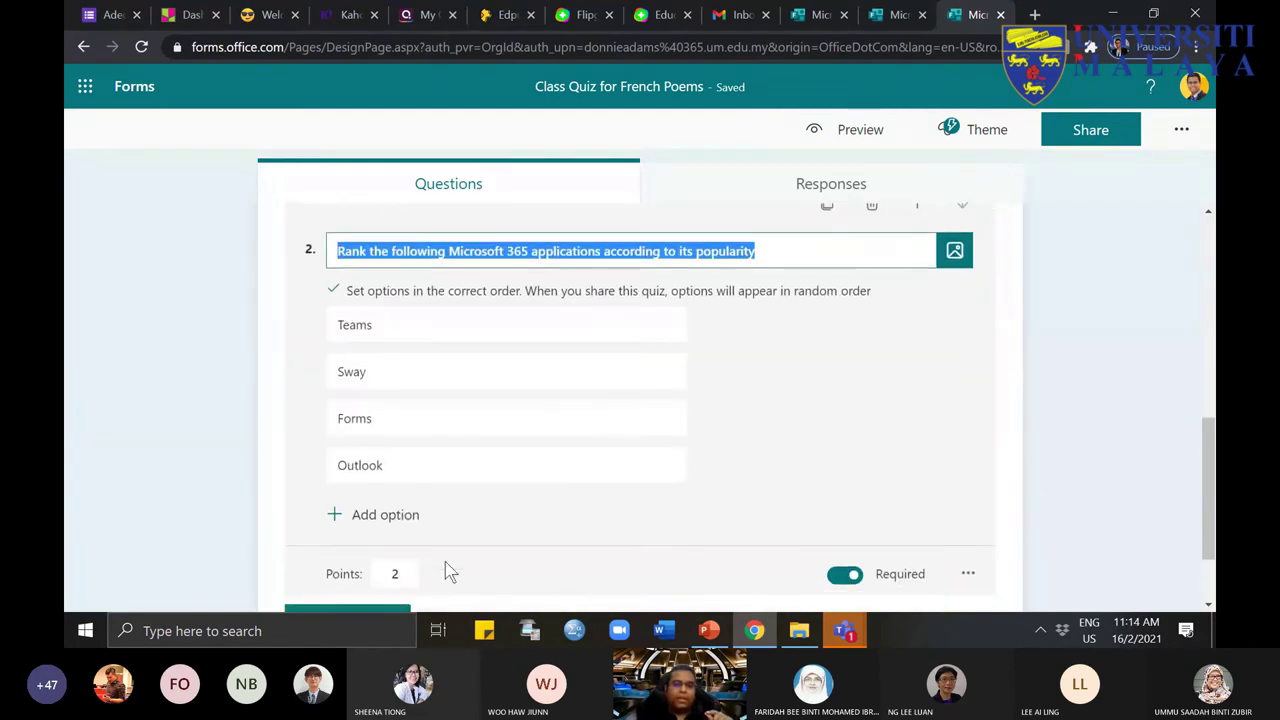
drag(398, 468, 383, 464)
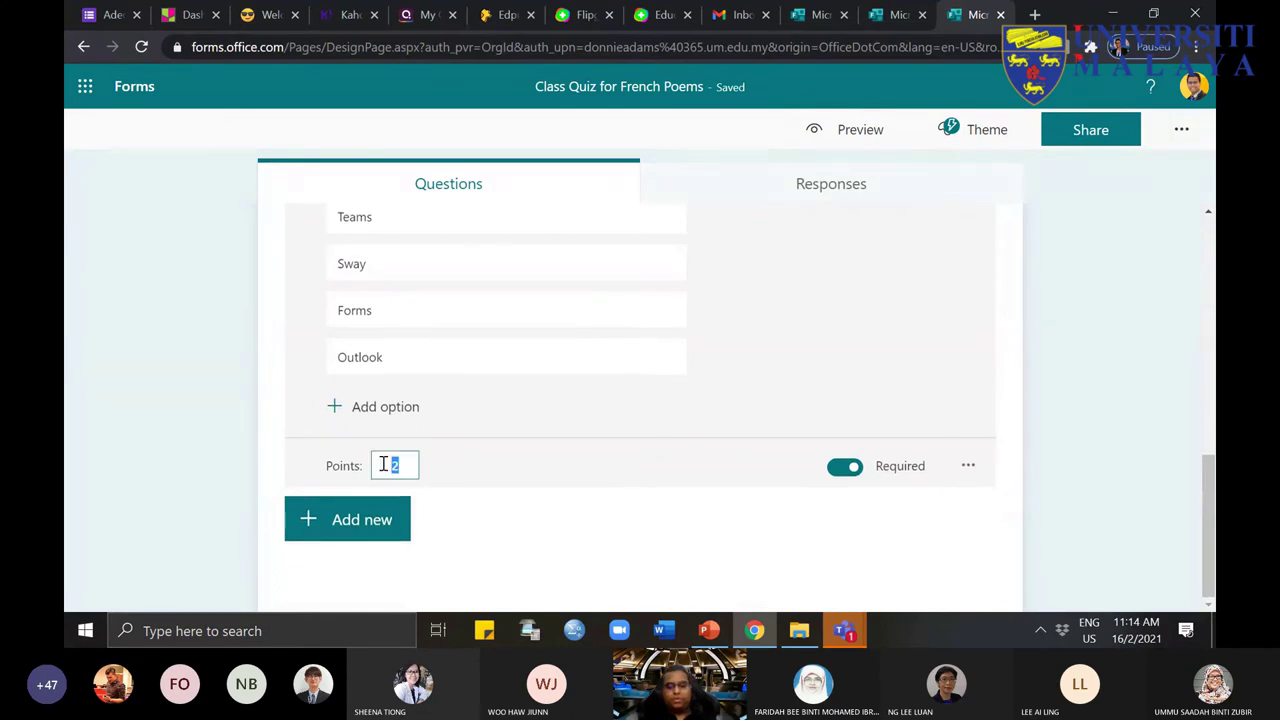
text(5)
Step: Read question 2's hint about setting options in the correct order and compare the option order in the preview with the editor
scroll(517, 547, up, 1)
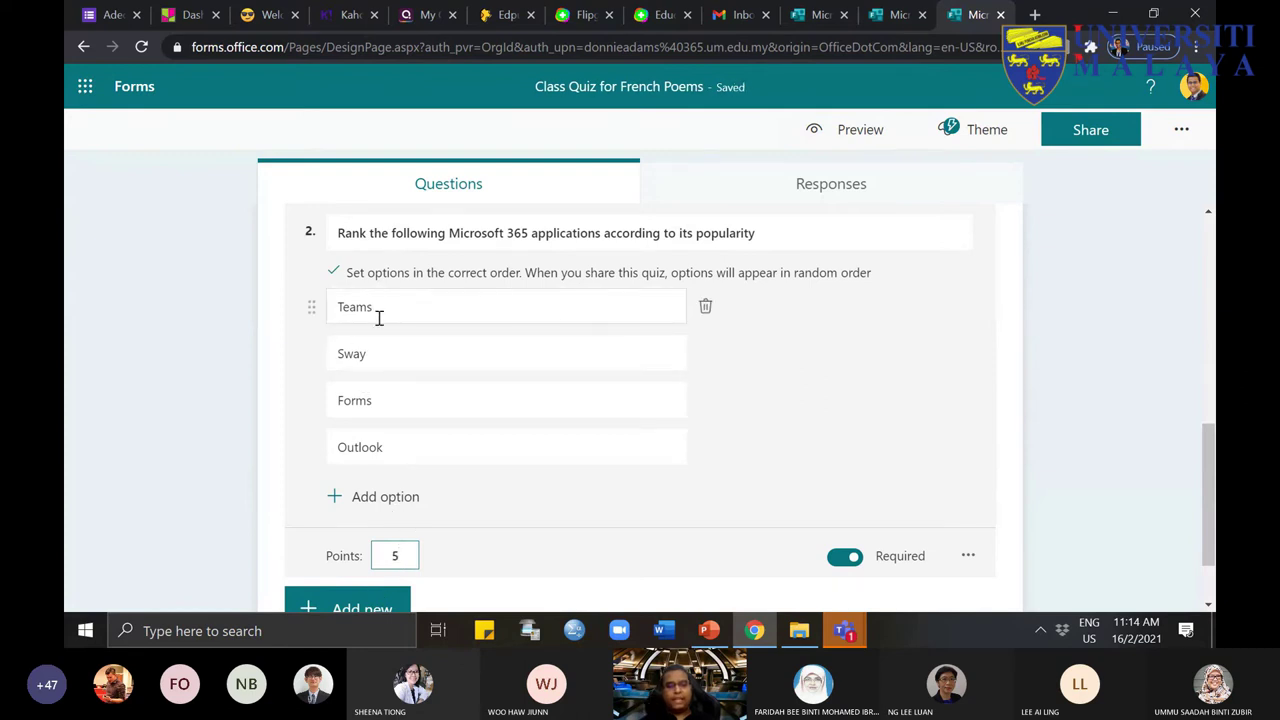
drag(346, 273, 876, 280)
click(884, 287)
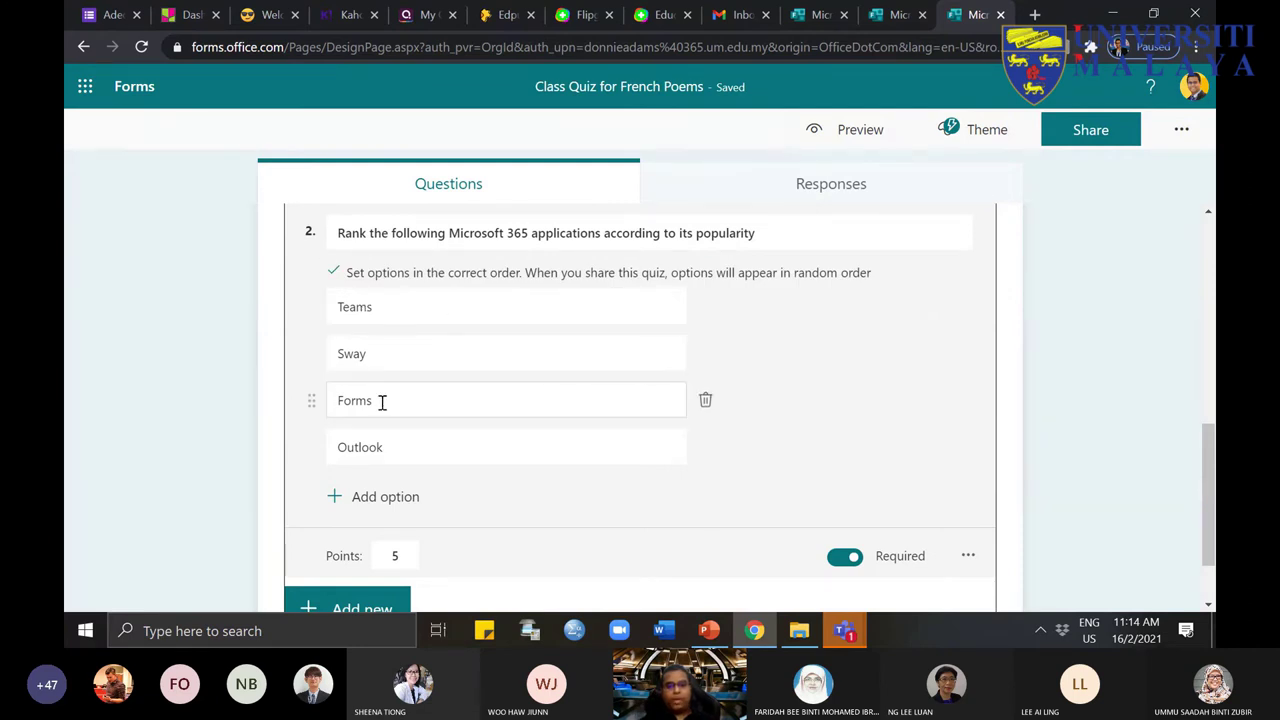
click(866, 130)
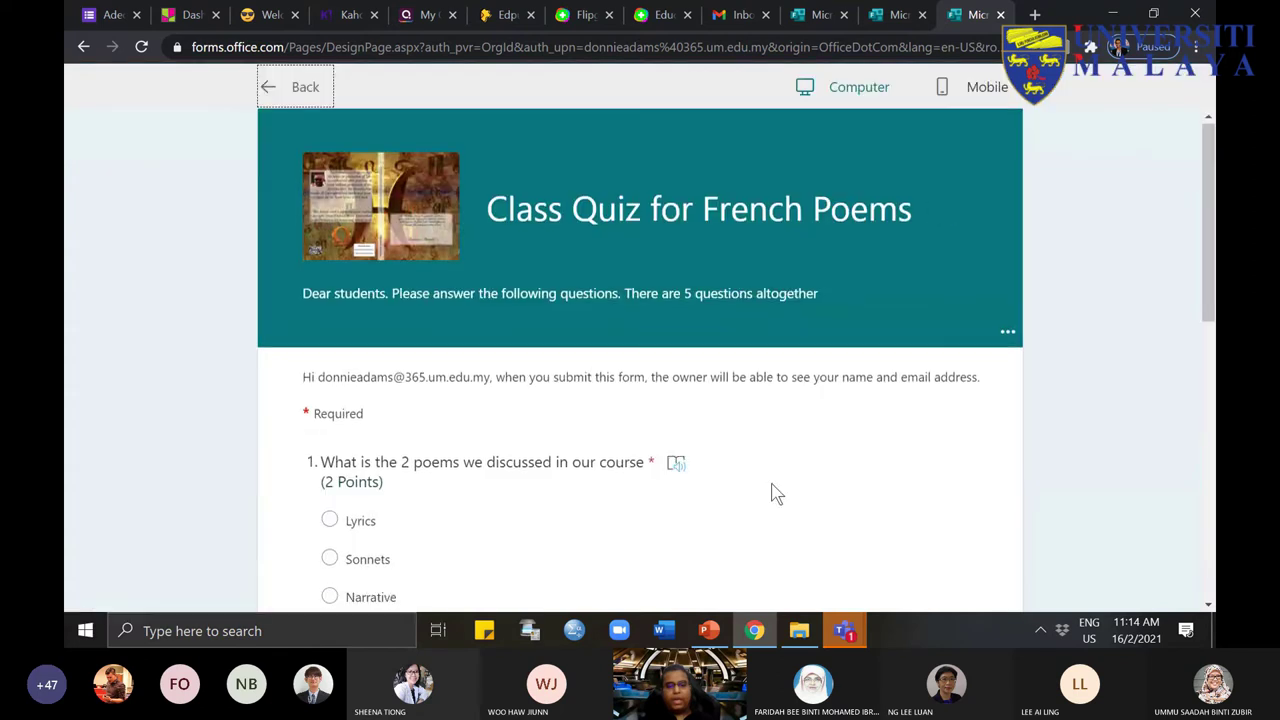
scroll(775, 492, down, 5)
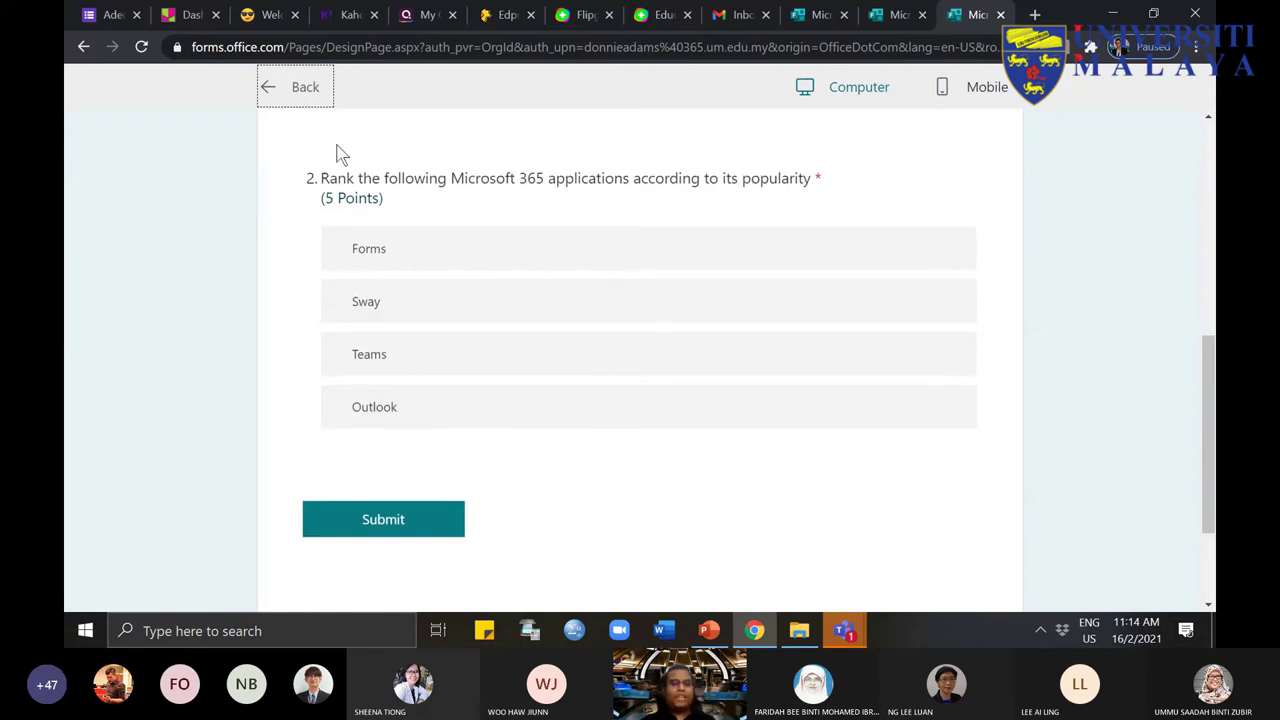
click(300, 92)
scroll(491, 483, down, 3)
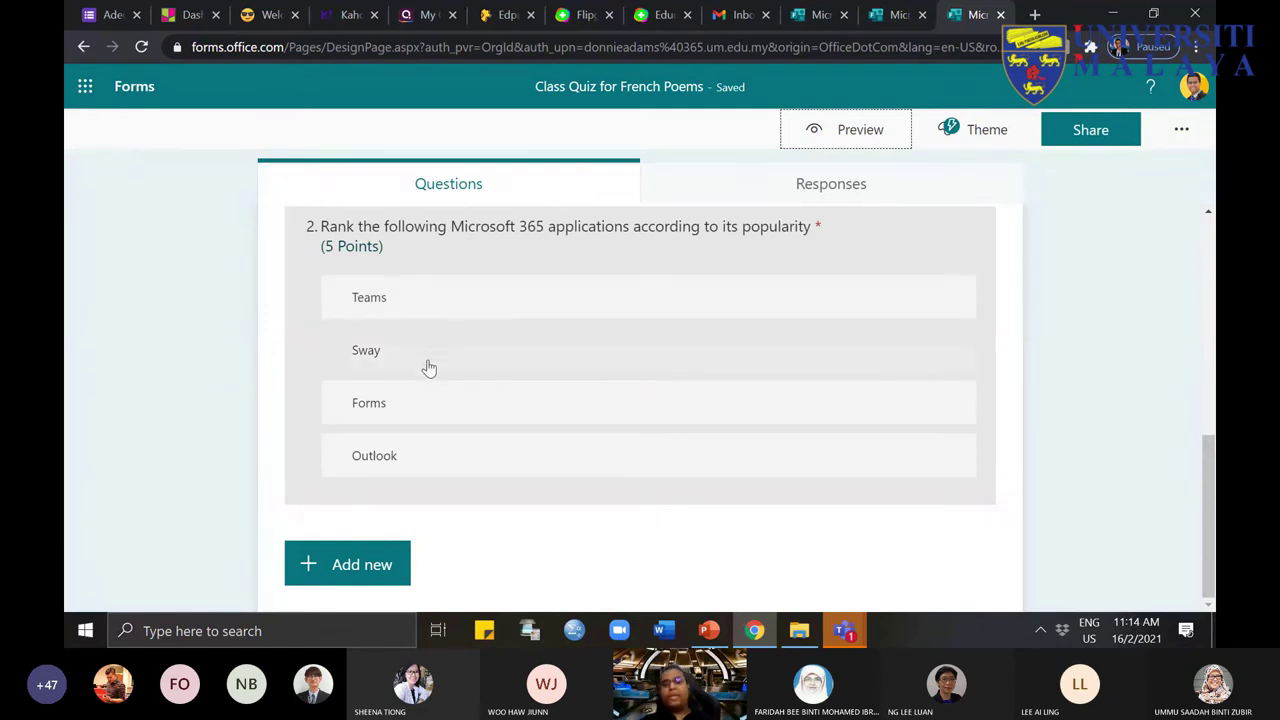
Step: Preview the quiz again and test the ranking by placing Teams first and moving it down to fourth place
click(889, 130)
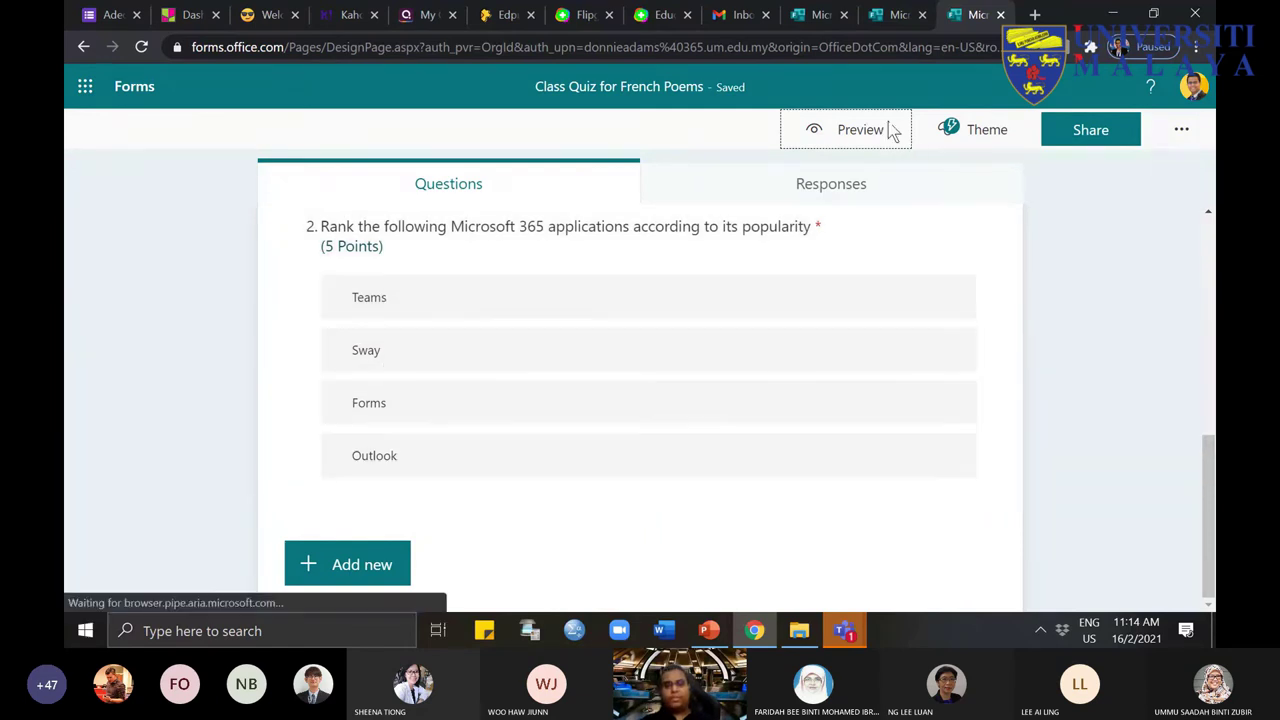
scroll(558, 500, down, 4)
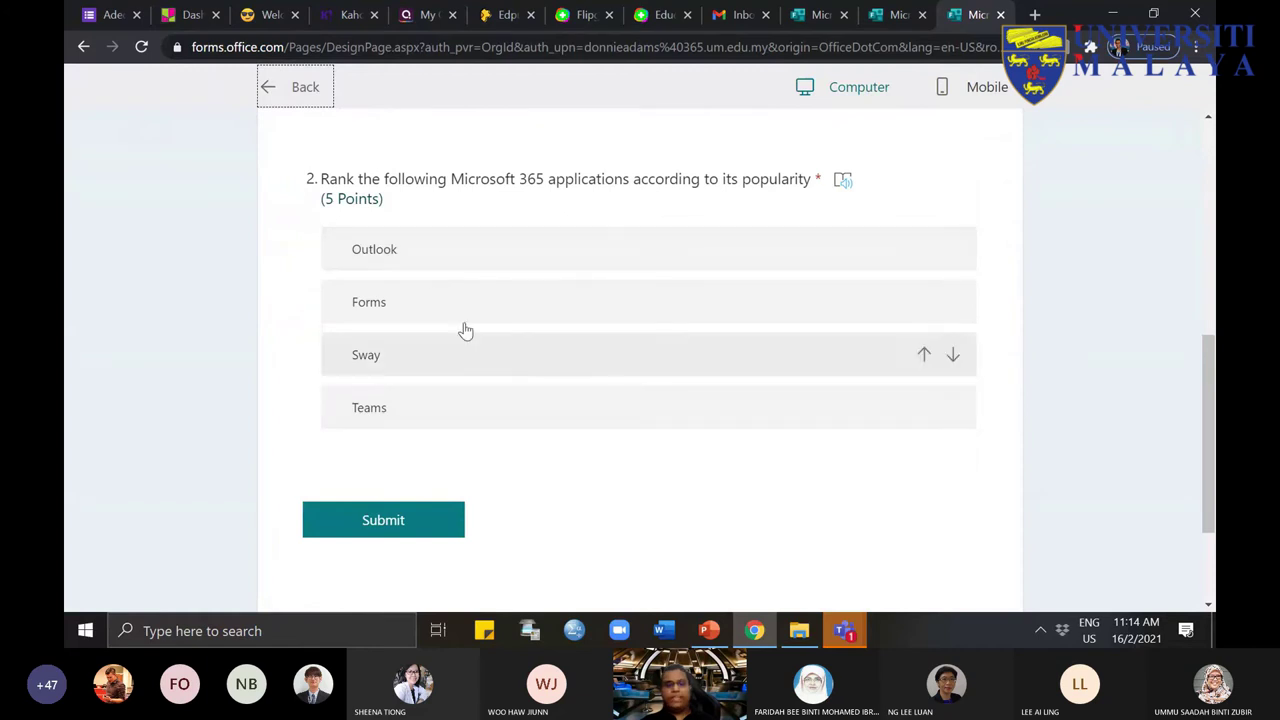
drag(520, 420, 546, 277)
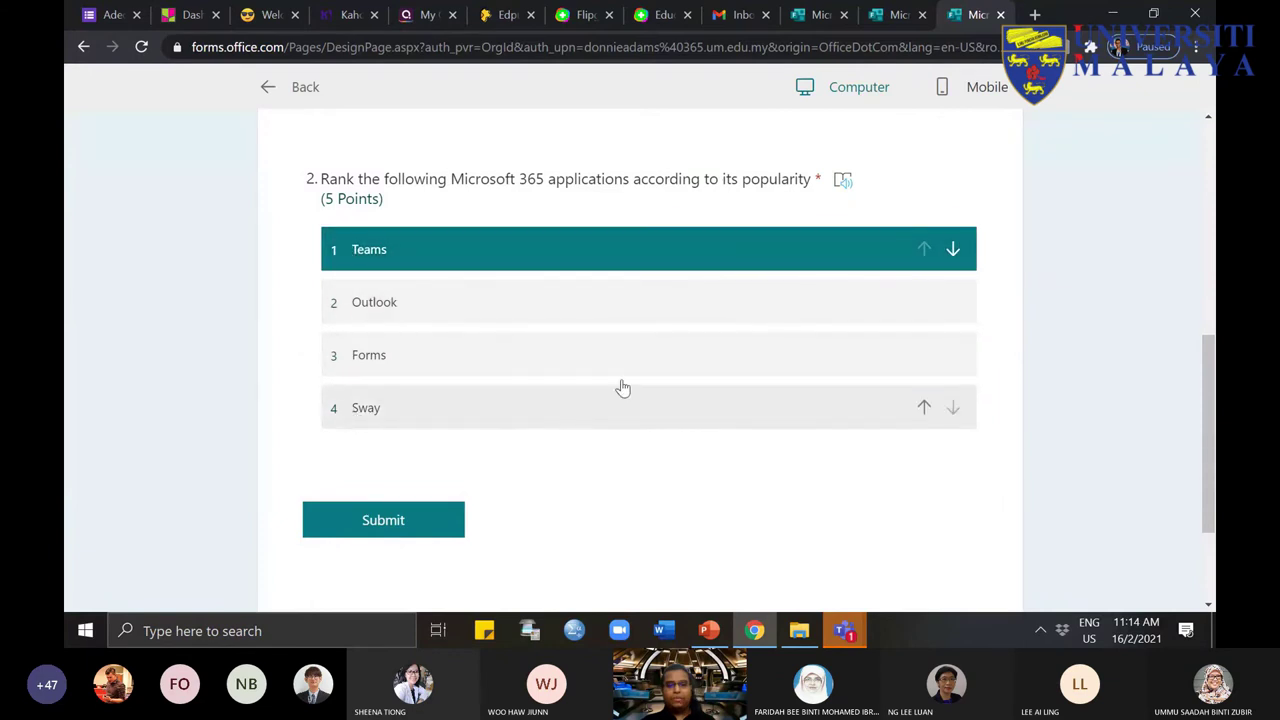
click(955, 251)
click(954, 305)
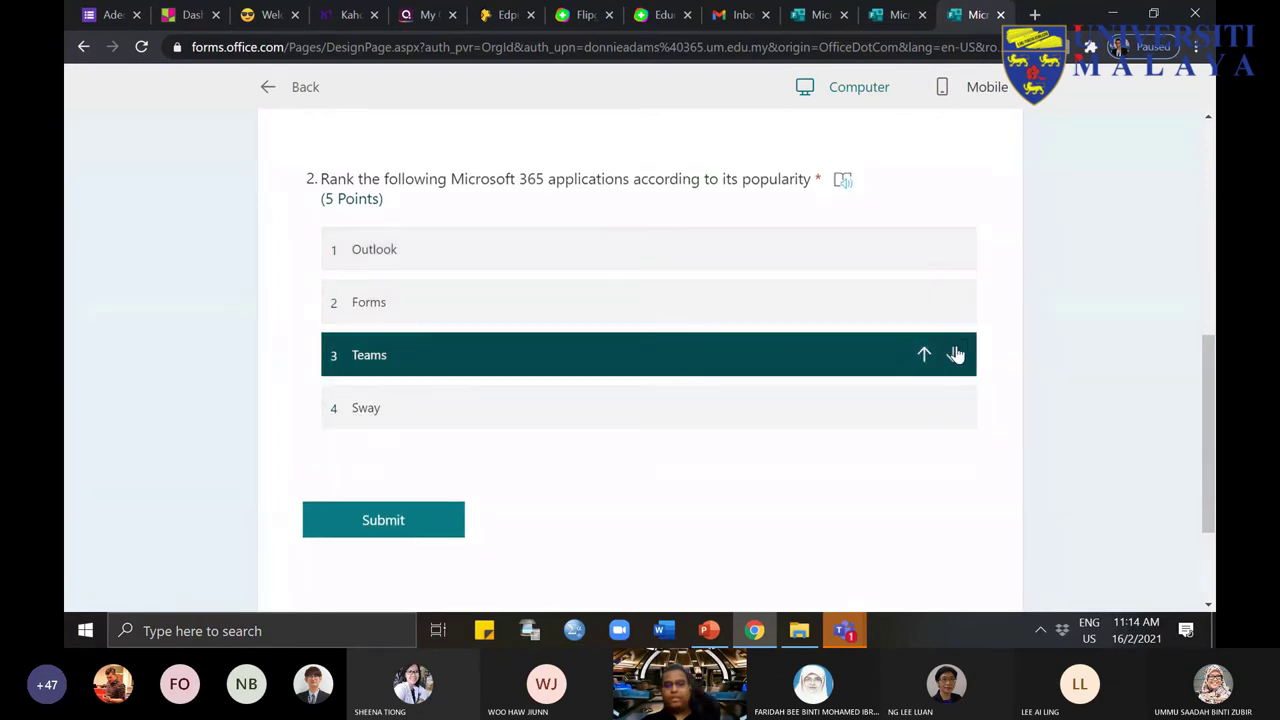
click(954, 356)
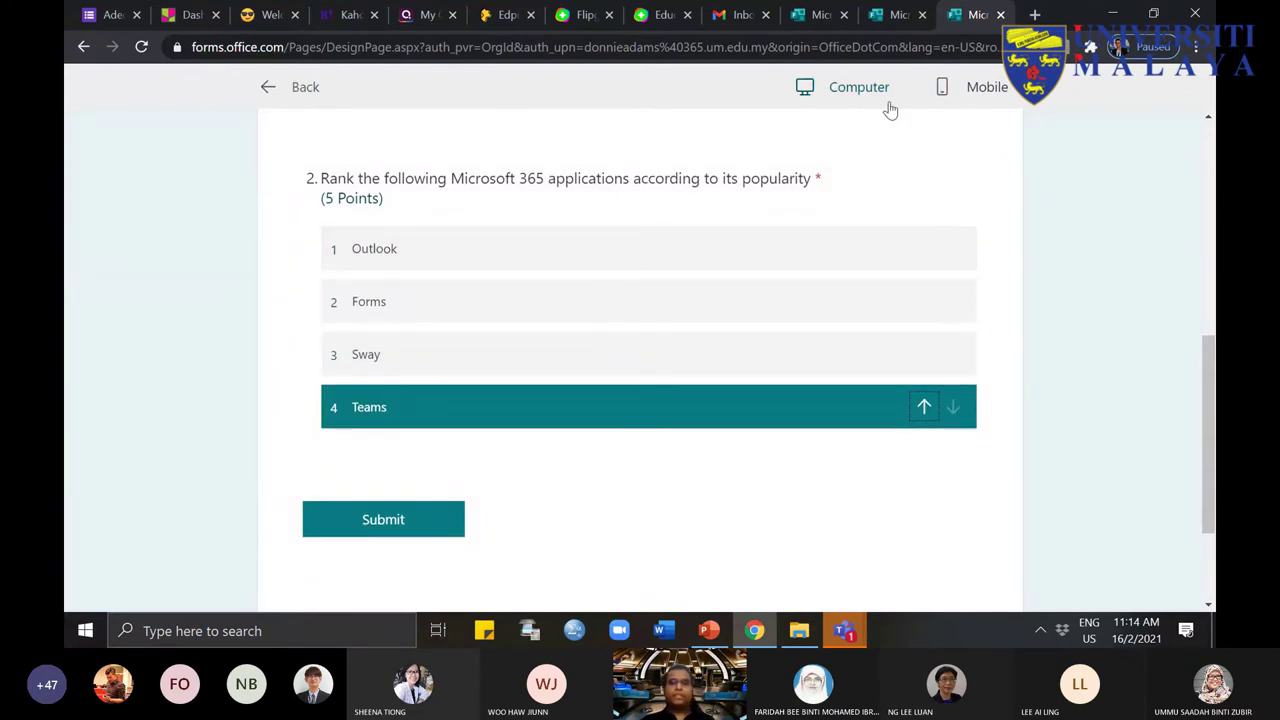
Step: View both quiz questions in the mobile preview and return to the quiz editor
click(980, 87)
scroll(686, 349, down, 2)
scroll(686, 349, up, 3)
scroll(686, 349, up, 4)
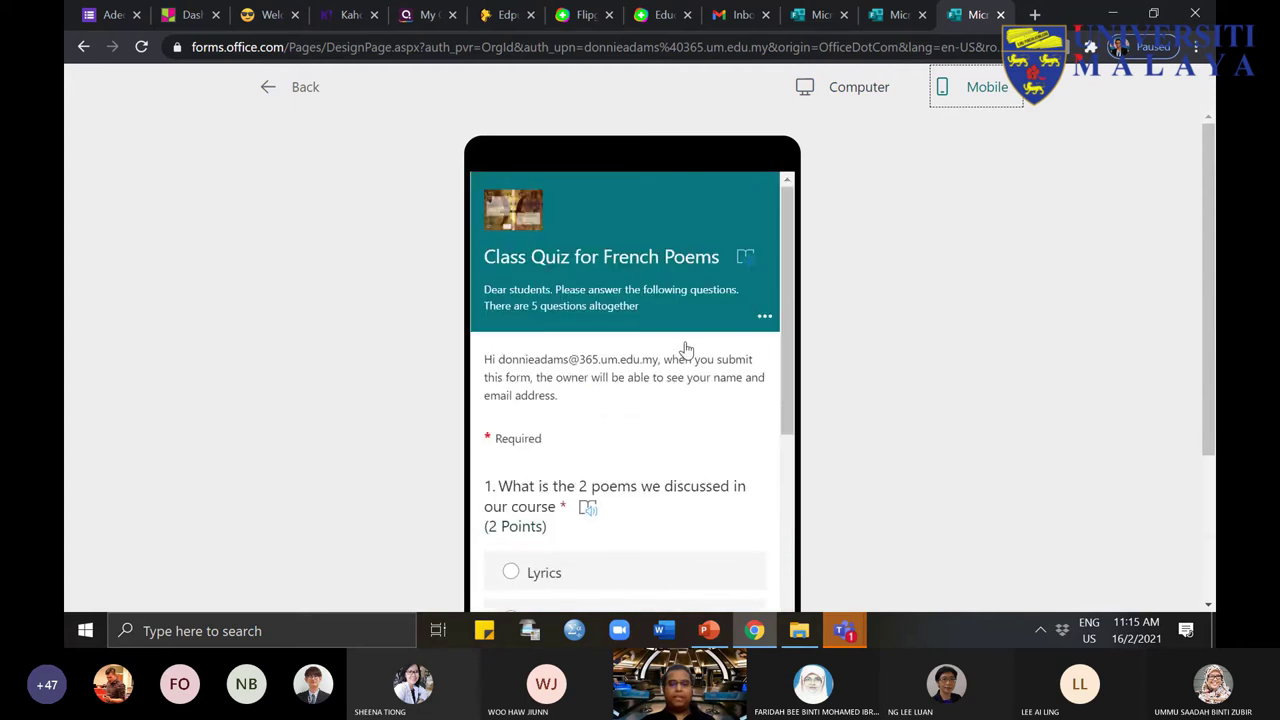
scroll(686, 349, down, 10)
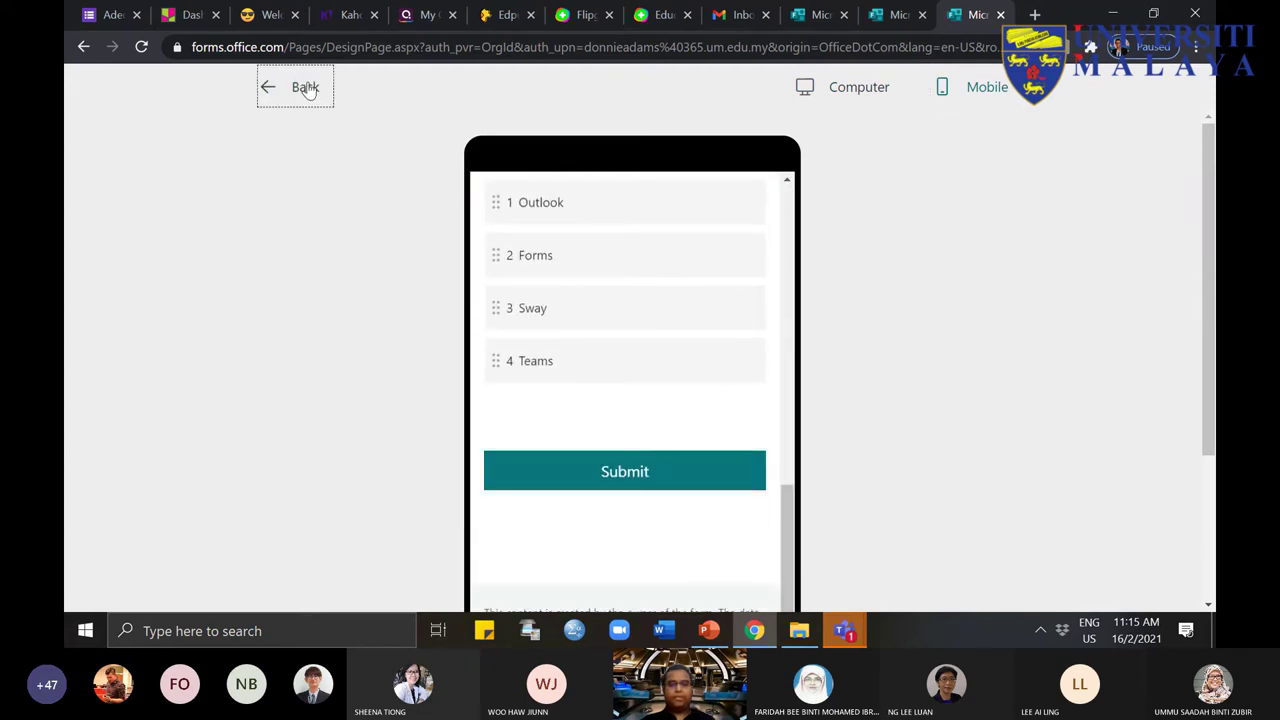
click(300, 87)
Step: Review question 2's option order and question 1's answer feedback and points in the quiz editor
scroll(1160, 336, down, 3)
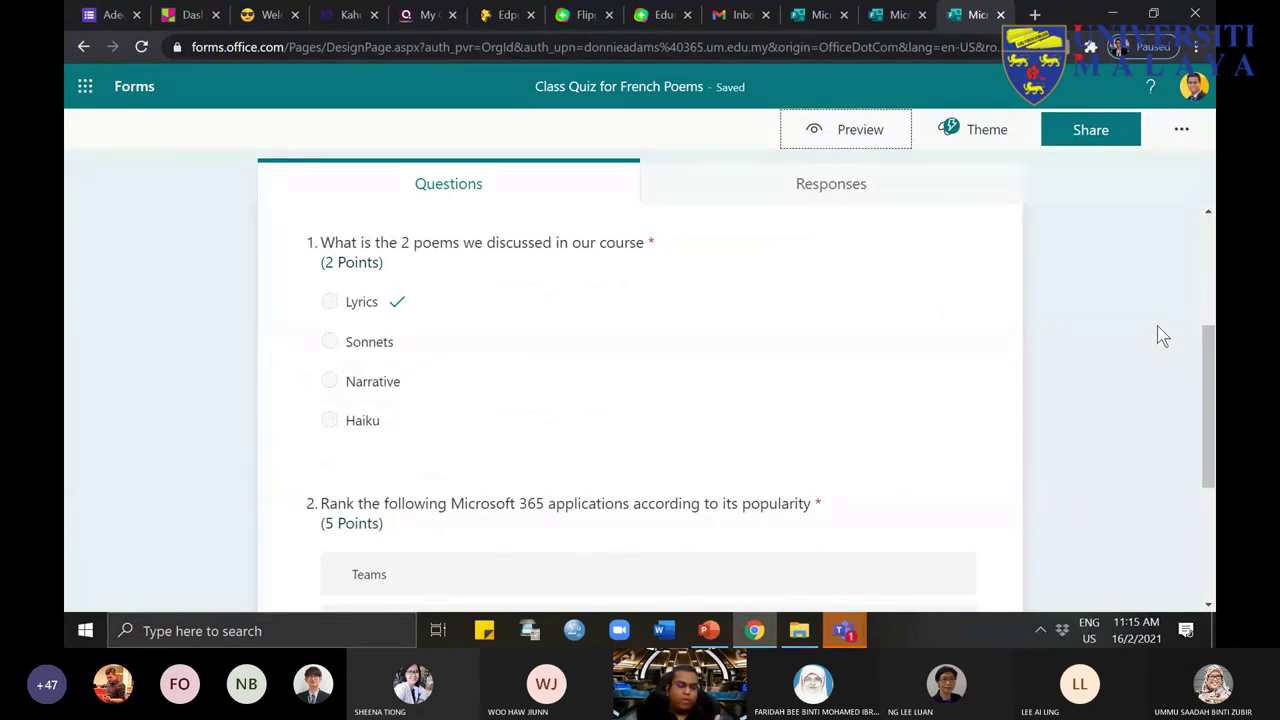
scroll(1160, 336, down, 3)
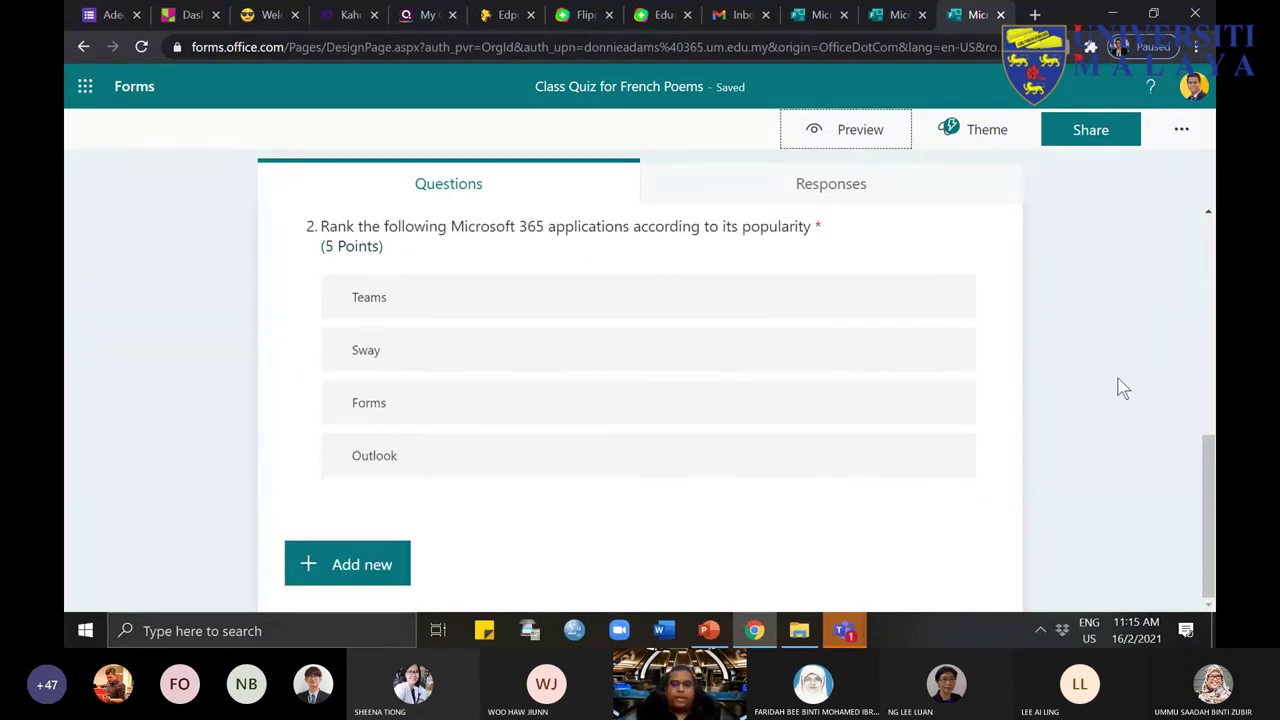
click(548, 293)
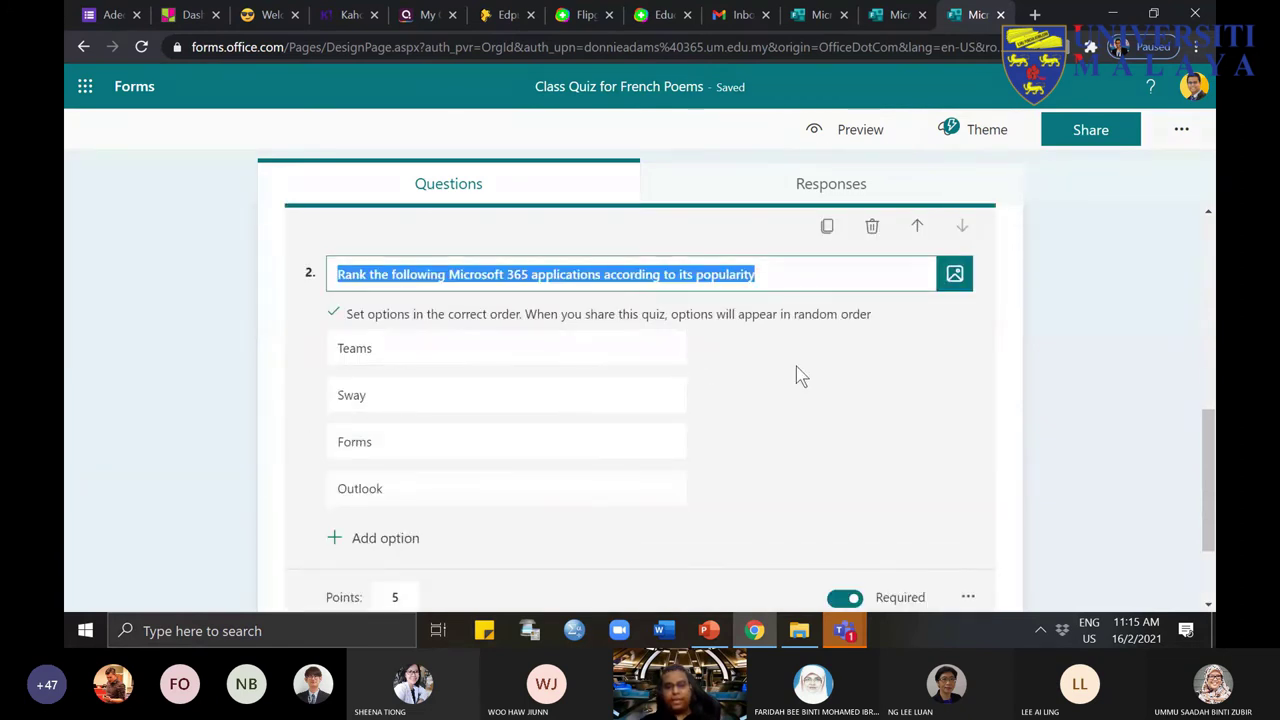
scroll(576, 381, up, 3)
click(565, 348)
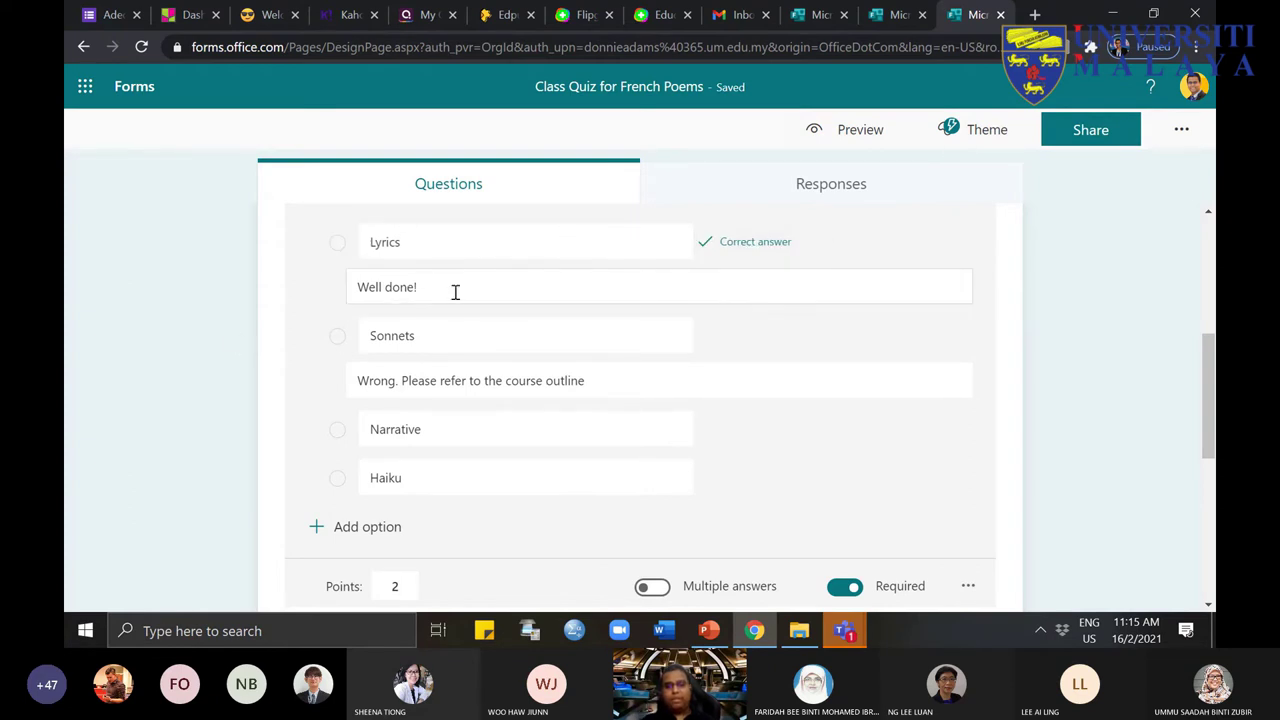
scroll(714, 417, down, 2)
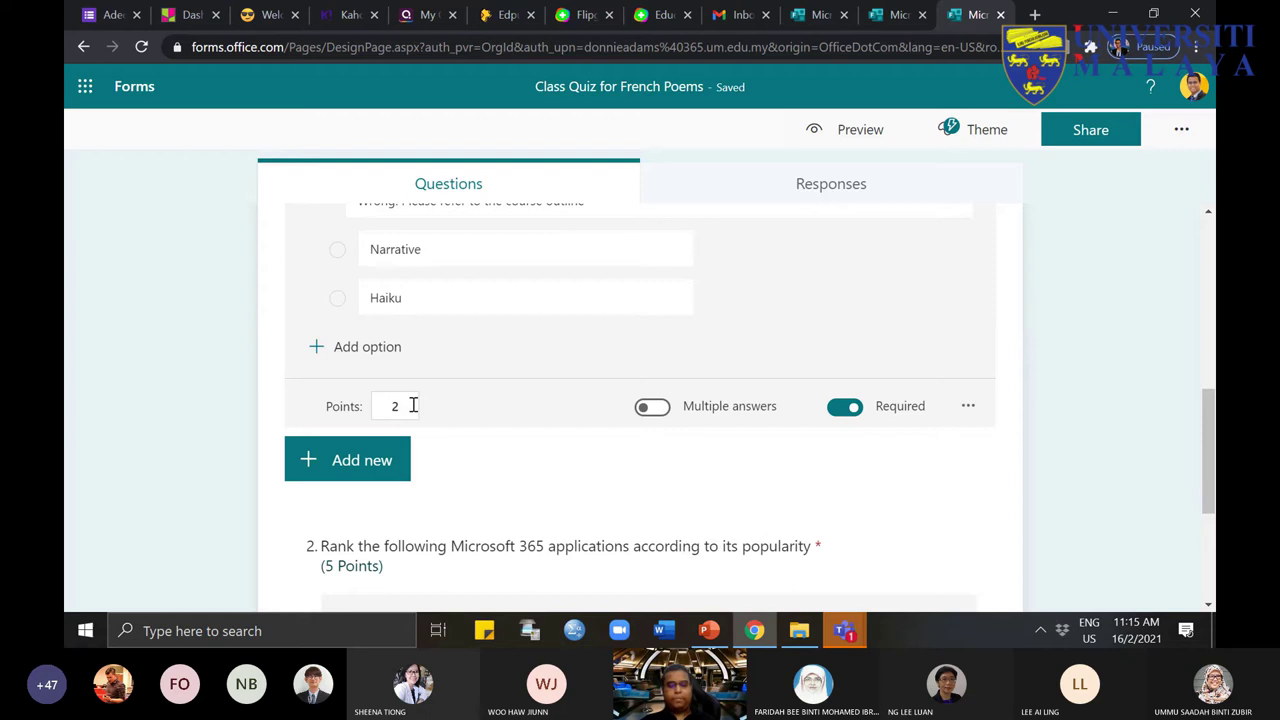
Step: Apply the suggested theme showing a hand writing with a pen to the quiz
mouse_move(857, 633)
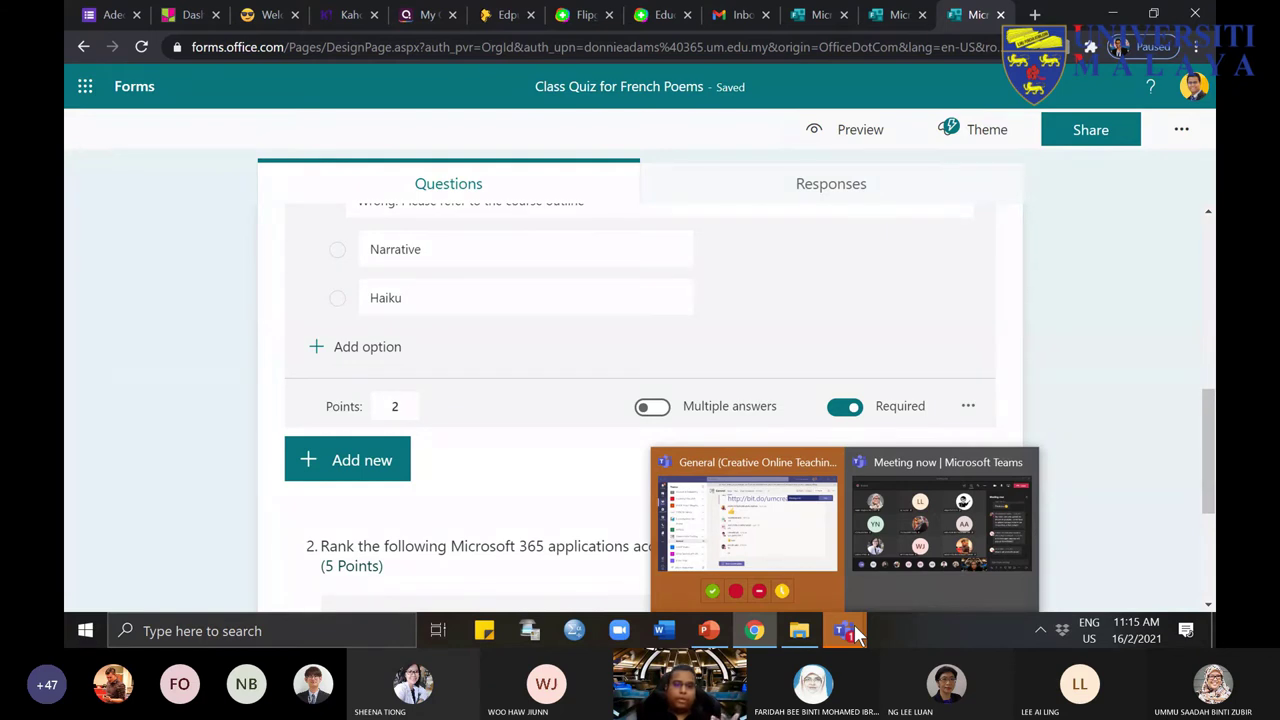
click(1003, 132)
click(1097, 283)
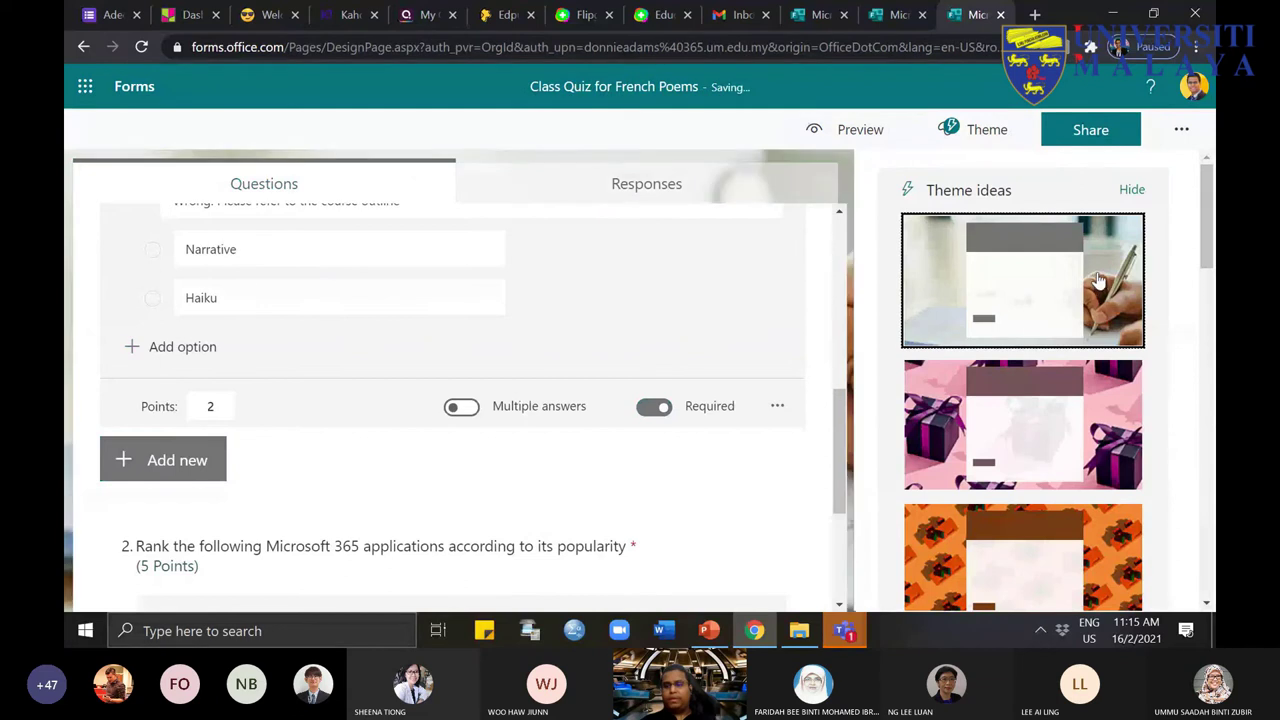
Step: Preview both questions of the quiz with the writing-hand theme and return to the editor
click(858, 129)
scroll(1080, 400, down, 5)
scroll(1074, 445, up, 5)
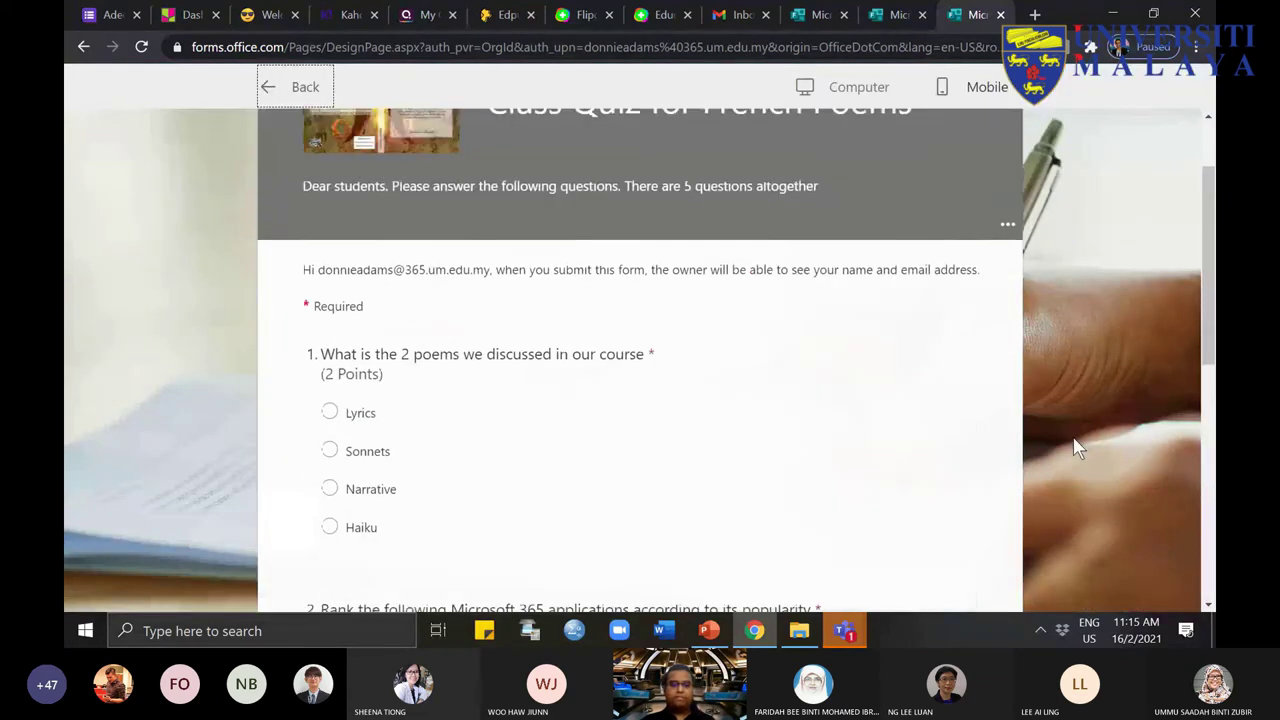
scroll(1074, 445, down, 5)
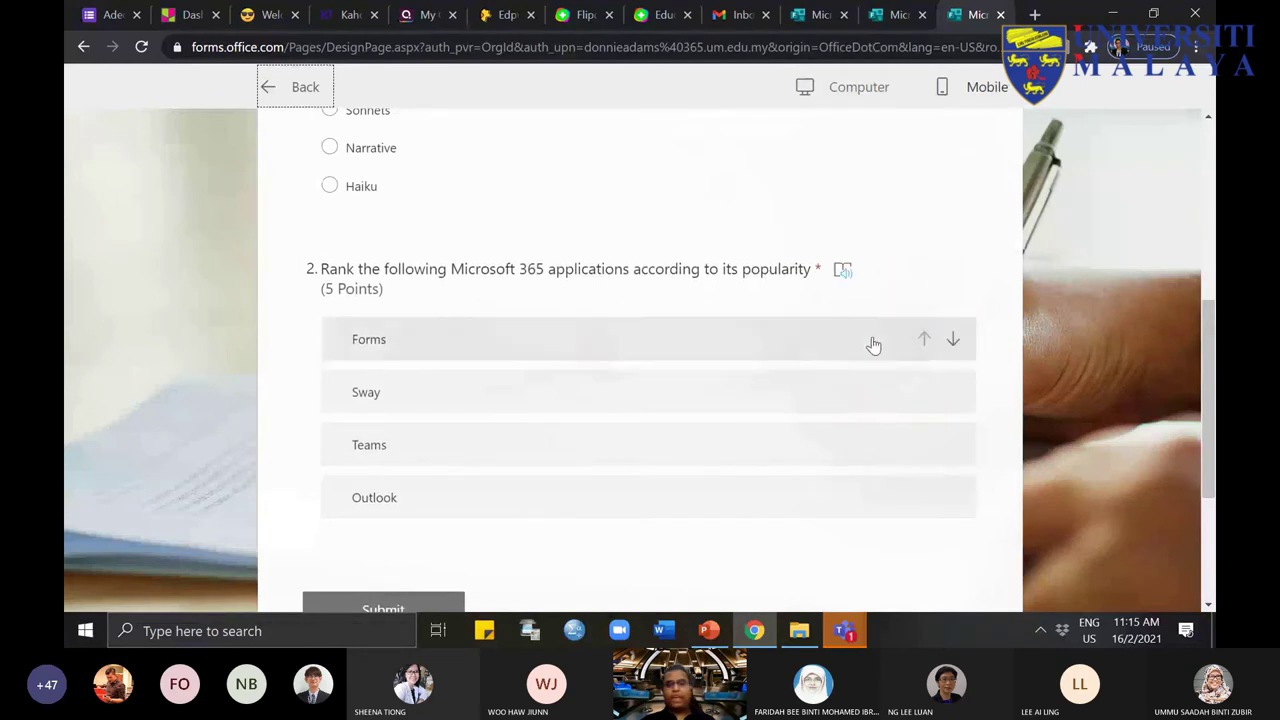
scroll(700, 450, down, 3)
scroll(571, 288, up, 2)
scroll(575, 290, up, 2)
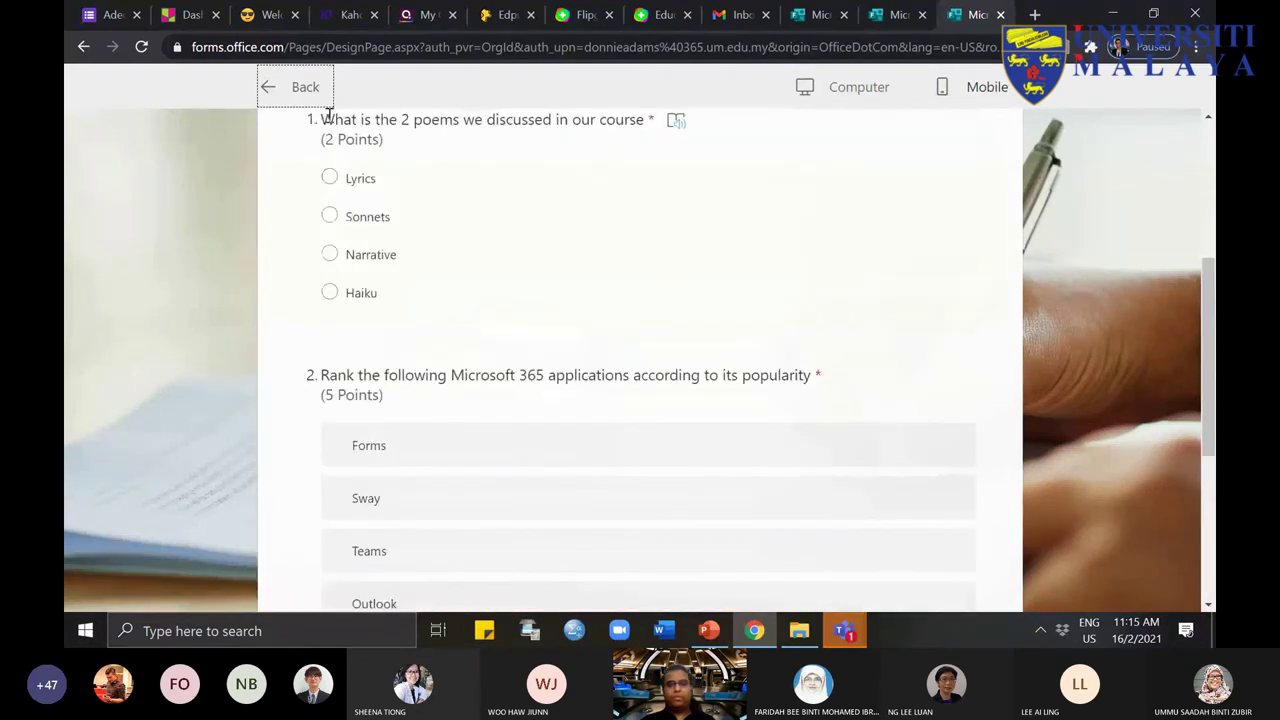
click(312, 100)
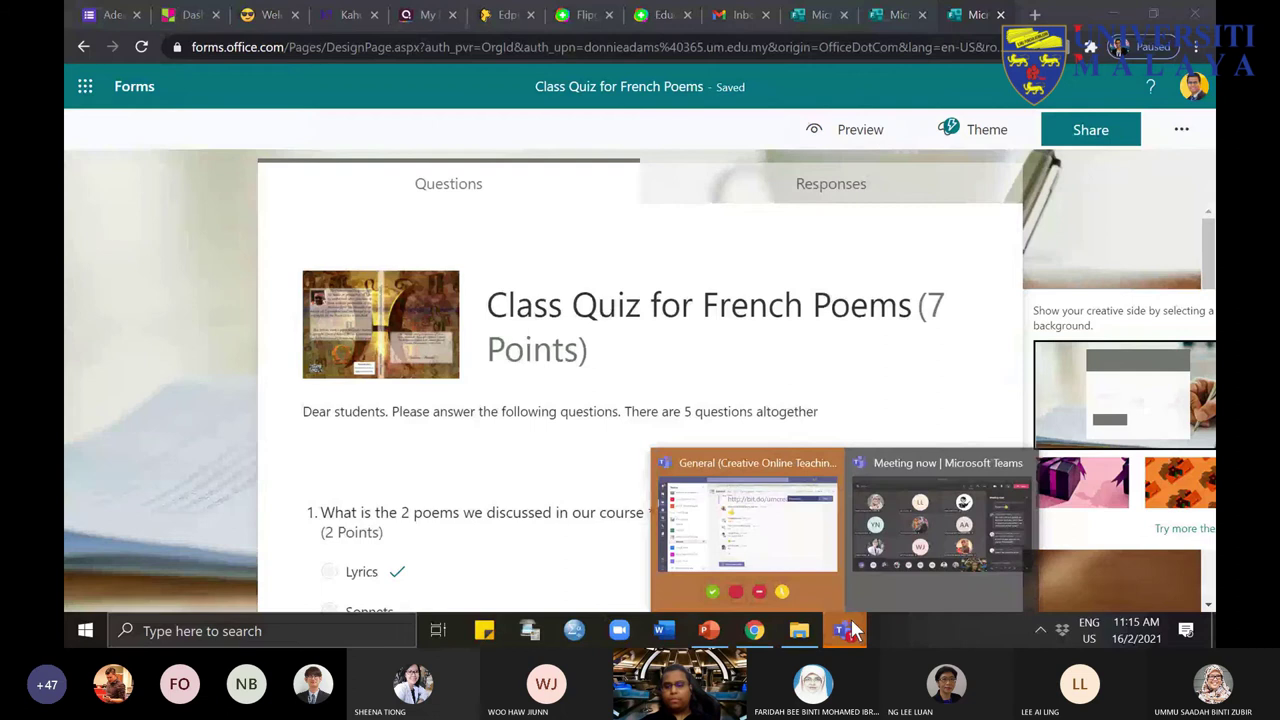
Step: Switch to the Teams meeting and read the chat questions about video upload, response messages, net promoter score and quiz timer
click(925, 510)
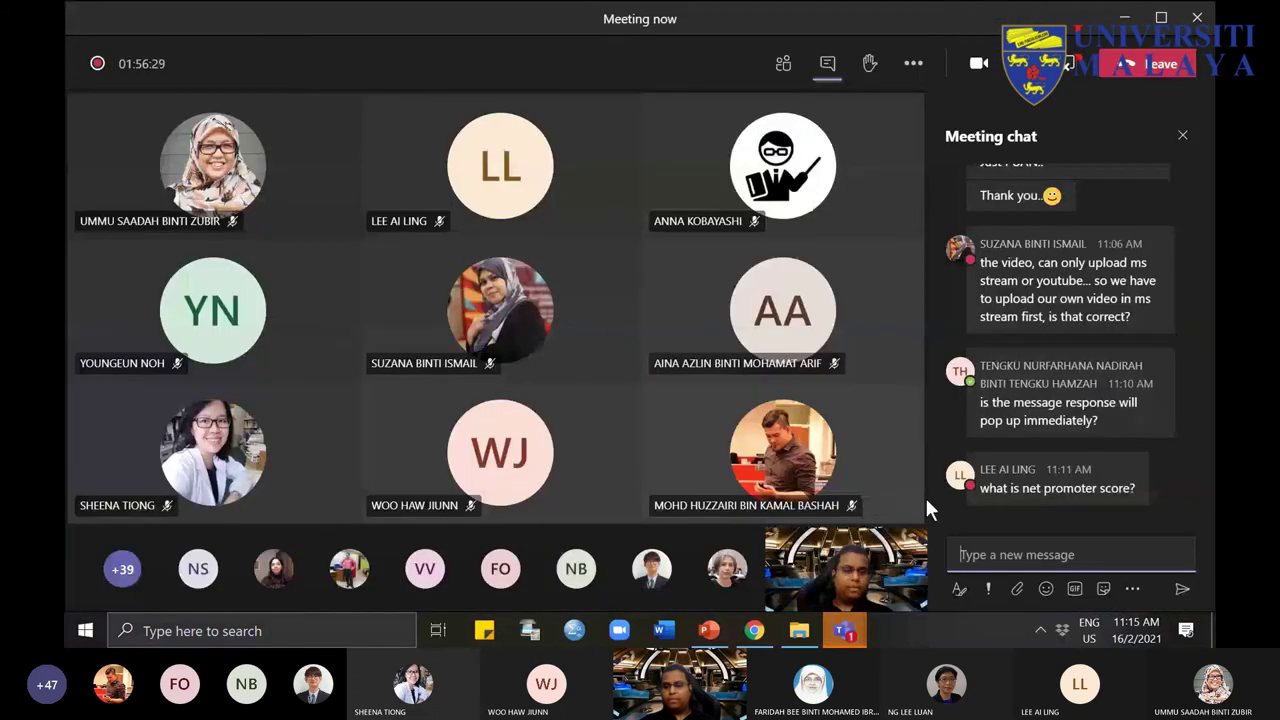
scroll(1176, 473, up, 2)
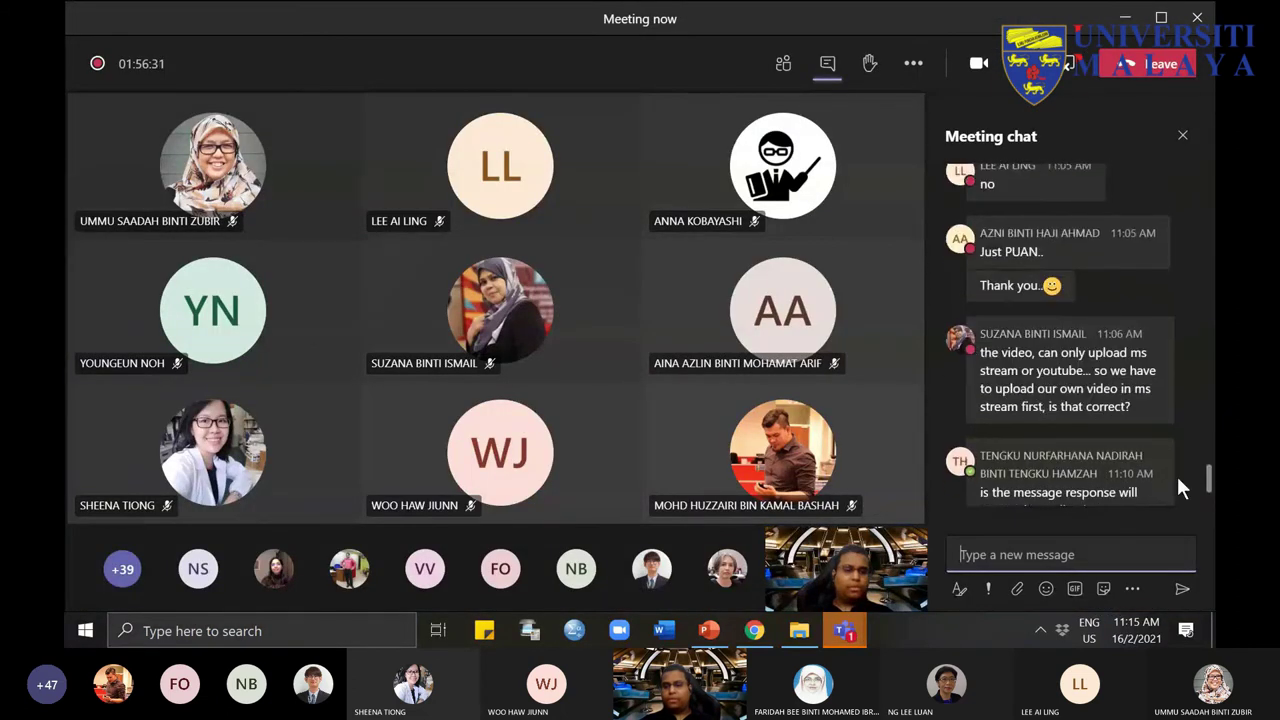
scroll(1176, 487, up, 1)
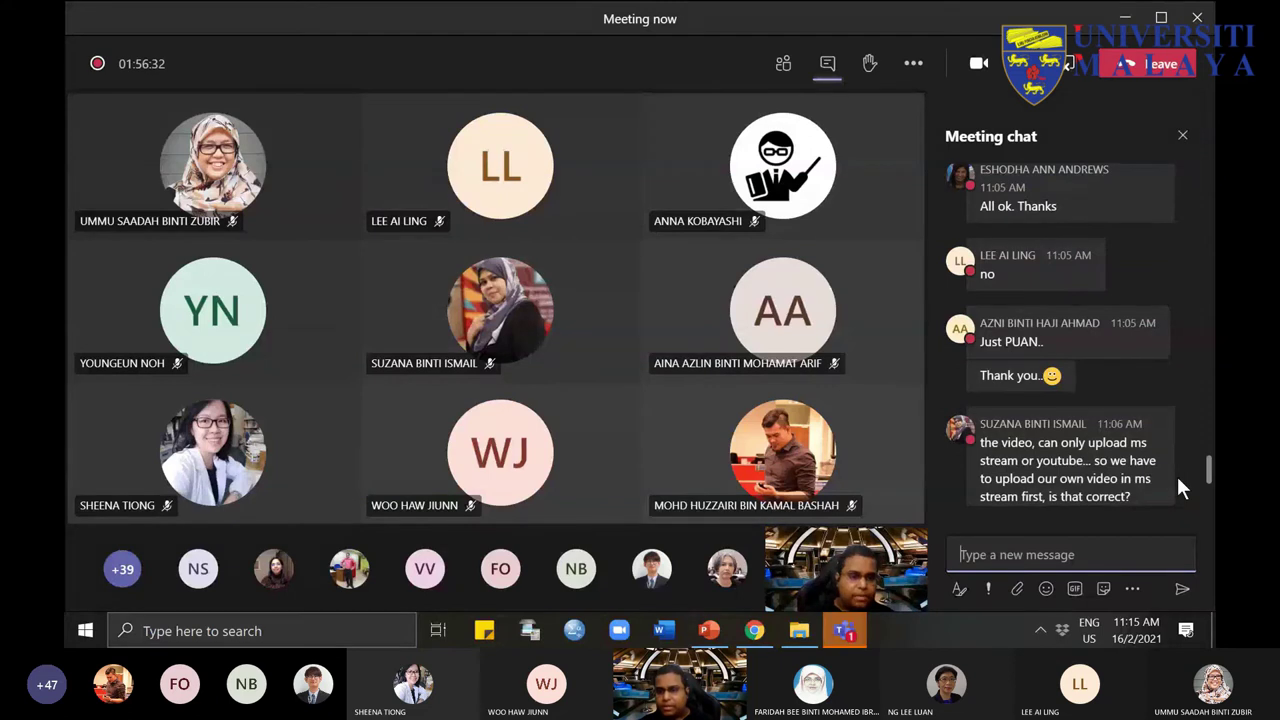
scroll(1178, 487, down, 1)
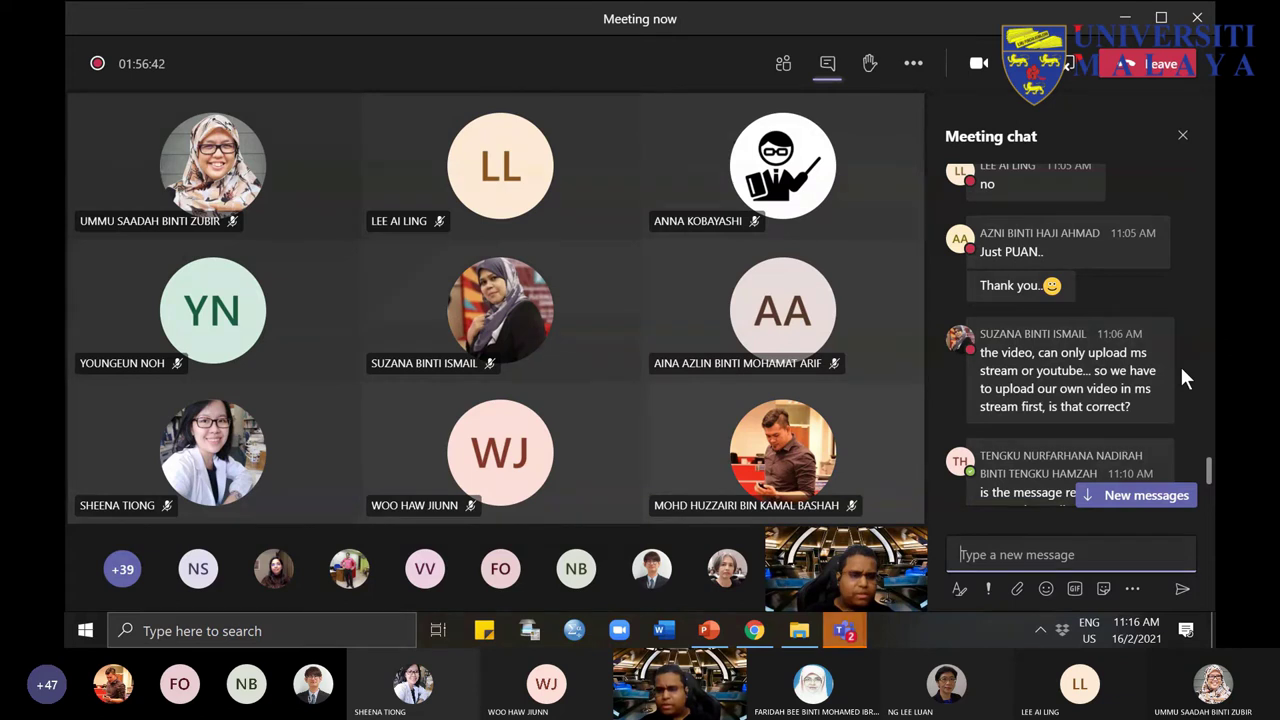
mouse_move(1020, 395)
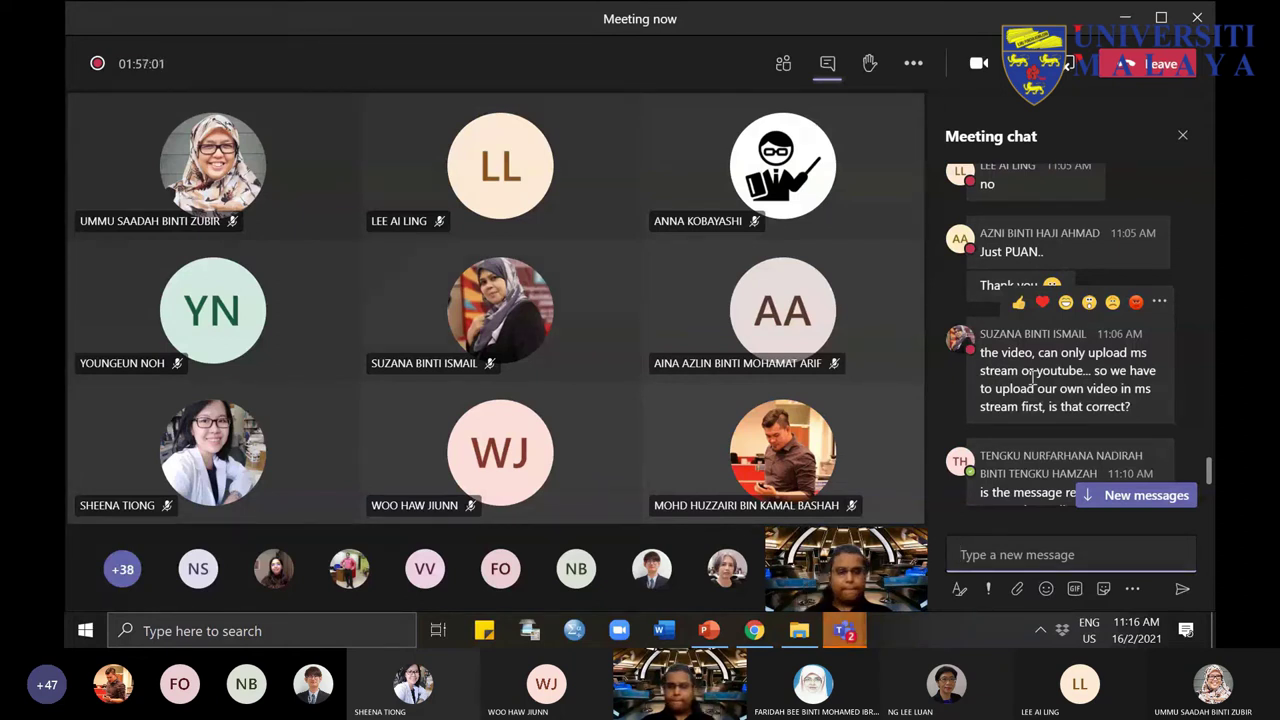
scroll(1082, 409, down, 3)
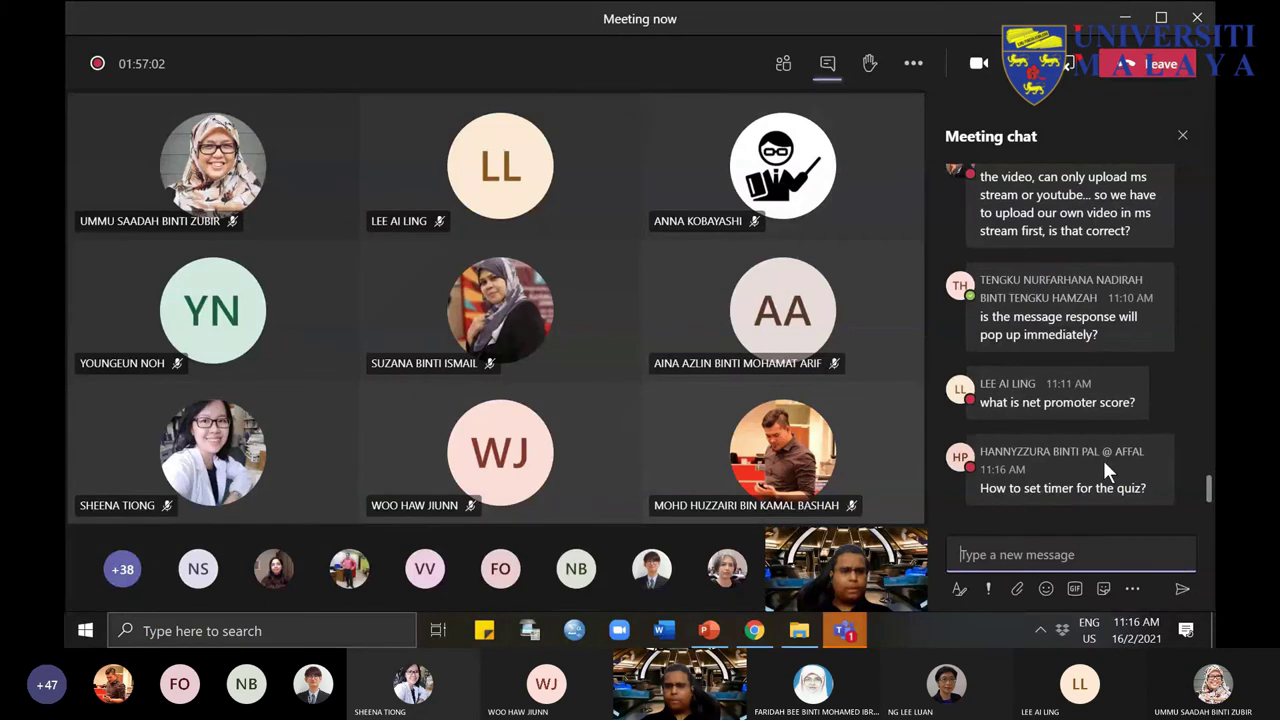
mouse_move(1133, 318)
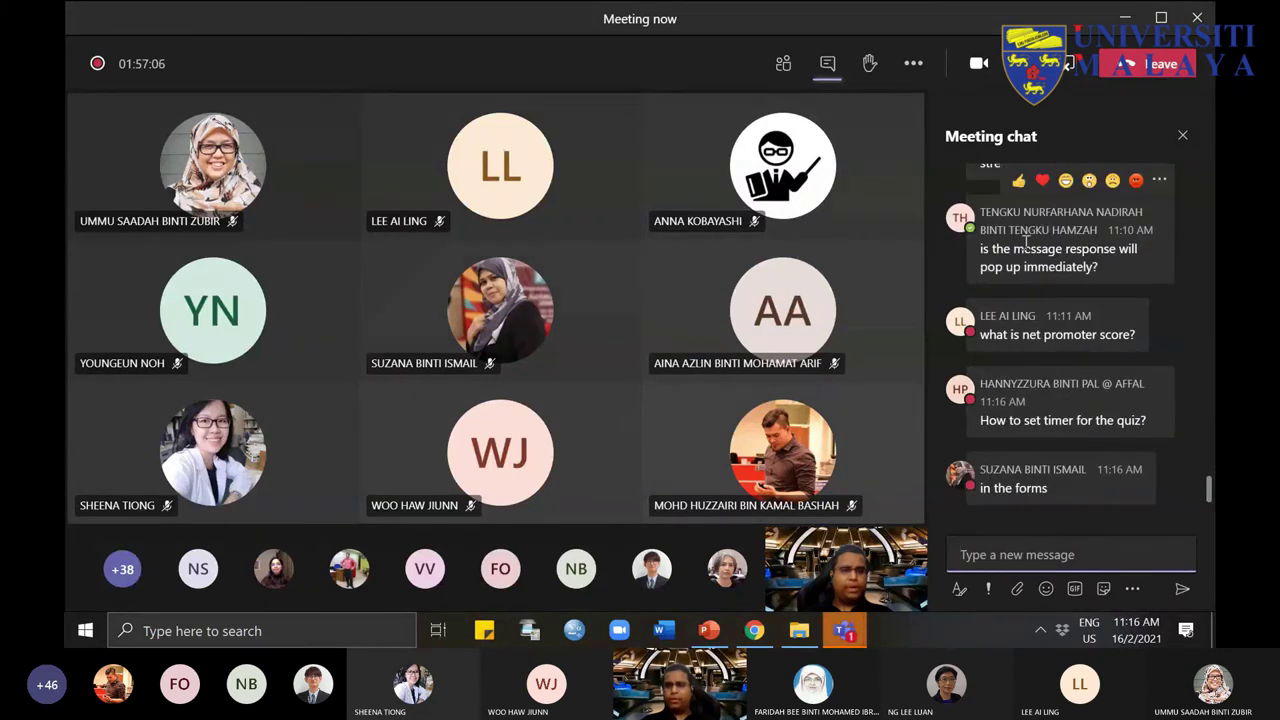
mouse_move(1057, 333)
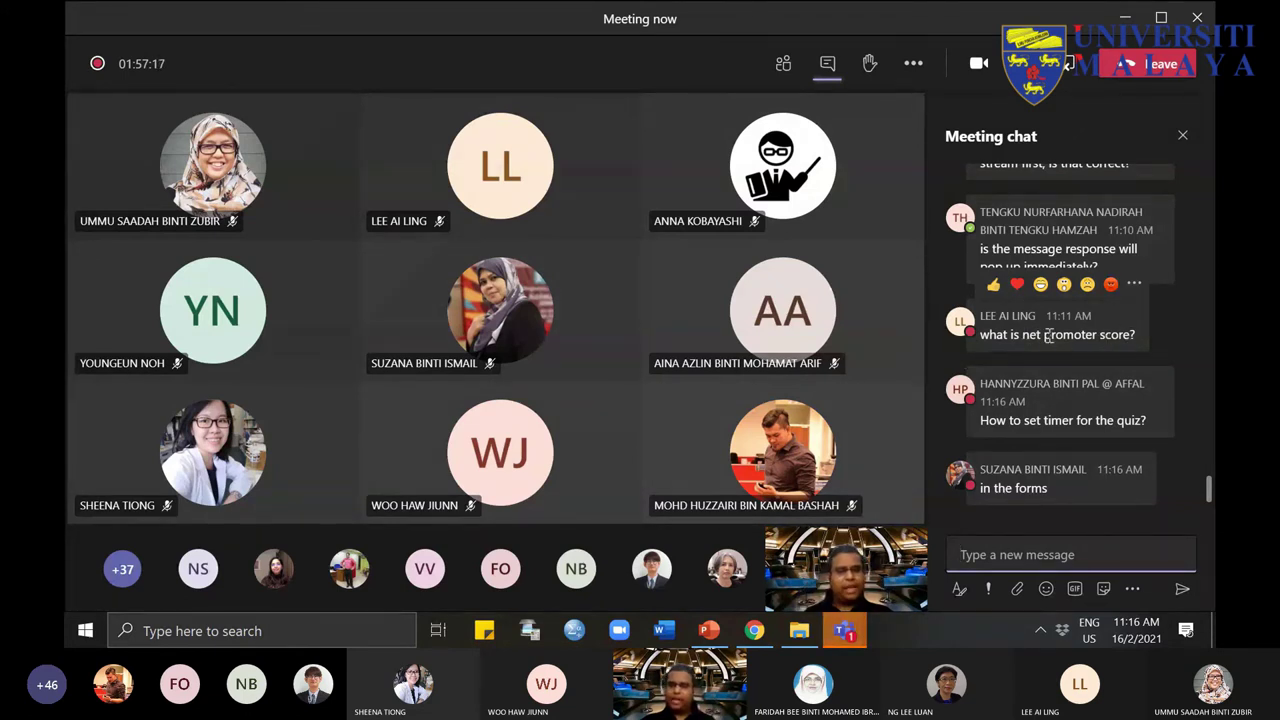
drag(1021, 334, 1136, 336)
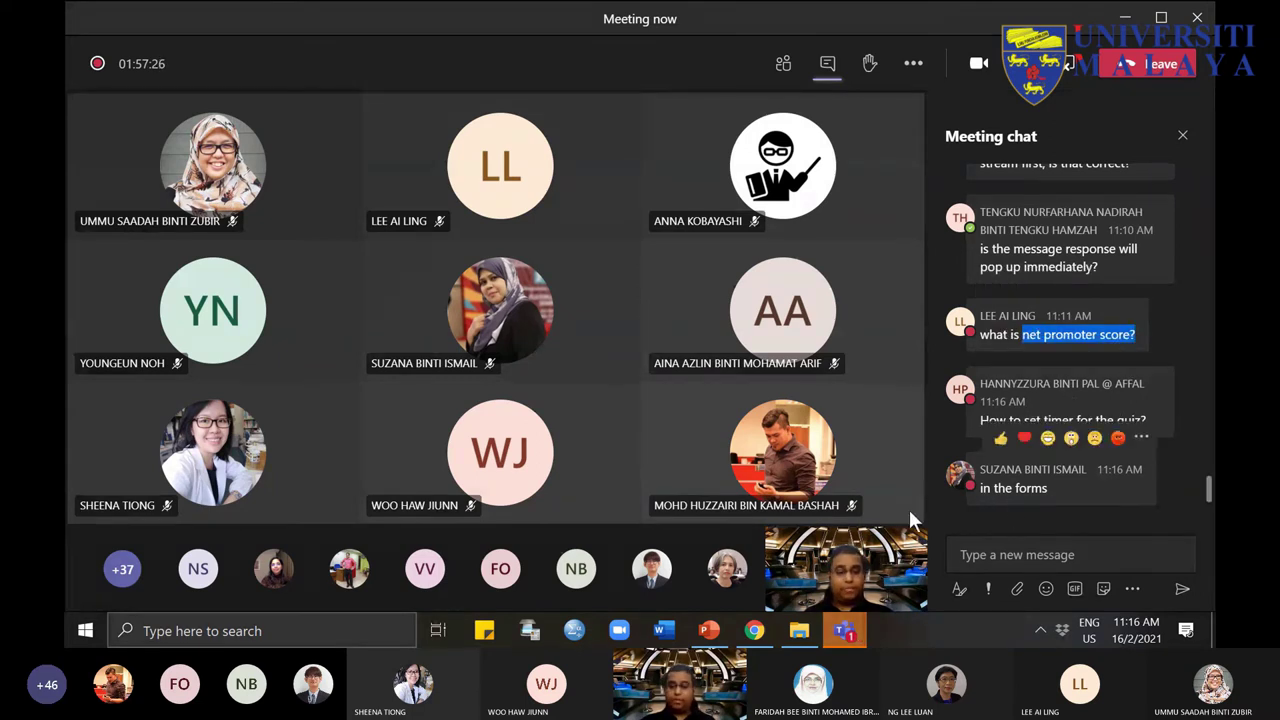
Step: Return to the quiz in the browser and view the video URL option for inserting media into question 1
click(840, 633)
scroll(808, 517, down, 5)
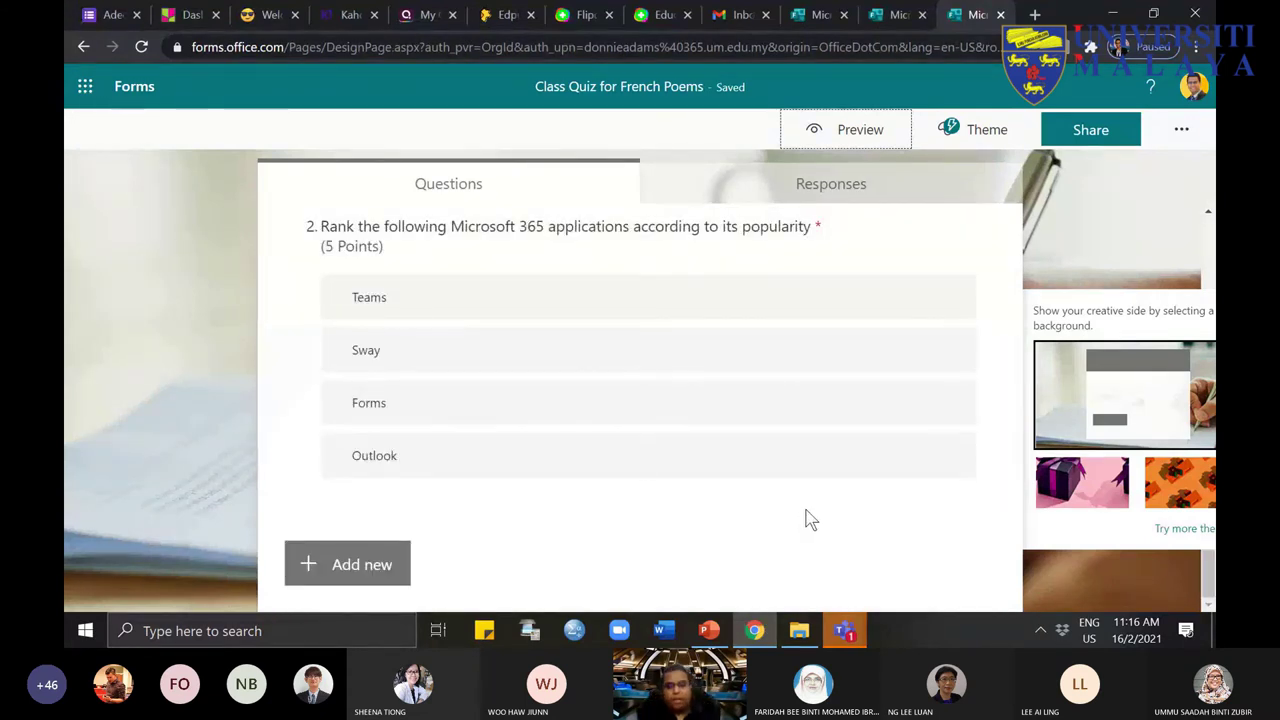
scroll(805, 512, up, 6)
scroll(802, 515, down, 4)
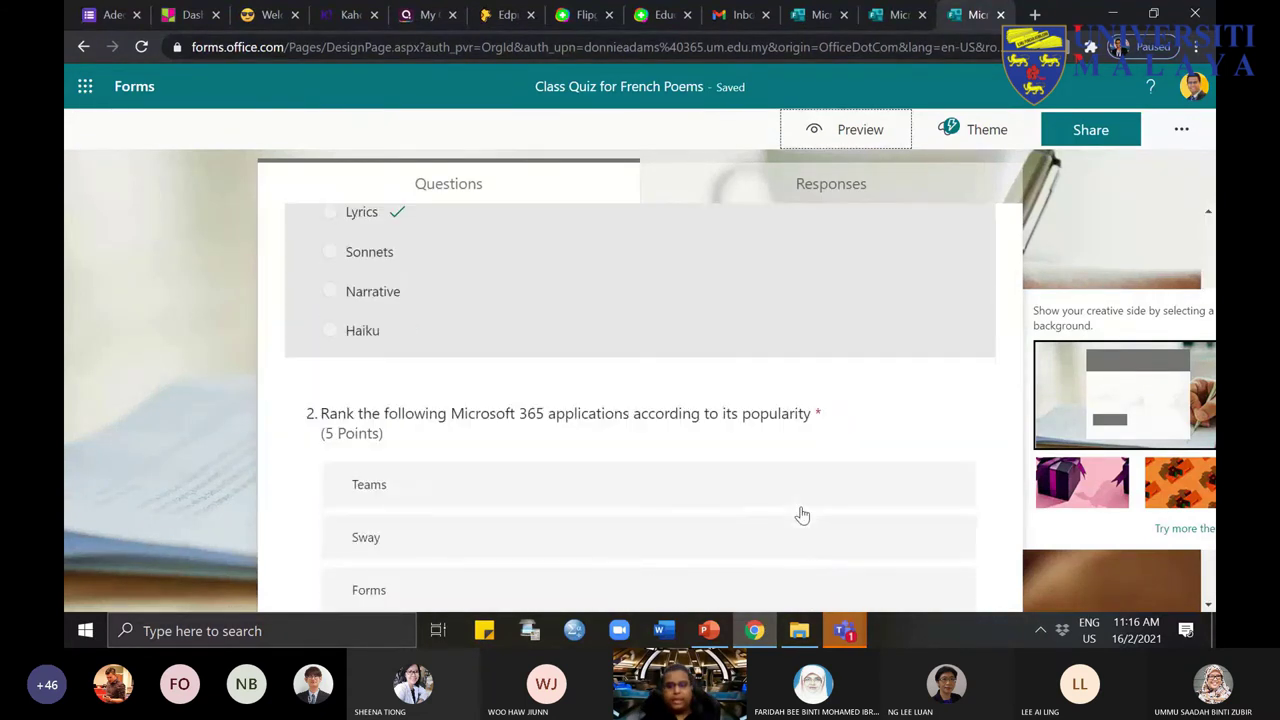
scroll(801, 515, down, 2)
scroll(768, 503, up, 5)
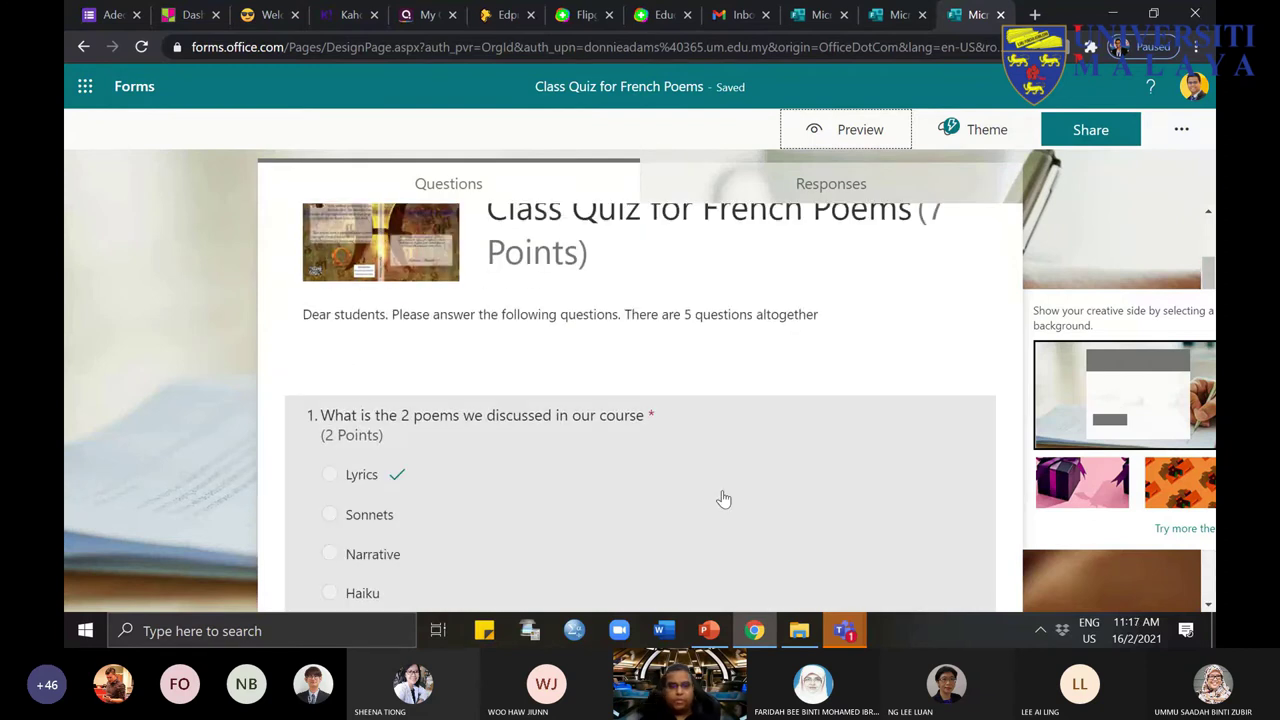
click(717, 454)
mouse_move(755, 632)
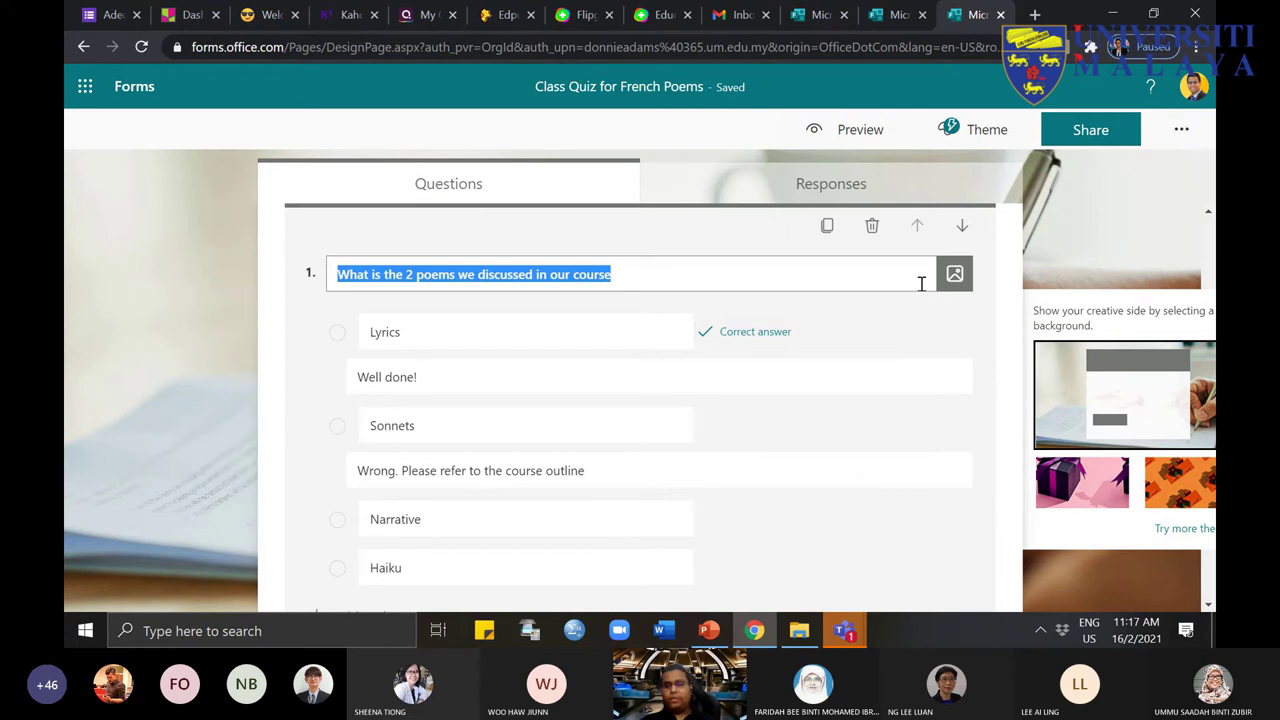
click(955, 276)
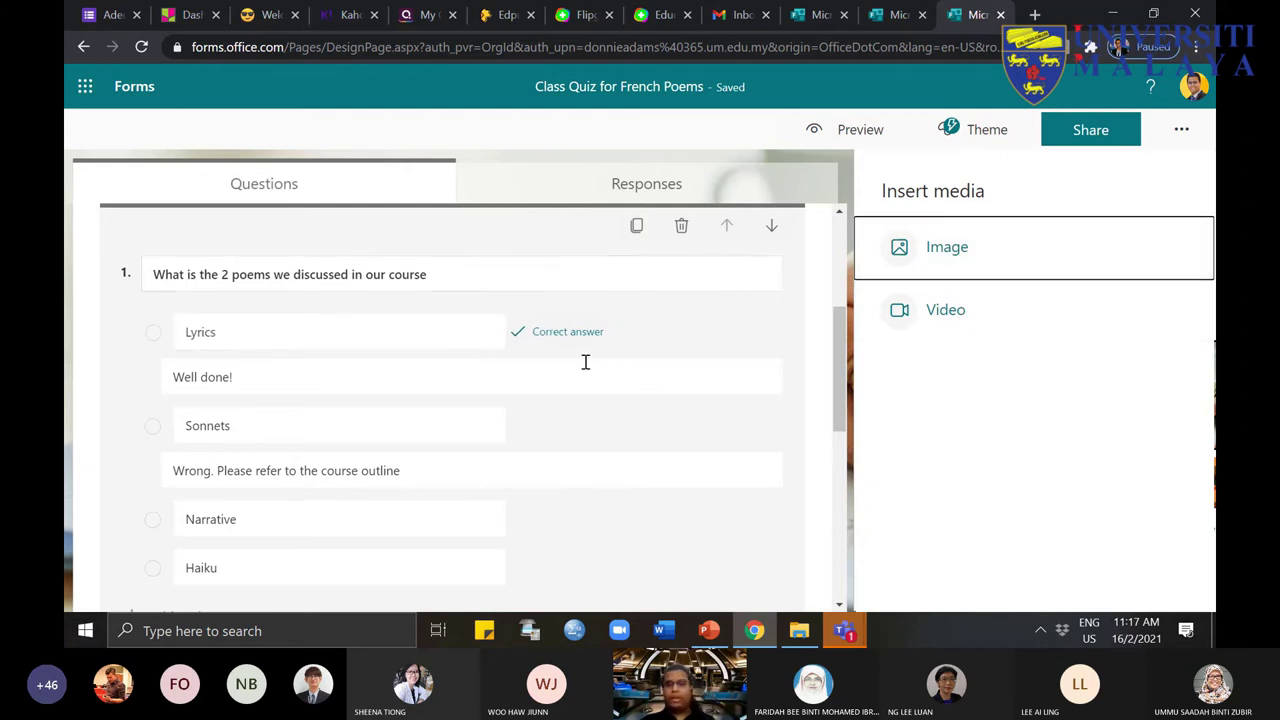
click(960, 333)
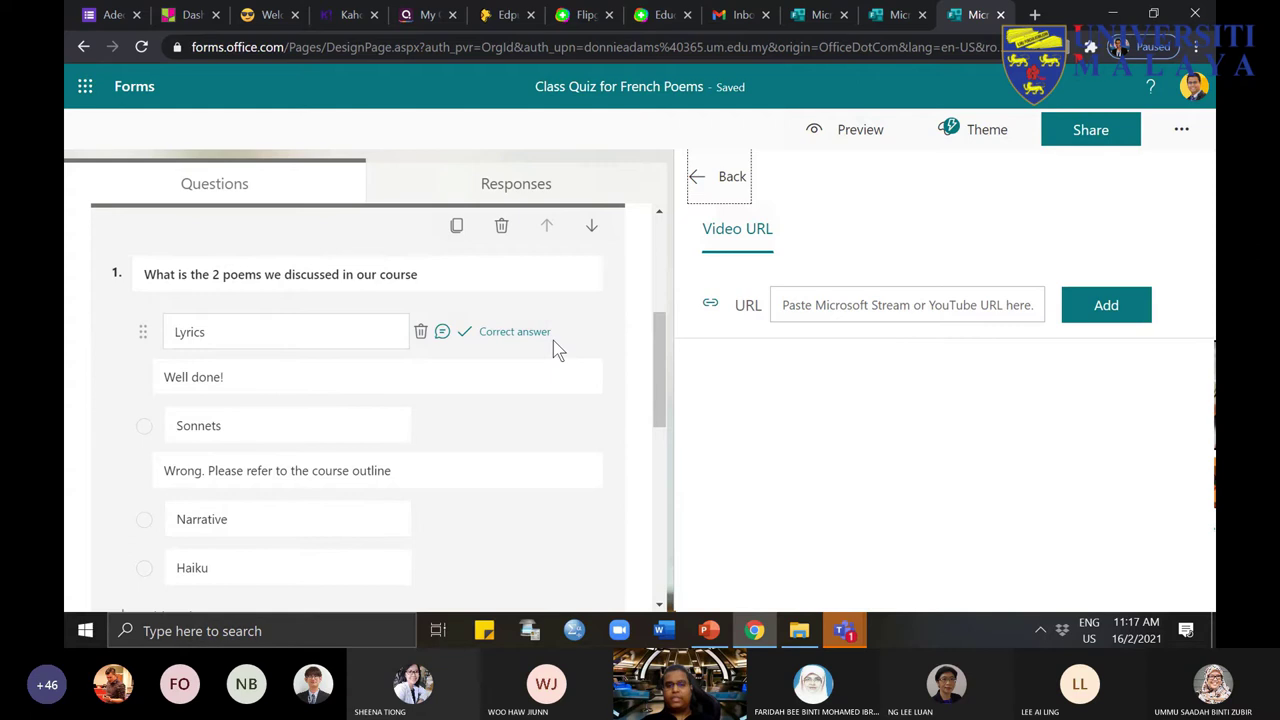
click(719, 176)
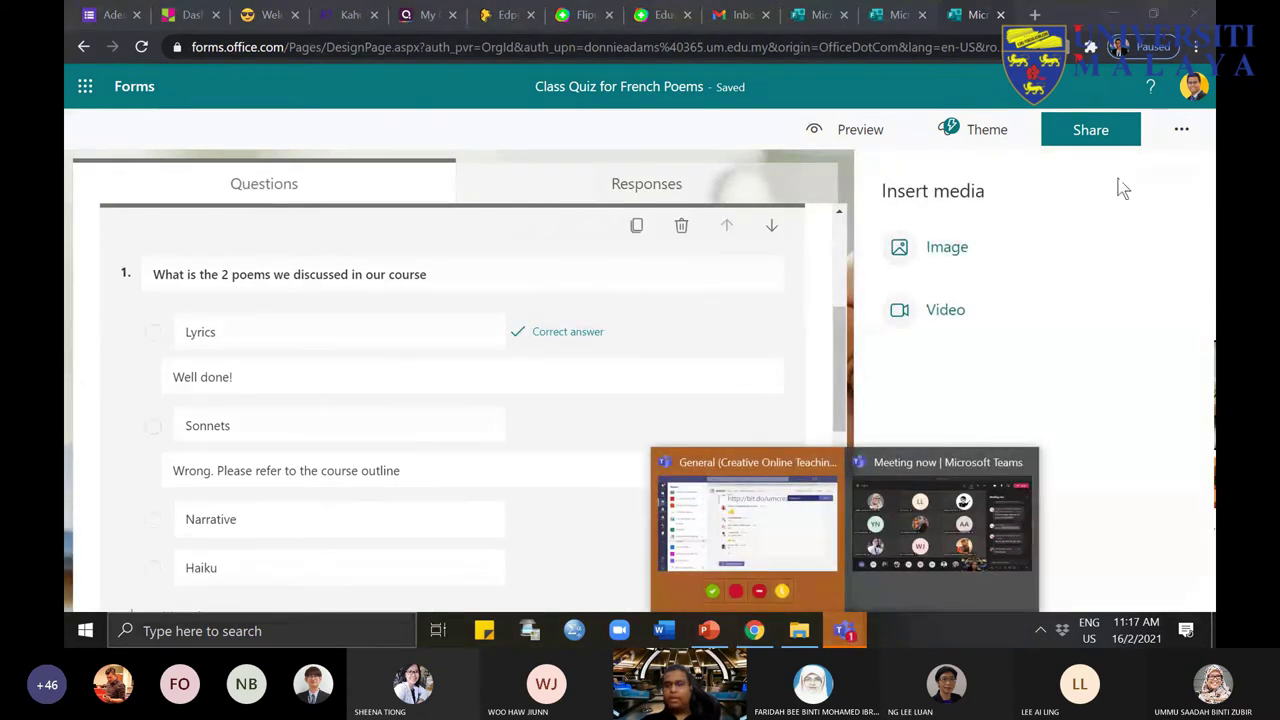
Step: Open the quiz's sharing options and view the choices for who can respond
click(1110, 143)
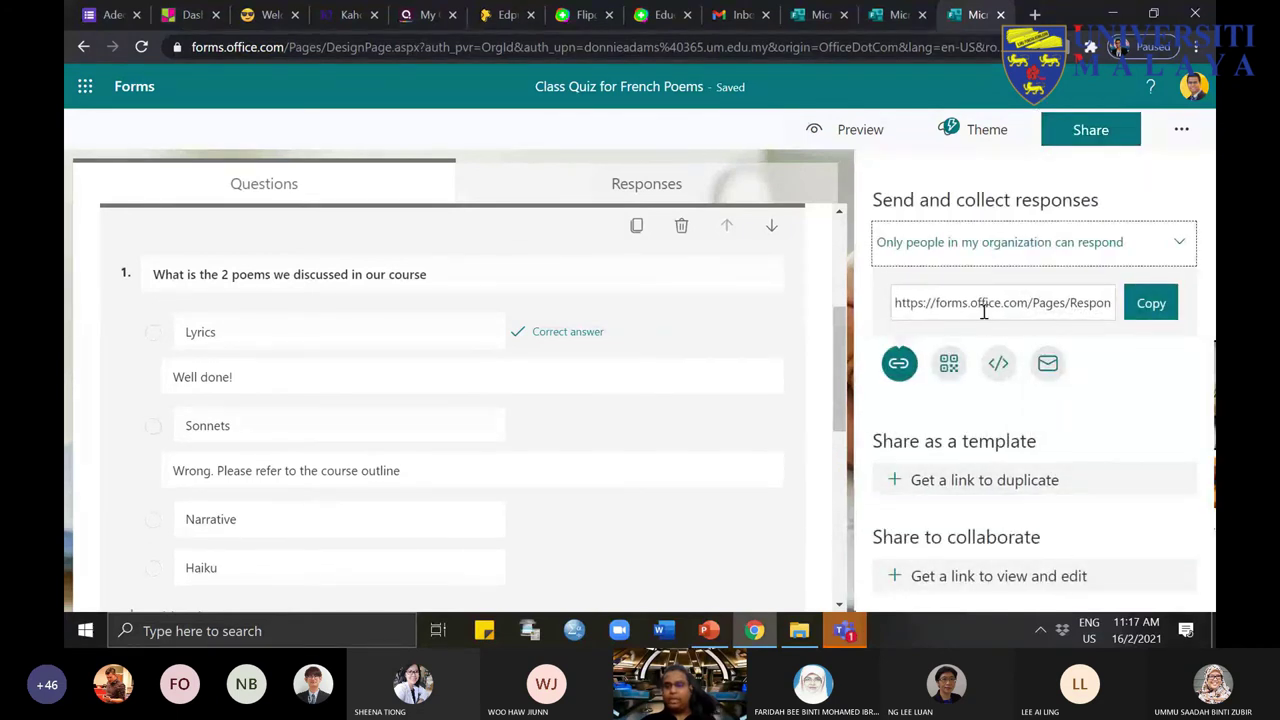
click(1029, 250)
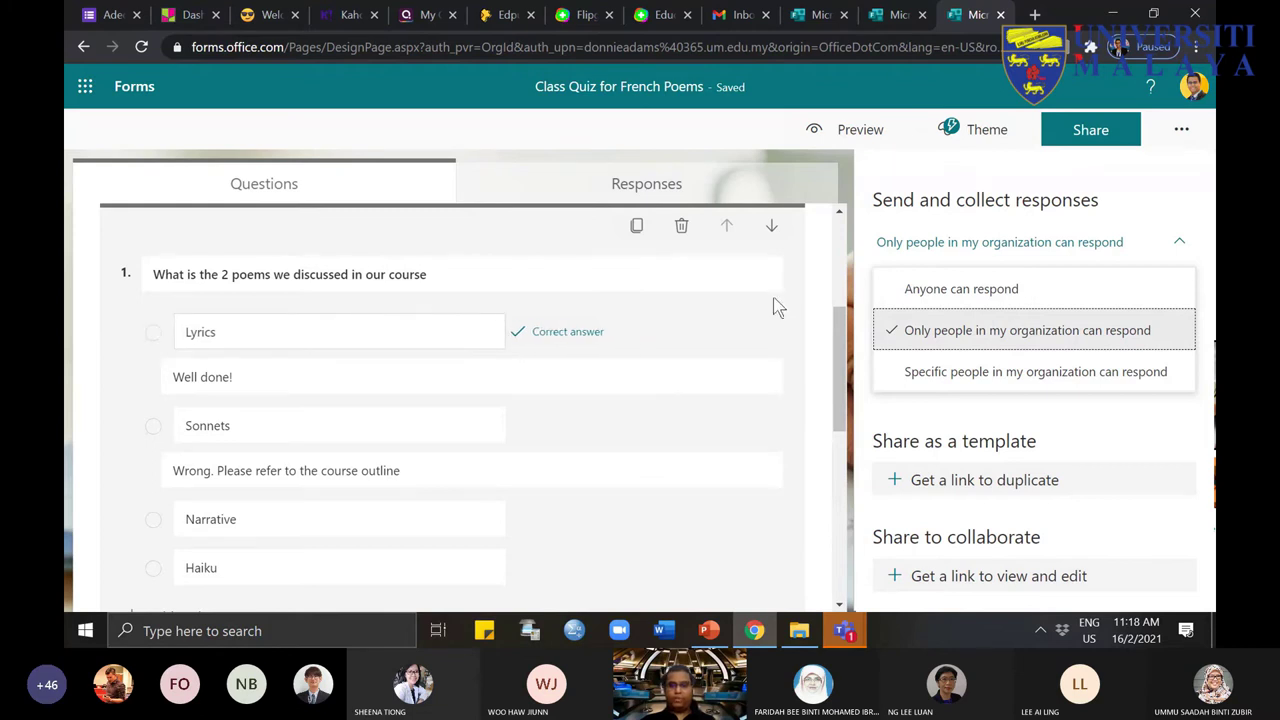
click(1125, 171)
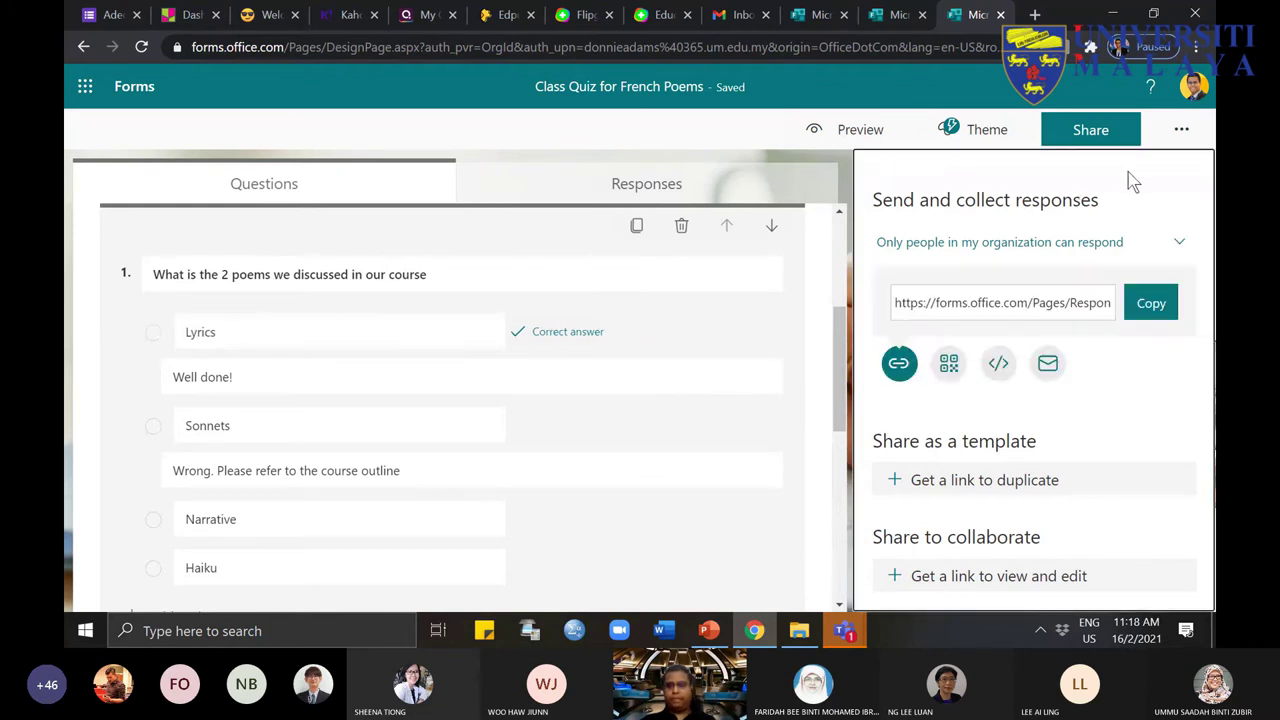
Step: Open the quiz settings and read the description of the option to show results automatically
click(1181, 131)
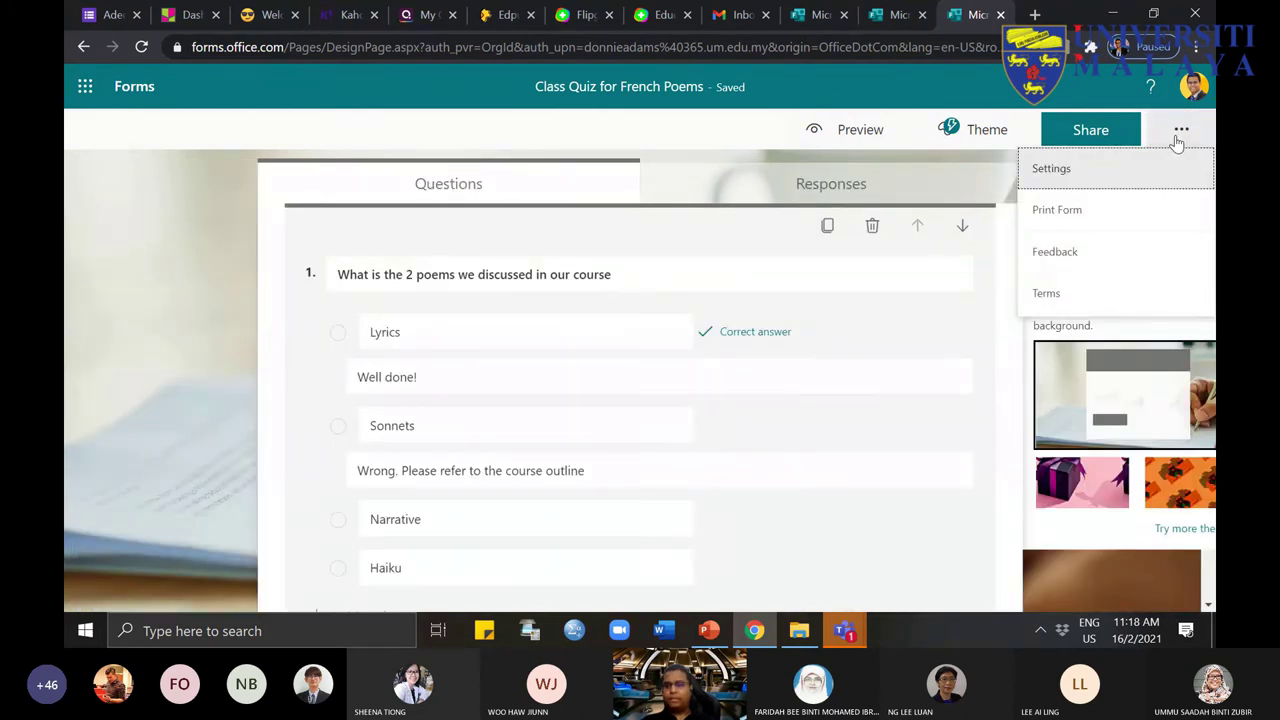
click(1045, 174)
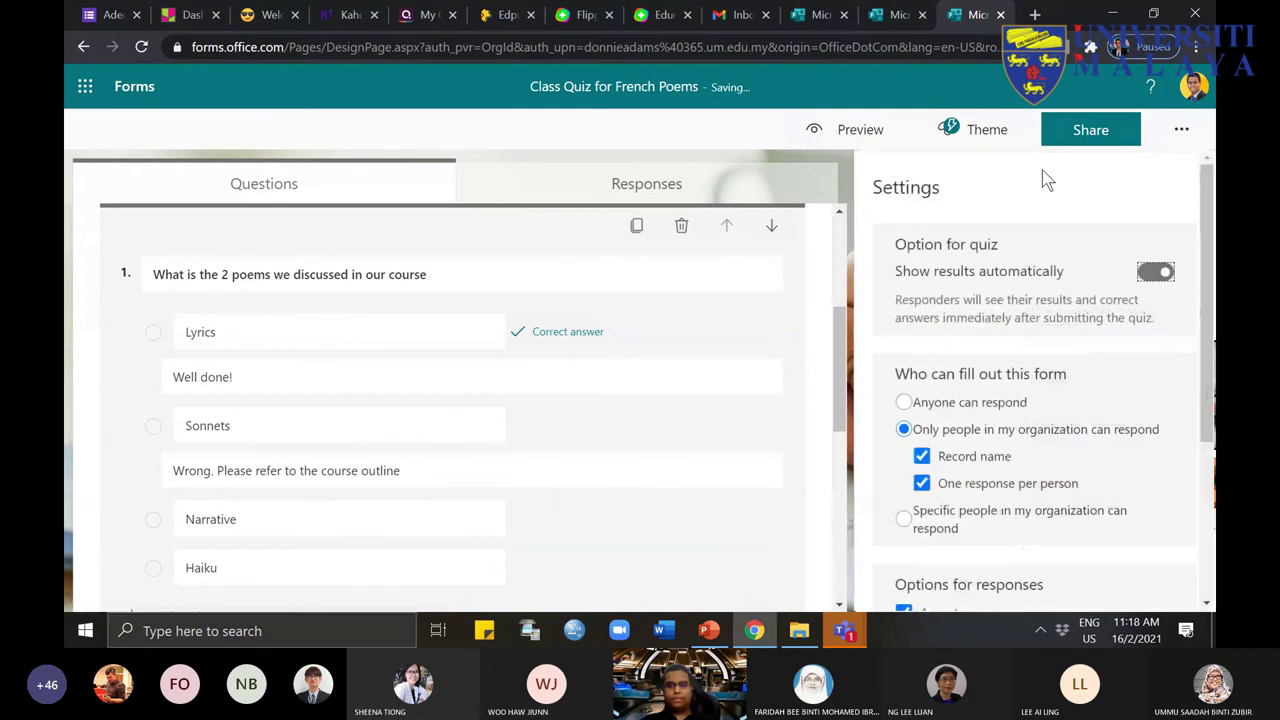
click(1179, 136)
click(1180, 138)
click(1181, 136)
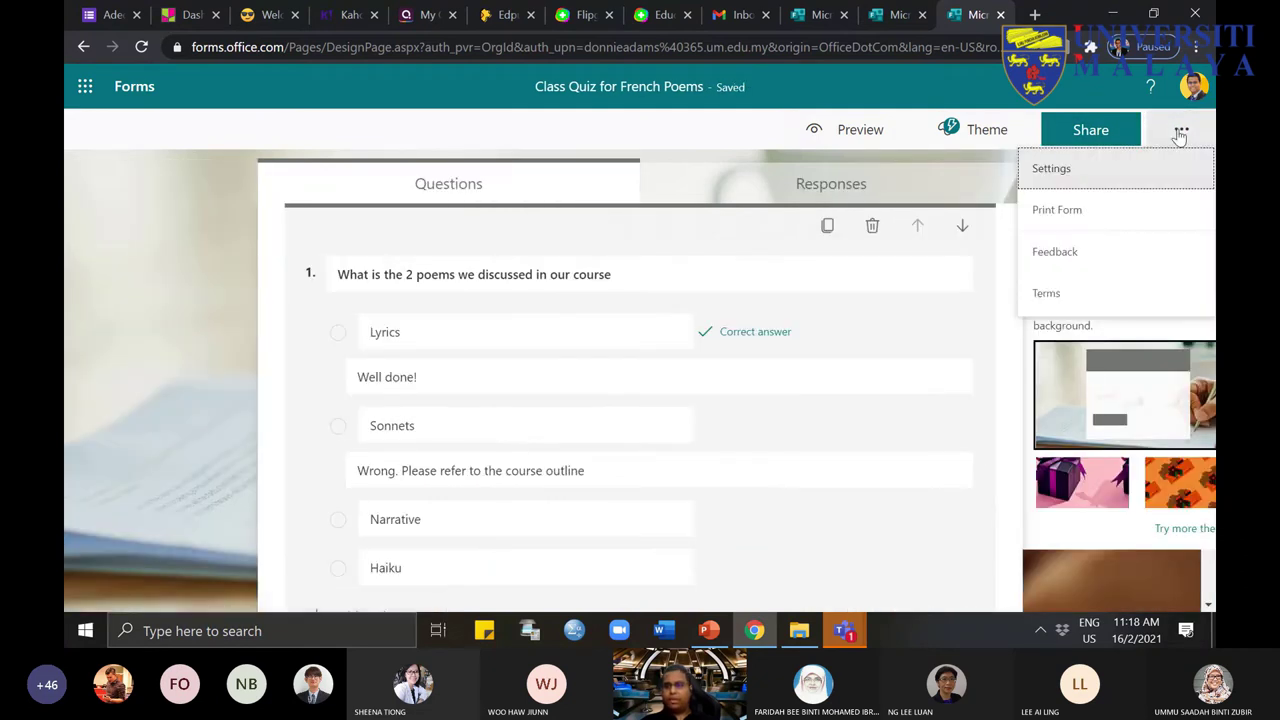
click(1058, 175)
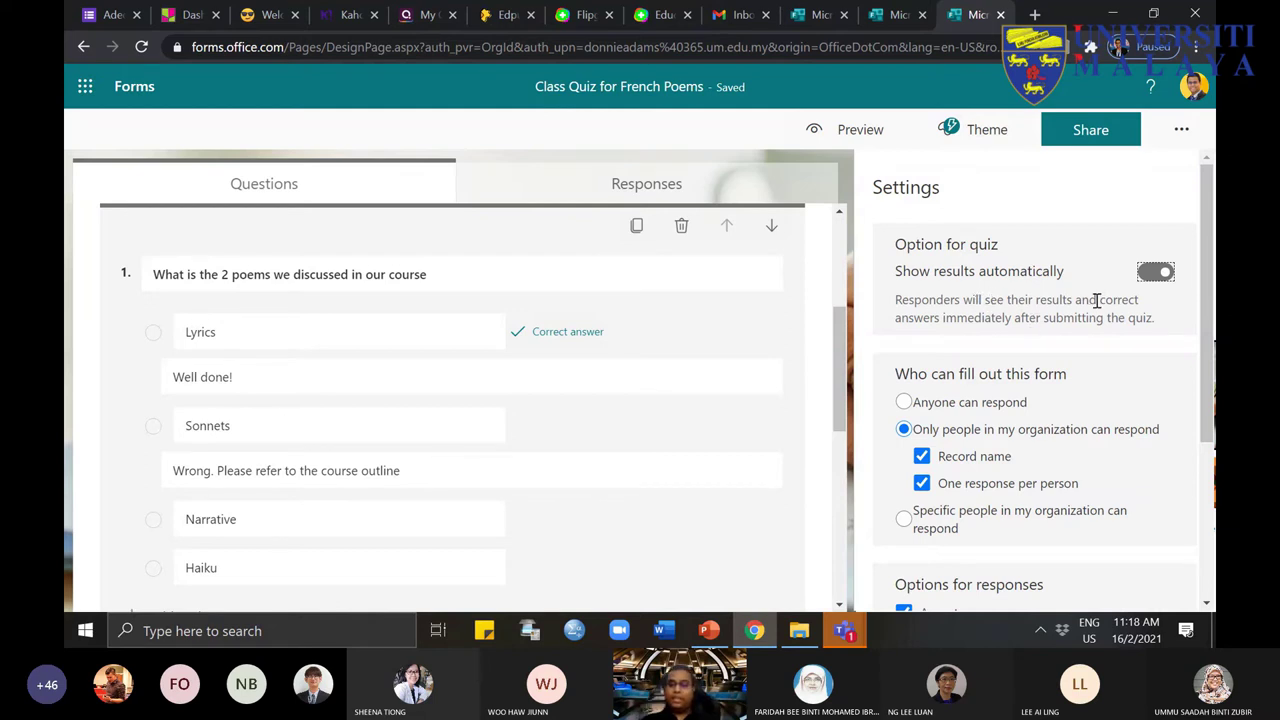
drag(1127, 323, 893, 300)
click(1043, 326)
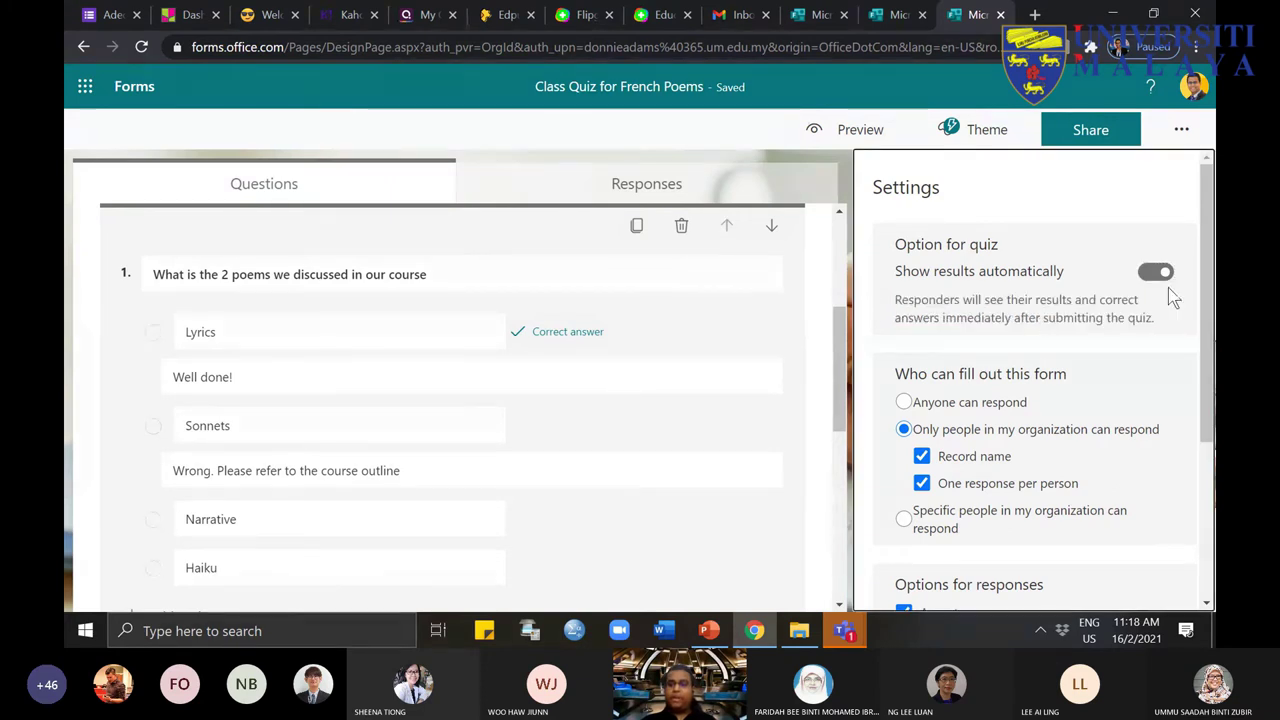
Step: Toggle showing results automatically off and back on, comparing the descriptions of manual review and immediate results
click(1160, 278)
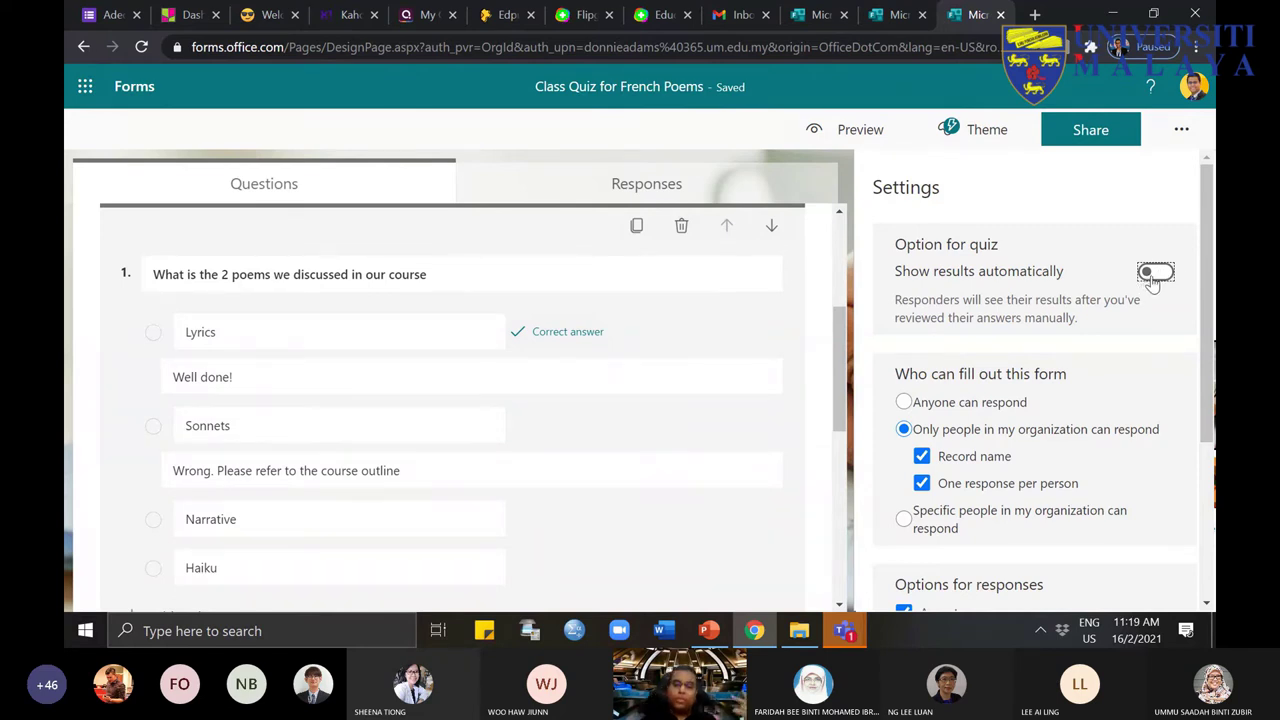
click(1153, 276)
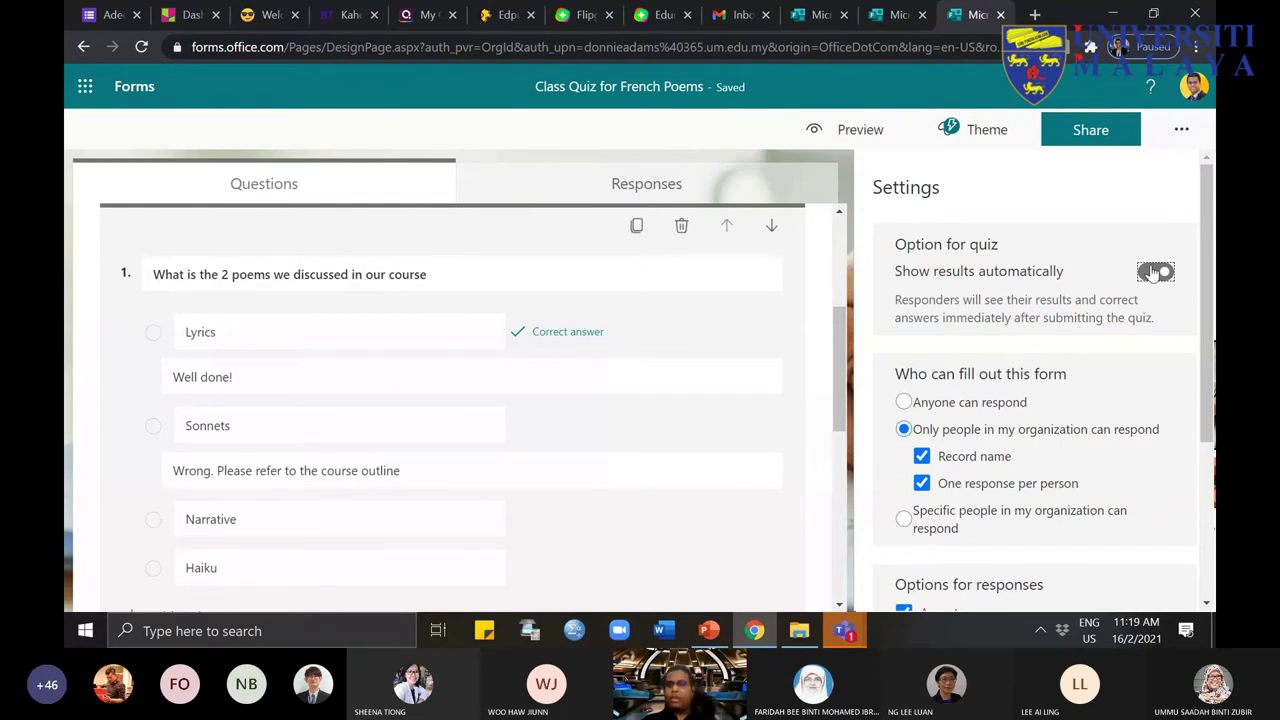
click(1156, 272)
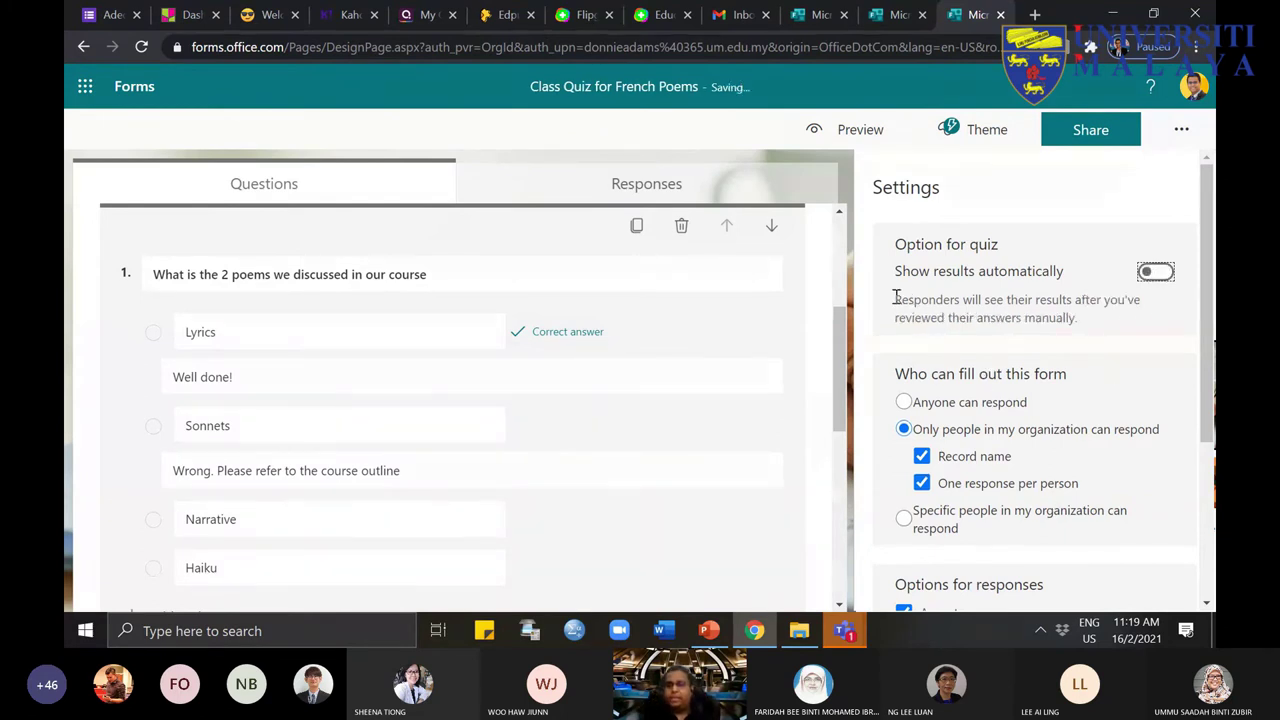
drag(897, 300, 1033, 322)
double_click(1049, 317)
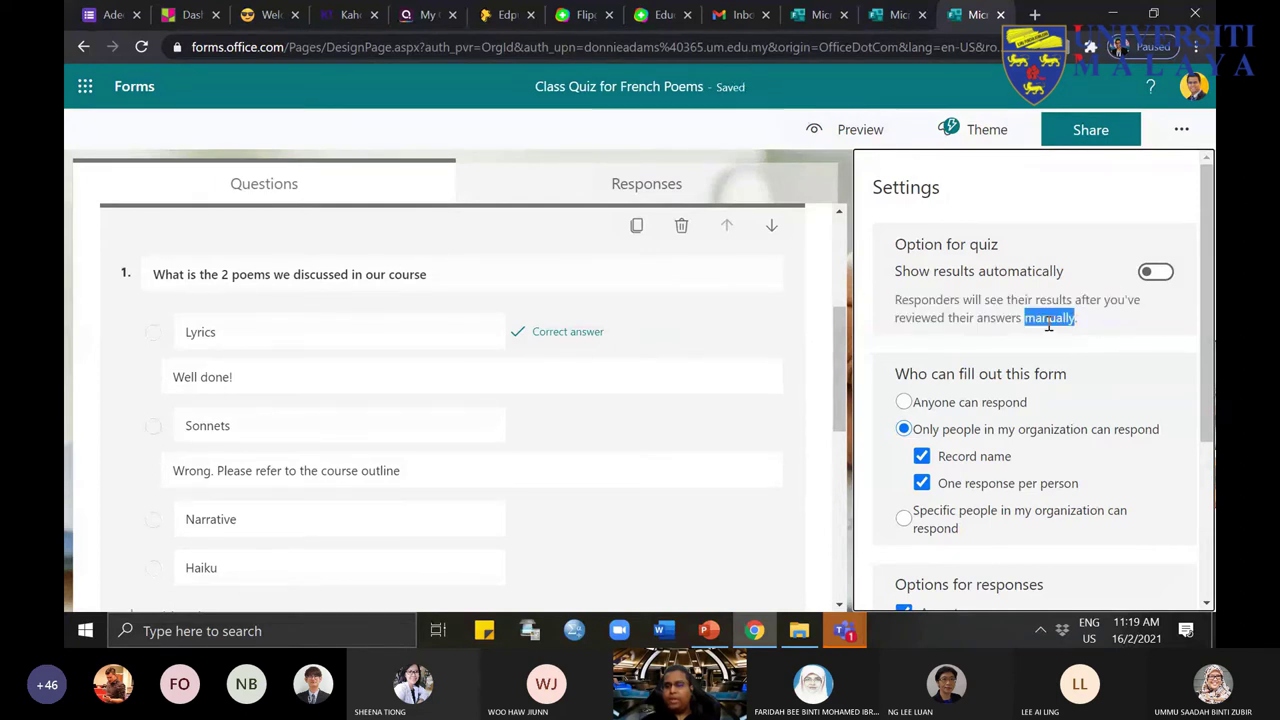
click(1156, 272)
drag(896, 300, 1143, 320)
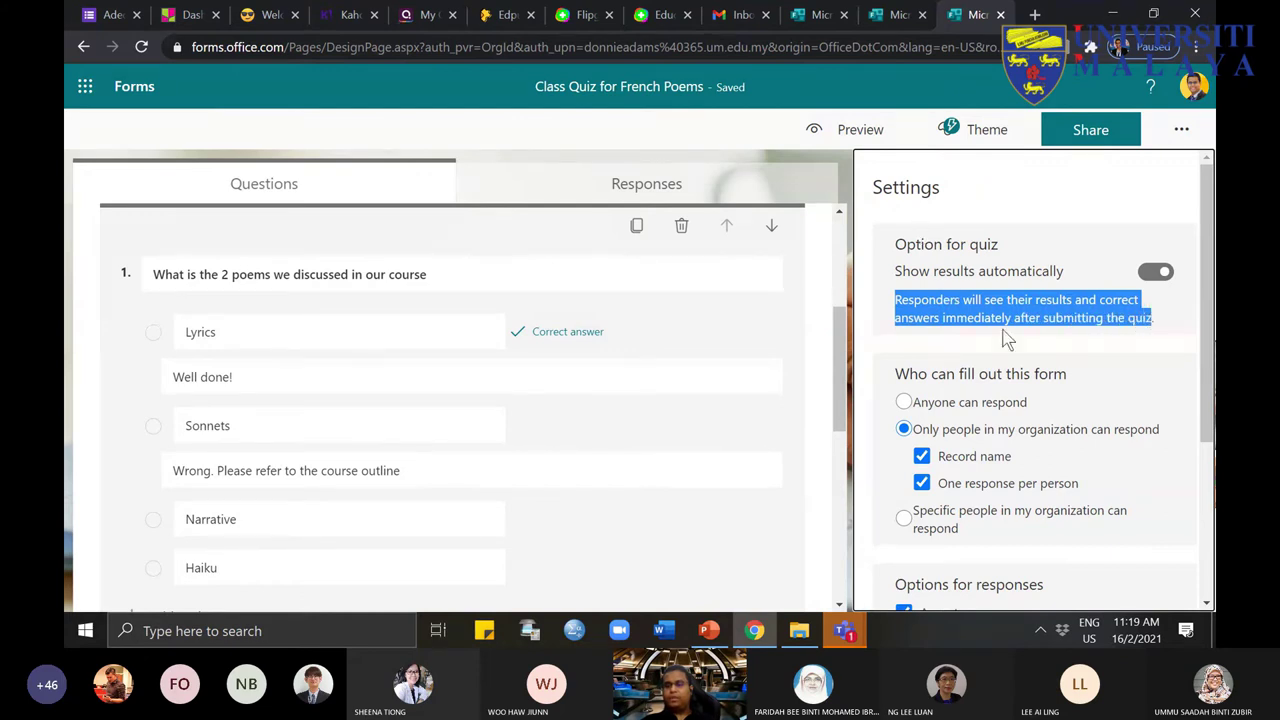
Step: Compare the respondent choices in the sharing options with the "Who can fill out this form" section of the settings
scroll(1035, 470, down, 2)
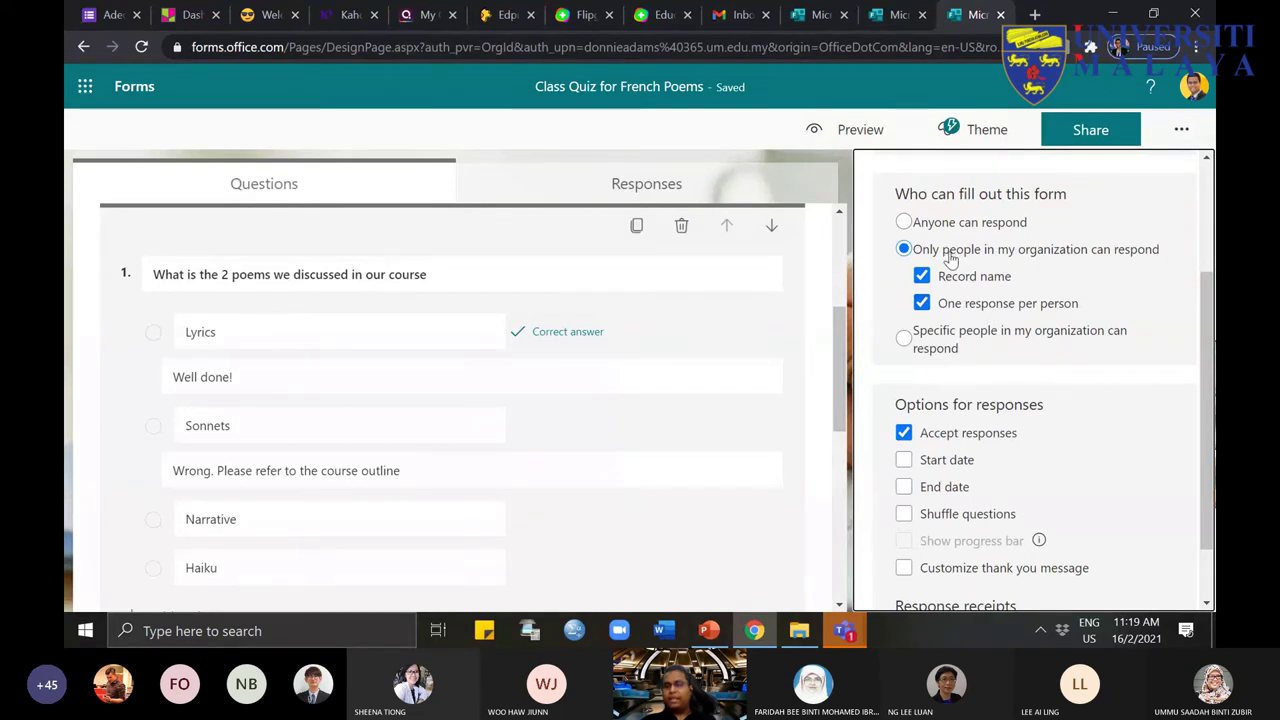
click(1088, 140)
click(966, 245)
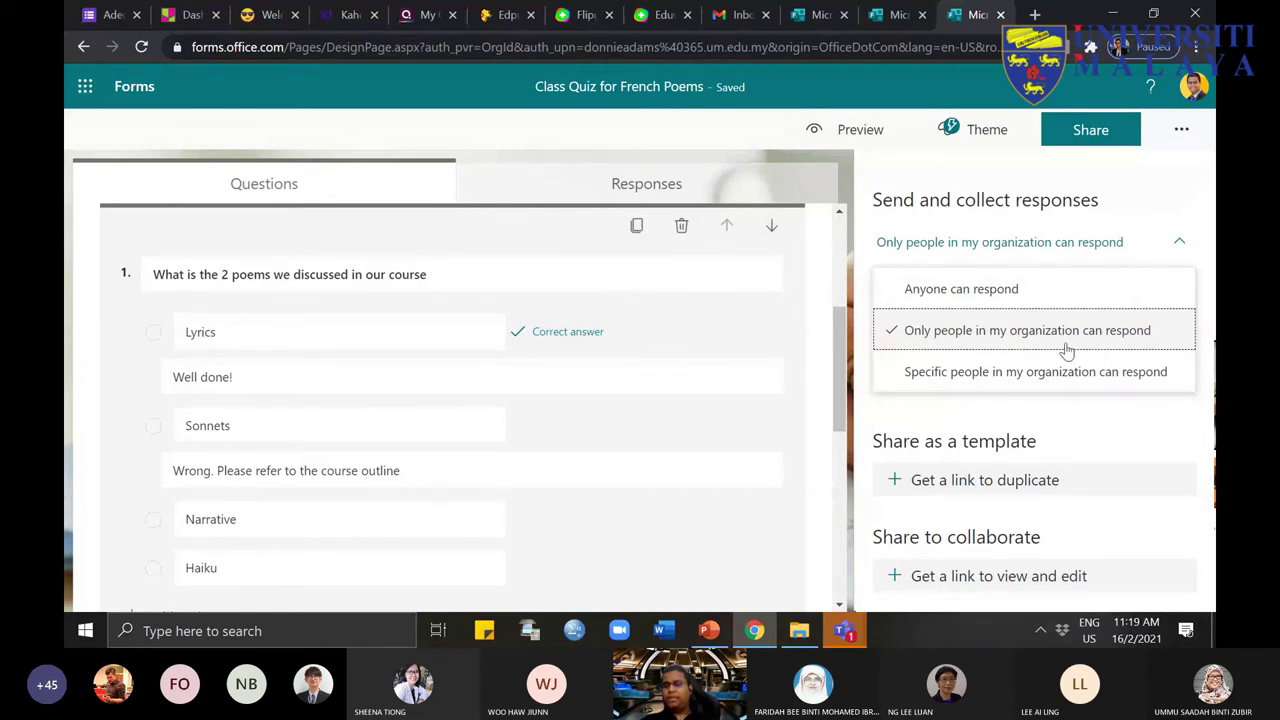
click(1180, 130)
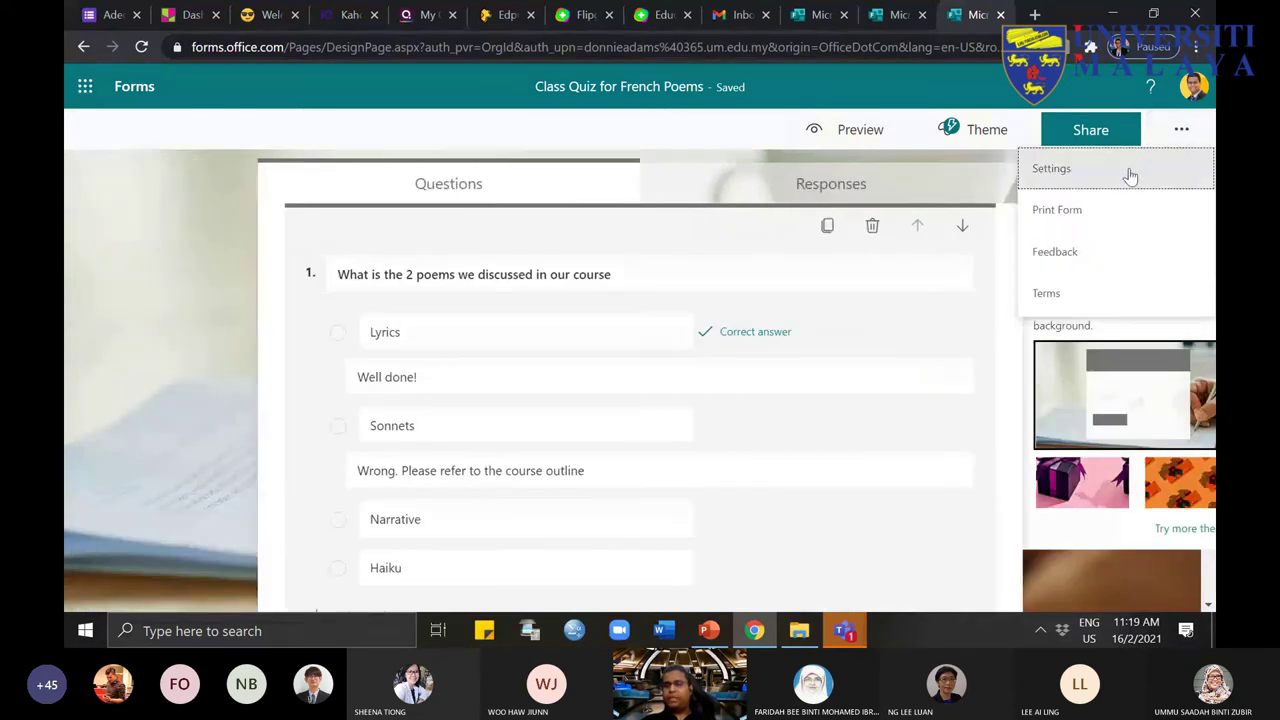
click(1130, 176)
scroll(1060, 450, down, 2)
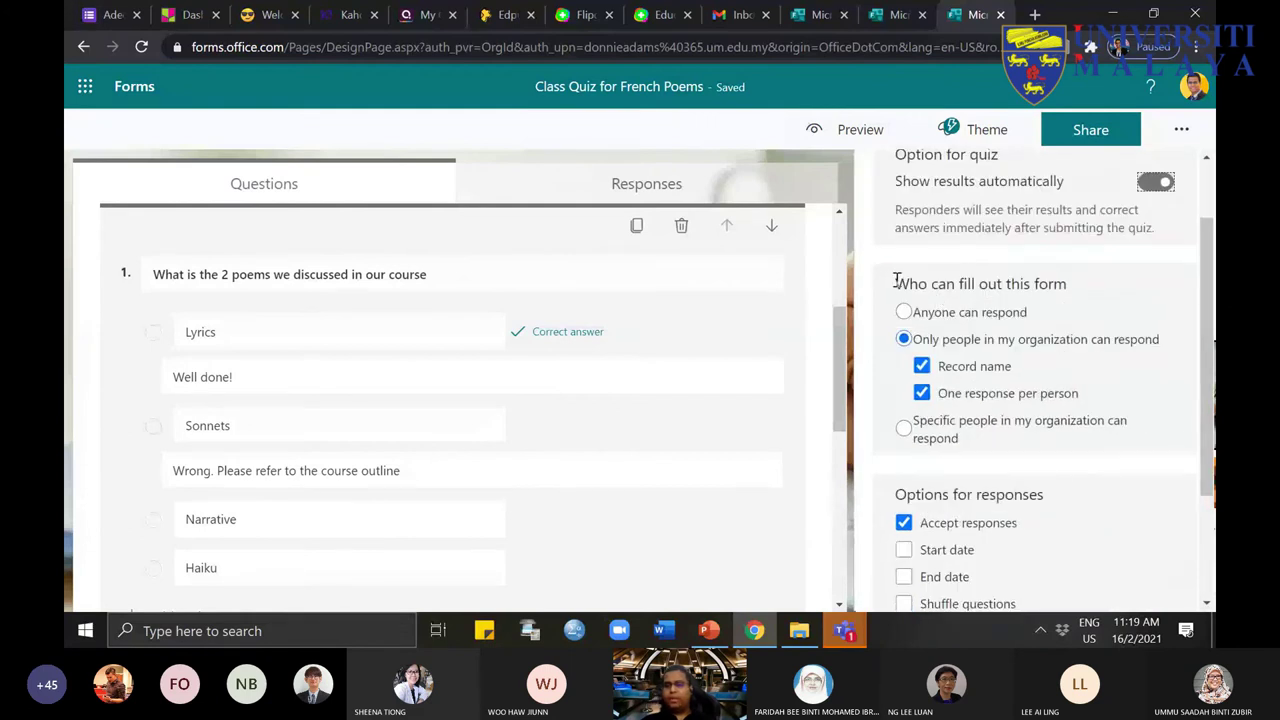
drag(896, 281, 1070, 286)
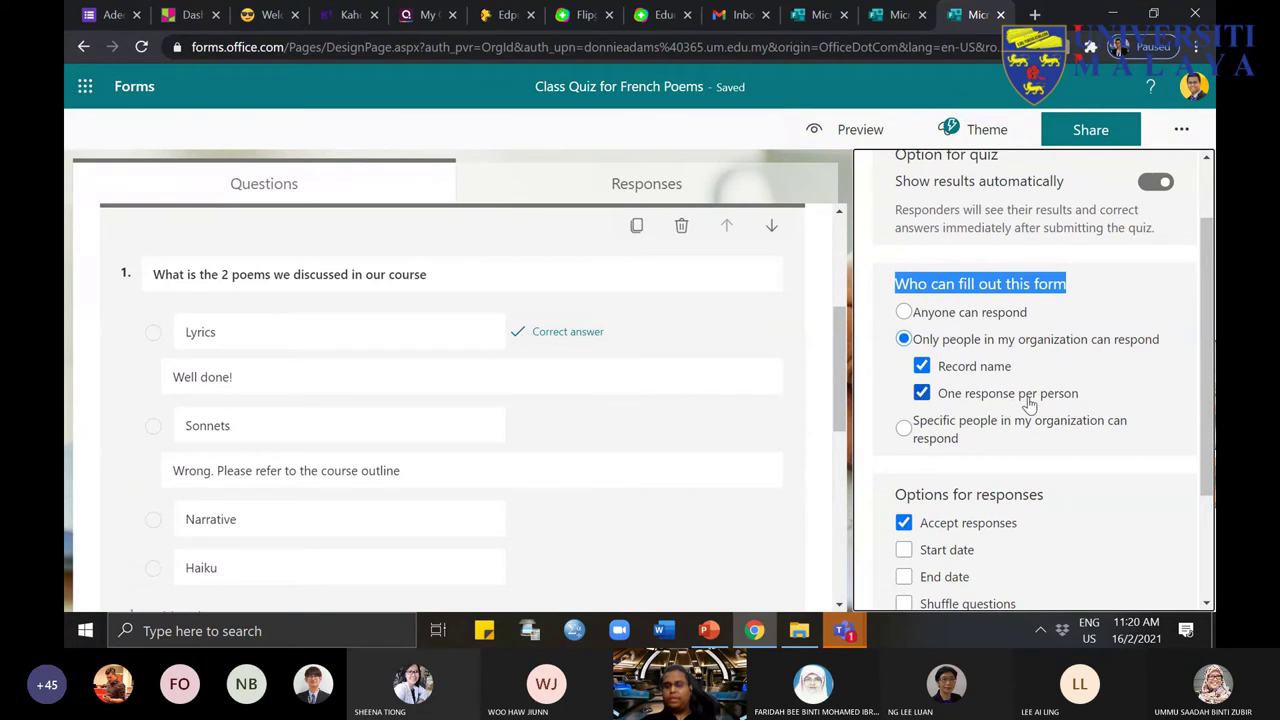
Step: Enable shuffling of questions in the response options and apply it to all questions
scroll(1030, 402, down, 2)
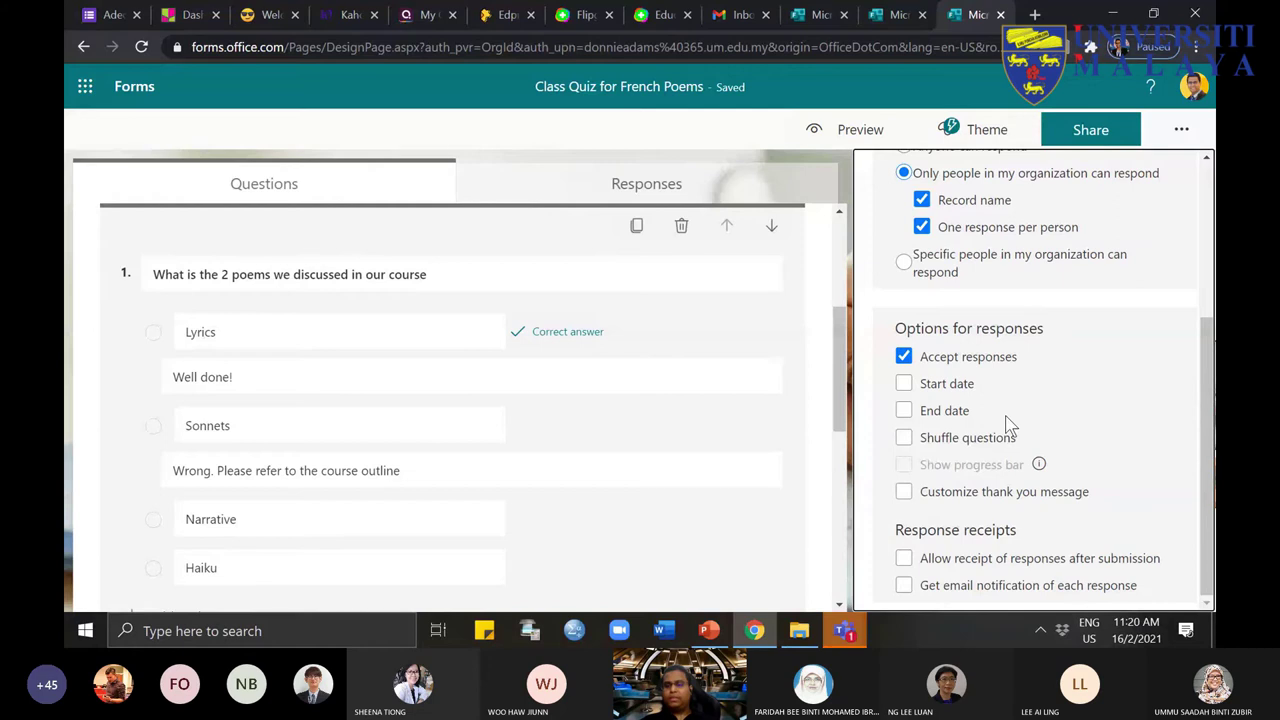
click(904, 440)
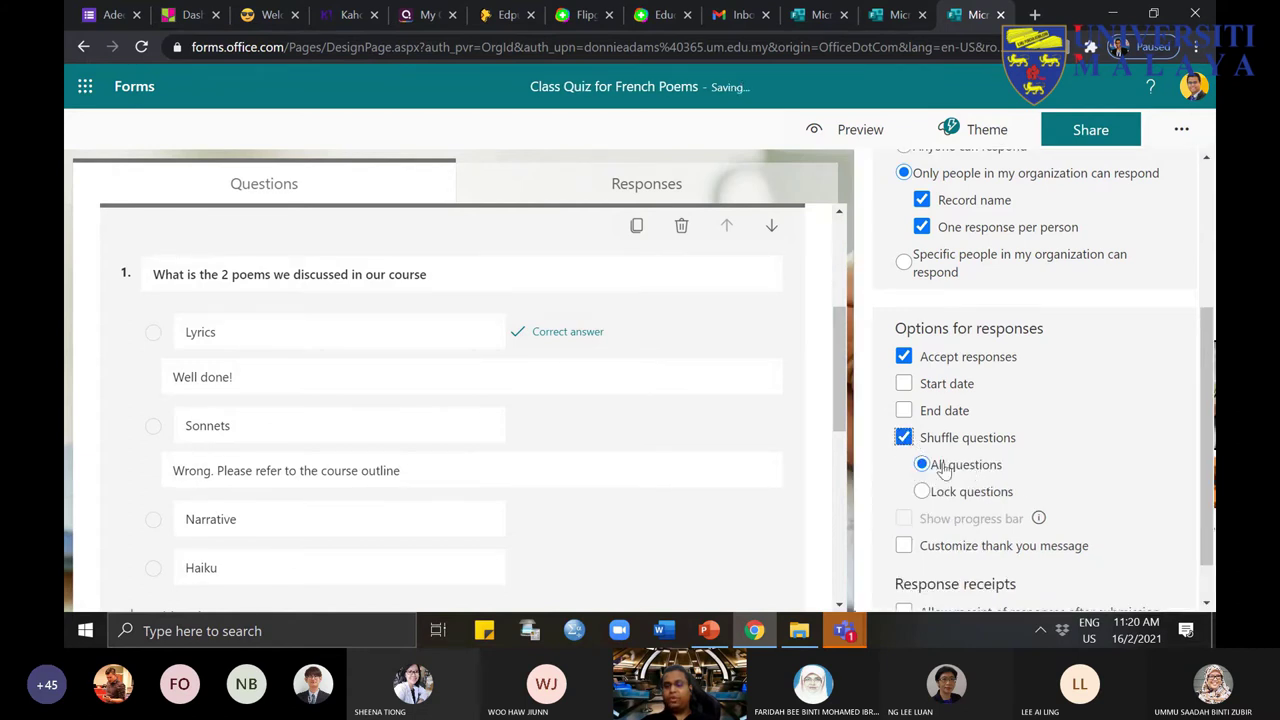
scroll(1050, 534, down, 1)
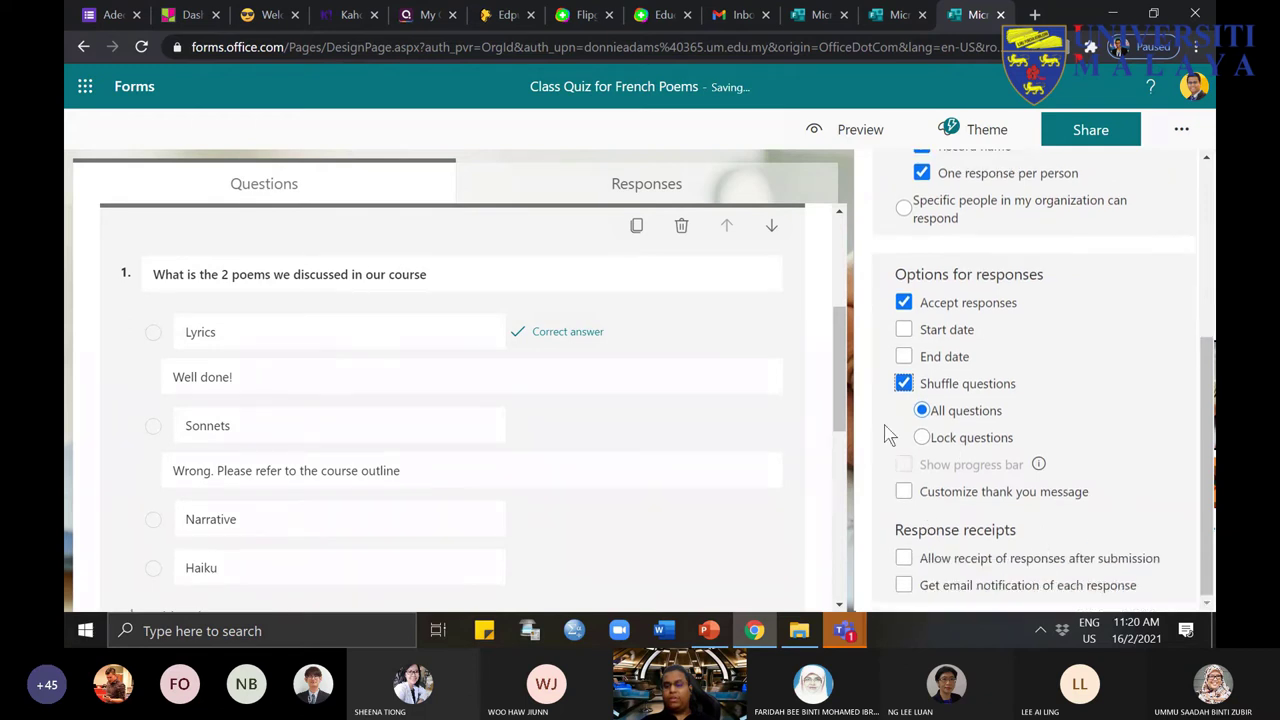
click(921, 436)
click(922, 412)
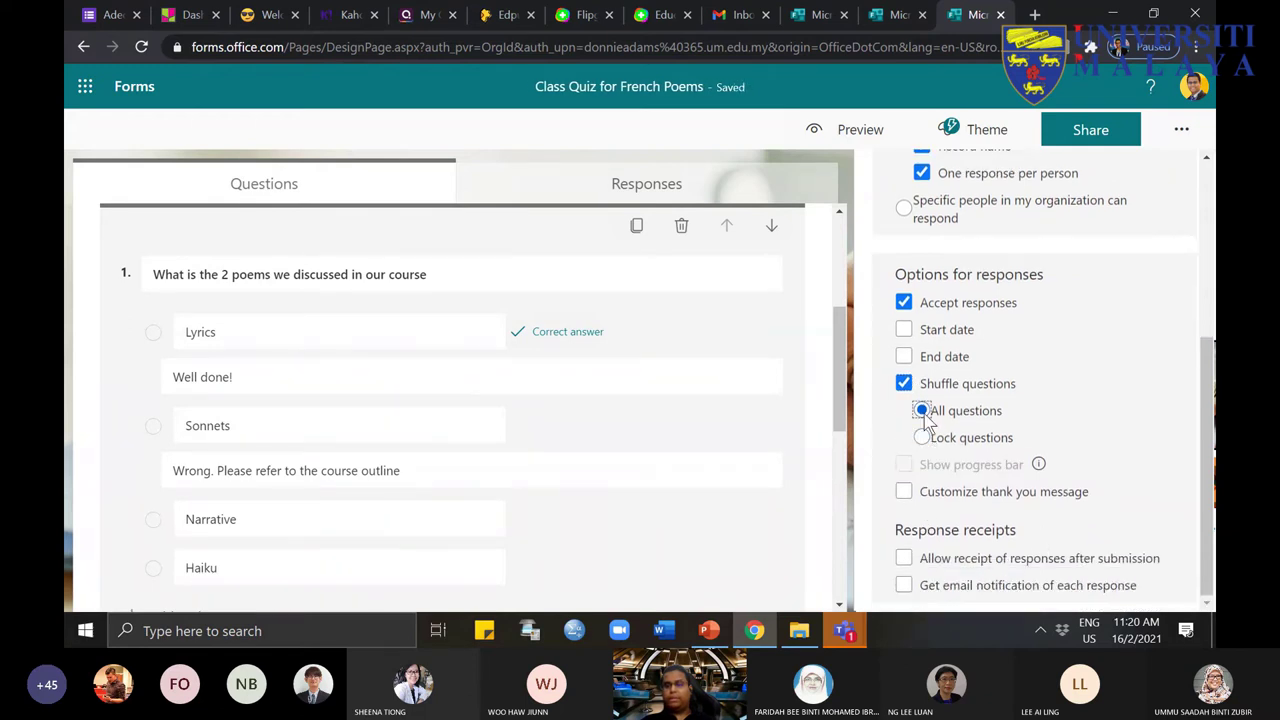
scroll(1062, 449, up, 6)
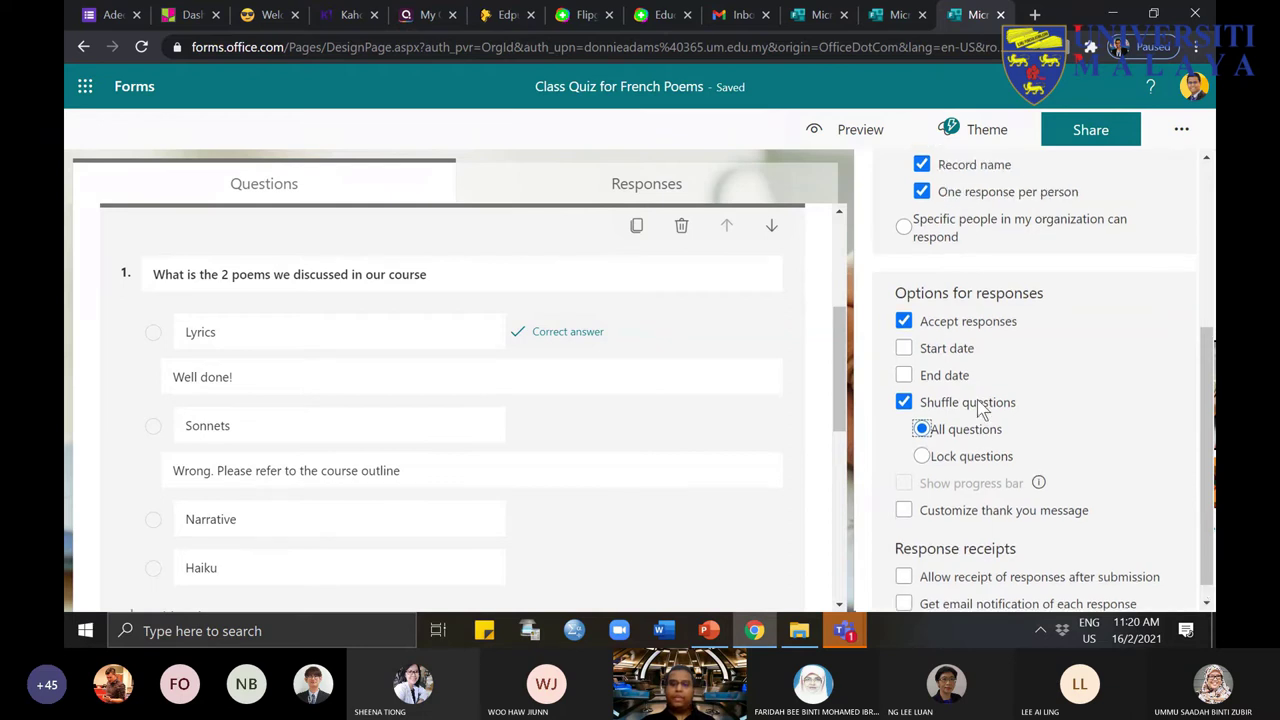
Step: Switch to the Teams meeting, read the chat question about setting a quiz timer, and return to the quiz in the browser
mouse_move(844, 630)
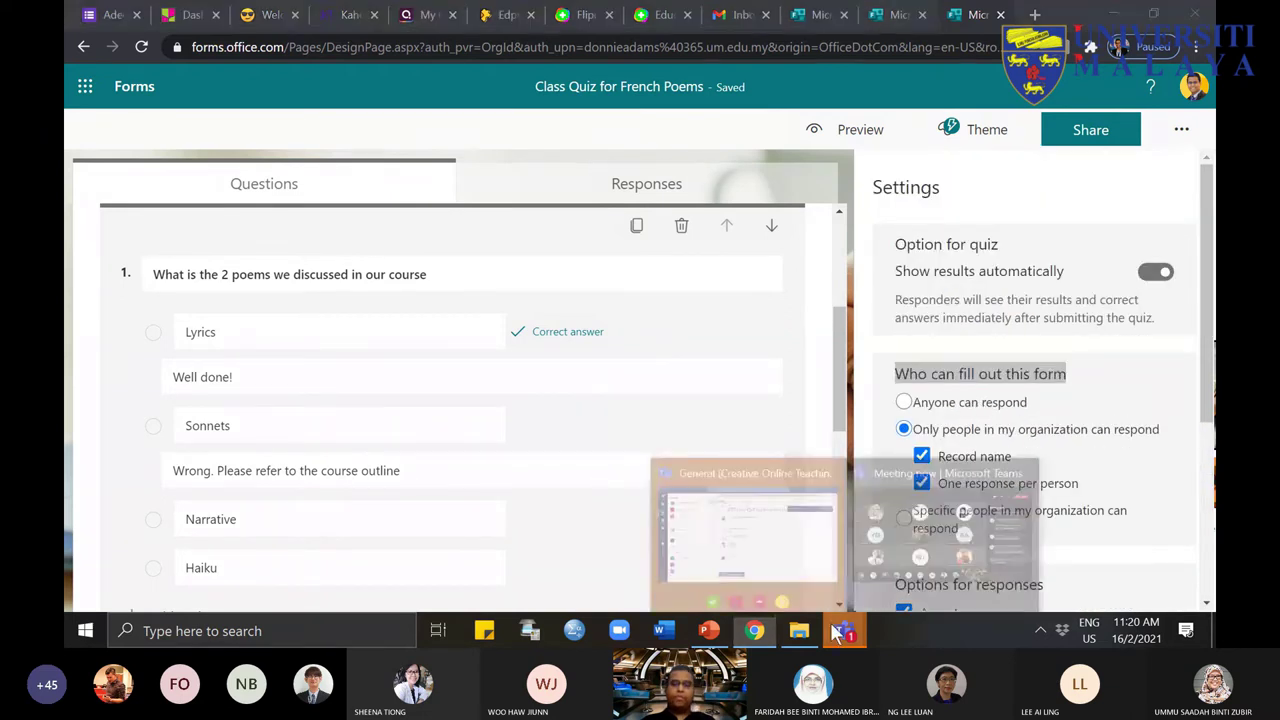
click(918, 511)
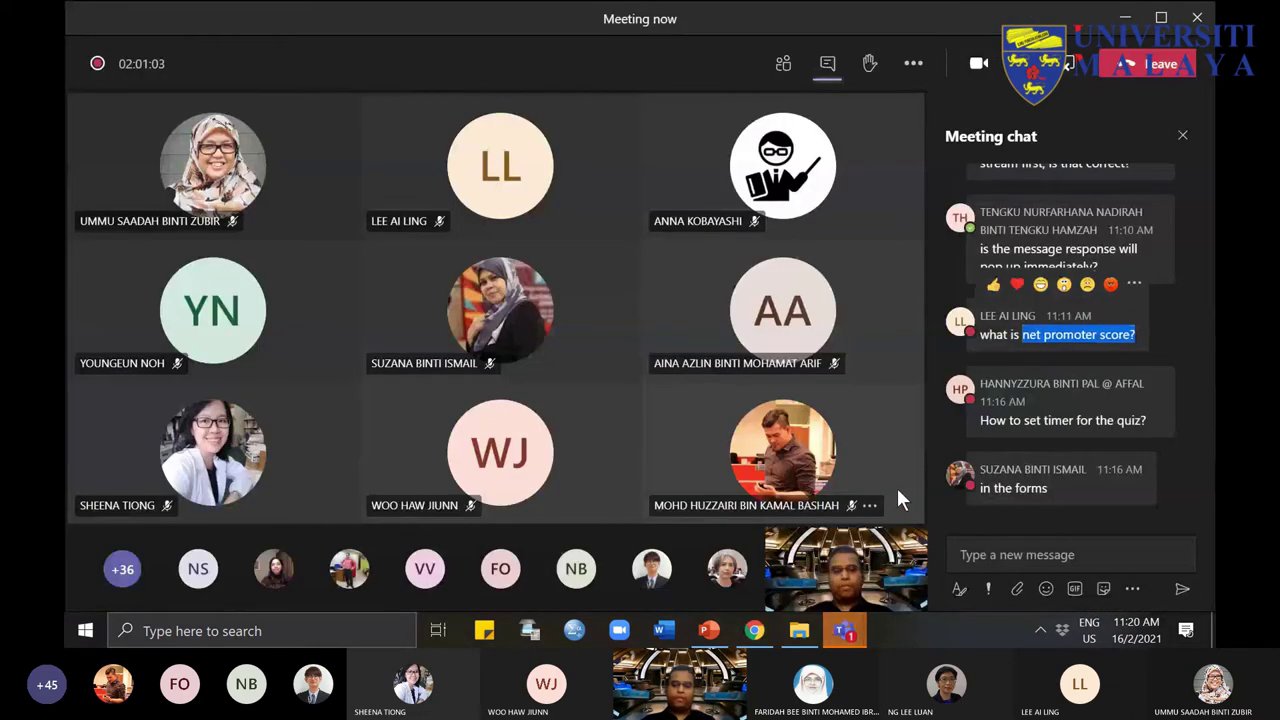
click(922, 410)
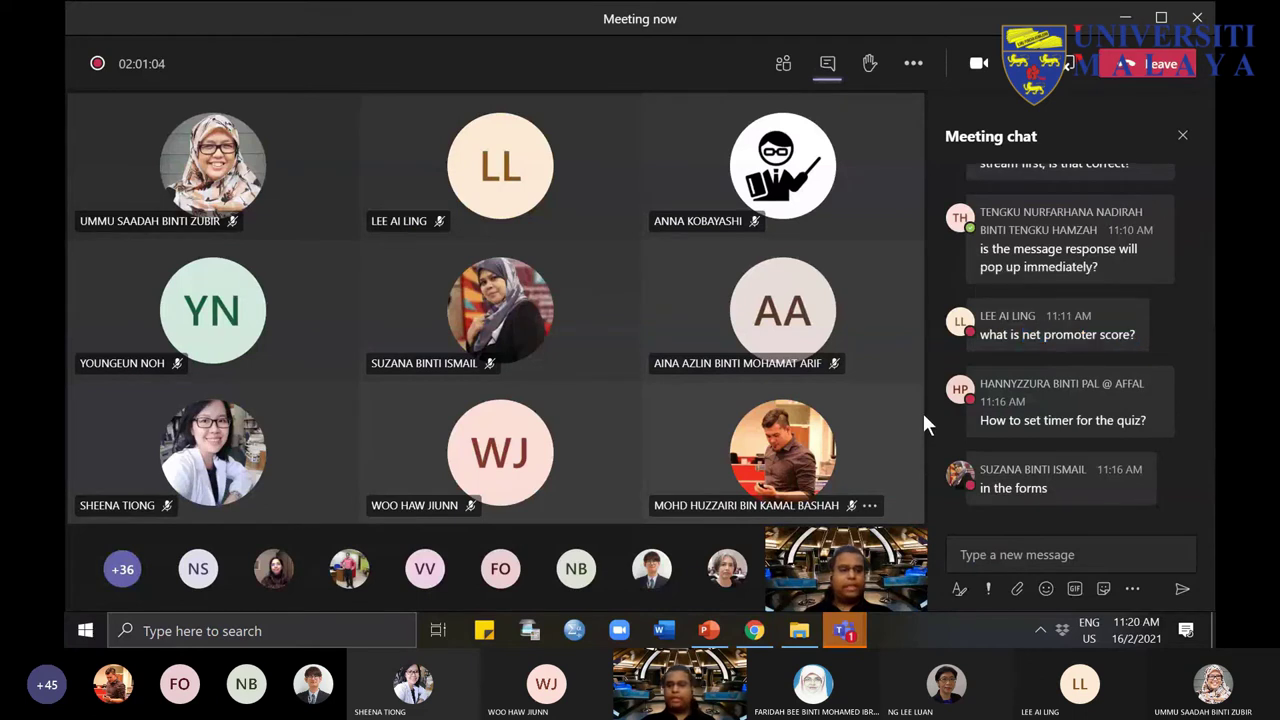
click(1068, 66)
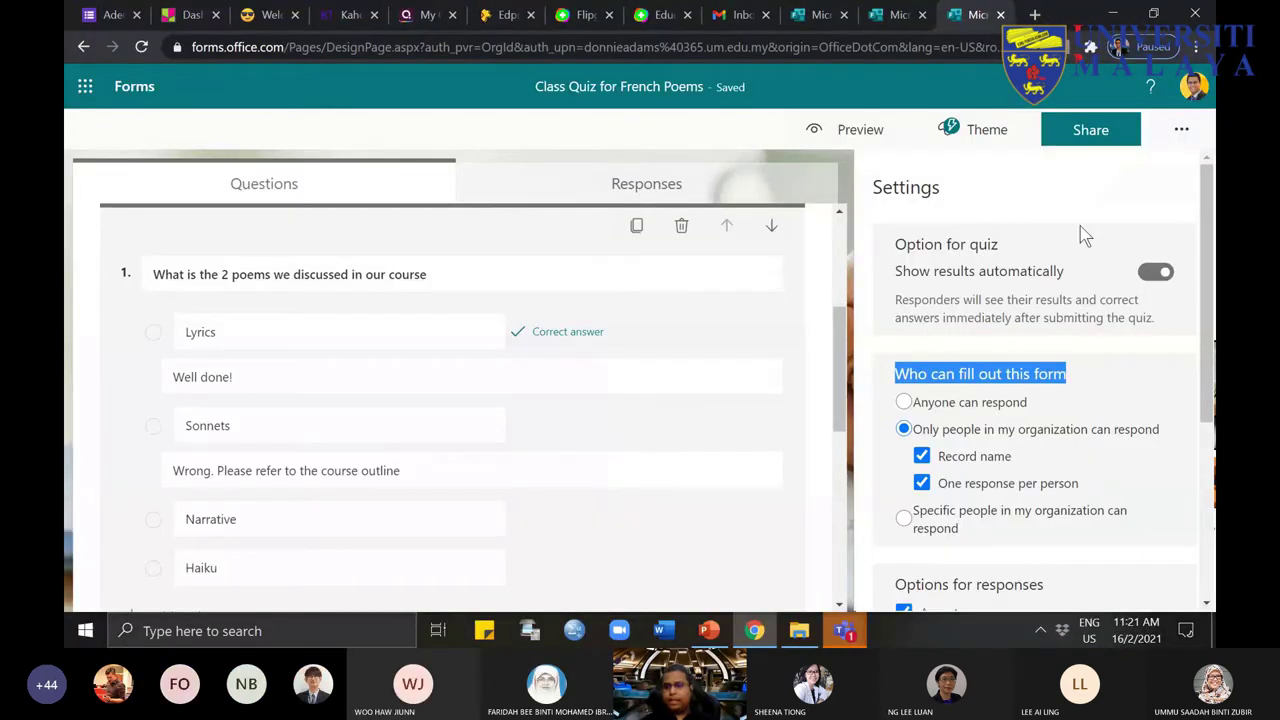
scroll(1085, 235, down, 3)
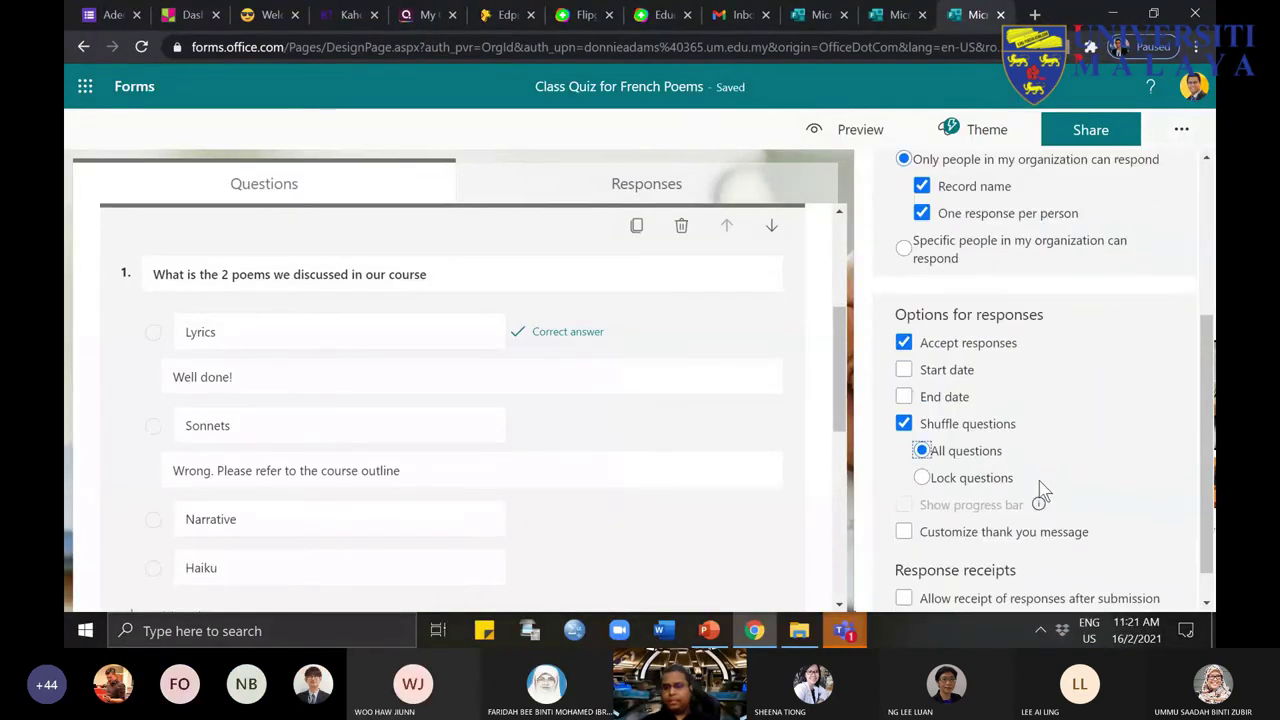
click(959, 379)
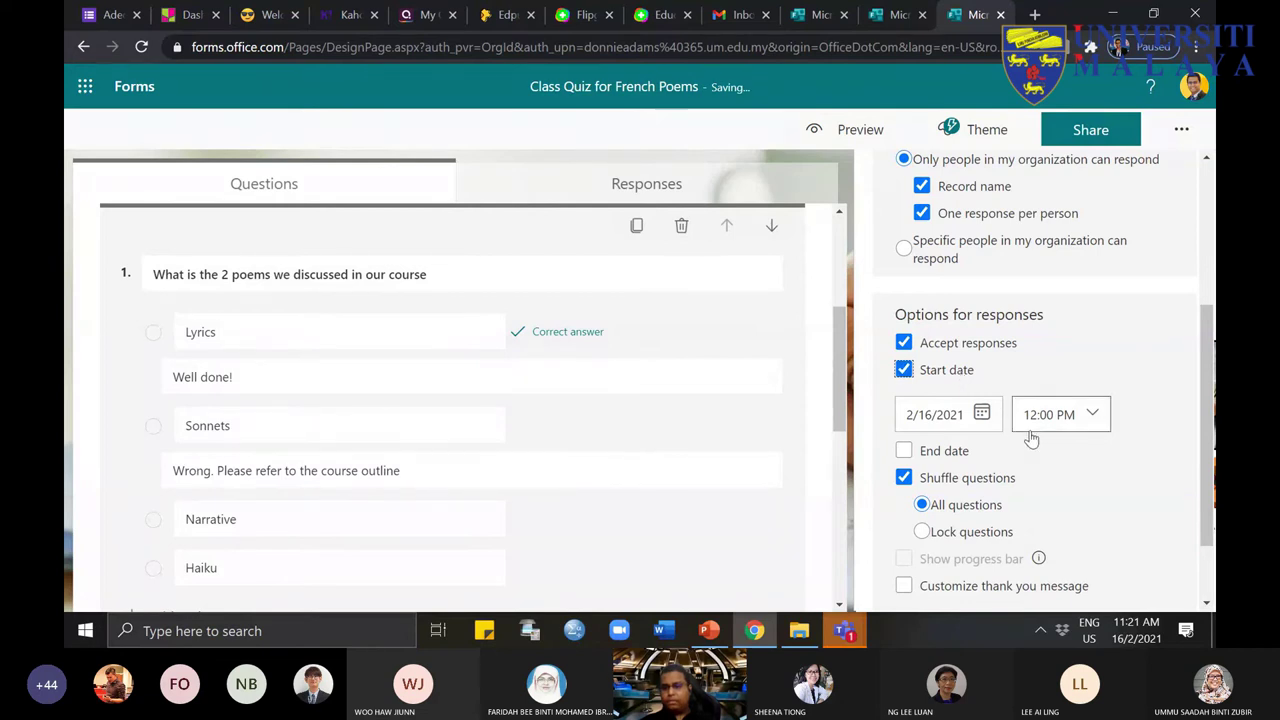
scroll(948, 434, down, 1)
click(948, 283)
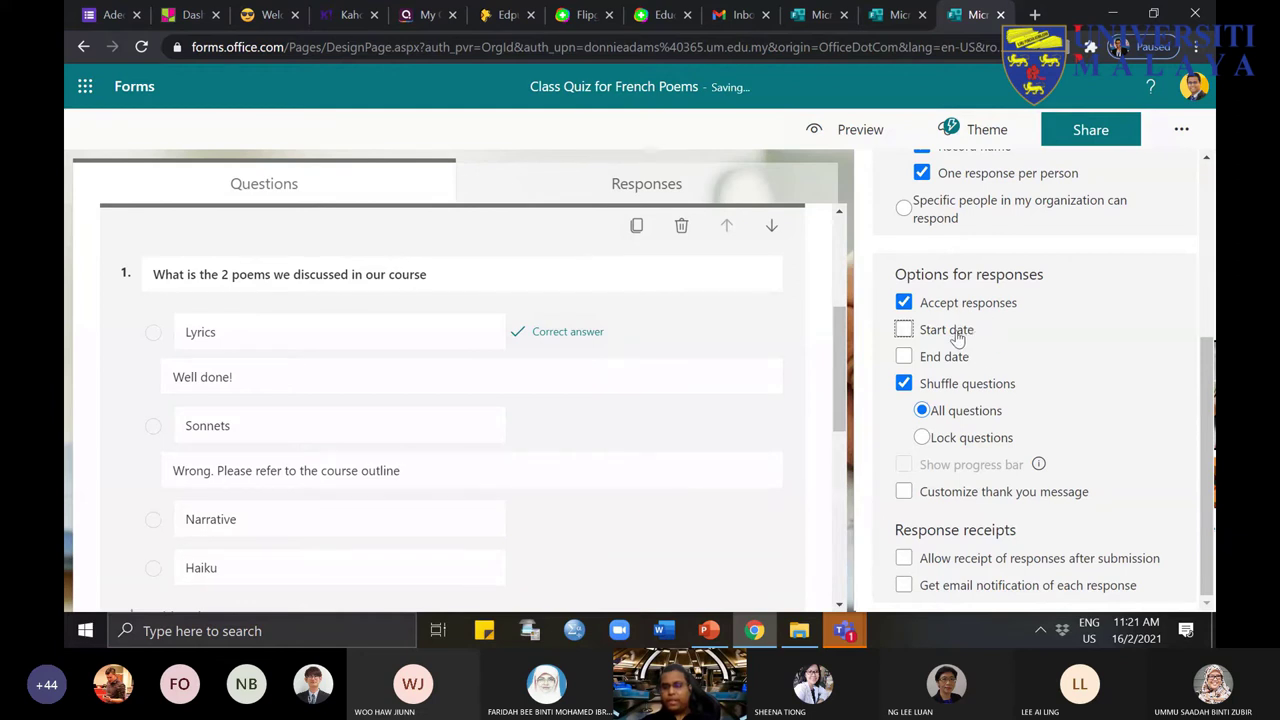
Step: Enable a start date for responses and set it to 2/16/2021 at 12:00 PM
click(904, 336)
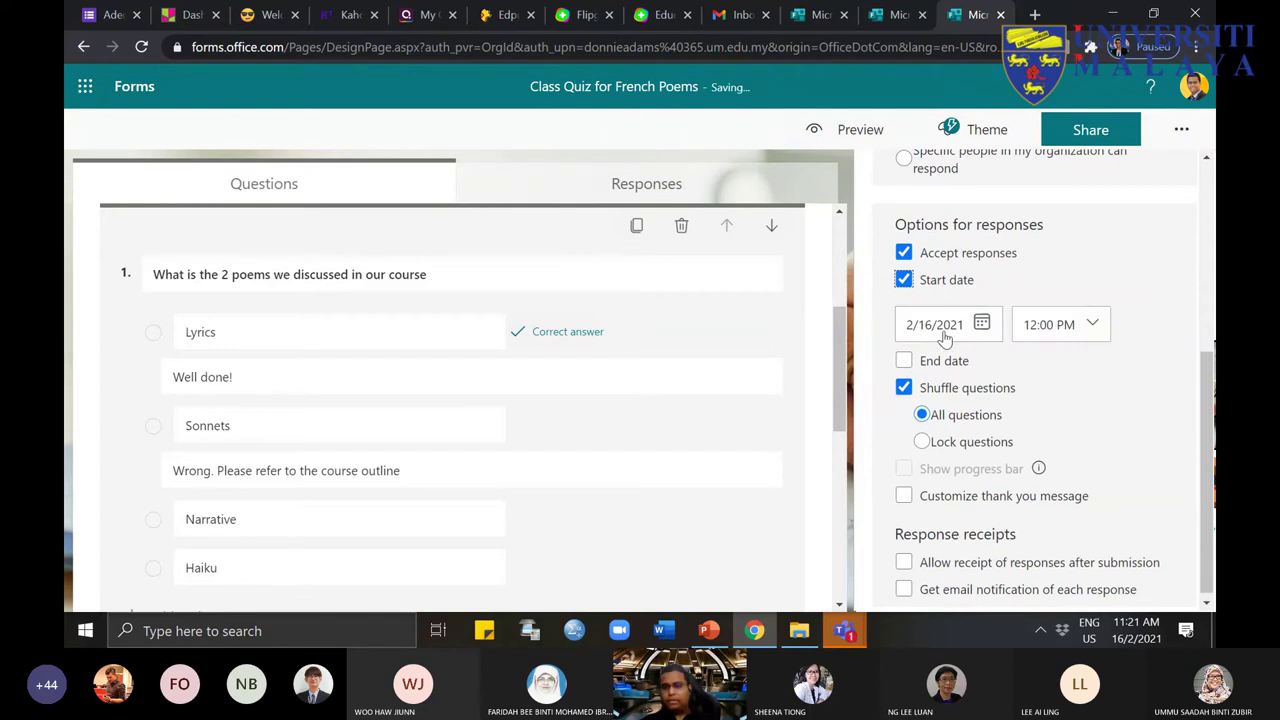
click(985, 327)
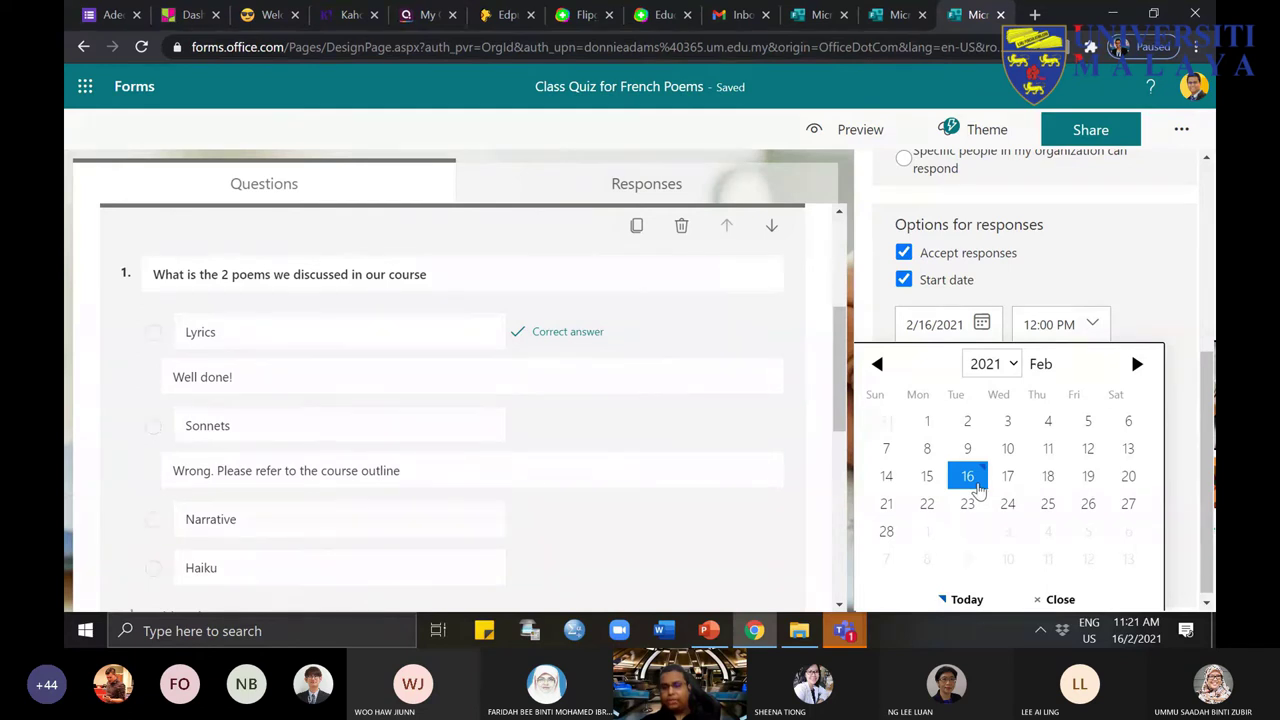
click(970, 480)
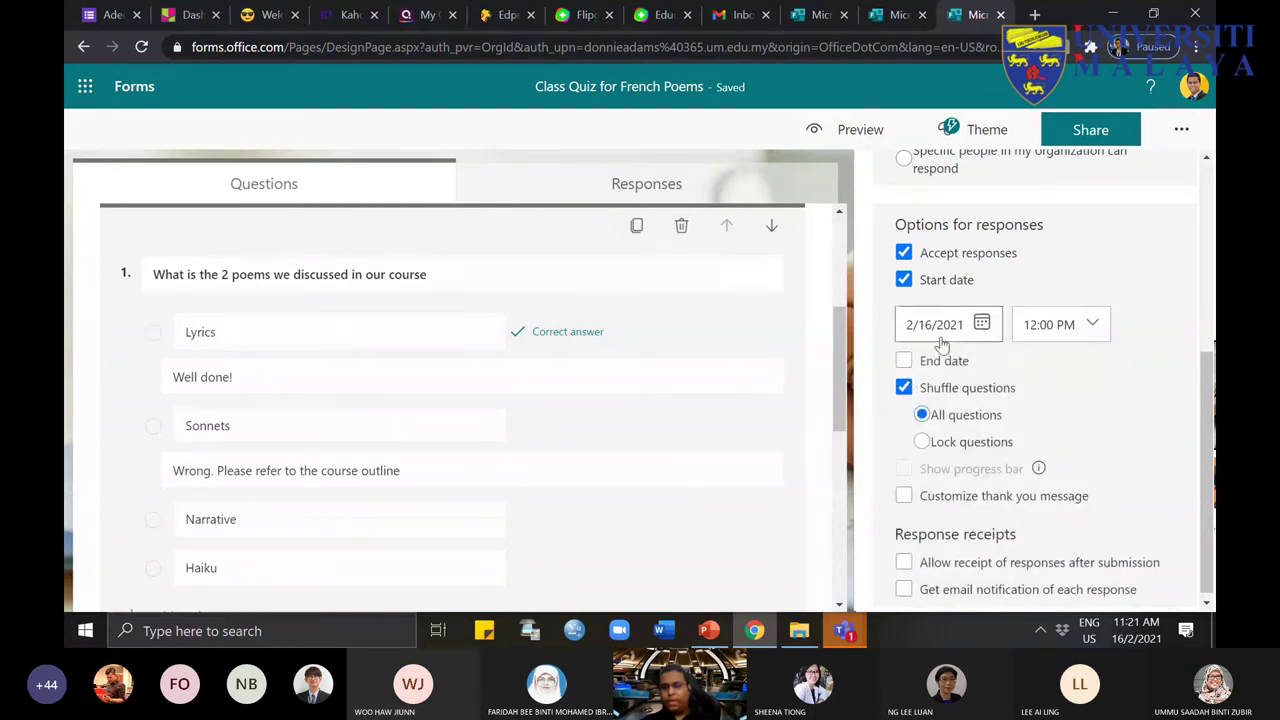
click(1089, 328)
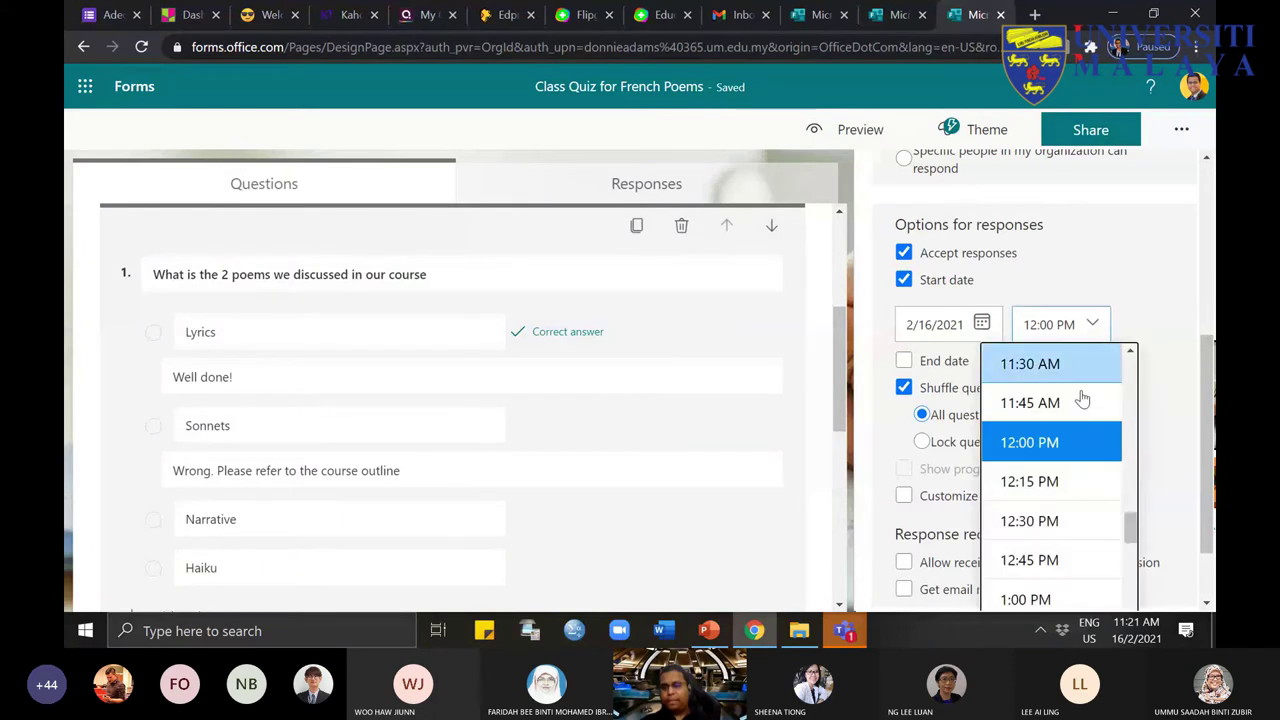
click(1072, 450)
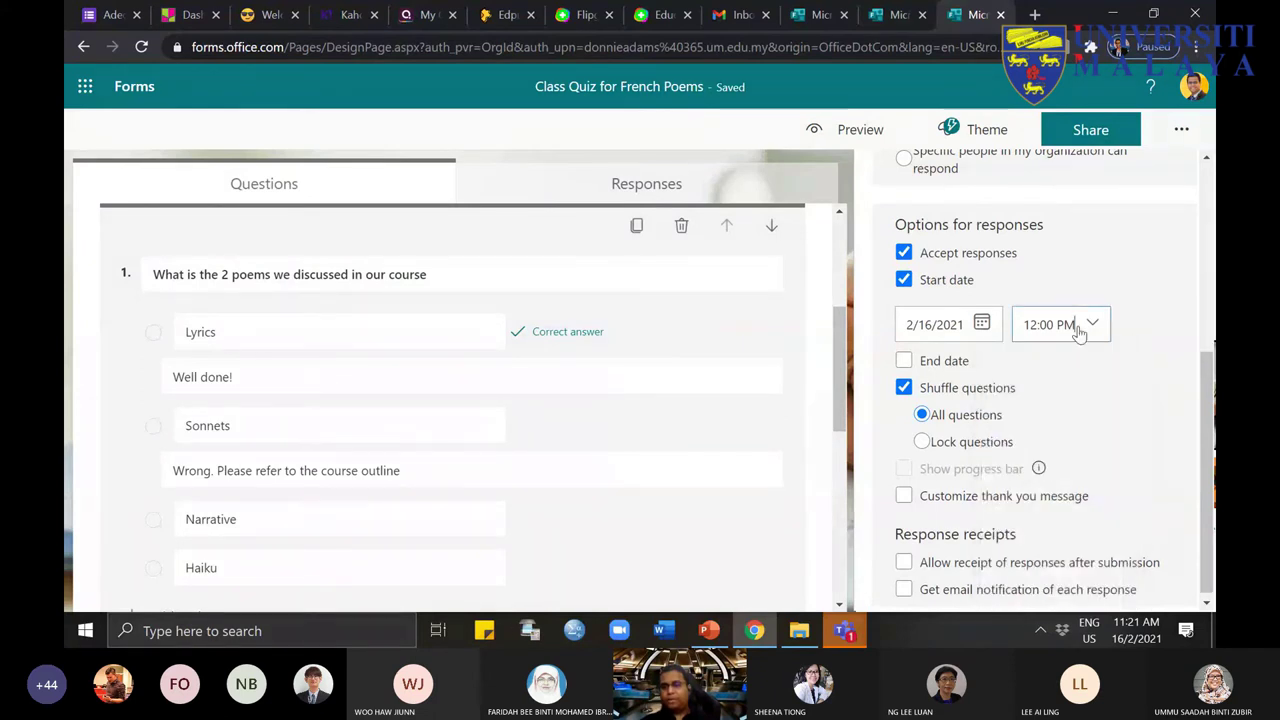
Step: Enable an end date for responses on 2/16/2021 and set its time to 12:30 PM
click(904, 362)
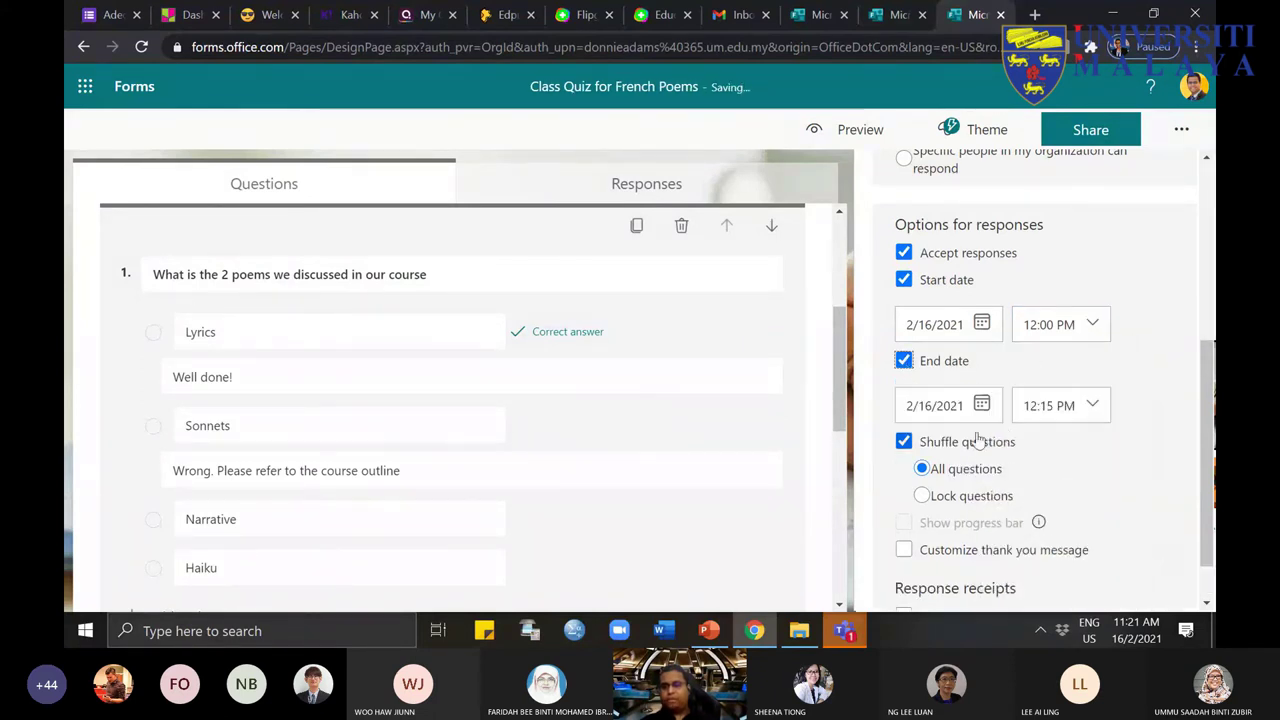
click(1090, 406)
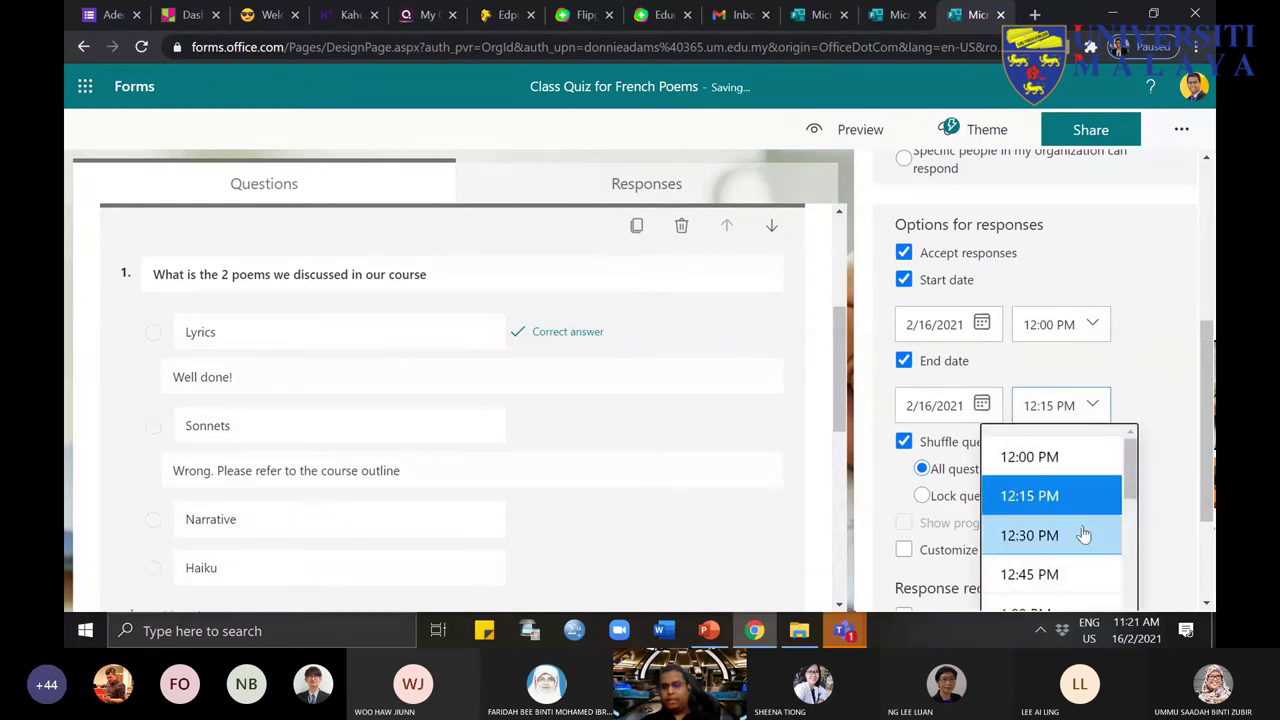
click(1086, 531)
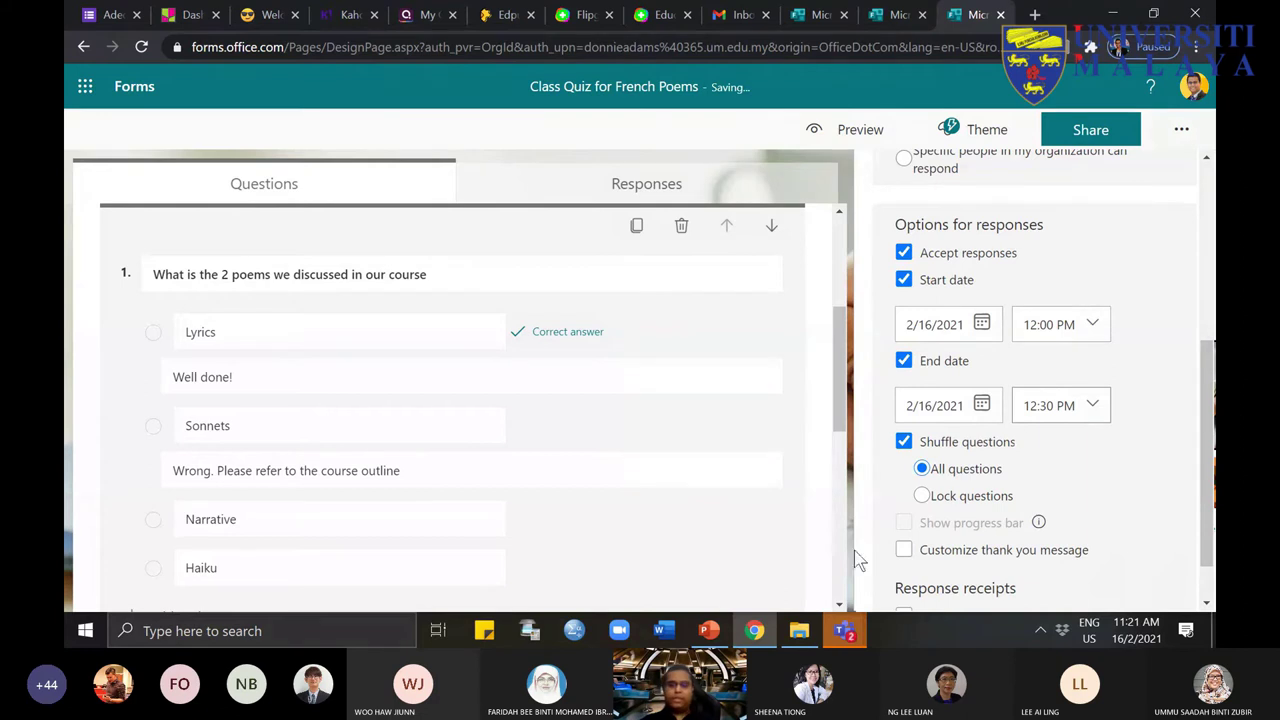
Step: Switch to the Teams meeting and read the chat questions about video accessibility and randomly choosing five questions per student
mouse_move(863, 618)
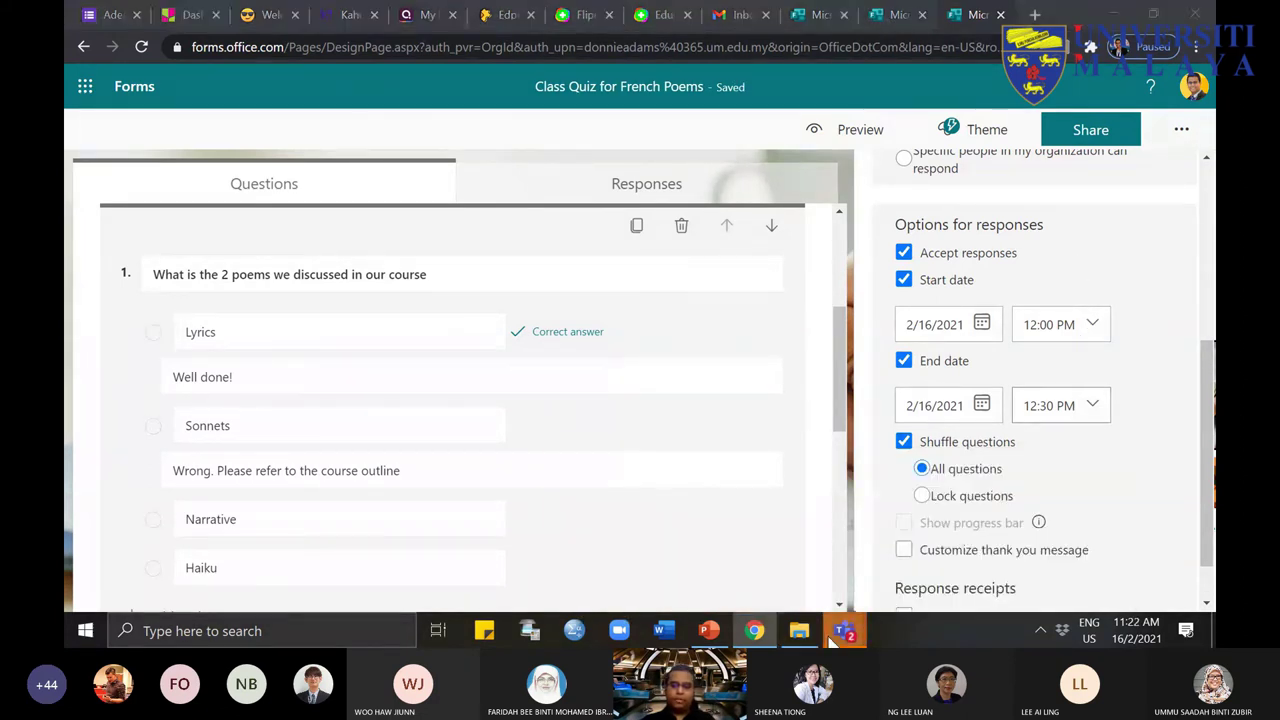
click(884, 517)
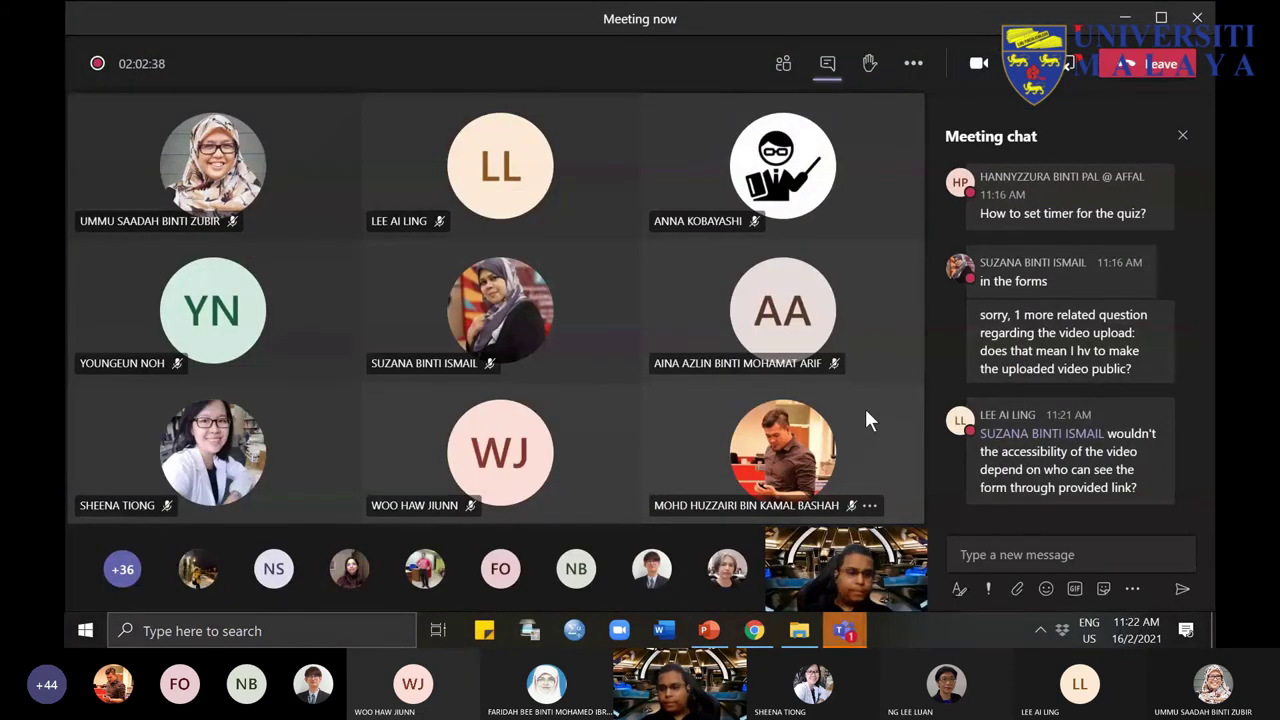
scroll(1089, 440, up, 5)
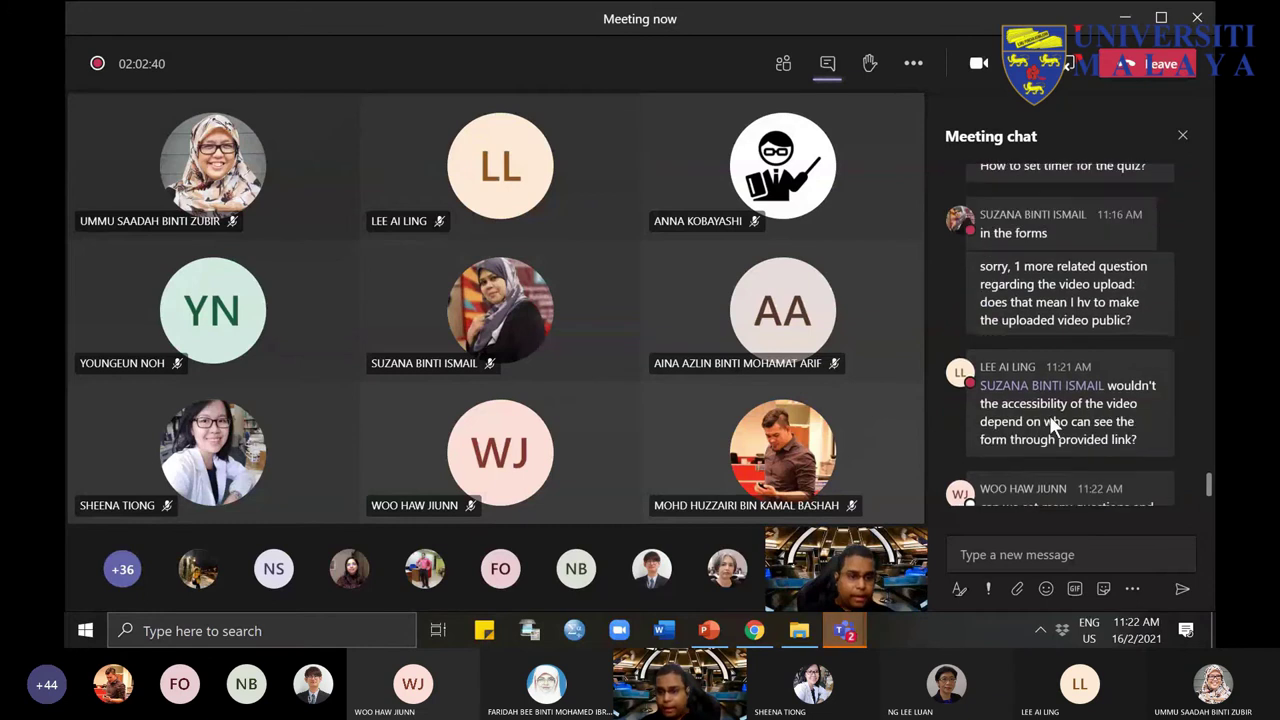
scroll(1089, 473, down, 3)
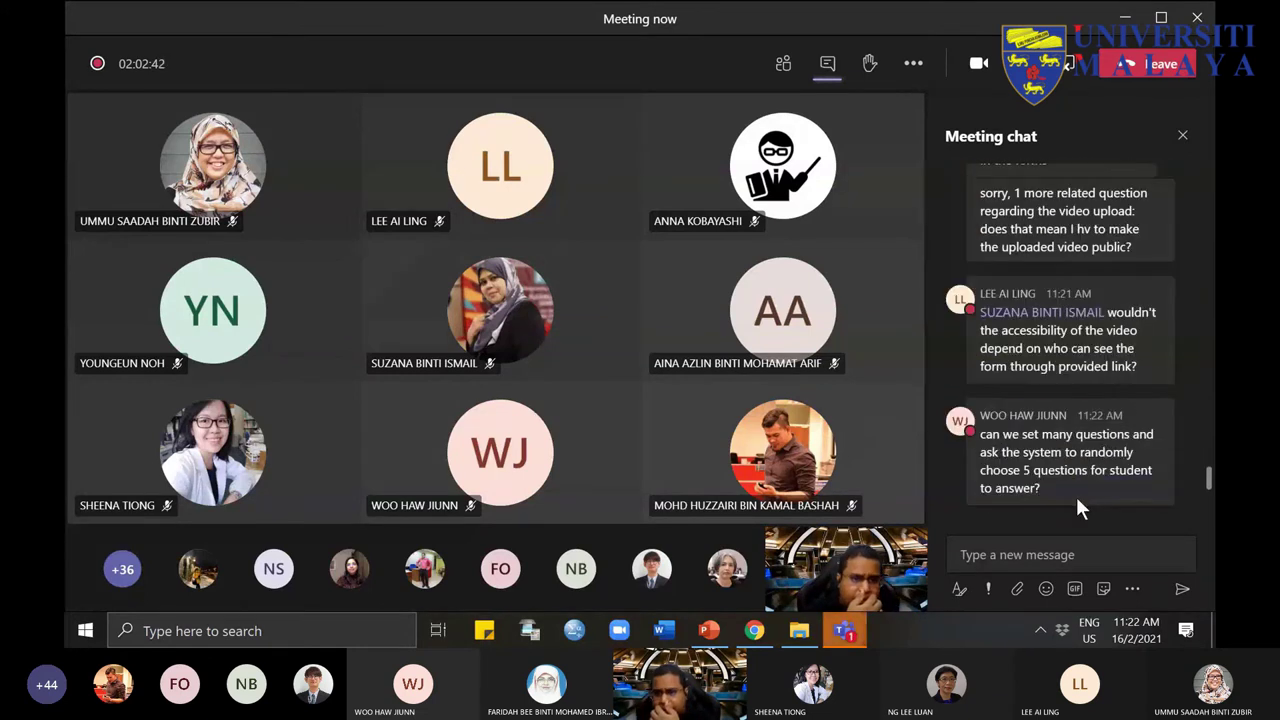
mouse_move(1076, 500)
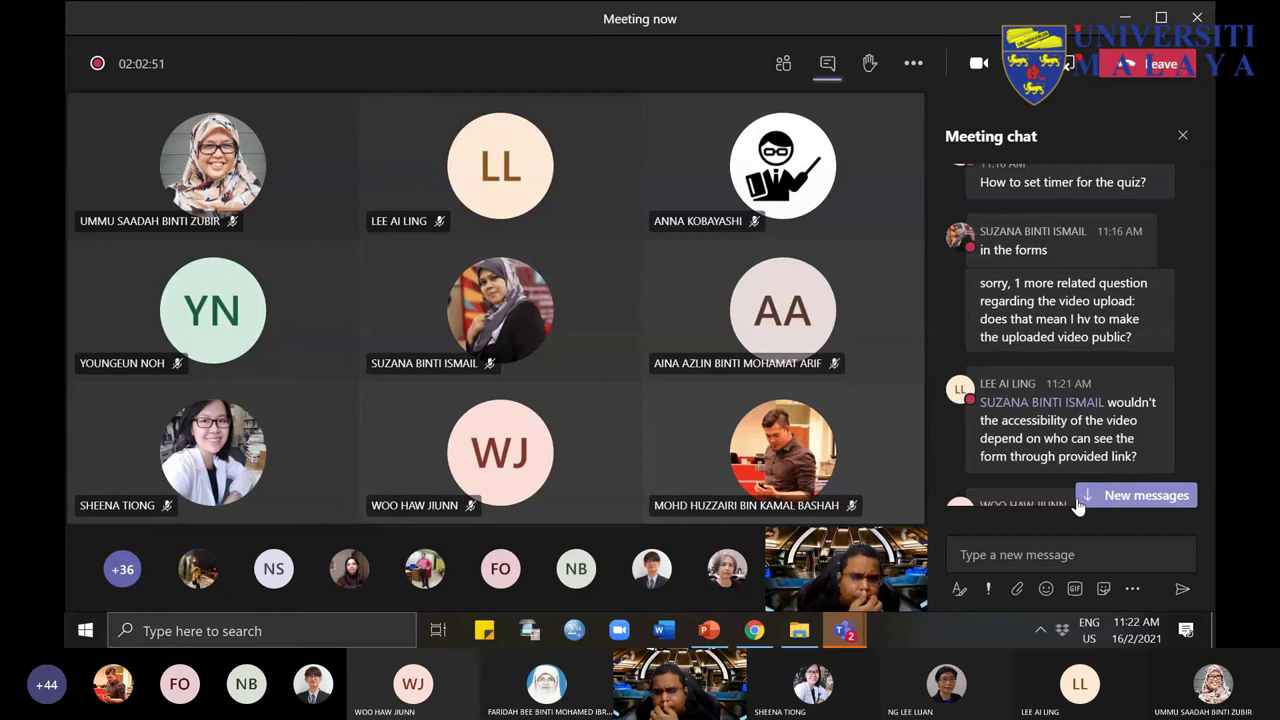
mouse_move(1165, 283)
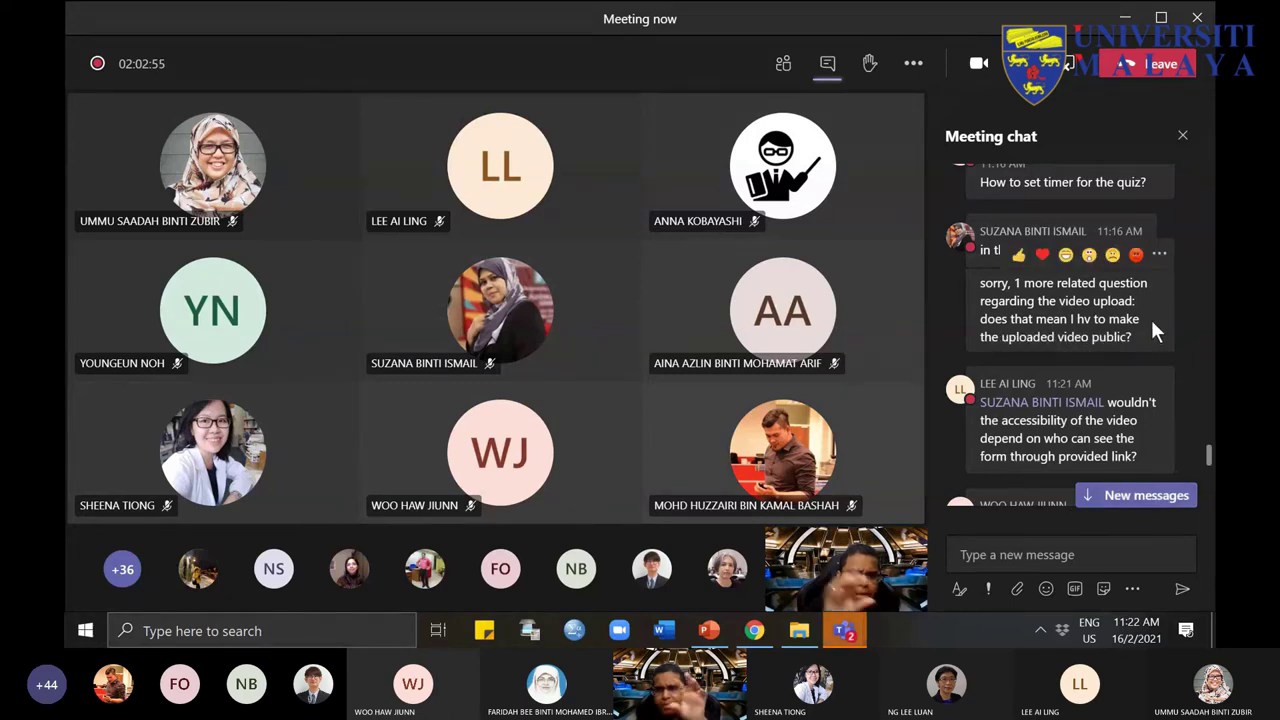
mouse_move(1156, 405)
scroll(1162, 434, down, 1)
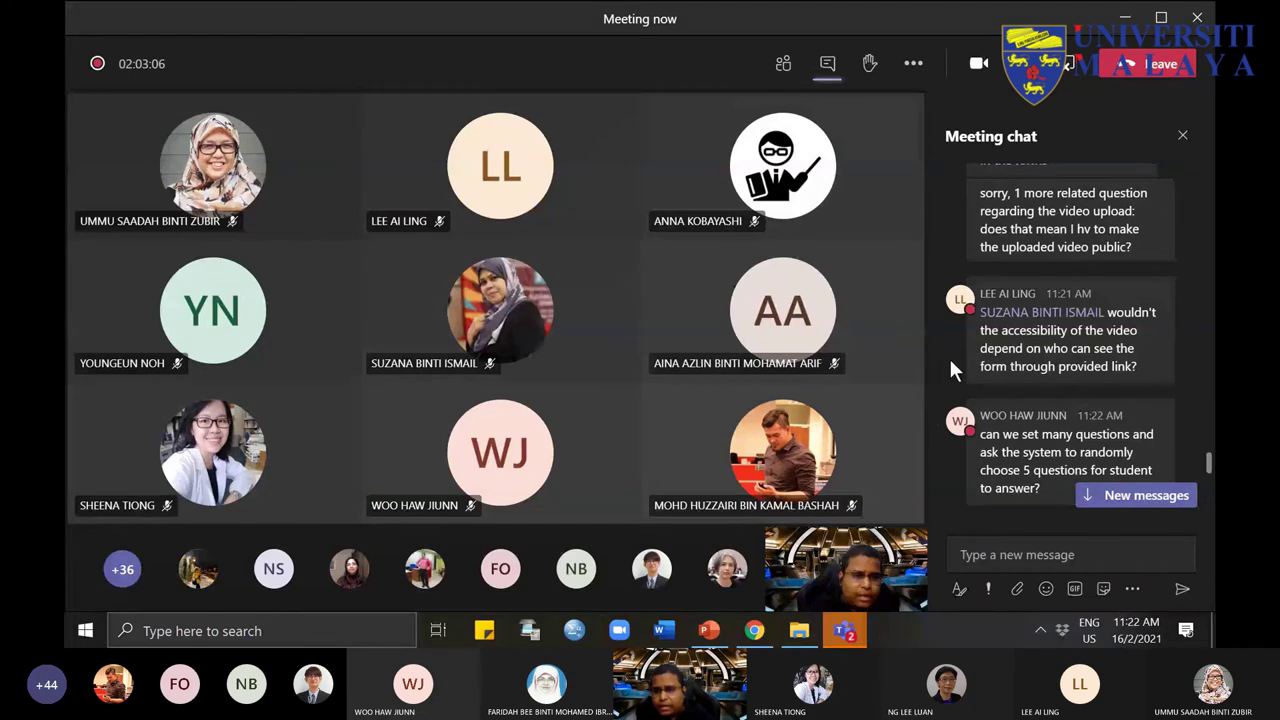
scroll(1112, 450, down, 3)
scroll(1112, 450, up, 2)
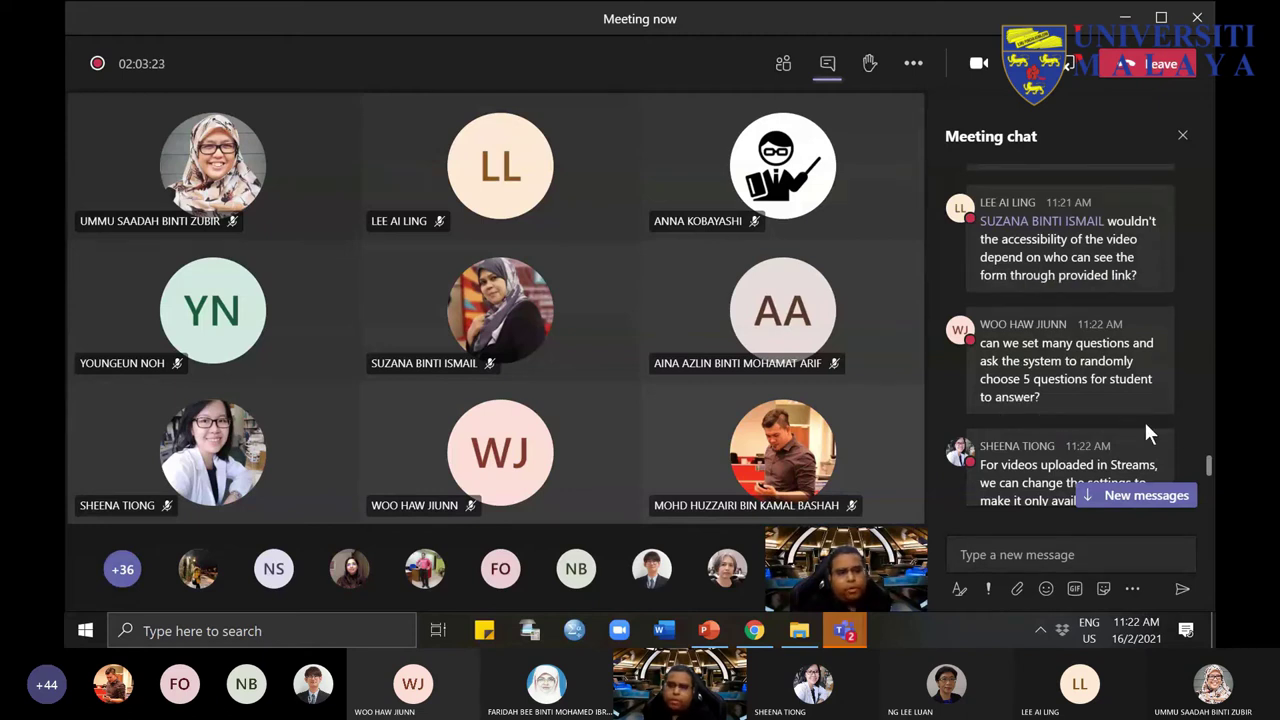
scroll(1171, 423, up, 2)
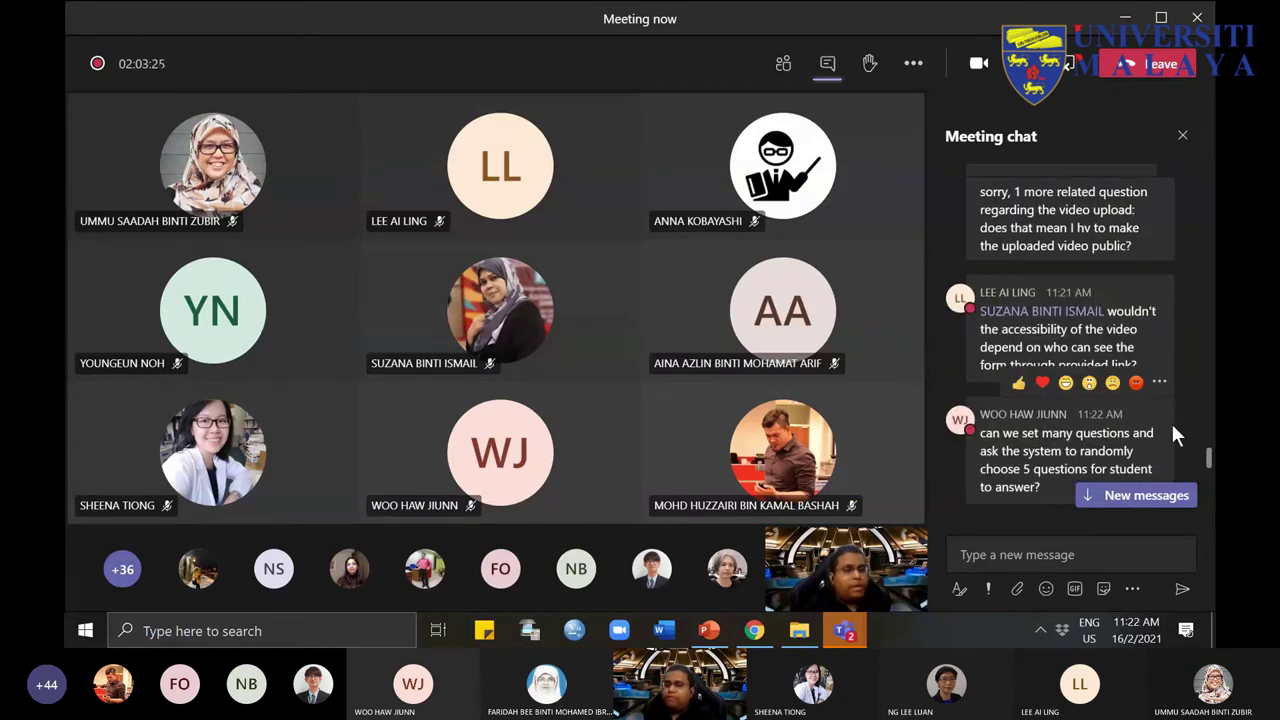
Step: Glance at the quiz in the browser, and return to the meeting chat to read the messages about Streams video privacy and response limits
click(766, 630)
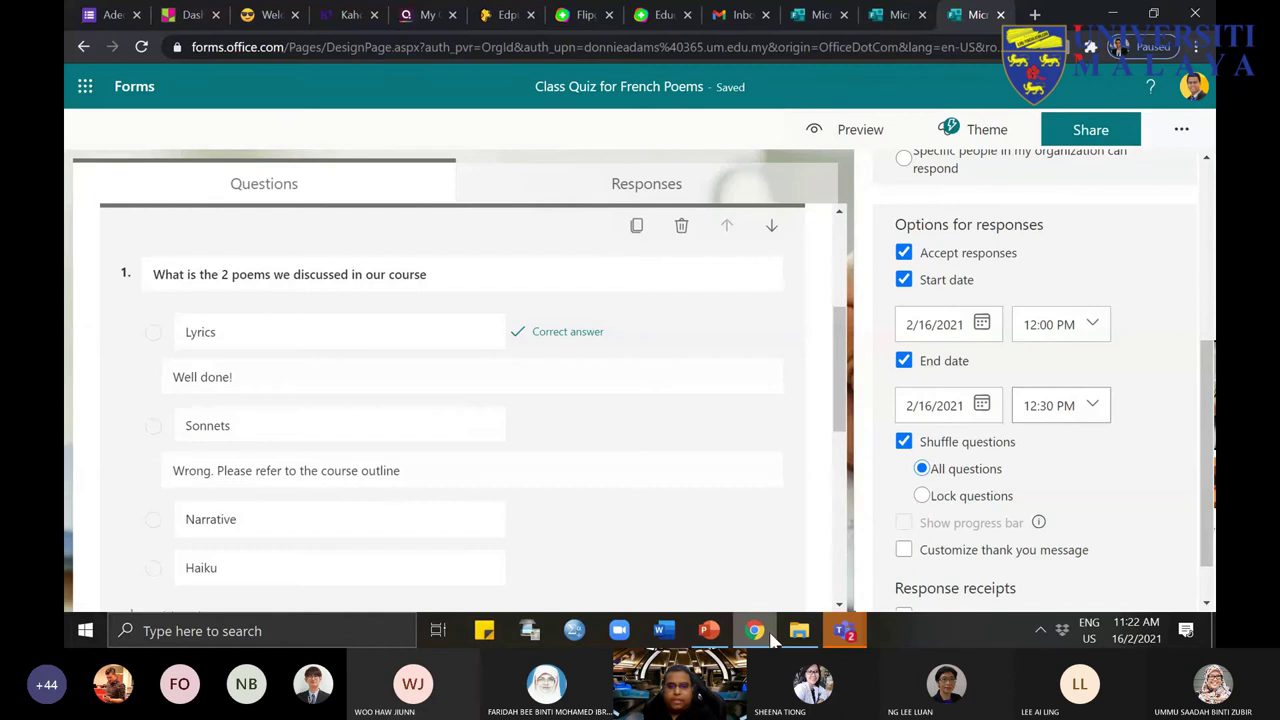
click(766, 632)
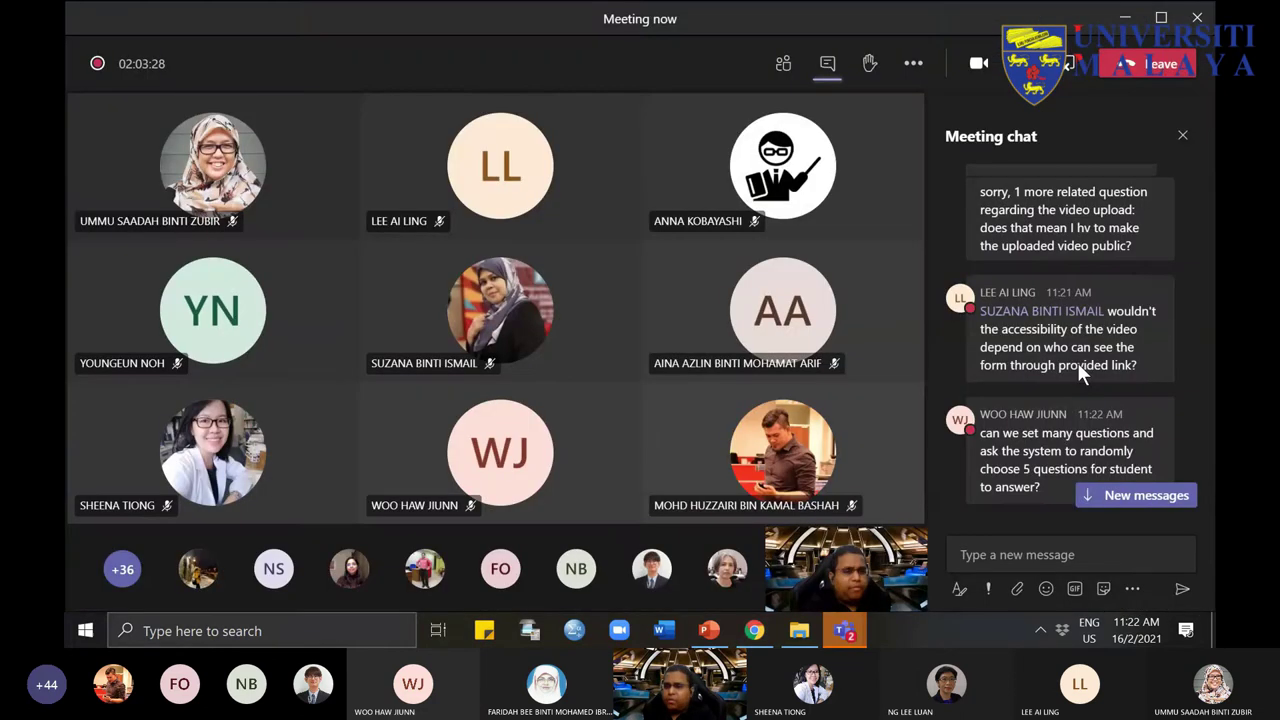
scroll(1142, 418, up, 2)
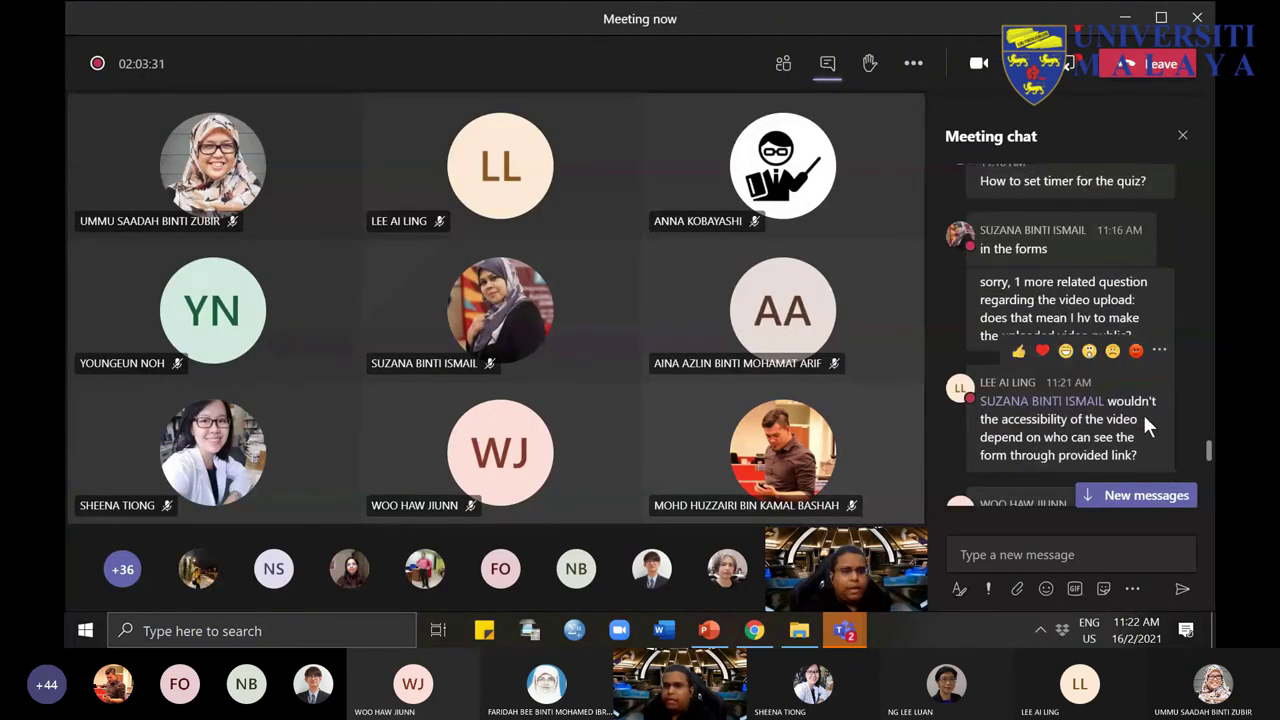
scroll(1142, 411, down, 2)
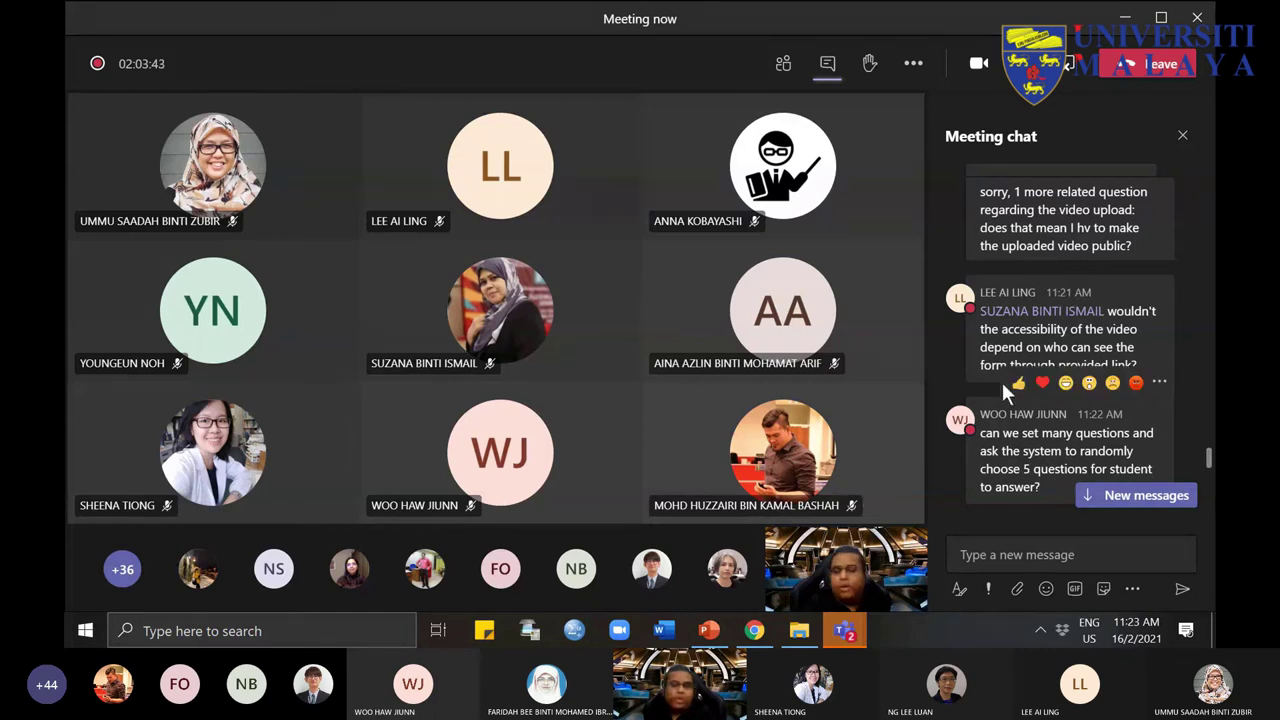
scroll(1180, 433, down, 2)
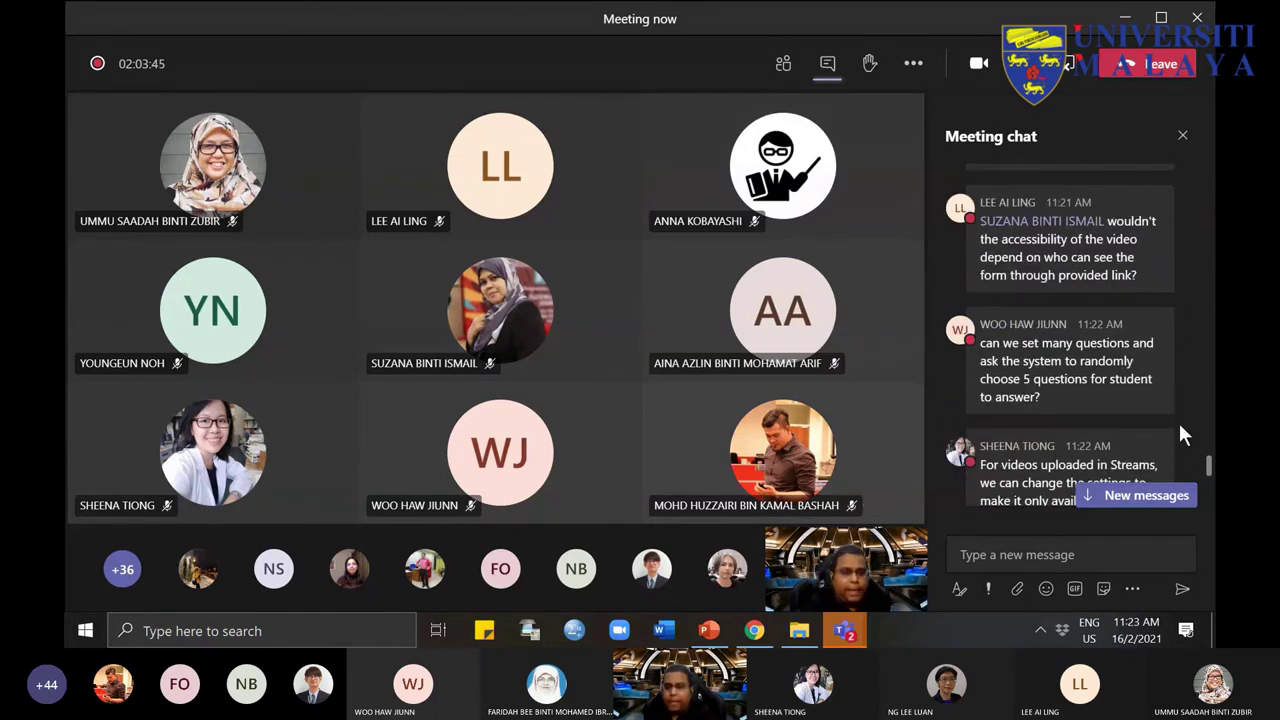
scroll(1180, 433, down, 2)
scroll(1180, 433, up, 1)
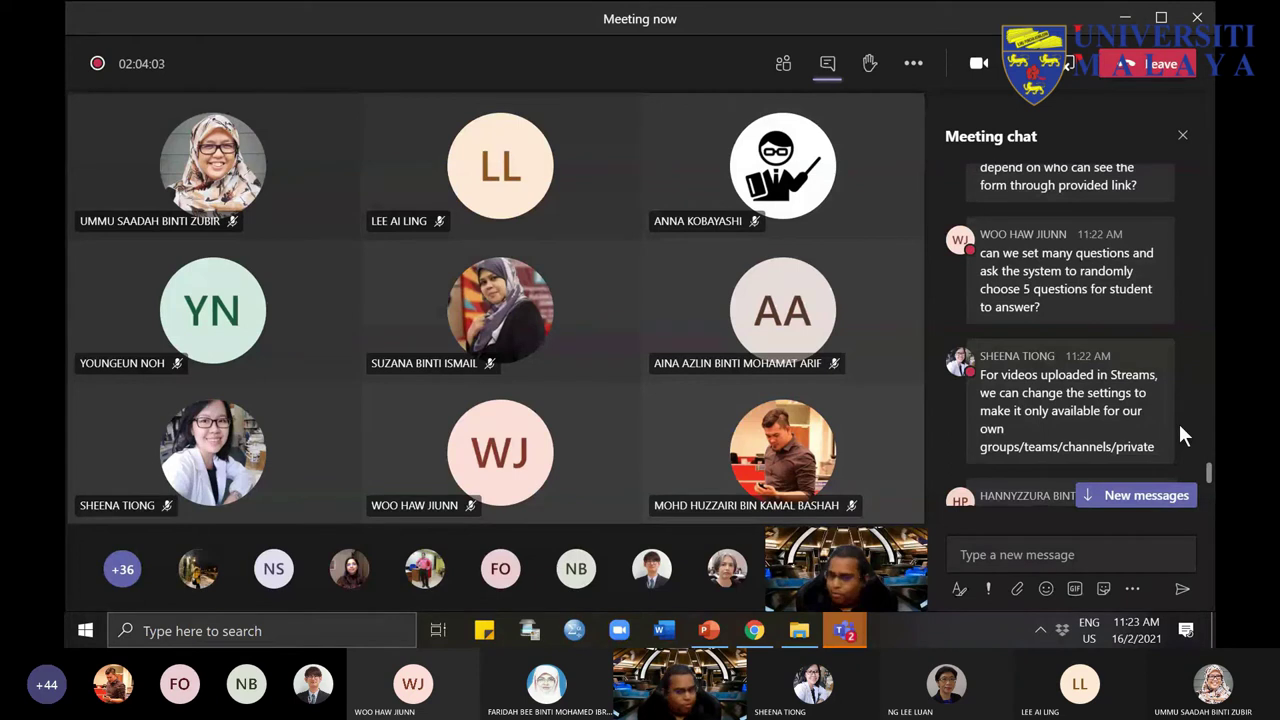
scroll(1179, 428, down, 1)
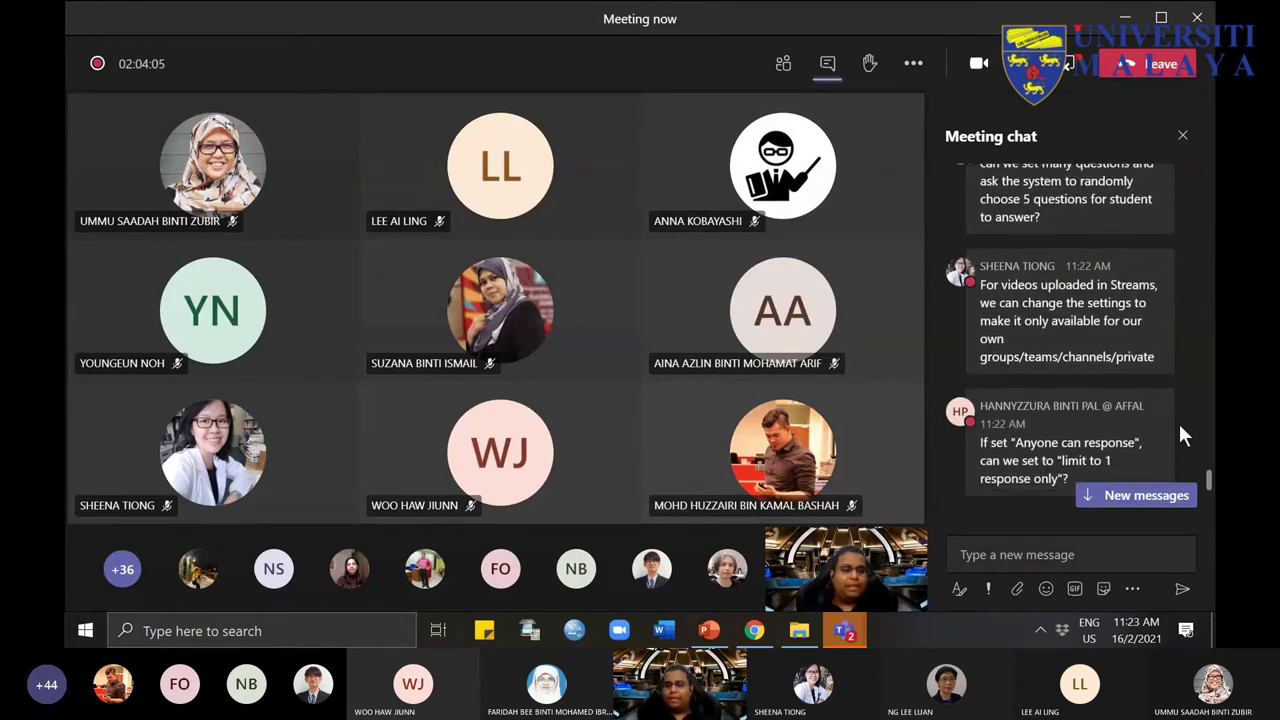
mouse_move(1050, 284)
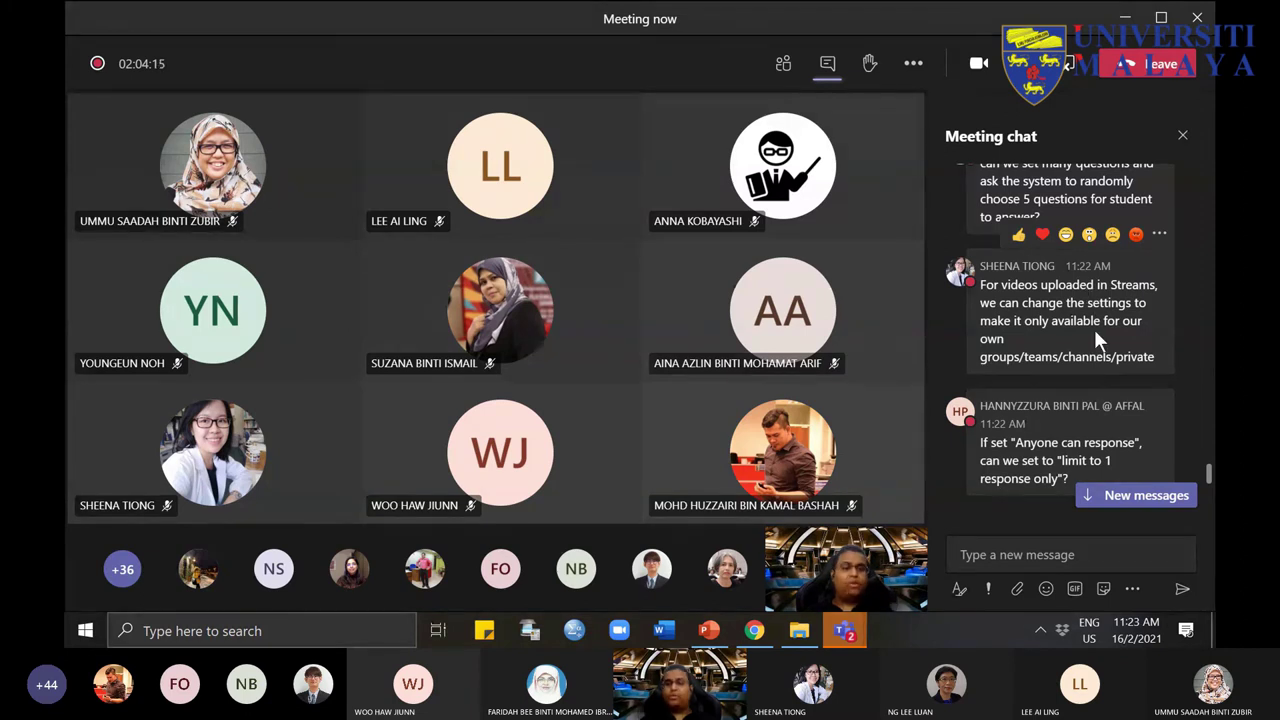
mouse_move(1165, 418)
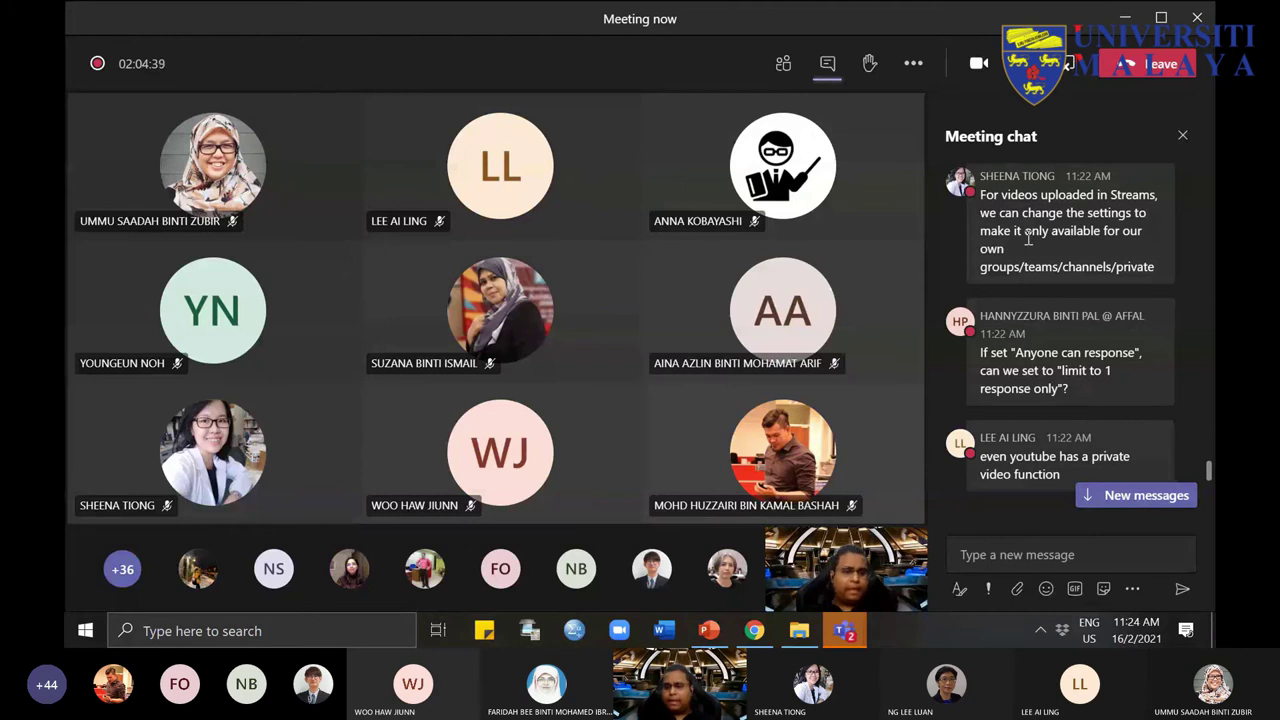
scroll(1118, 400, down, 2)
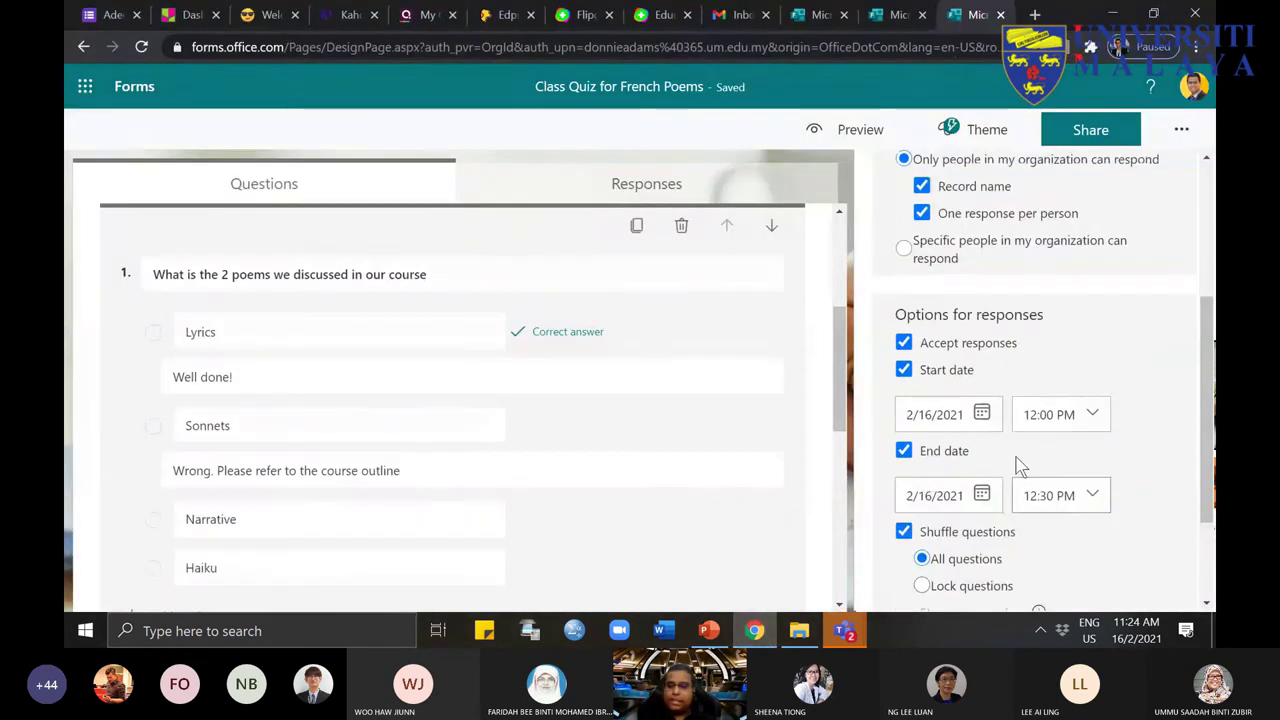
Step: Return to the quiz in the browser and examine the settings for who can fill out the form
click(766, 640)
scroll(970, 275, up, 2)
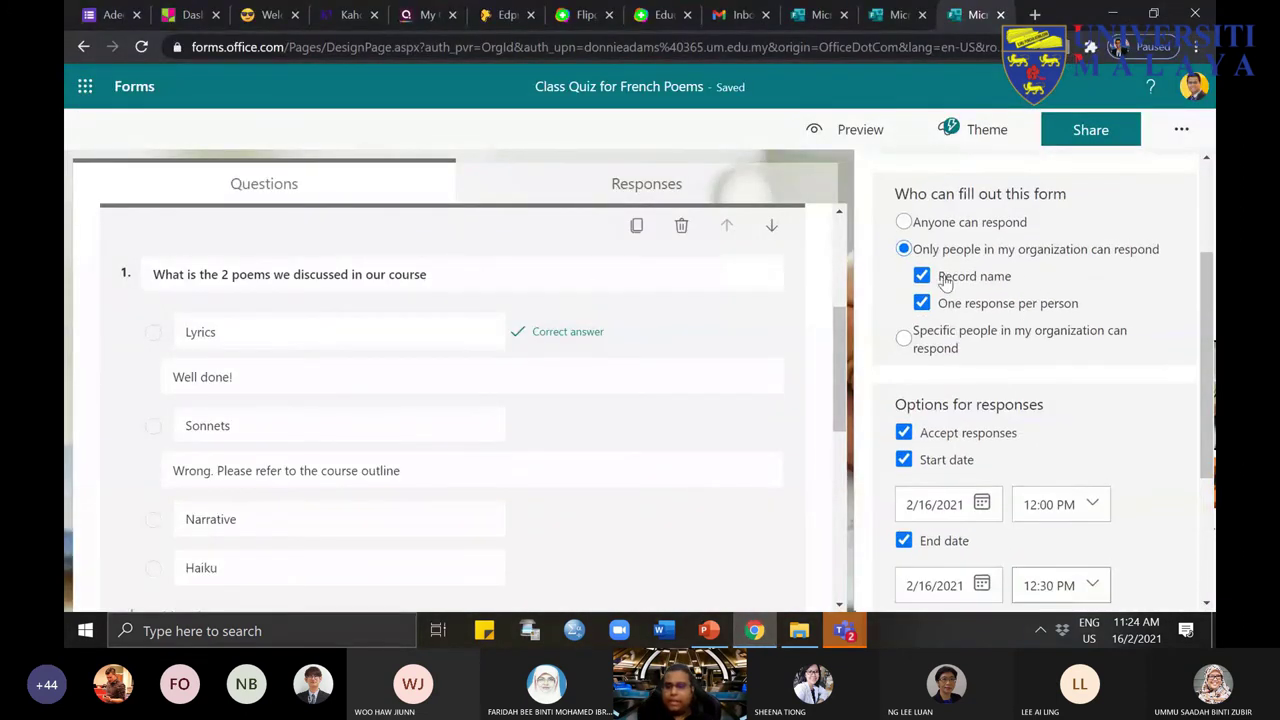
scroll(944, 281, up, 2)
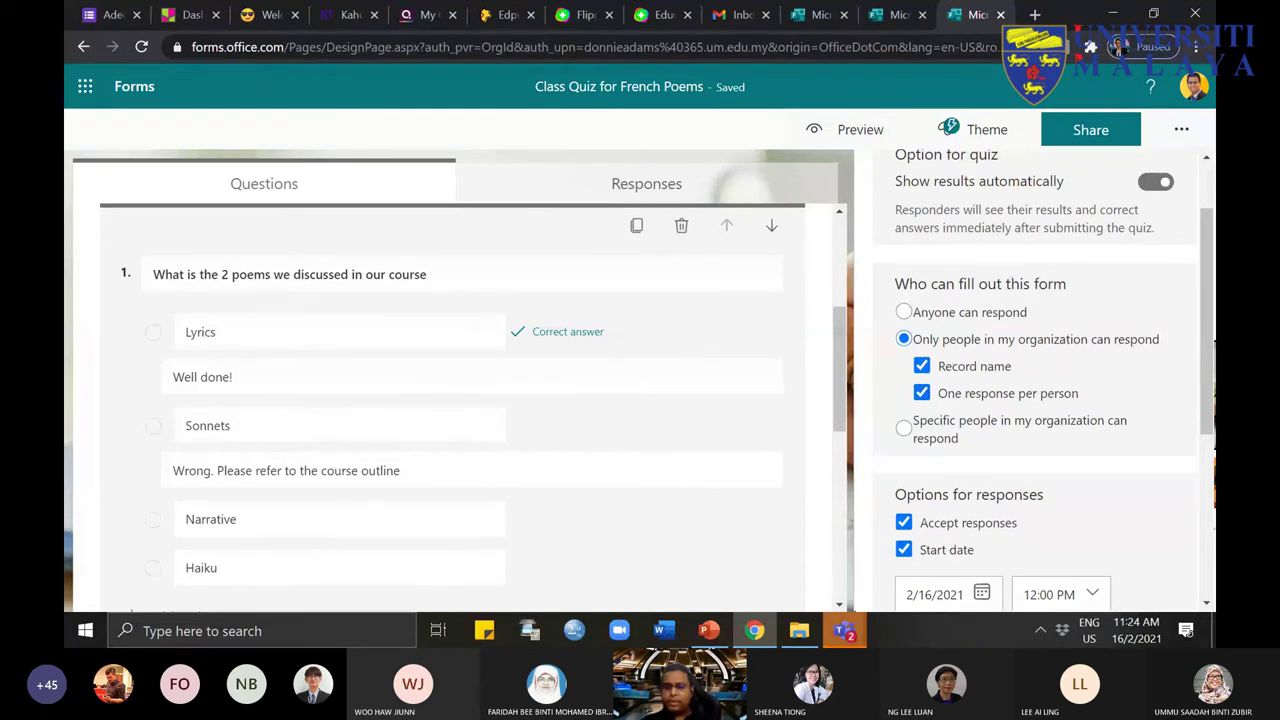
Step: Switch to the Teams meeting and read the newer chat messages about private YouTube videos
mouse_move(845, 630)
click(945, 533)
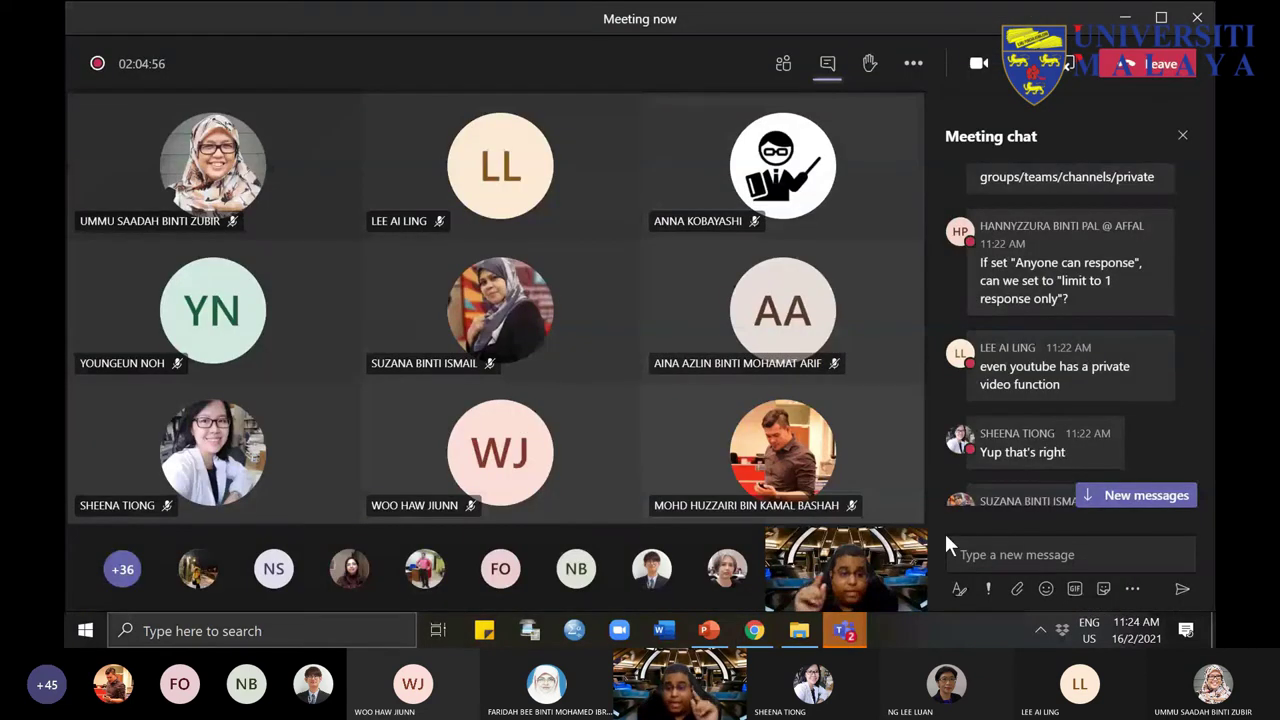
scroll(1177, 416, down, 2)
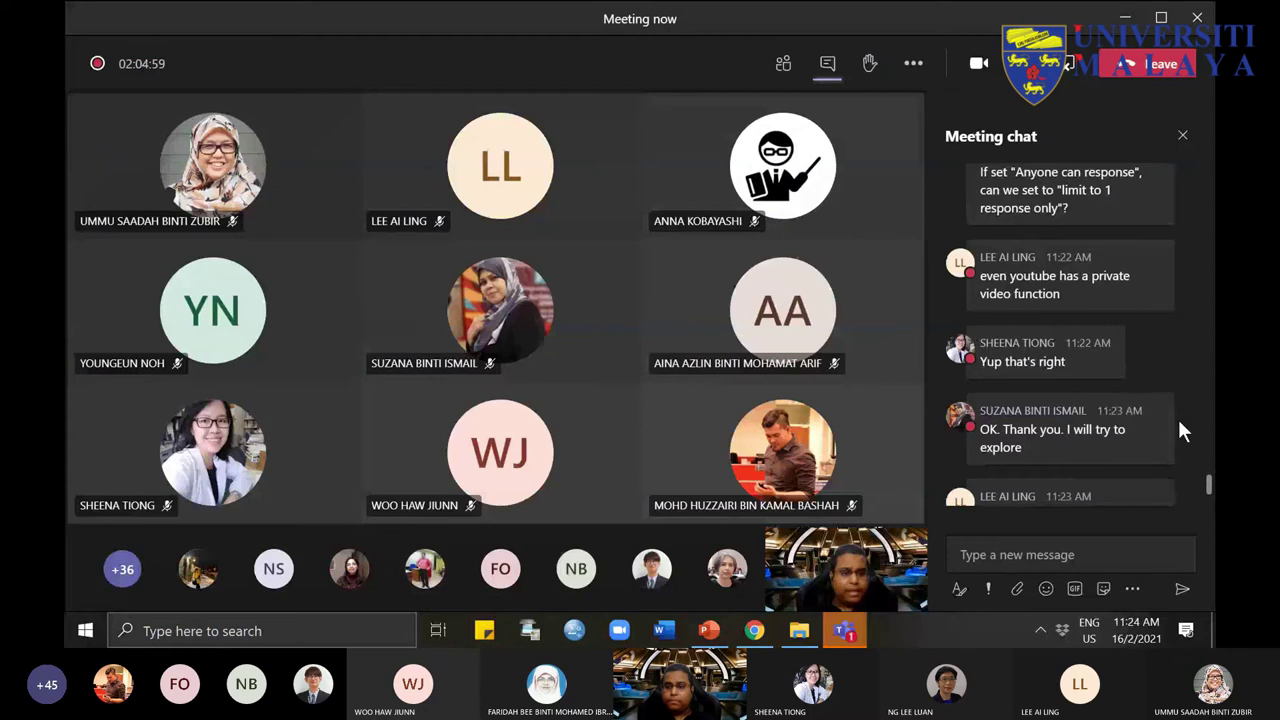
scroll(1144, 423, down, 2)
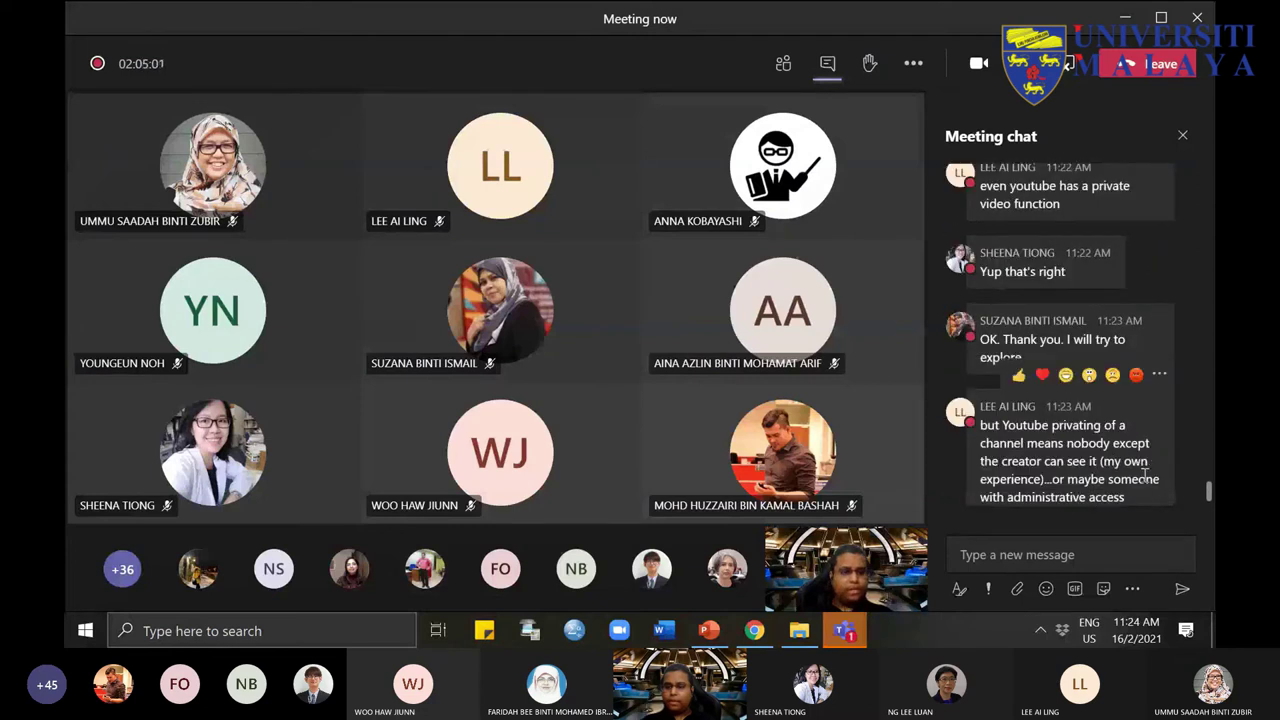
scroll(1140, 478, down, 1)
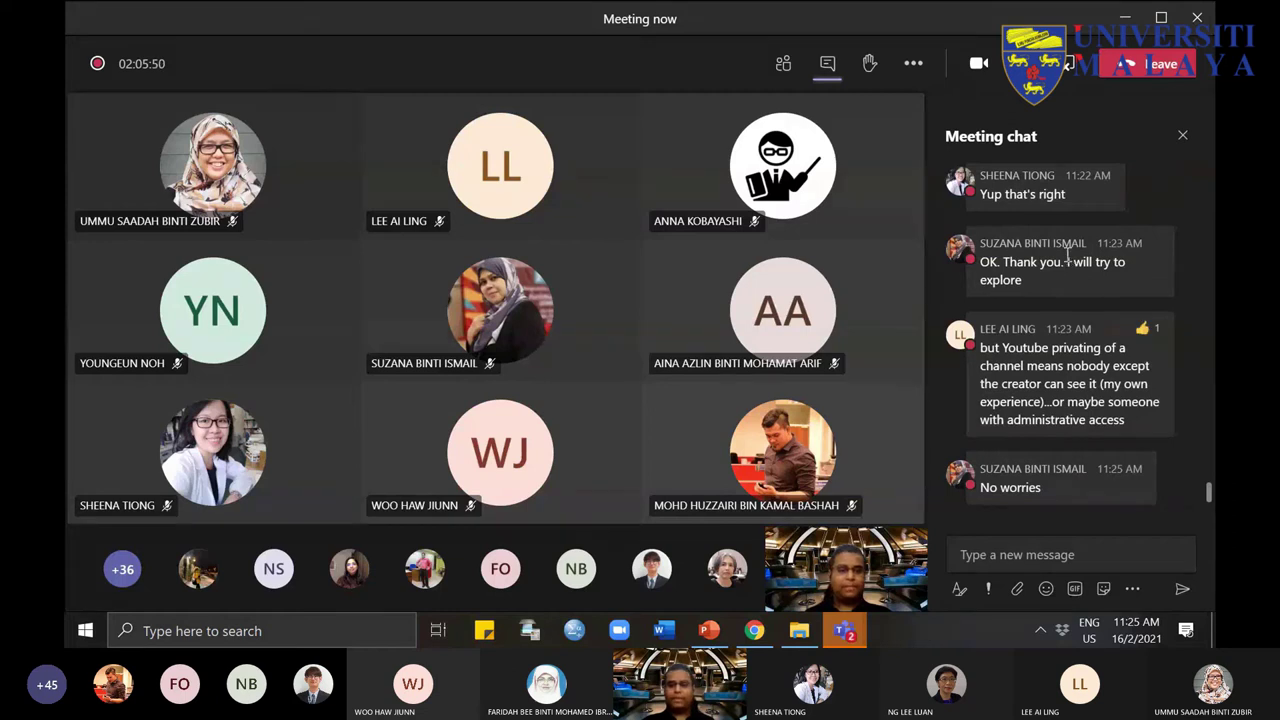
Step: Switch back to the quiz in the browser and look through its questions
click(754, 630)
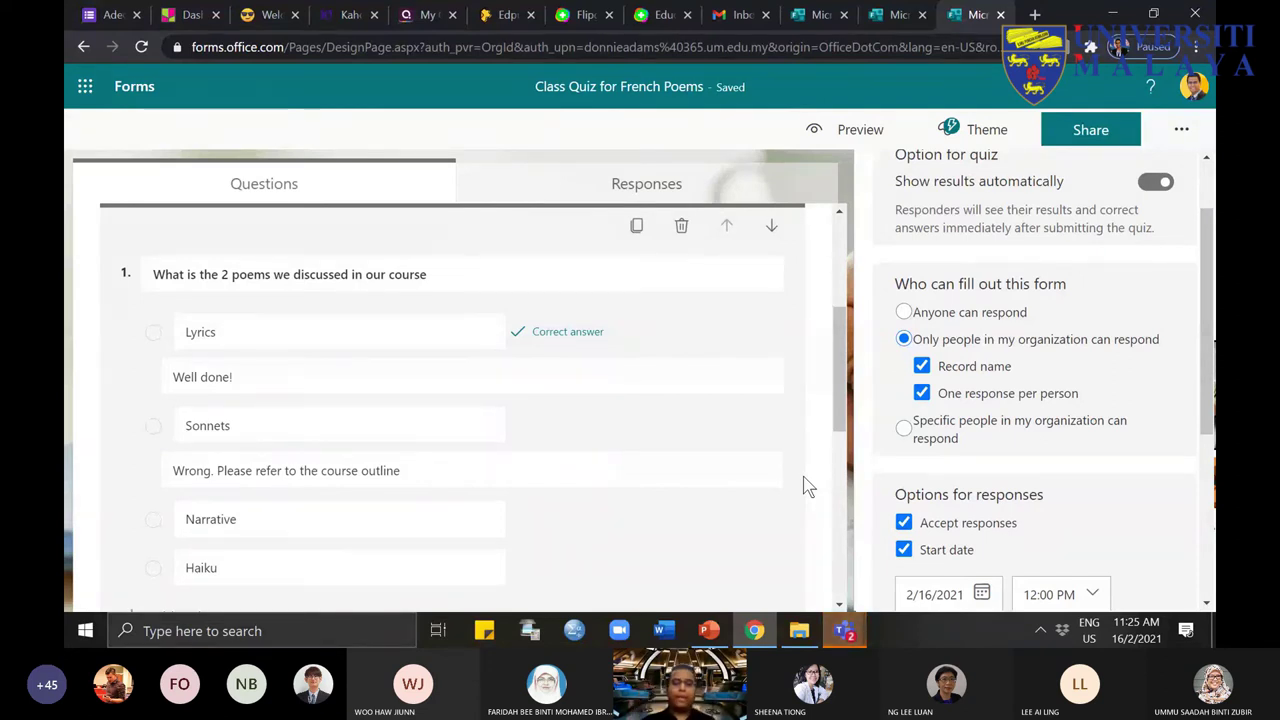
scroll(803, 476, down, 5)
scroll(805, 482, down, 3)
scroll(786, 523, up, 10)
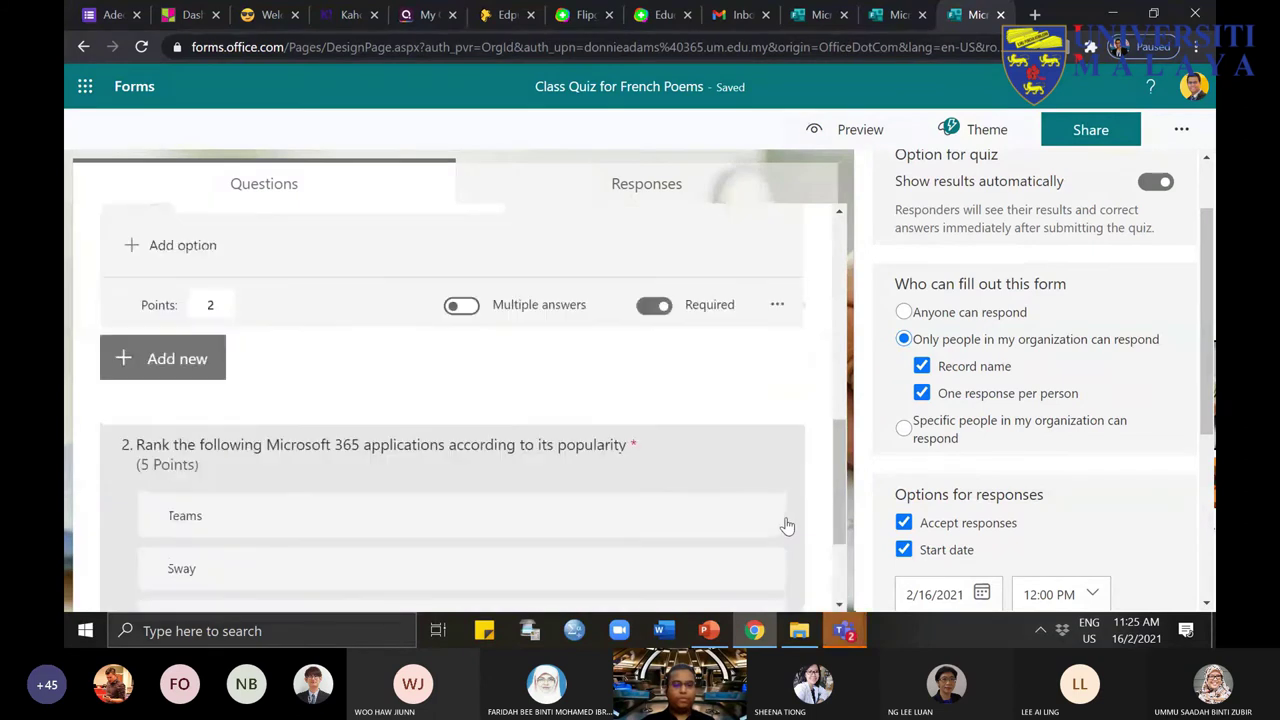
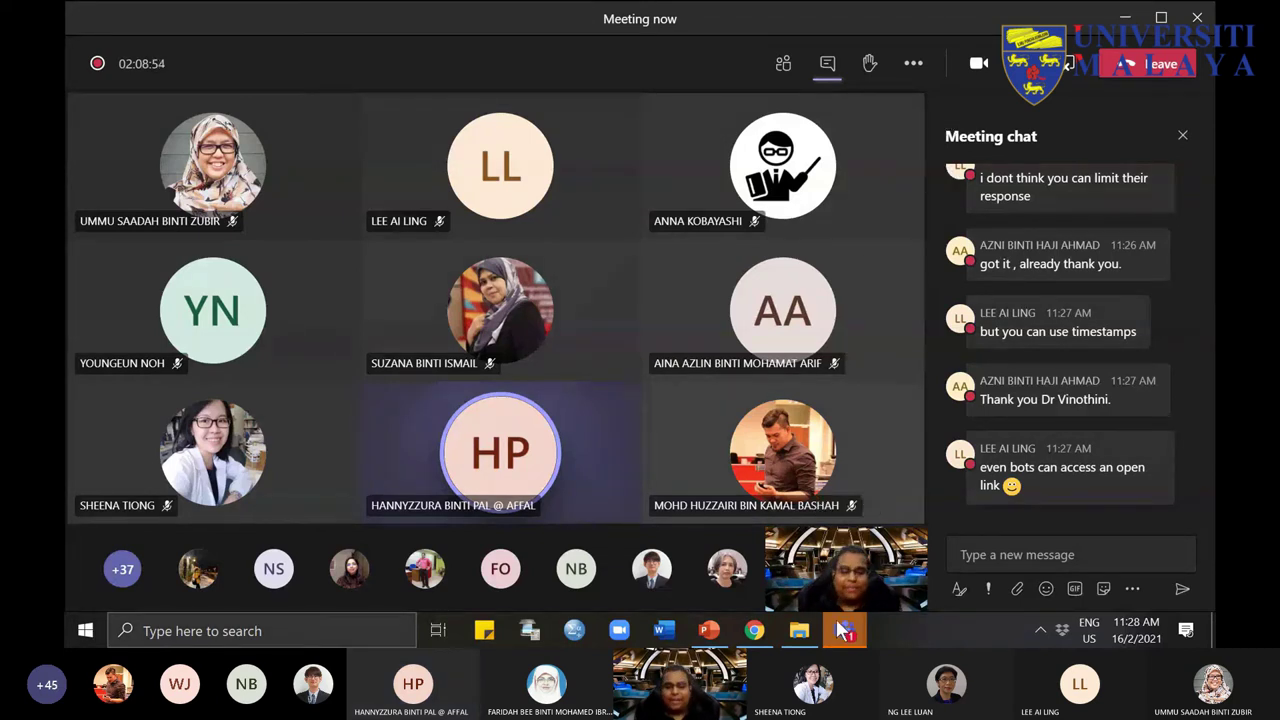
Step: Leave the meeting window for the browser and review the quiz from its title section to the ranking question on Microsoft 365 applications
click(760, 630)
scroll(786, 480, down, 5)
scroll(740, 497, up, 8)
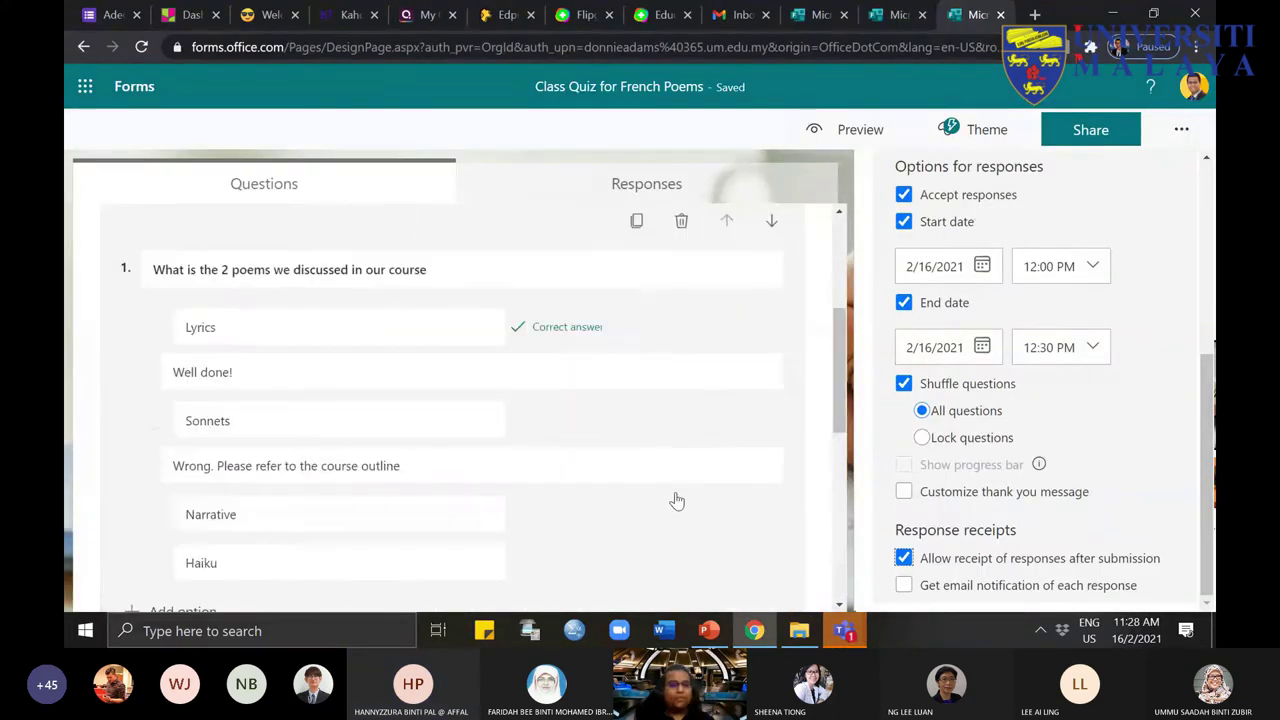
scroll(560, 448, down, 2)
scroll(551, 508, down, 5)
scroll(551, 508, up, 7)
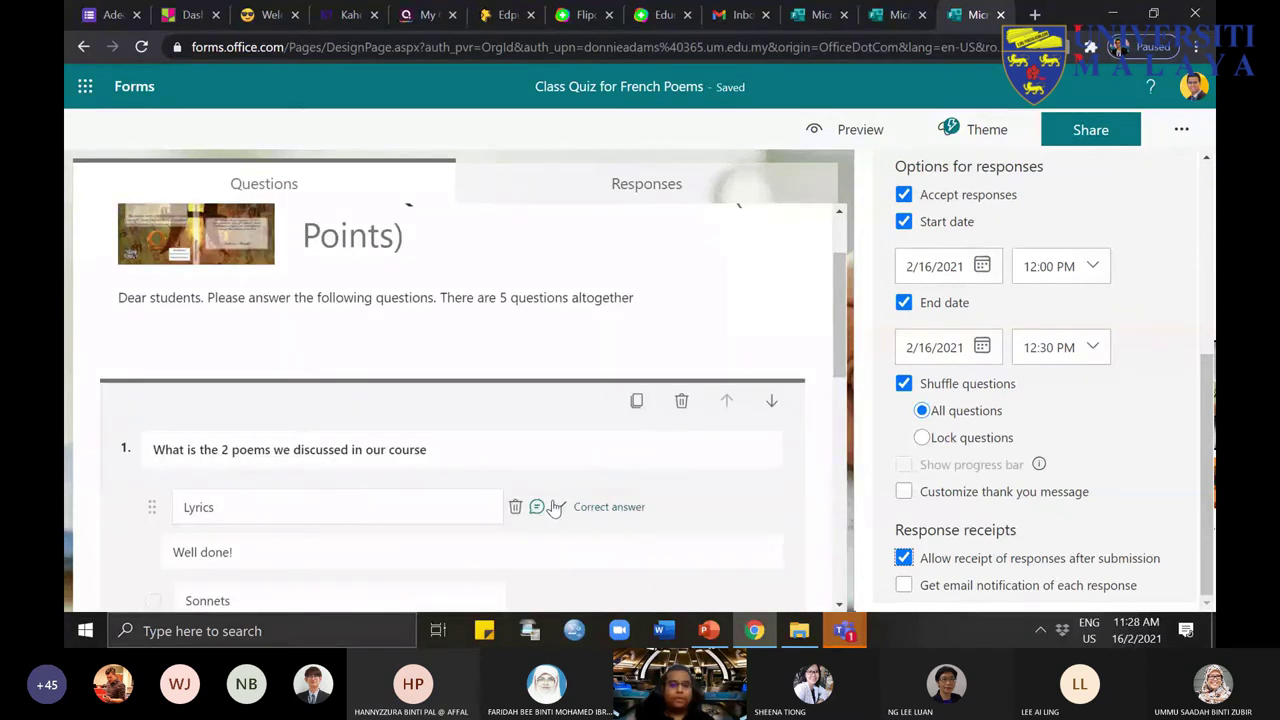
scroll(553, 508, up, 1)
scroll(593, 495, down, 6)
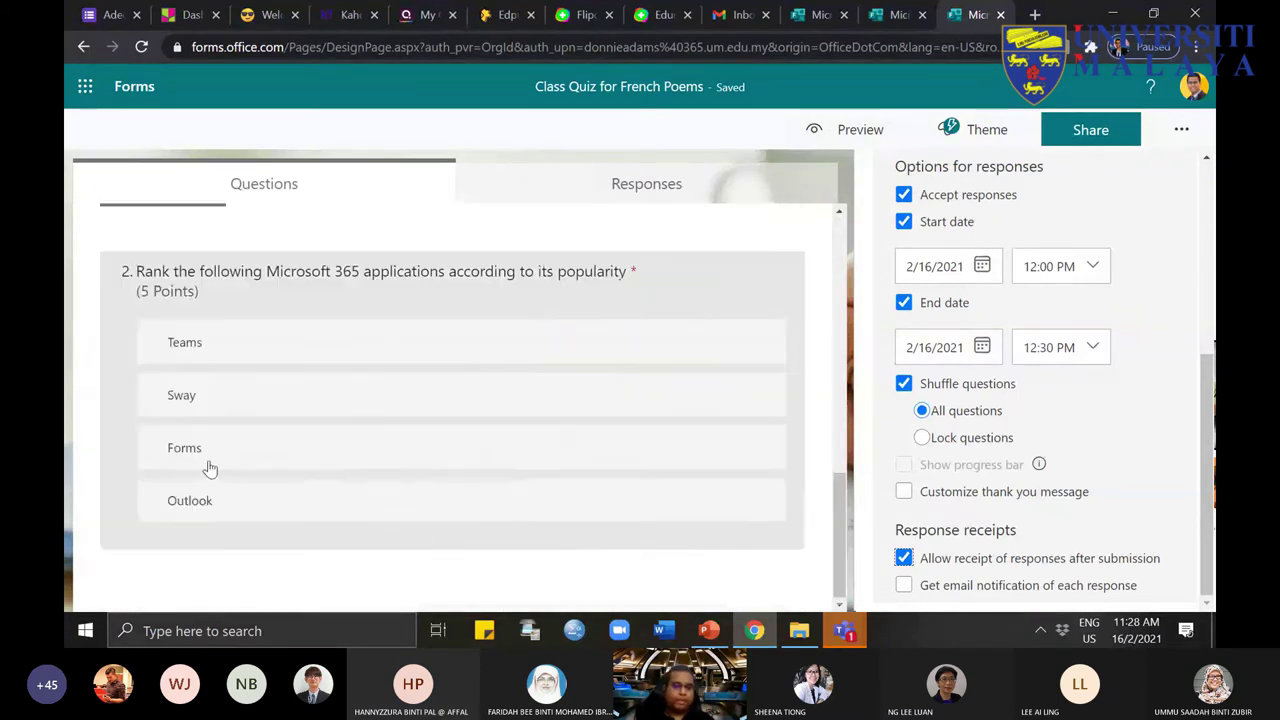
scroll(749, 314, up, 5)
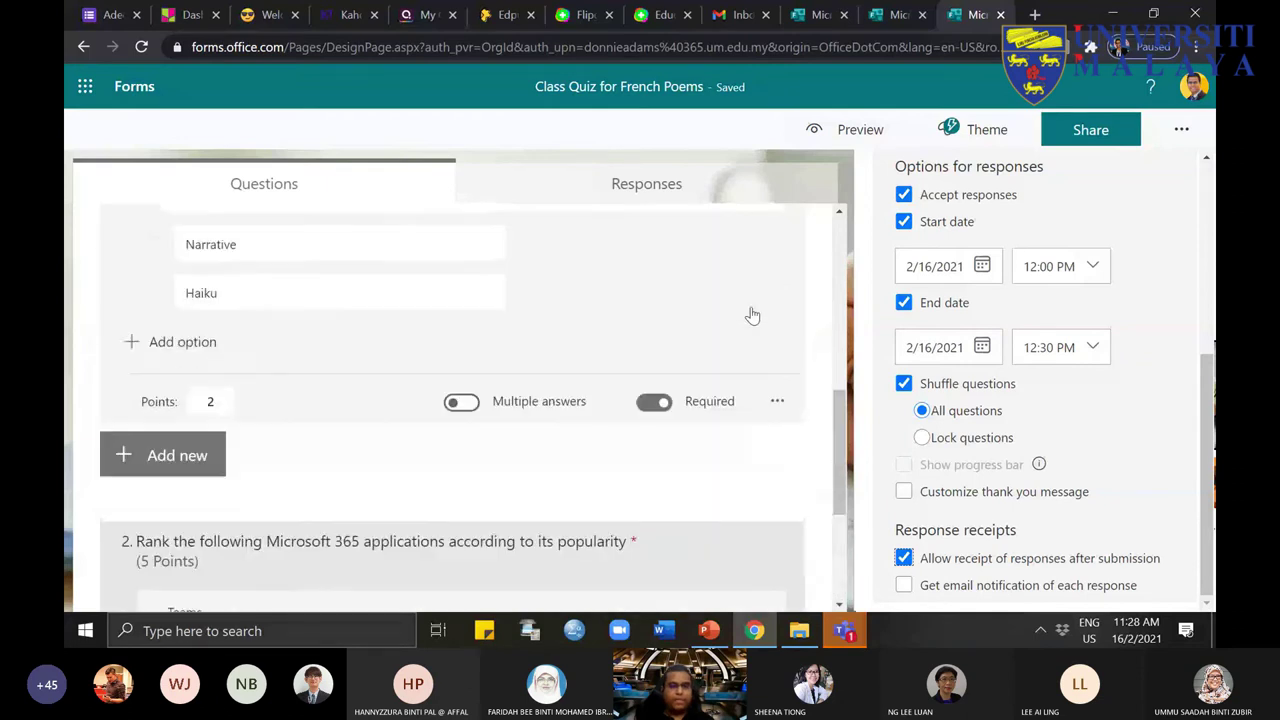
scroll(600, 349, up, 2)
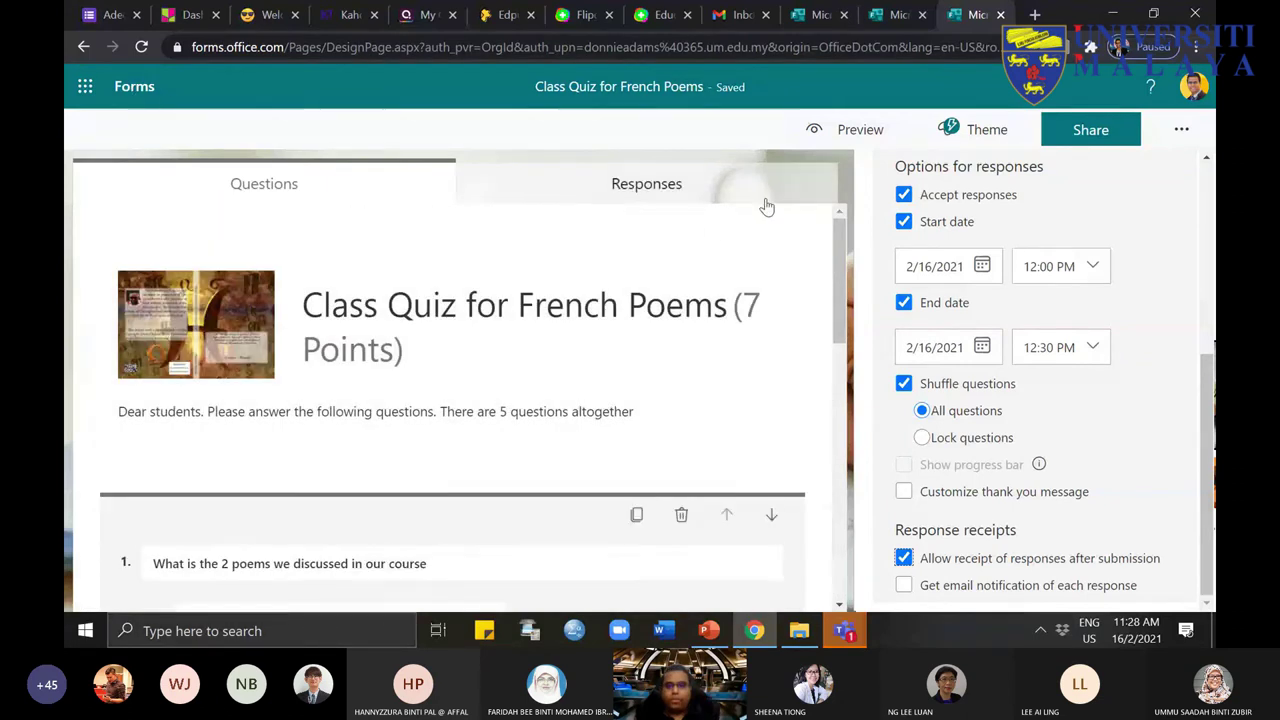
Step: View the quiz's responses overview, and go back to the end of the question list
click(663, 185)
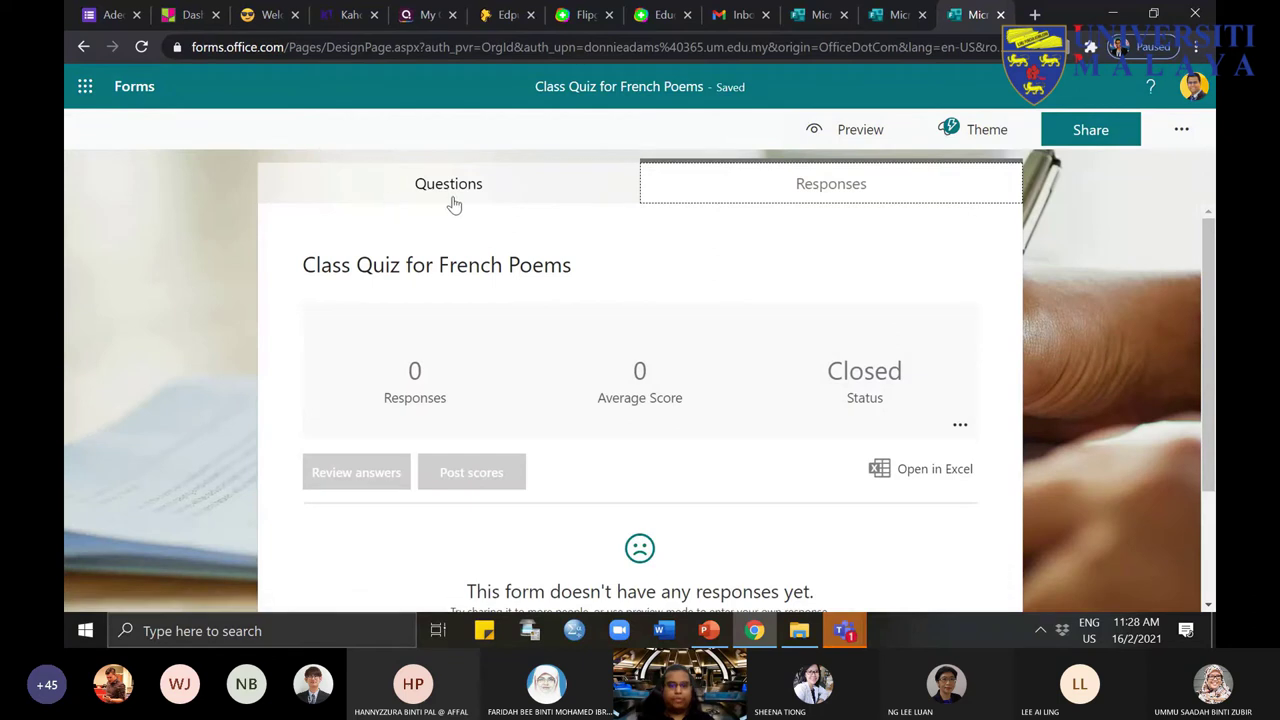
click(451, 195)
scroll(731, 438, down, 5)
scroll(727, 450, down, 1)
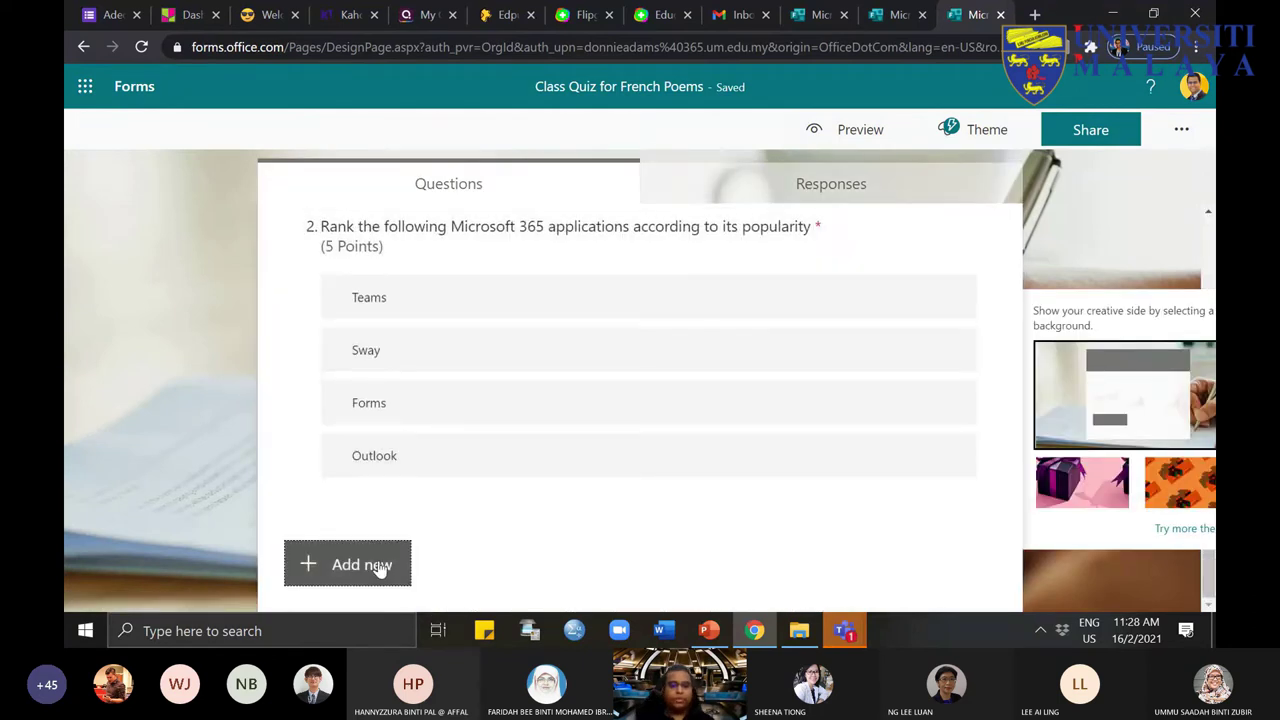
click(379, 567)
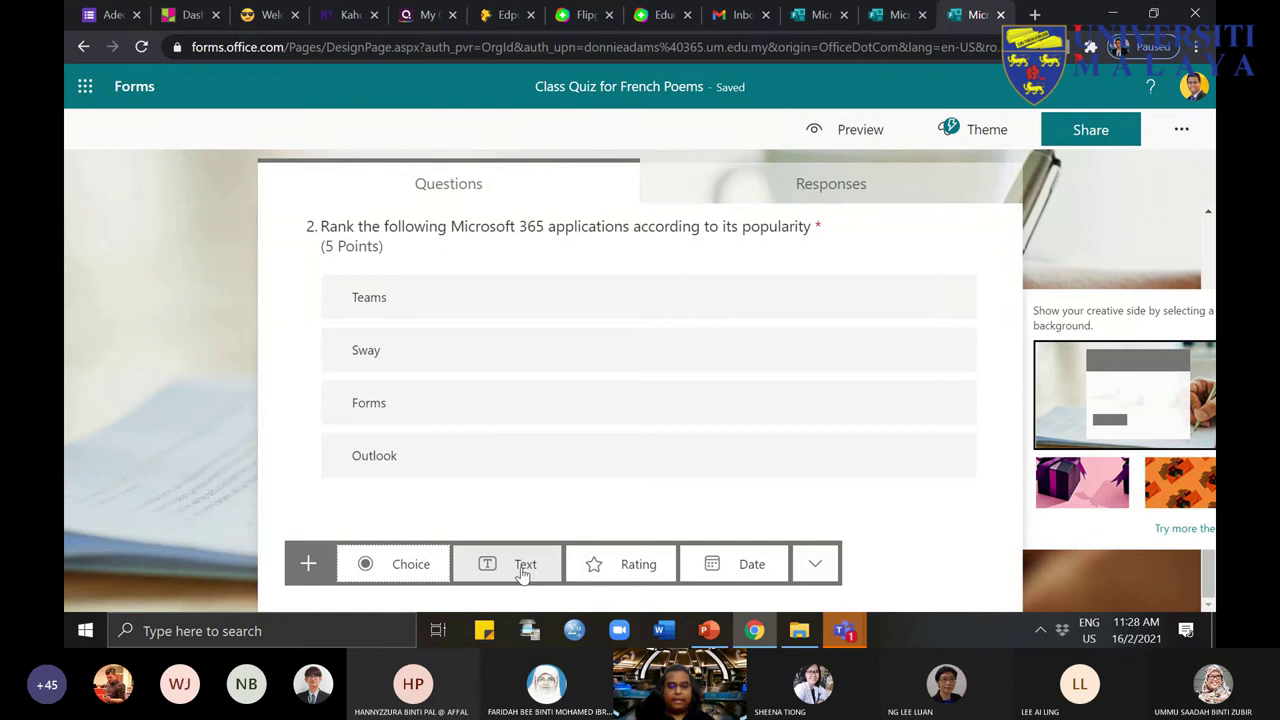
click(522, 566)
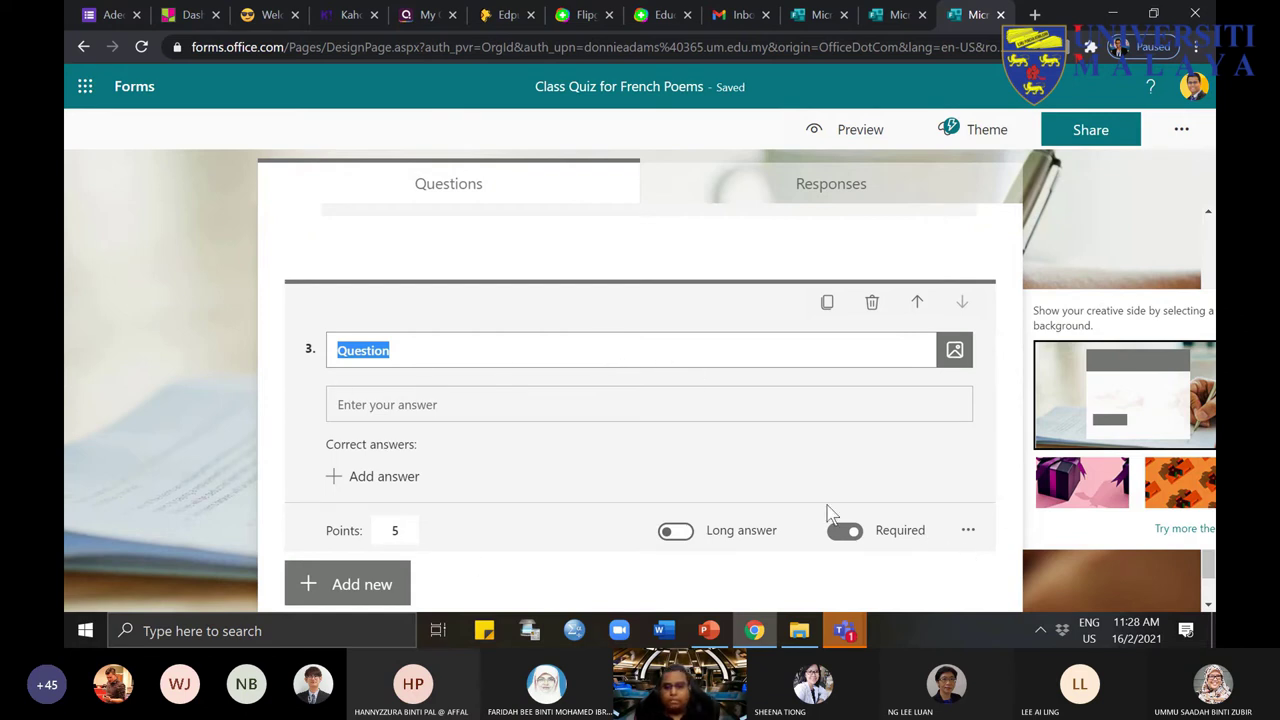
click(968, 531)
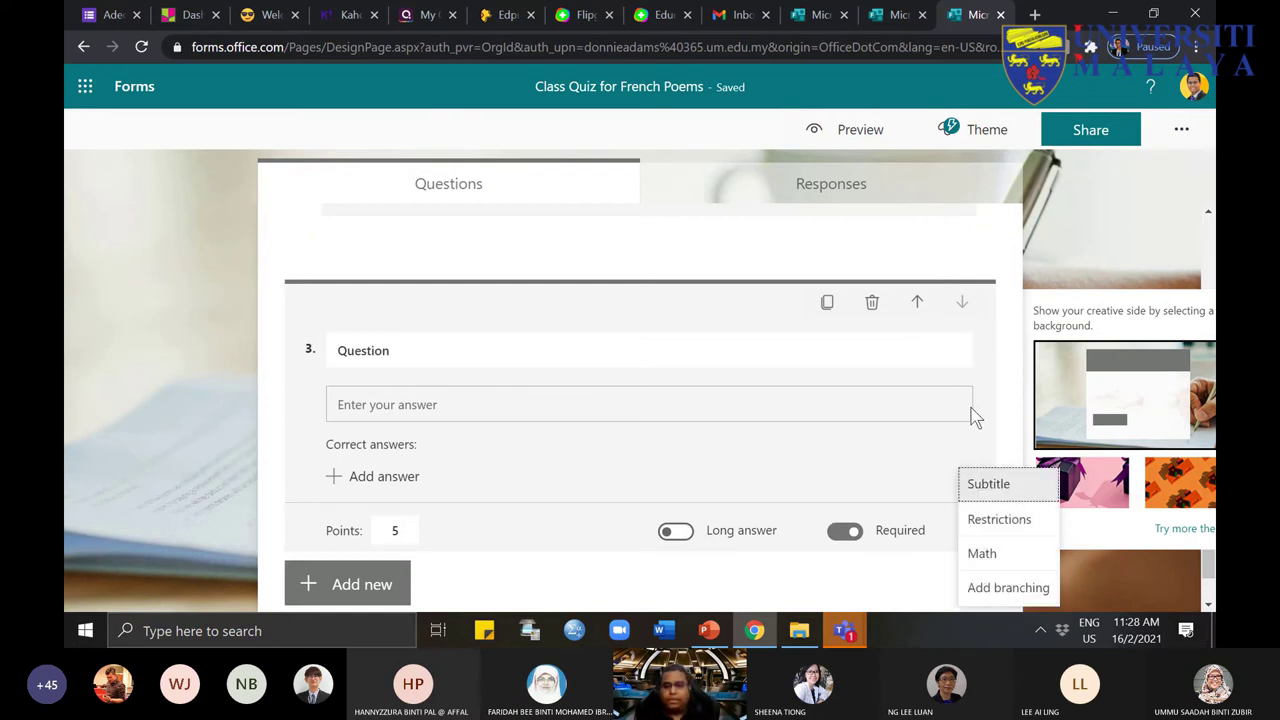
click(871, 302)
Step: Add a text question after the Microsoft 365 ranking question and start inserting a video into it by URL
click(372, 565)
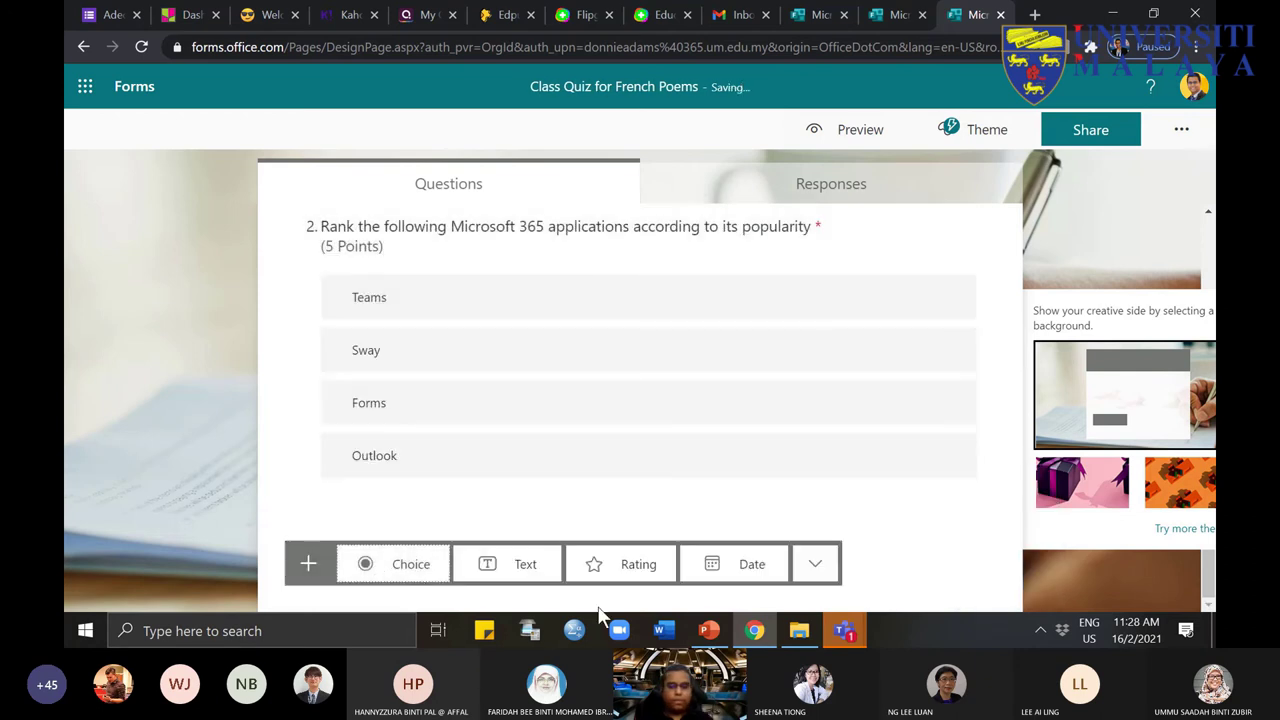
click(495, 566)
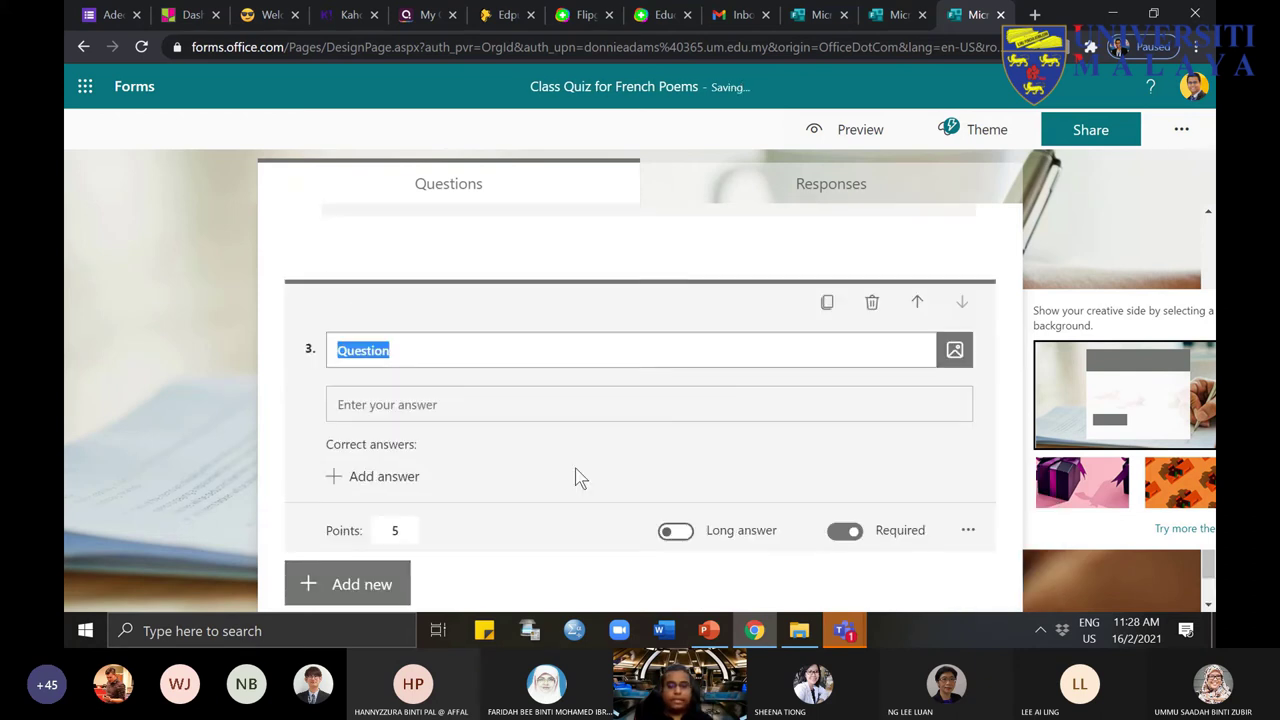
click(950, 358)
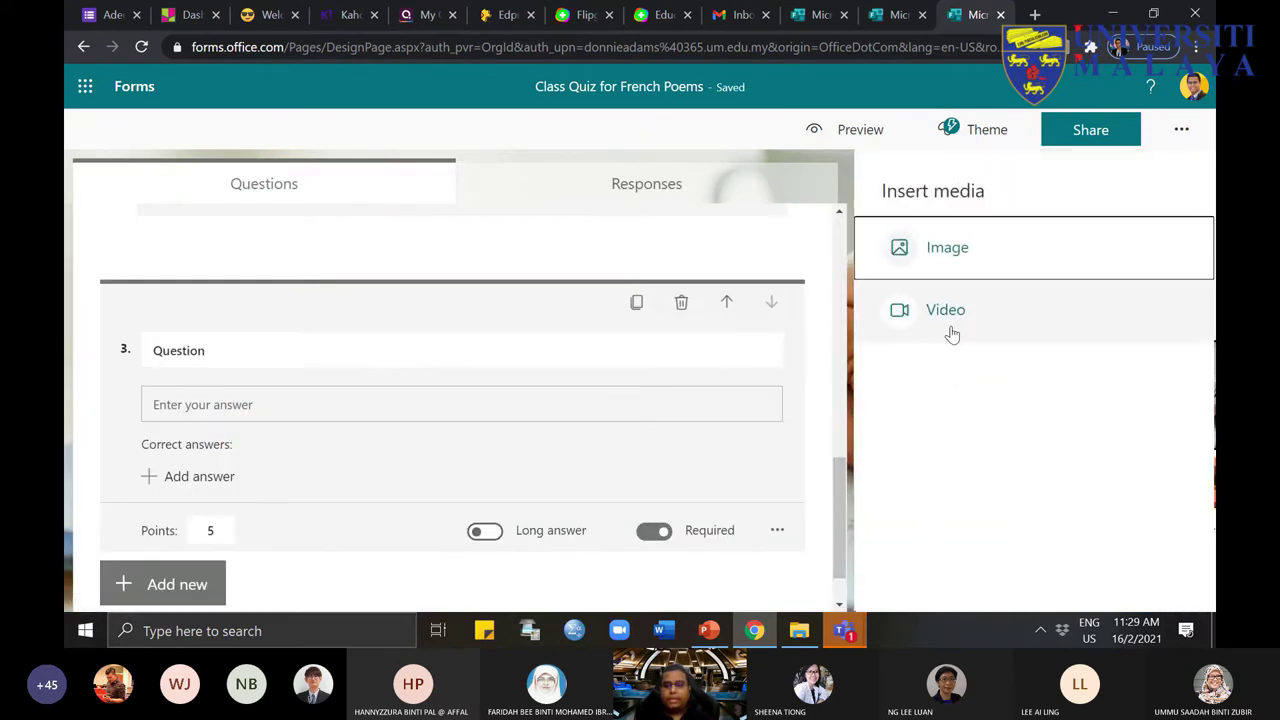
click(950, 312)
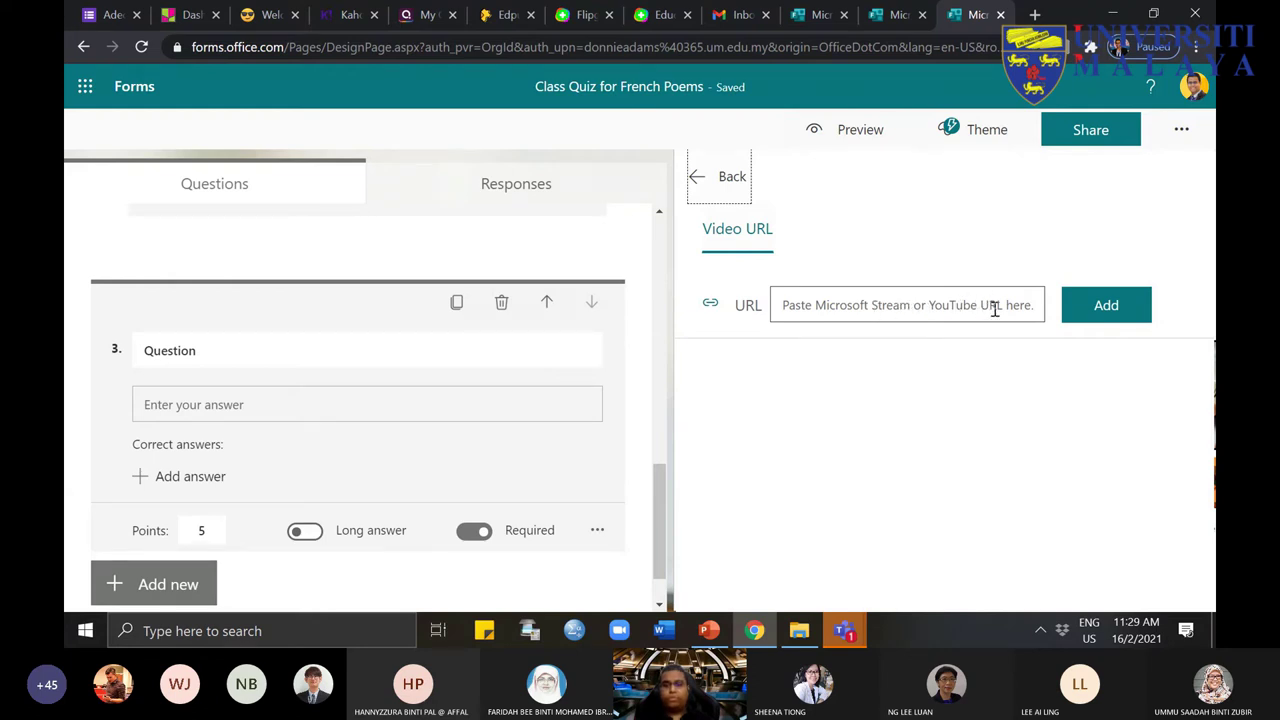
Step: Search the web for youtube in a new browser tab and open the YouTube site
click(1035, 14)
text(yo)
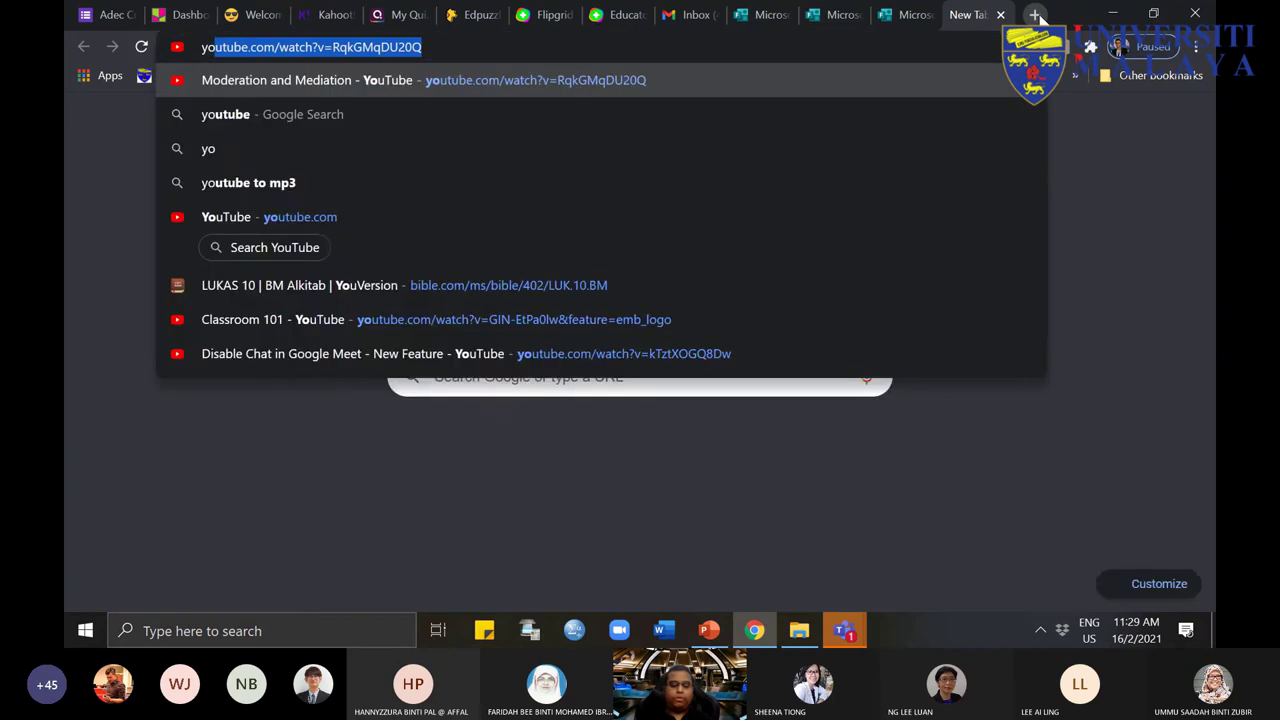
text(utube)
key(Delete)
key(Return)
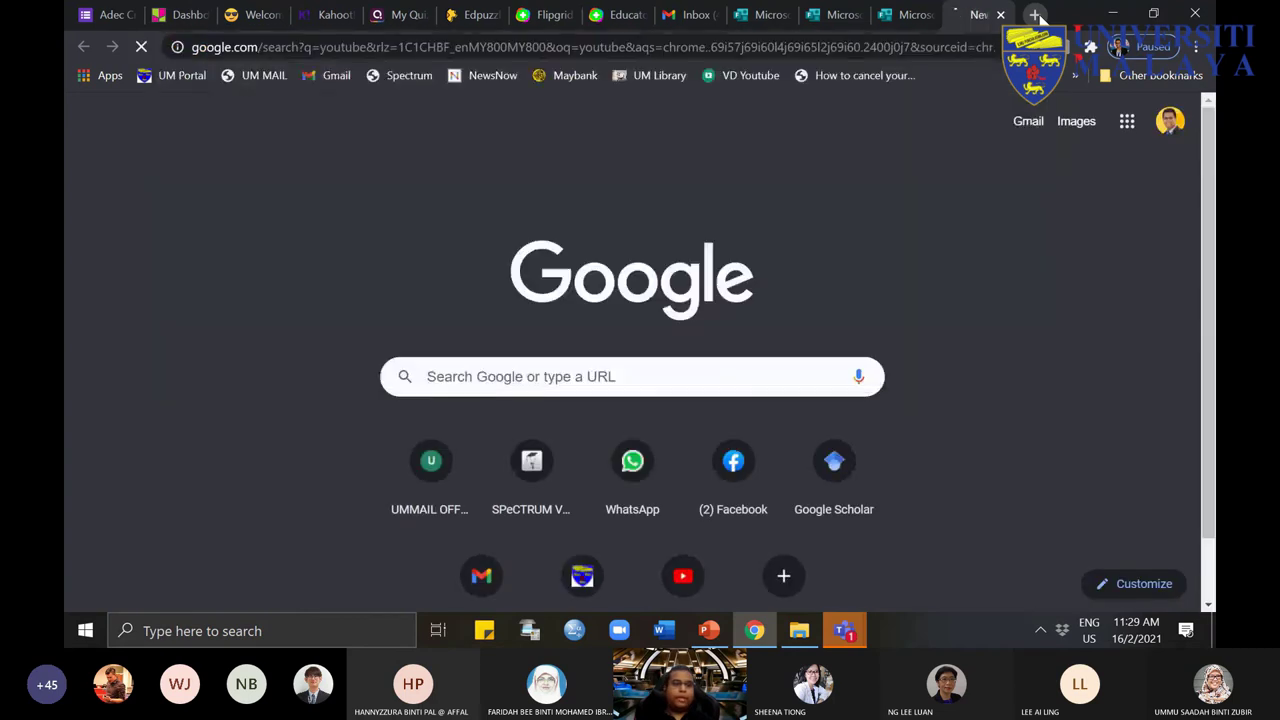
click(242, 233)
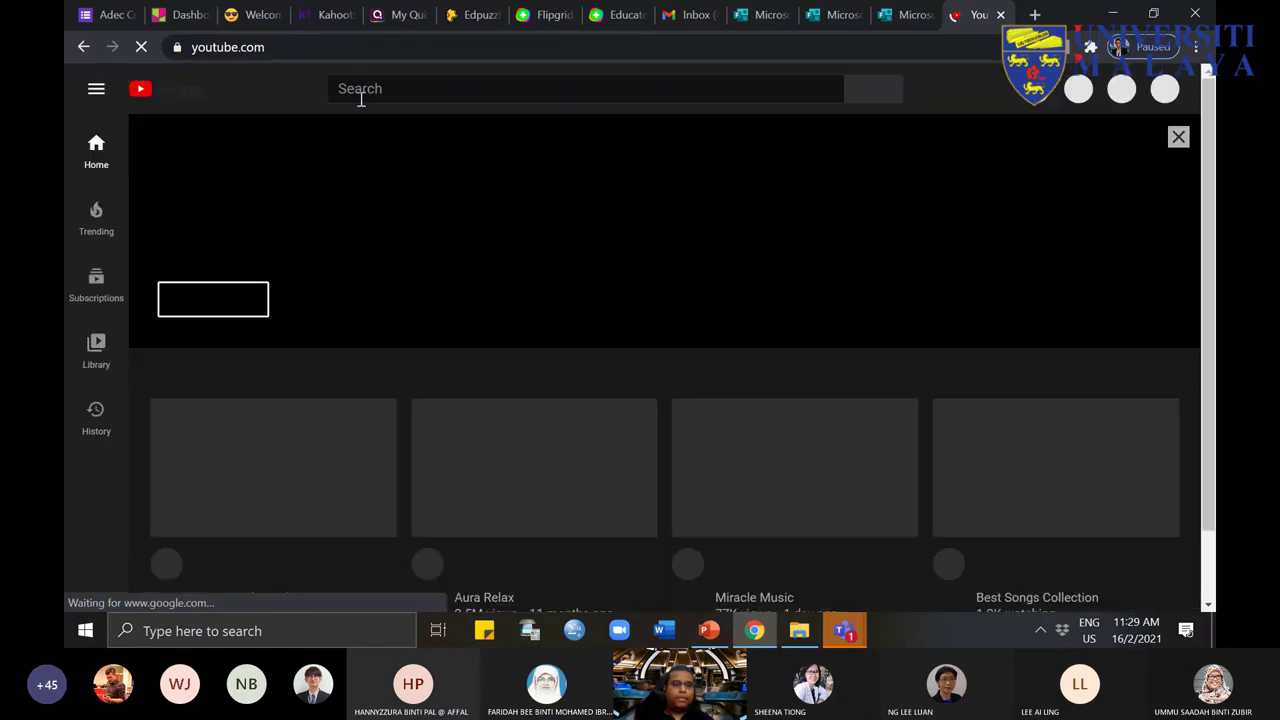
Step: Search YouTube for "mediation" and open the video "What is mediation?"
click(371, 88)
text(med)
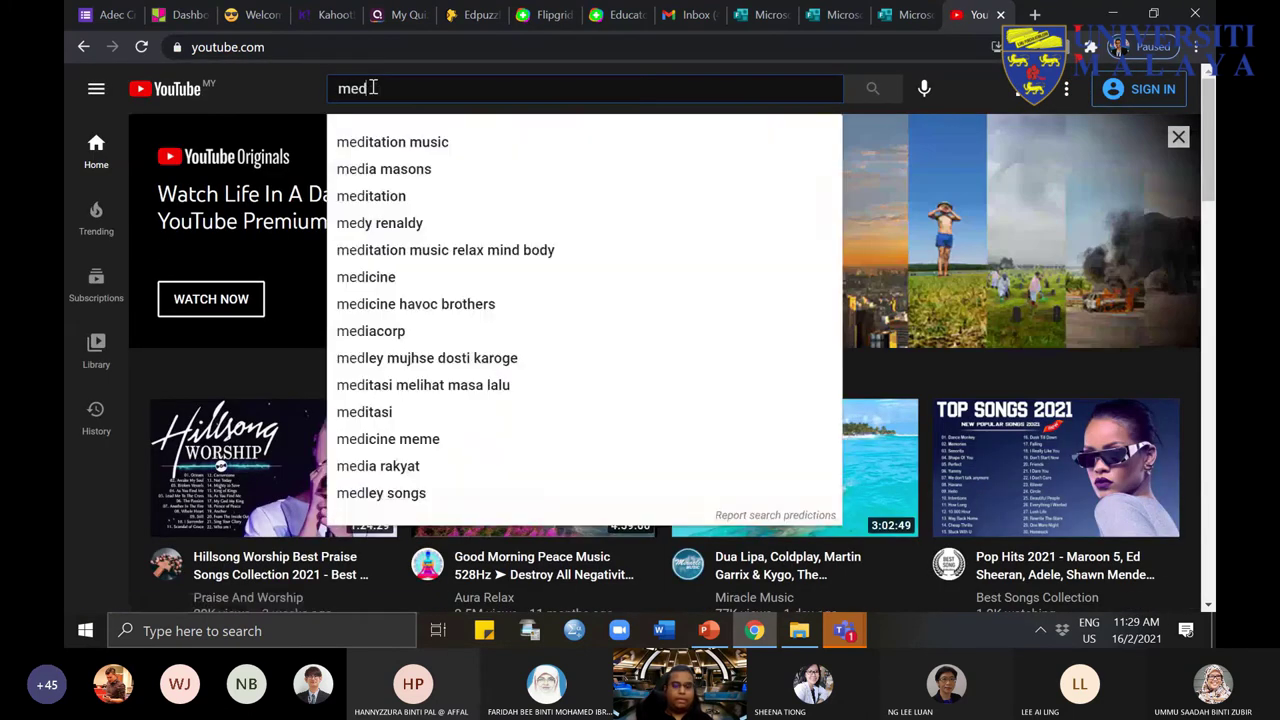
text(iation)
key(Return)
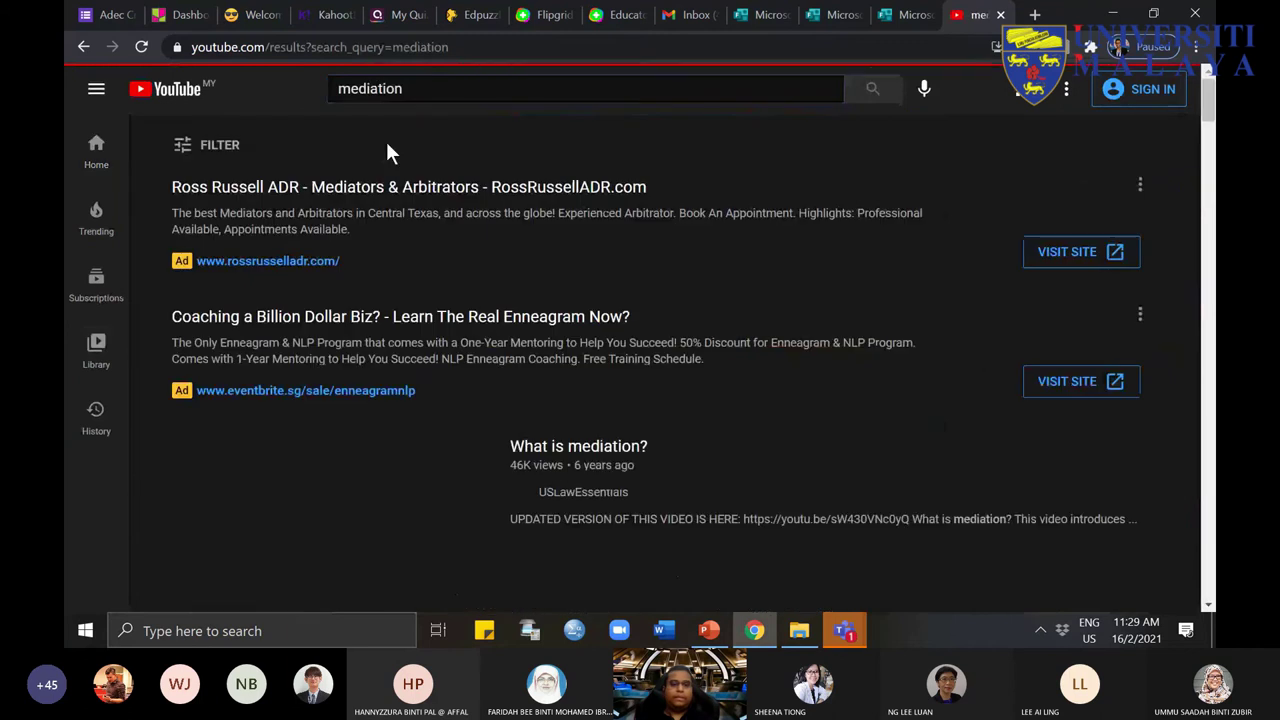
click(598, 450)
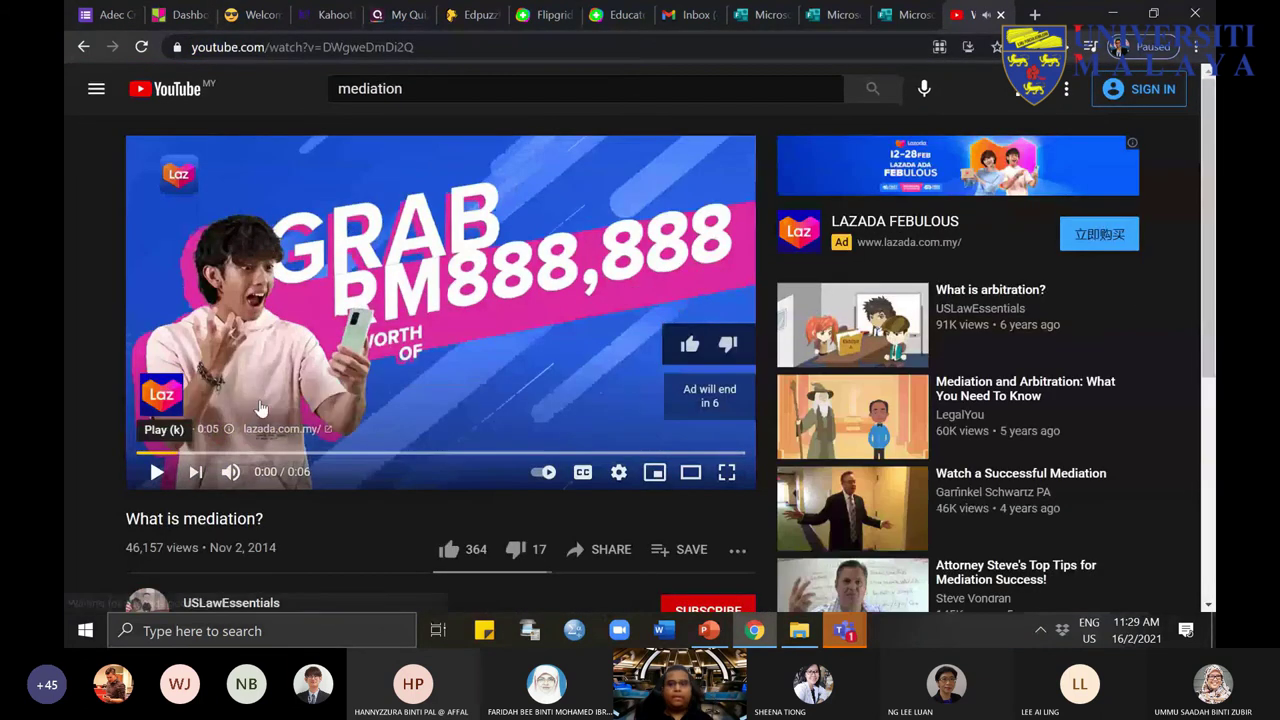
click(905, 15)
click(880, 303)
text(https://www.youtube.com/watch?v=DWgweDmDi2Q)
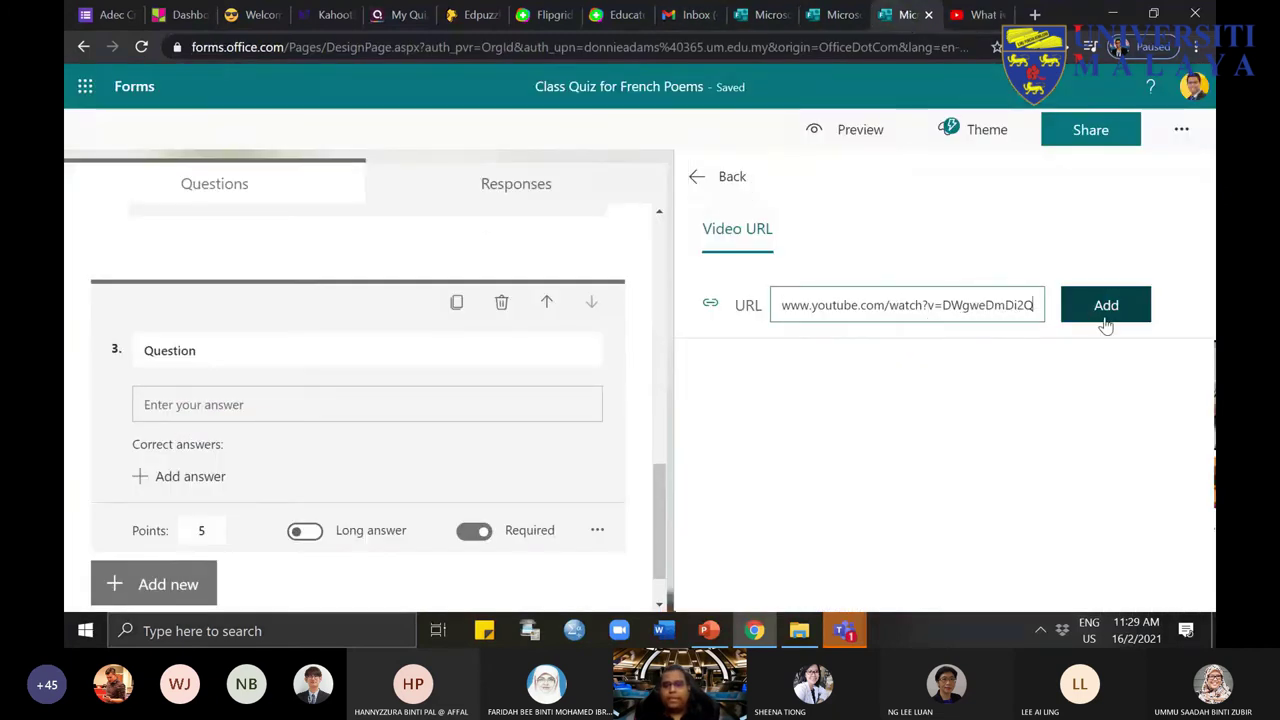
click(1103, 315)
Step: Set question 3's text to "Dear Students. Please view the video and answer the following questions accordingly", correcting the misspelled "follwing"
scroll(642, 269, down, 3)
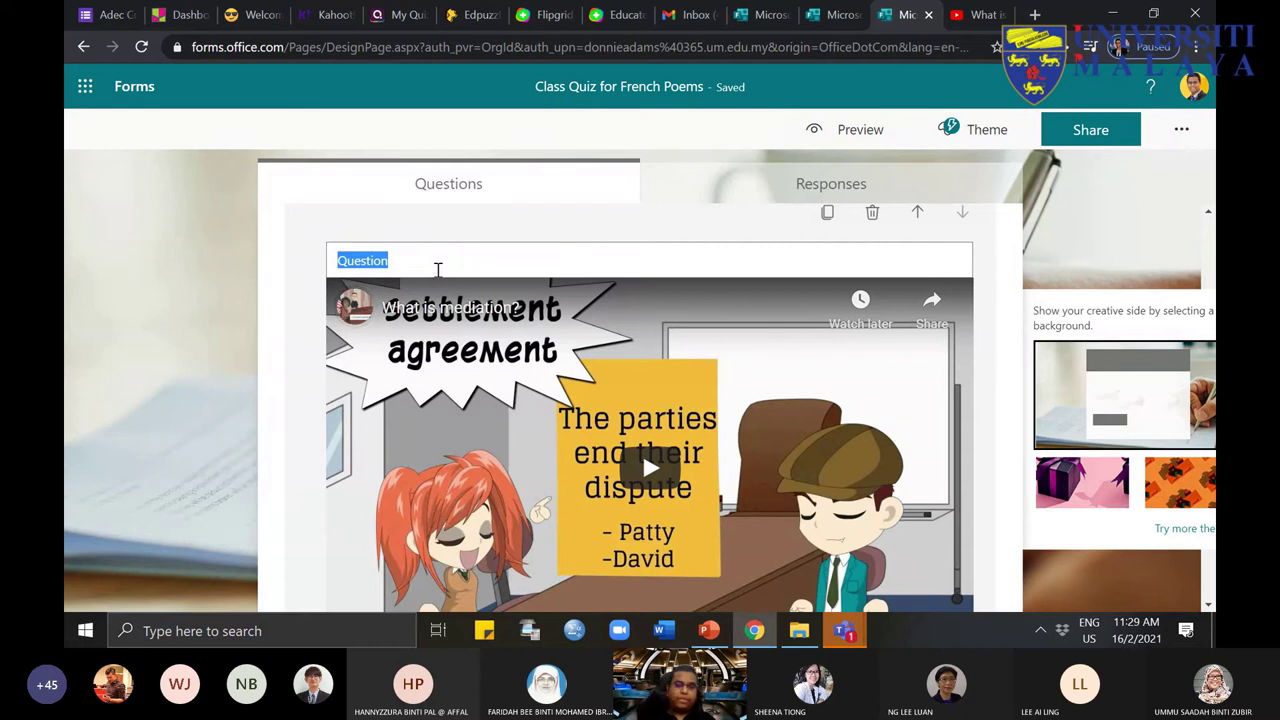
scroll(437, 269, down, 3)
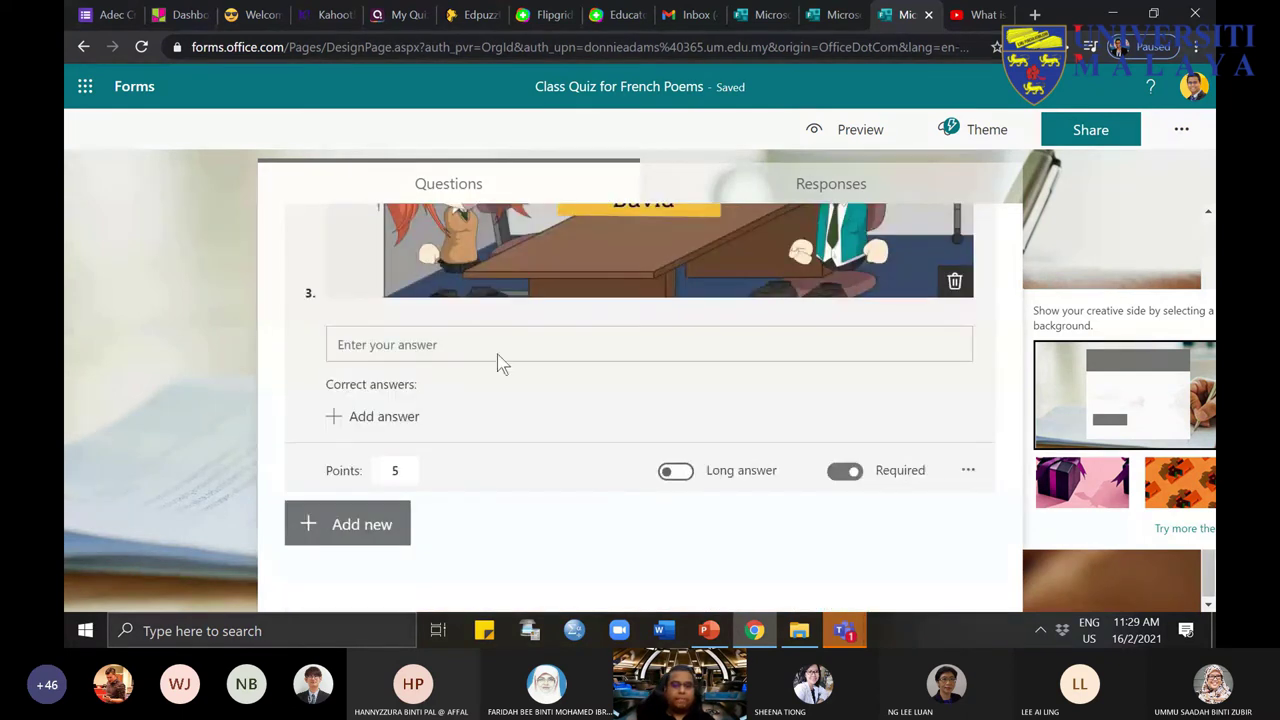
scroll(502, 364, up, 1)
click(517, 392)
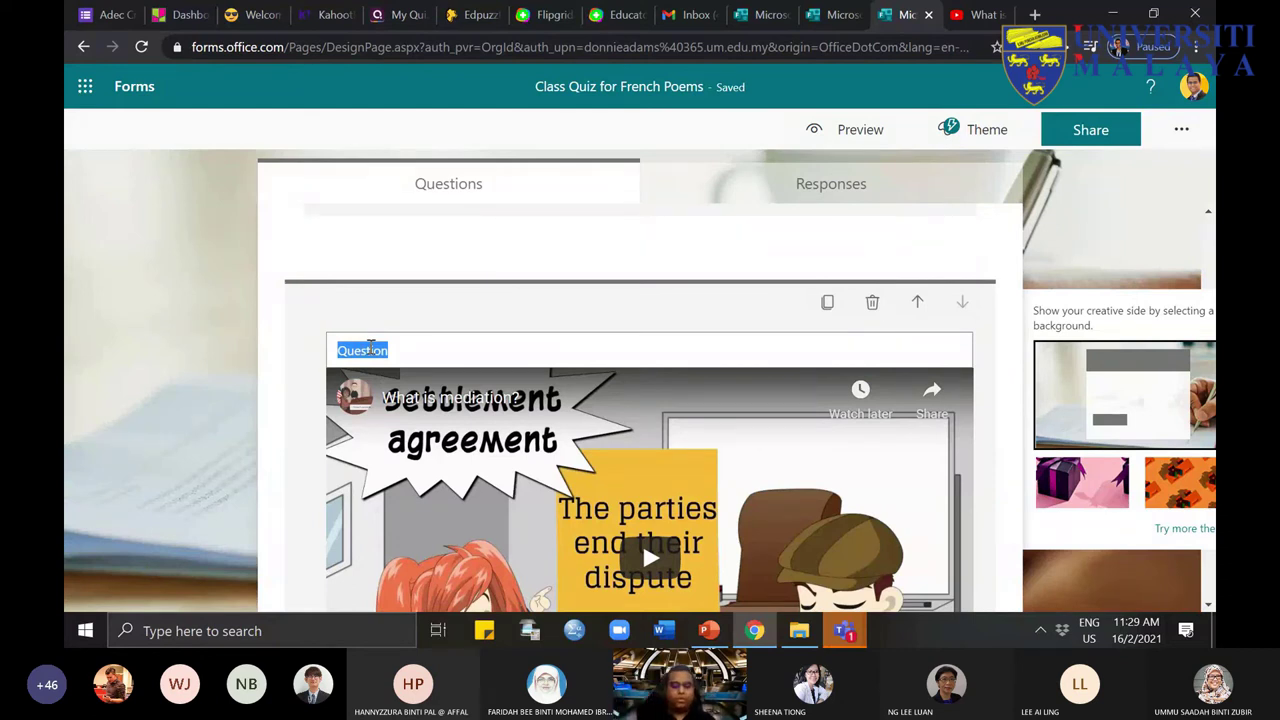
text(Dear Stud)
text(ent,)
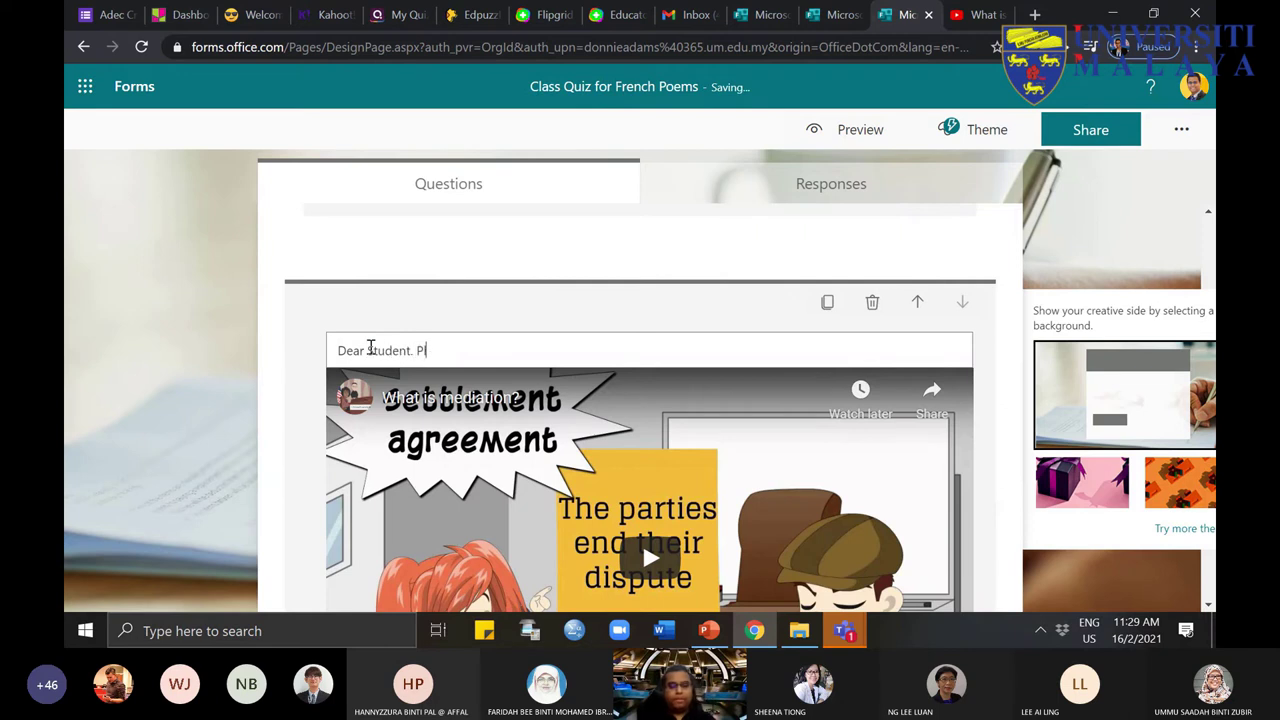
text( pleas)
text(video)
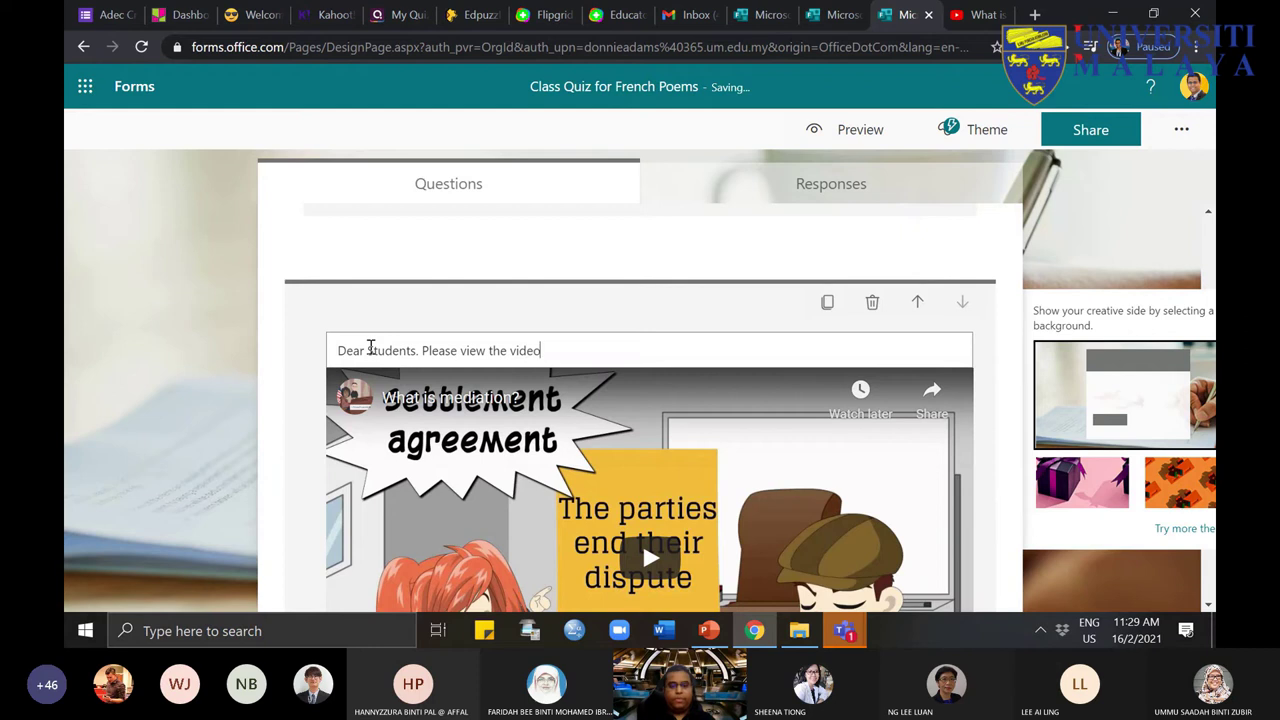
text( and answer the f)
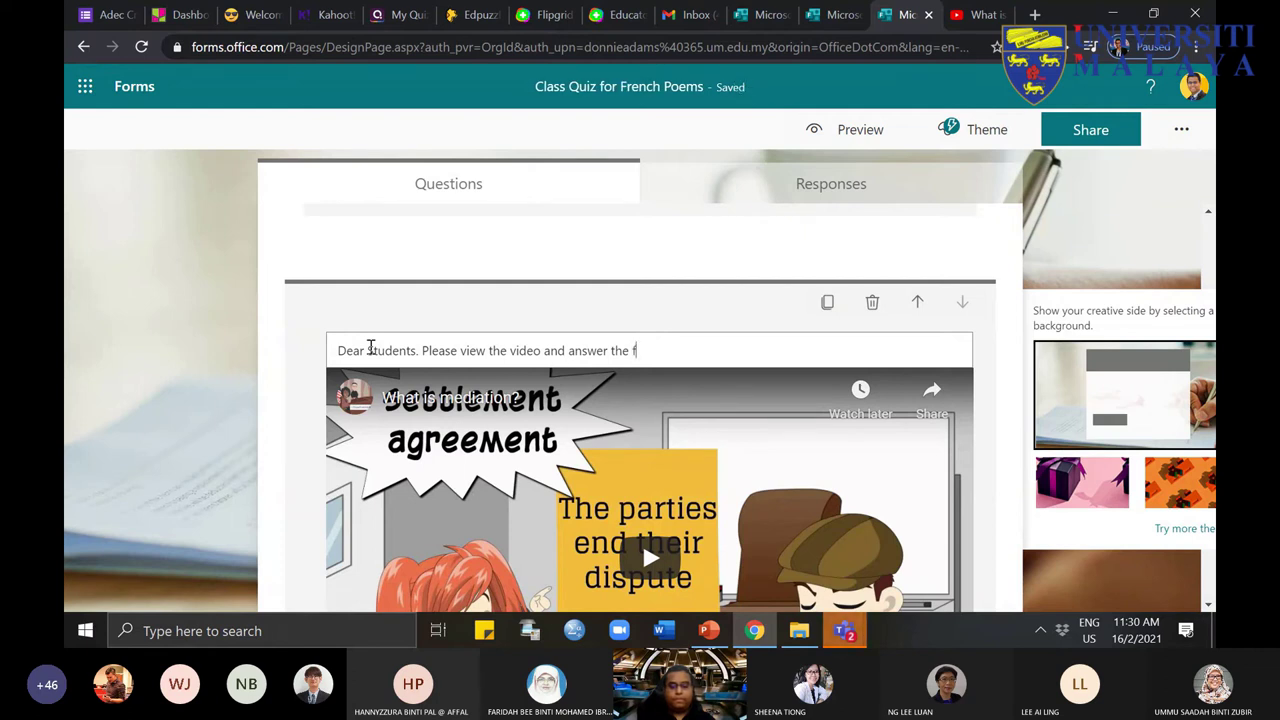
text(ollwing que)
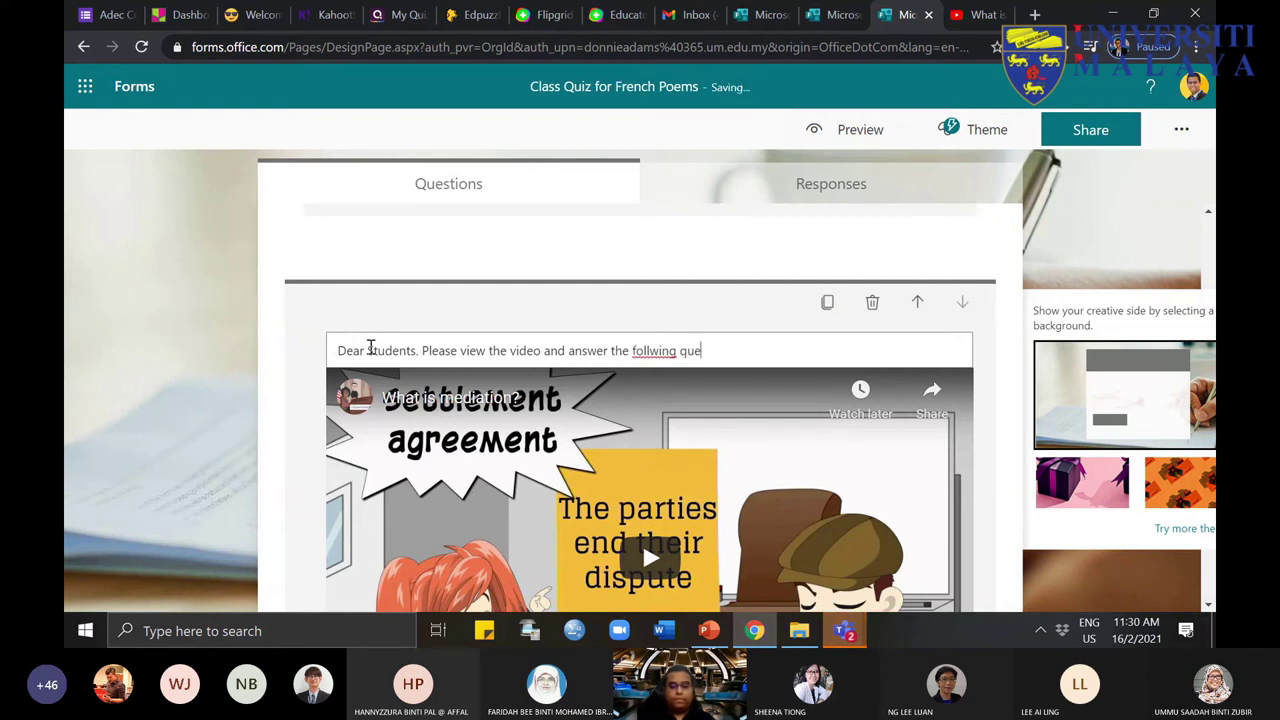
text(stions accordingly)
right_click(628, 353)
right_click(644, 358)
click(720, 369)
scroll(831, 446, down, 2)
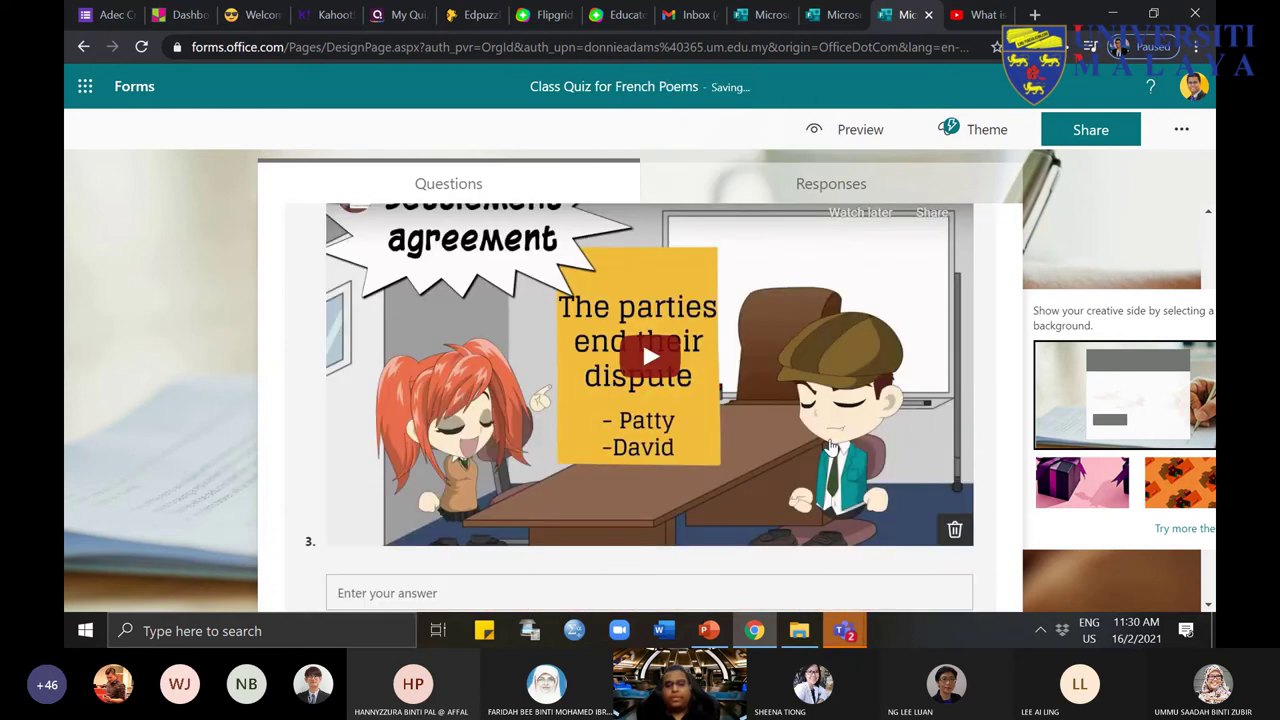
scroll(830, 446, down, 3)
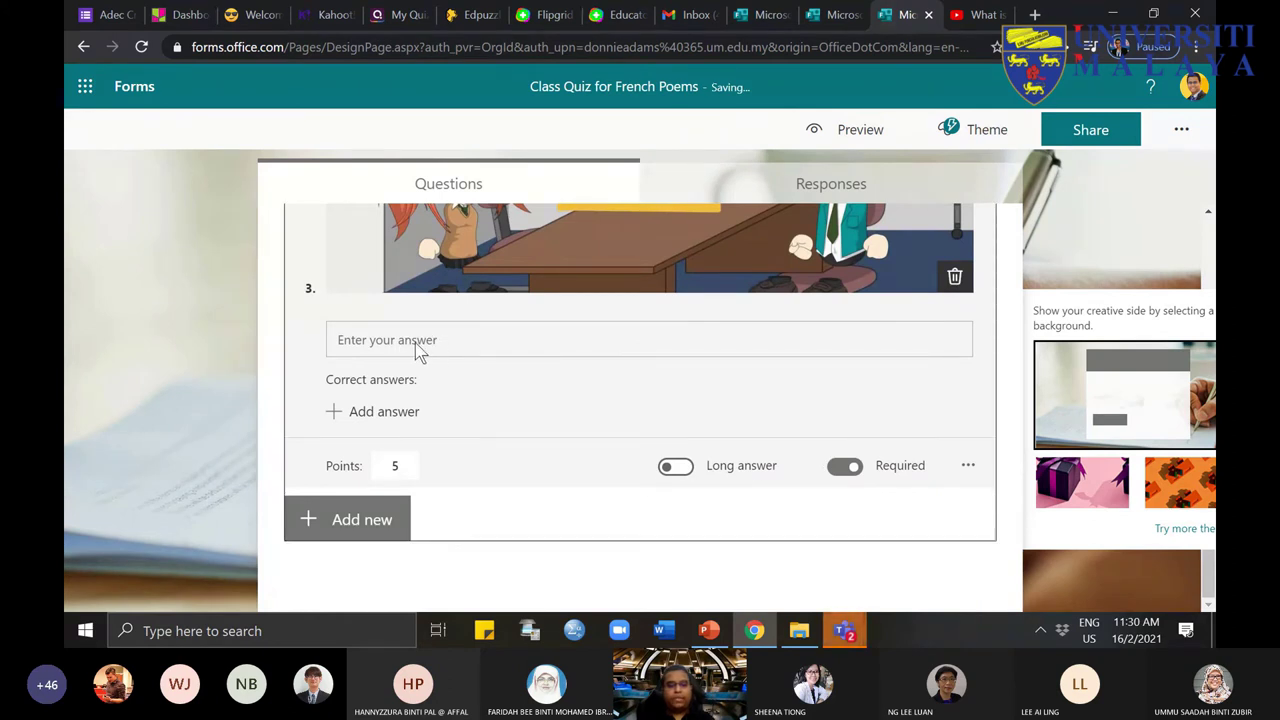
click(357, 413)
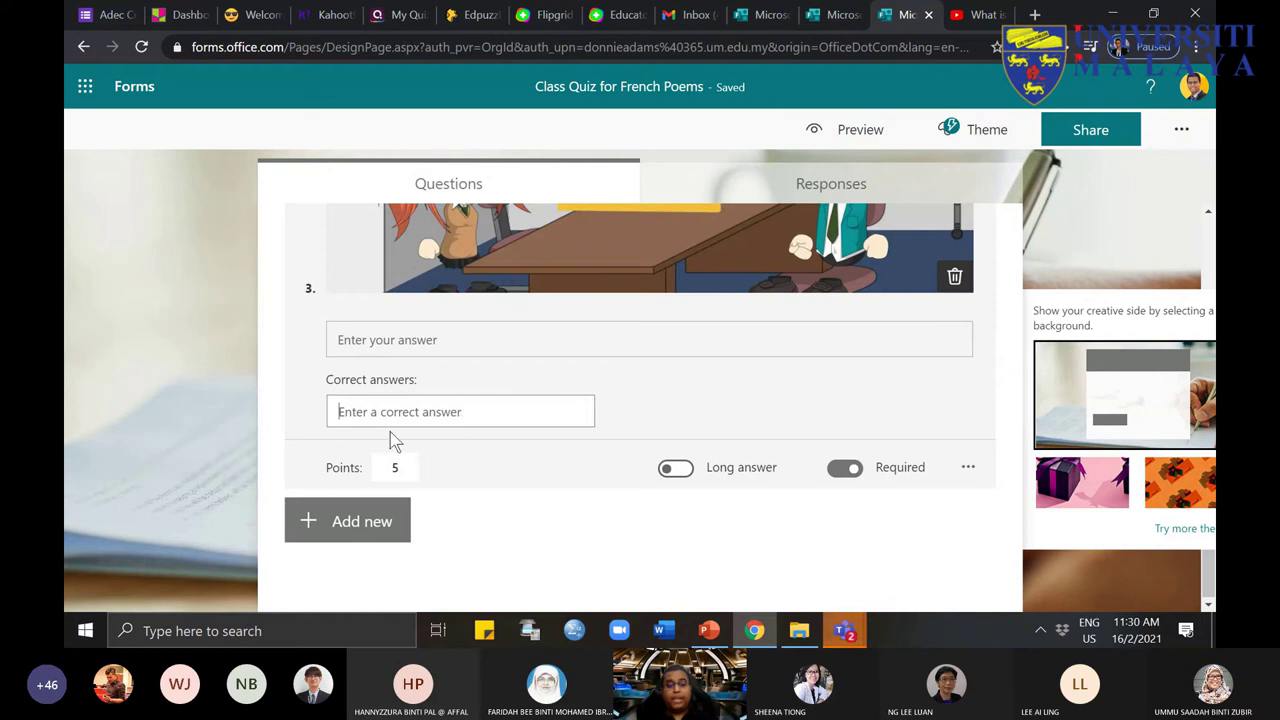
scroll(393, 440, up, 6)
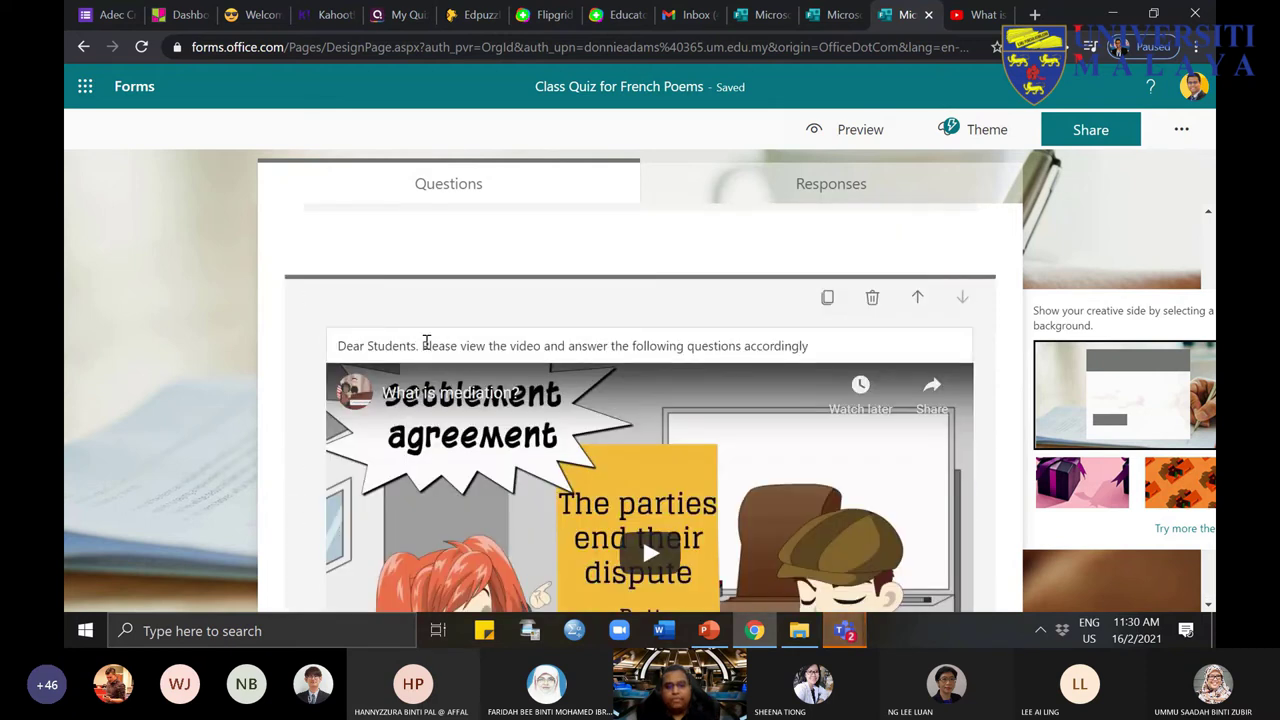
scroll(430, 420, down, 6)
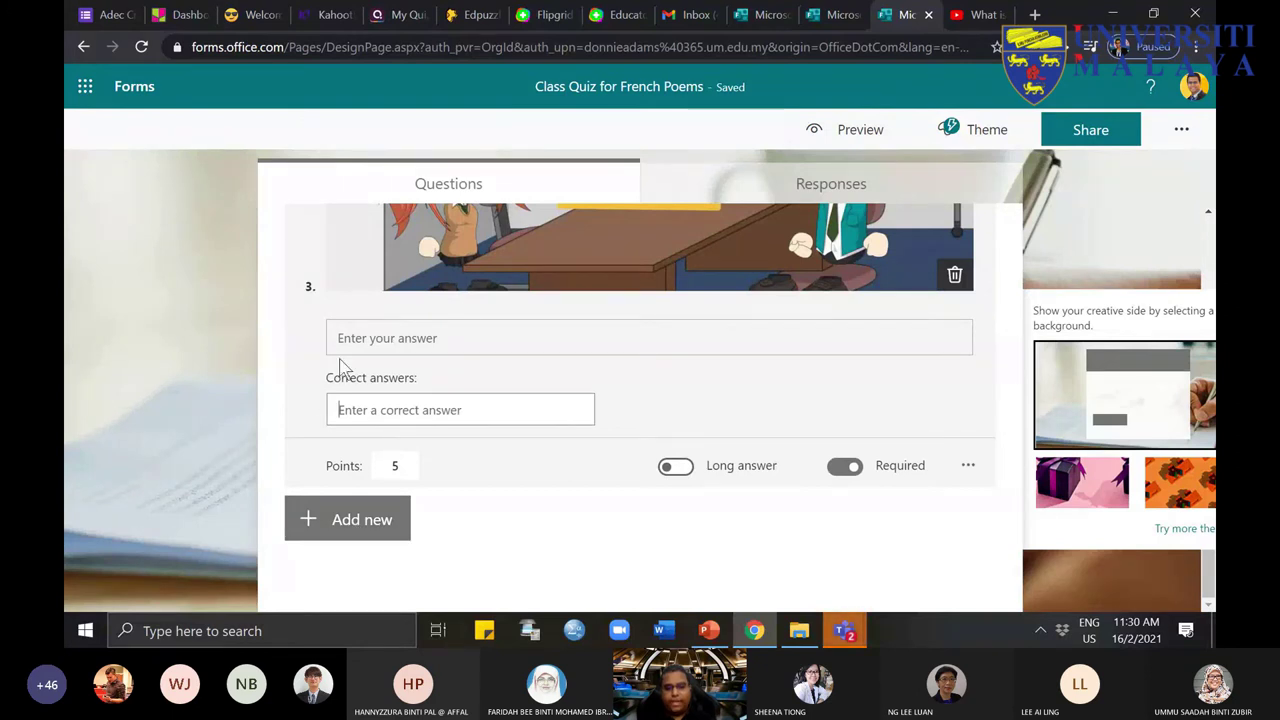
Step: Add a choice question below the video question and look back over the video above it
click(371, 531)
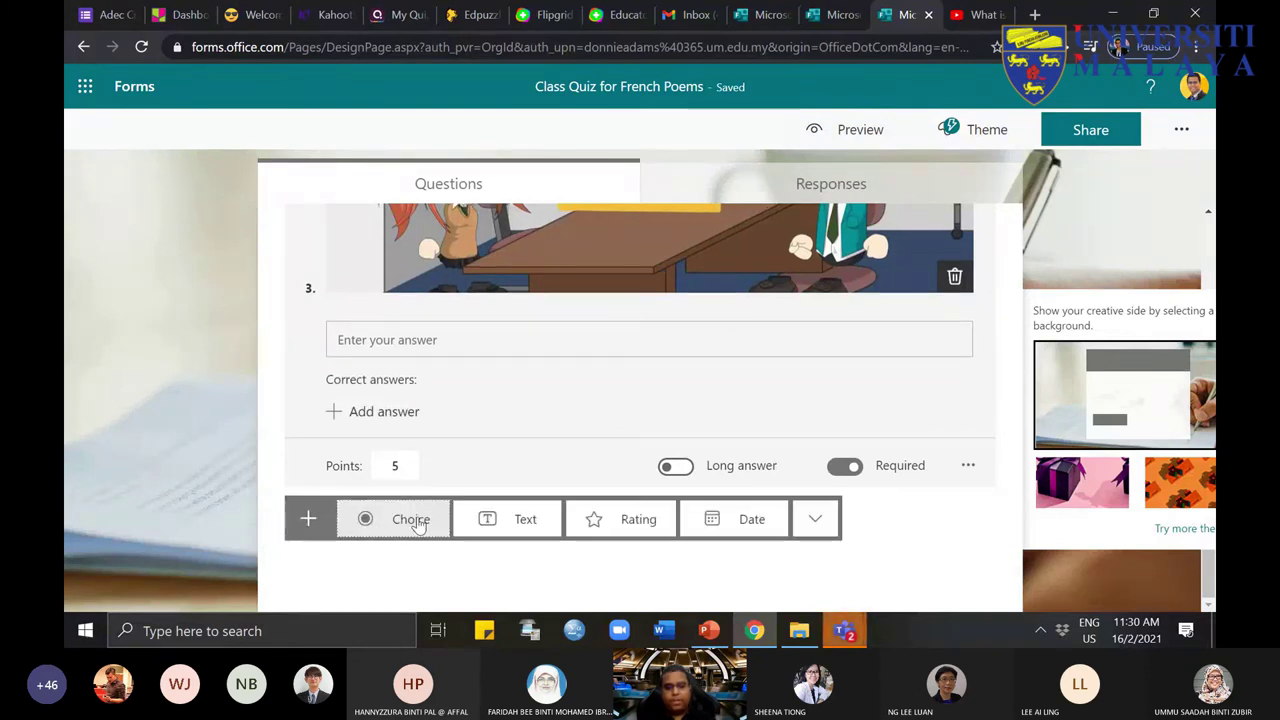
click(418, 524)
scroll(491, 414, up, 3)
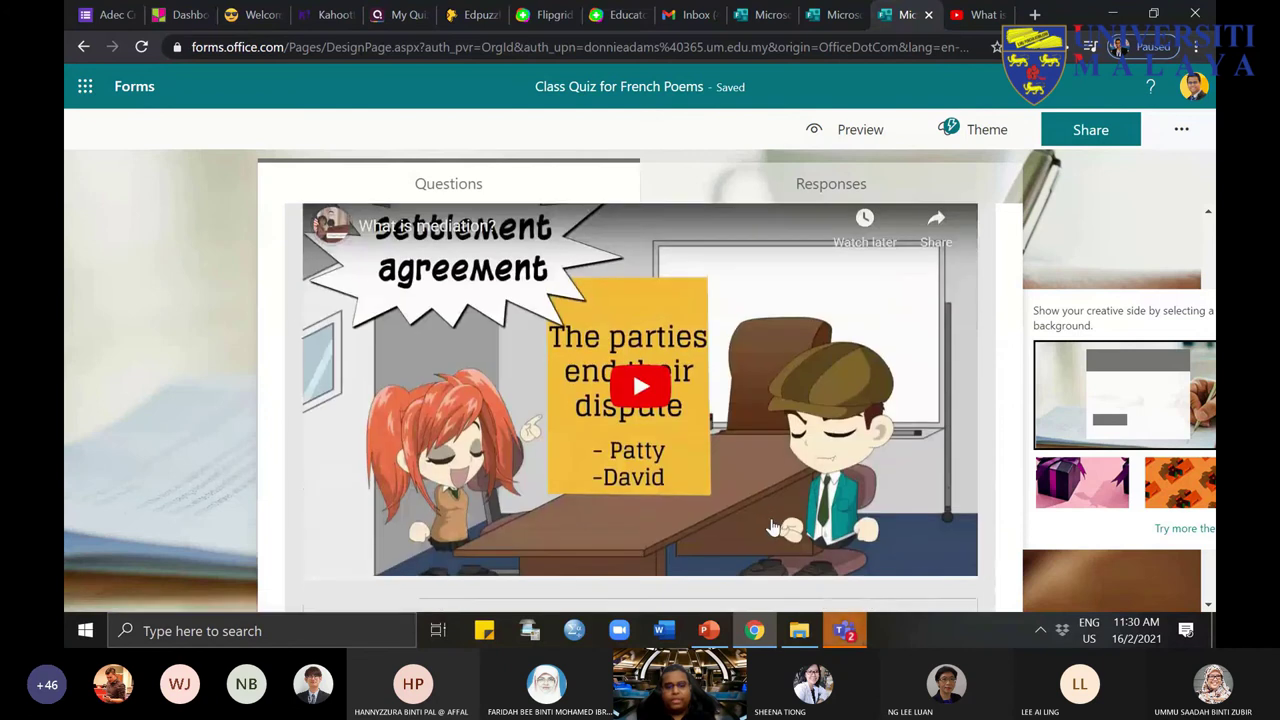
scroll(586, 437, up, 3)
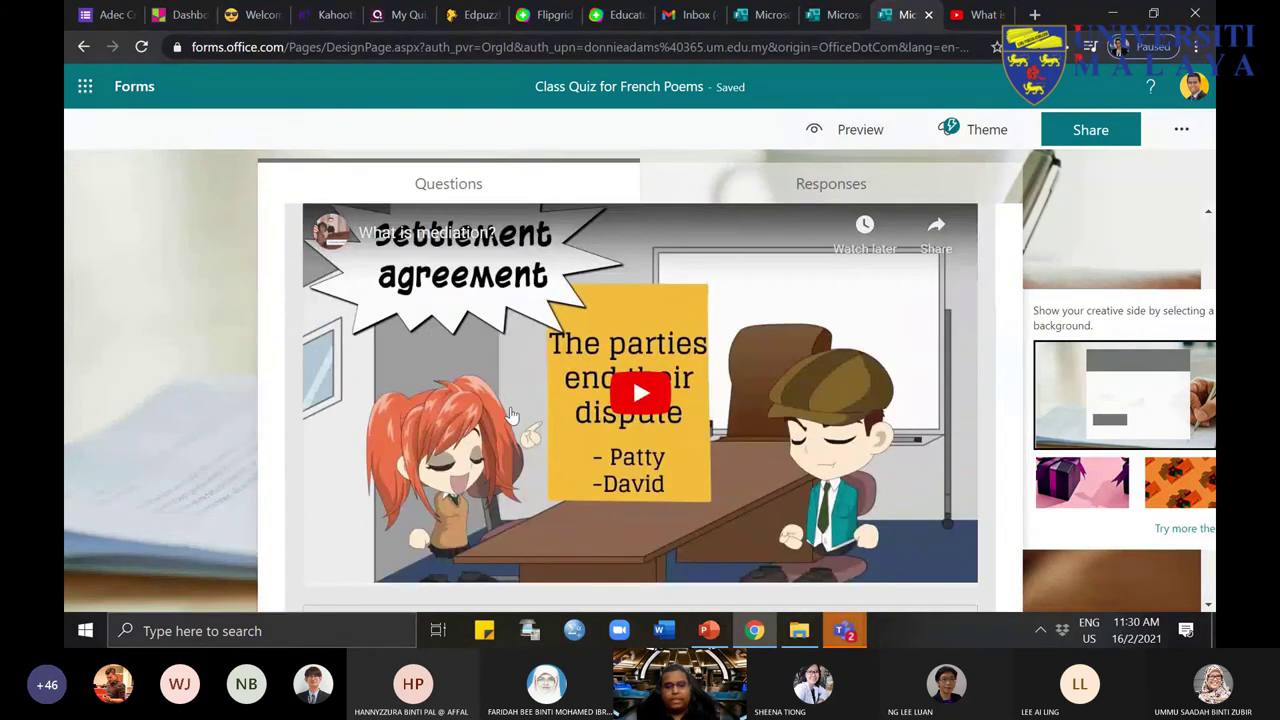
scroll(510, 413, down, 3)
scroll(366, 526, down, 1)
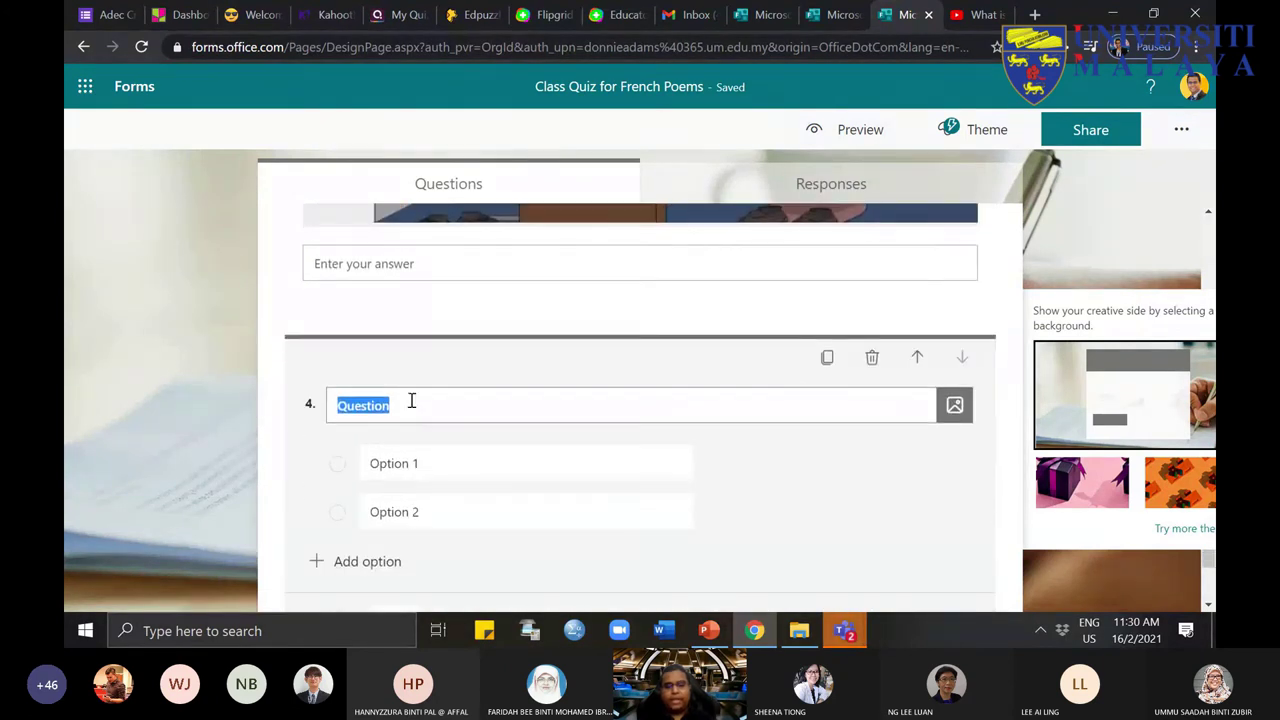
scroll(560, 457, up, 3)
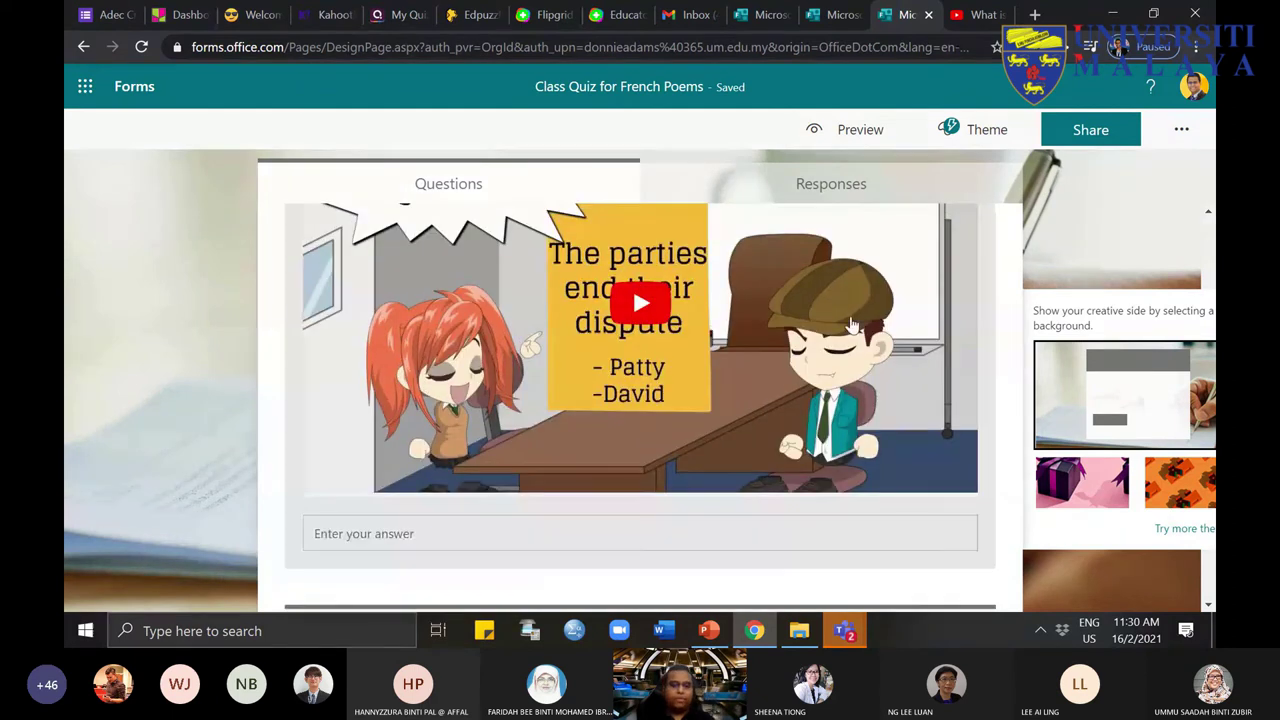
scroll(680, 451, down, 5)
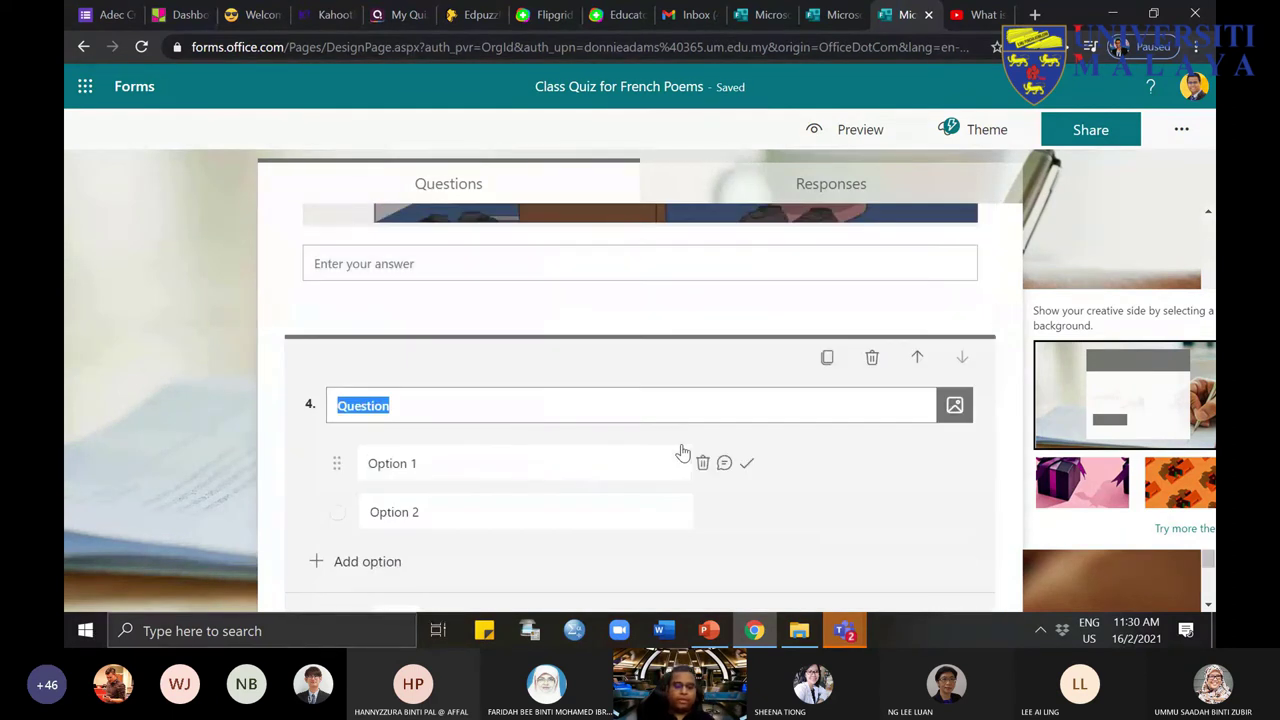
Step: Set question 4's text to "What is mediation"
text(What is)
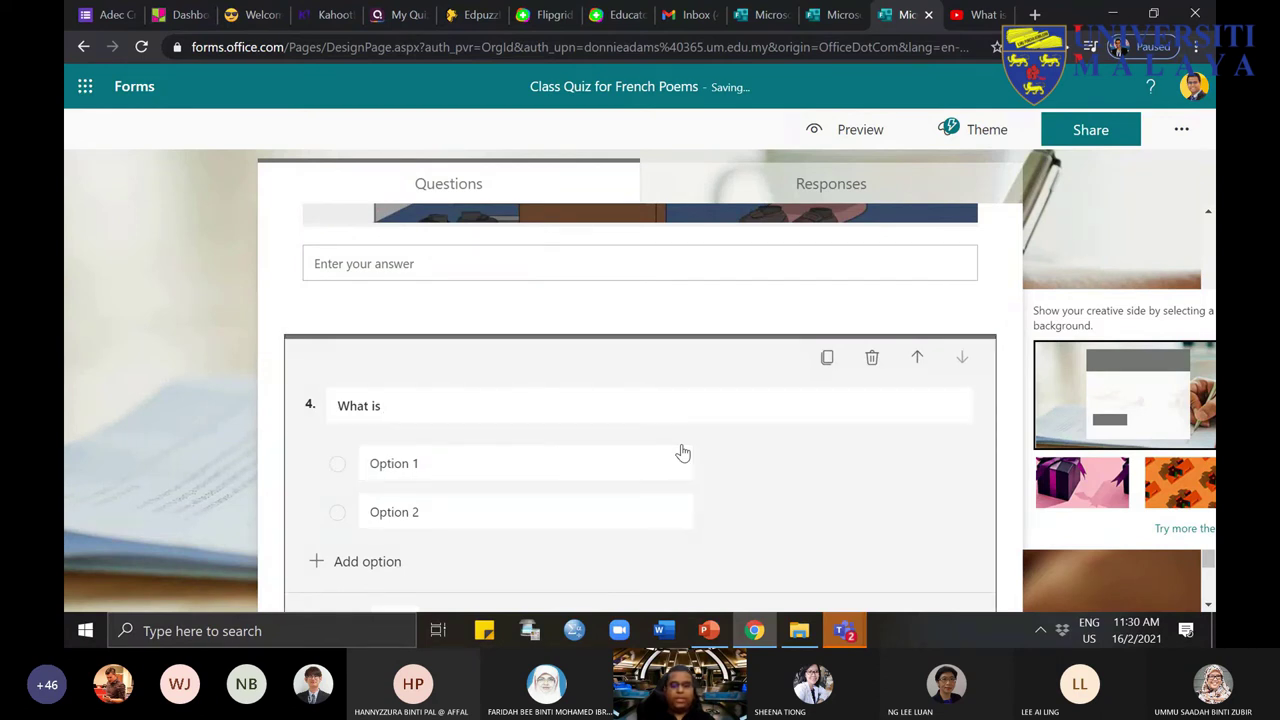
click(609, 401)
click(610, 401)
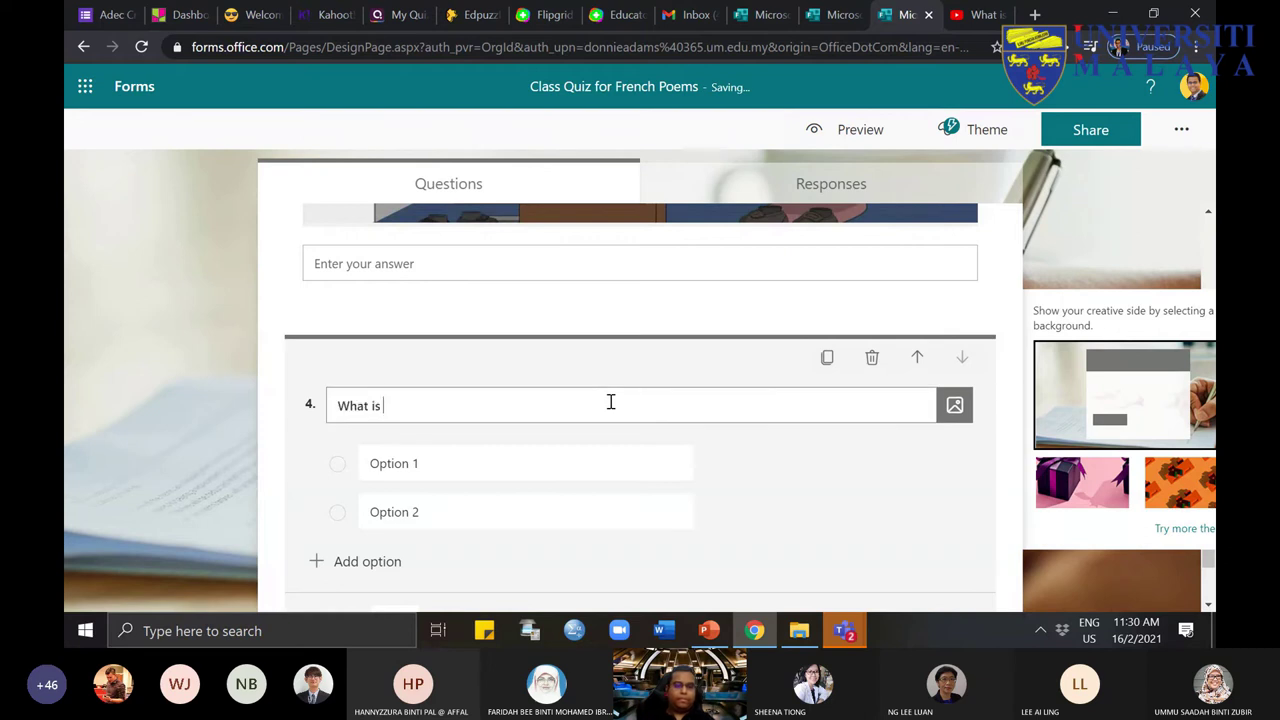
text(mediation)
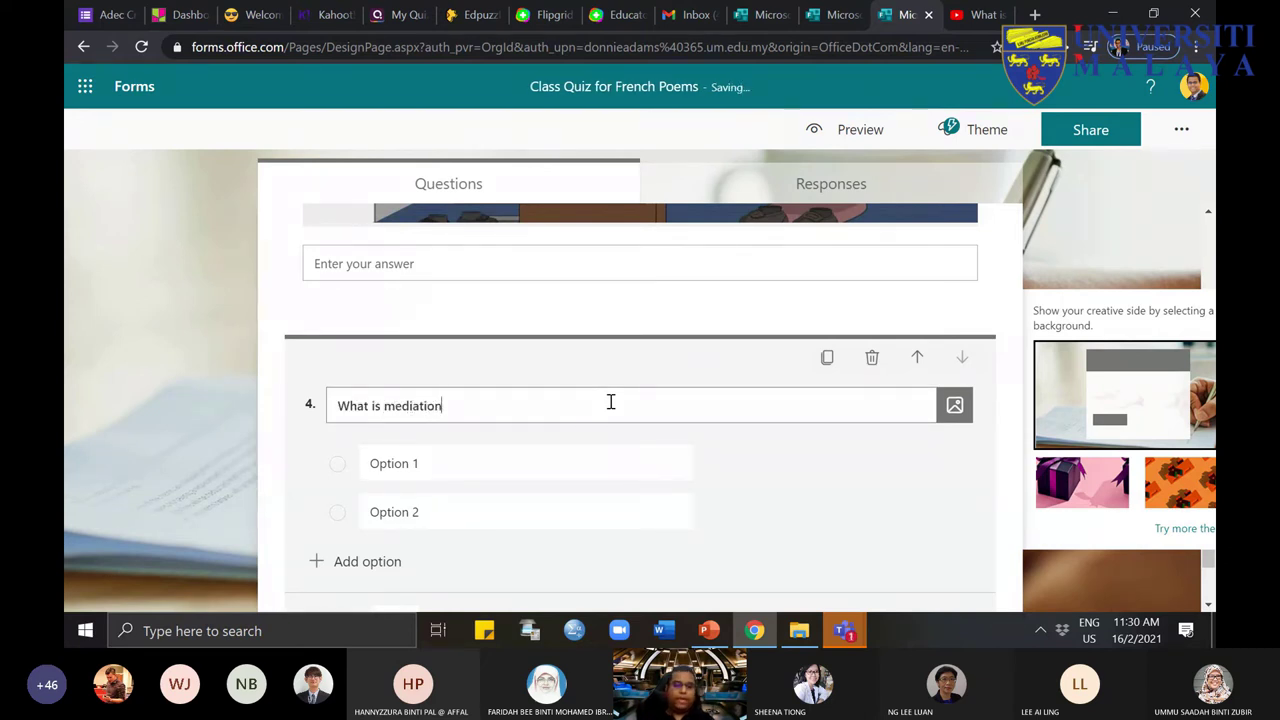
Step: Set question 4's two answer options to "A" and "B" and preview the quiz
click(572, 457)
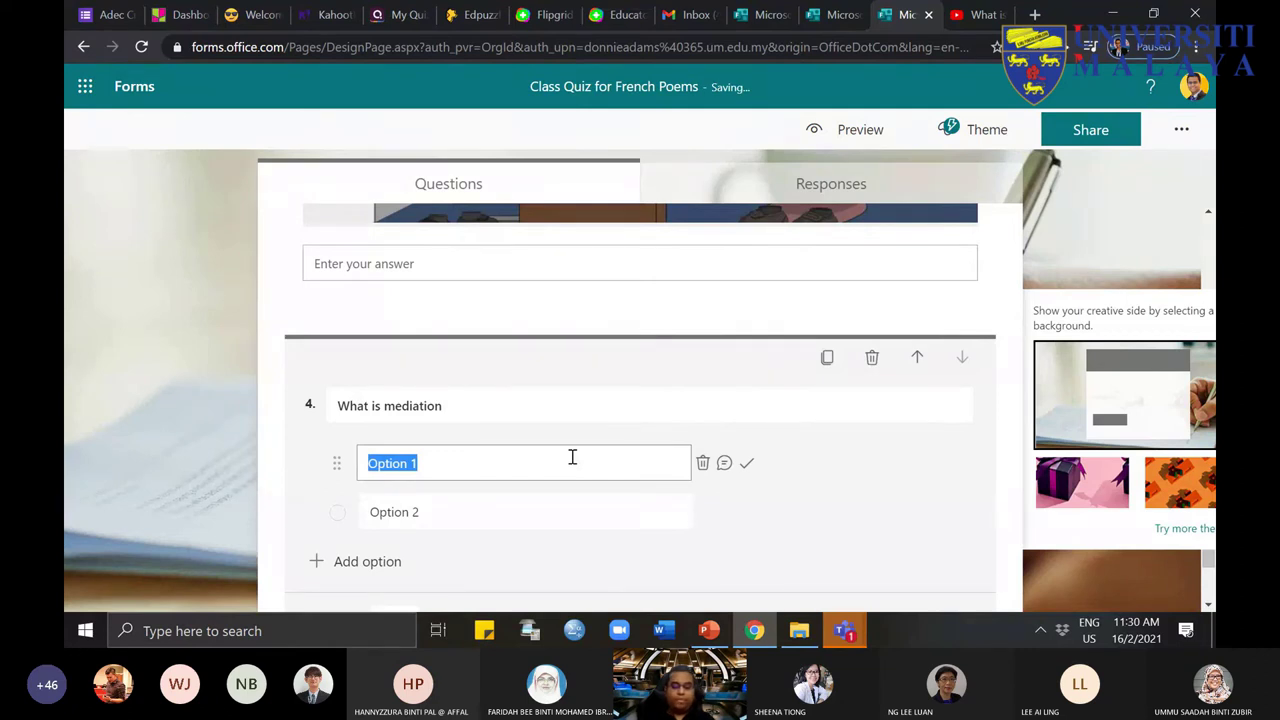
text(A)
click(560, 505)
text(B)
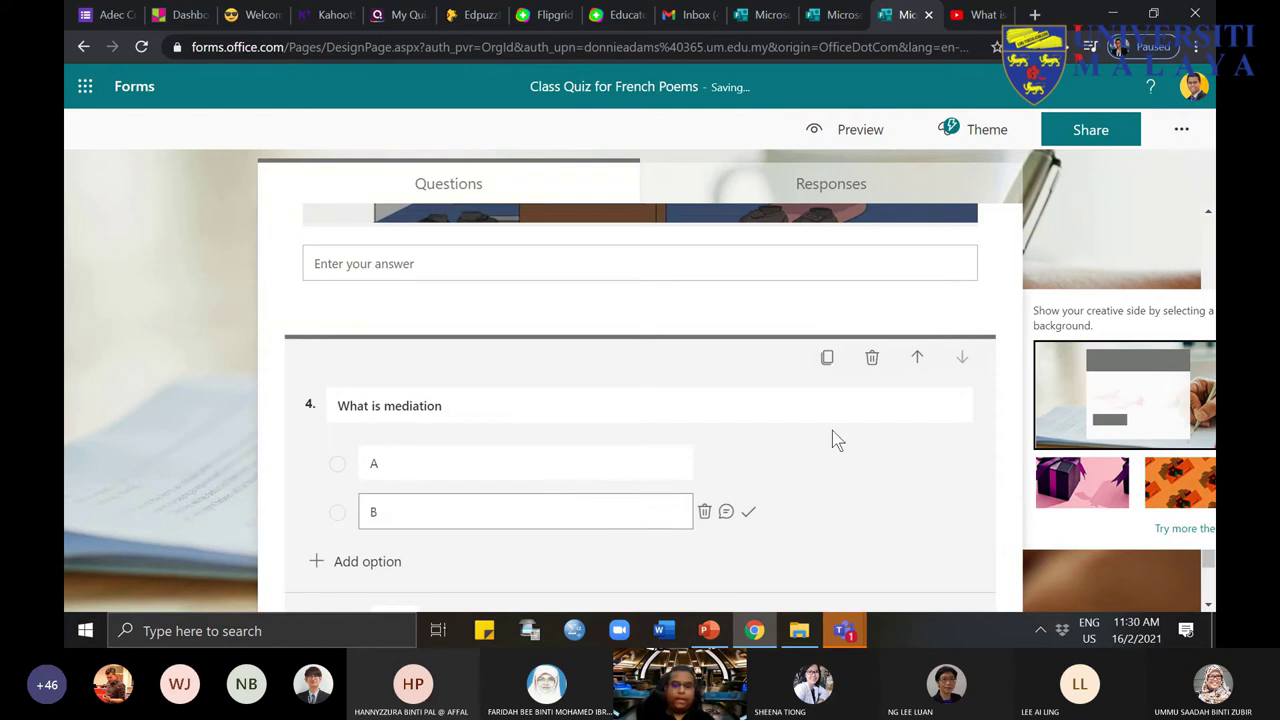
click(877, 143)
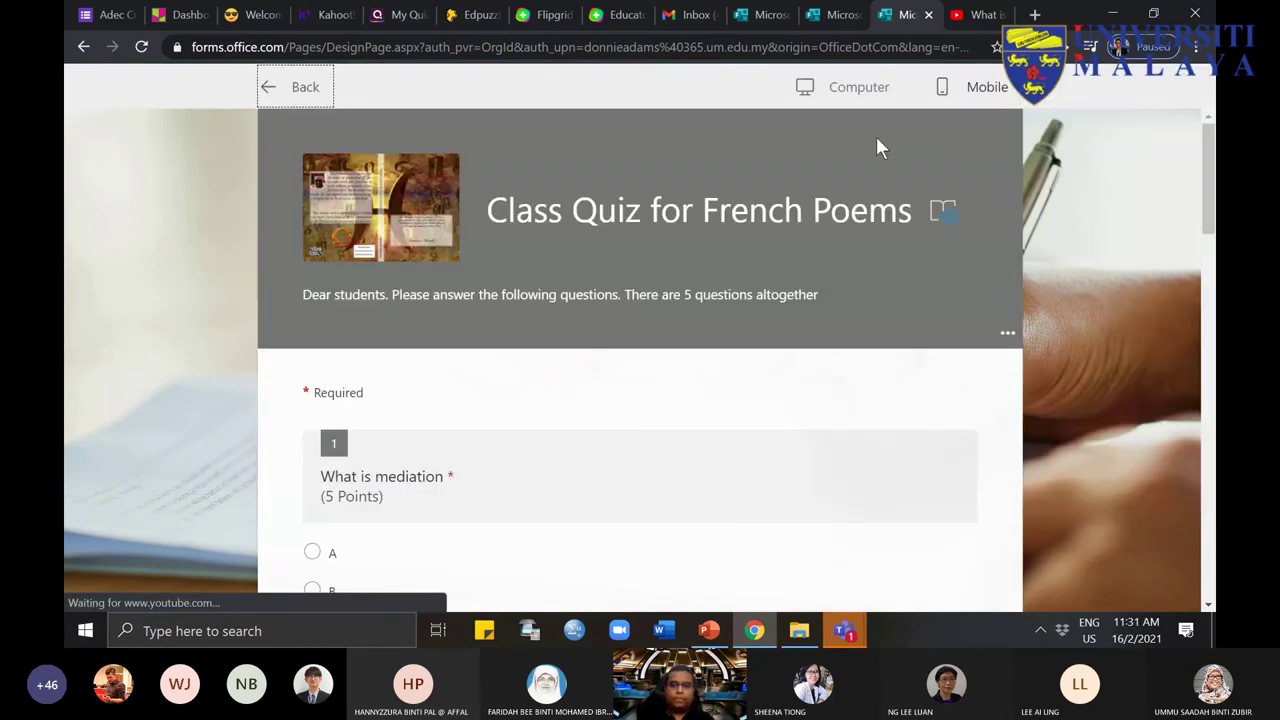
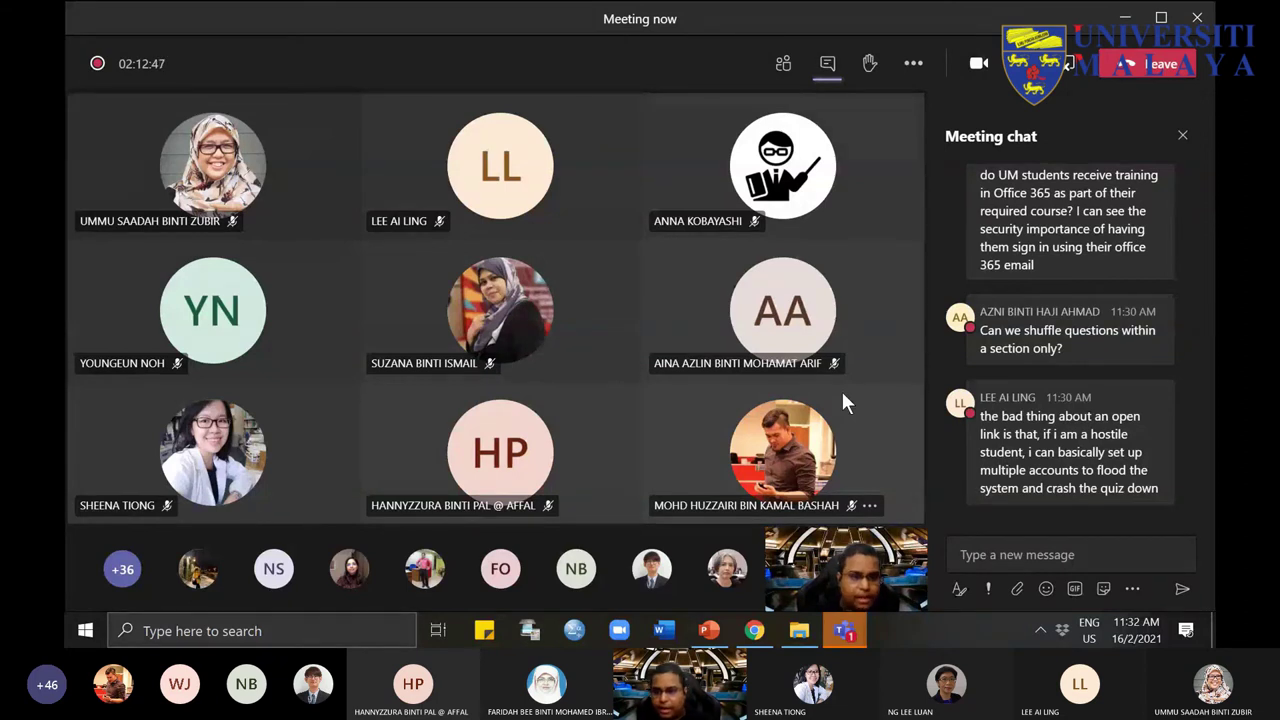
Step: Read the recent meeting chat messages about open quiz links, shuffling questions within a section and detecting video views
mouse_move(1118, 405)
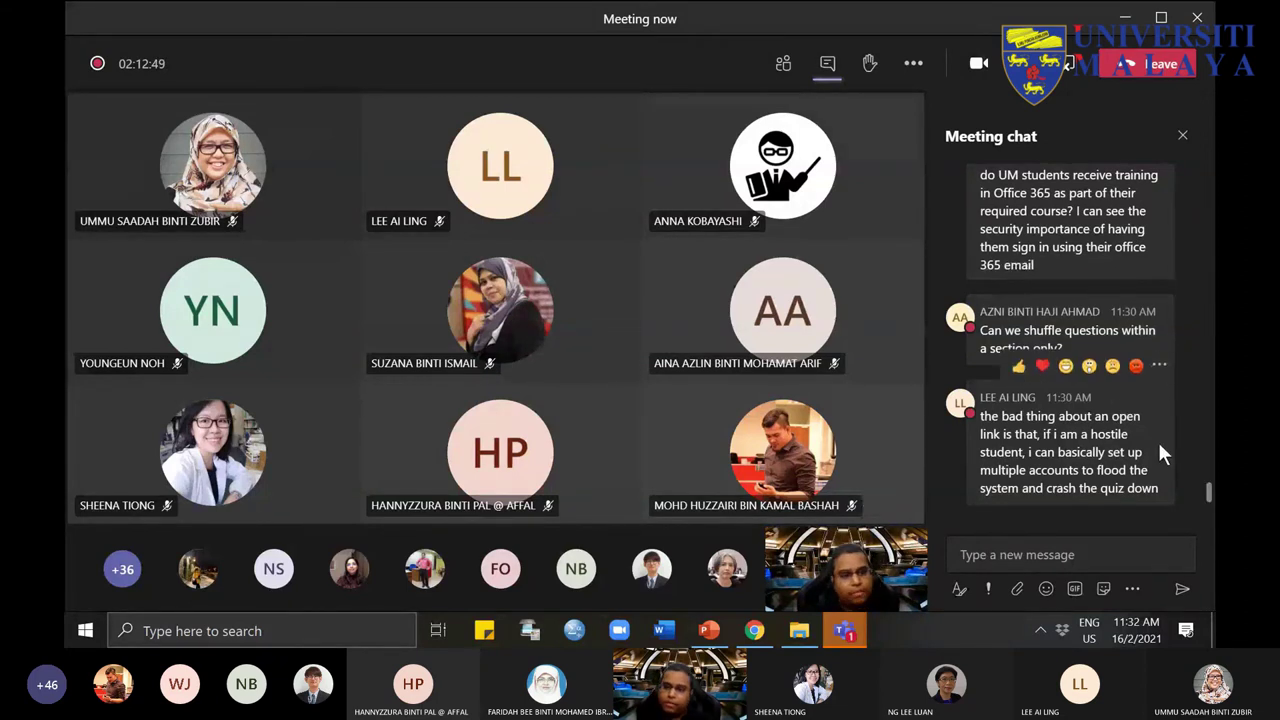
scroll(1157, 441, up, 2)
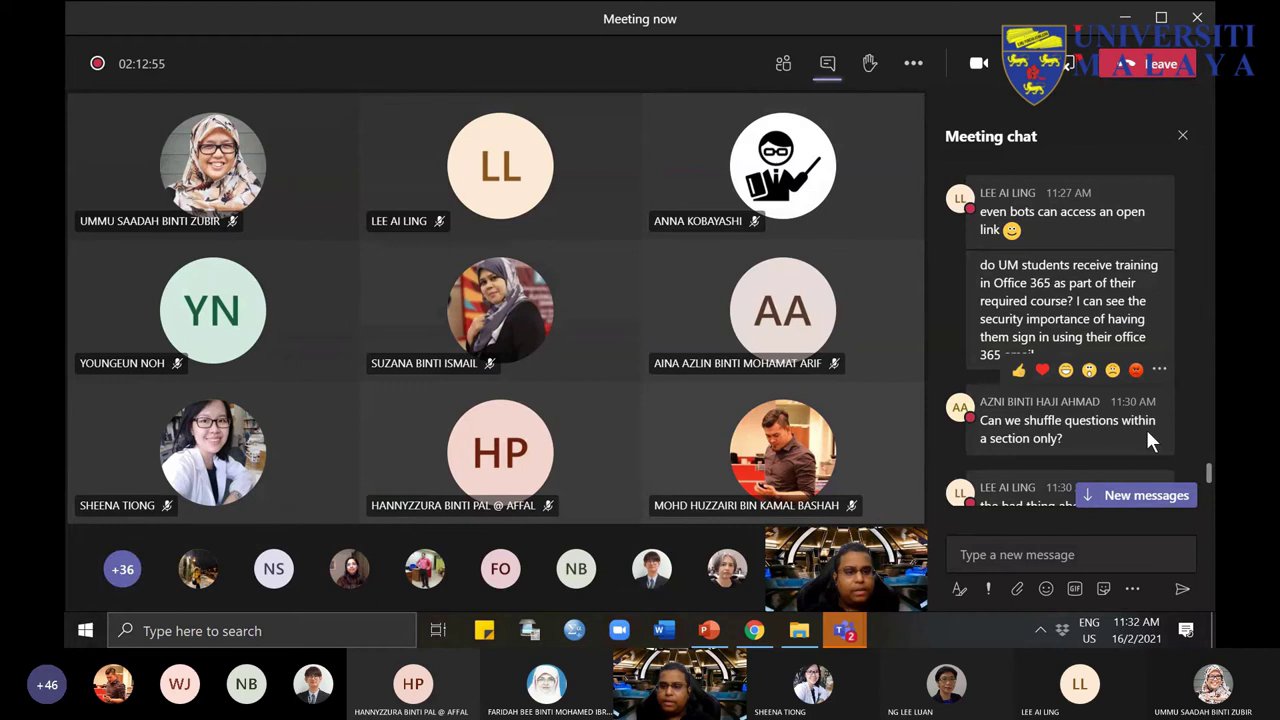
scroll(1146, 429, down, 1)
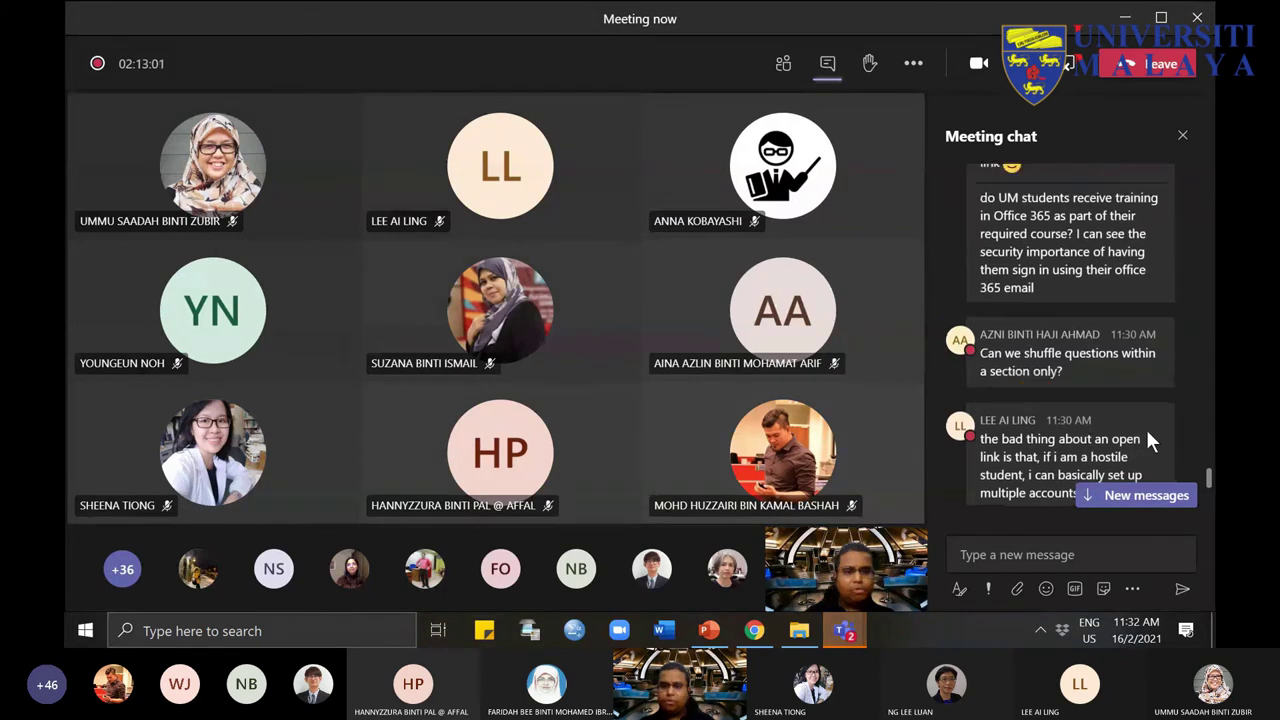
scroll(1146, 429, up, 1)
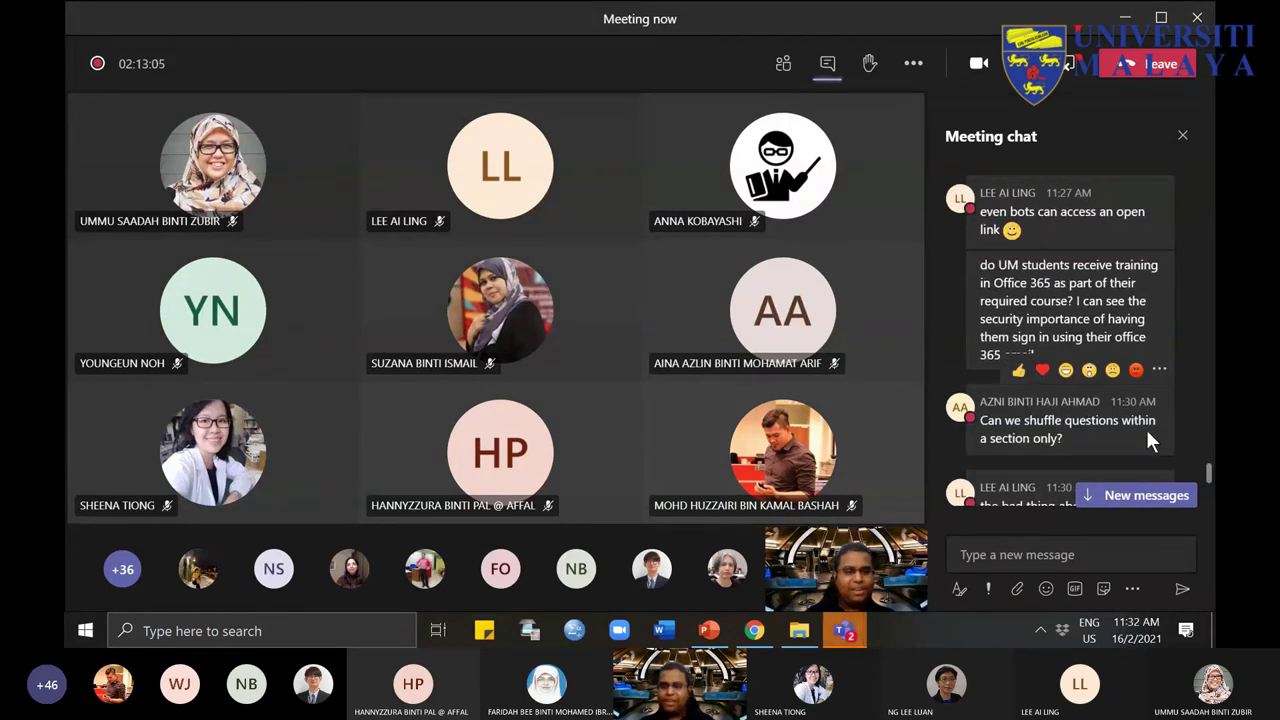
scroll(1146, 429, down, 1)
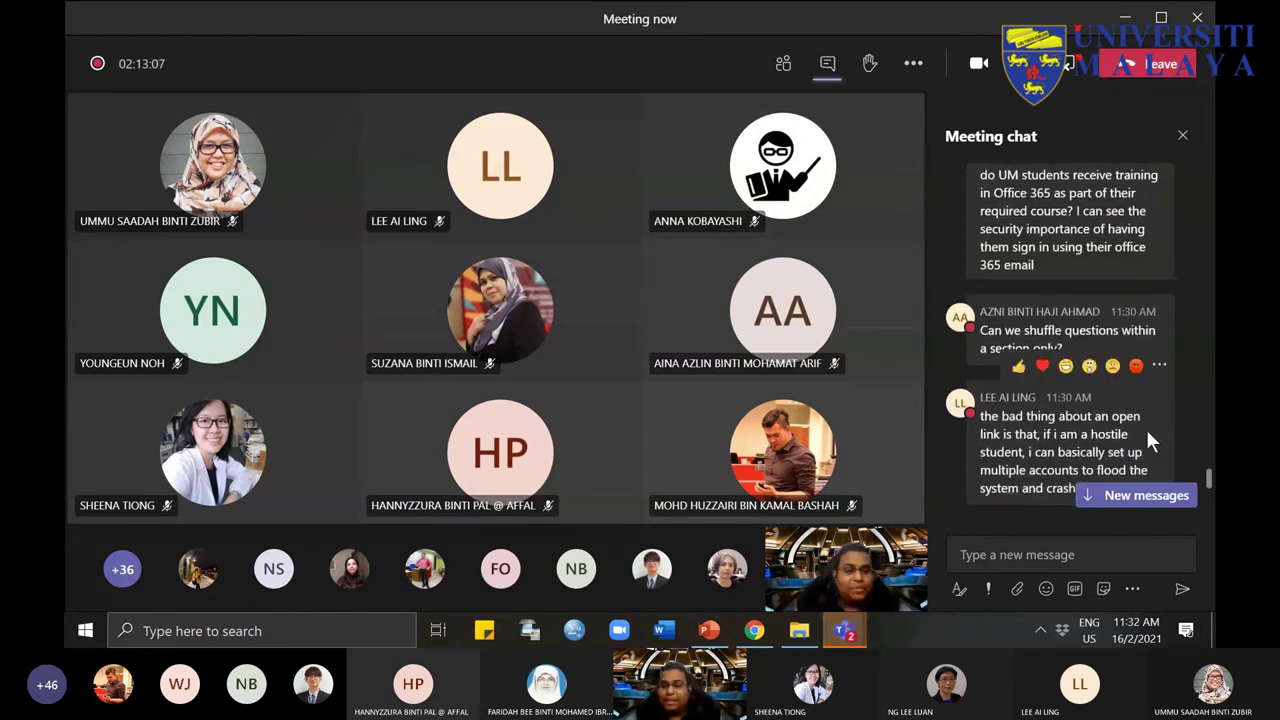
scroll(1146, 429, down, 1)
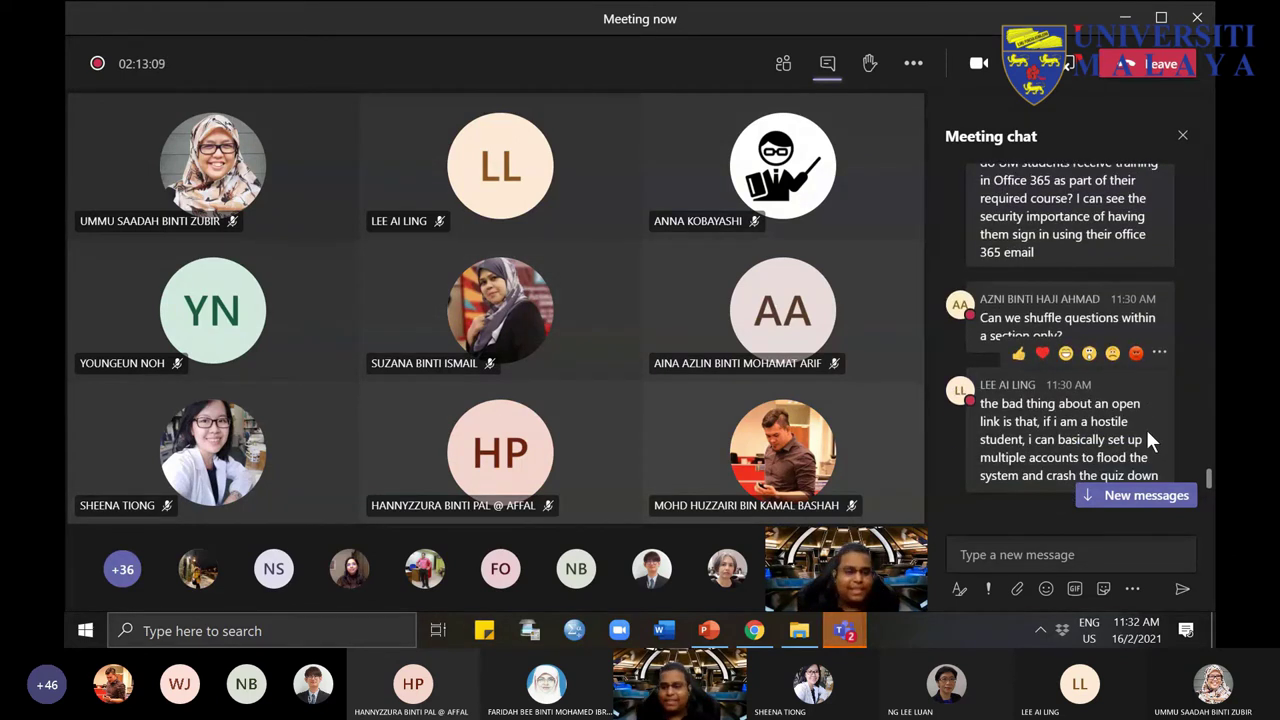
scroll(1146, 429, up, 1)
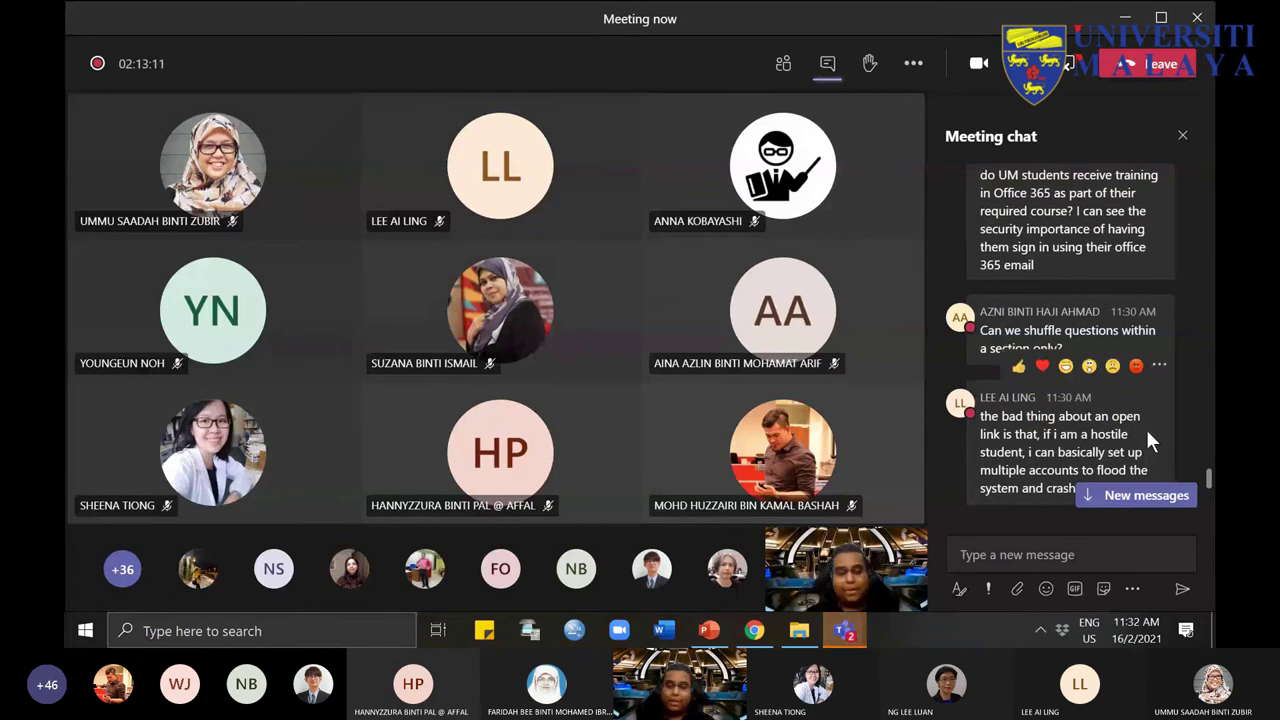
scroll(1146, 429, down, 1)
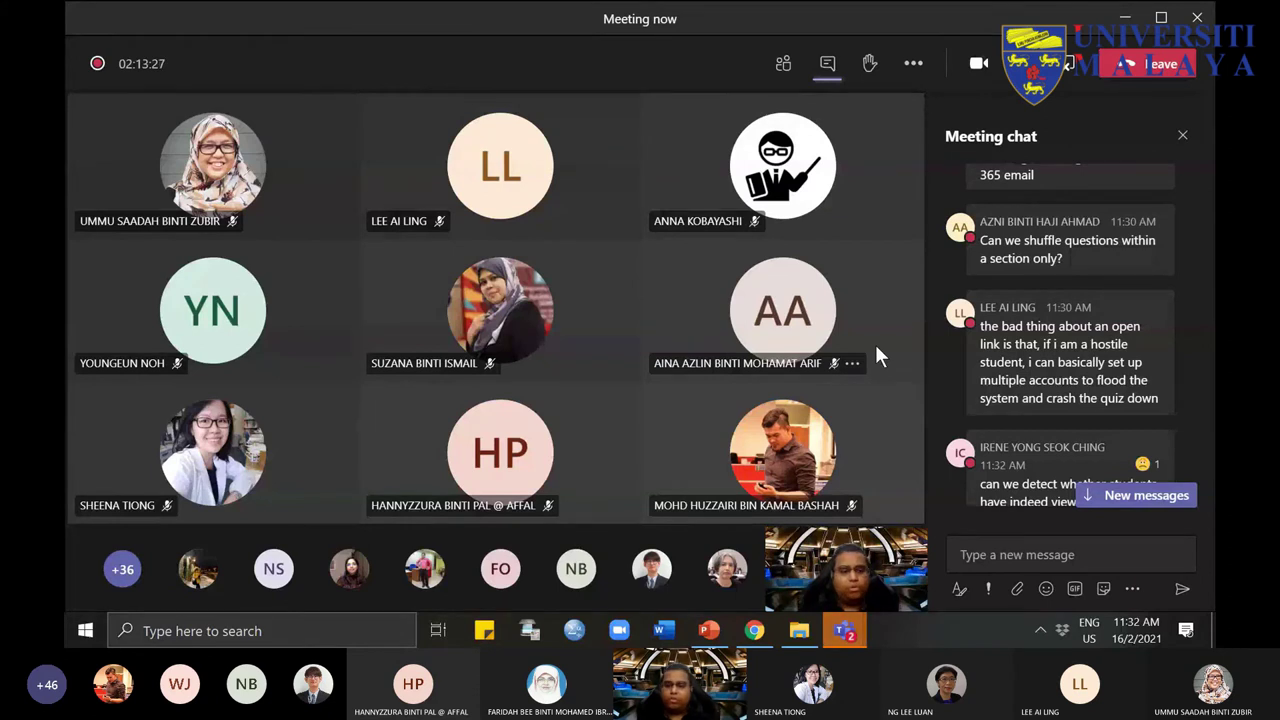
scroll(1201, 409, down, 2)
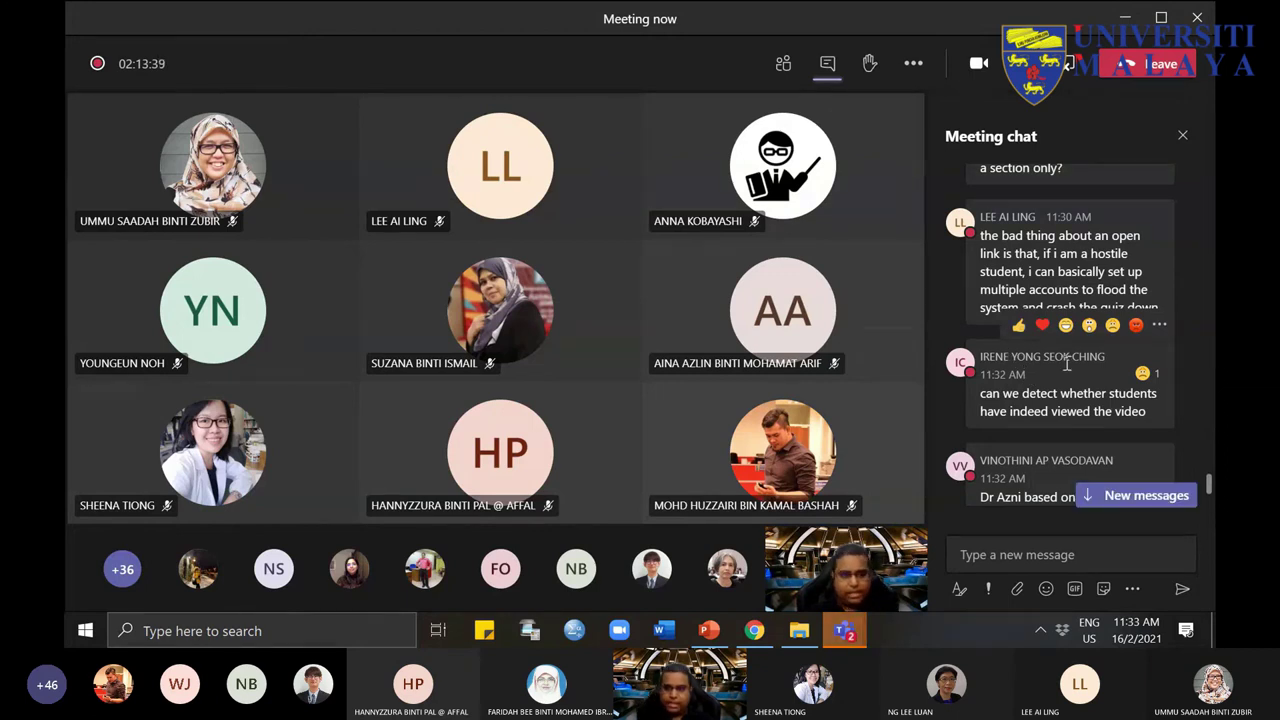
Step: Switch to the quiz in Chrome, view its response summary and return to the Teams meeting
click(754, 630)
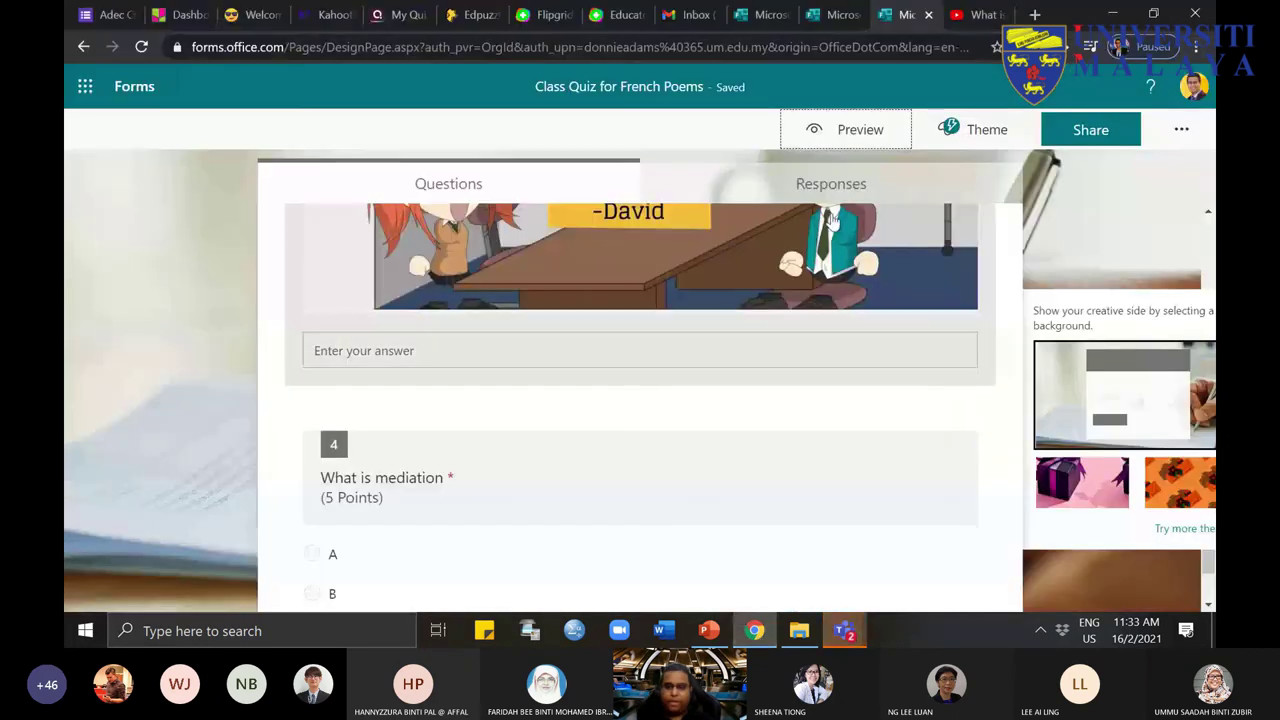
click(870, 185)
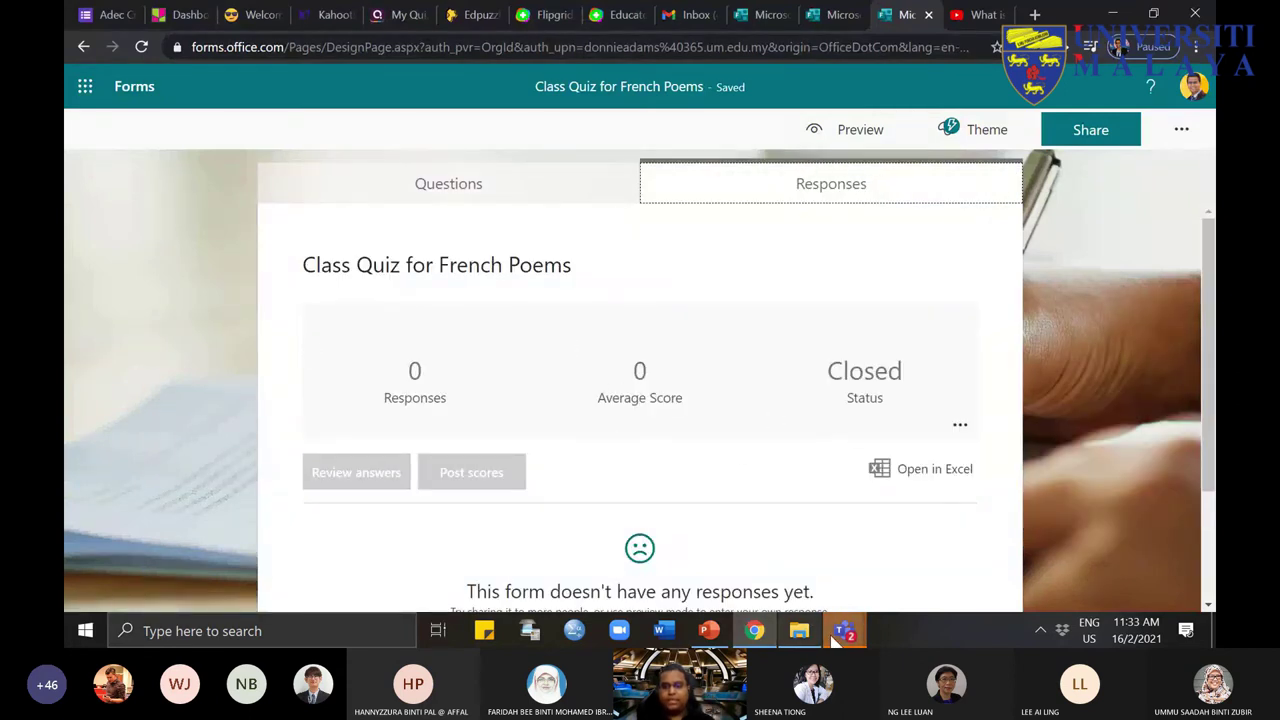
mouse_move(834, 639)
click(910, 515)
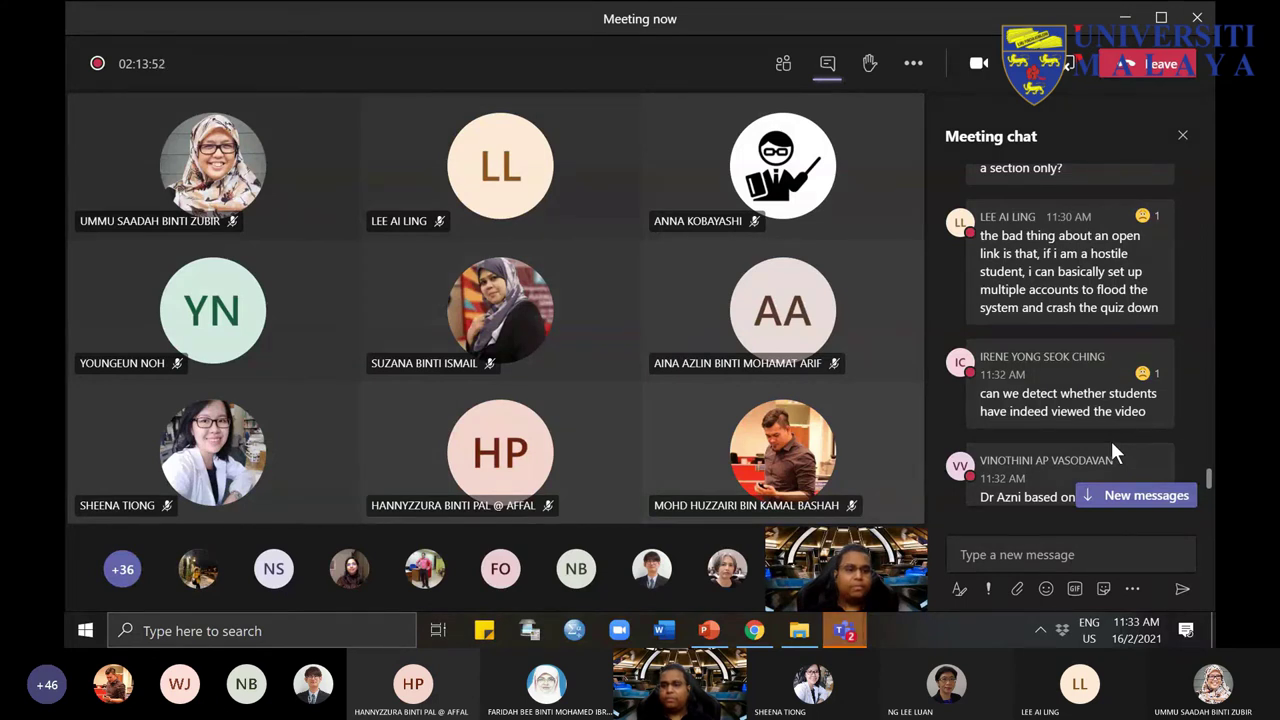
Step: Read the meeting chat from the message about hostile students through to the newest questions and replies
mouse_move(1150, 262)
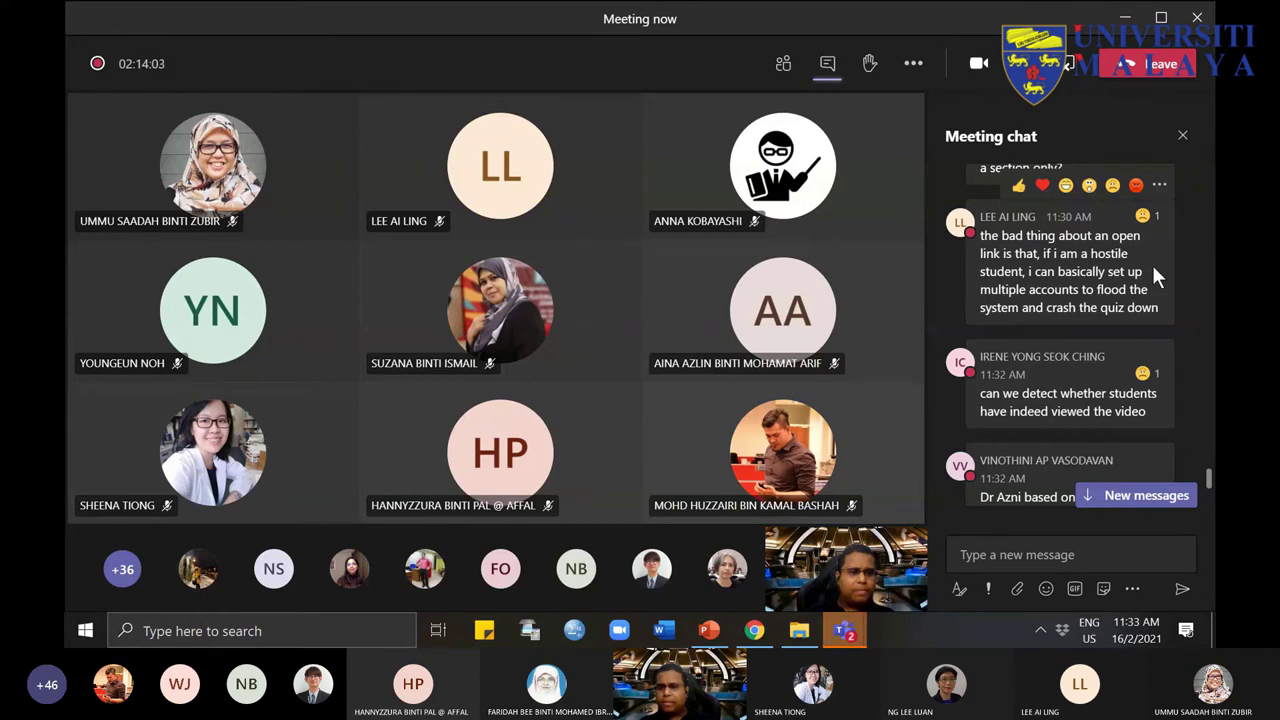
scroll(1149, 353, up, 1)
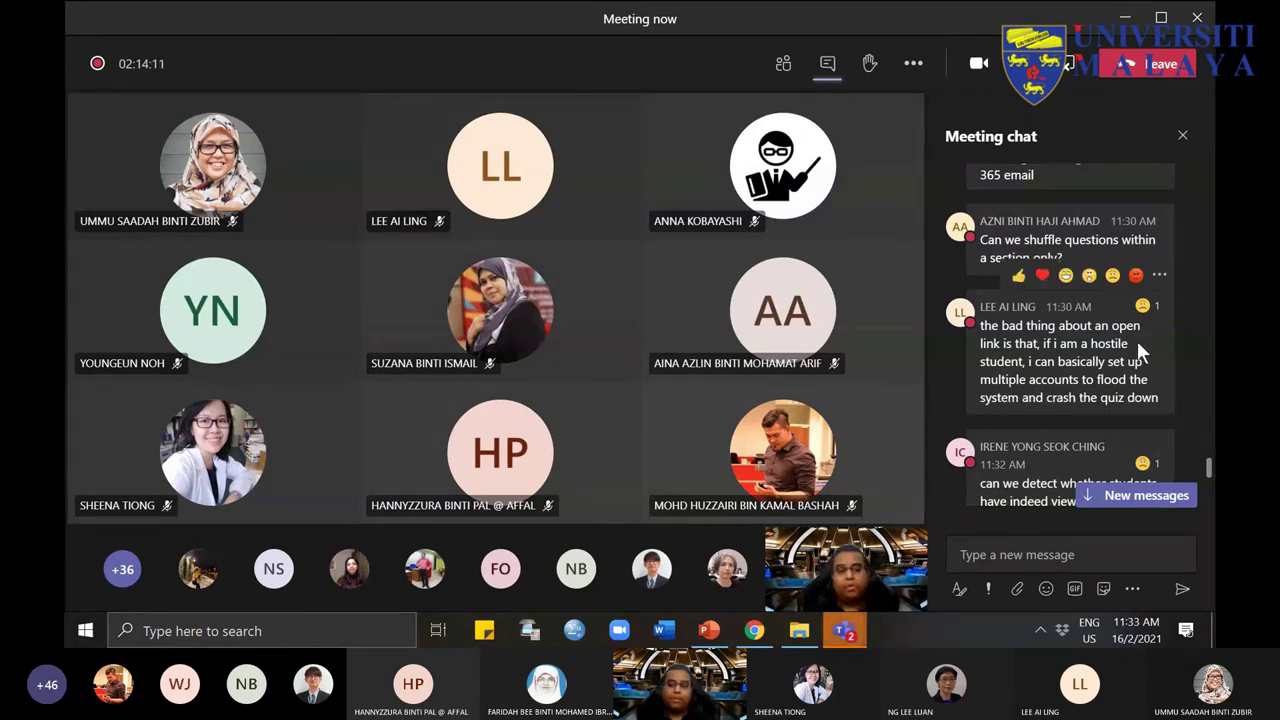
scroll(1141, 402, down, 3)
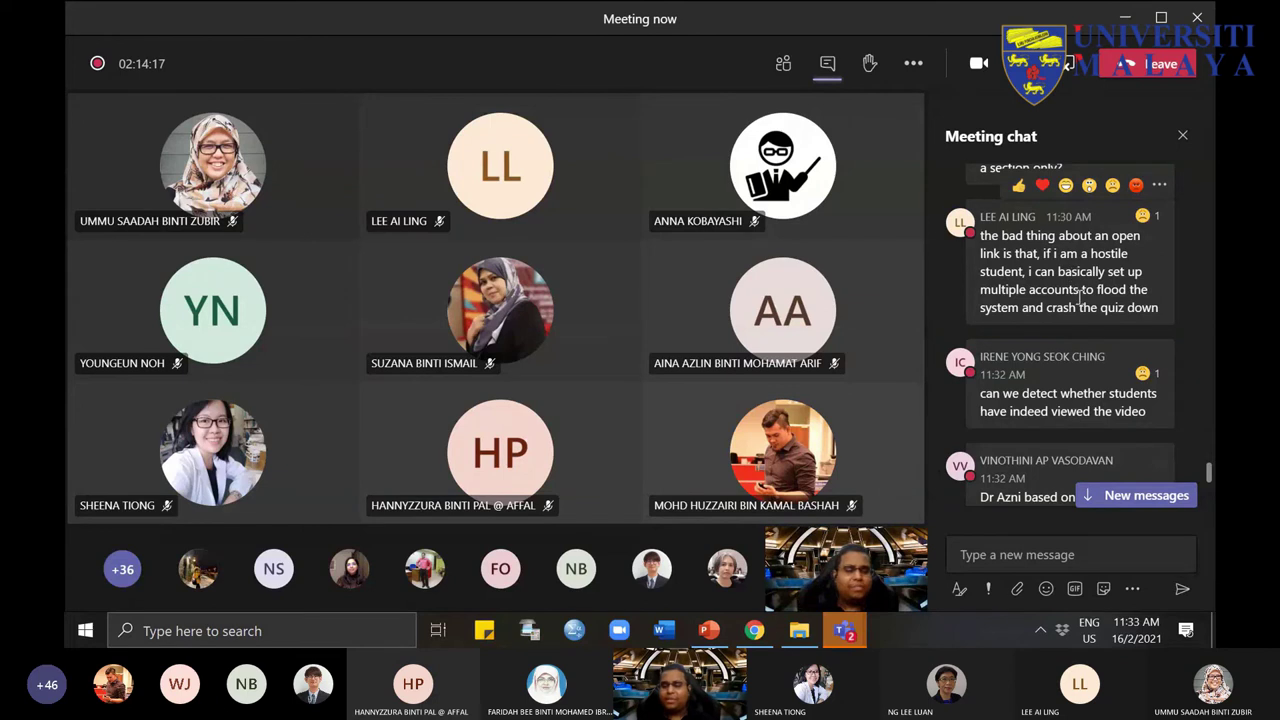
scroll(1091, 474, up, 3)
scroll(1091, 466, down, 5)
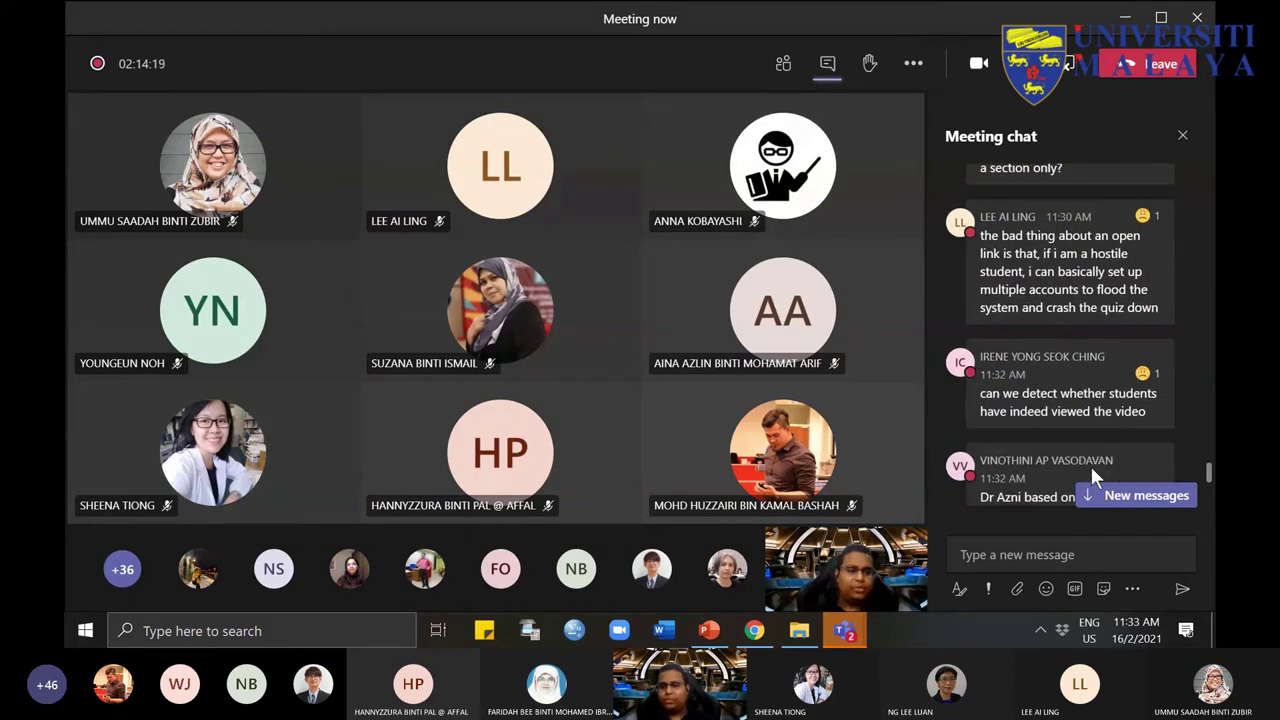
scroll(1091, 466, down, 3)
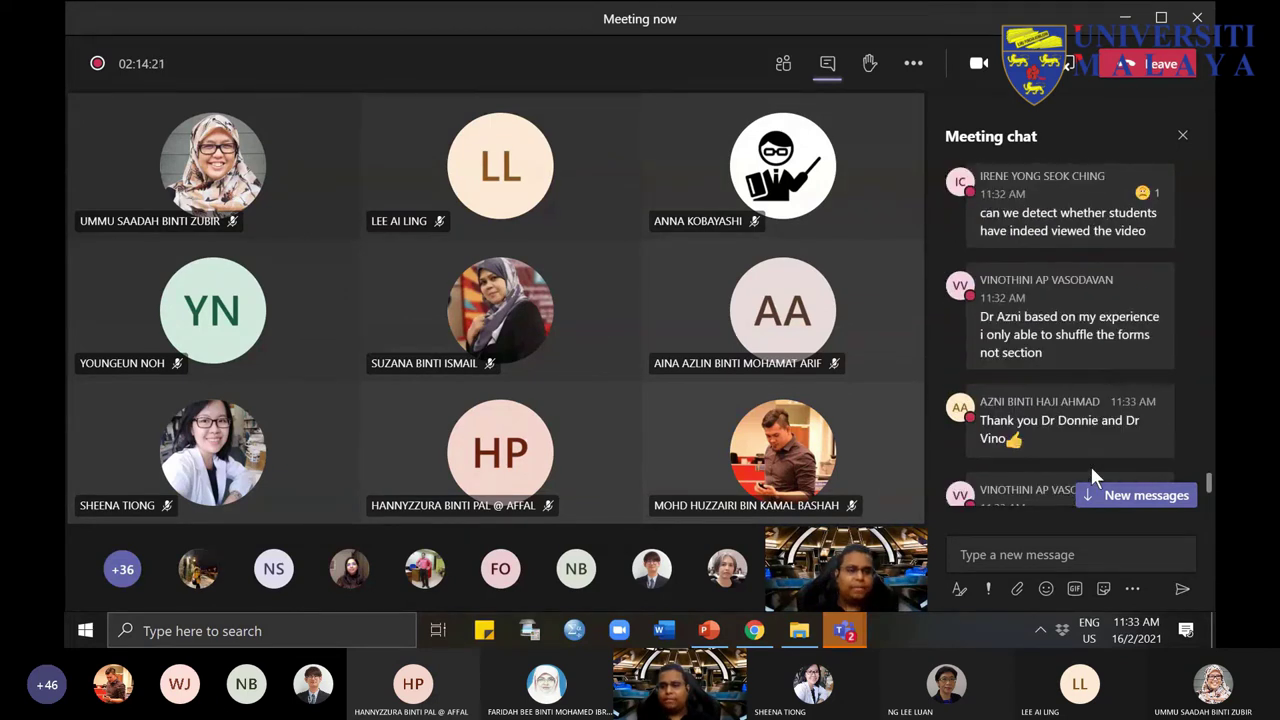
scroll(1091, 470, down, 3)
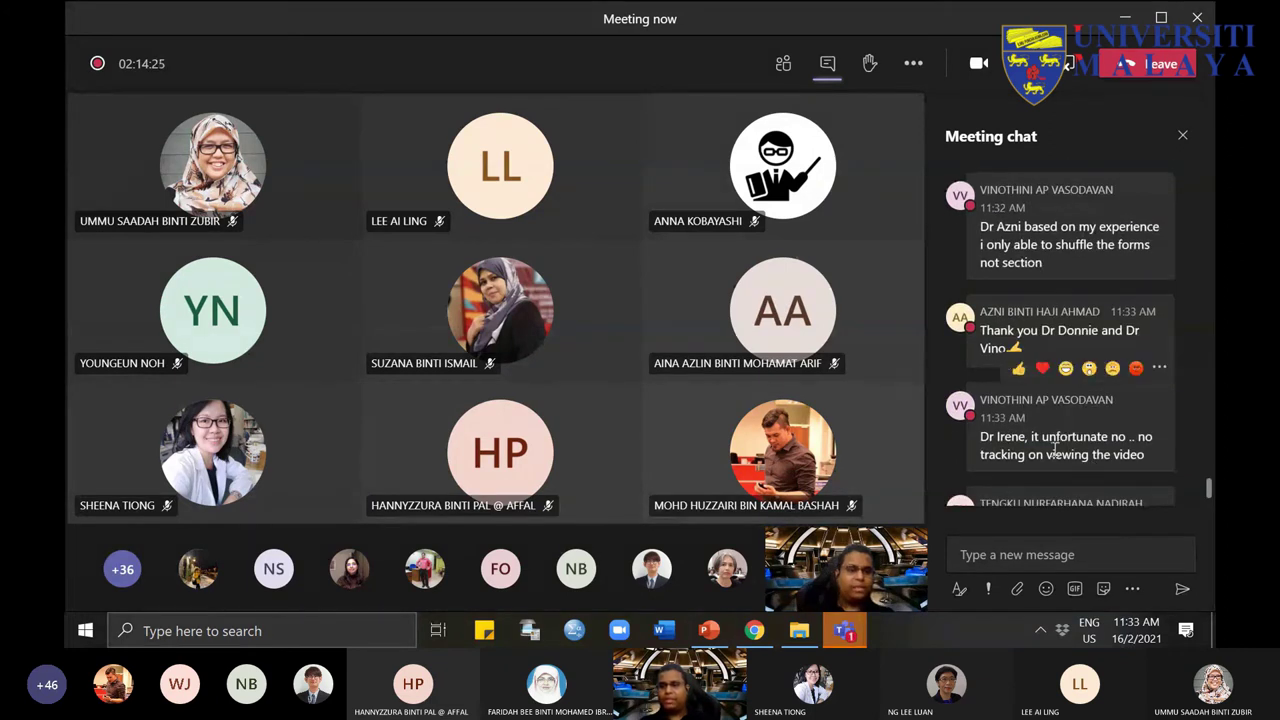
scroll(1160, 488, down, 2)
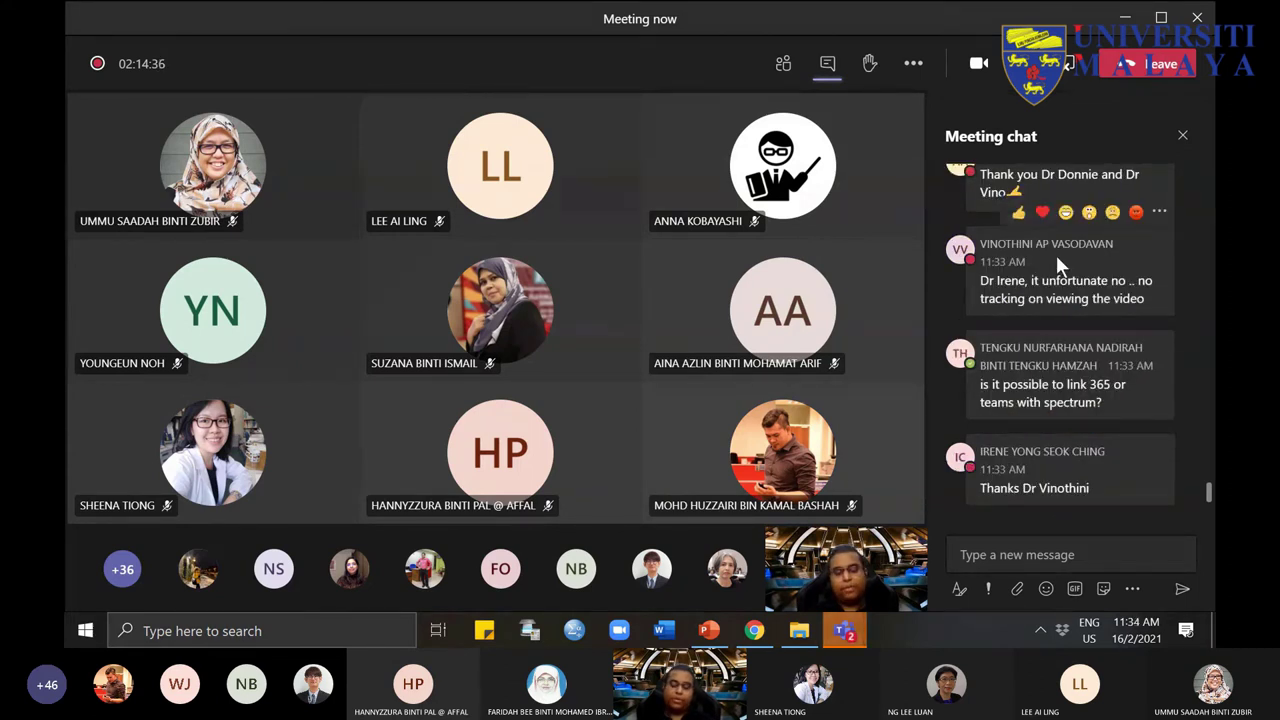
mouse_move(1056, 255)
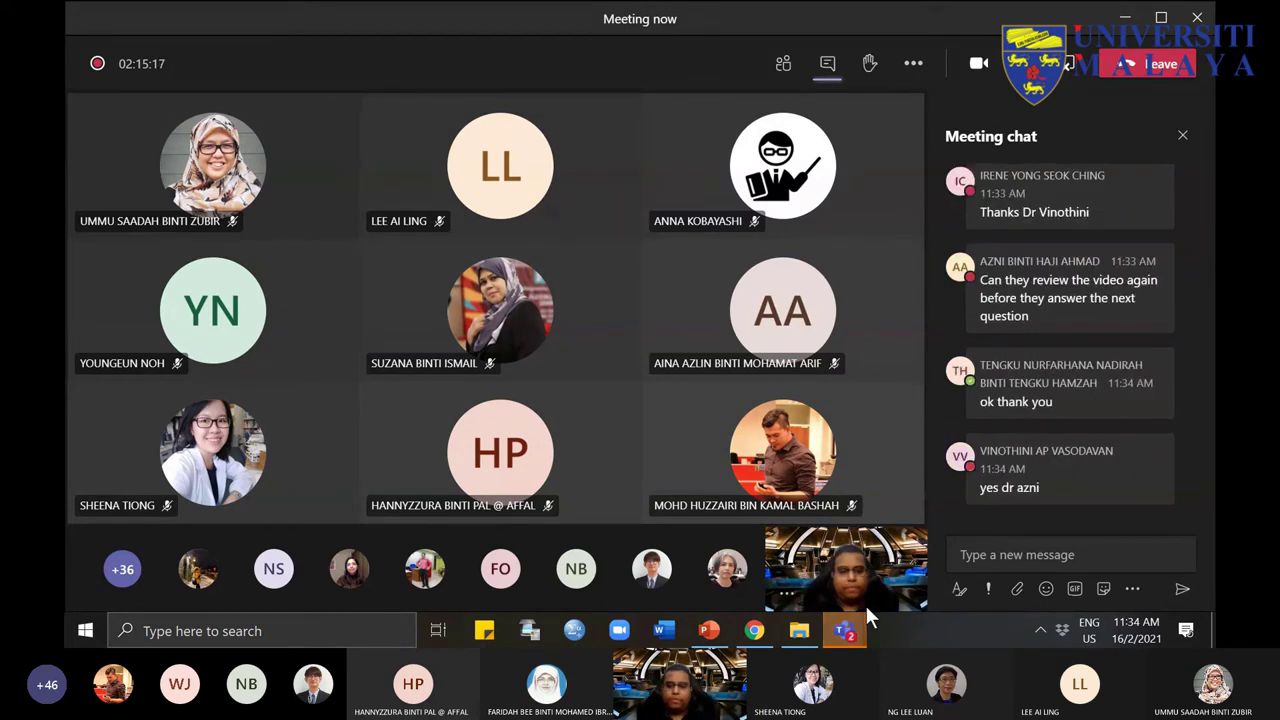
click(772, 630)
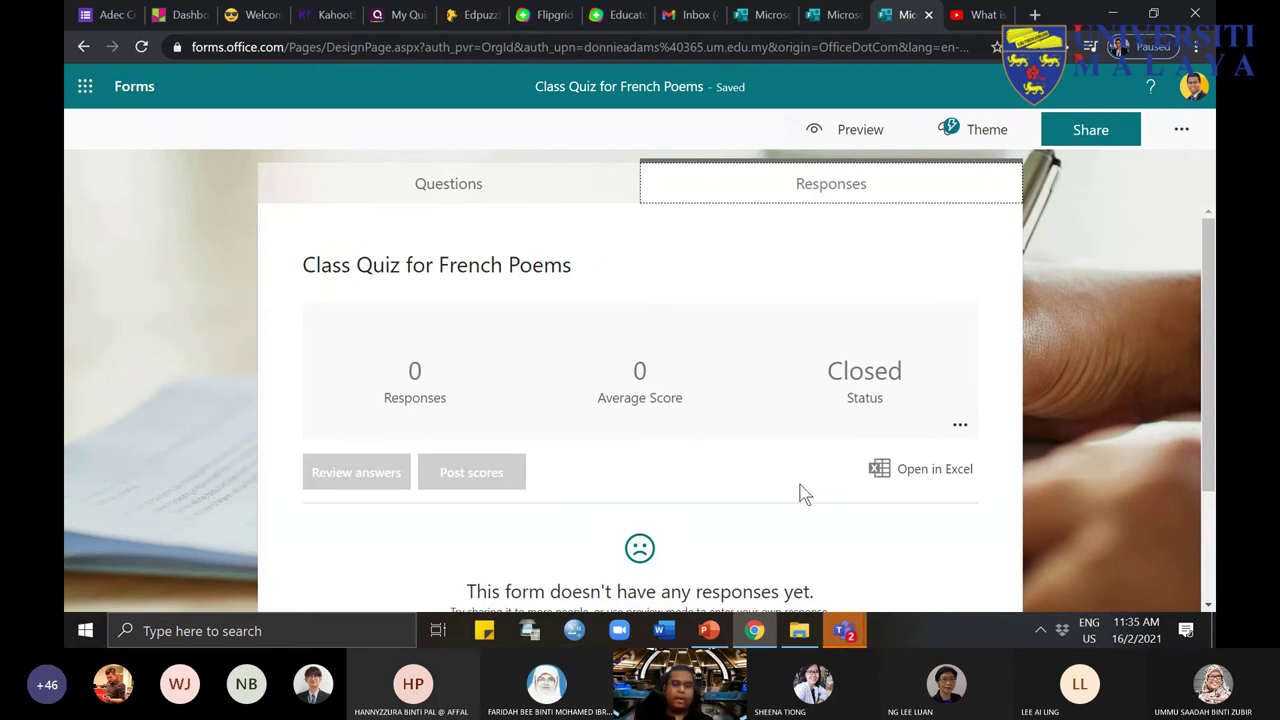
click(862, 632)
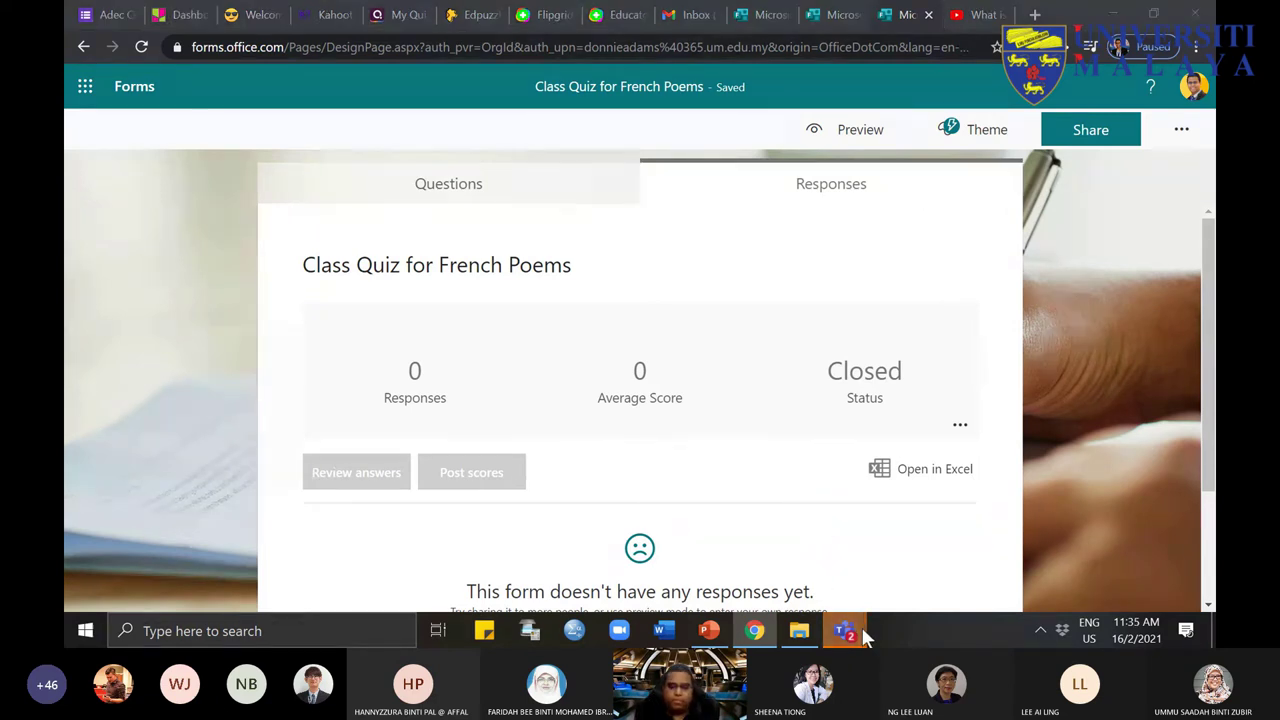
click(944, 522)
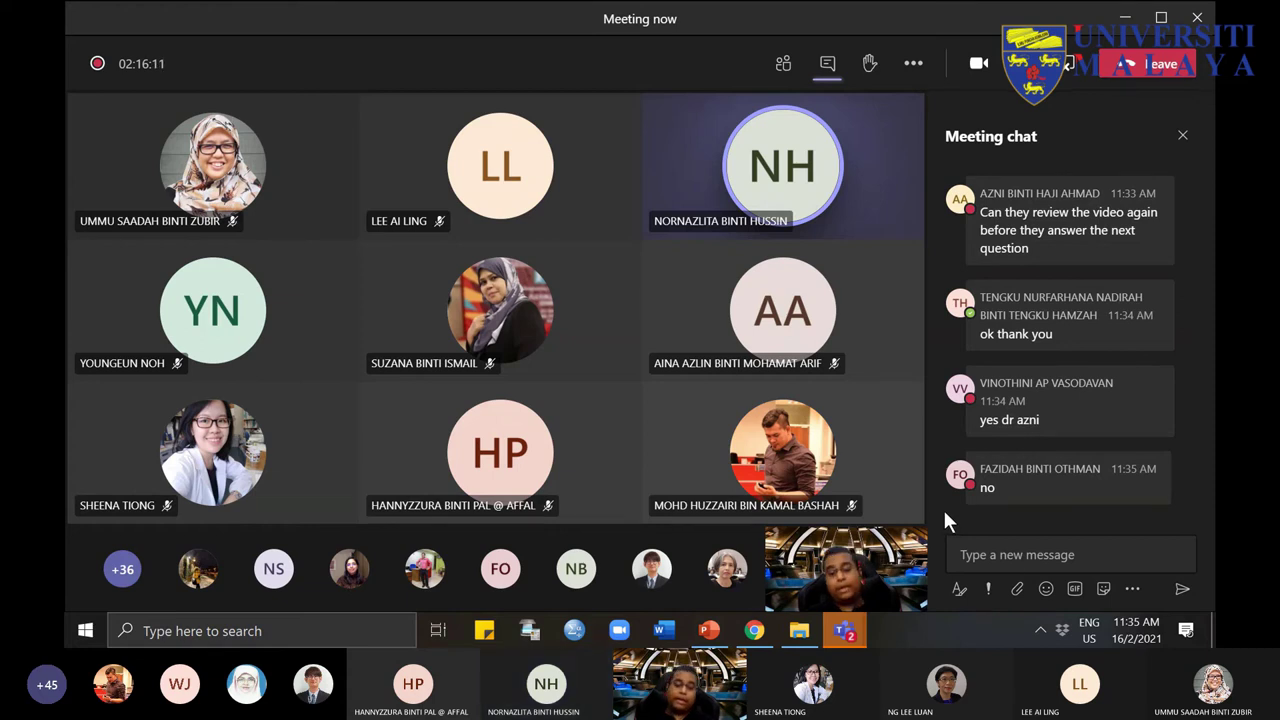
Step: Switch to the quiz in Chrome, show its questions around question 1 and return to the Teams meeting
click(755, 630)
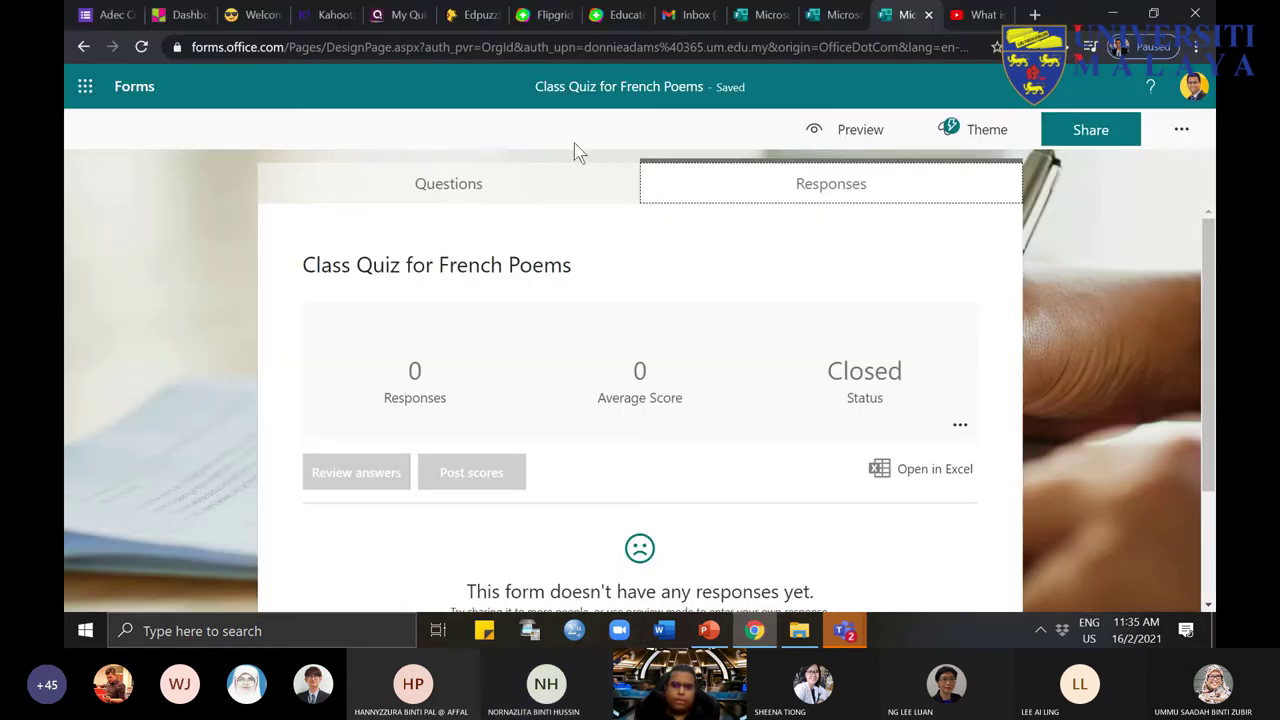
click(500, 186)
scroll(440, 495, down, 3)
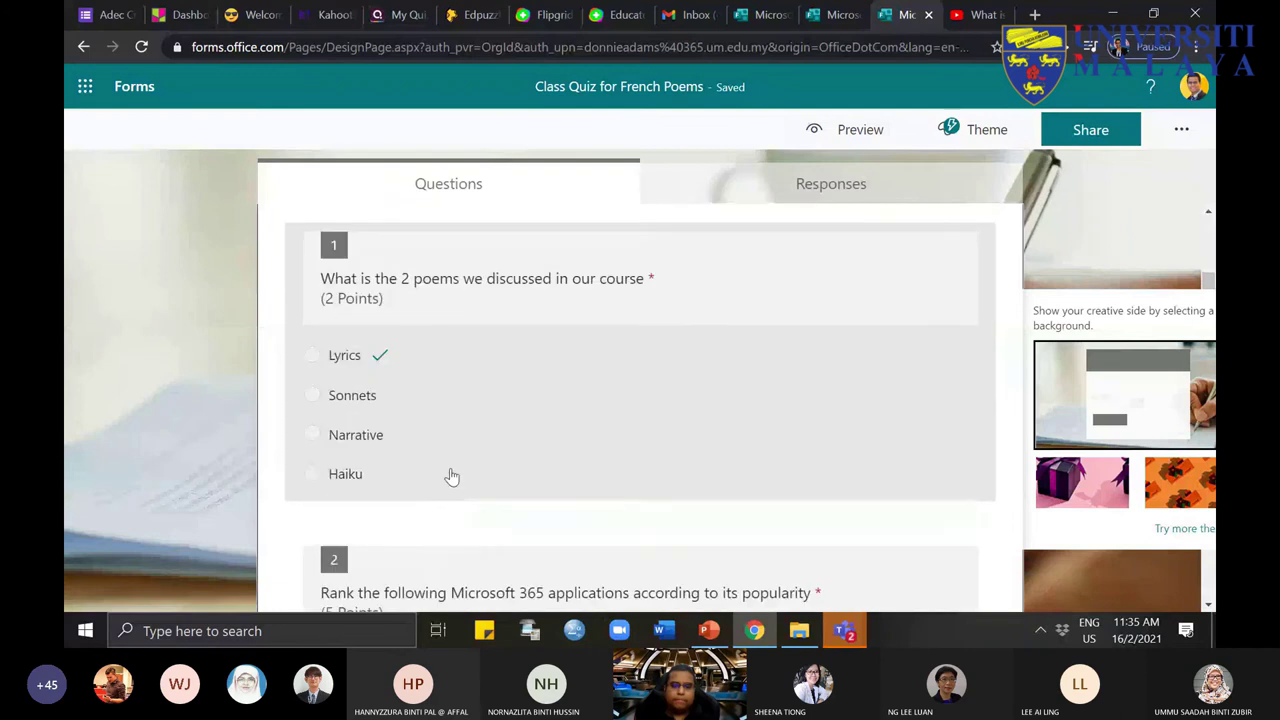
scroll(440, 460, up, 1)
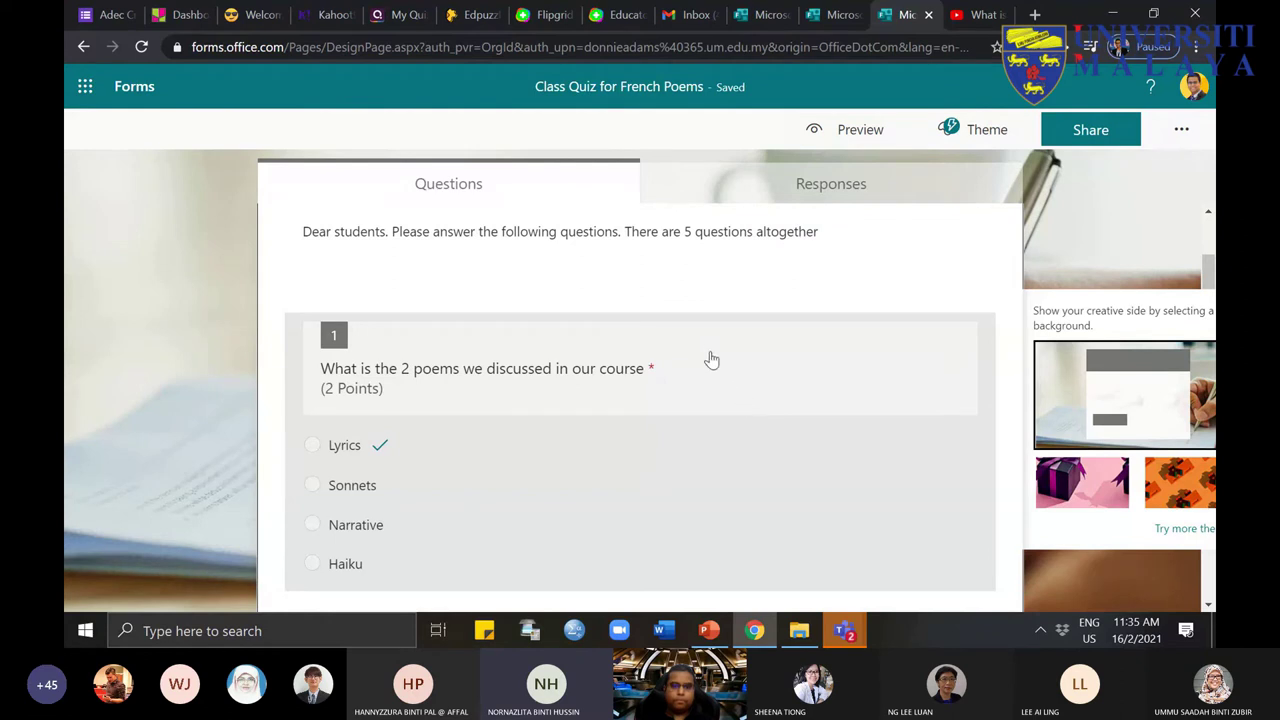
mouse_move(843, 638)
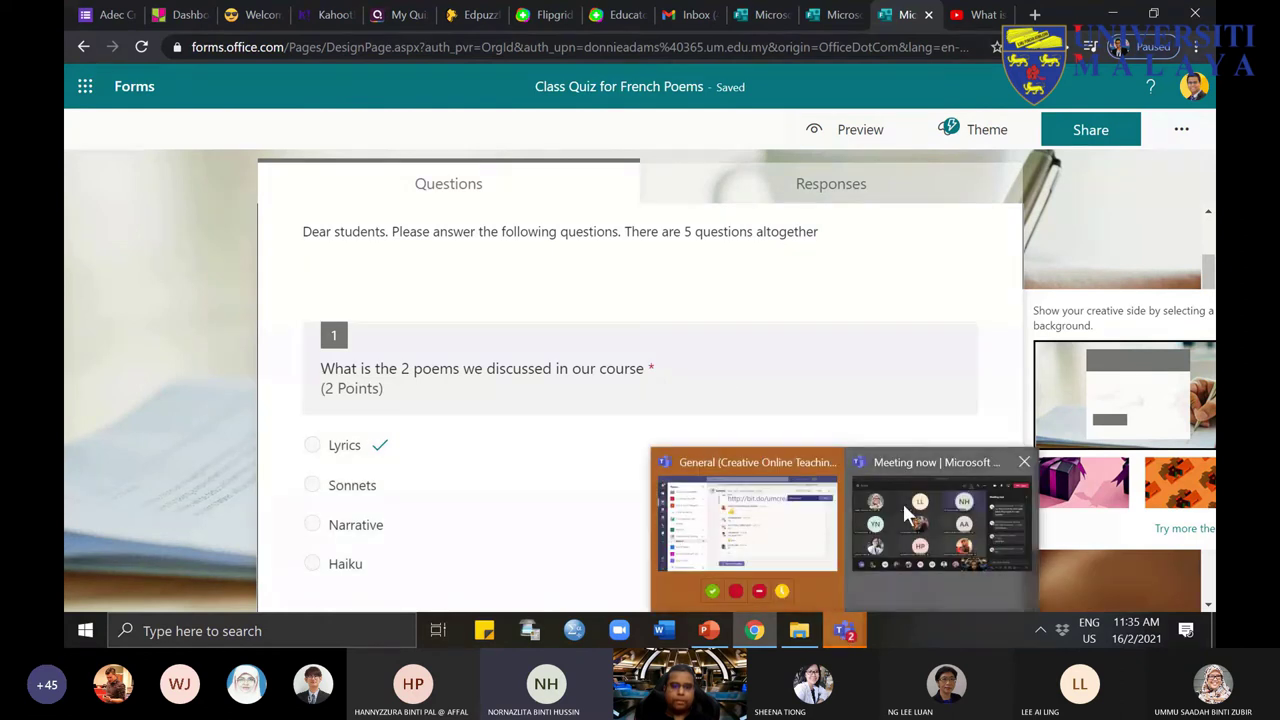
click(902, 500)
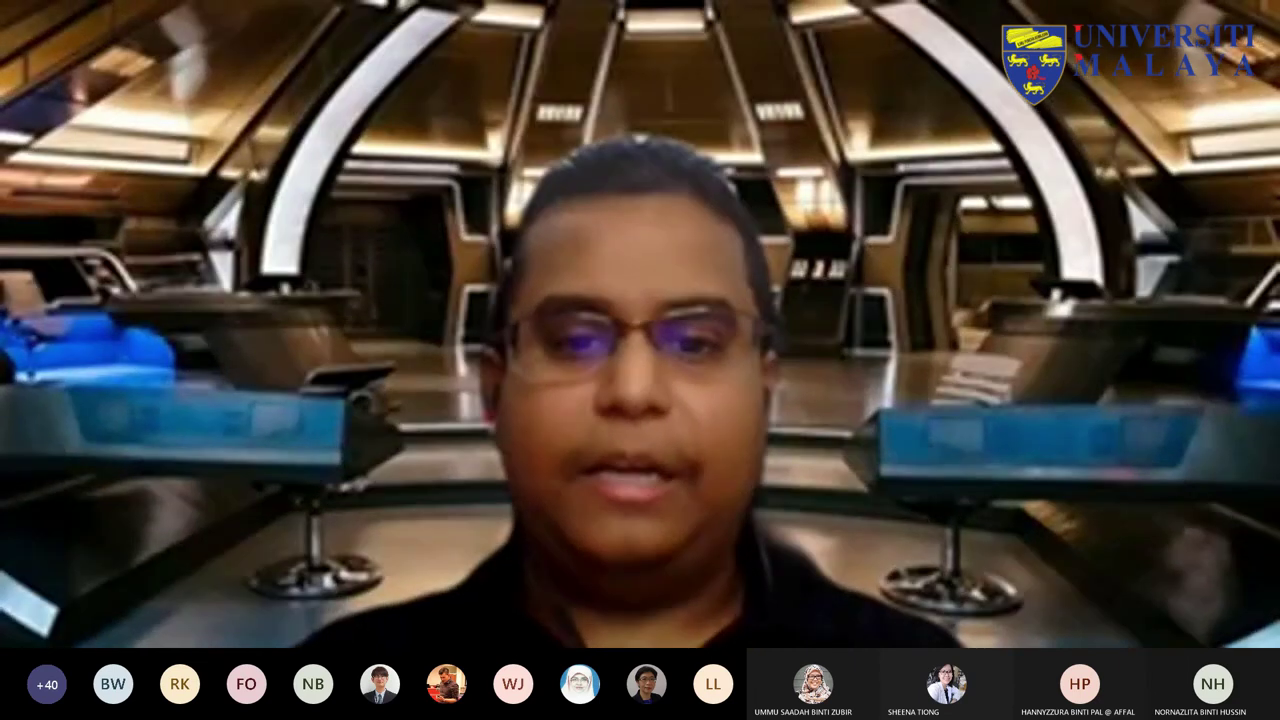
Step: Review the quiz's questions from the video question back up to the Personal Details section
scroll(986, 491, up, 6)
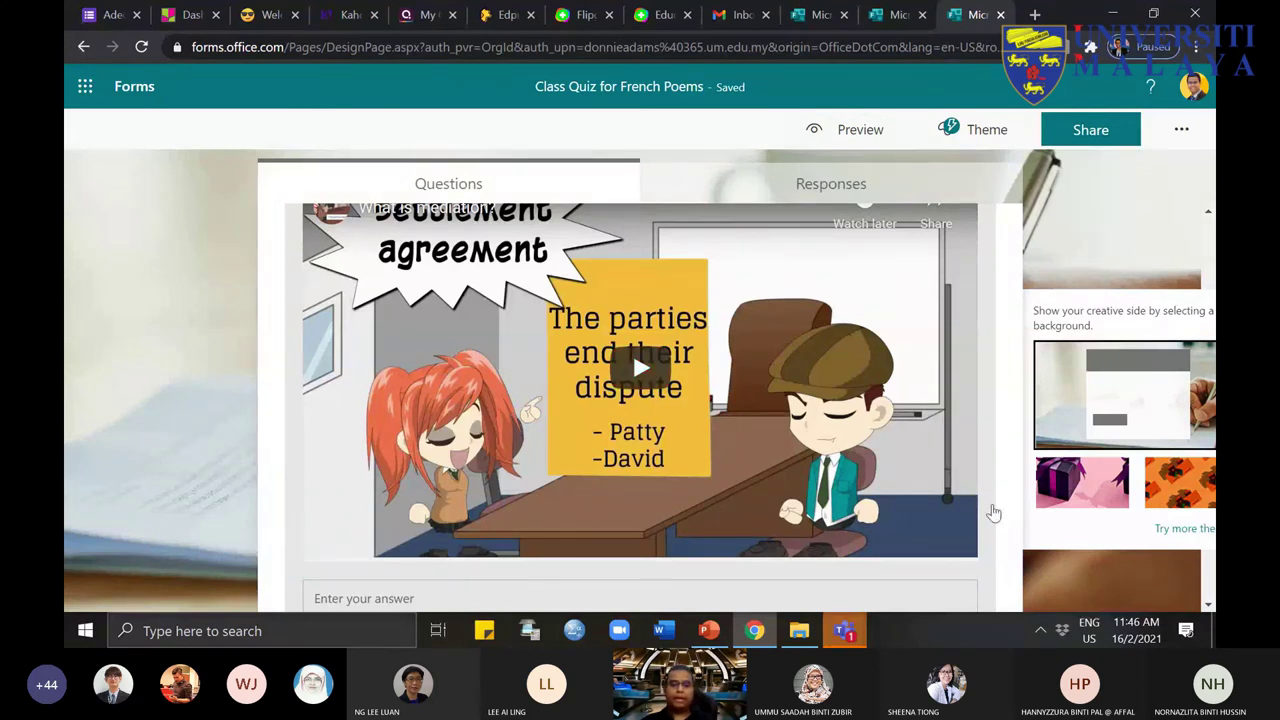
scroll(994, 517, down, 4)
scroll(994, 517, up, 7)
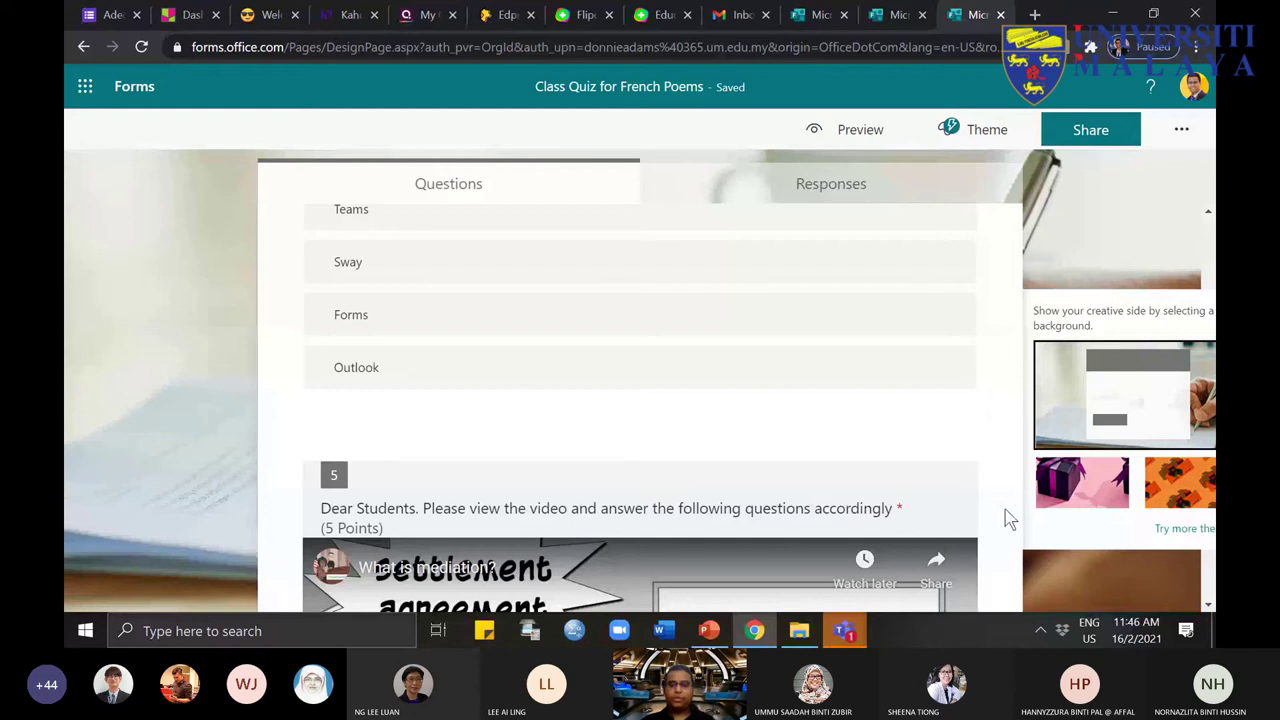
scroll(1016, 519, up, 6)
scroll(798, 534, up, 8)
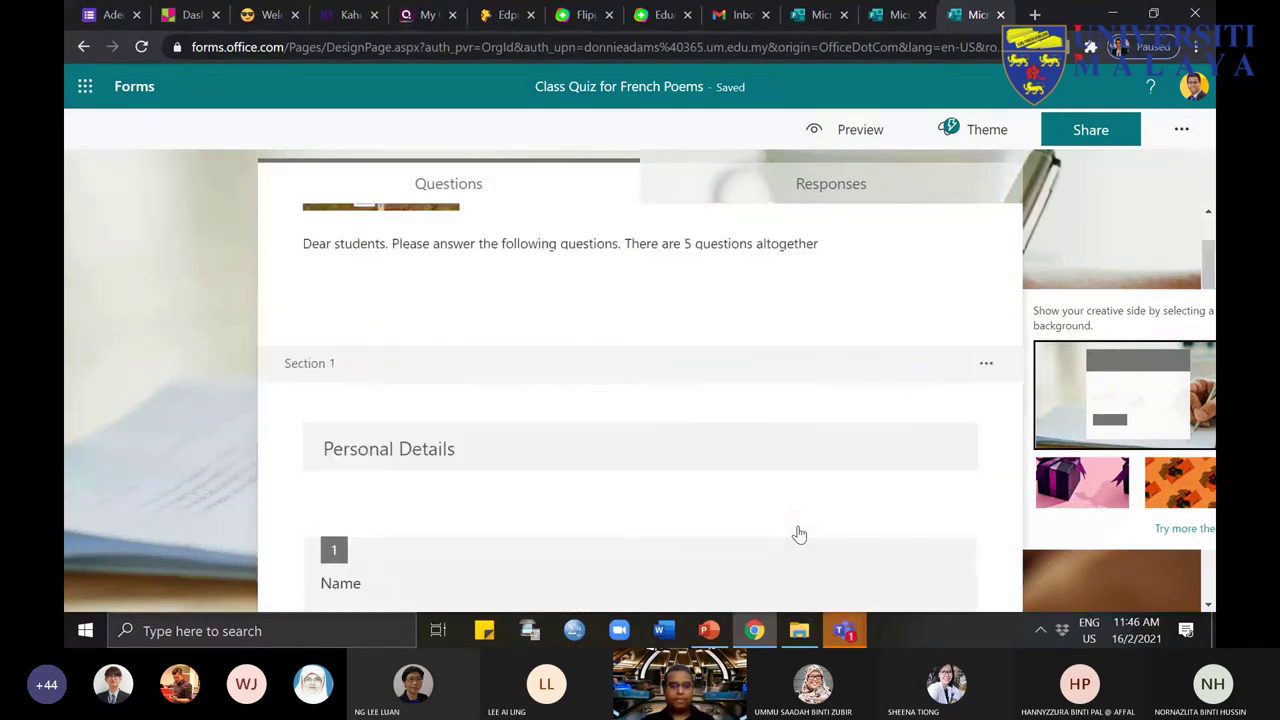
Step: Review the Personal Details section's Name and Matric No. questions and preview the quiz as respondents see it
scroll(577, 429, down, 3)
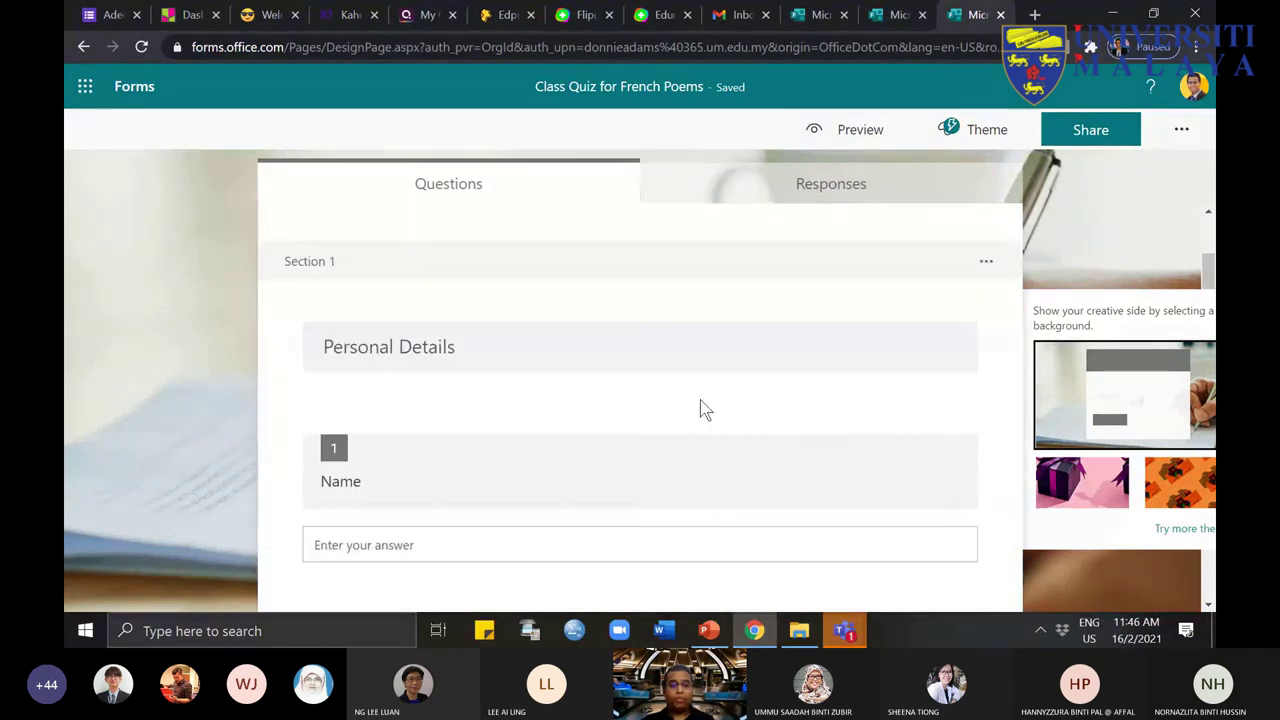
scroll(680, 415, down, 2)
scroll(640, 412, up, 1)
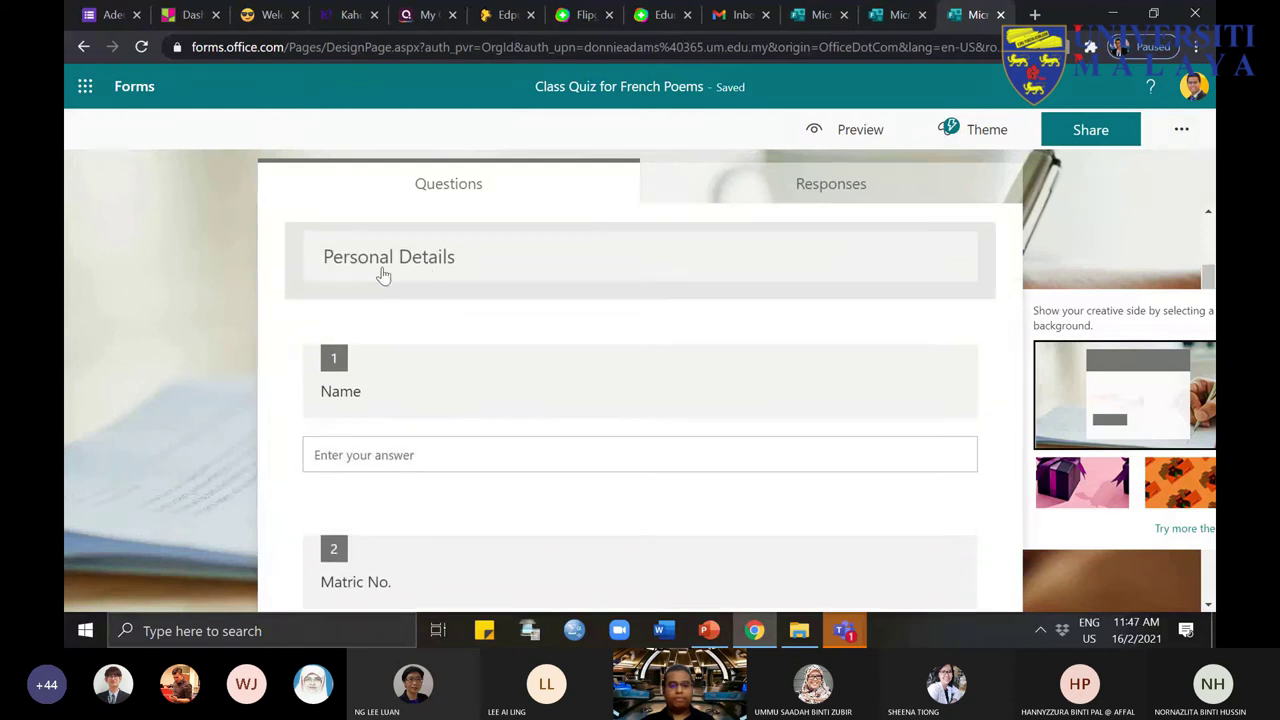
scroll(362, 372, down, 1)
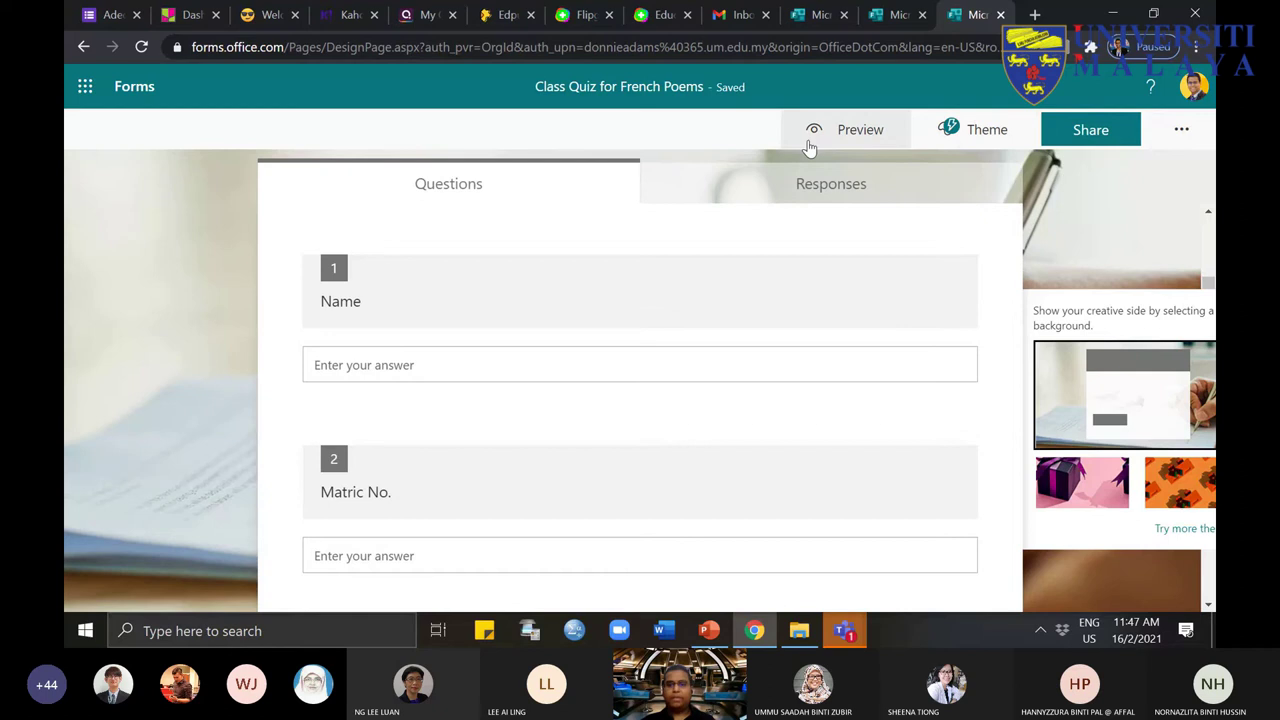
click(810, 143)
scroll(778, 372, down, 2)
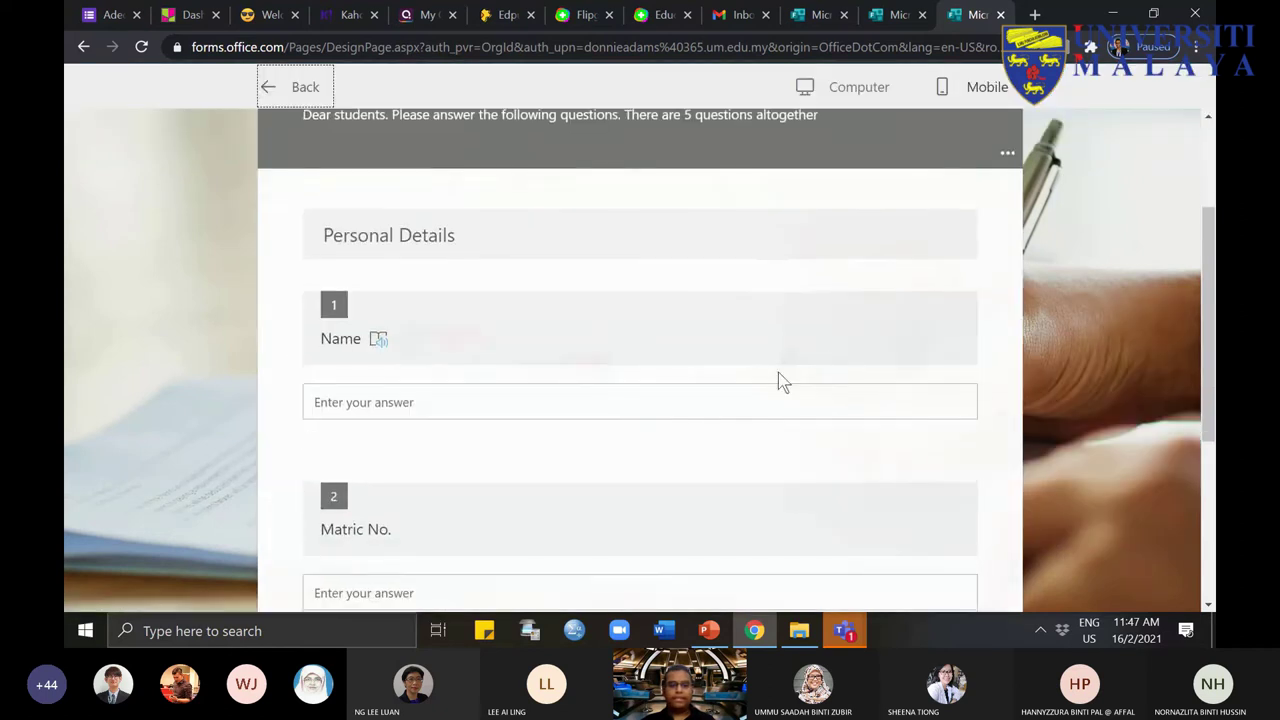
scroll(756, 403, down, 1)
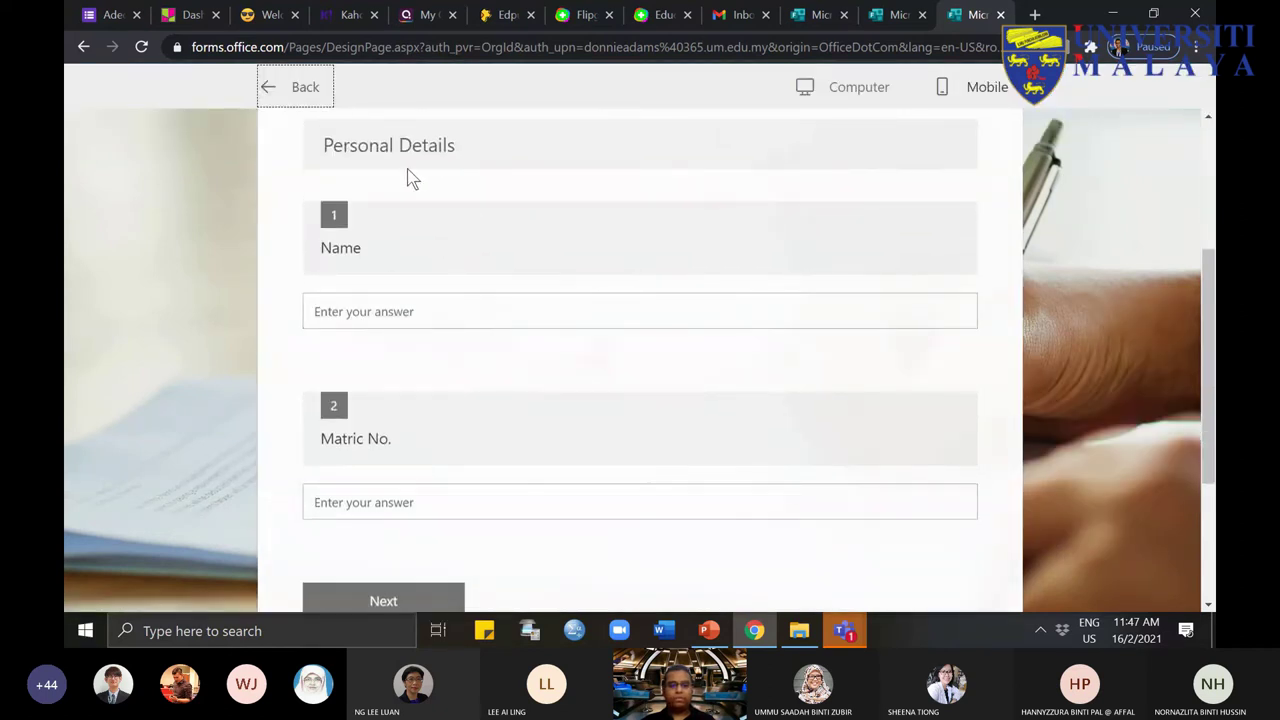
Step: Fill in the respondent's name and matric number in the preview and advance to the section starting with question 3
click(415, 314)
text(donnie)
click(406, 508)
text(122)
scroll(520, 540, down, 3)
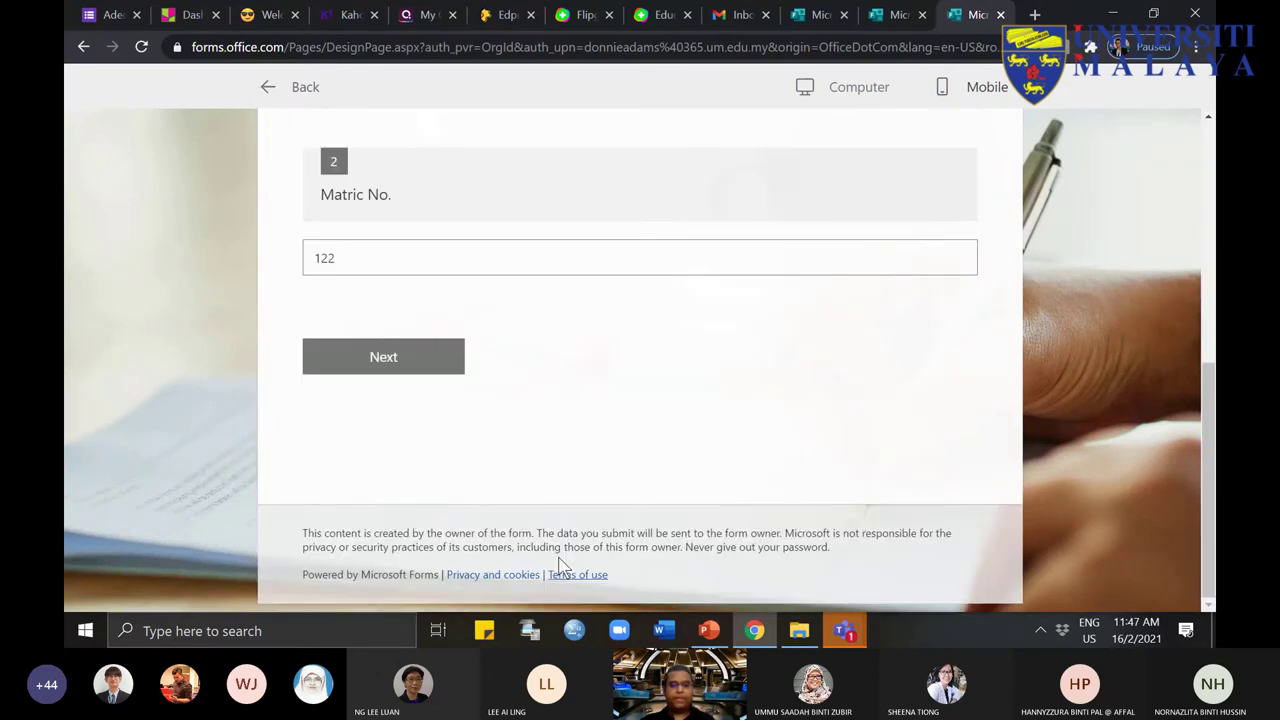
click(408, 368)
scroll(650, 505, down, 1)
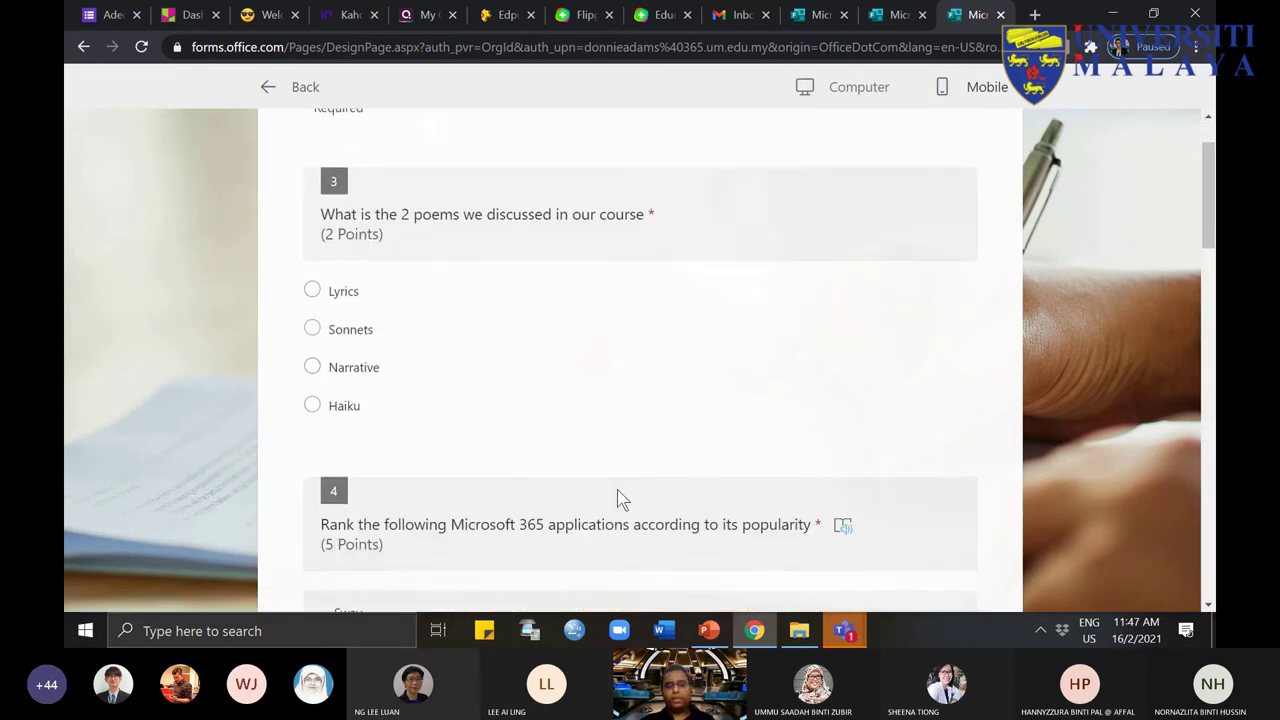
Step: Leave the preview and show the additional question types, including Section, available after question 7
scroll(457, 337, up, 2)
click(270, 87)
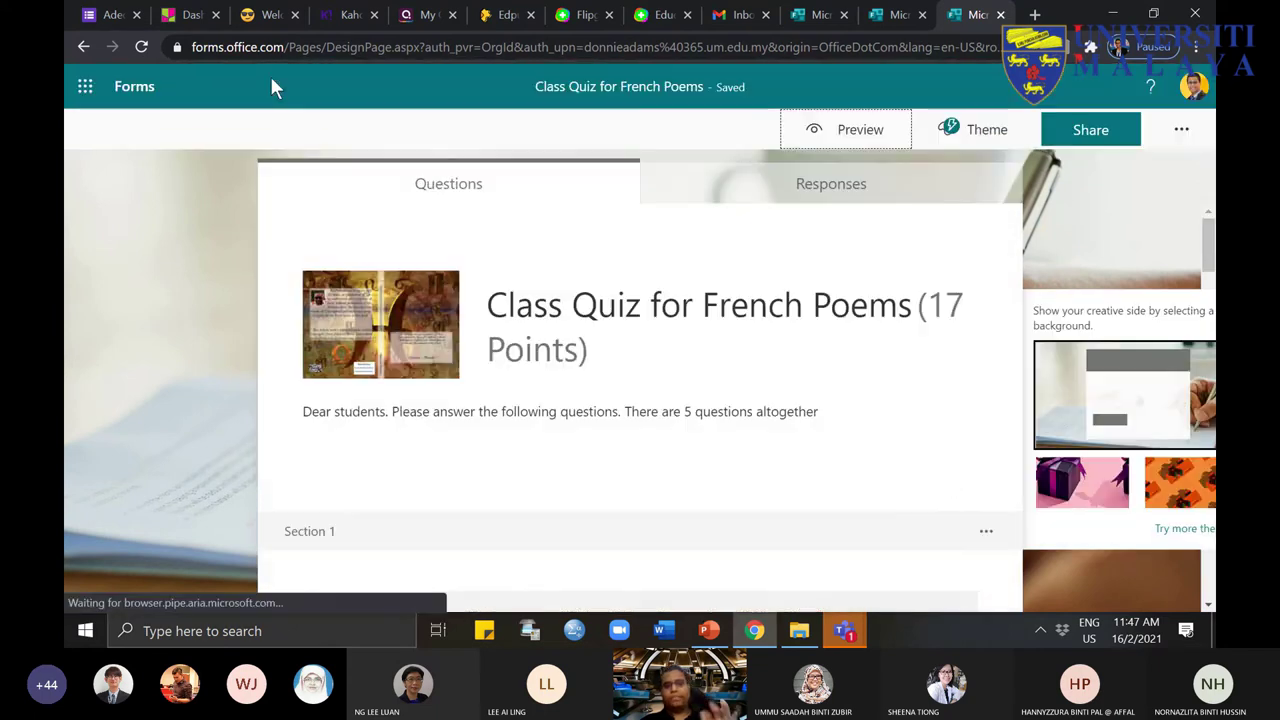
scroll(966, 514, down, 5)
scroll(966, 512, down, 15)
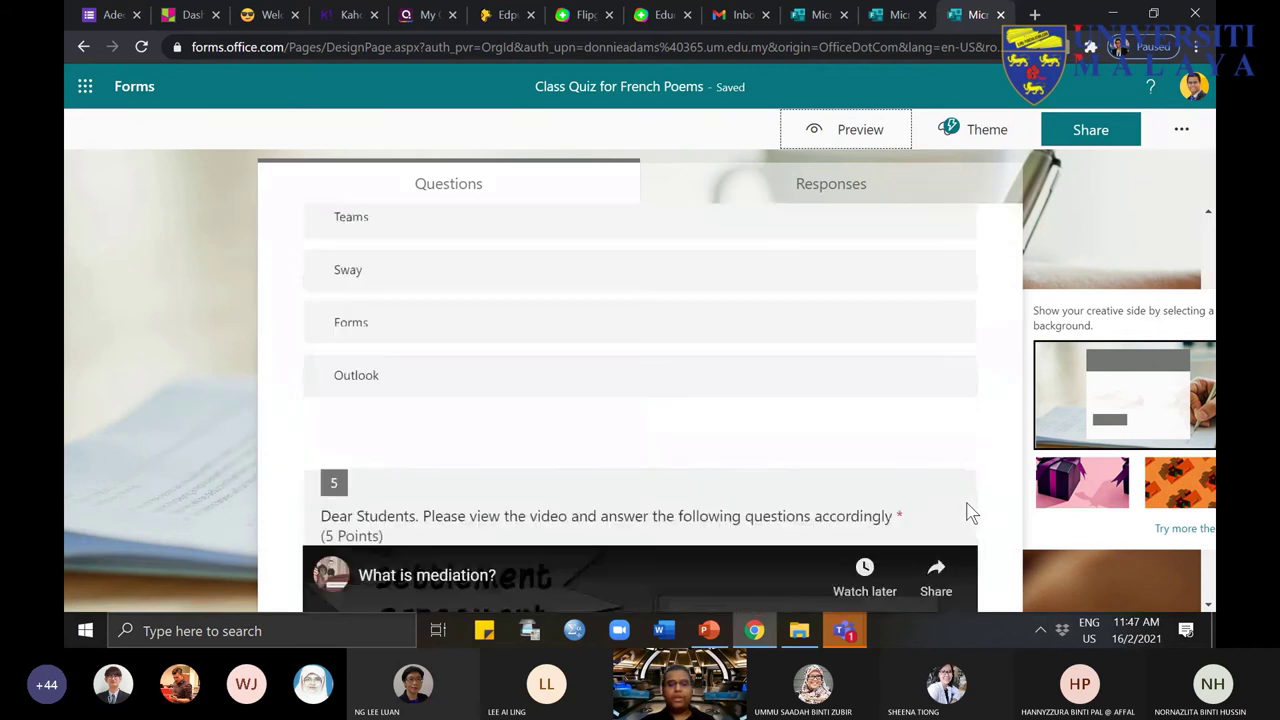
scroll(967, 511, down, 2)
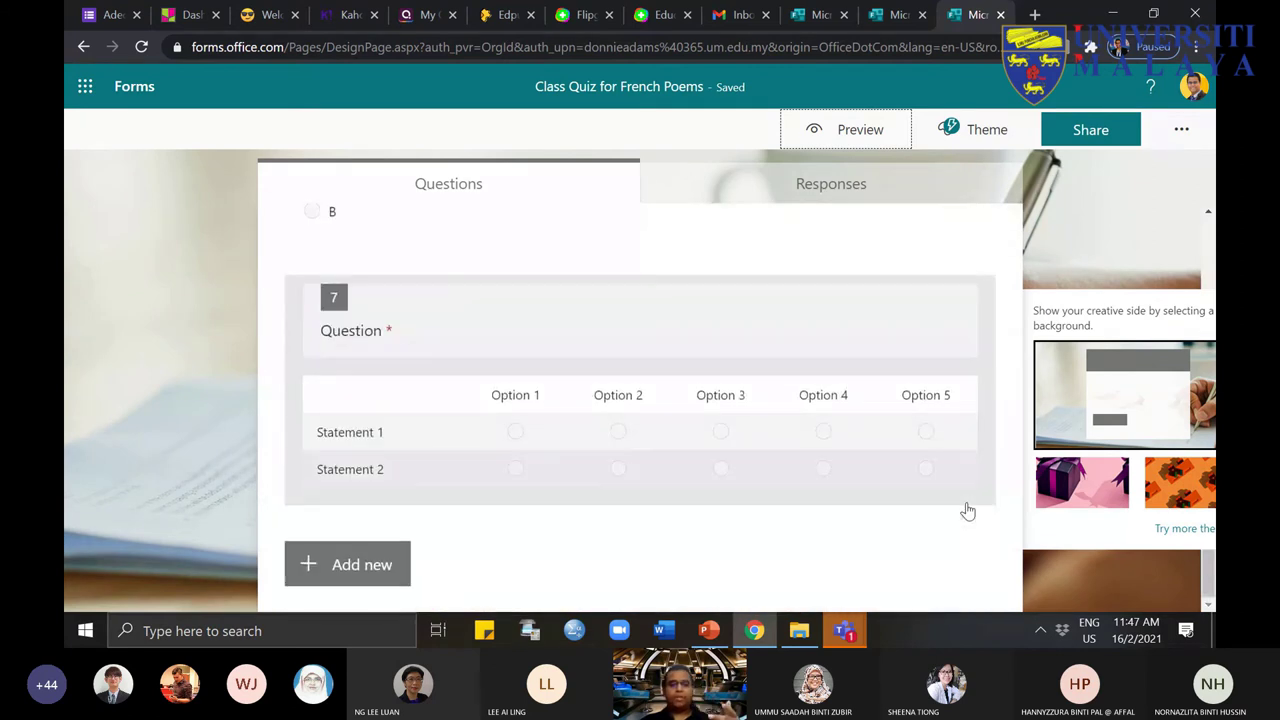
click(390, 583)
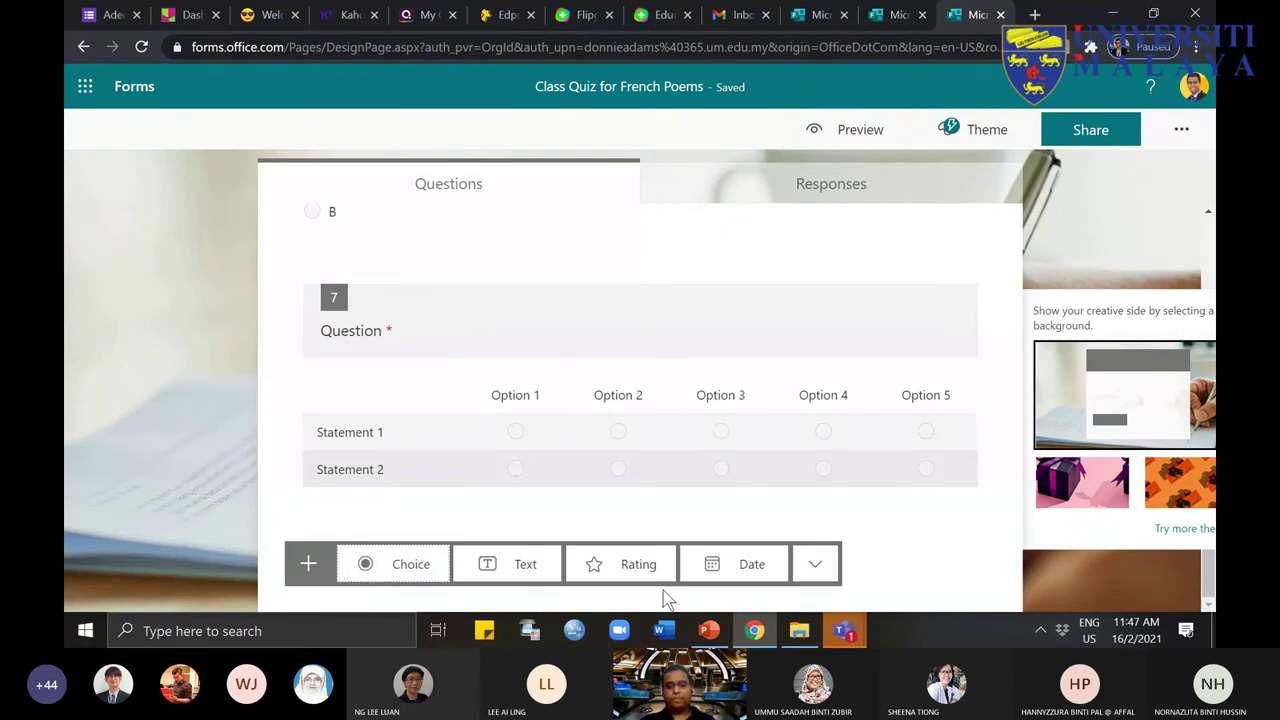
click(815, 566)
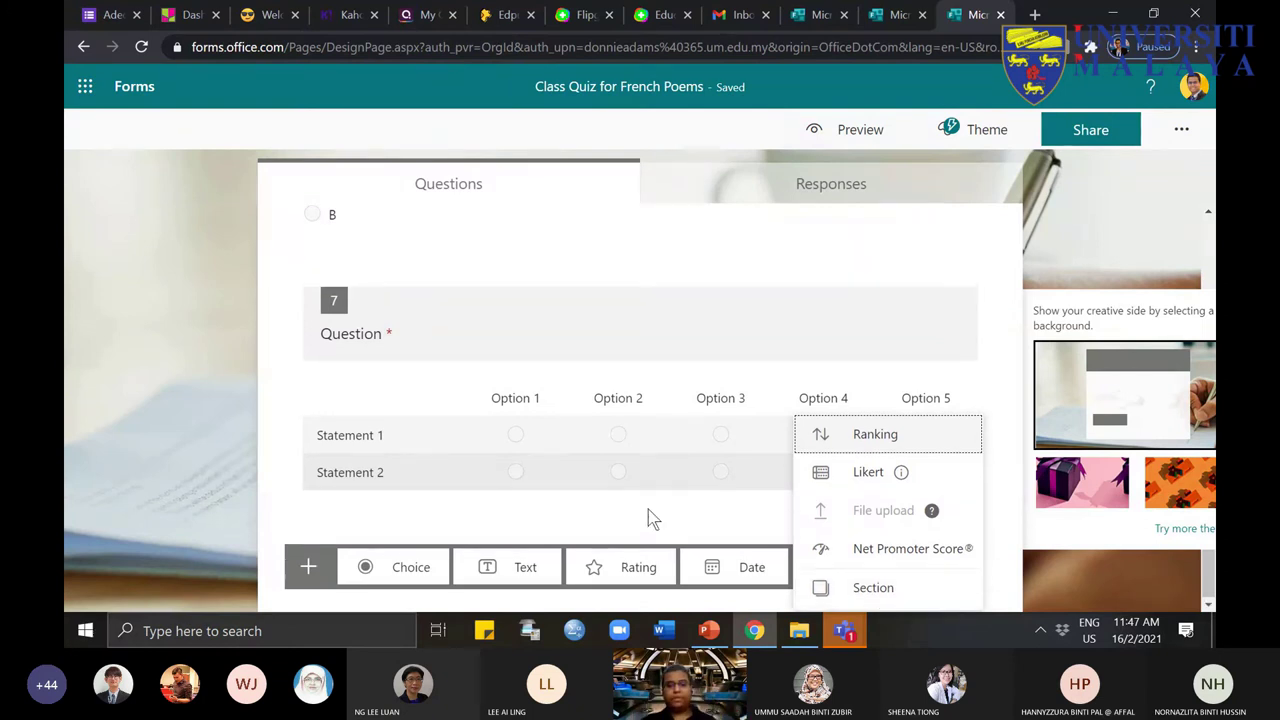
Step: Show the boundary between Section 1 and Section 2 of the quiz and return to the Teams meeting
scroll(648, 519, up, 10)
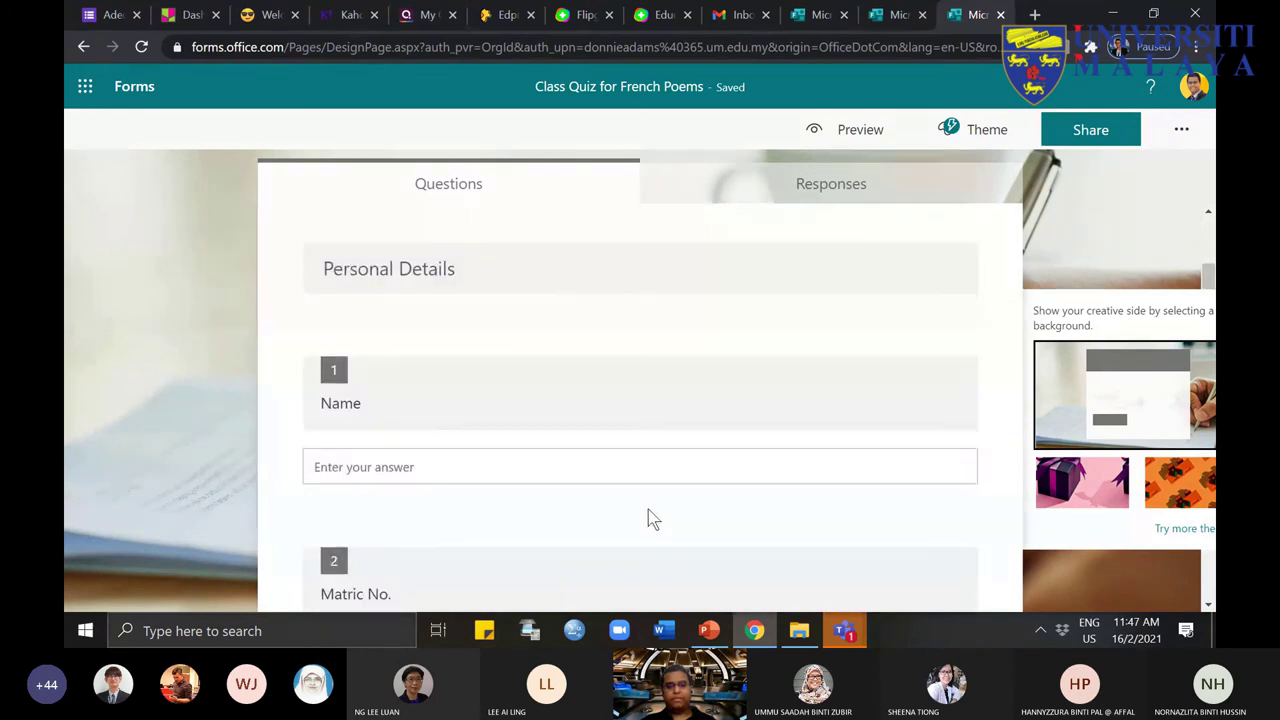
scroll(648, 509, down, 3)
click(840, 633)
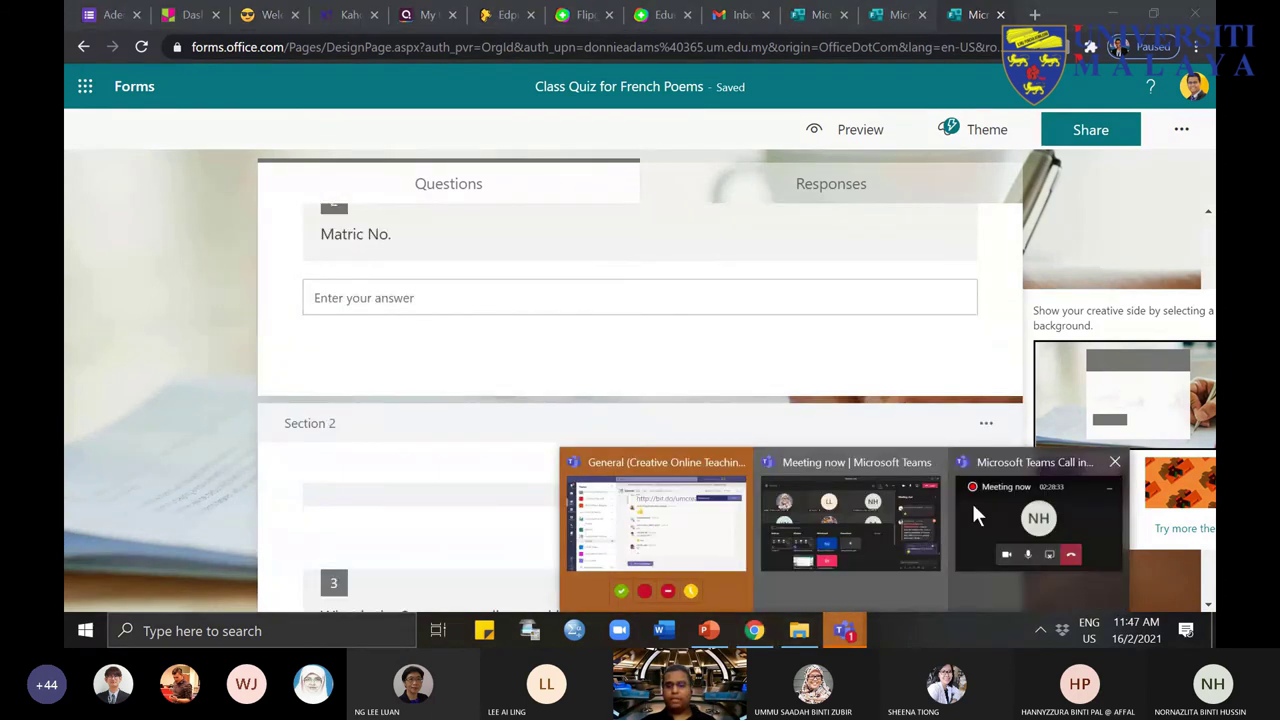
click(877, 517)
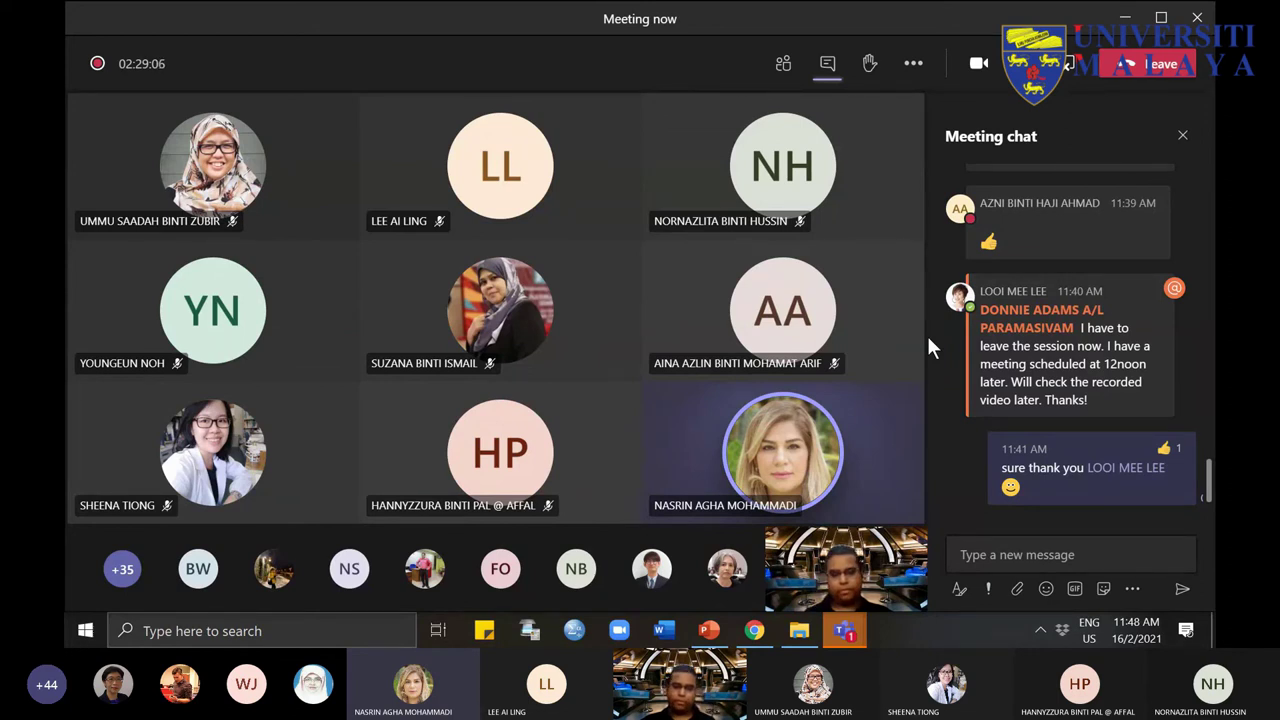
Step: Switch to Chrome, leave the French Poems quiz for the Forms overview and create a new quiz
click(746, 642)
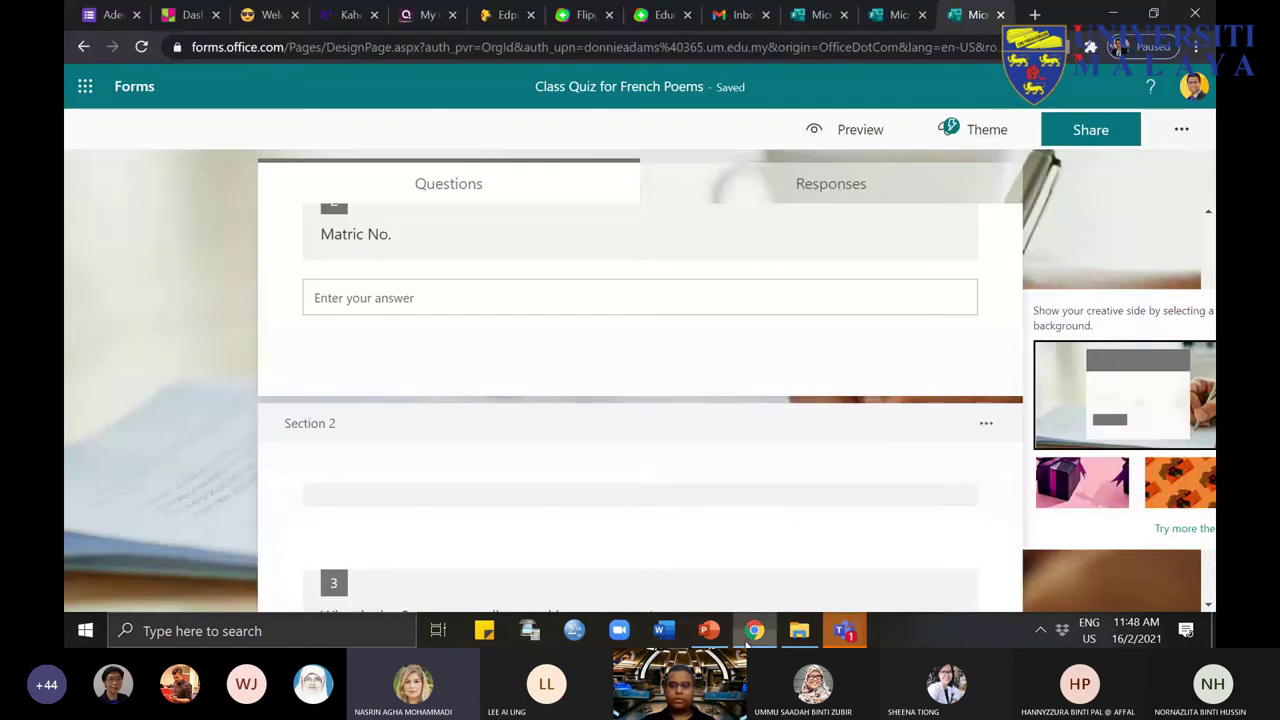
scroll(808, 497, down, 10)
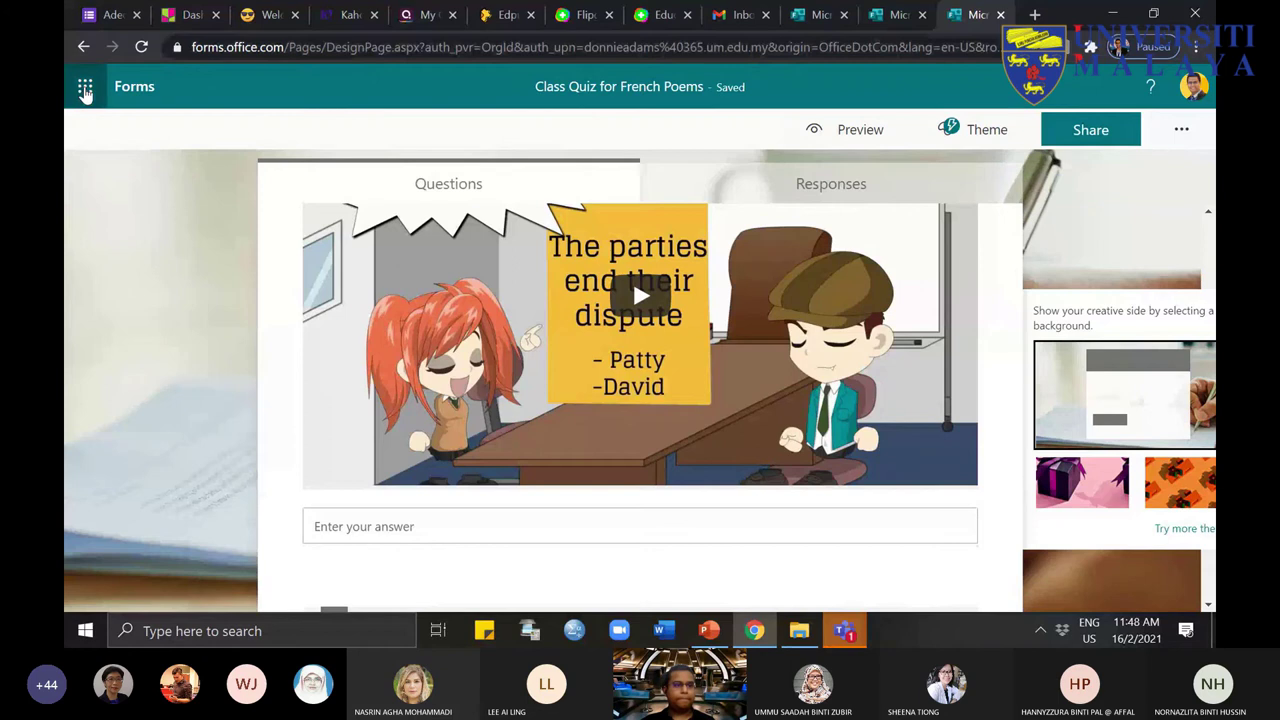
click(85, 90)
click(258, 373)
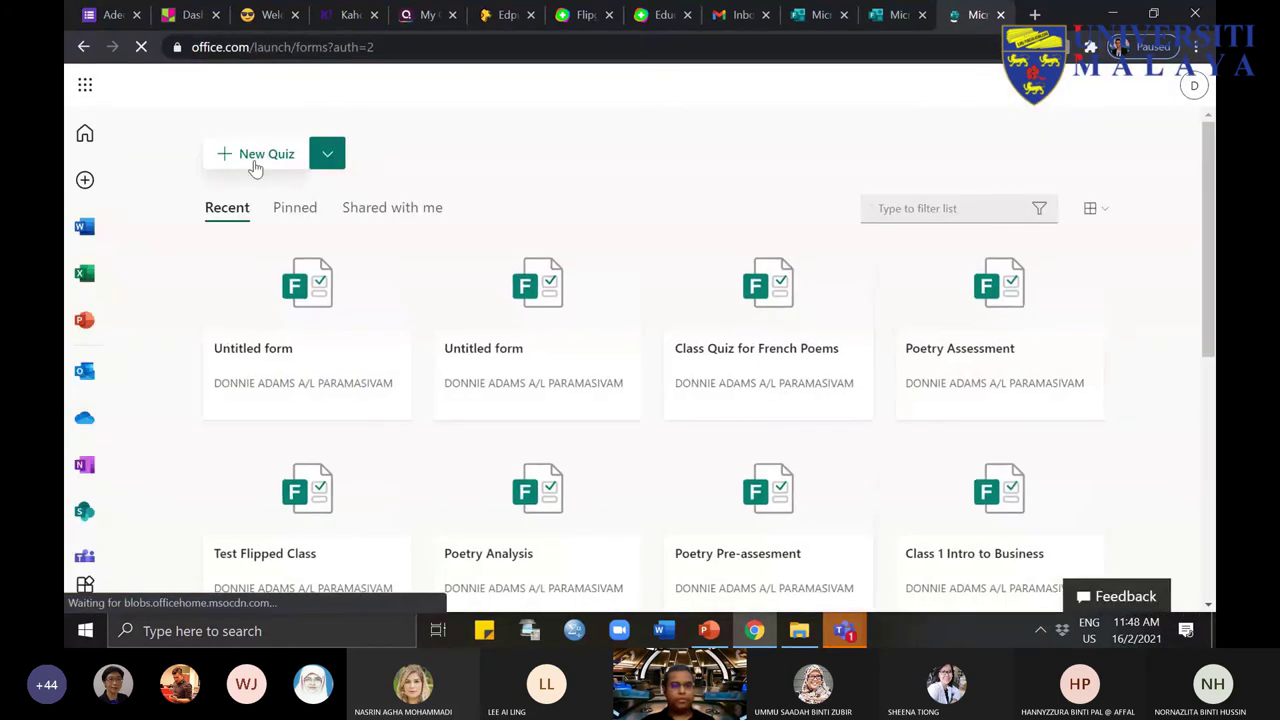
click(255, 166)
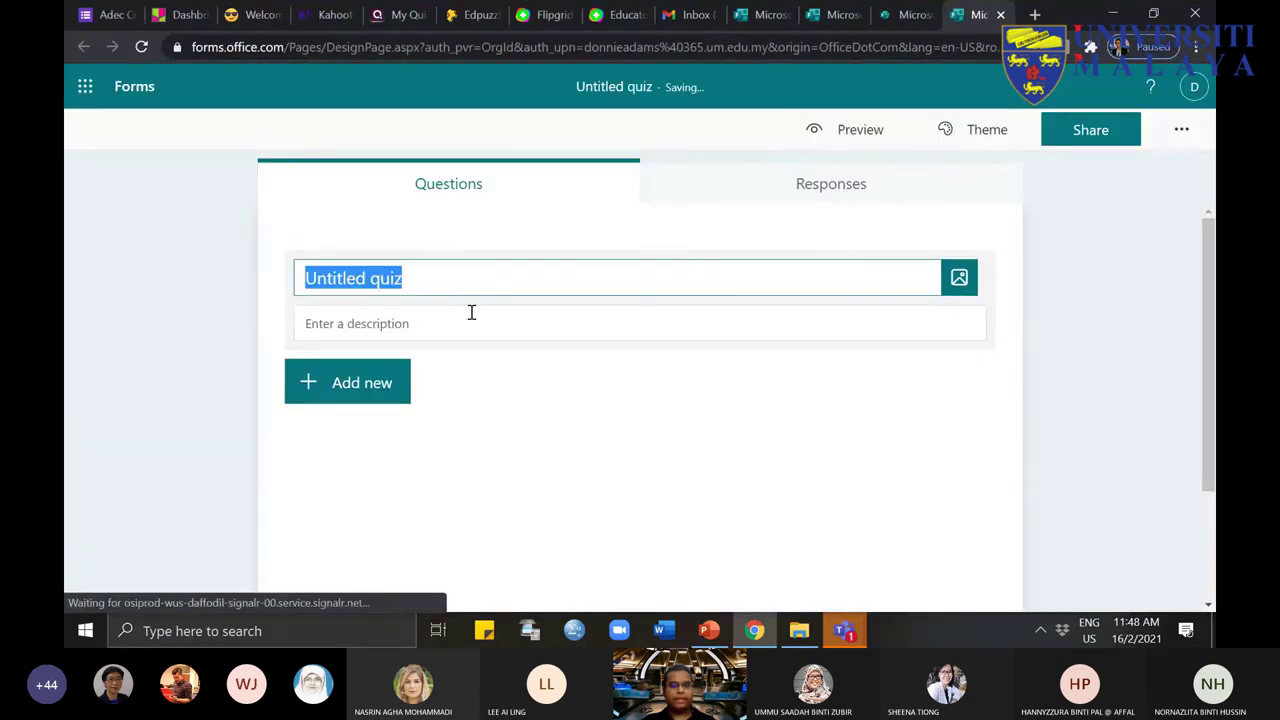
Step: Title the new quiz "Test" and enter "Description of Test" as its description
text(Test)
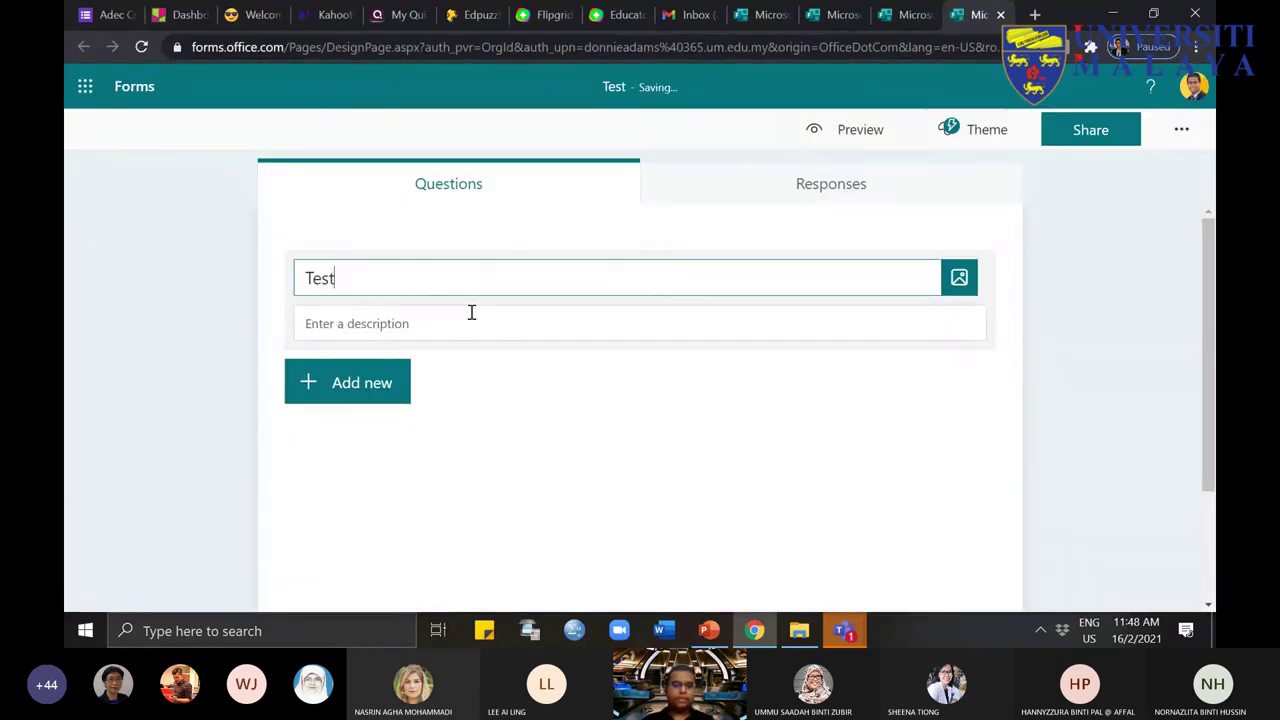
click(477, 334)
text(De)
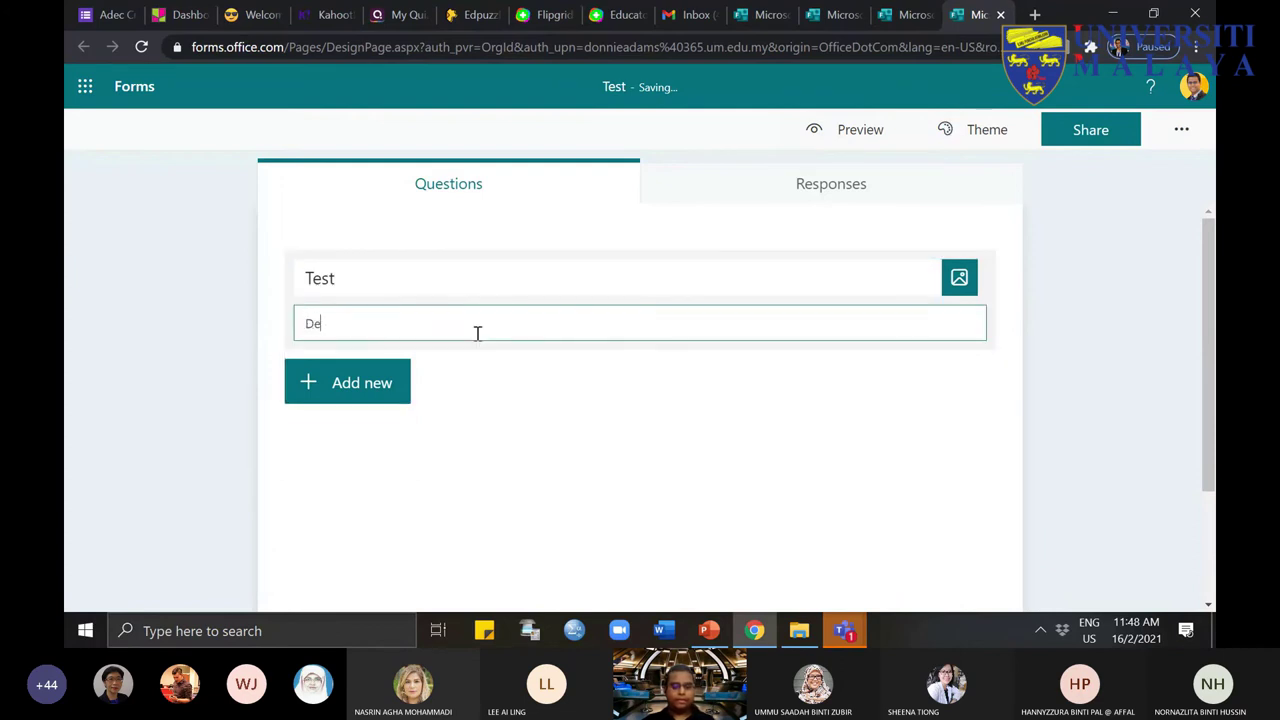
text(scription of Test)
click(331, 272)
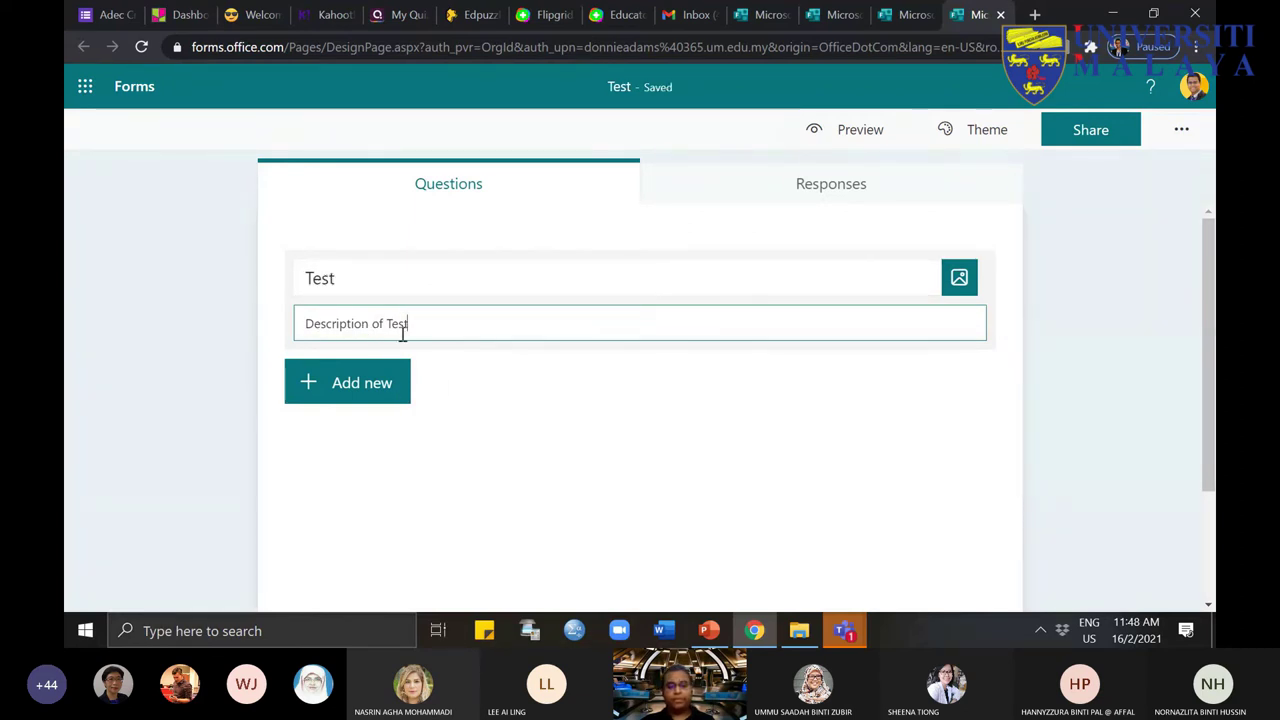
Step: Add a section to the Test quiz and title it "Personal Details"
click(370, 404)
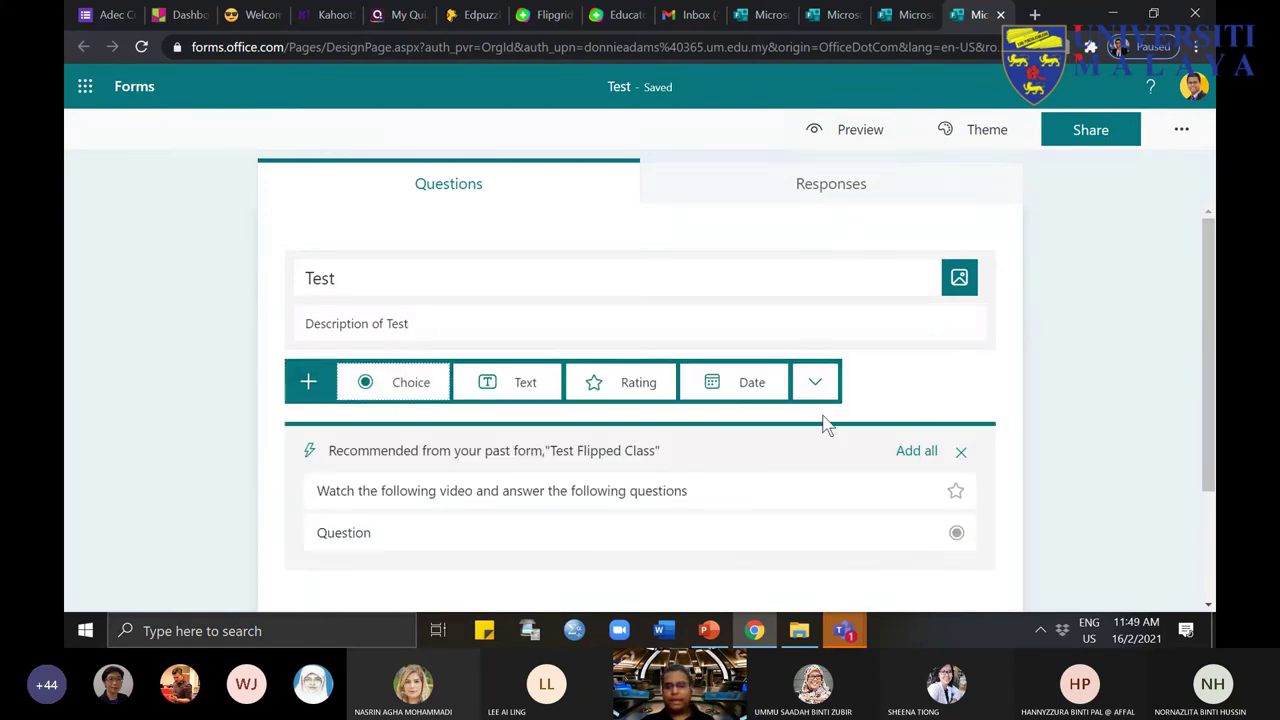
click(817, 386)
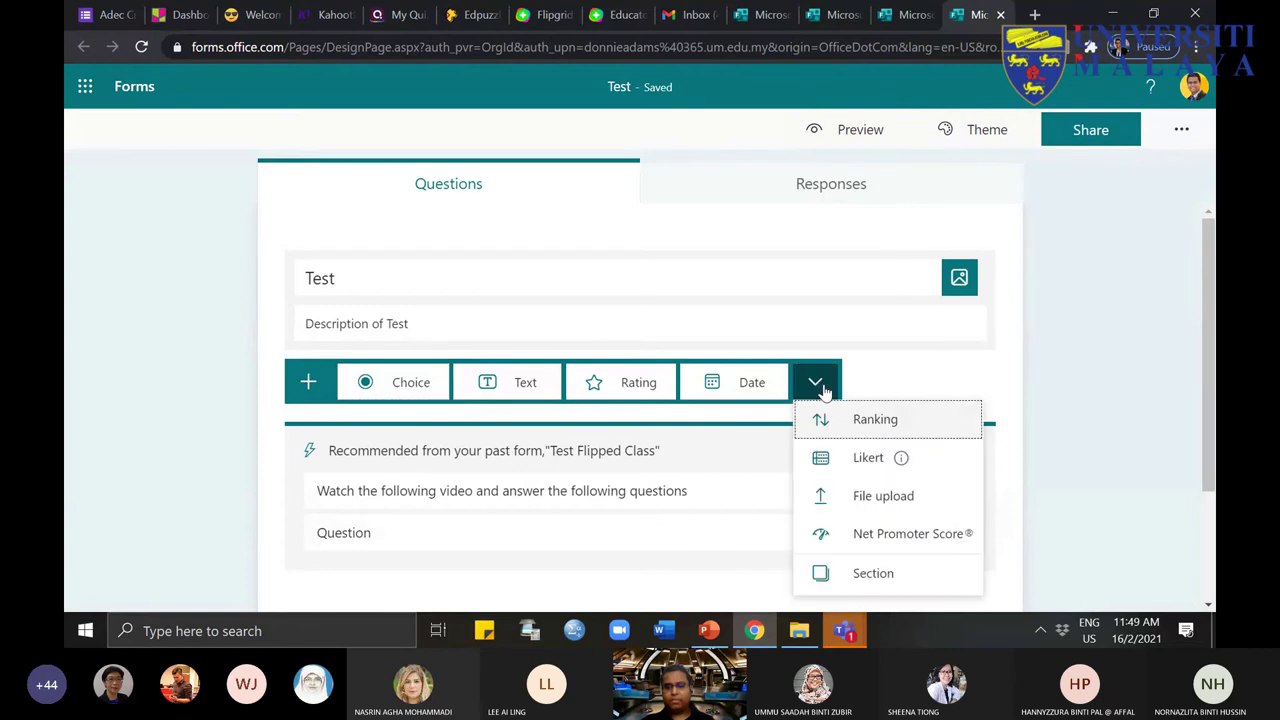
click(906, 578)
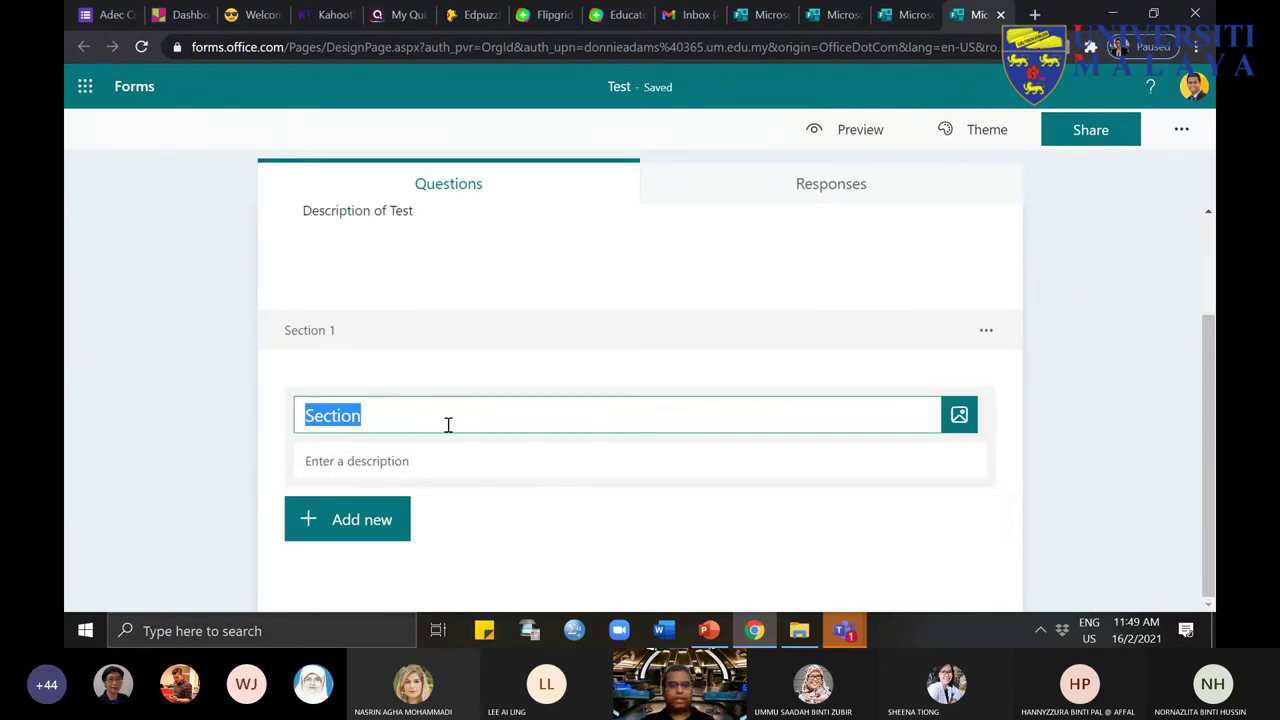
text(personal Details)
drag(315, 416, 296, 425)
text(P)
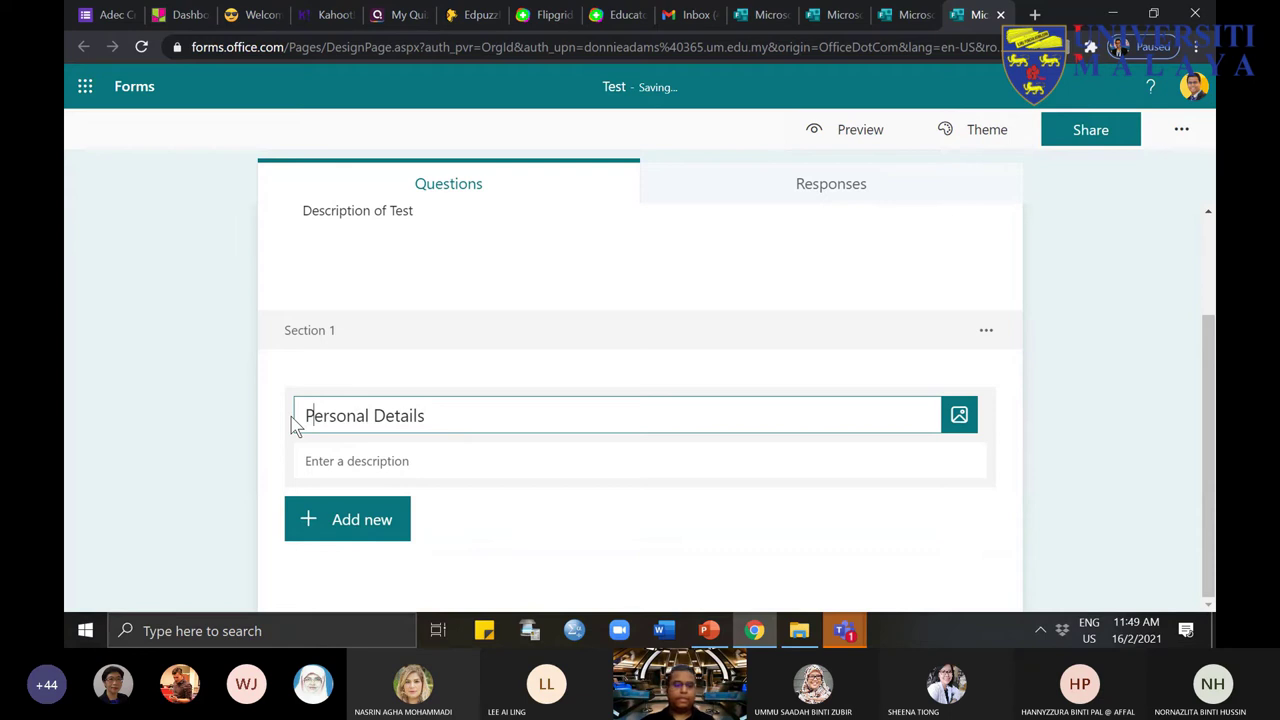
Step: Add a text question "Name" to the Personal Details section and make it required
click(362, 522)
click(474, 520)
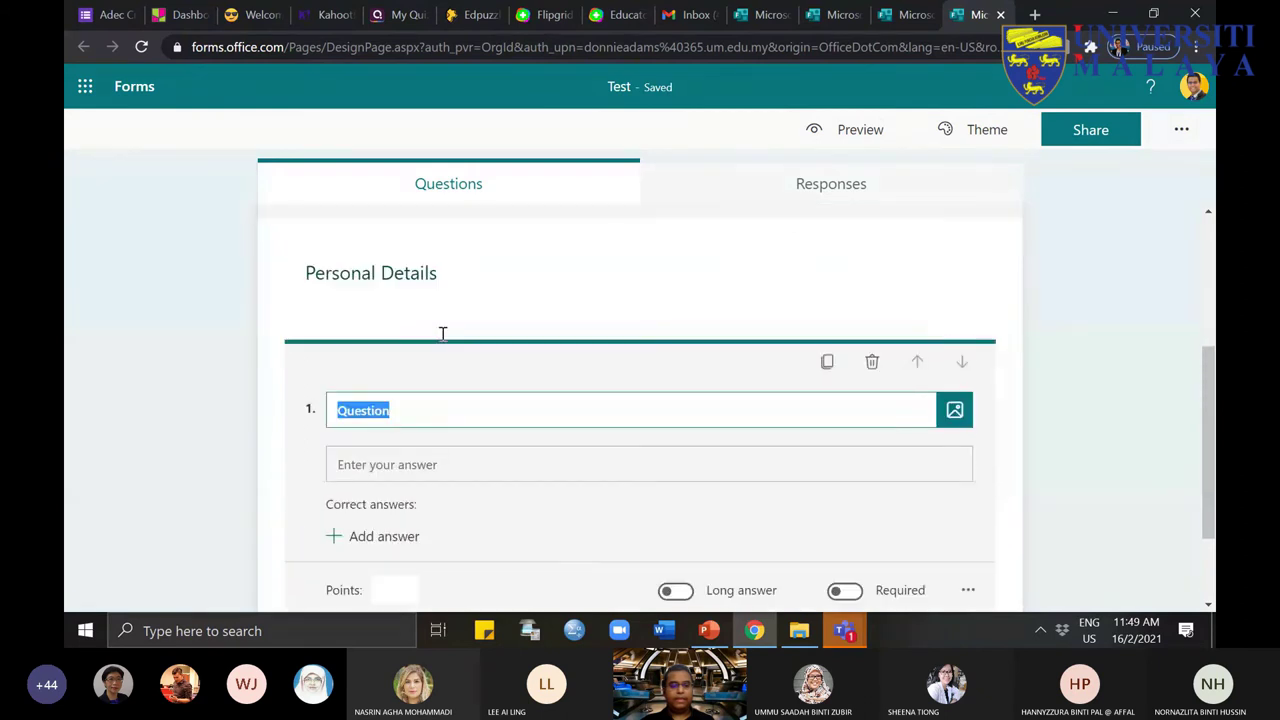
text(Name)
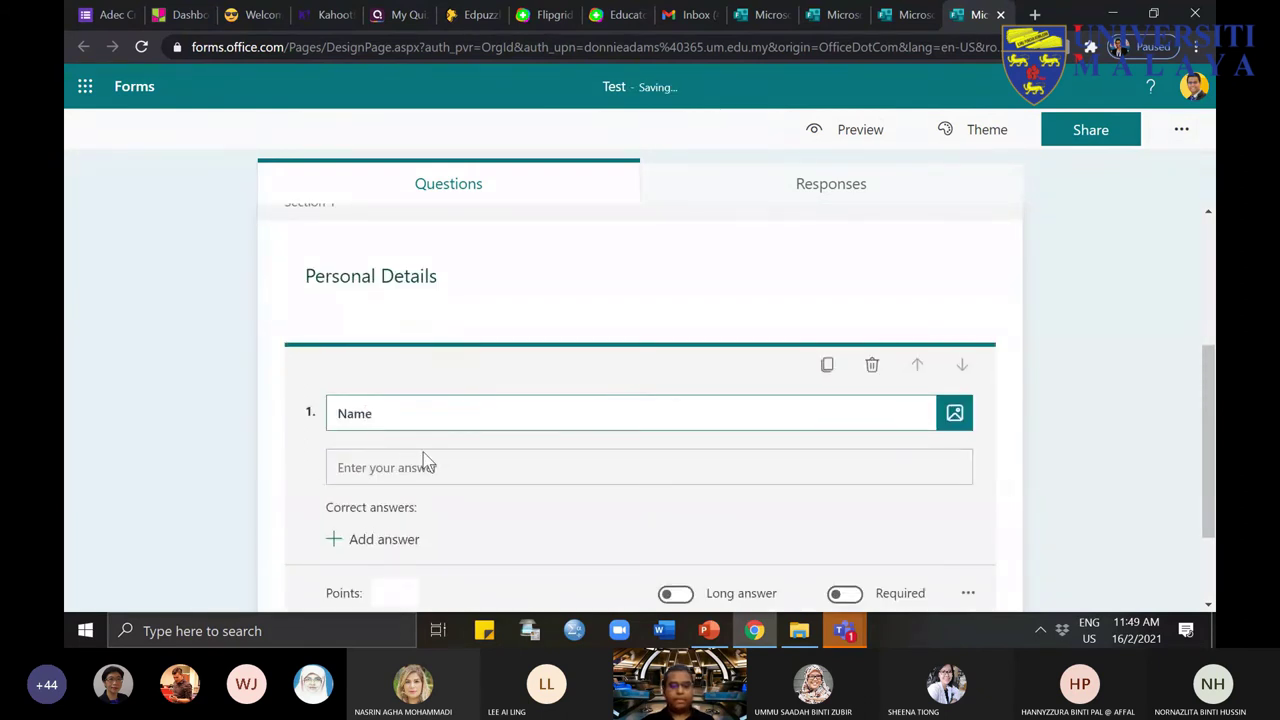
scroll(477, 477, down, 2)
click(845, 467)
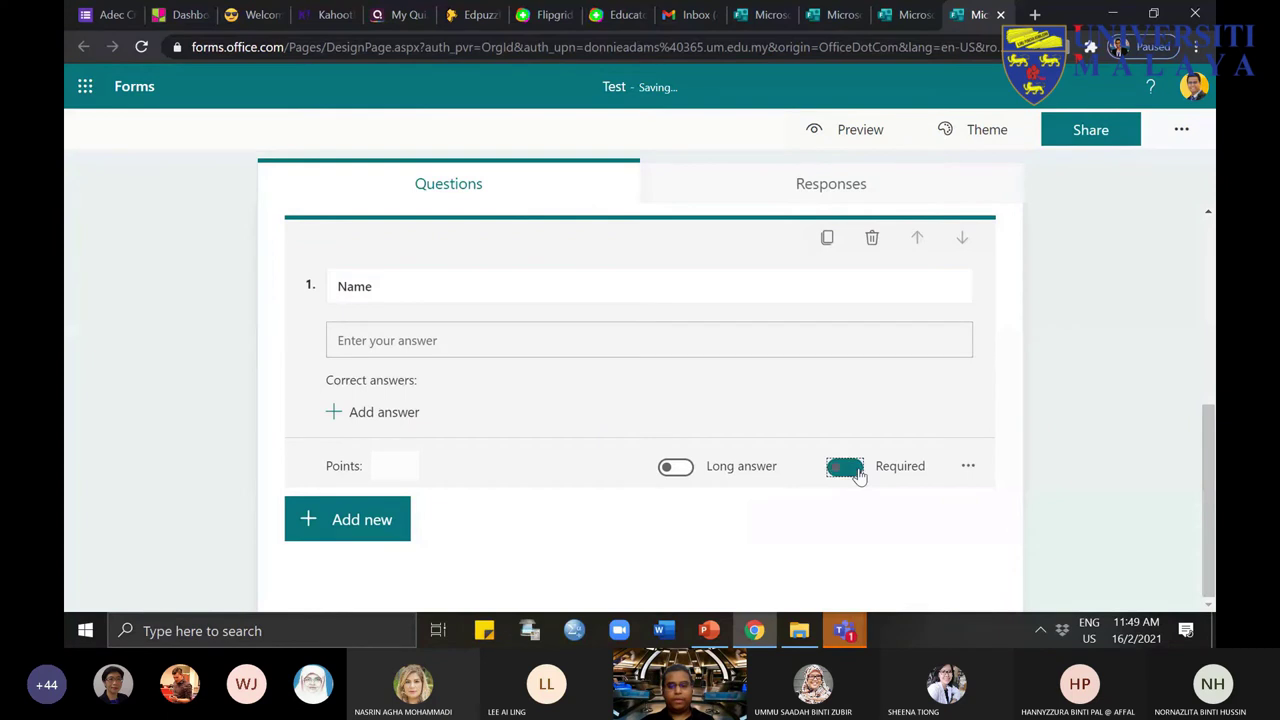
Step: Add a second required text question, "Matric No.", below the Name question
click(340, 525)
click(510, 521)
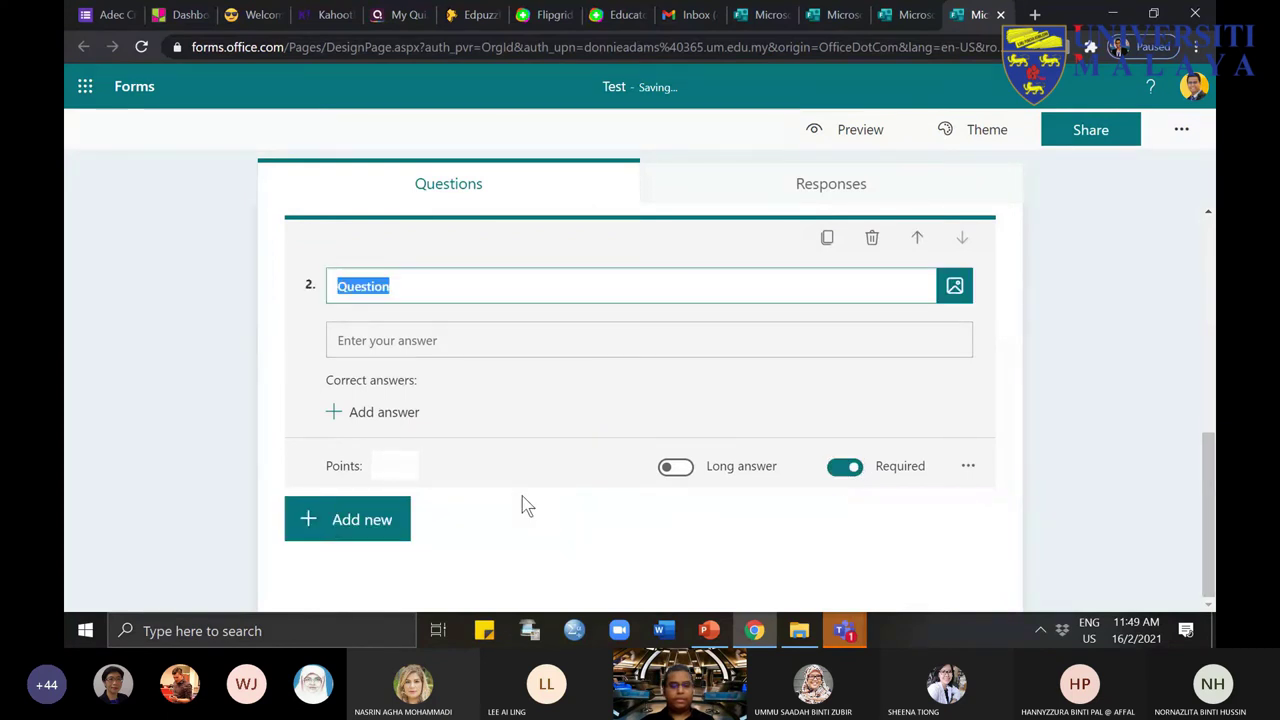
text(Matric No.)
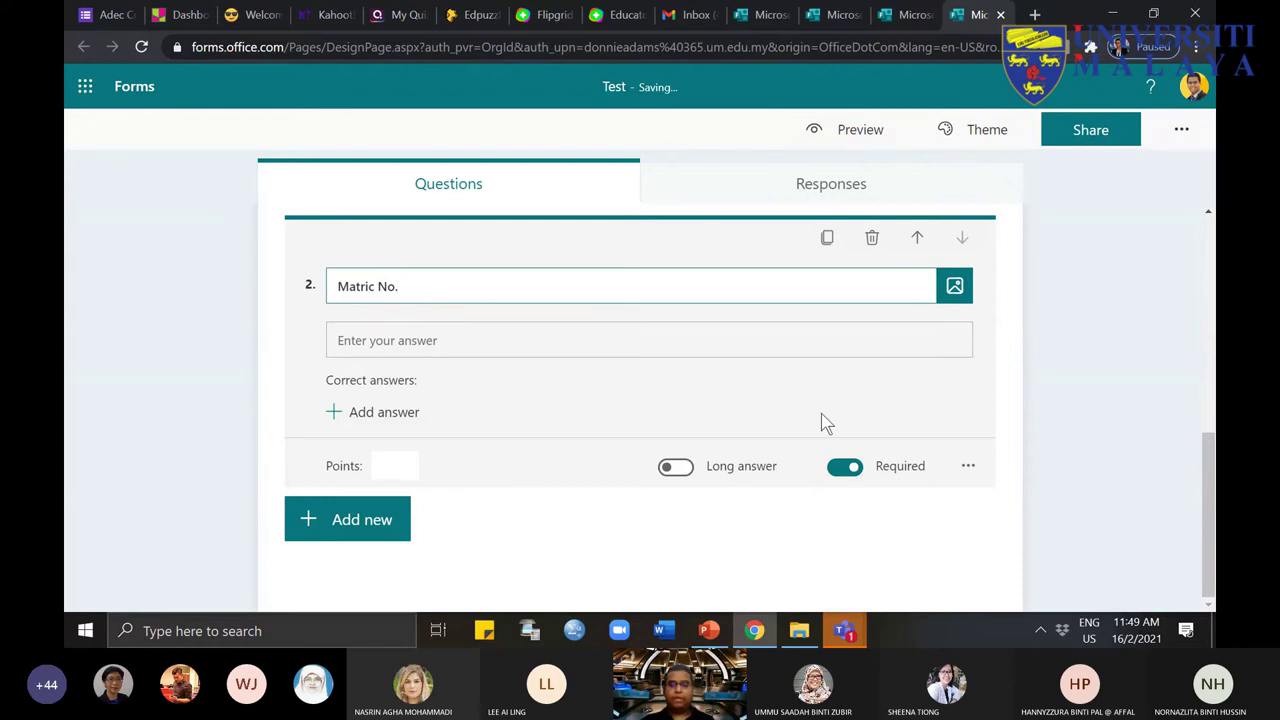
Step: Preview the Test quiz's Personal Details section down to the Submit option and return to editing its questions
click(880, 130)
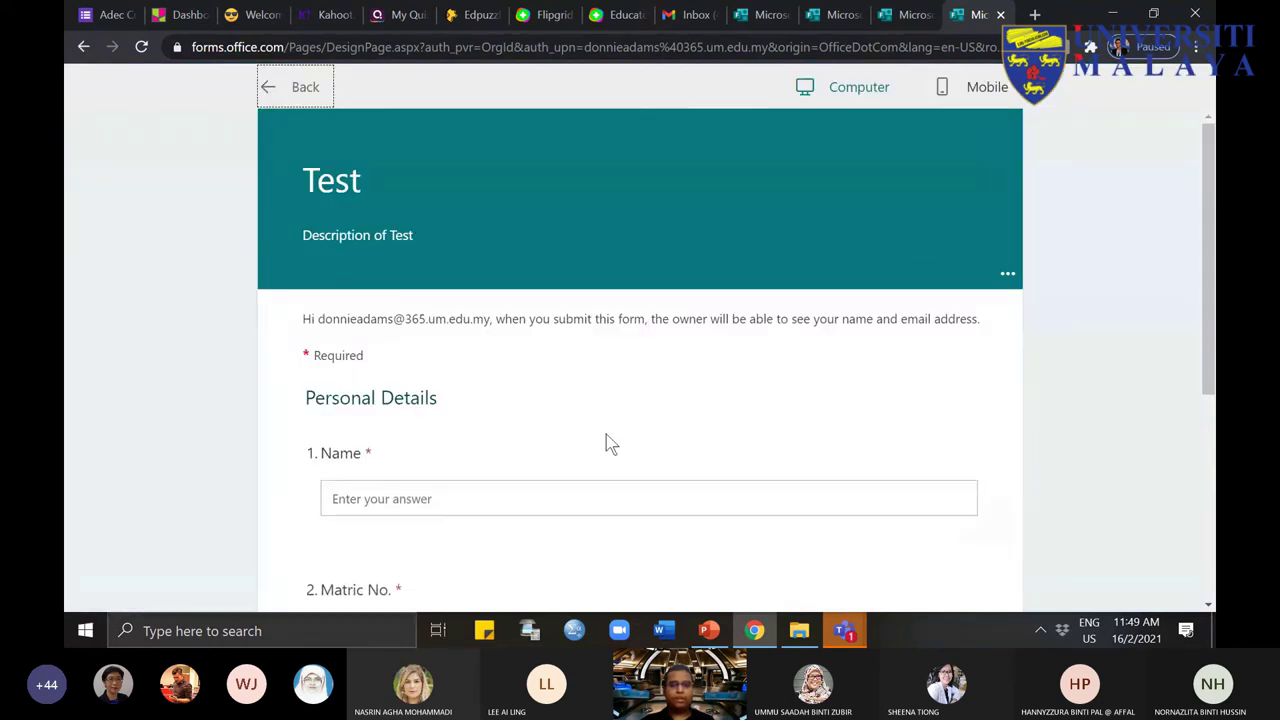
scroll(590, 455, down, 3)
scroll(568, 482, up, 1)
scroll(565, 487, up, 2)
scroll(400, 270, down, 2)
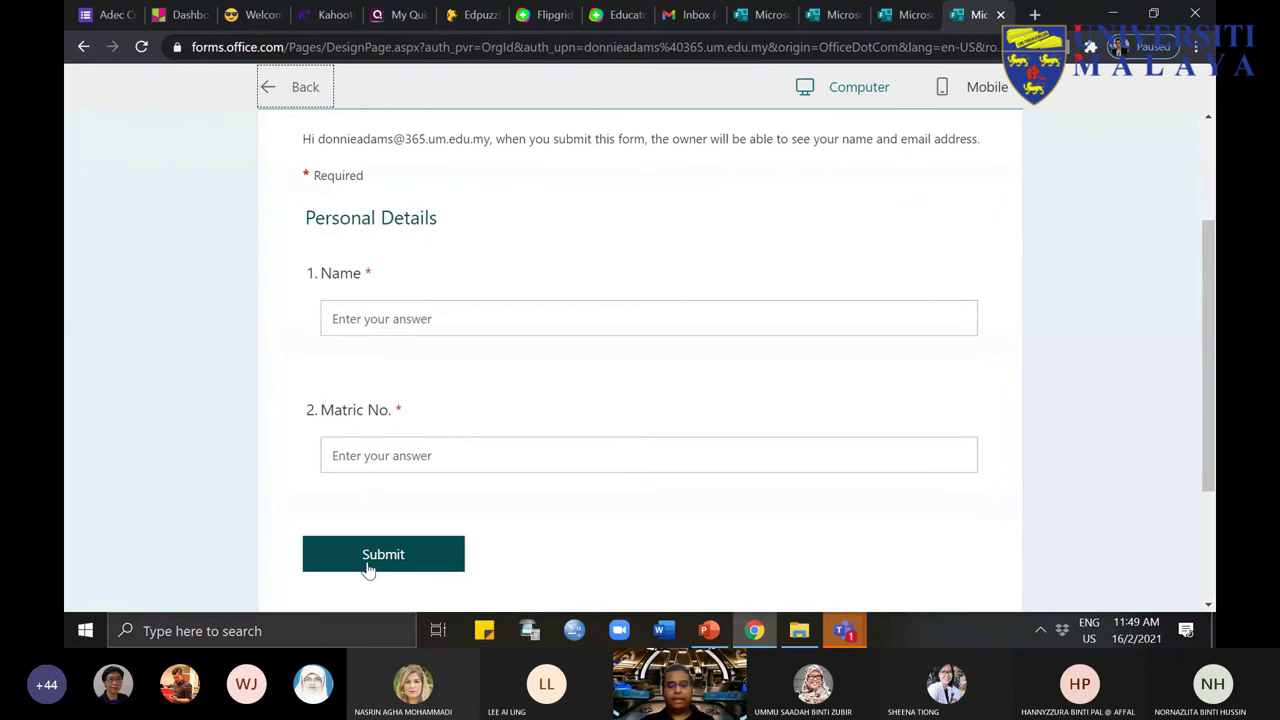
click(903, 16)
key(ctrl+Tab)
click(295, 90)
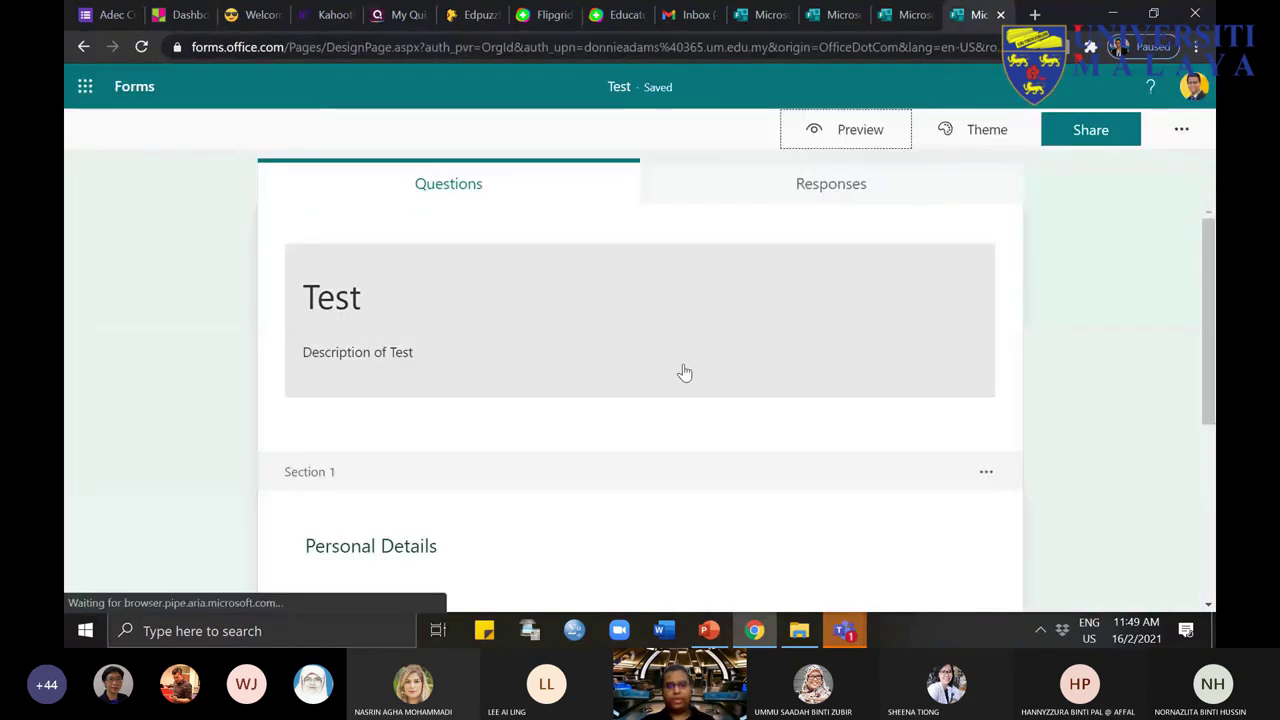
scroll(640, 430, down, 3)
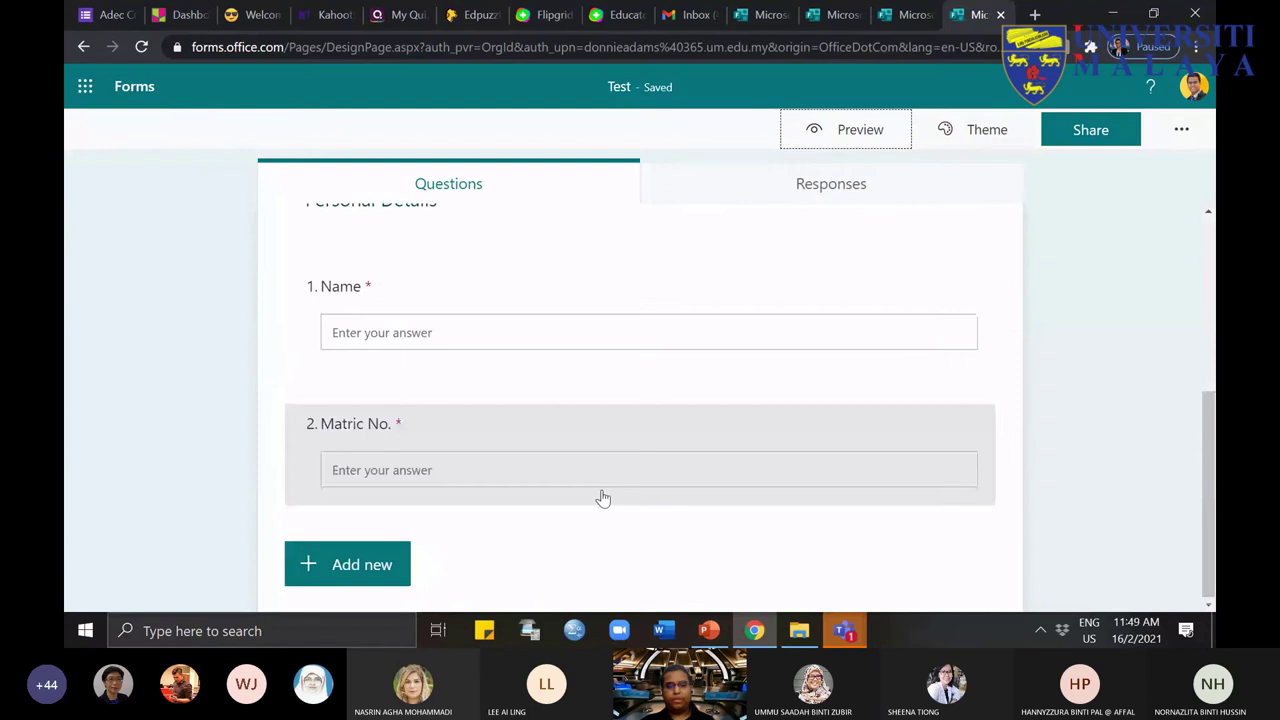
Step: Add a second section to the Test quiz below the Matric No. question
click(380, 570)
click(820, 582)
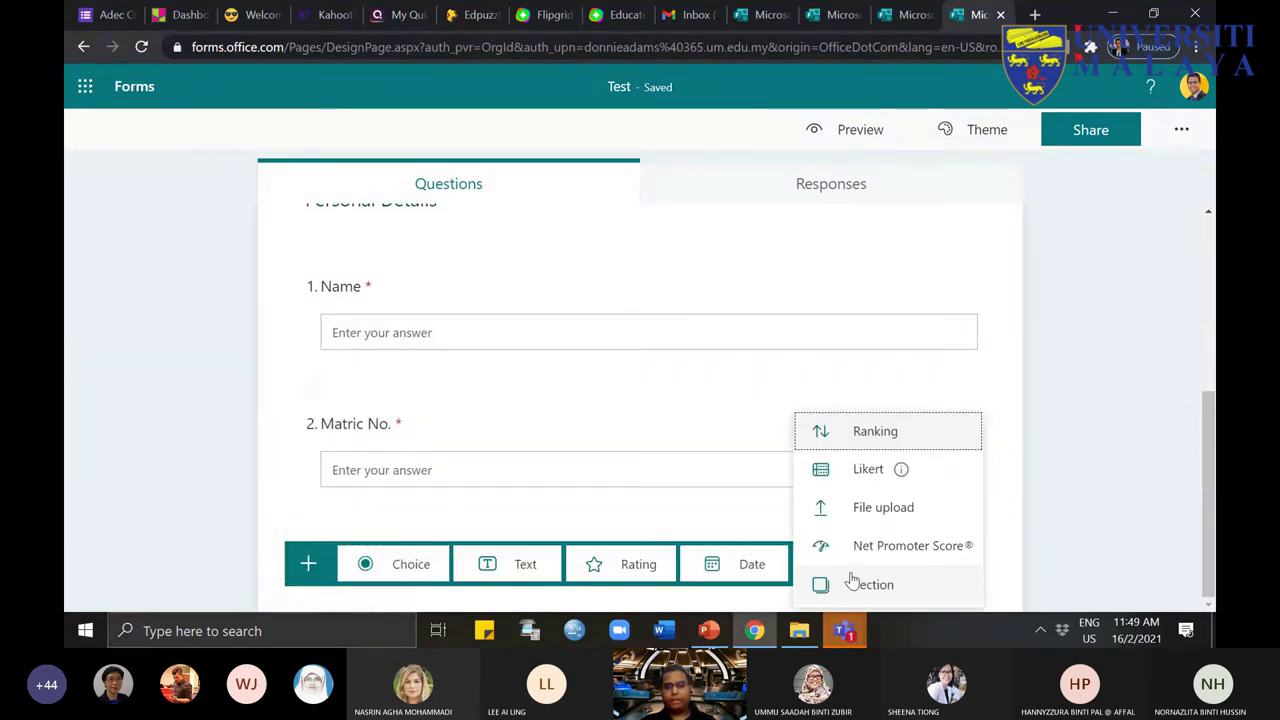
click(848, 582)
drag(297, 327, 446, 420)
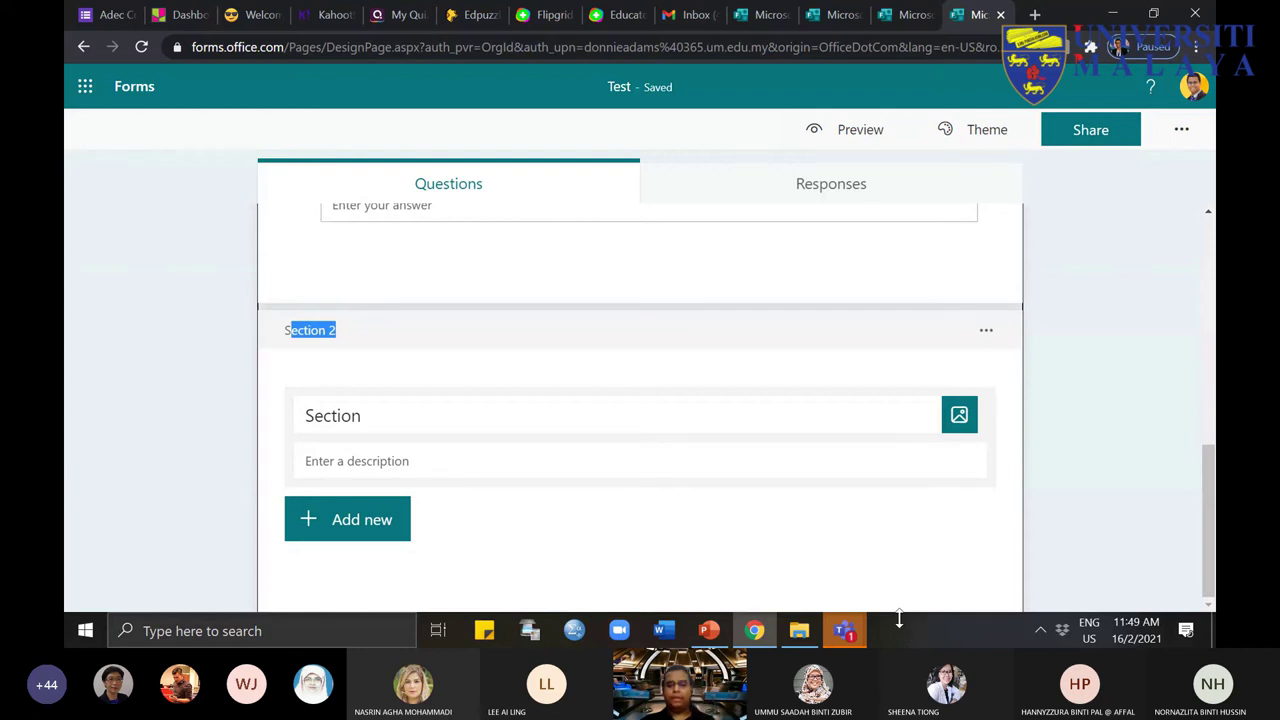
Step: Return to the list of recent forms and open "Class Quiz for French Poems" for editing
click(909, 14)
click(812, 14)
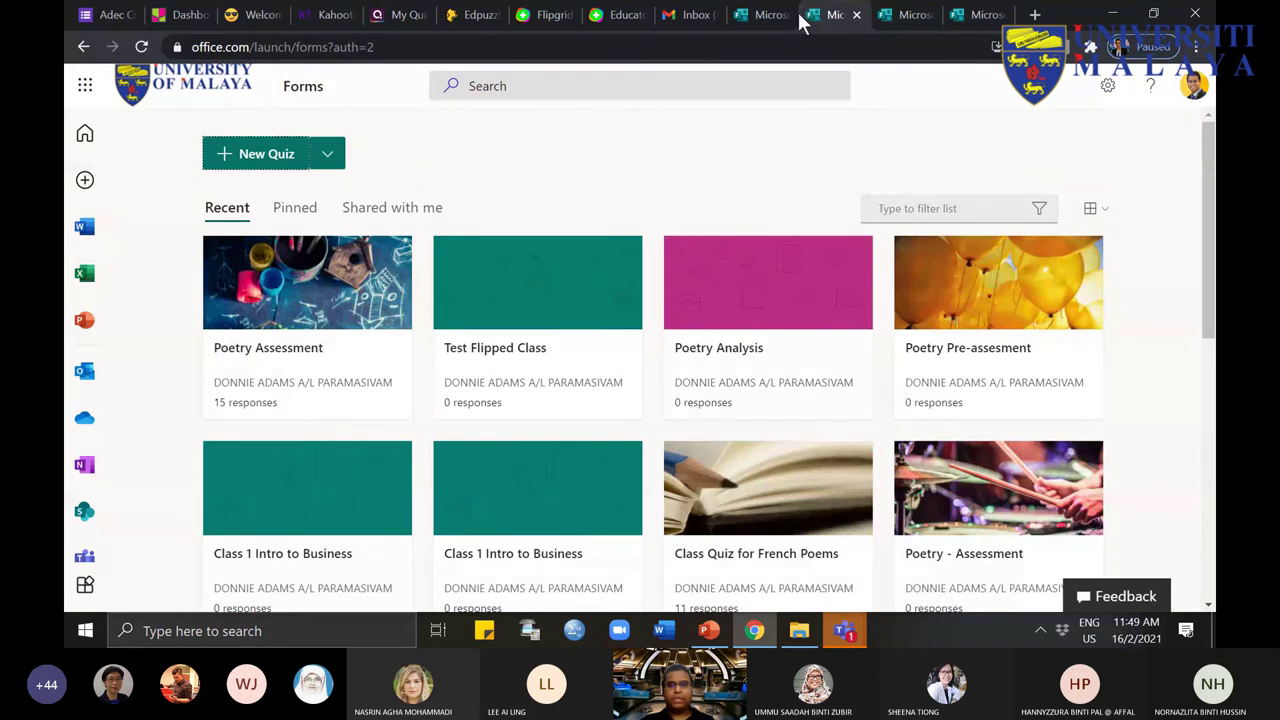
click(760, 14)
click(912, 16)
click(962, 16)
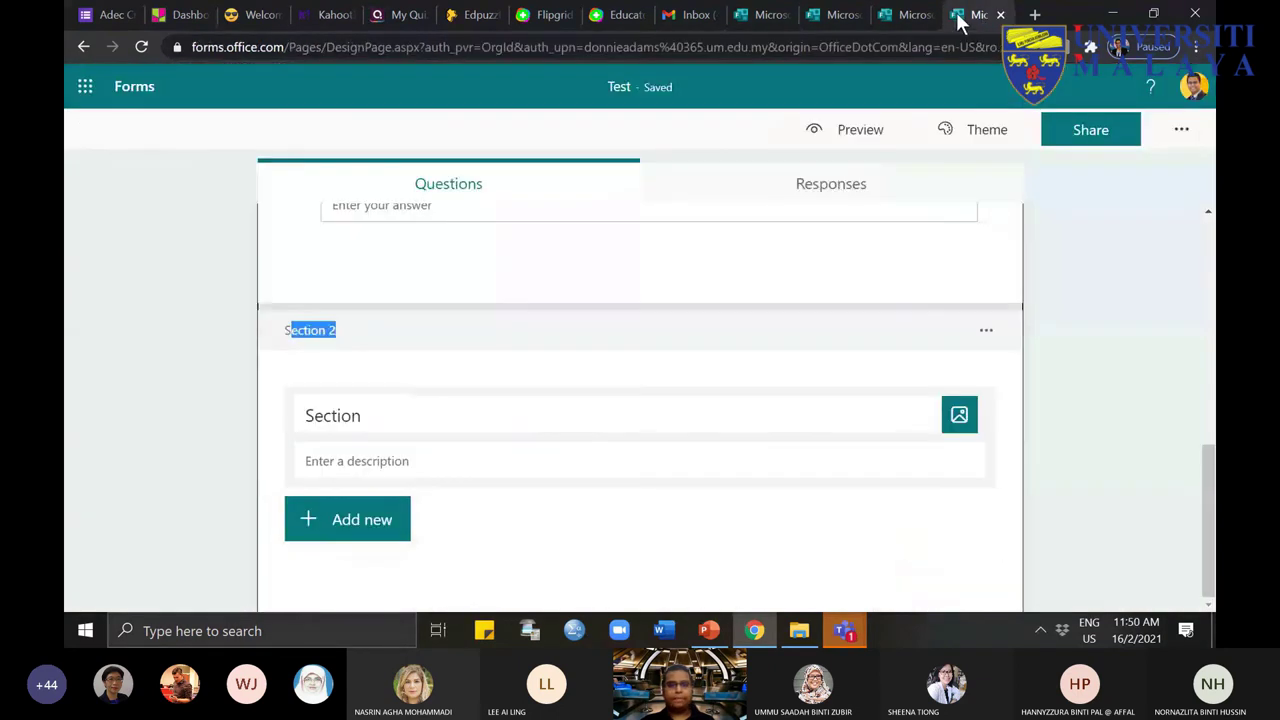
click(910, 18)
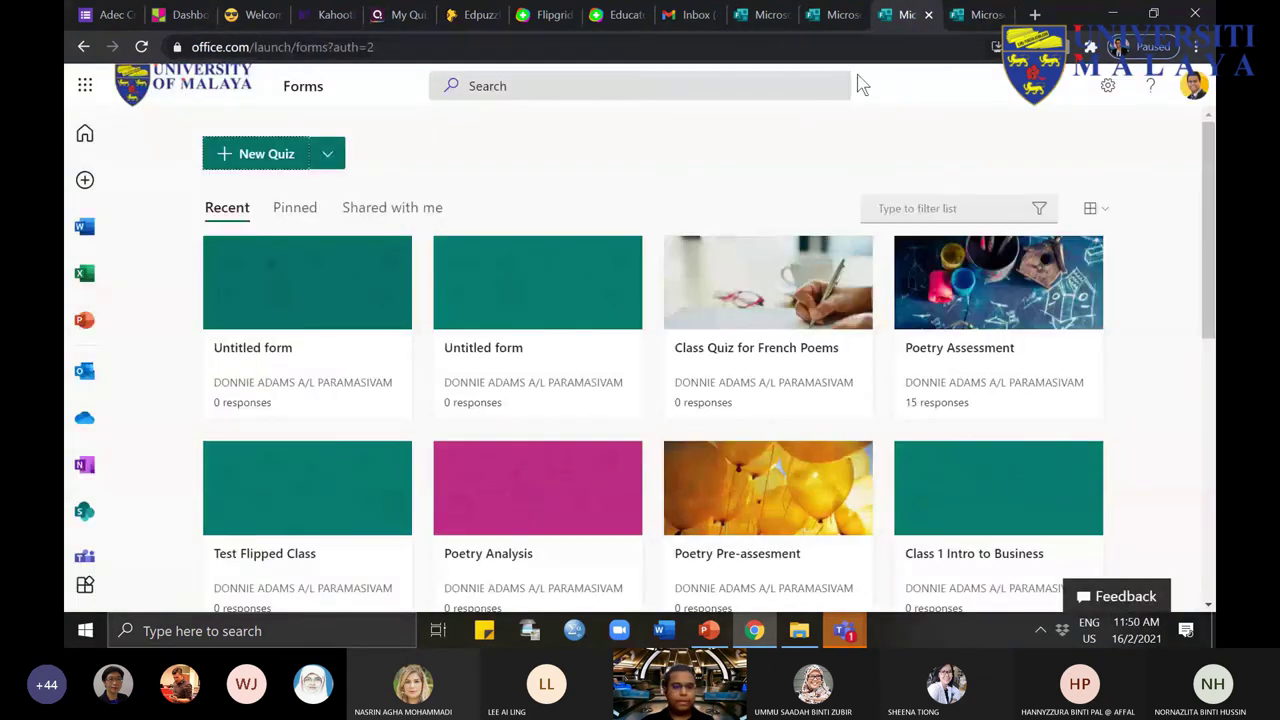
scroll(885, 310, down, 1)
click(794, 320)
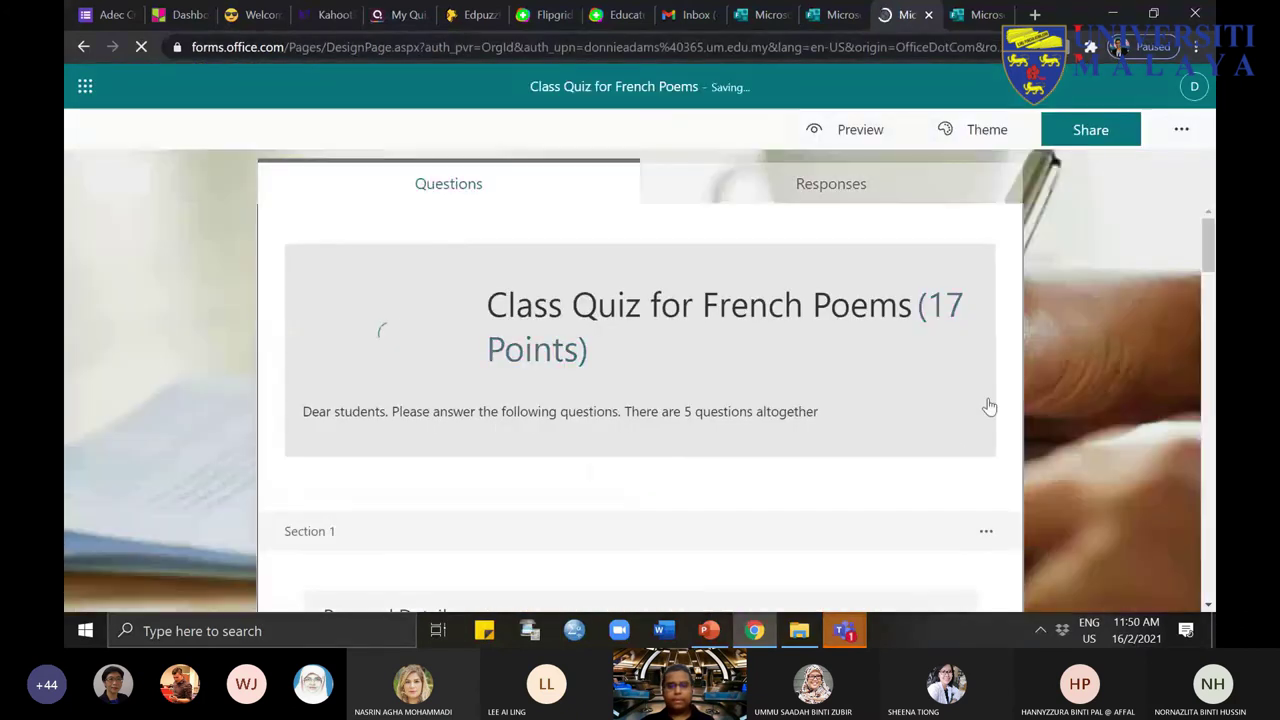
Step: Add a Likert question at the end of the French Poems quiz, below question 7
scroll(1083, 357, down, 15)
scroll(1100, 341, down, 5)
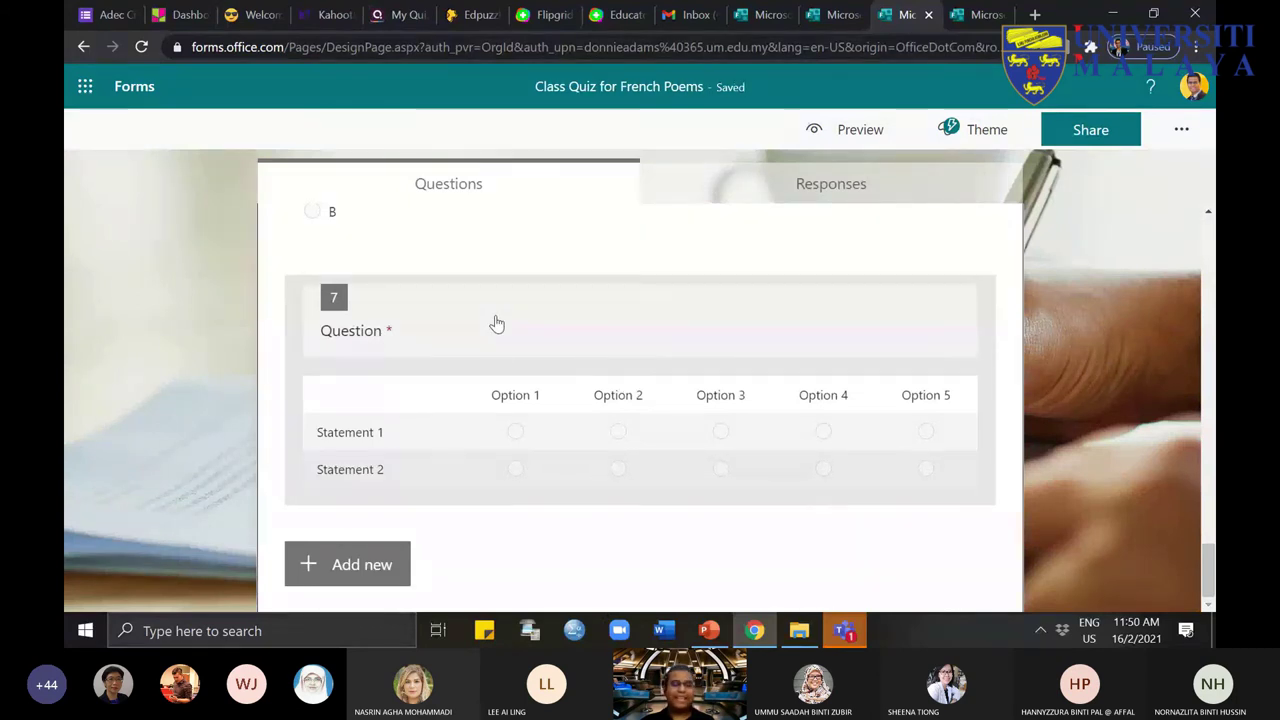
click(381, 580)
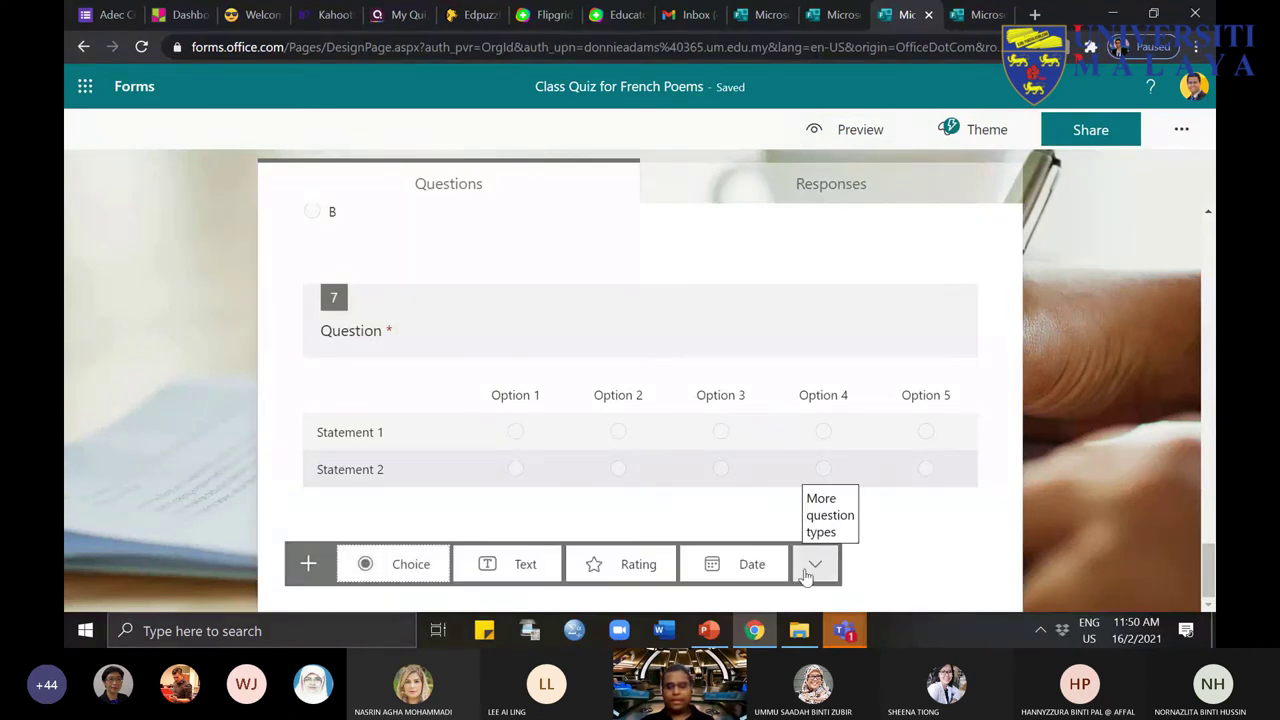
click(810, 570)
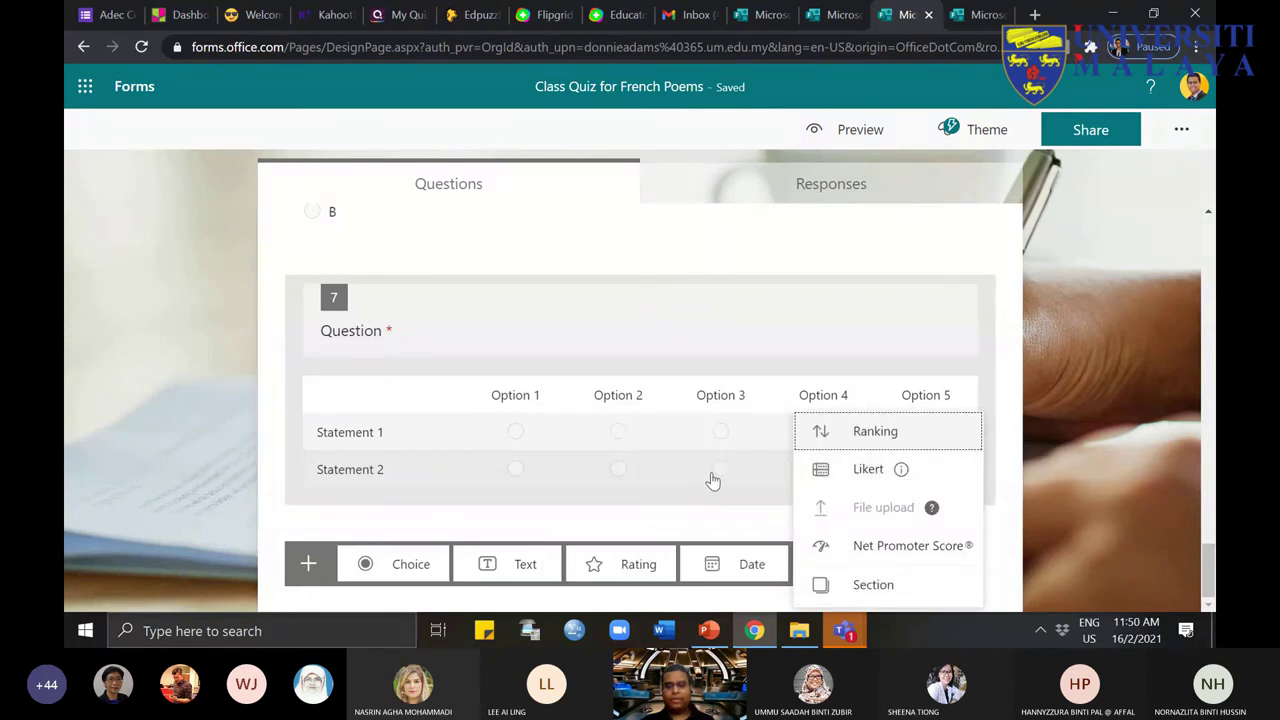
click(860, 470)
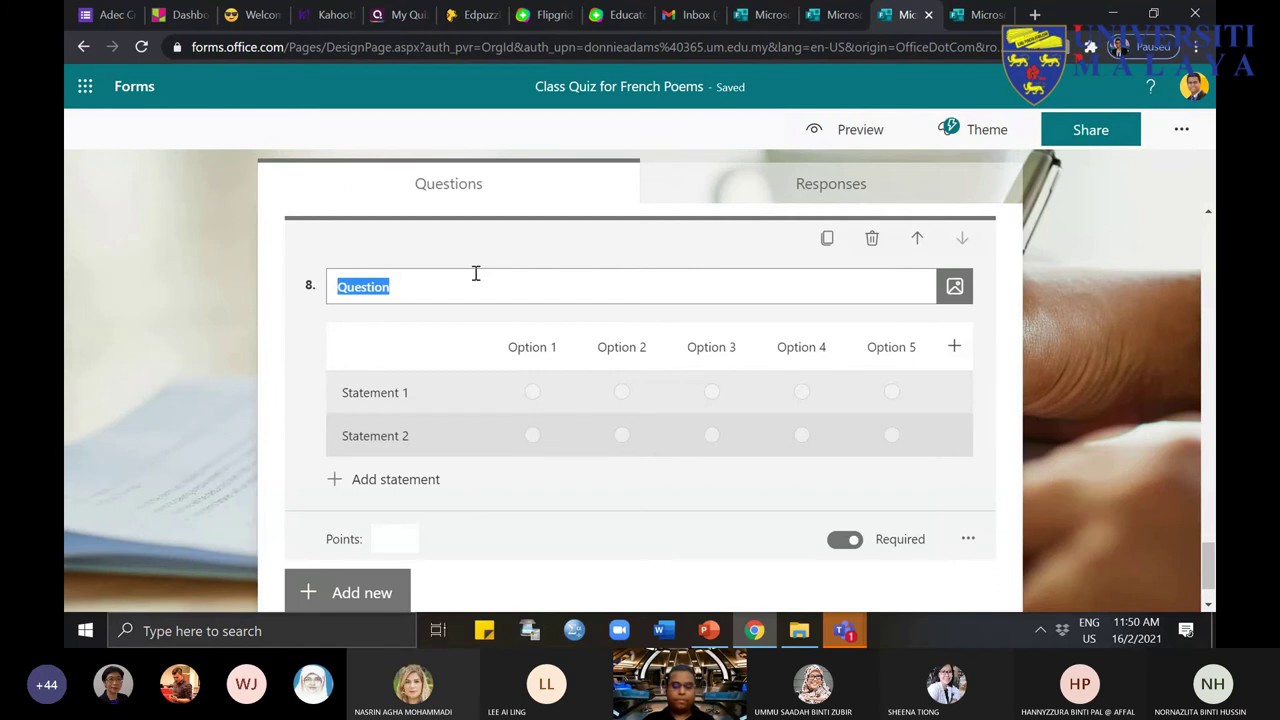
Step: Set the new Likert question's text to "You are an expert in the following applications"
text(Yo)
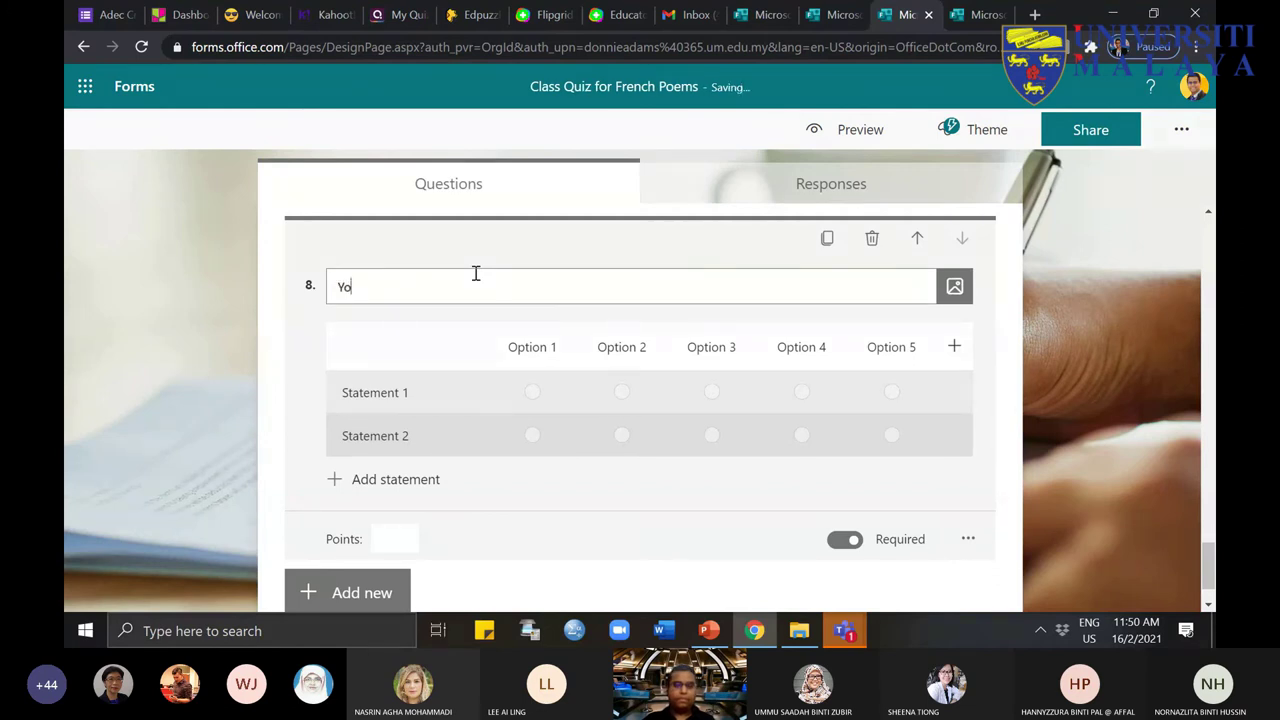
text(u are)
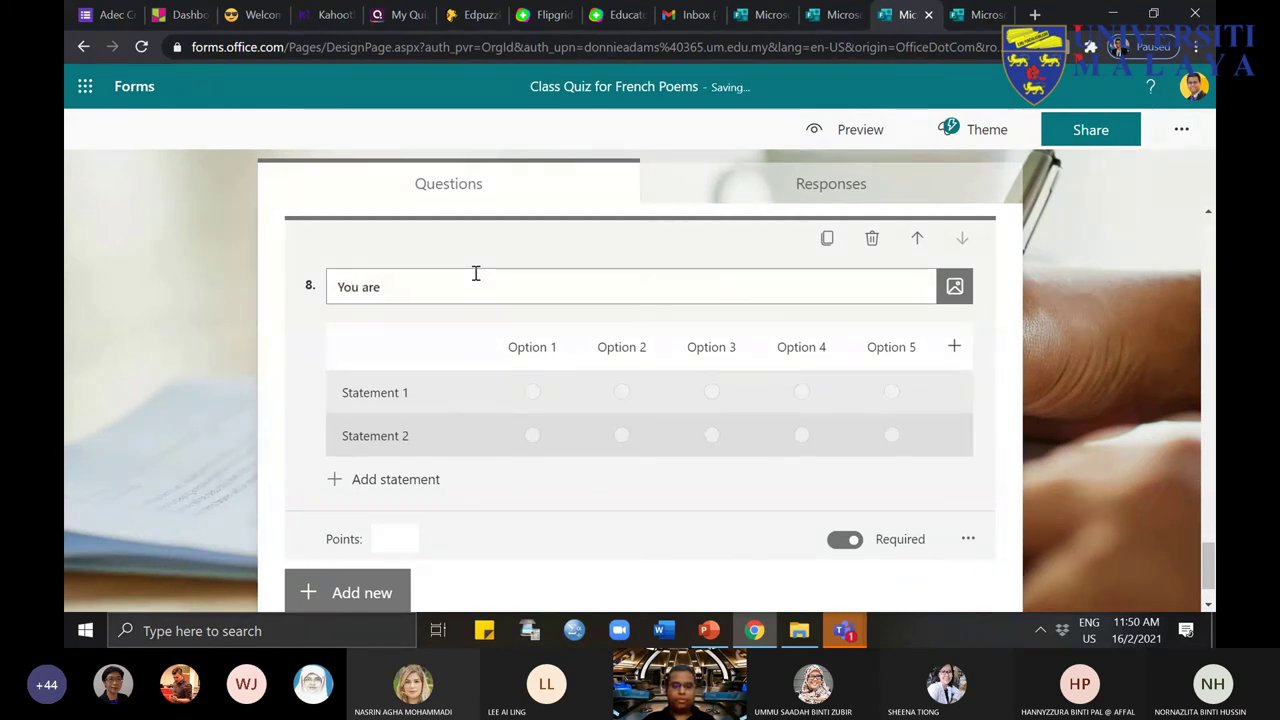
text( n expert in the)
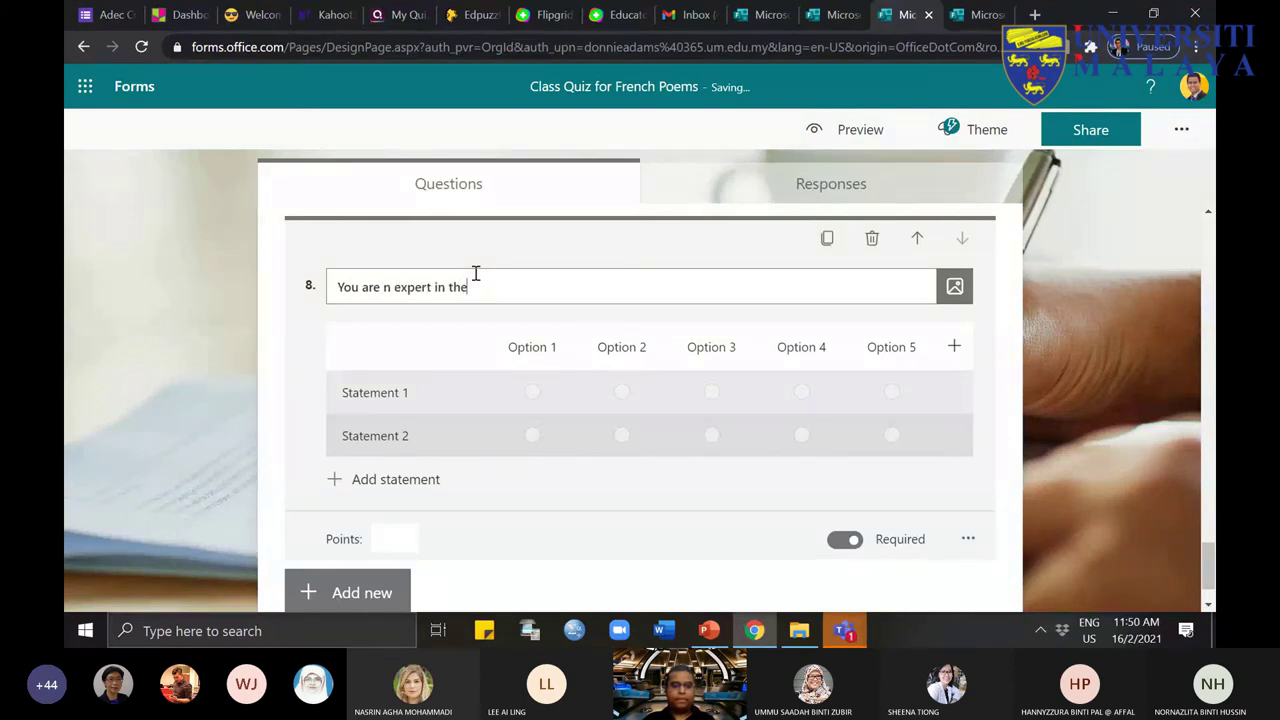
key(BackSpace)
text(an)
text(wing)
key(BackSpace)
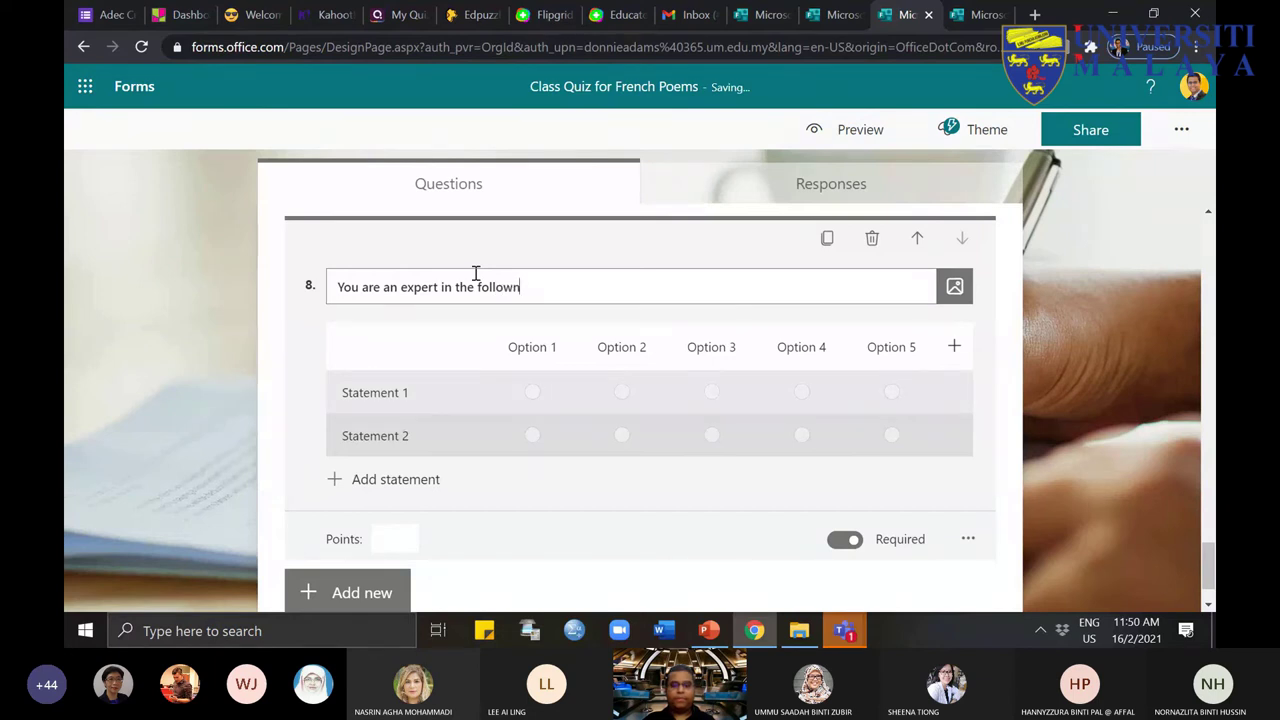
text(ing applications)
Step: Name the Likert statements "Teams" and "Sway", and add a third statement, "Forms"
click(435, 390)
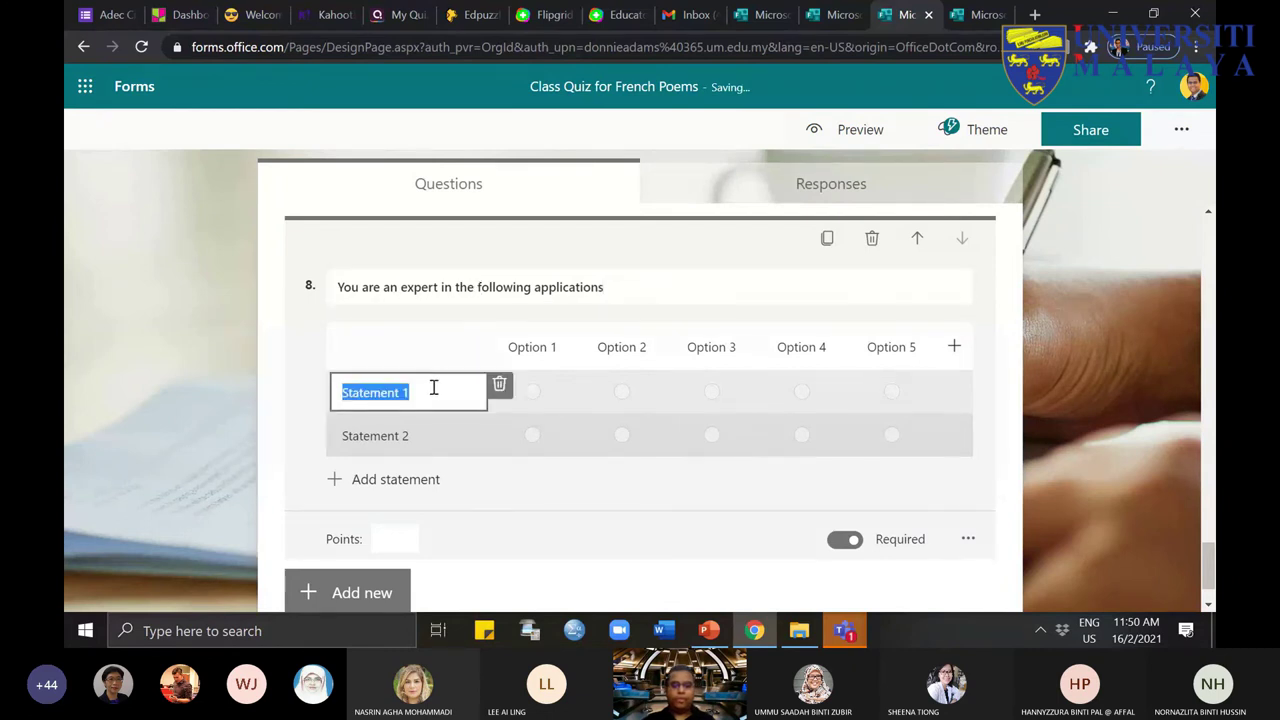
text(Teams)
click(445, 440)
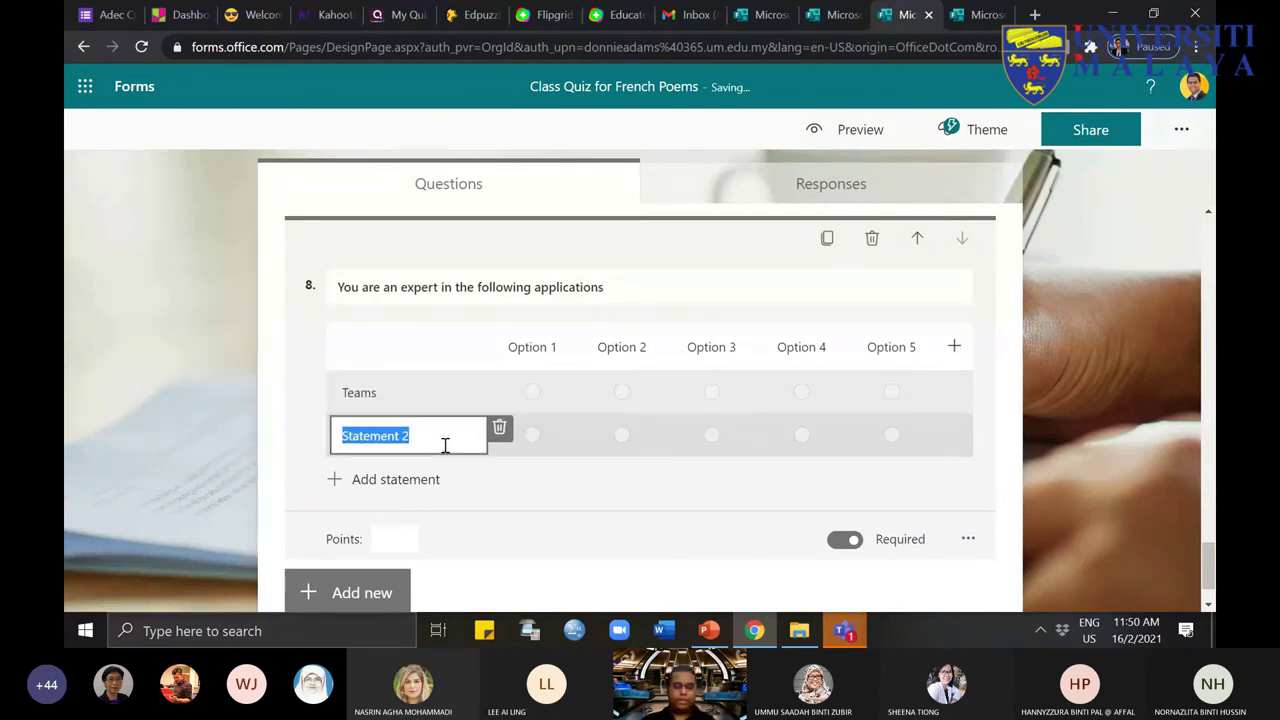
text(Sway)
click(423, 478)
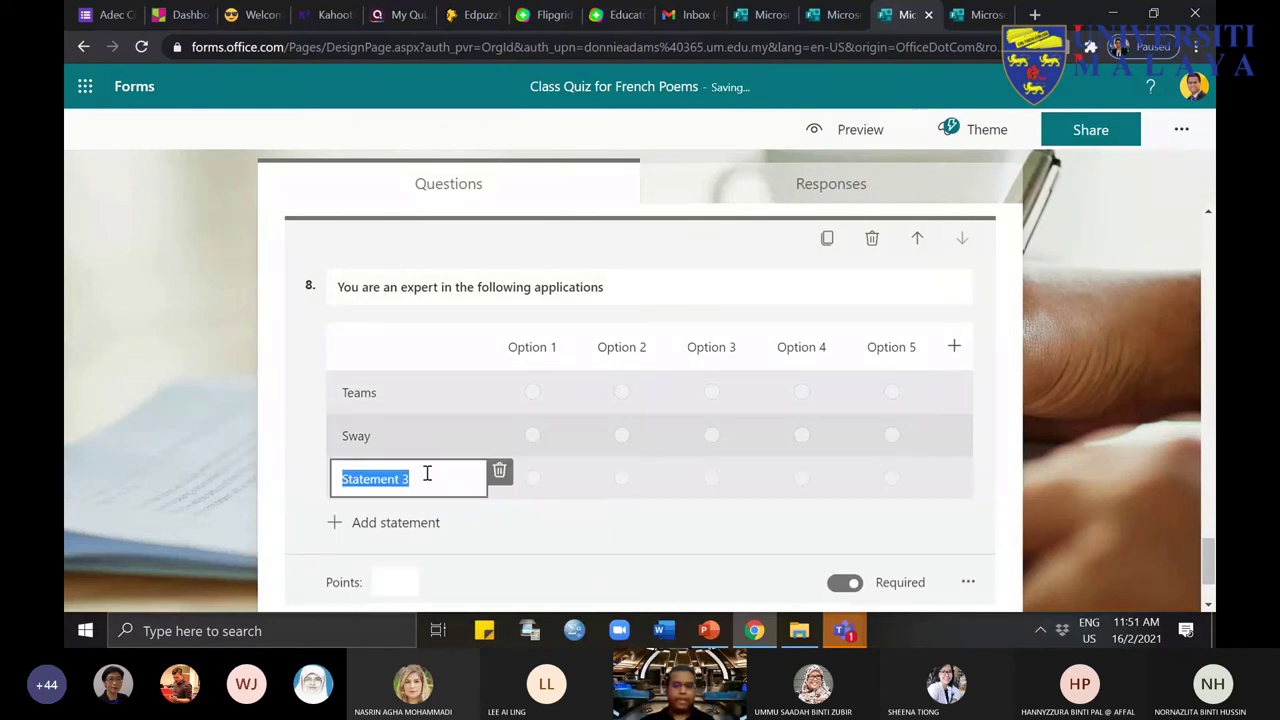
text(Forms)
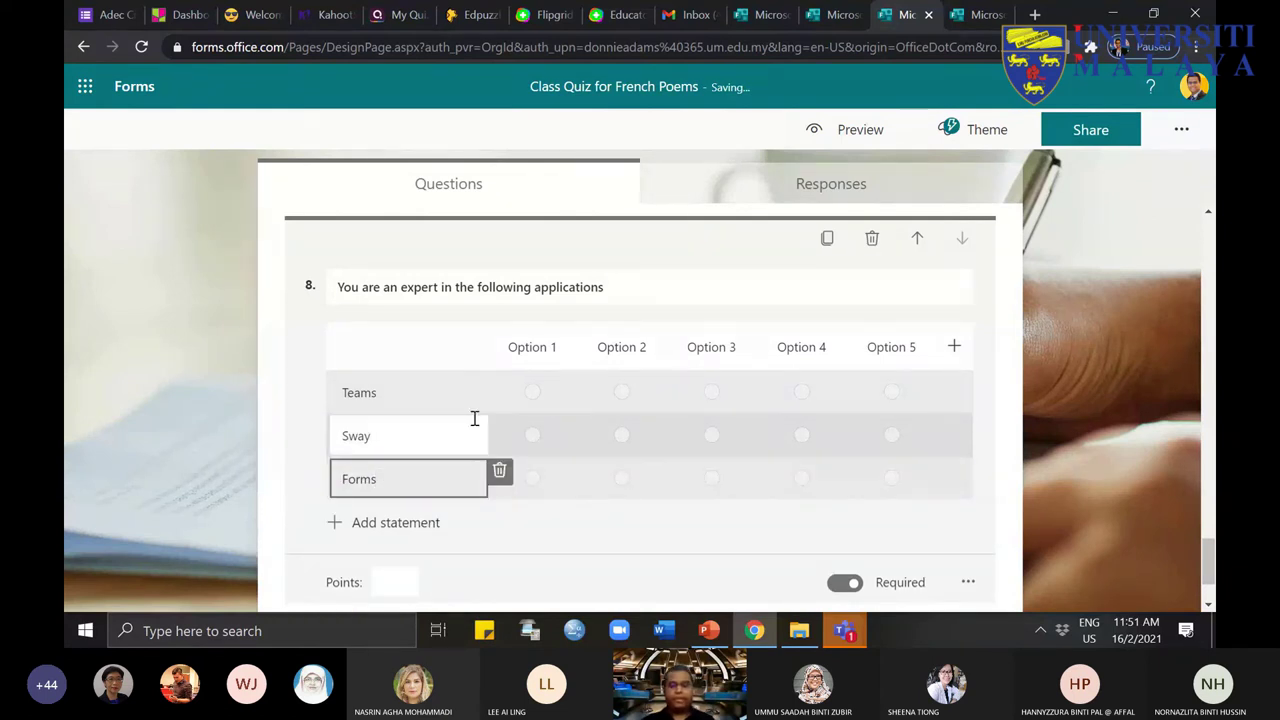
Step: Label the five Likert options Strongly Disagree, Disagree, Neutral, Agree and Strongly agree, using the suggested labels after the first
click(553, 342)
text(T)
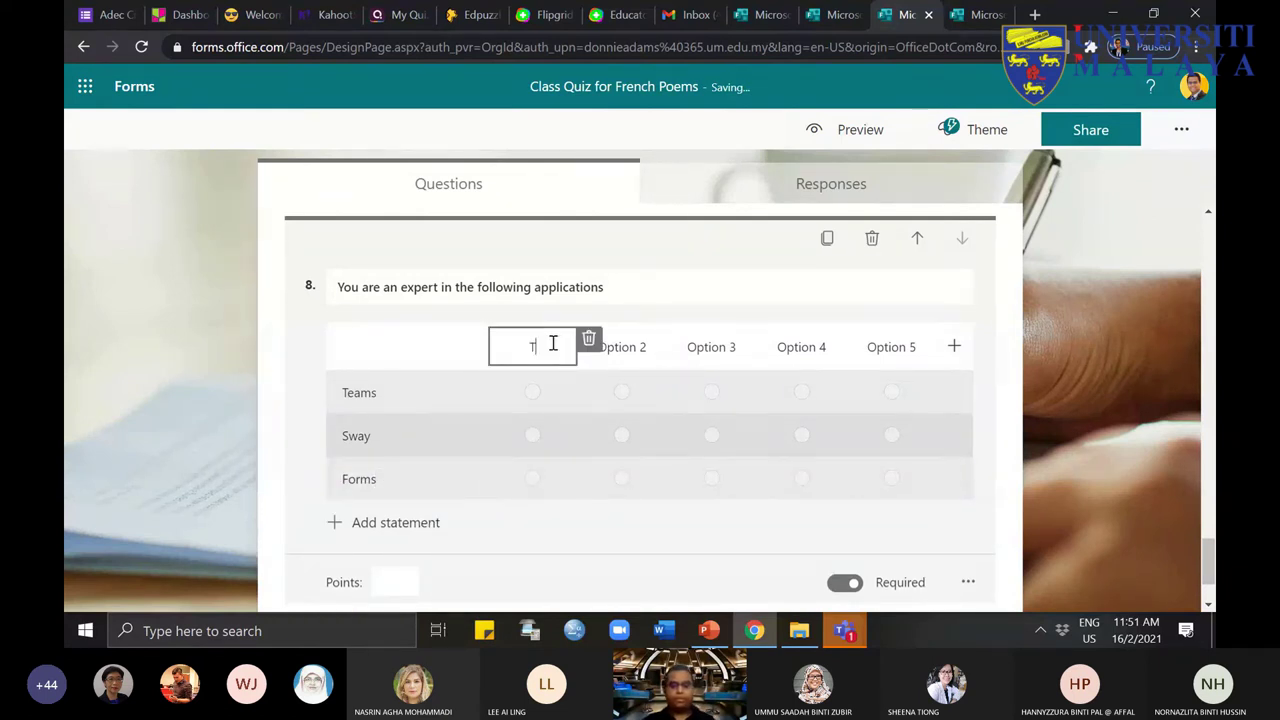
text(trong)
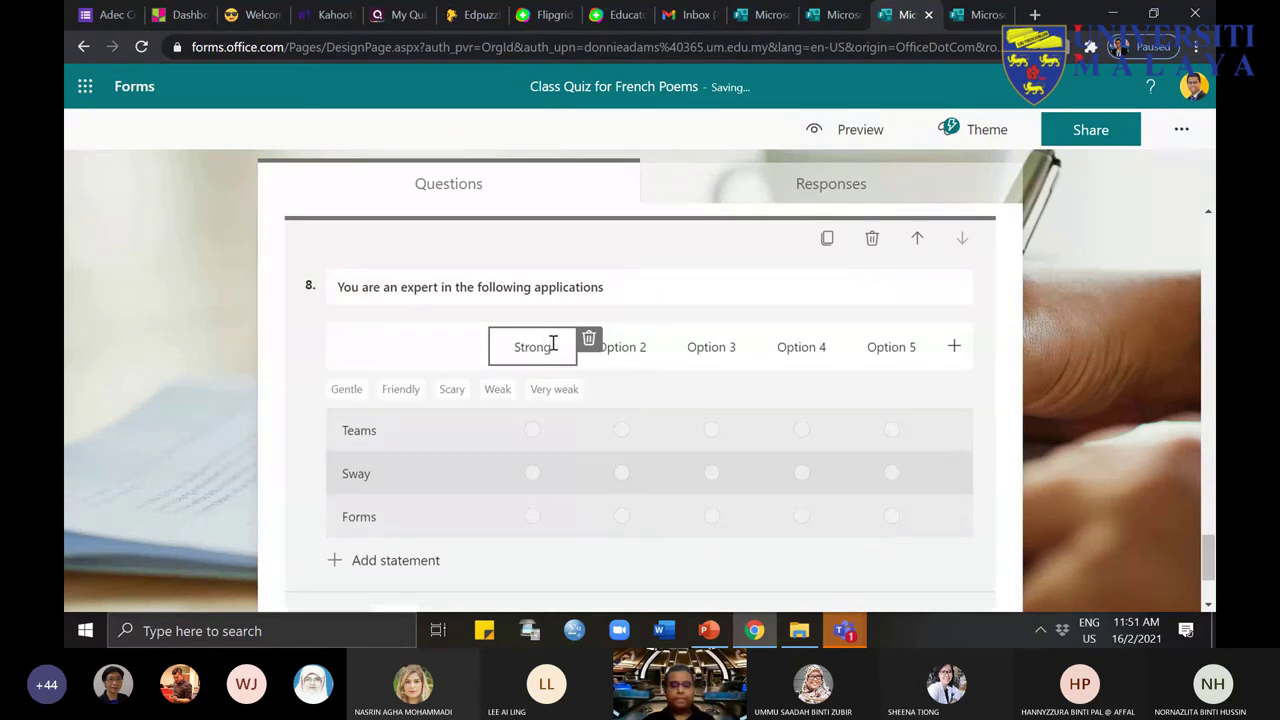
text(ly Disagree)
click(622, 364)
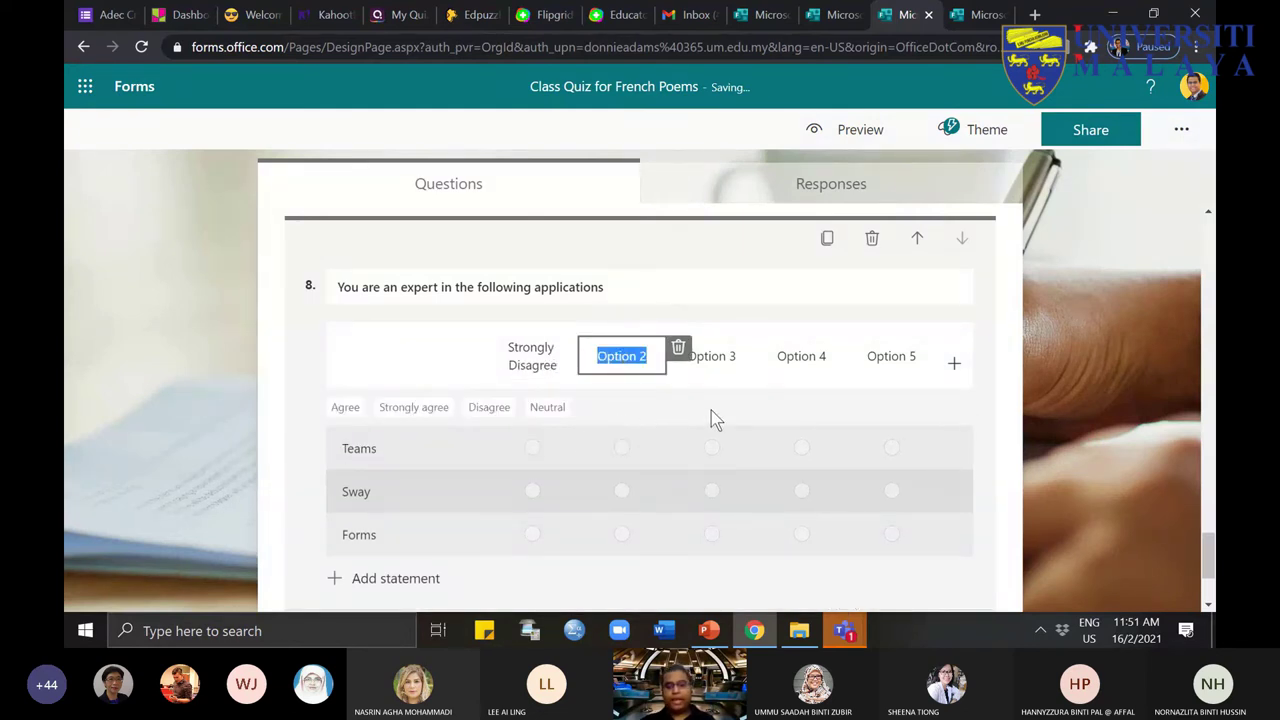
click(490, 410)
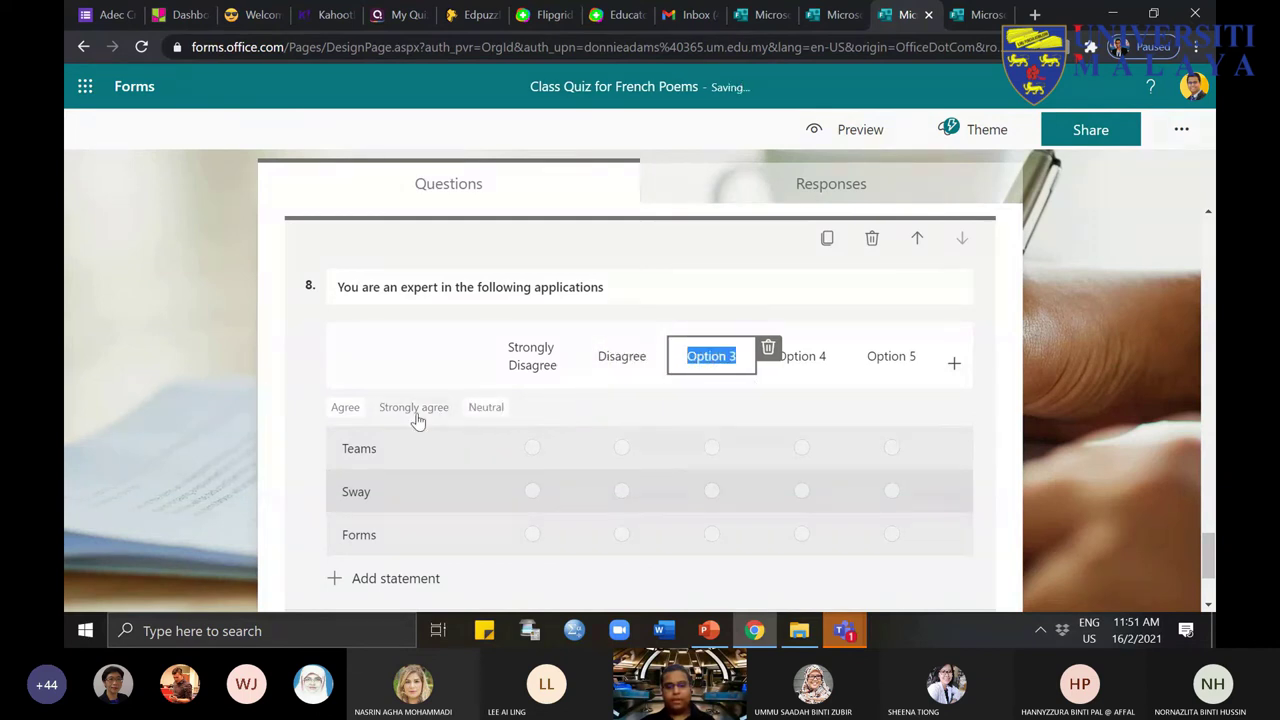
click(484, 410)
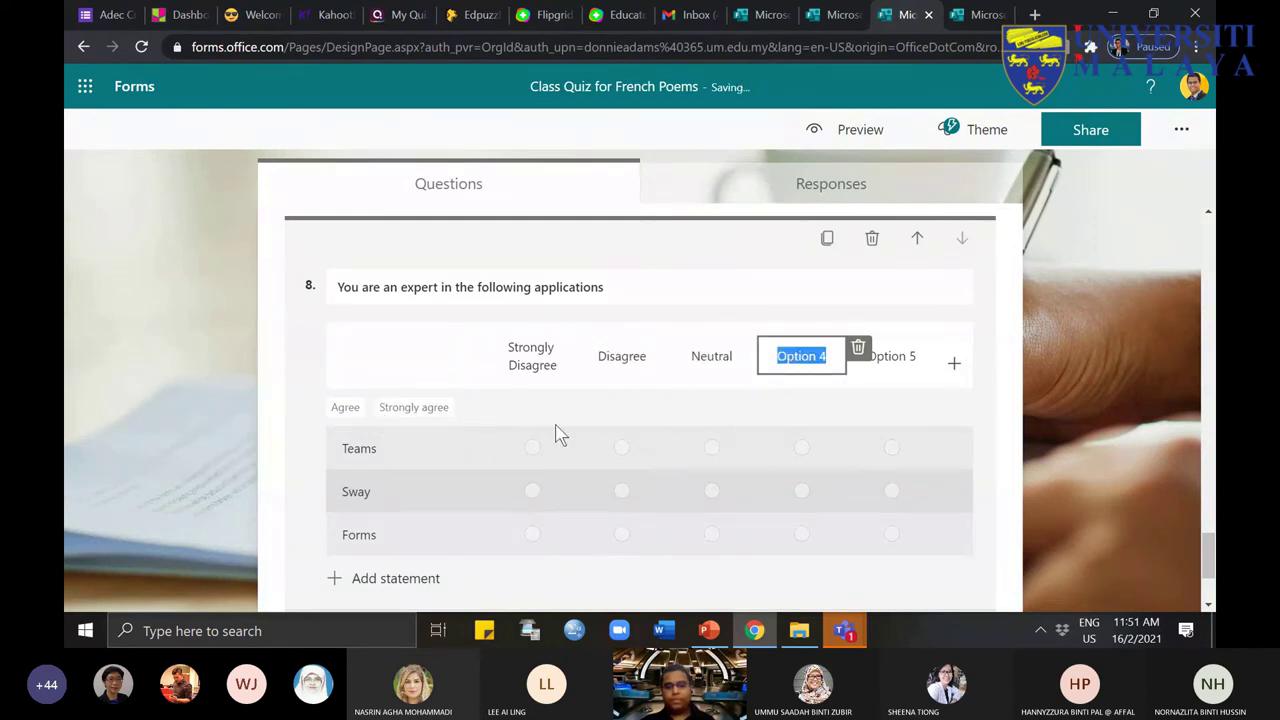
click(347, 408)
click(895, 352)
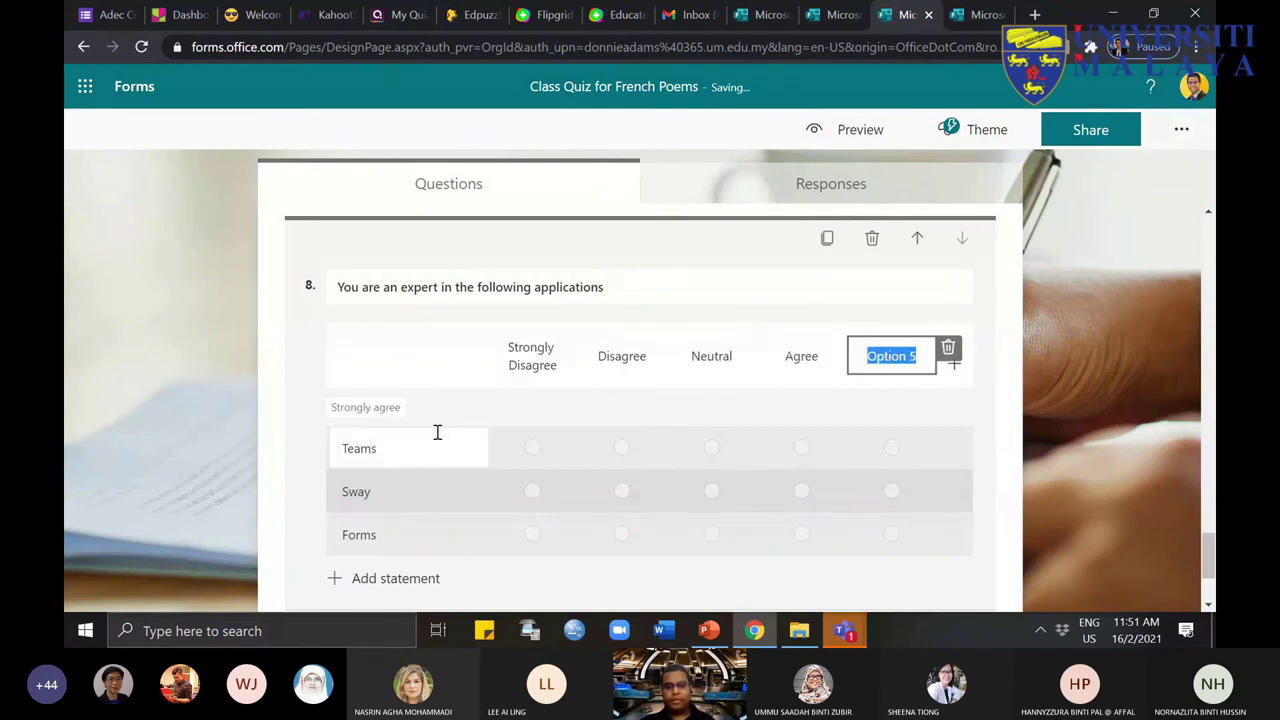
click(380, 410)
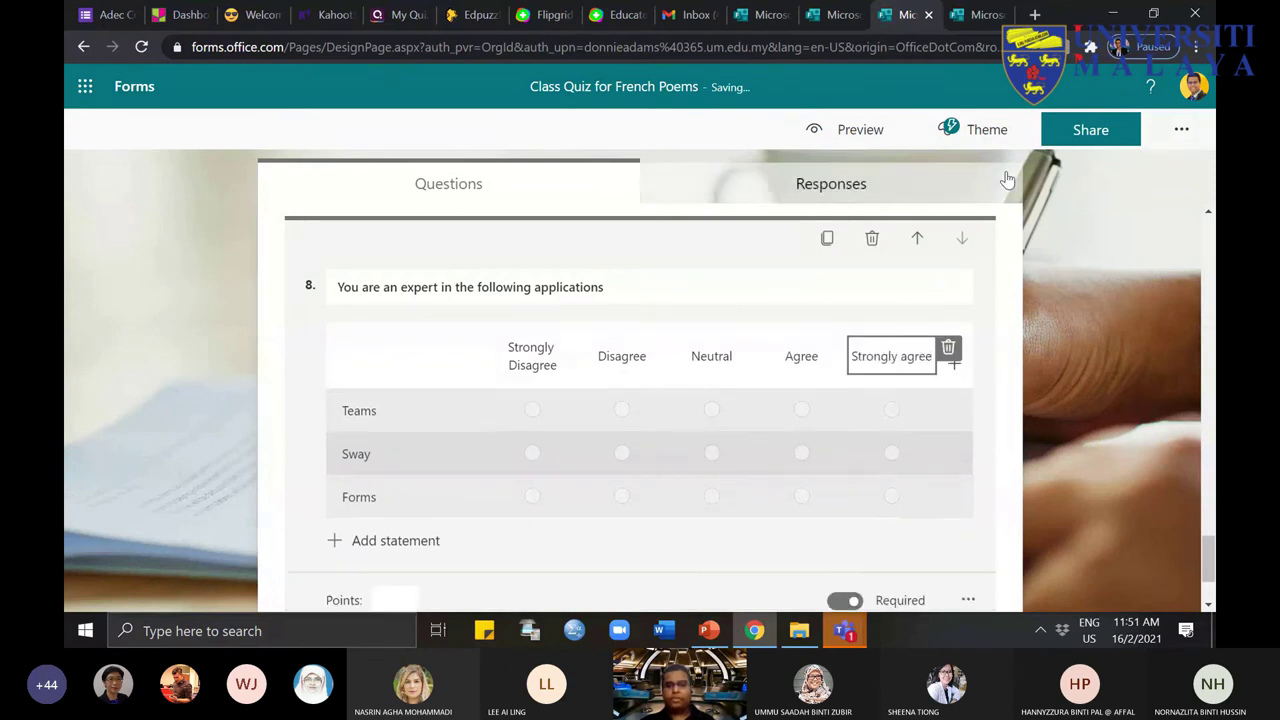
Step: Preview the French Poems quiz, fill in placeholder Name and Matric No. answers, and continue to the next section
click(848, 129)
scroll(1043, 435, down, 5)
click(454, 259)
text(ss)
scroll(440, 287, up, 2)
click(441, 255)
text(s)
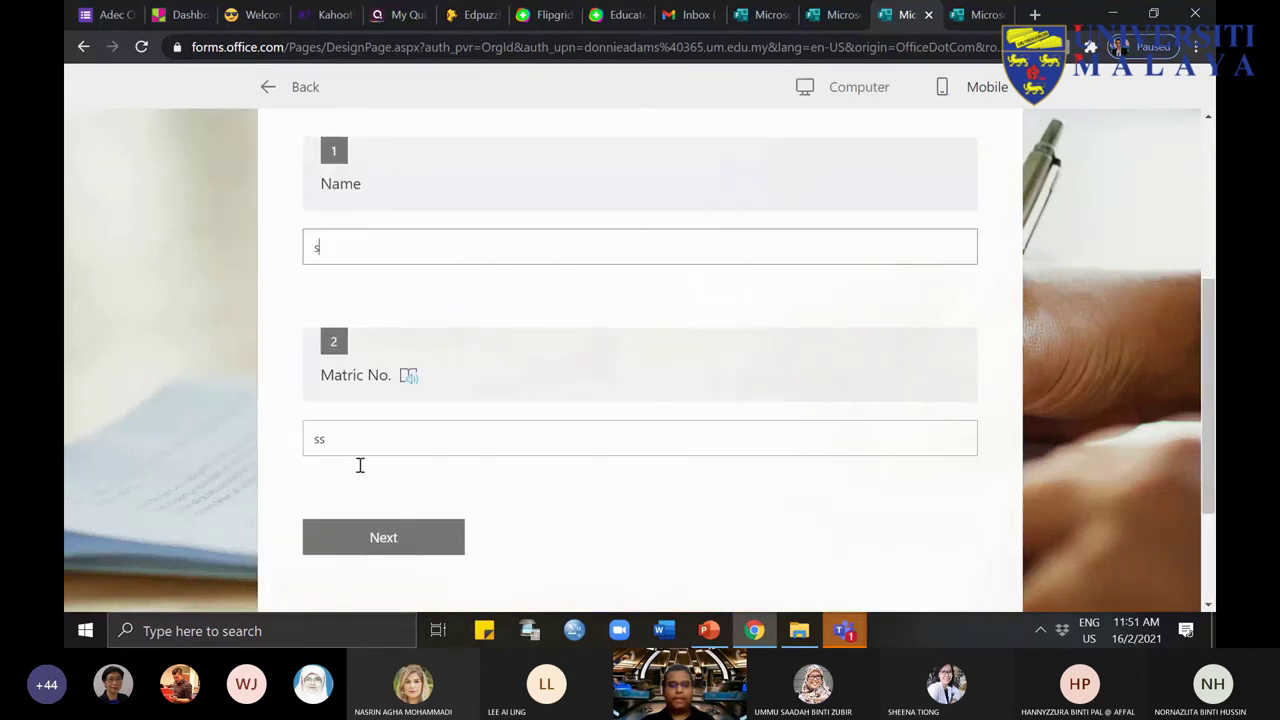
click(372, 545)
Step: Try question 8 with Teams as Strongly Disagree, Sway as Disagree and Forms as Neutral, and return to the previous section
scroll(783, 520, down, 5)
scroll(784, 528, down, 10)
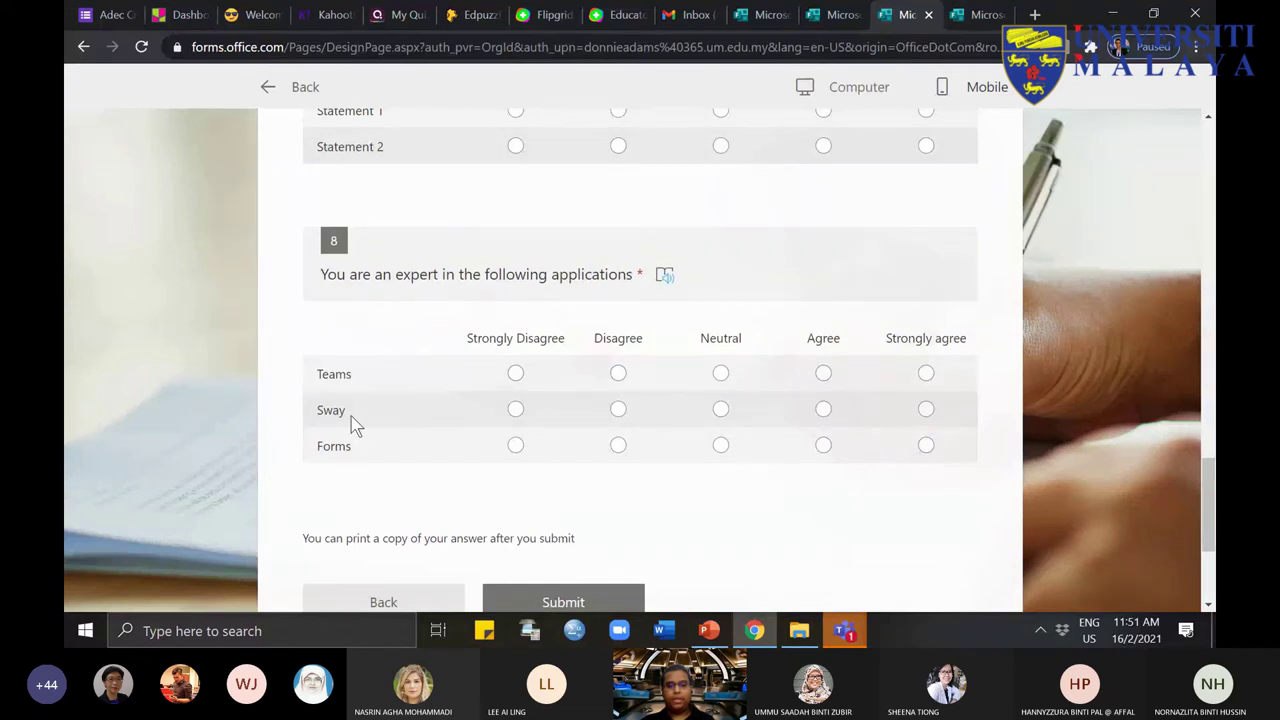
click(516, 376)
click(618, 408)
click(720, 445)
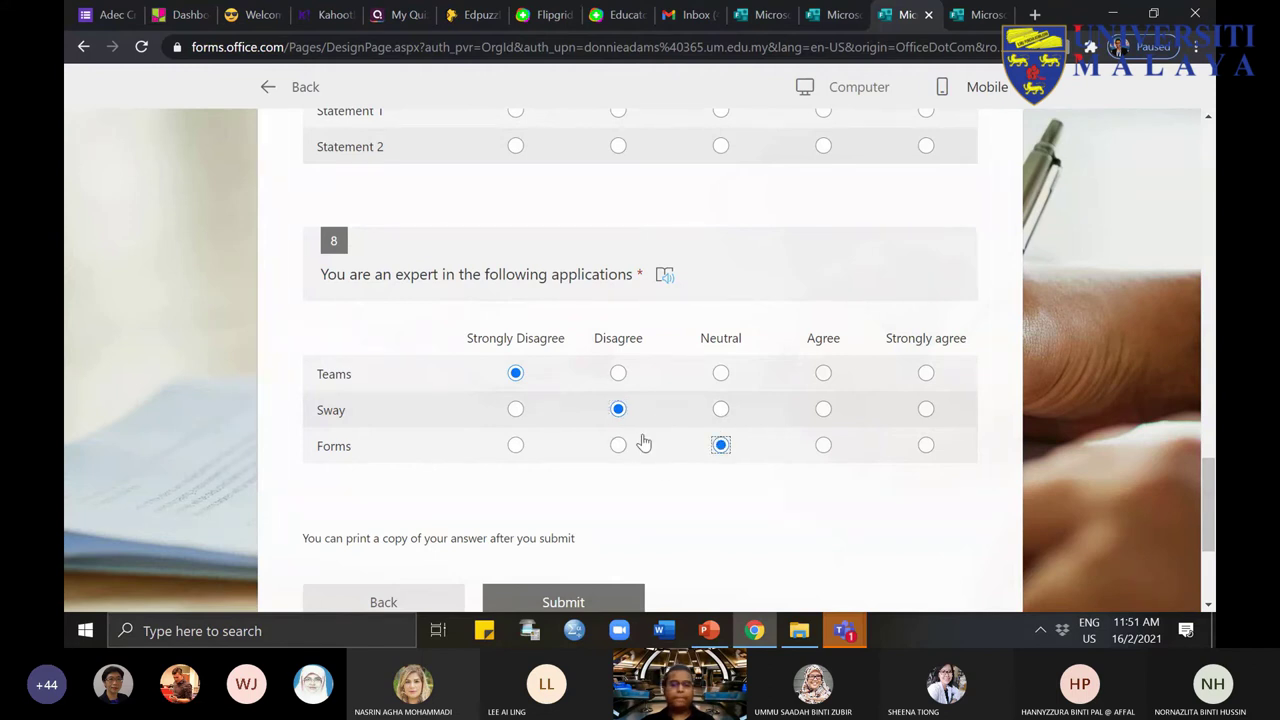
click(390, 602)
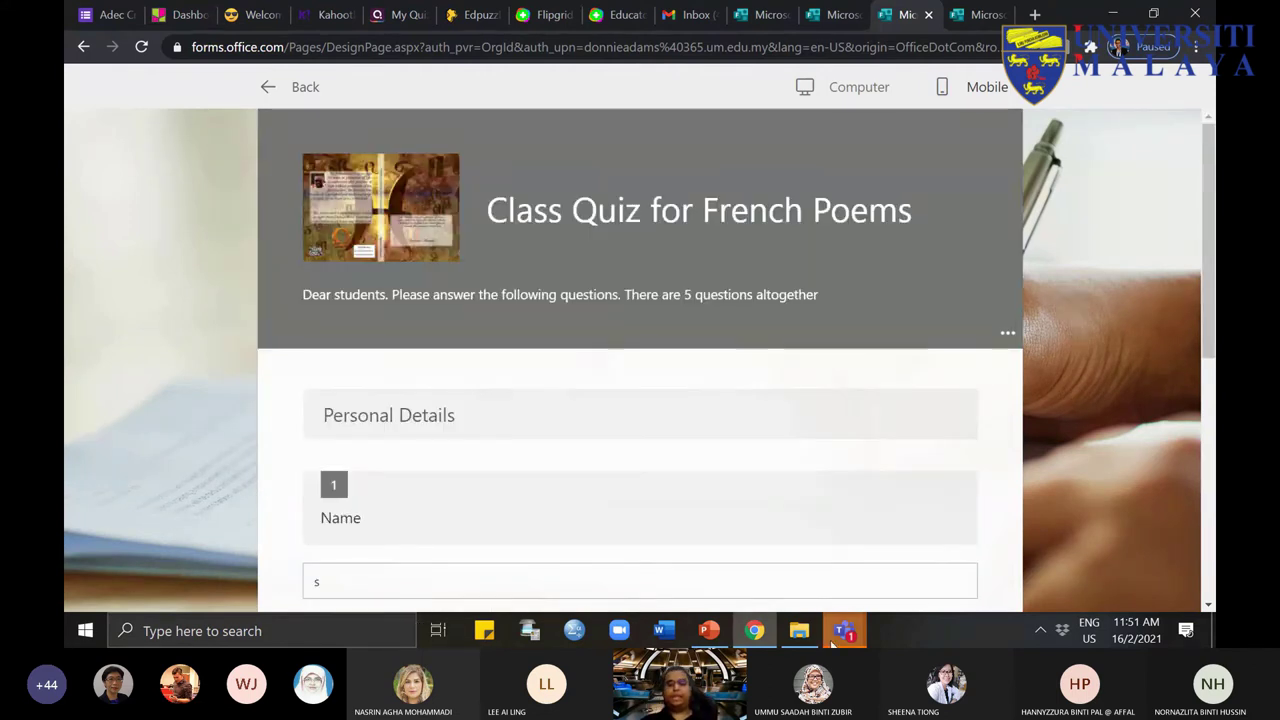
Step: Switch to the Teams meeting window to check on participants and close the meeting chat
mouse_move(840, 632)
click(885, 560)
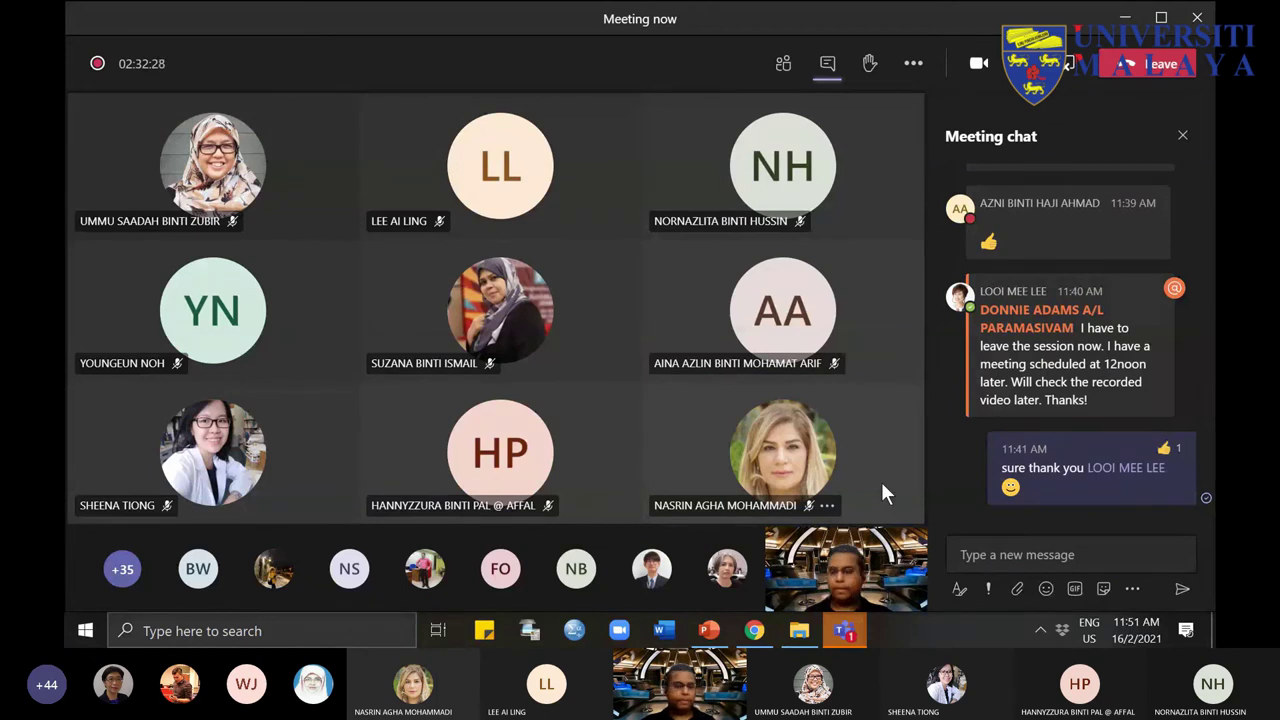
click(1185, 136)
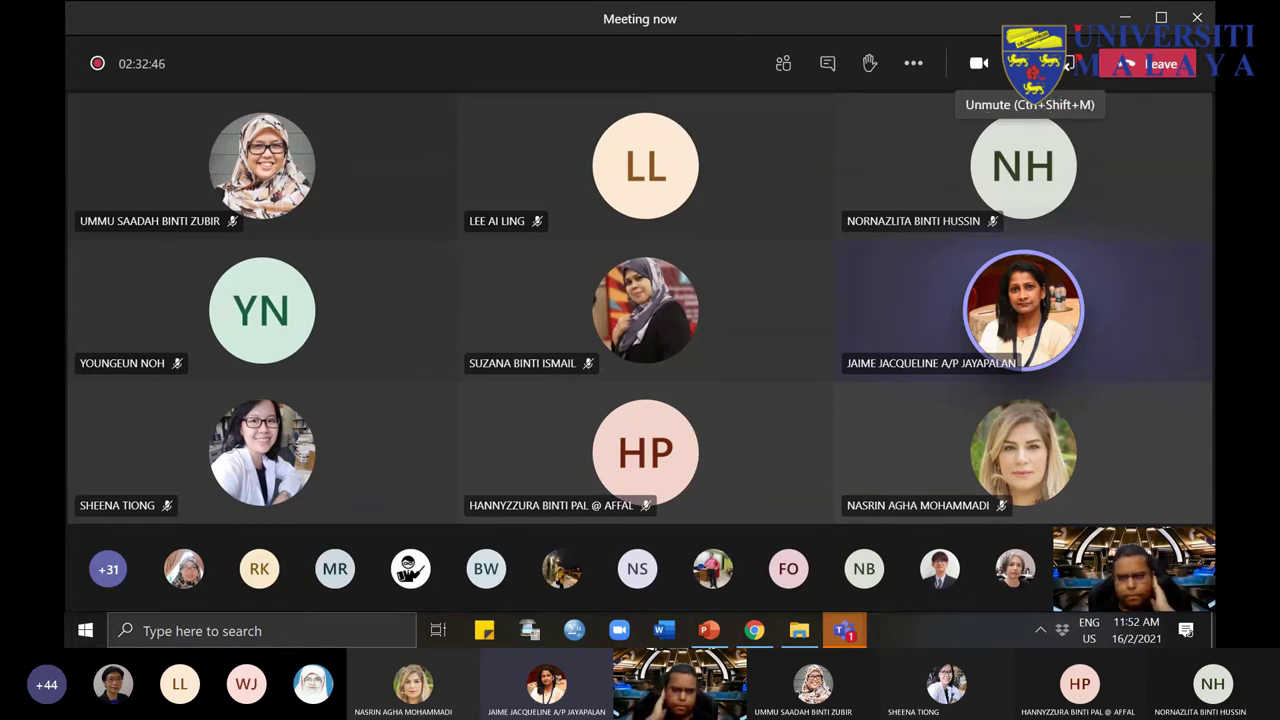
mouse_move(1066, 5)
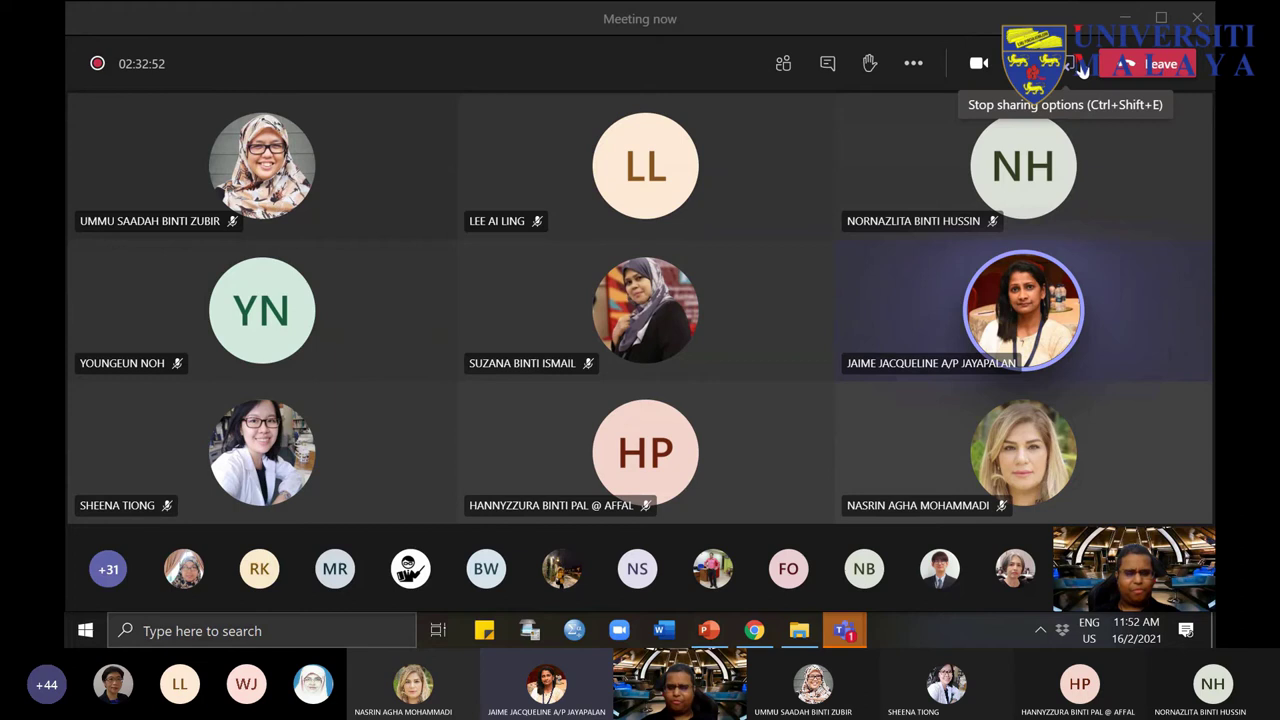
click(1070, 63)
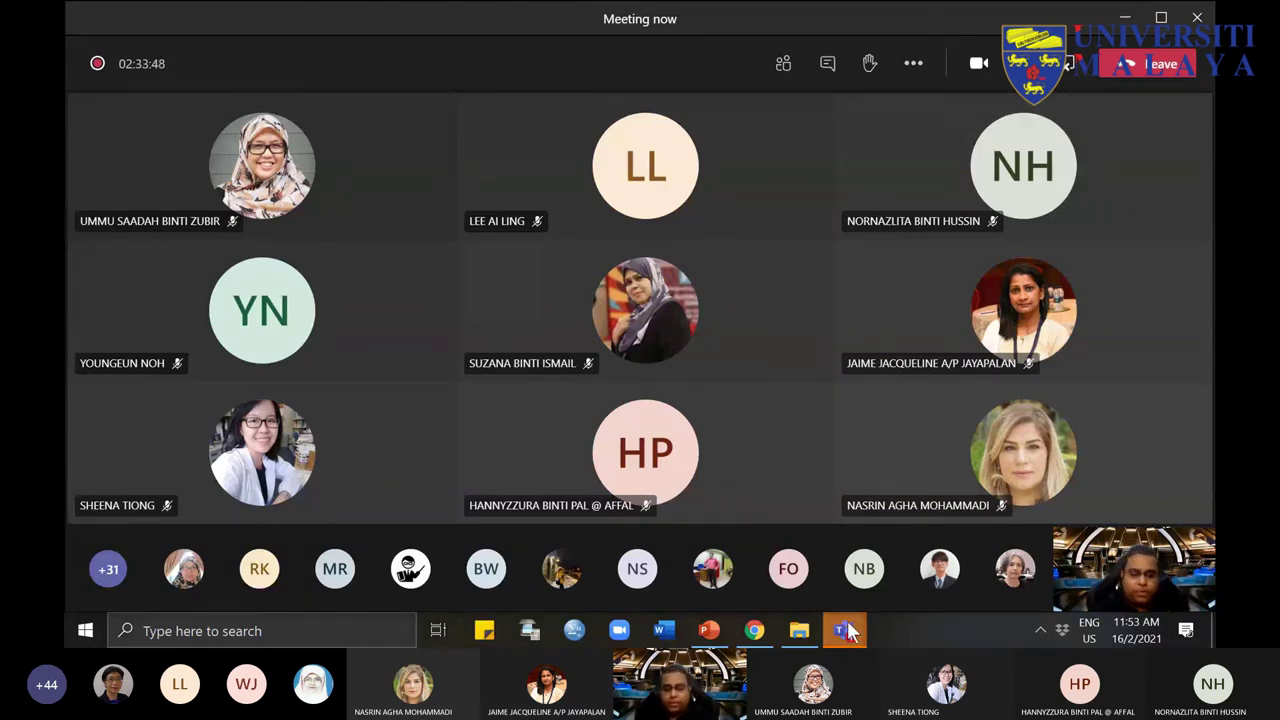
Step: Switch back to Chrome, exit the French Poems quiz preview and show the quiz's responses
click(754, 630)
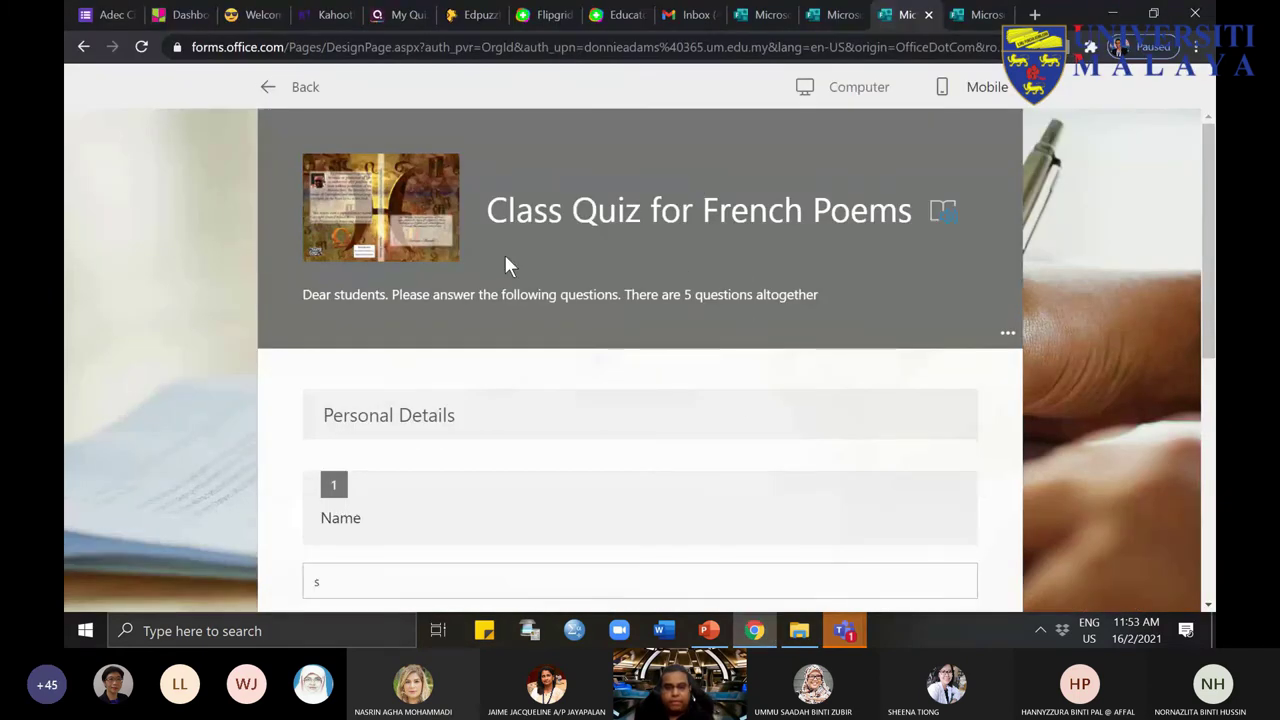
click(288, 86)
click(783, 198)
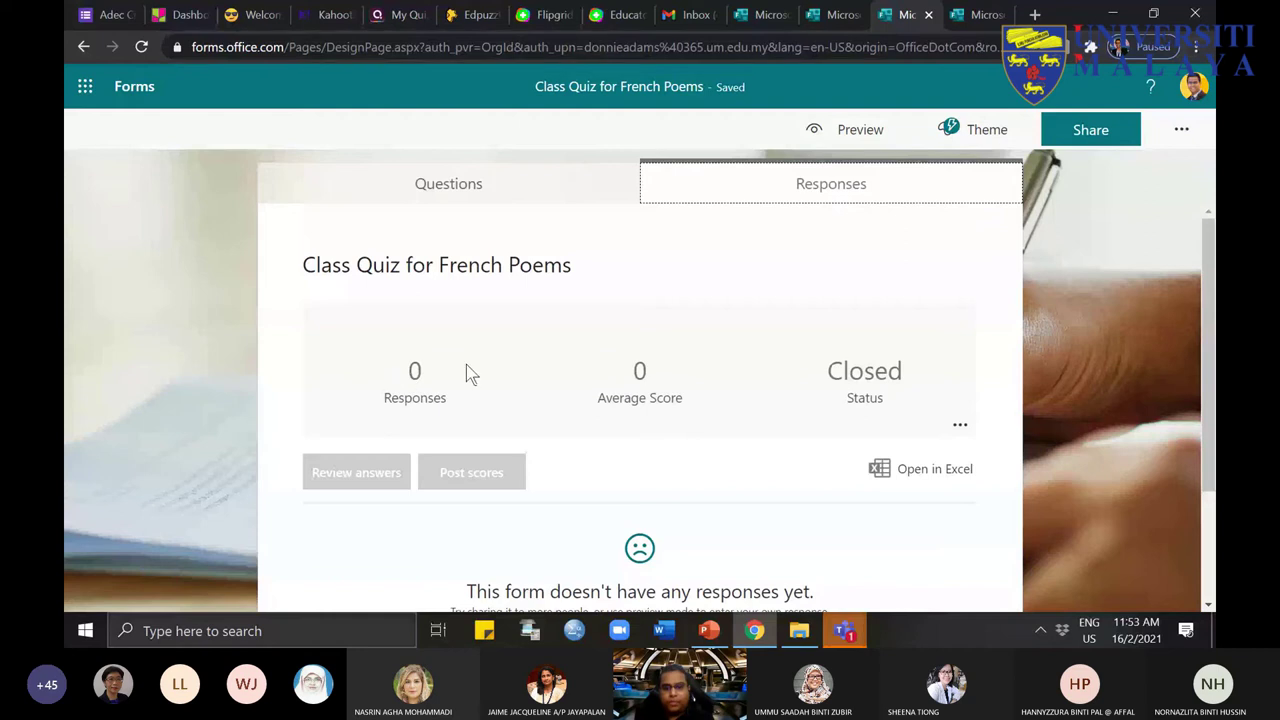
Step: Open the Poetry Analysis quiz from the Forms home page in another browser tab and show its responses
click(742, 18)
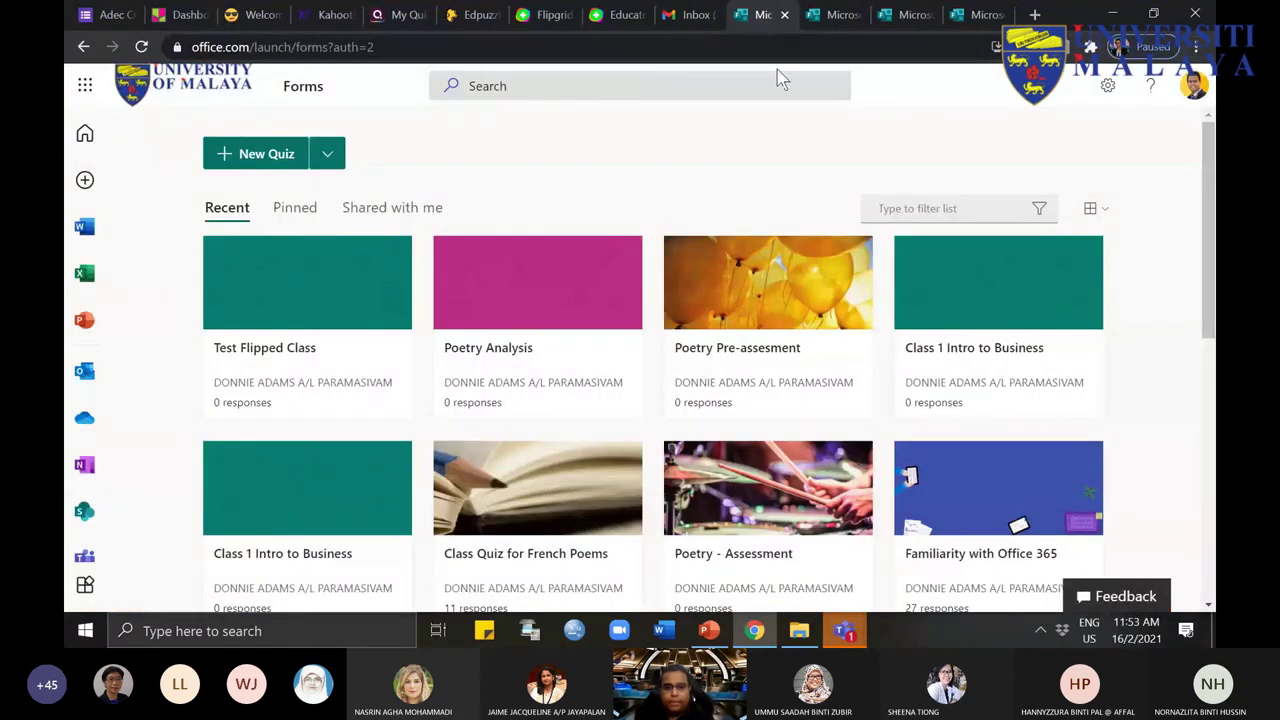
click(537, 290)
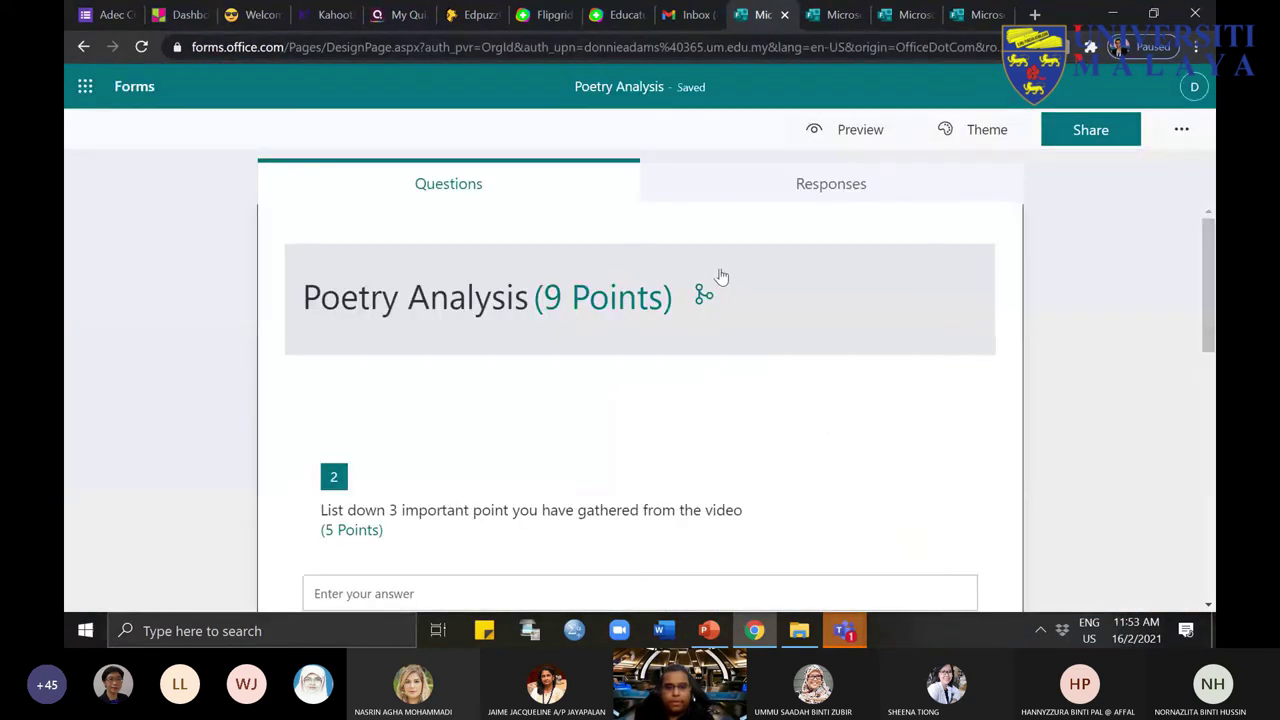
click(846, 201)
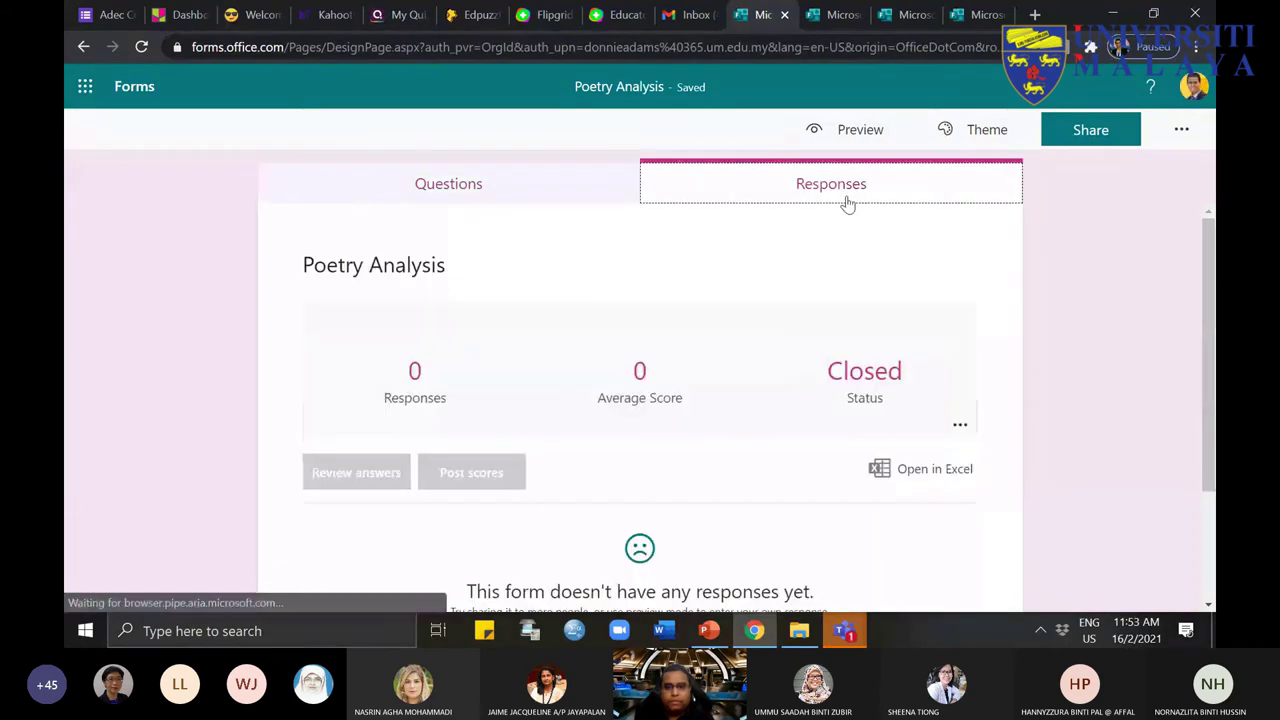
Step: Look through the recent forms on the other Forms home page and open Poetry Assessment
click(843, 20)
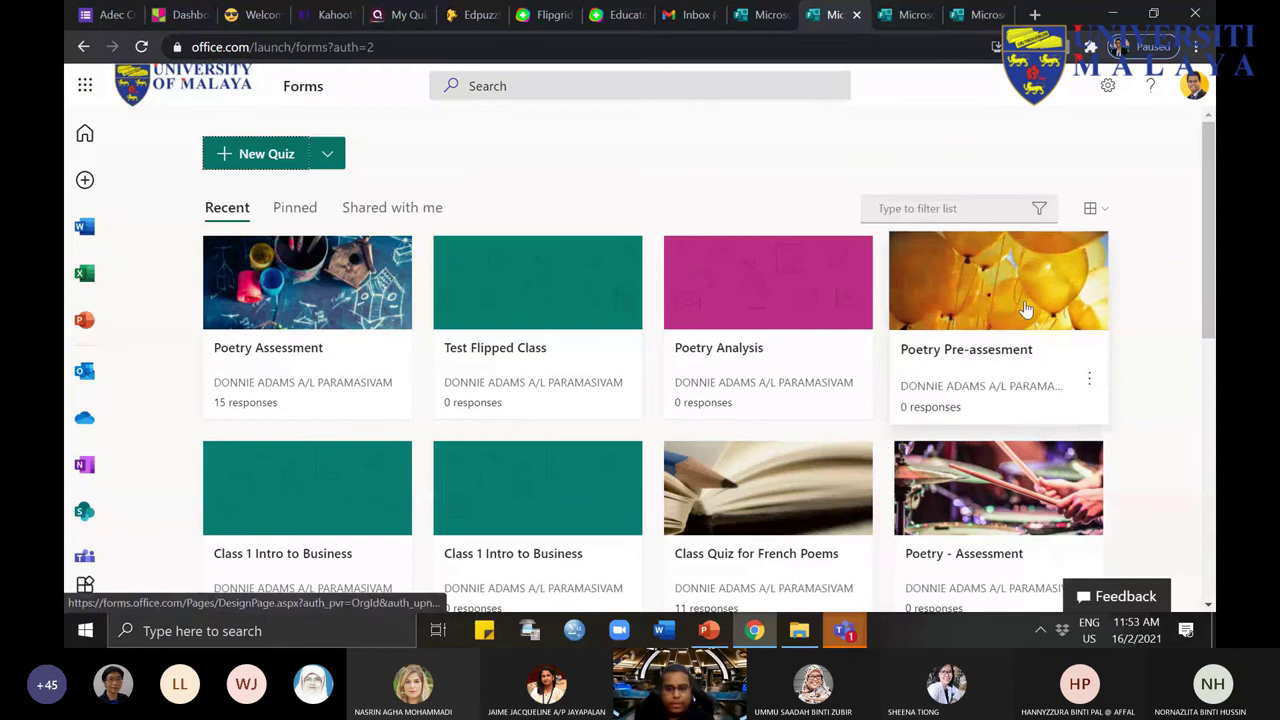
scroll(951, 383, down, 2)
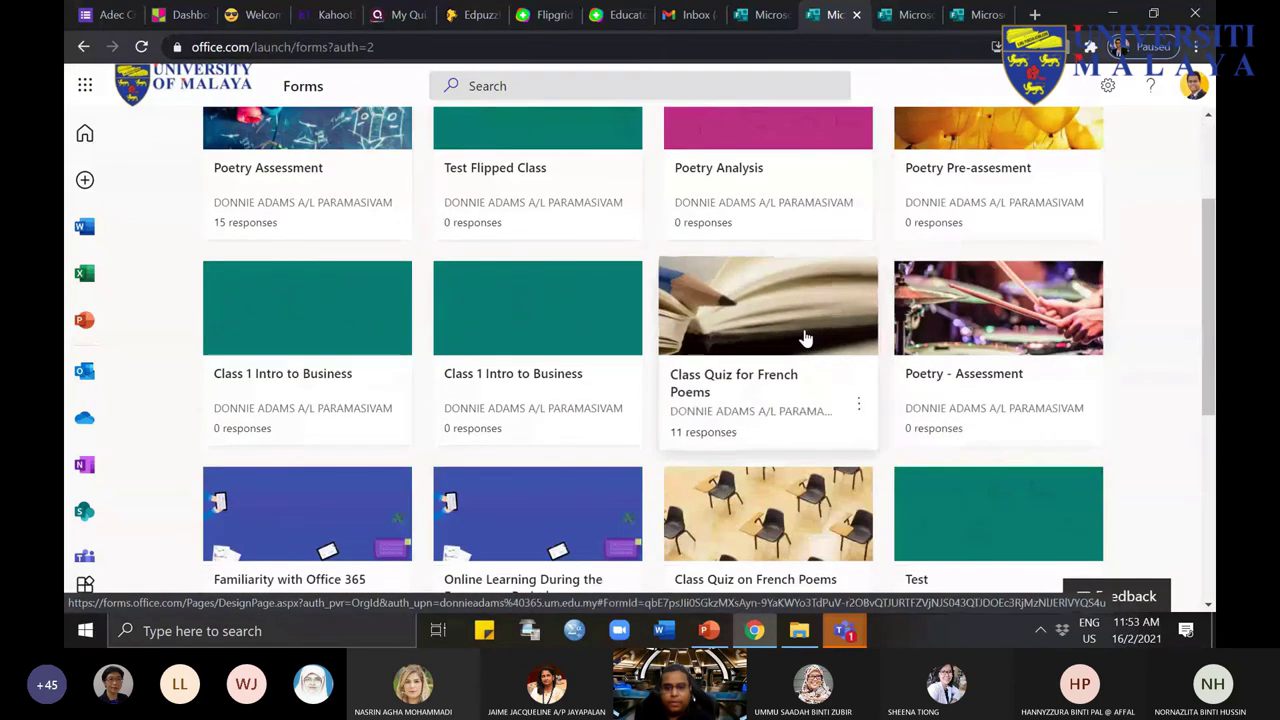
scroll(940, 366, down, 4)
scroll(931, 363, up, 4)
scroll(931, 363, up, 2)
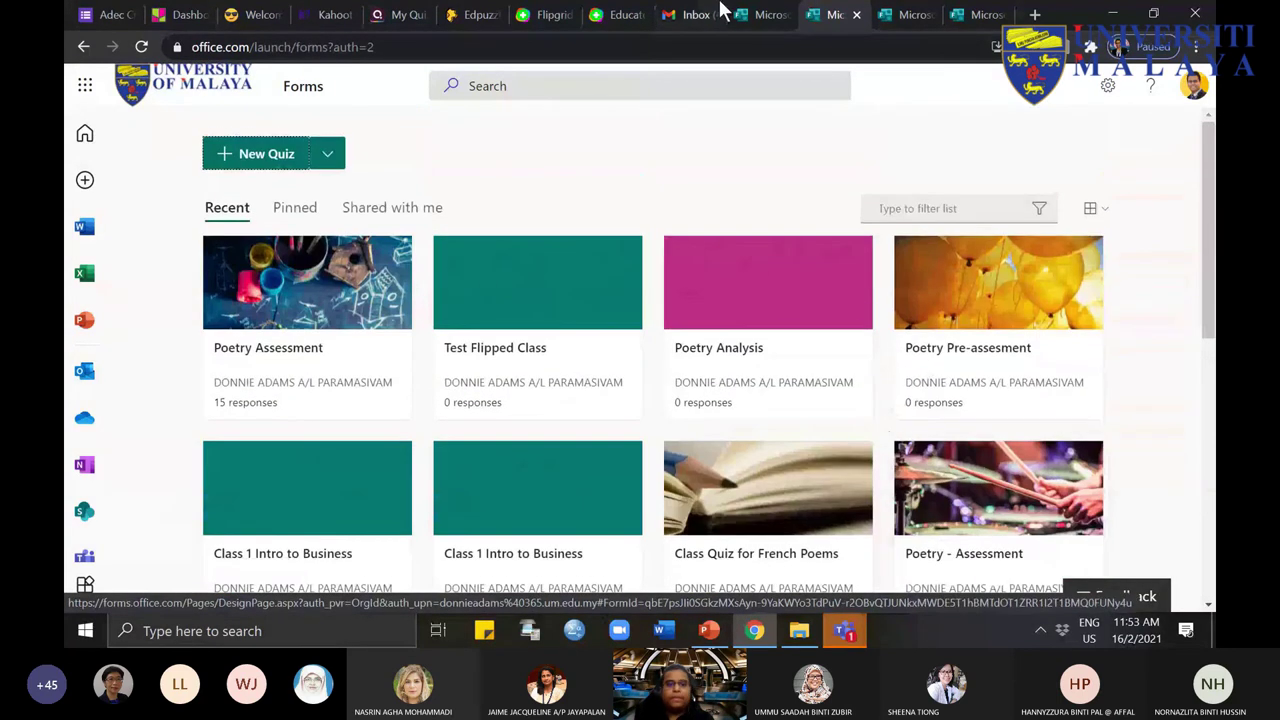
click(300, 286)
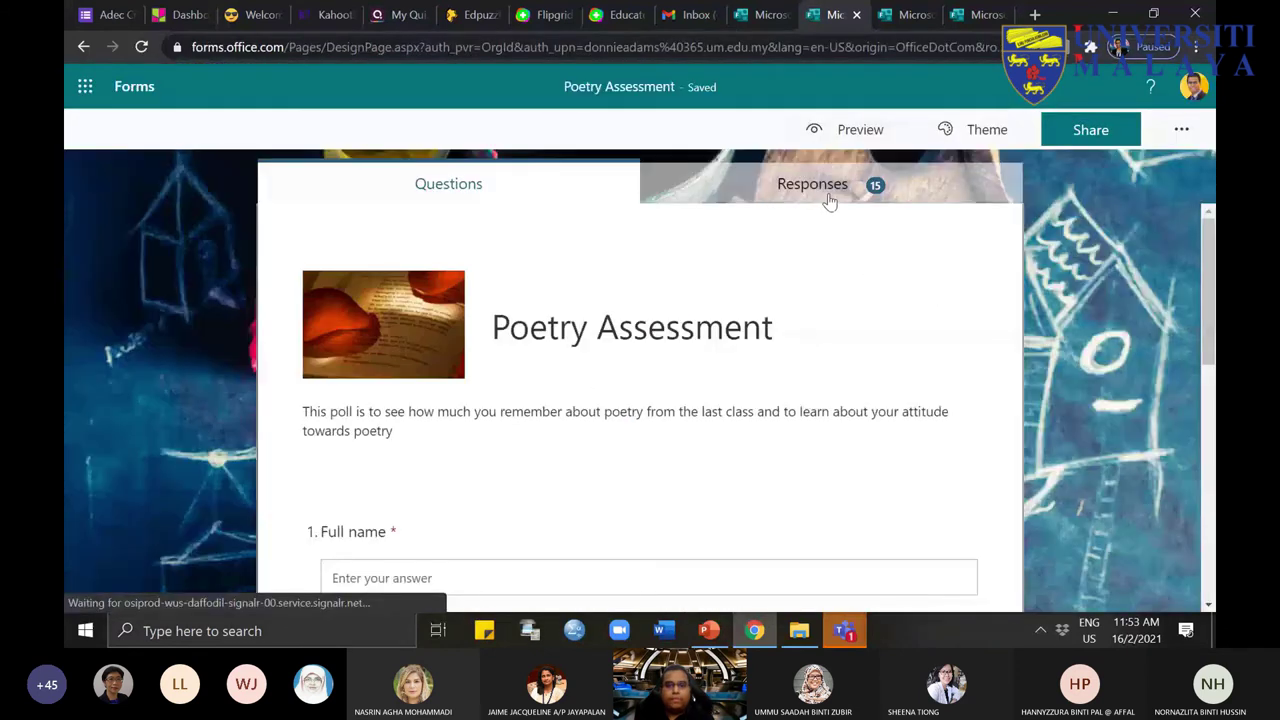
Step: Show the Poetry Assessment responses and examine the results for questions 3 and 4
click(826, 199)
scroll(760, 405, down, 3)
scroll(523, 409, up, 3)
scroll(451, 451, down, 4)
scroll(418, 443, down, 2)
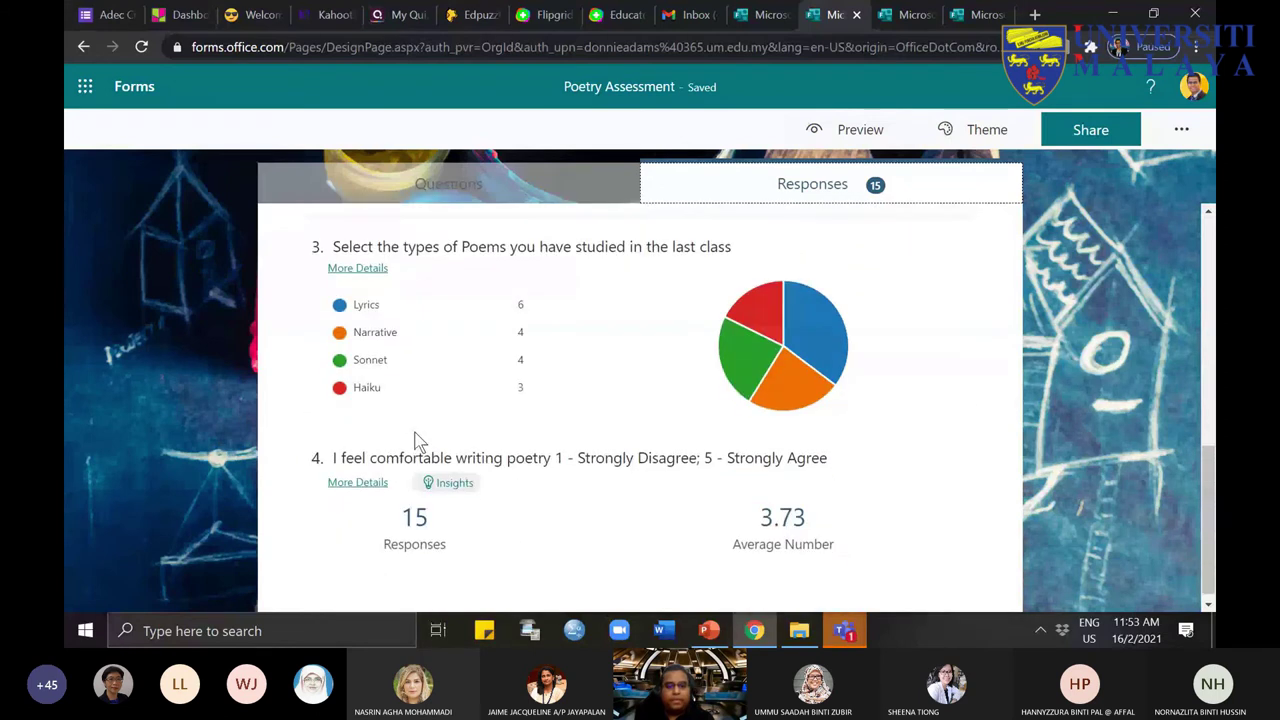
Step: View all individual responses to the question on types of poems studied, and close the details
click(357, 269)
scroll(712, 358, down, 2)
scroll(712, 358, down, 2)
scroll(686, 451, up, 3)
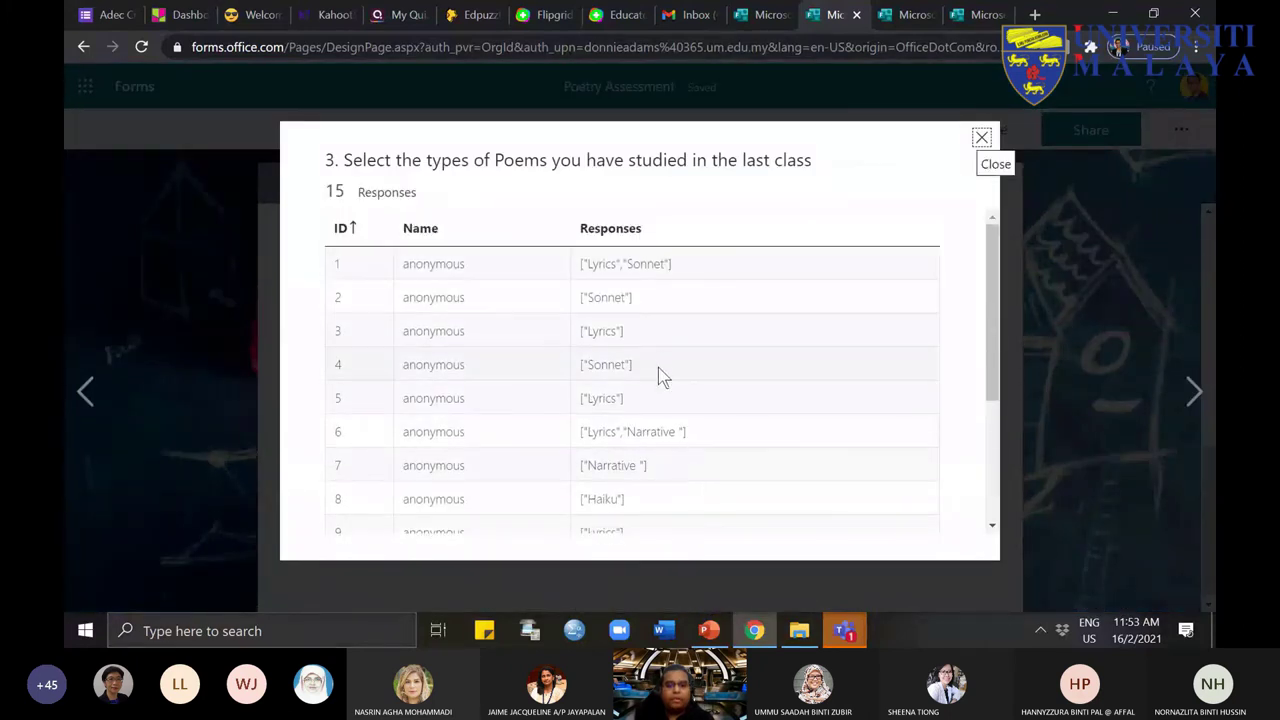
scroll(660, 374, down, 3)
click(982, 137)
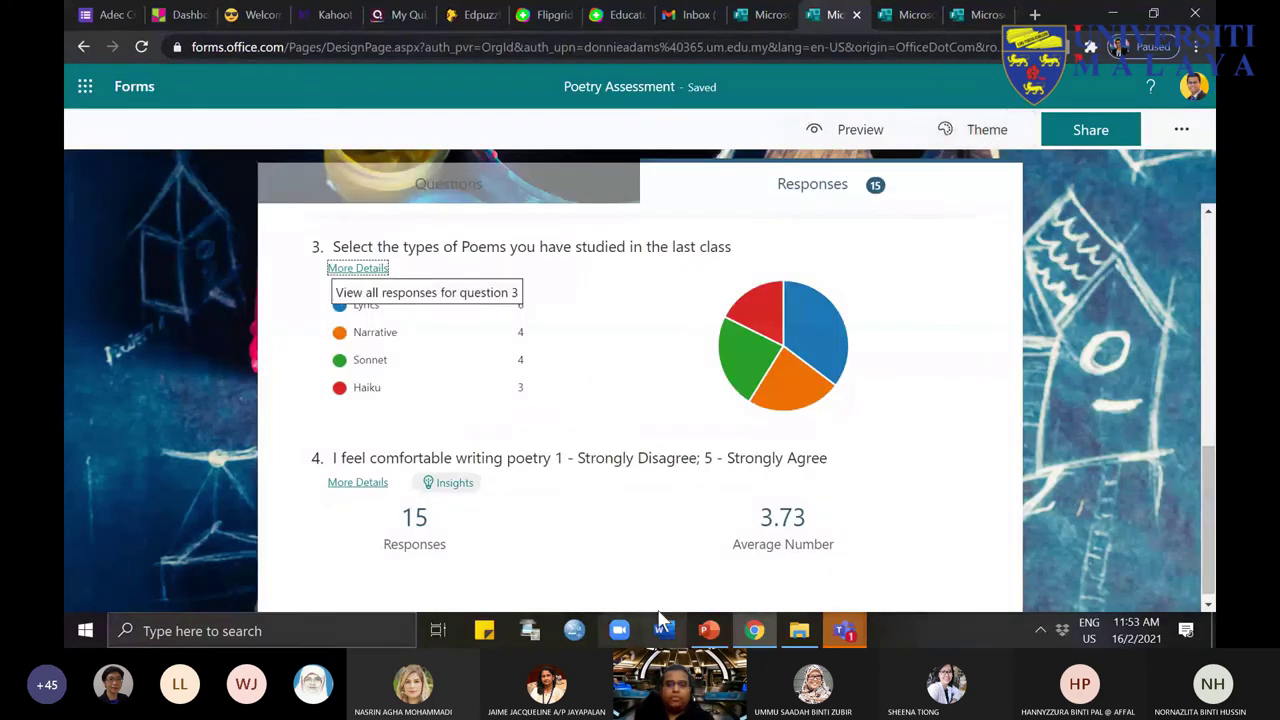
Step: Switch to the Teams meeting window and toggle screen sharing
mouse_move(845, 630)
click(926, 523)
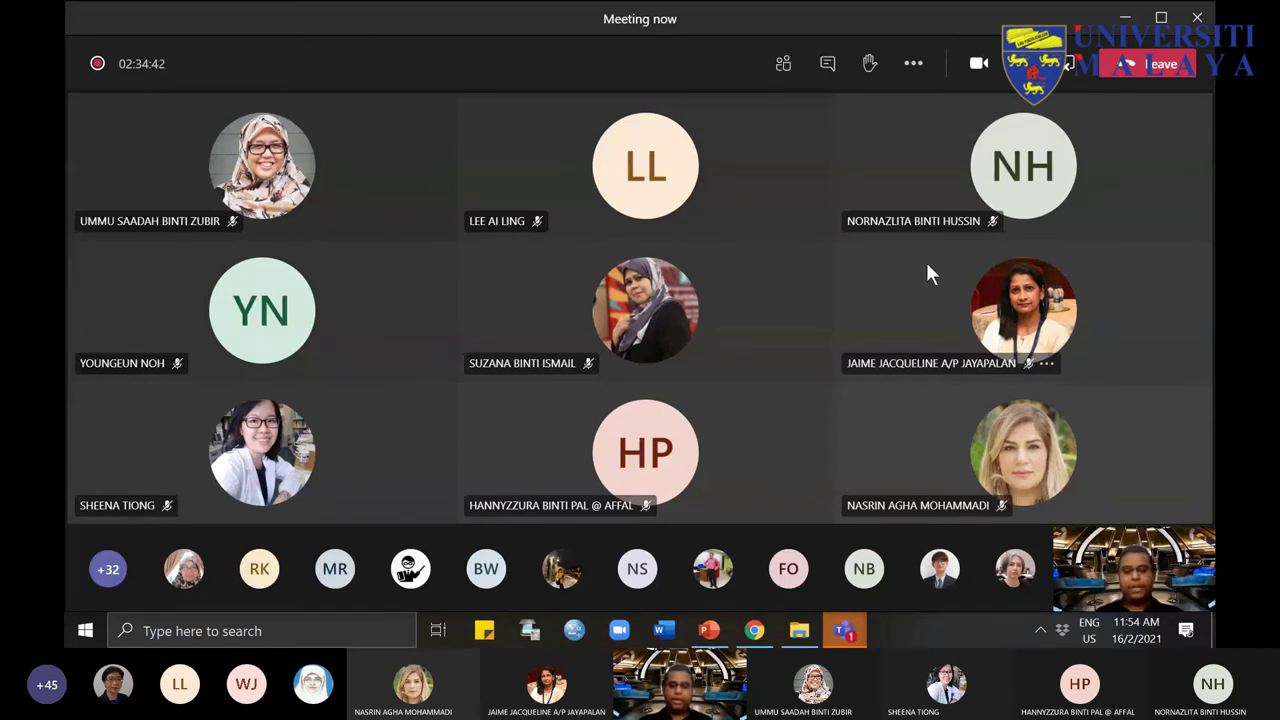
click(1067, 64)
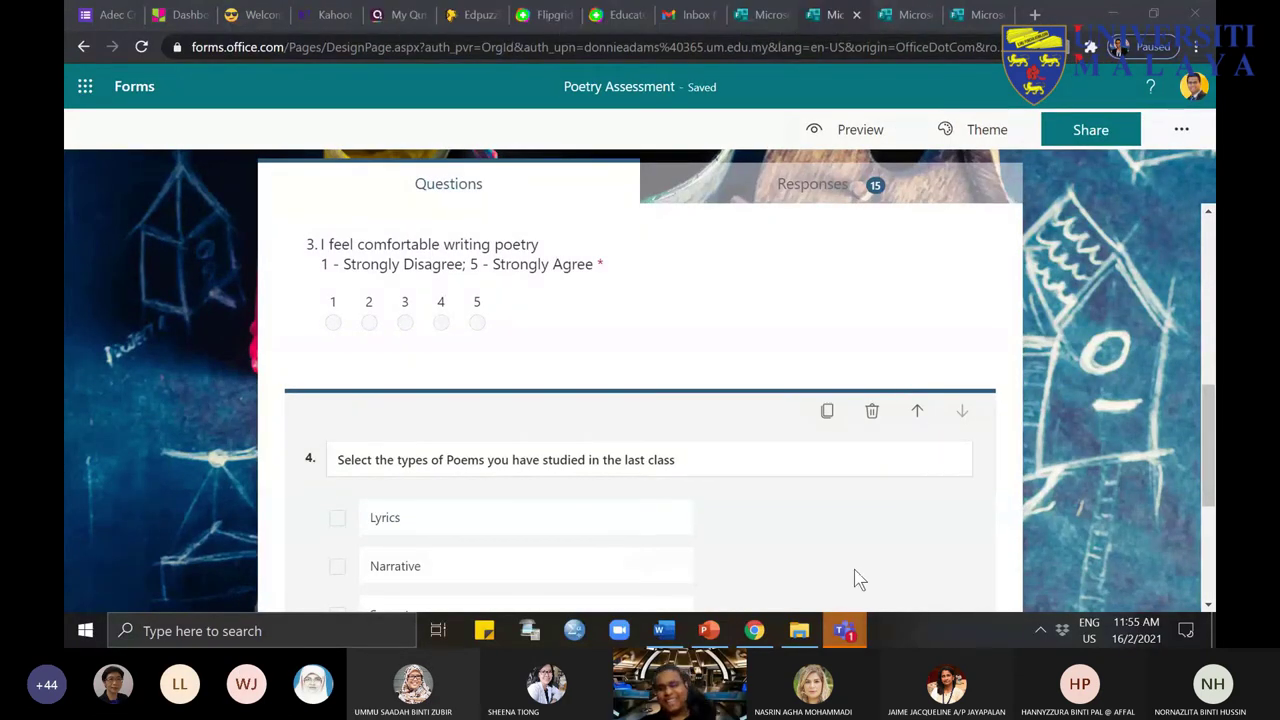
Step: Switch to the Teams meeting to read the chat, and return to the Poetry Assessment form in Chrome
mouse_move(844, 630)
click(901, 518)
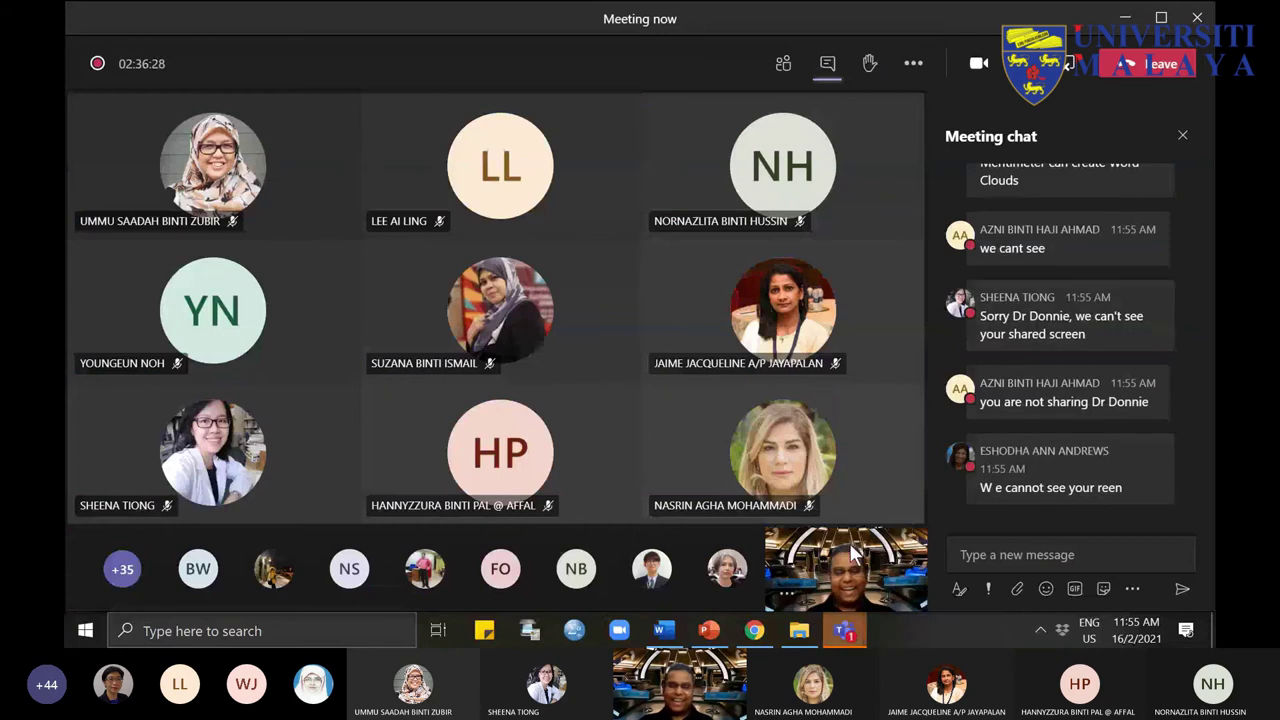
mouse_move(760, 630)
click(795, 500)
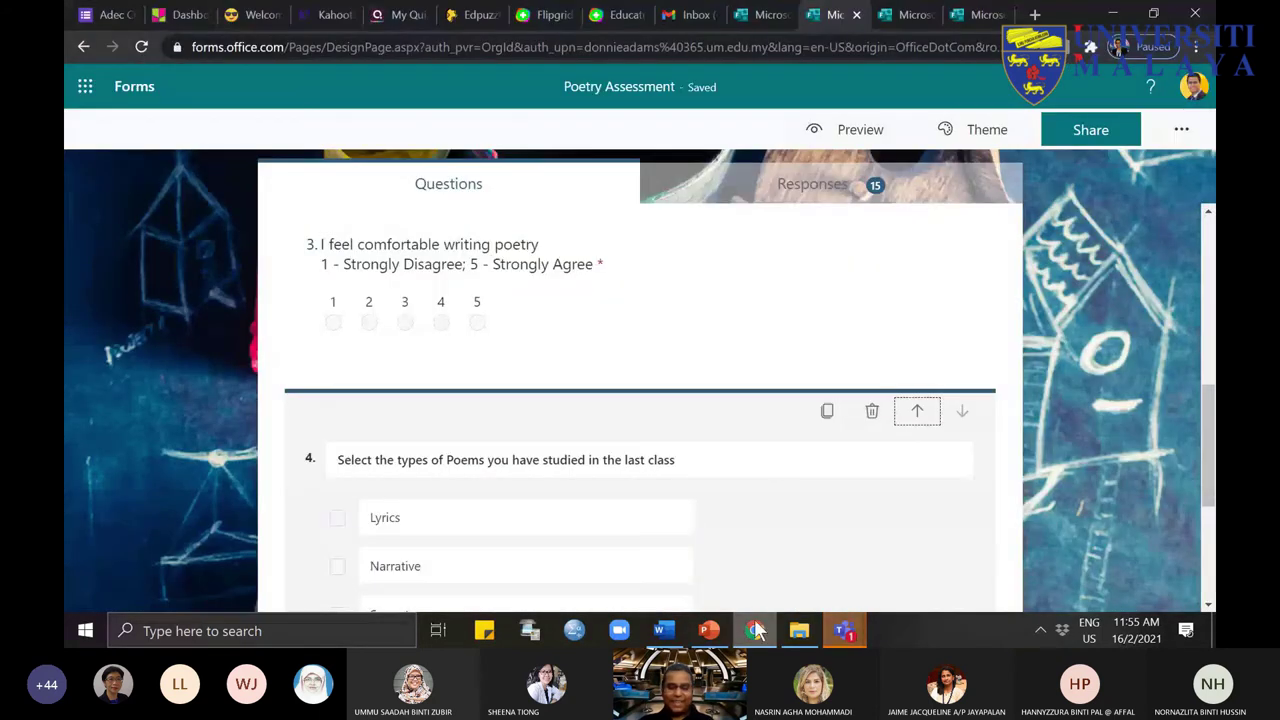
Step: Move the question about the types of poems studied up two places, from question 4 to question 2
scroll(670, 540, down, 3)
scroll(357, 426, up, 2)
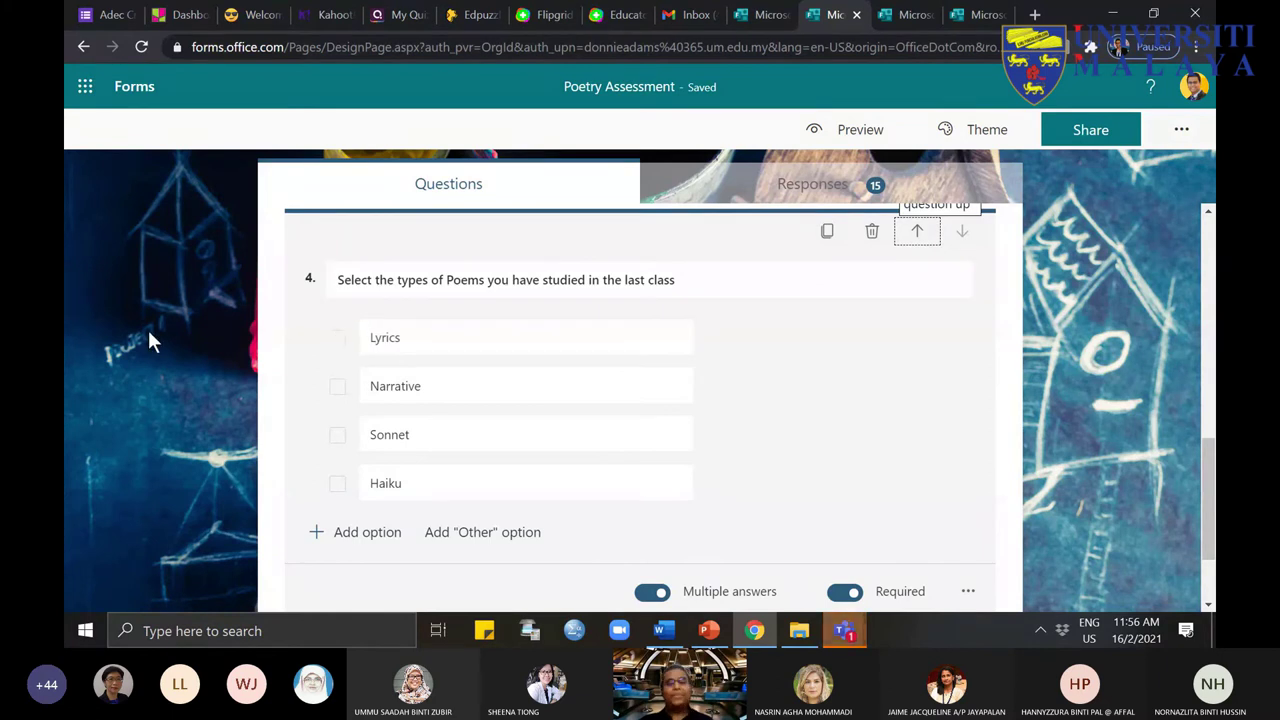
scroll(1000, 335, up, 1)
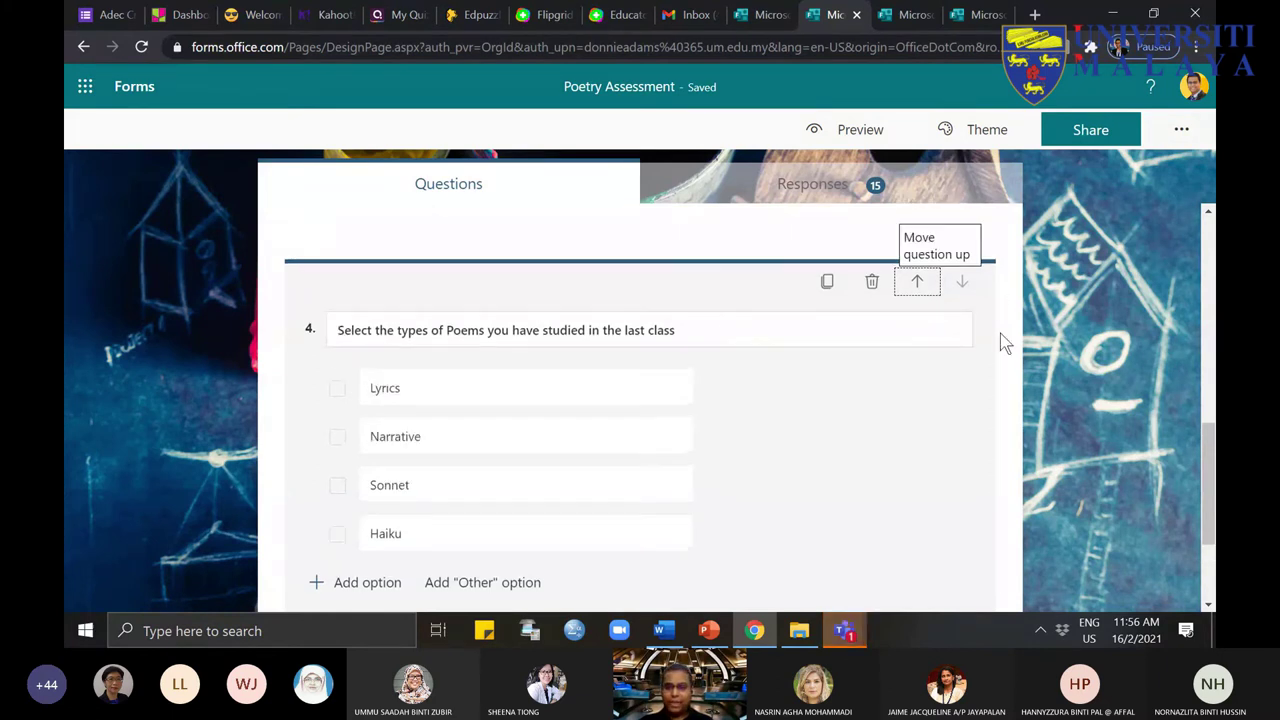
scroll(1000, 334, up, 1)
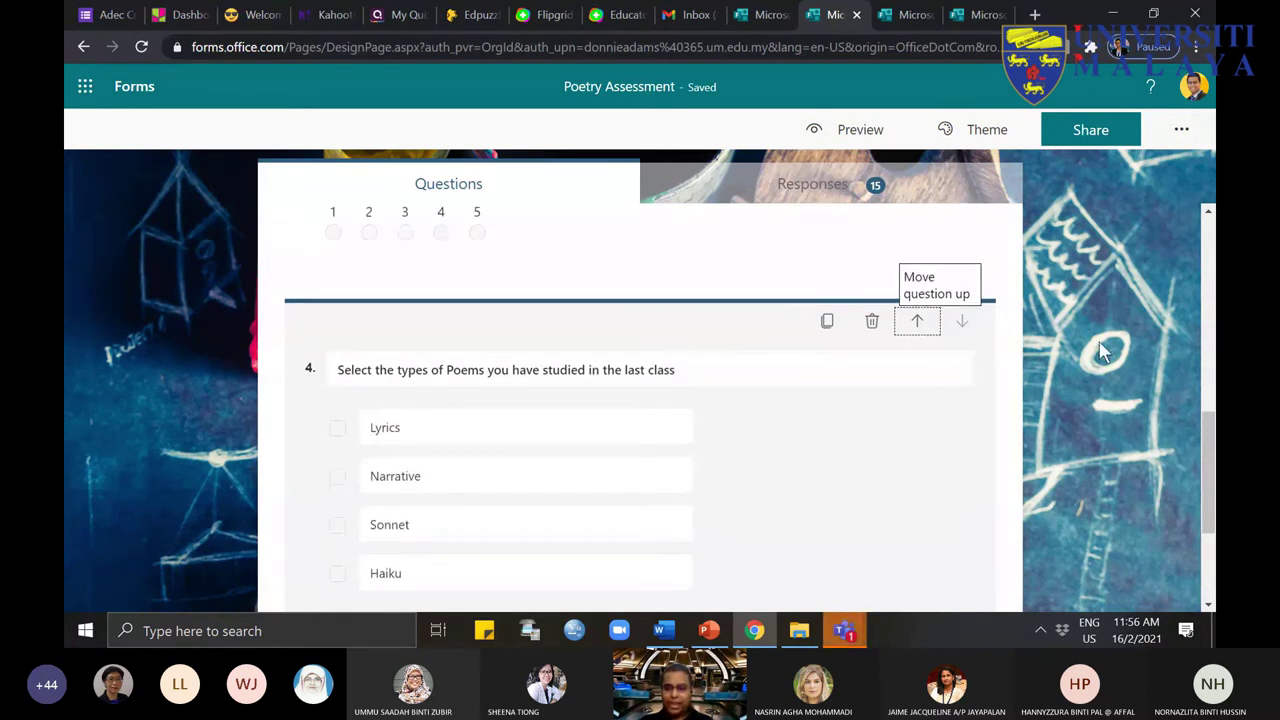
click(917, 322)
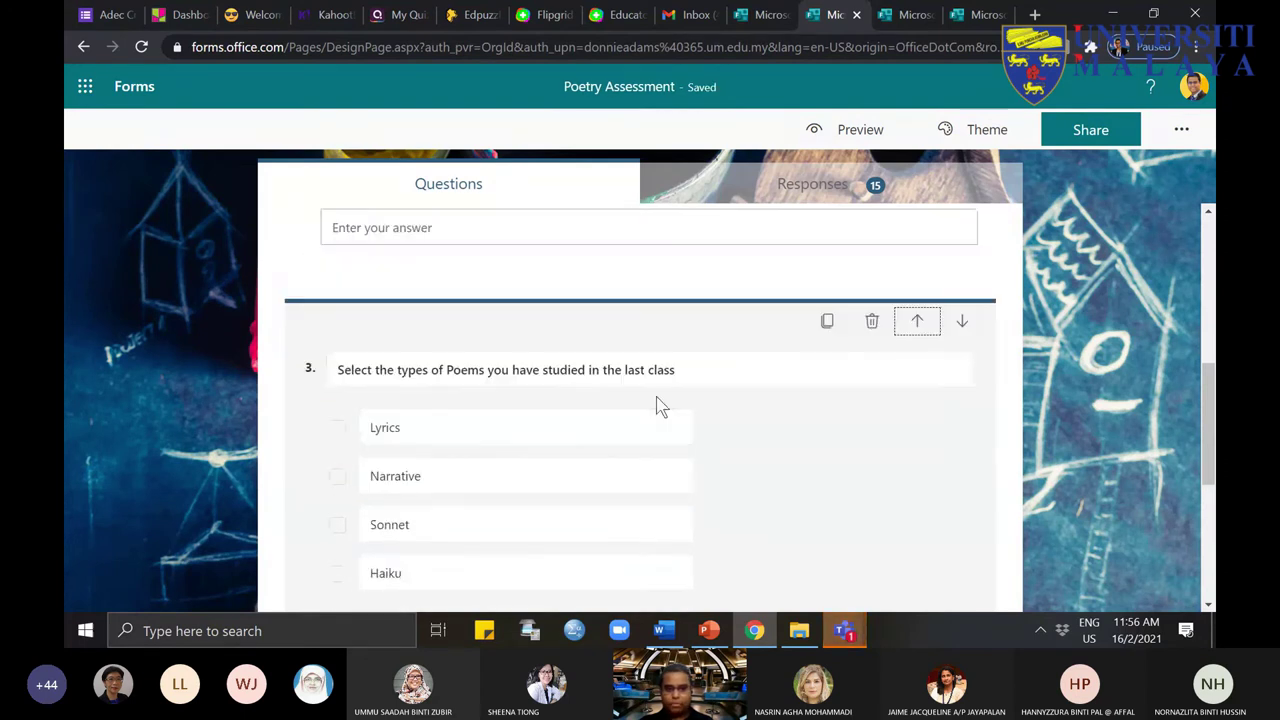
click(917, 322)
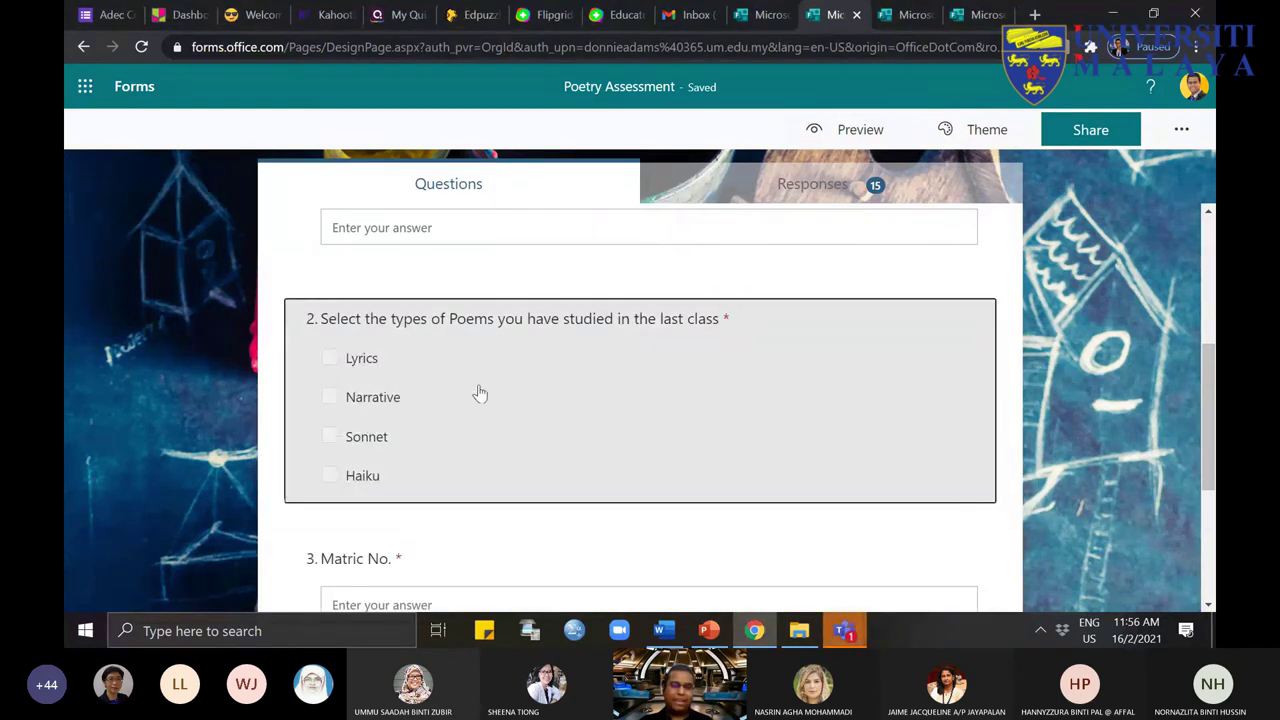
Step: Duplicate the question about the types of poems studied and show the question types available below the copy
click(622, 384)
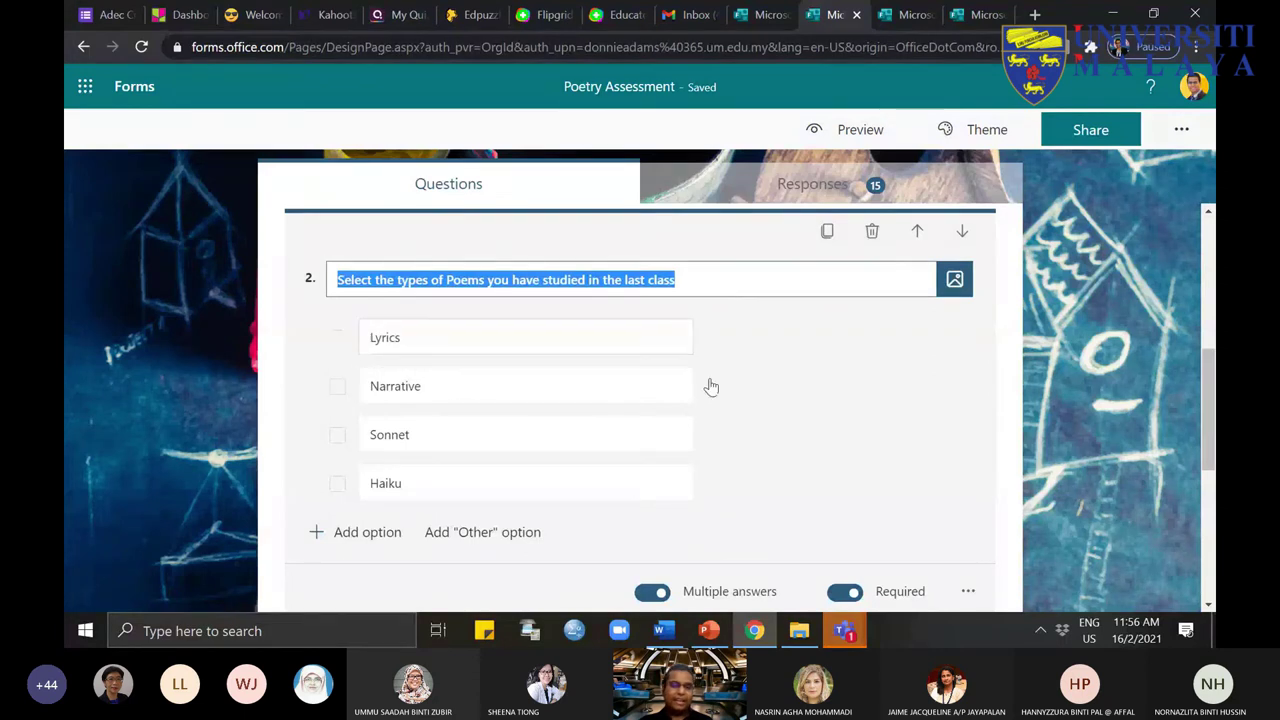
click(829, 234)
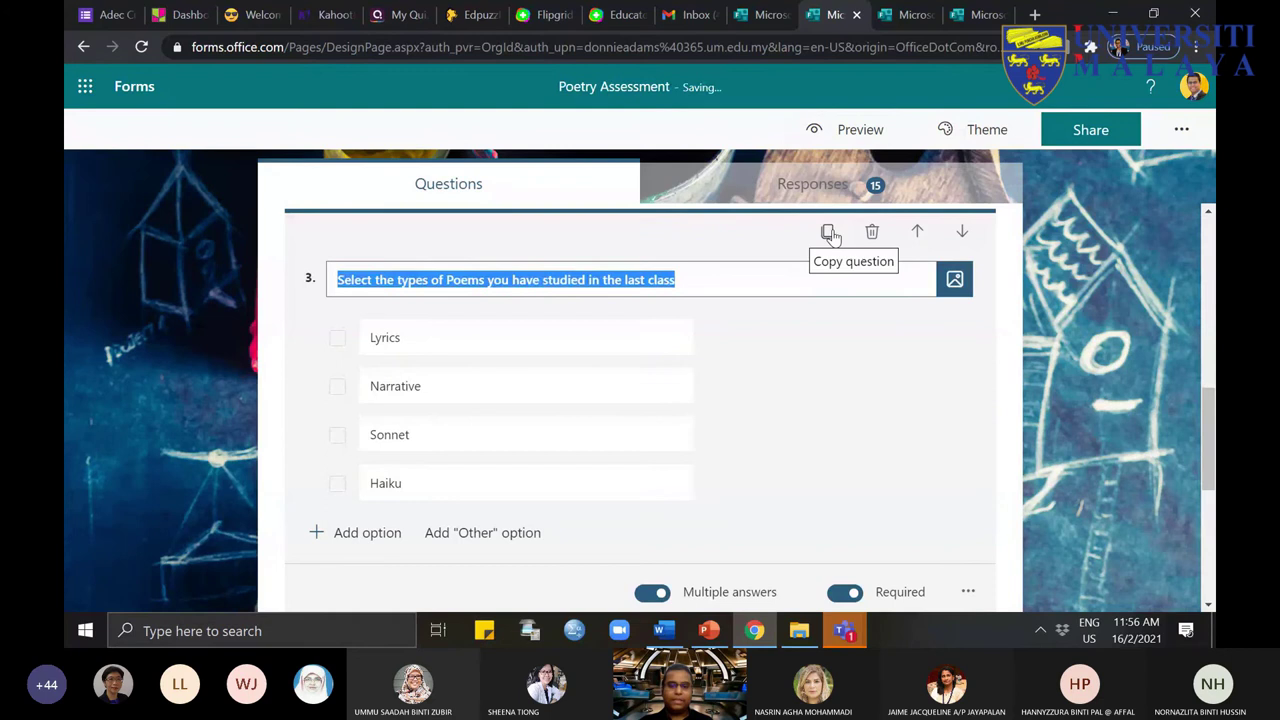
scroll(874, 440, down, 3)
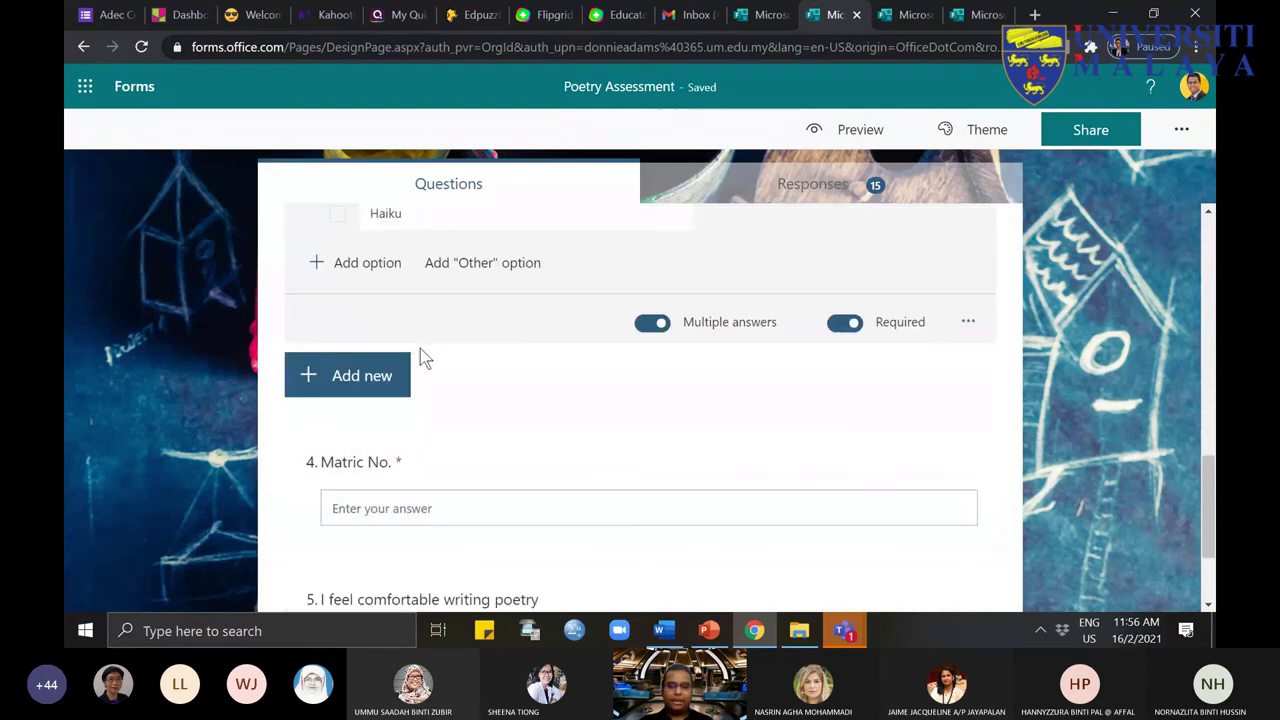
click(311, 375)
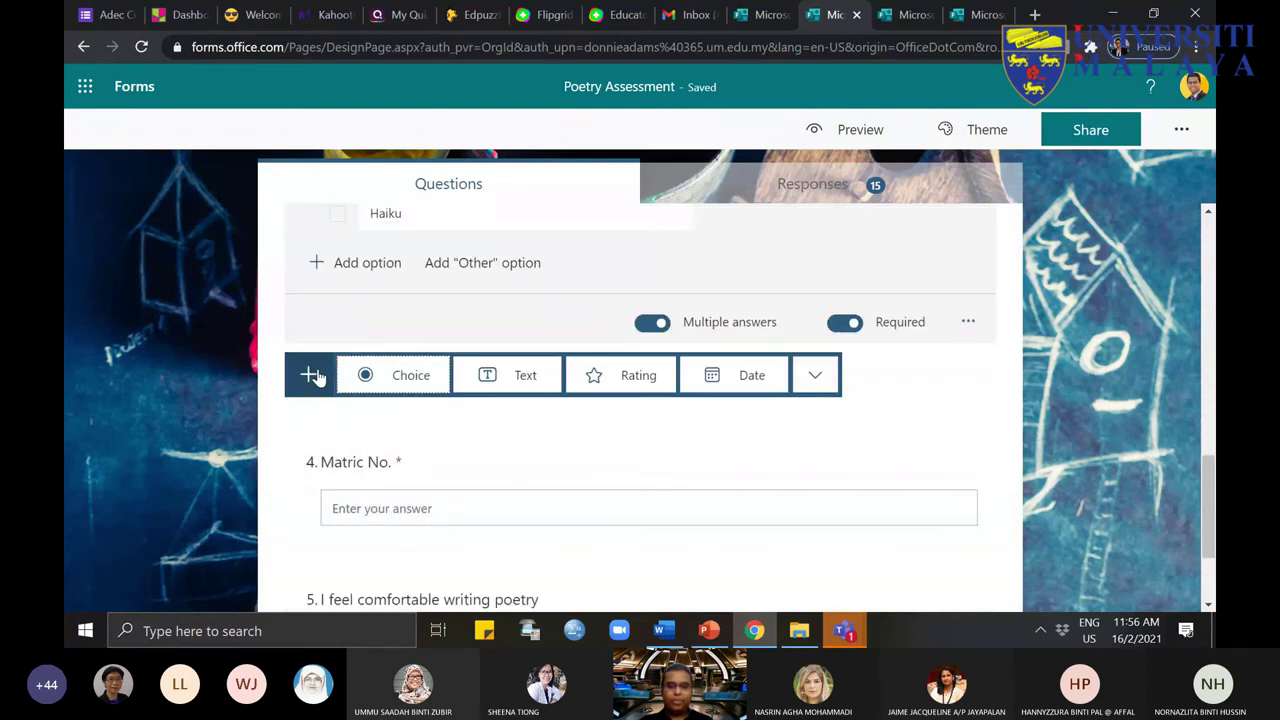
double_click(932, 398)
Step: Check the Teams meeting window and switch to the Word document "Describe what you can see.docx"
mouse_move(849, 643)
click(891, 557)
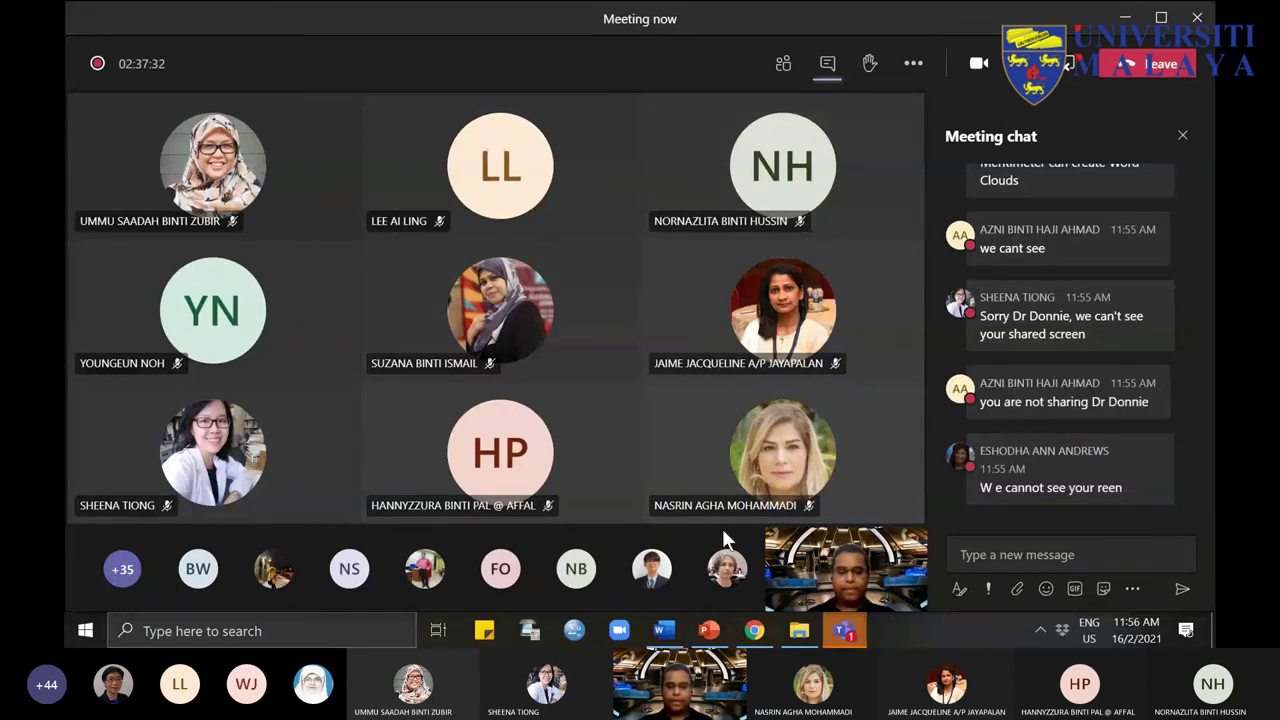
mouse_move(680, 634)
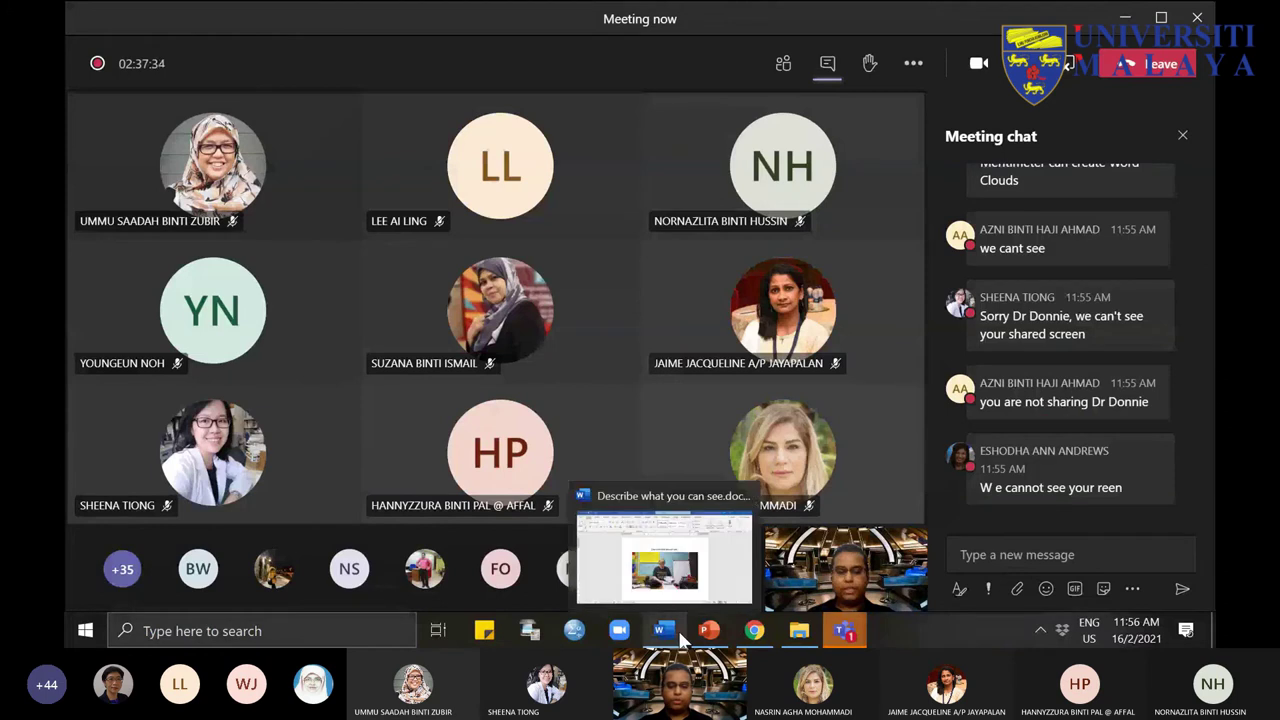
click(689, 568)
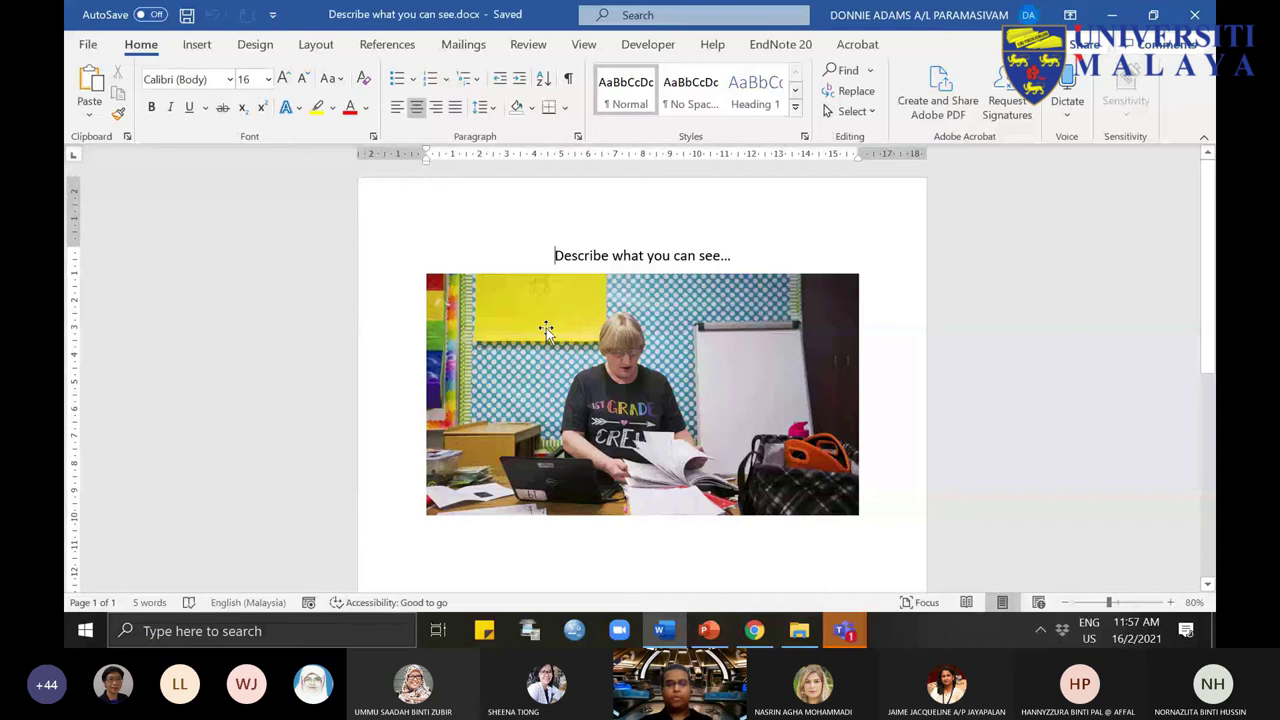
mouse_move(845, 630)
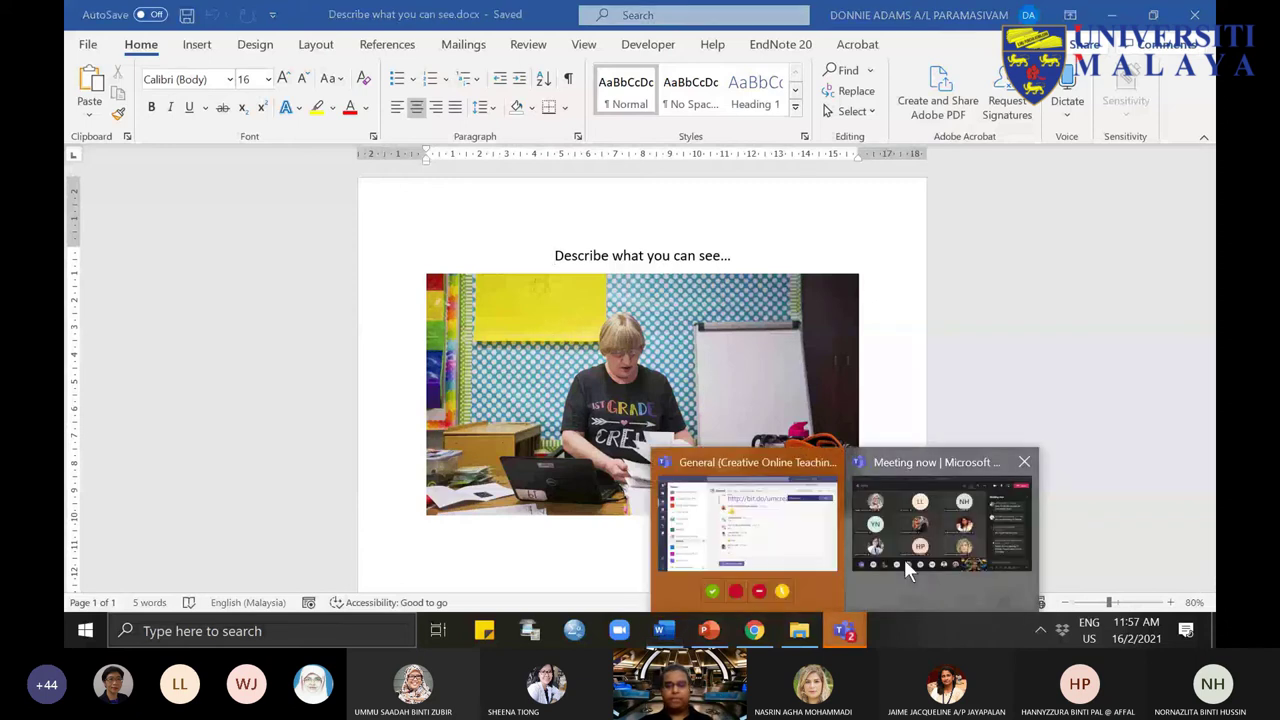
click(904, 559)
click(659, 629)
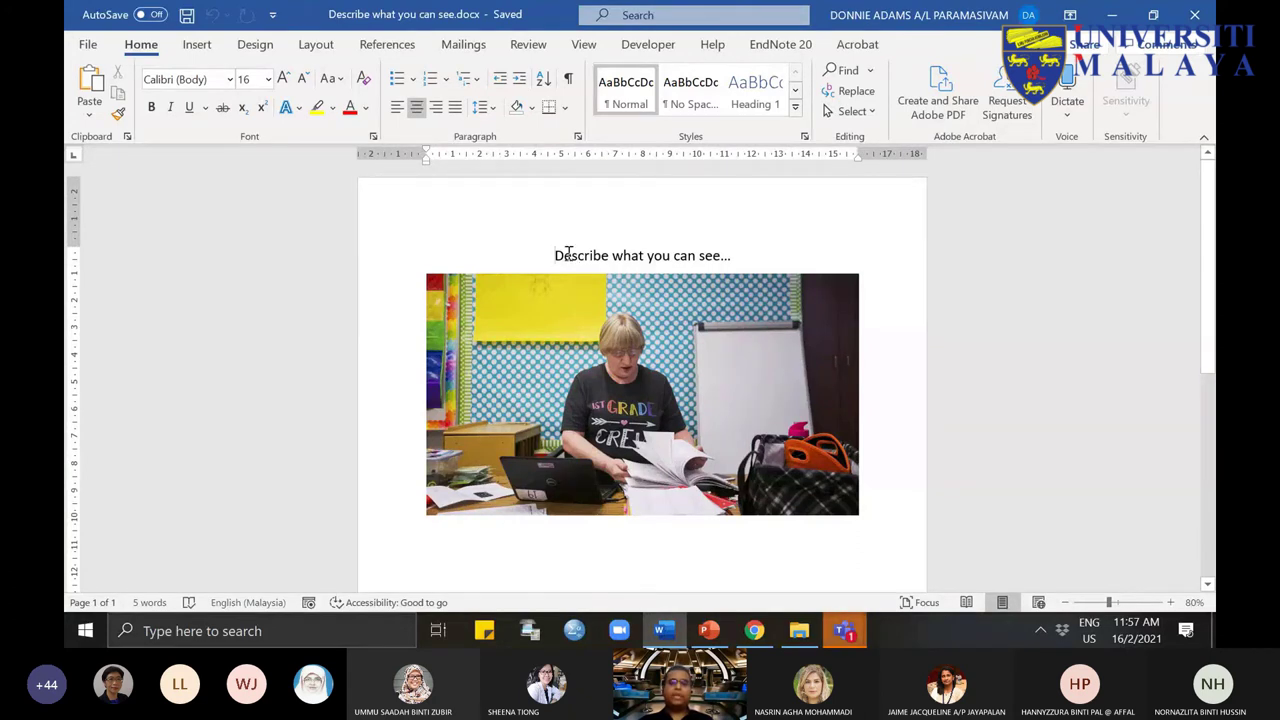
Step: Highlight the text "Describe what you can see" above the classroom picture, enlarge the page to 100%, and clear the selection
drag(560, 256, 724, 265)
ctrl+scroll(1180, 543, up, 2)
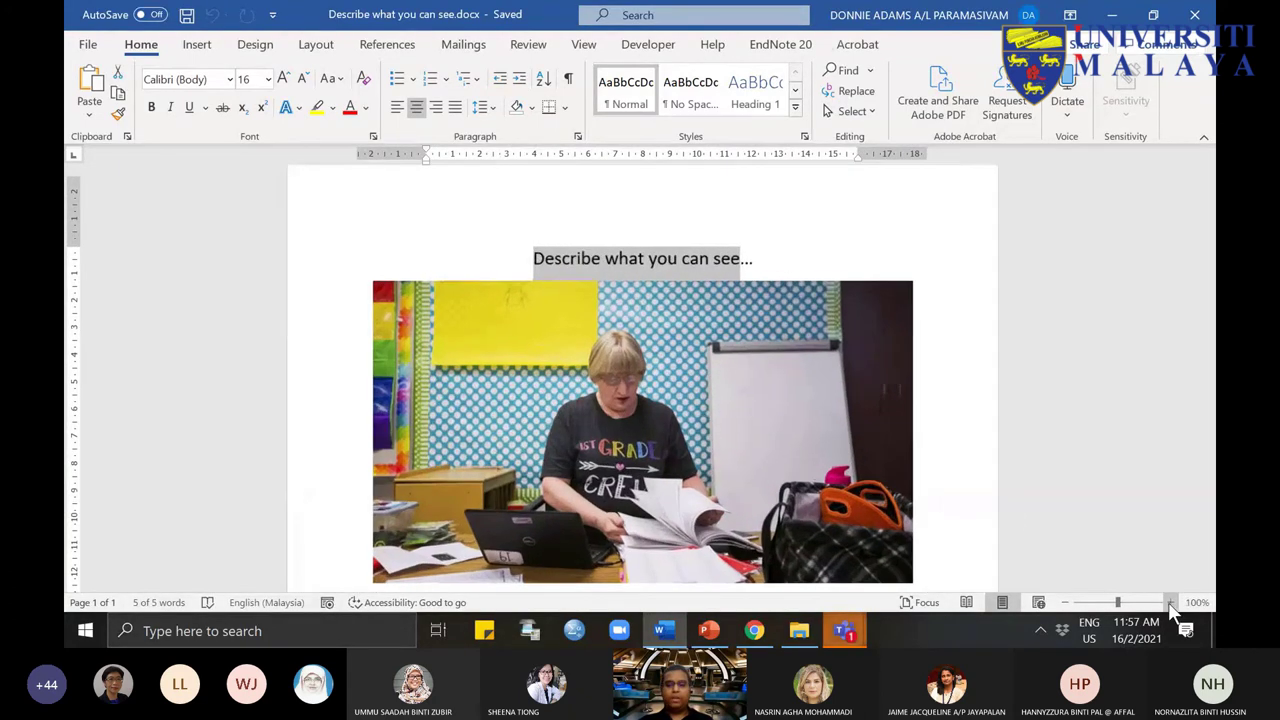
click(969, 543)
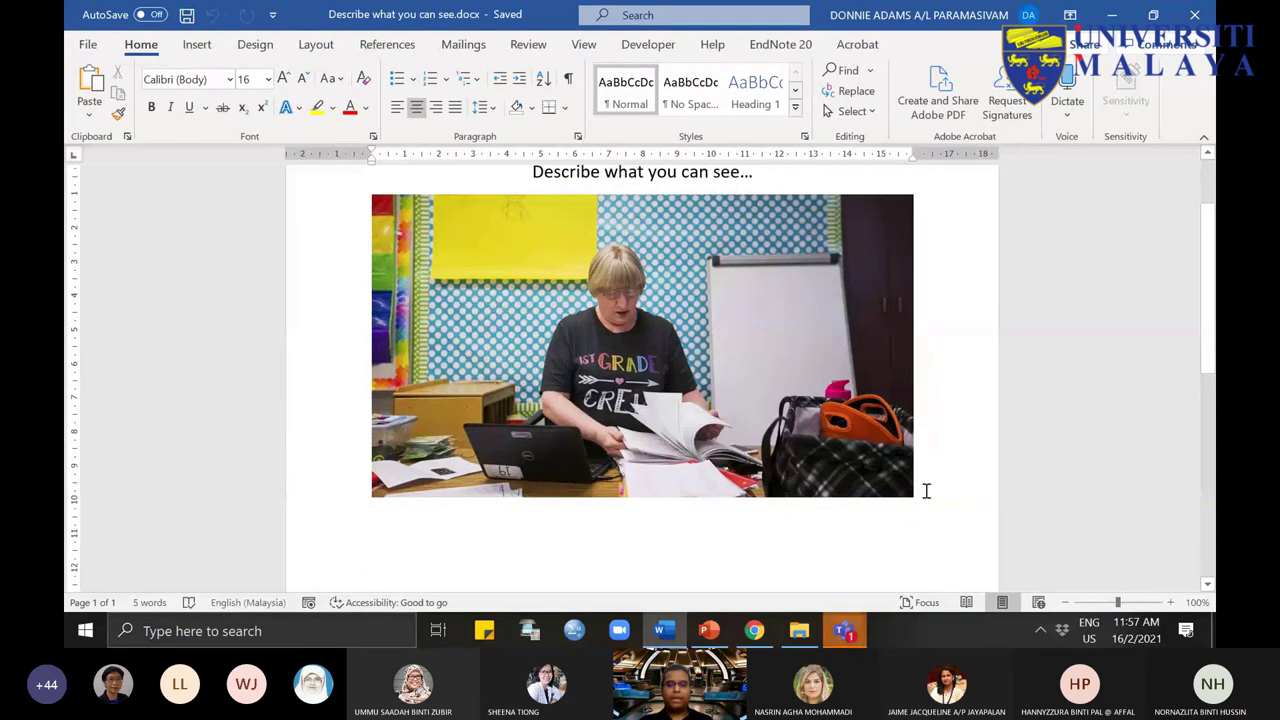
scroll(974, 491, up, 1)
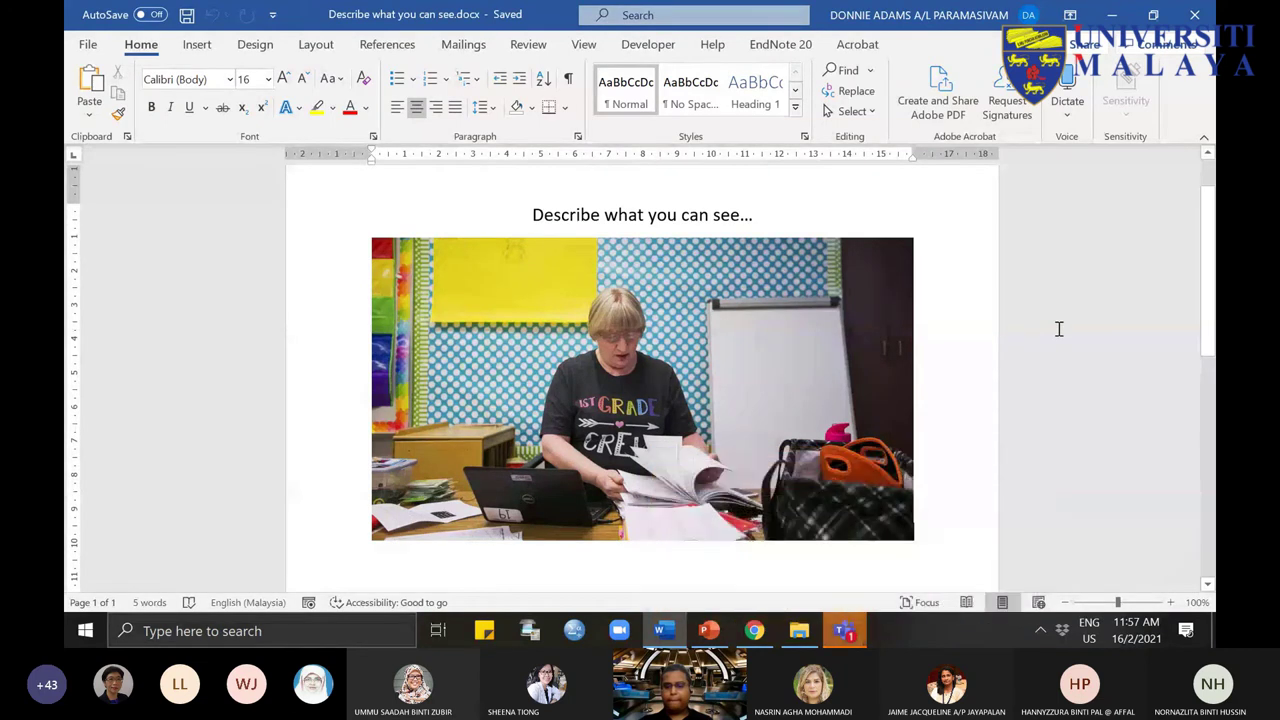
Step: Switch to the Teams meeting and read the participants' picture descriptions in the meeting chat
mouse_move(845, 630)
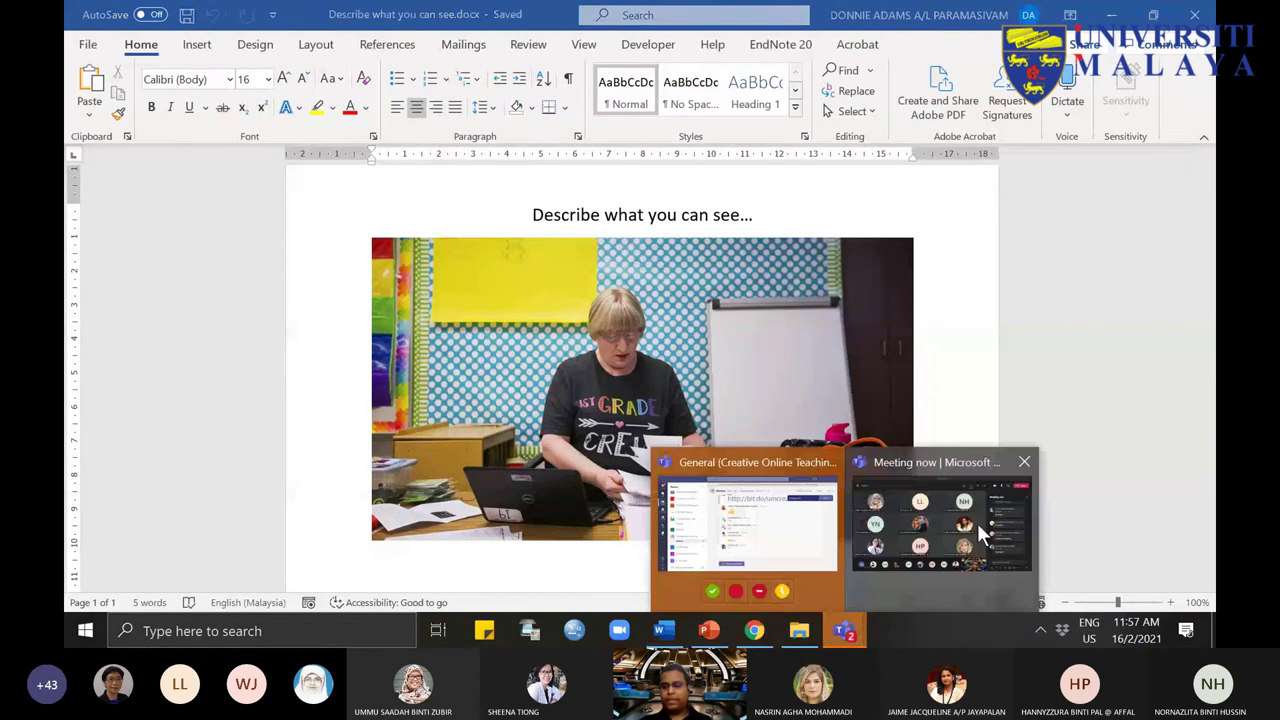
click(977, 523)
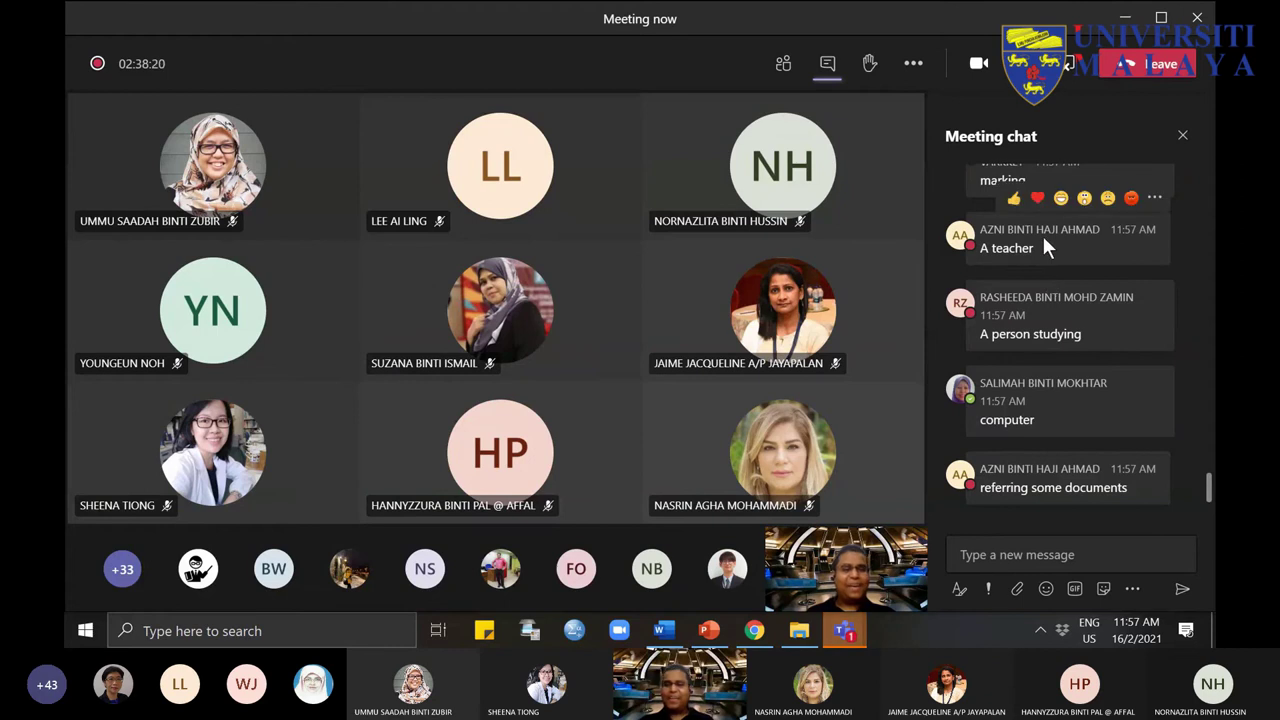